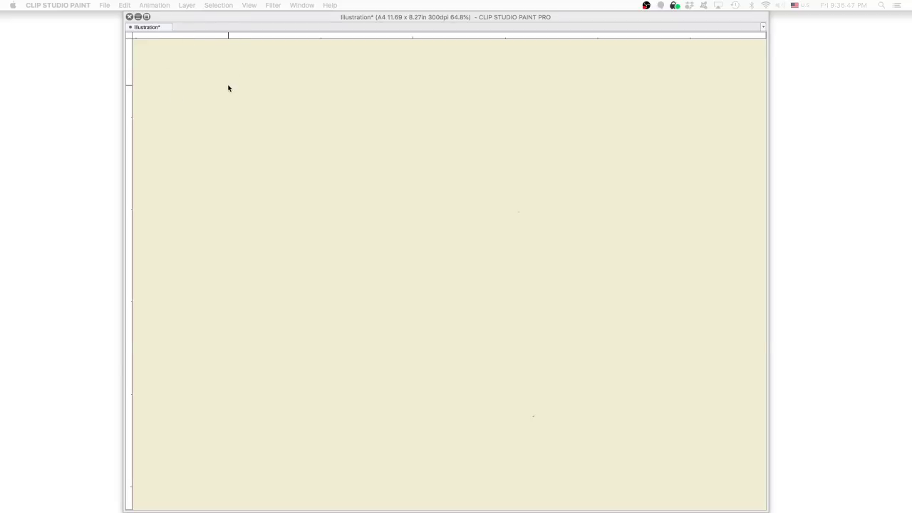
pyautogui.press('Tab')
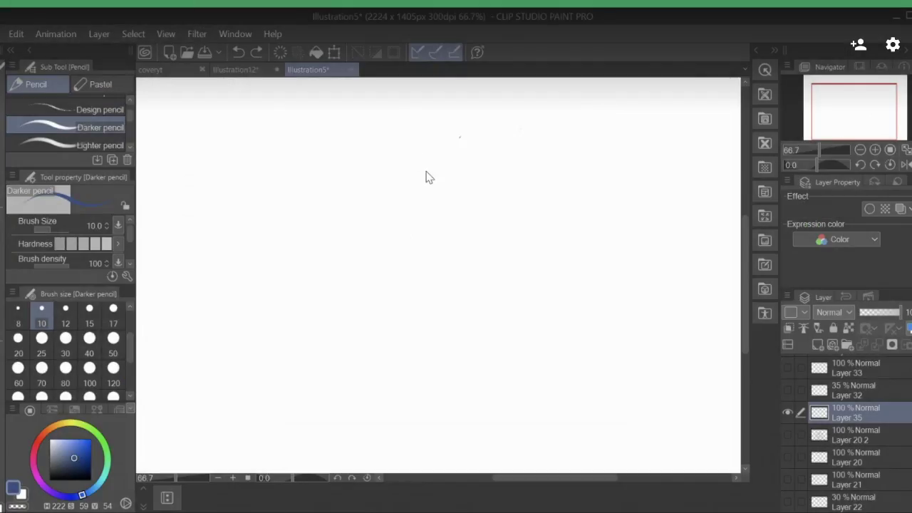
# Sketch a figure's torso with the Darker pencil, using a slanted shoulder line and tapered sides, with an oval head overlapping the shoulders
pyautogui.moveTo(436, 174); pyautogui.dragTo(435, 176)
pyautogui.moveTo(397, 152); pyautogui.dragTo(454, 164)
pyautogui.moveTo(395, 153); pyautogui.dragTo(455, 166)
pyautogui.moveTo(397, 154)
pyautogui.mouseDown()
pyautogui.moveTo(408, 200)
pyautogui.moveTo(402, 185)
pyautogui.moveTo(423, 228)
pyautogui.moveTo(434, 226)
pyautogui.mouseUp()
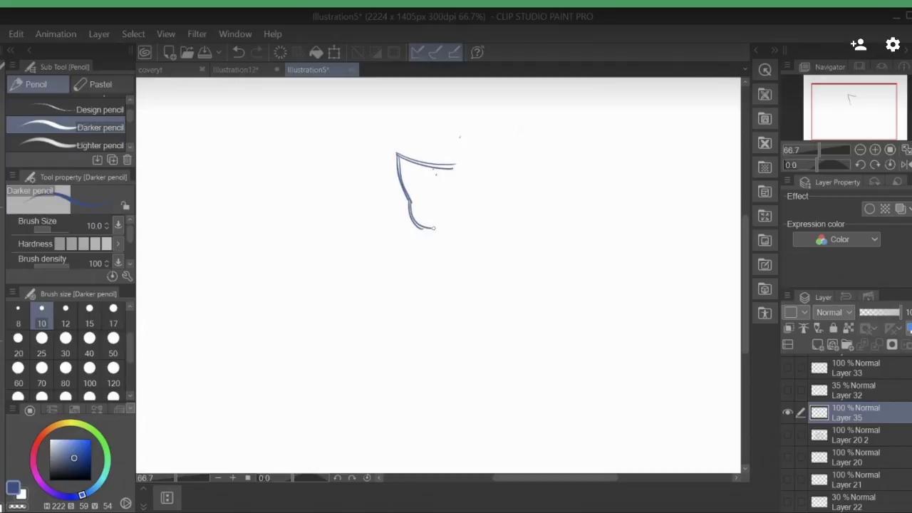
pyautogui.moveTo(455, 168); pyautogui.dragTo(444, 221)
pyautogui.moveTo(455, 171); pyautogui.dragTo(445, 220)
pyautogui.moveTo(453, 169); pyautogui.dragTo(455, 177)
pyautogui.moveTo(422, 139)
pyautogui.mouseDown()
pyautogui.moveTo(409, 171)
pyautogui.moveTo(430, 146)
pyautogui.moveTo(426, 161)
pyautogui.moveTo(411, 136)
pyautogui.moveTo(416, 177)
pyautogui.mouseUp()
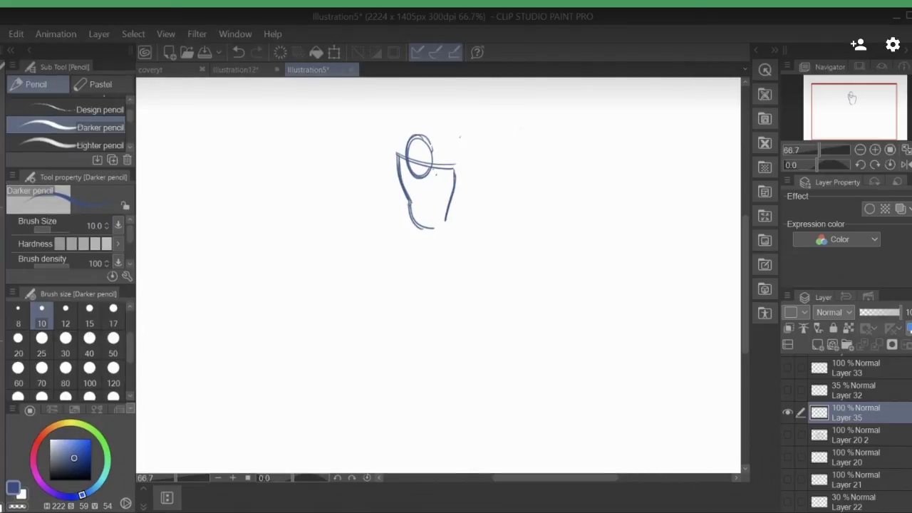
# Sketch both thighs below the torso, with a rounded knee on each leg
pyautogui.moveTo(411, 202)
pyautogui.mouseDown()
pyautogui.moveTo(394, 261)
pyautogui.moveTo(413, 261)
pyautogui.moveTo(408, 279)
pyautogui.mouseUp()
pyautogui.moveTo(419, 236); pyautogui.dragTo(412, 263)
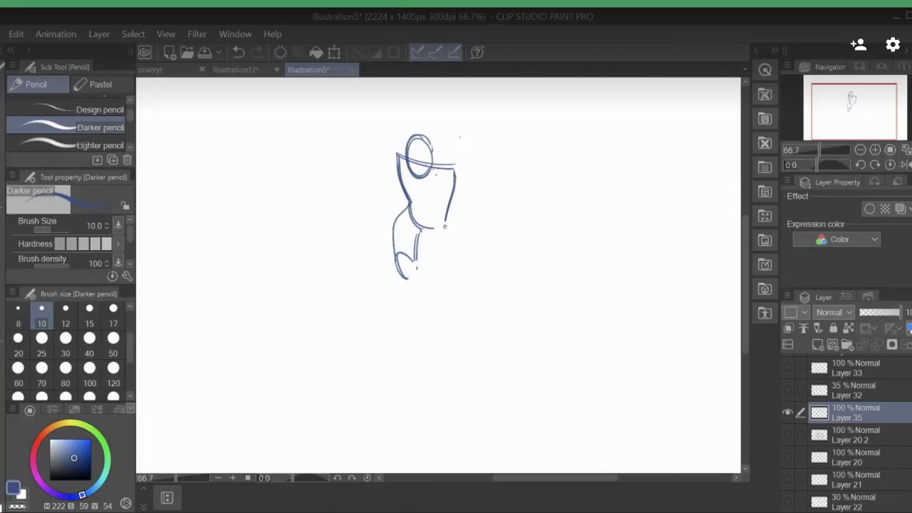
pyautogui.moveTo(444, 223); pyautogui.dragTo(442, 270)
pyautogui.moveTo(425, 242)
pyautogui.mouseDown()
pyautogui.moveTo(427, 259)
pyautogui.moveTo(425, 239)
pyautogui.mouseUp()
pyautogui.moveTo(426, 237)
pyautogui.mouseDown()
pyautogui.moveTo(431, 266)
pyautogui.moveTo(447, 270)
pyautogui.moveTo(441, 278)
pyautogui.moveTo(446, 266)
pyautogui.mouseUp()
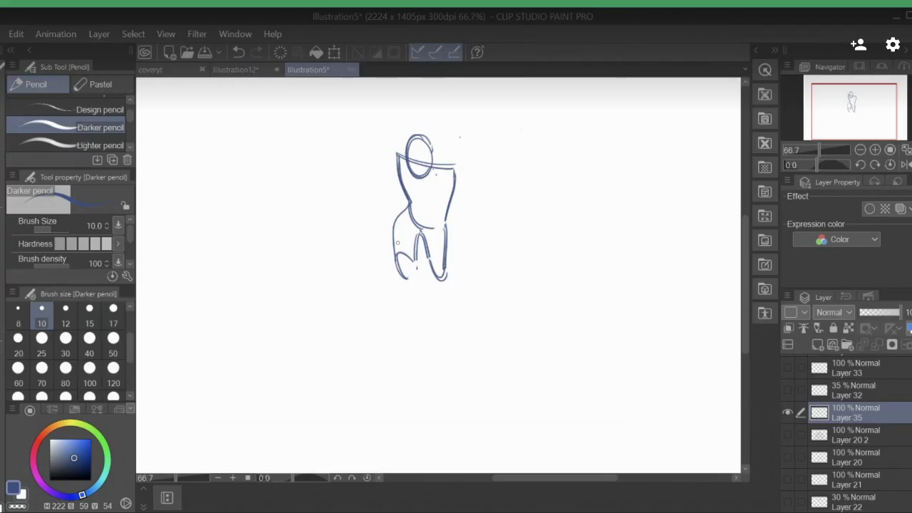
# Sketch the lower leg and foot below the right-hand knee, and reinforce the left-hand hip and waist contours
pyautogui.moveTo(394, 239)
pyautogui.mouseDown()
pyautogui.moveTo(409, 231)
pyautogui.moveTo(449, 264)
pyautogui.moveTo(456, 297)
pyautogui.mouseUp()
pyautogui.moveTo(446, 261)
pyautogui.mouseDown()
pyautogui.moveTo(456, 294)
pyautogui.moveTo(447, 327)
pyautogui.mouseUp()
pyautogui.moveTo(433, 278); pyautogui.dragTo(455, 332)
pyautogui.moveTo(410, 205)
pyautogui.mouseDown()
pyautogui.moveTo(396, 225)
pyautogui.moveTo(394, 261)
pyautogui.mouseUp()
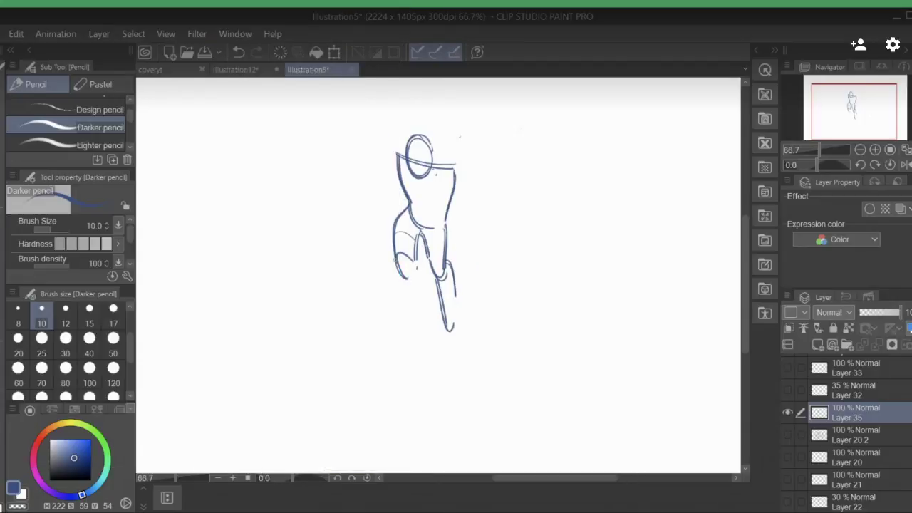
pyautogui.moveTo(407, 192); pyautogui.dragTo(428, 209)
pyautogui.moveTo(446, 317)
pyautogui.mouseDown()
pyautogui.moveTo(450, 350)
pyautogui.moveTo(454, 333)
pyautogui.mouseUp()
pyautogui.moveTo(396, 256); pyautogui.dragTo(414, 274)
# Sketch a shoulder circle with a bent arm returning to the hip, and round off the opposite shoulder
pyautogui.moveTo(449, 168)
pyautogui.mouseDown()
pyautogui.moveTo(463, 209)
pyautogui.moveTo(455, 195)
pyautogui.moveTo(473, 204)
pyautogui.moveTo(456, 226)
pyautogui.moveTo(471, 230)
pyautogui.moveTo(489, 213)
pyautogui.mouseUp()
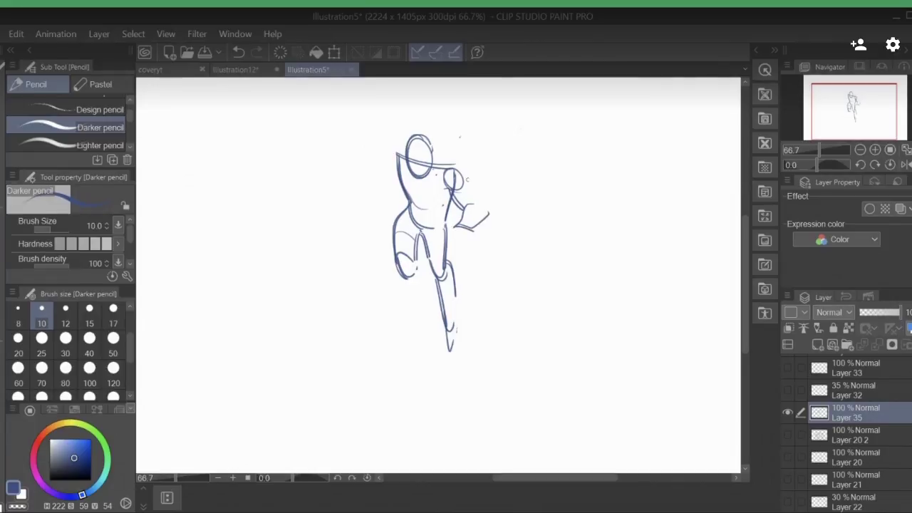
pyautogui.moveTo(462, 177)
pyautogui.mouseDown()
pyautogui.moveTo(490, 187)
pyautogui.moveTo(489, 210)
pyautogui.mouseUp()
pyautogui.moveTo(408, 151)
pyautogui.mouseDown()
pyautogui.moveTo(389, 158)
pyautogui.moveTo(400, 181)
pyautogui.mouseUp()
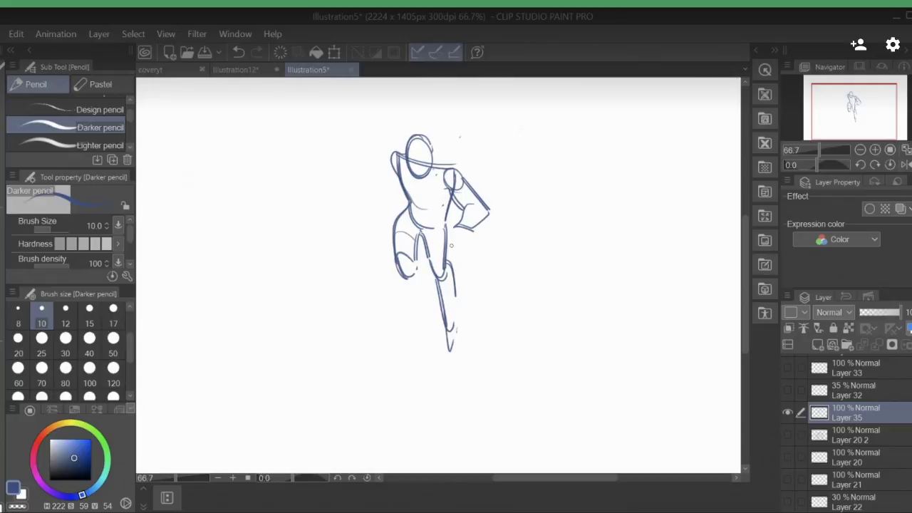
# Erase the right-hand leg and redraw its thigh as a straighter form down to the knee
pyautogui.moveTo(458, 325); pyautogui.dragTo(441, 253)
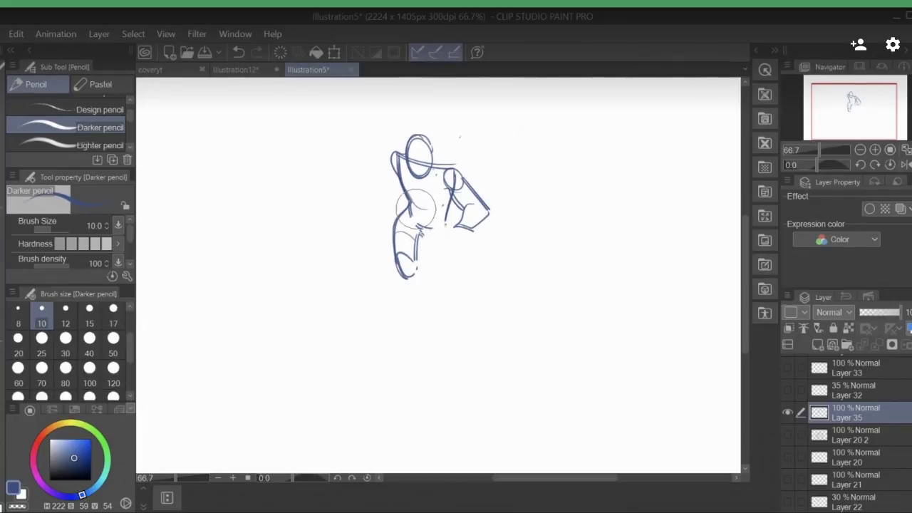
pyautogui.moveTo(422, 226); pyautogui.dragTo(408, 230)
pyautogui.moveTo(447, 214); pyautogui.dragTo(446, 288)
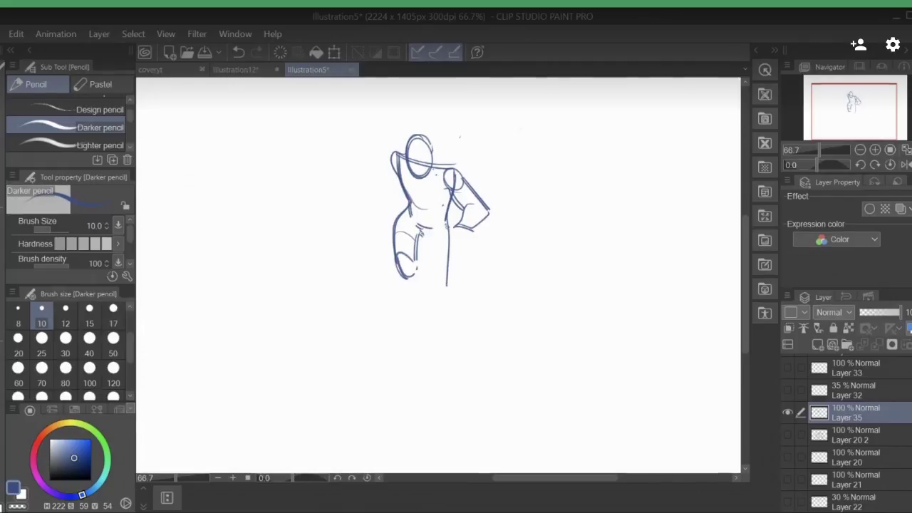
pyautogui.moveTo(449, 230); pyautogui.dragTo(446, 288)
pyautogui.moveTo(421, 236); pyautogui.dragTo(430, 271)
pyautogui.moveTo(422, 236); pyautogui.dragTo(443, 287)
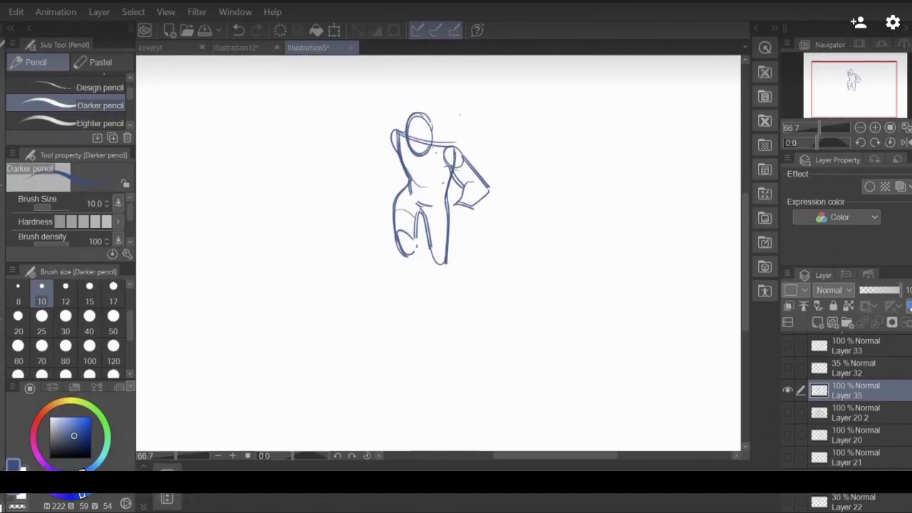
# Reinforce the shoulder line and bent arm, and add short marks at the neck and the opposite armpit
pyautogui.moveTo(452, 189); pyautogui.dragTo(463, 208)
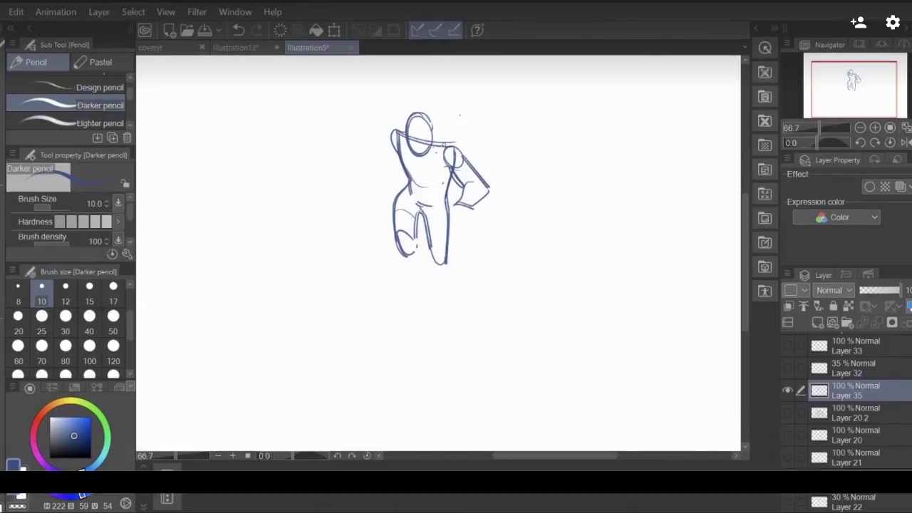
pyautogui.moveTo(446, 167); pyautogui.dragTo(487, 212)
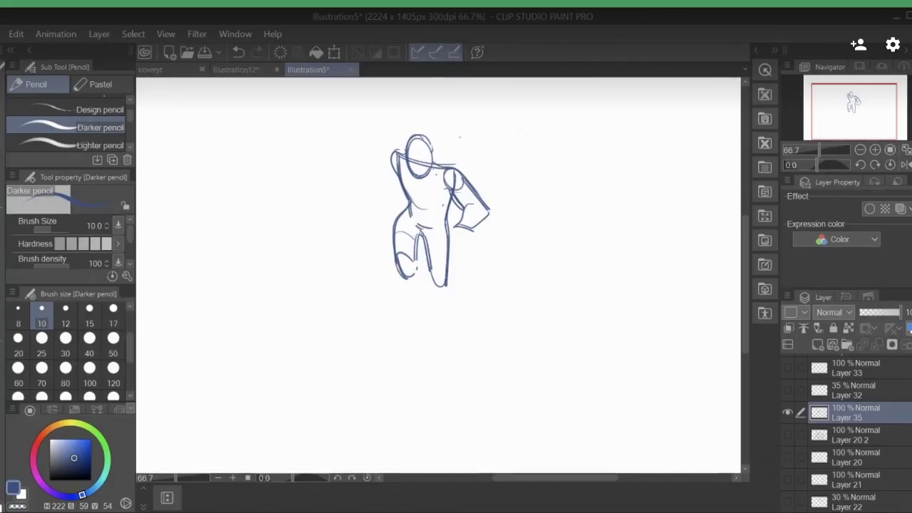
pyautogui.moveTo(413, 175); pyautogui.dragTo(421, 185)
pyautogui.moveTo(393, 170)
pyautogui.mouseDown()
pyautogui.moveTo(355, 204)
pyautogui.moveTo(366, 185)
pyautogui.moveTo(392, 180)
pyautogui.mouseUp()
# Undo the latest strokes and erase both thighs below the hips
pyautogui.click(238, 52)
pyautogui.click(238, 52)
pyautogui.moveTo(368, 195)
pyautogui.mouseDown()
pyautogui.moveTo(382, 178)
pyautogui.moveTo(353, 203)
pyautogui.mouseUp()
pyautogui.moveTo(408, 252)
pyautogui.mouseDown()
pyautogui.moveTo(425, 232)
pyautogui.moveTo(440, 266)
pyautogui.moveTo(456, 240)
pyautogui.moveTo(458, 266)
pyautogui.moveTo(405, 251)
pyautogui.moveTo(409, 280)
pyautogui.moveTo(399, 258)
pyautogui.mouseUp()
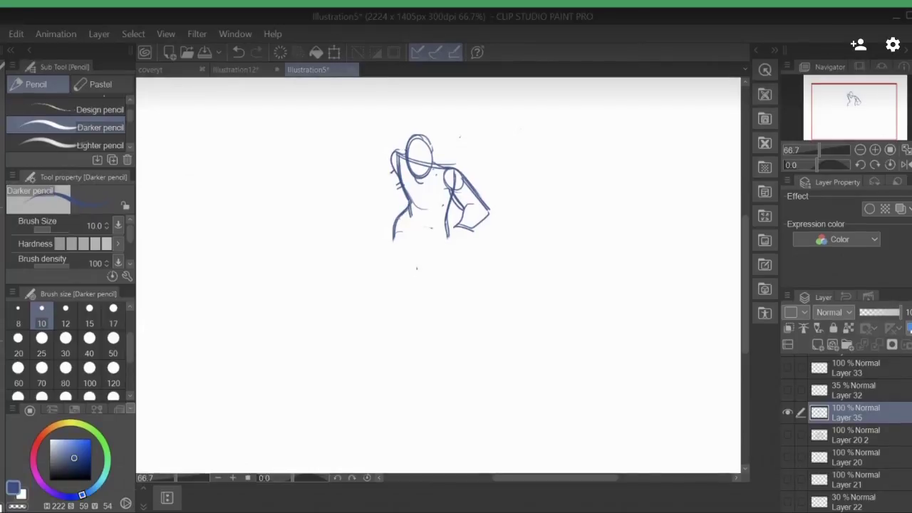
# Redraw the left-hand thigh down to the knee and strengthen the contour from the waist to the groin
pyautogui.moveTo(401, 215)
pyautogui.mouseDown()
pyautogui.moveTo(397, 259)
pyautogui.moveTo(400, 270)
pyautogui.moveTo(413, 266)
pyautogui.mouseUp()
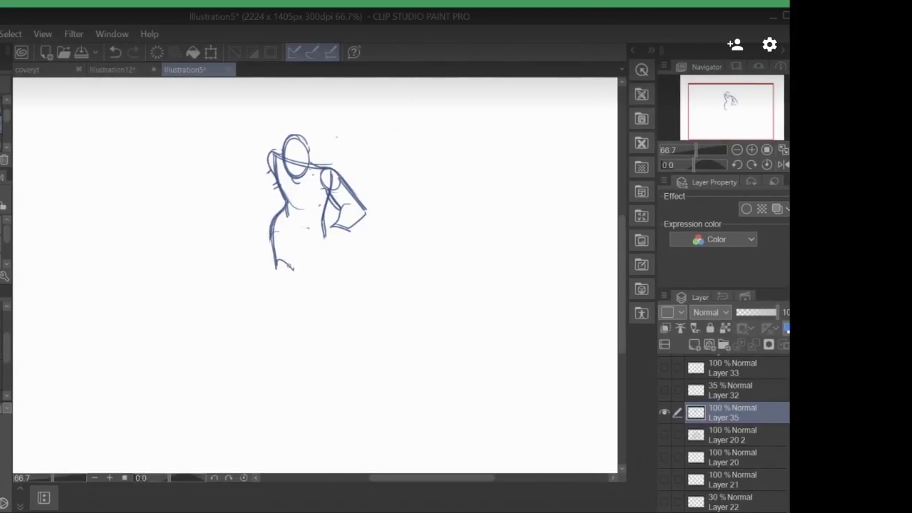
pyautogui.moveTo(295, 233); pyautogui.dragTo(298, 273)
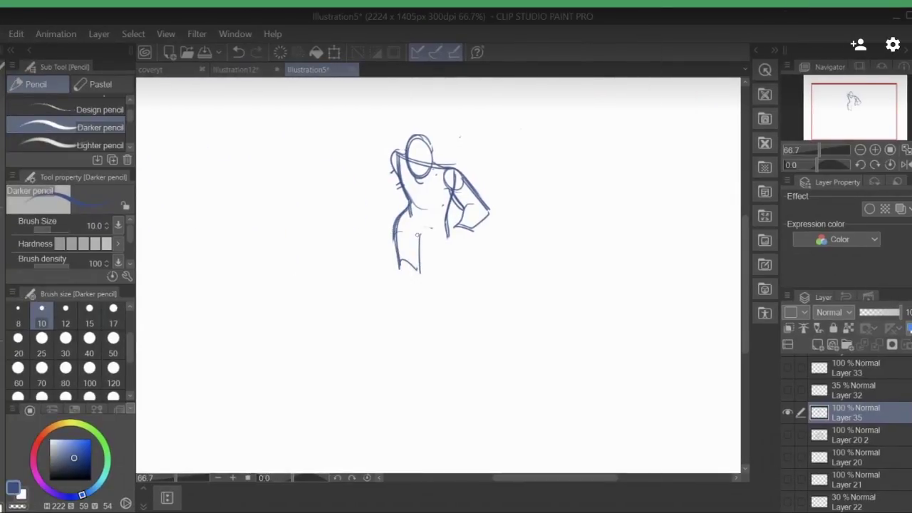
pyautogui.moveTo(418, 232); pyautogui.dragTo(420, 274)
pyautogui.moveTo(410, 204); pyautogui.dragTo(421, 231)
pyautogui.moveTo(398, 255); pyautogui.dragTo(407, 207)
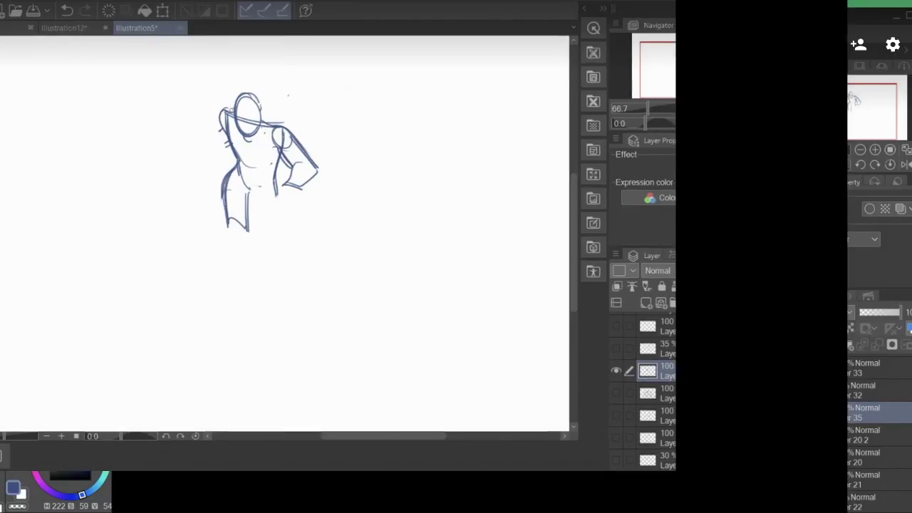
# Add a line for the outstretched arm and rounded forms for the hand on the hip, the knee and the pelvis
pyautogui.moveTo(406, 151); pyautogui.dragTo(357, 197)
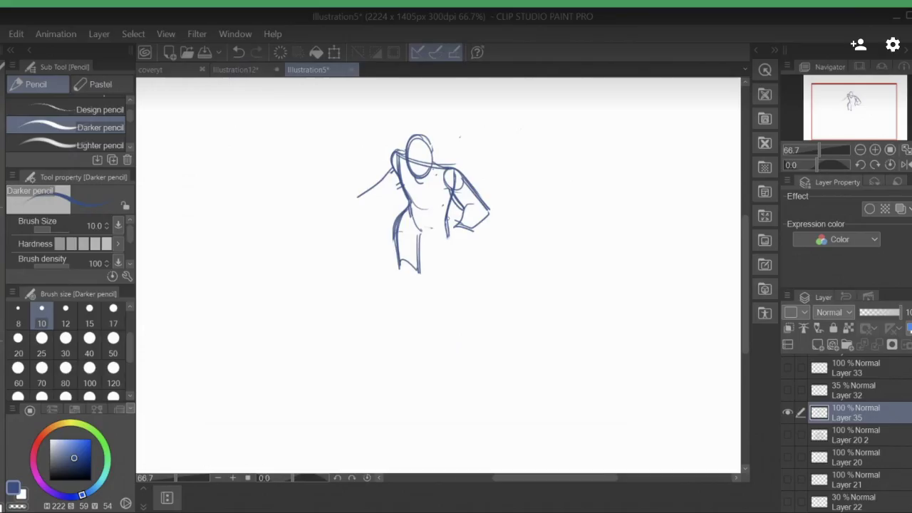
pyautogui.moveTo(454, 218); pyautogui.dragTo(468, 238)
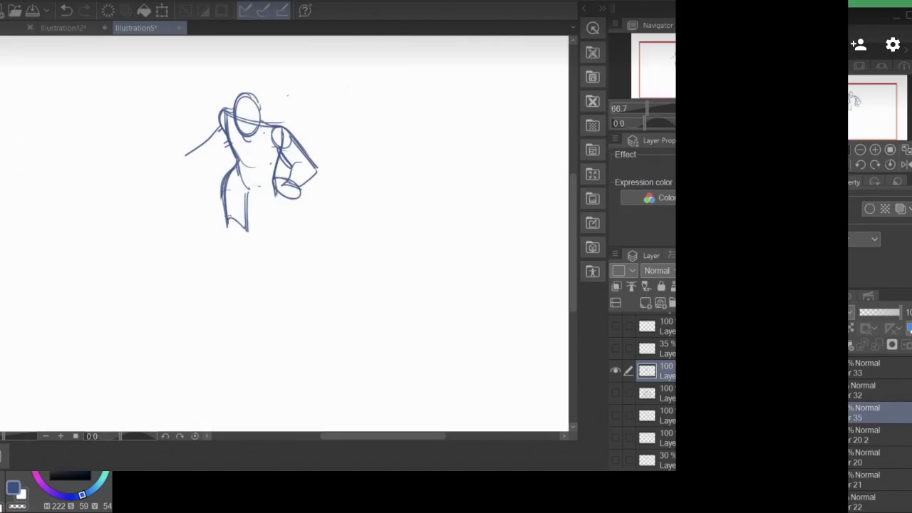
pyautogui.moveTo(400, 261); pyautogui.dragTo(415, 284)
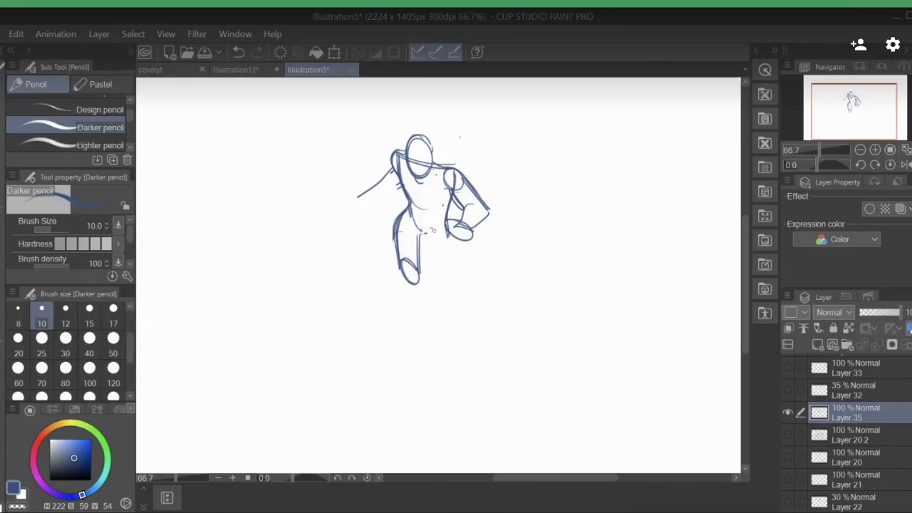
pyautogui.moveTo(407, 213)
pyautogui.mouseDown()
pyautogui.moveTo(420, 232)
pyautogui.moveTo(443, 225)
pyautogui.mouseUp()
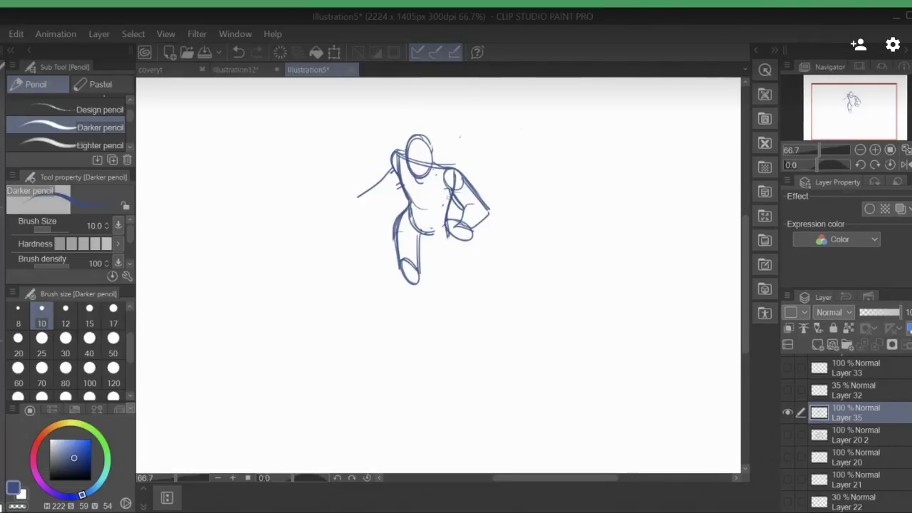
# Add an elbow oval to the bent arm and rounded arm forms below the opposite shoulder
pyautogui.moveTo(464, 196); pyautogui.dragTo(482, 219)
pyautogui.moveTo(420, 261); pyautogui.dragTo(418, 271)
pyautogui.moveTo(441, 226); pyautogui.dragTo(442, 222)
pyautogui.moveTo(394, 171)
pyautogui.mouseDown()
pyautogui.moveTo(385, 189)
pyautogui.moveTo(403, 184)
pyautogui.moveTo(390, 179)
pyautogui.moveTo(388, 190)
pyautogui.moveTo(403, 183)
pyautogui.moveTo(376, 200)
pyautogui.moveTo(387, 201)
pyautogui.mouseUp()
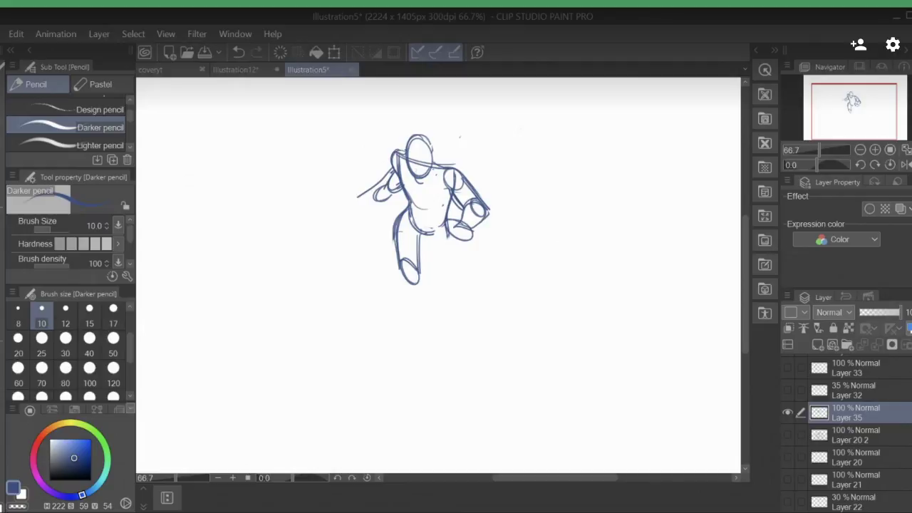
# Sketch a long flowing shape sweeping from the head and shoulder out to the right and curving downward to a tapered end
pyautogui.moveTo(403, 152); pyautogui.dragTo(422, 185)
pyautogui.moveTo(421, 134); pyautogui.dragTo(512, 133)
pyautogui.moveTo(419, 137)
pyautogui.mouseDown()
pyautogui.moveTo(437, 128)
pyautogui.moveTo(563, 175)
pyautogui.moveTo(562, 270)
pyautogui.mouseUp()
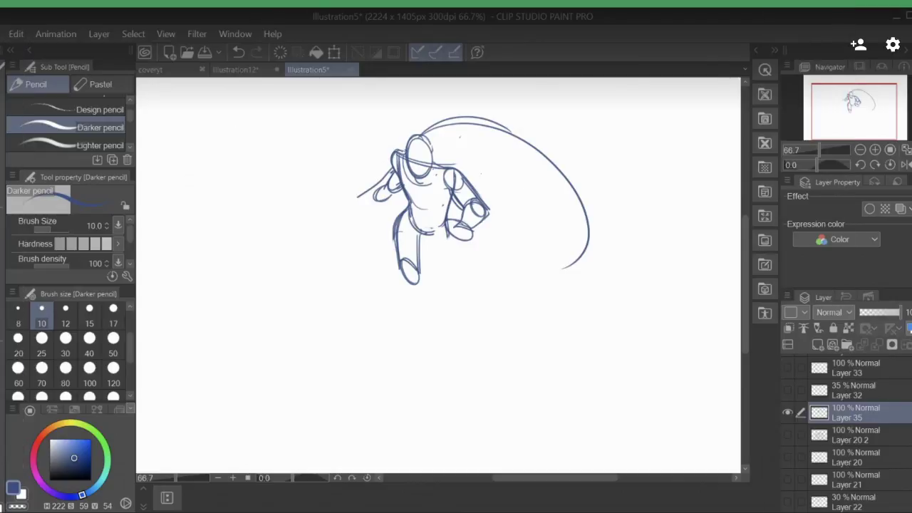
pyautogui.moveTo(450, 168)
pyautogui.mouseDown()
pyautogui.moveTo(510, 163)
pyautogui.moveTo(588, 245)
pyautogui.mouseUp()
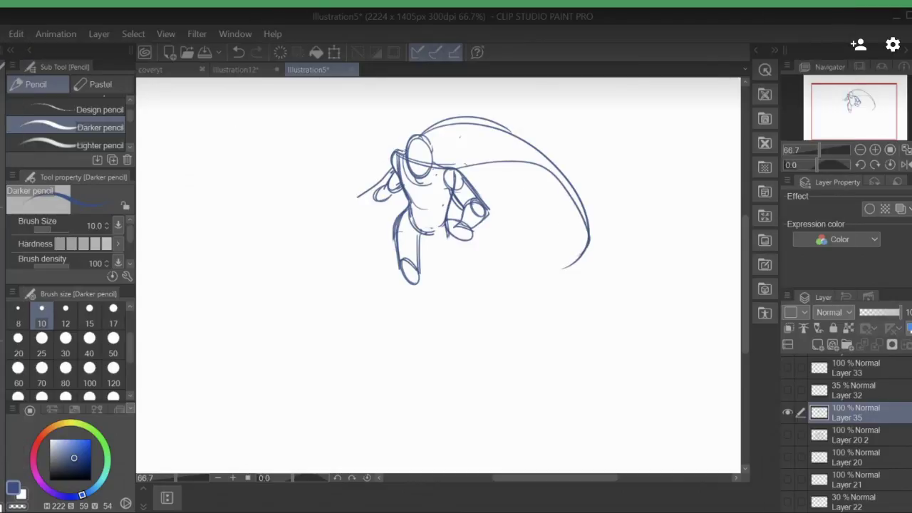
pyautogui.moveTo(458, 166)
pyautogui.mouseDown()
pyautogui.moveTo(494, 158)
pyautogui.moveTo(585, 225)
pyautogui.mouseUp()
pyautogui.moveTo(567, 193); pyautogui.dragTo(522, 275)
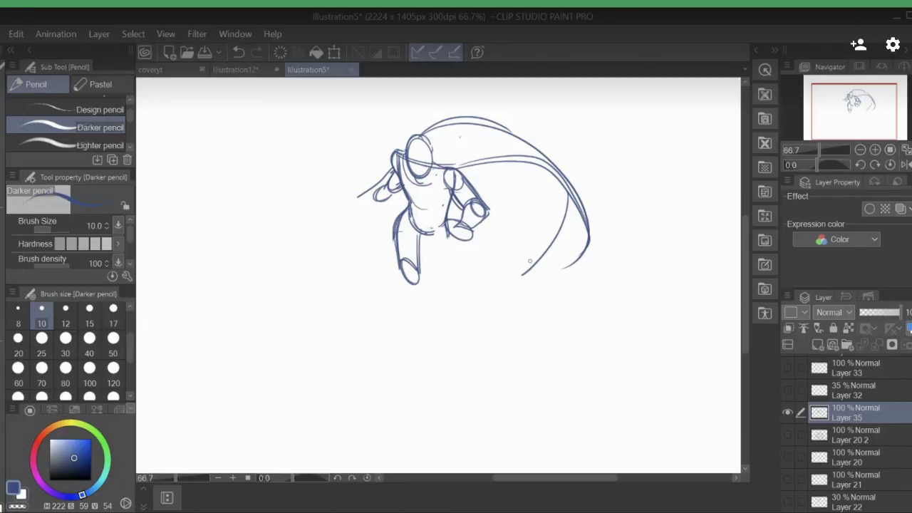
pyautogui.moveTo(548, 229); pyautogui.dragTo(550, 241)
# Sketch the right-hand leg as a long, nearly straight form running down from the hip
pyautogui.moveTo(396, 269); pyautogui.dragTo(412, 287)
pyautogui.moveTo(435, 237); pyautogui.dragTo(446, 229)
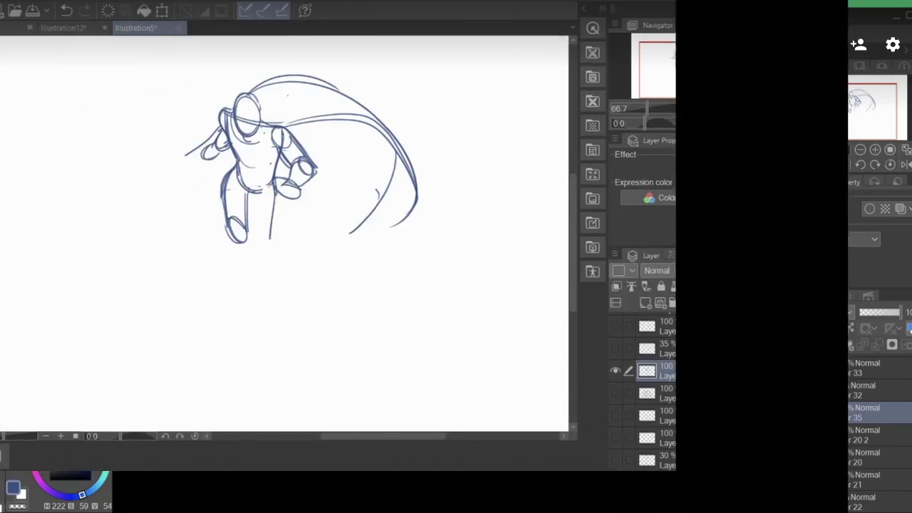
pyautogui.moveTo(441, 235); pyautogui.dragTo(441, 285)
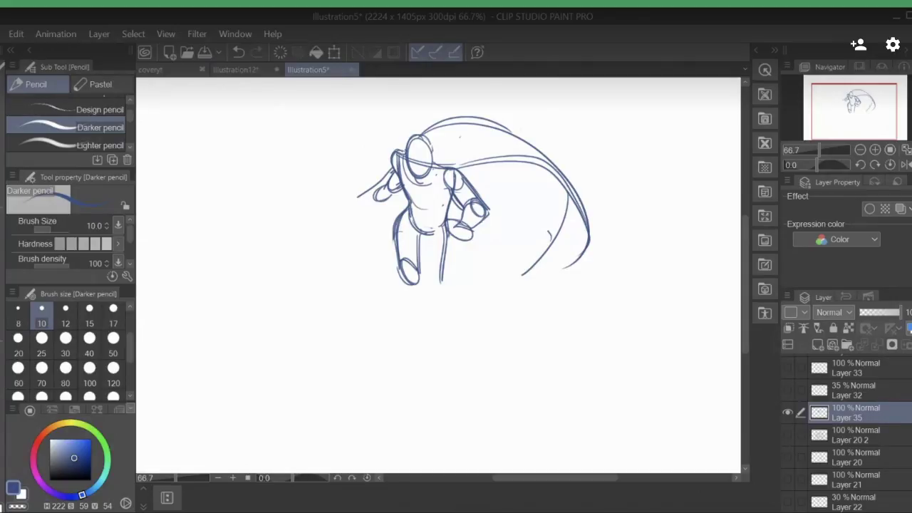
pyautogui.moveTo(448, 220); pyautogui.dragTo(470, 240)
pyautogui.moveTo(442, 261); pyautogui.dragTo(442, 338)
pyautogui.moveTo(404, 275); pyautogui.dragTo(420, 271)
pyautogui.moveTo(557, 174); pyautogui.dragTo(563, 179)
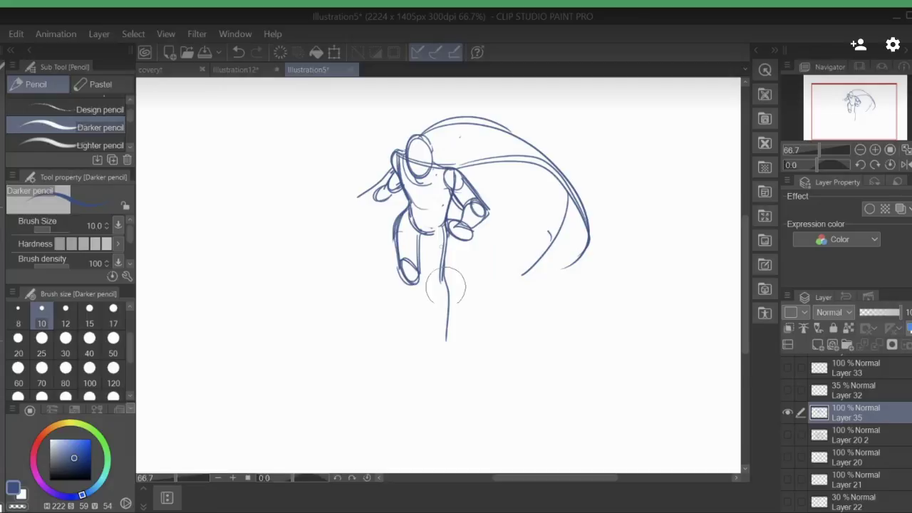
# Erase the existing legs and outline both thighs as a widening block from the hips down to a slanted lower edge
pyautogui.moveTo(446, 287)
pyautogui.mouseDown()
pyautogui.moveTo(437, 265)
pyautogui.moveTo(270, 214)
pyautogui.moveTo(269, 199)
pyautogui.moveTo(442, 267)
pyautogui.moveTo(420, 281)
pyautogui.moveTo(396, 246)
pyautogui.moveTo(409, 263)
pyautogui.mouseUp()
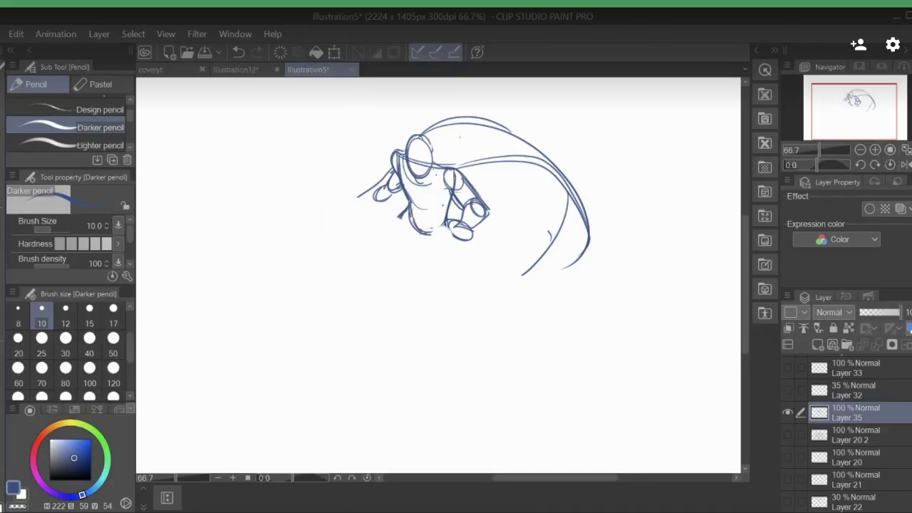
pyautogui.moveTo(398, 216)
pyautogui.mouseDown()
pyautogui.moveTo(368, 256)
pyautogui.moveTo(434, 292)
pyautogui.mouseUp()
pyautogui.moveTo(374, 260); pyautogui.dragTo(441, 288)
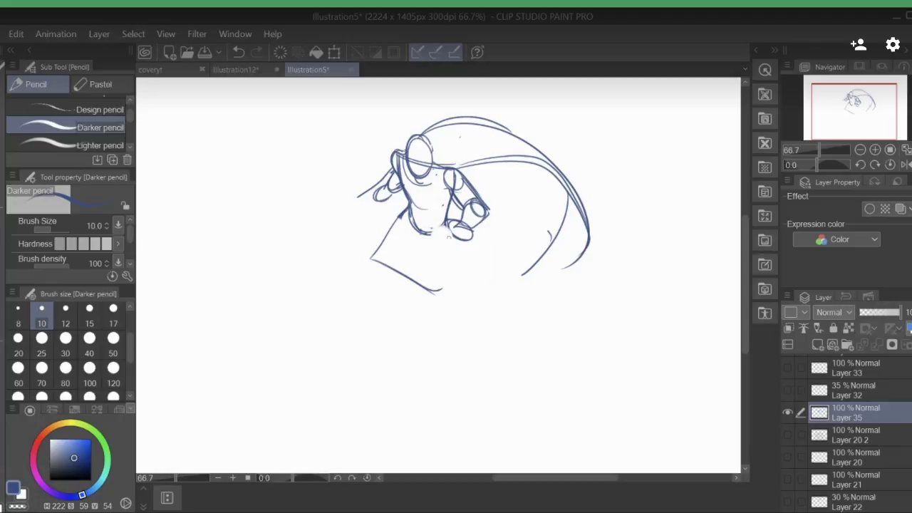
pyautogui.moveTo(447, 222); pyautogui.dragTo(445, 282)
pyautogui.moveTo(446, 217); pyautogui.dragTo(438, 292)
pyautogui.moveTo(371, 254); pyautogui.dragTo(372, 269)
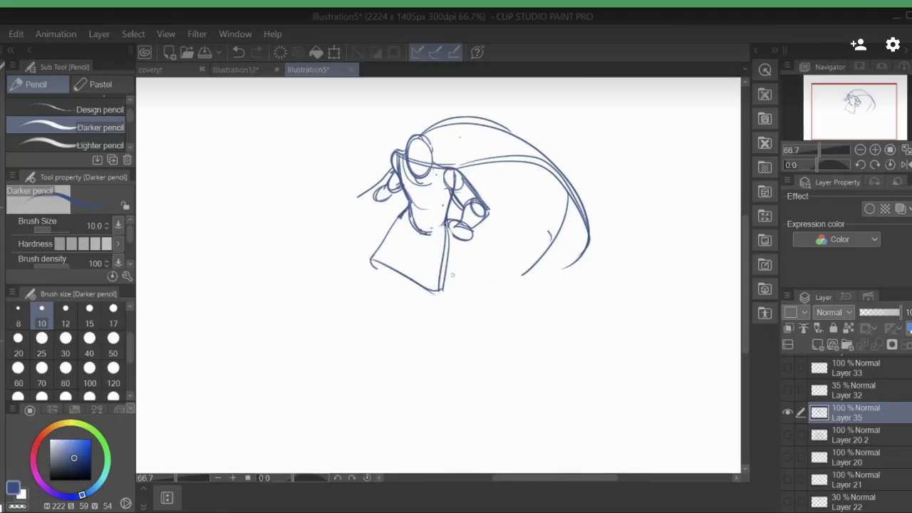
# Complete the straight standing leg with a tapered lower leg, an inner thigh line and a pointed foot
pyautogui.moveTo(440, 267); pyautogui.dragTo(456, 332)
pyautogui.moveTo(422, 288); pyautogui.dragTo(440, 369)
pyautogui.moveTo(426, 295); pyautogui.dragTo(455, 350)
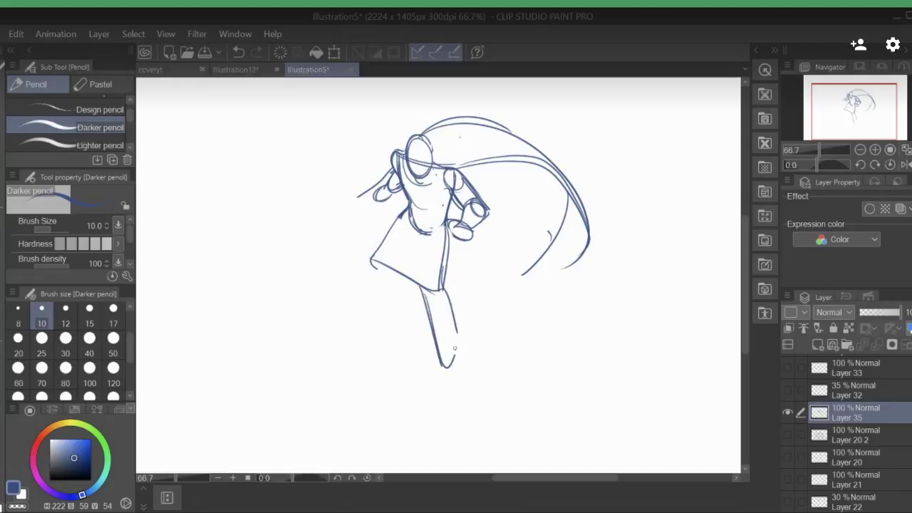
pyautogui.moveTo(424, 229); pyautogui.dragTo(421, 285)
pyautogui.moveTo(423, 250); pyautogui.dragTo(420, 293)
pyautogui.moveTo(442, 286)
pyautogui.mouseDown()
pyautogui.moveTo(453, 351)
pyautogui.moveTo(445, 387)
pyautogui.mouseUp()
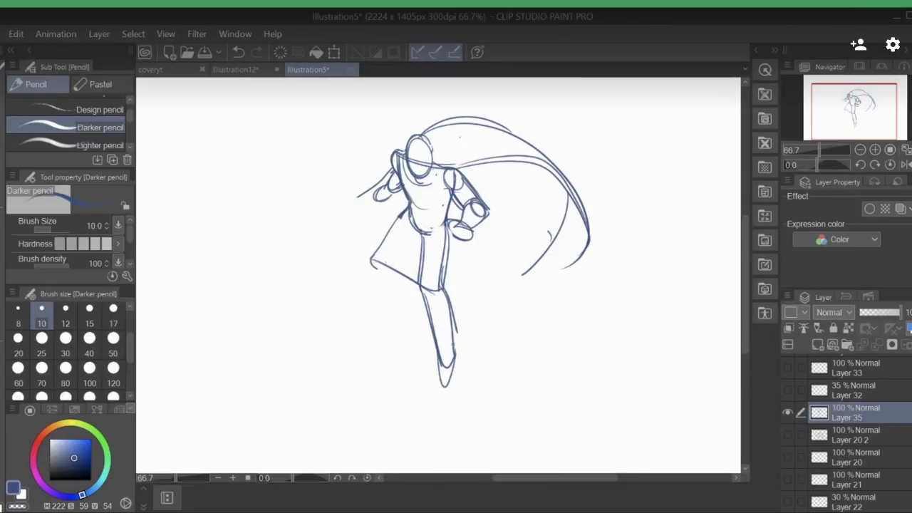
# Shape the raised leg with a folded shin line, inner thigh and knee oval, and draw the V-shaped pelvis curve
pyautogui.moveTo(371, 259)
pyautogui.mouseDown()
pyautogui.moveTo(375, 272)
pyautogui.moveTo(421, 278)
pyautogui.mouseUp()
pyautogui.moveTo(411, 213); pyautogui.dragTo(417, 221)
pyautogui.moveTo(412, 220)
pyautogui.mouseDown()
pyautogui.moveTo(423, 237)
pyautogui.moveTo(446, 216)
pyautogui.mouseUp()
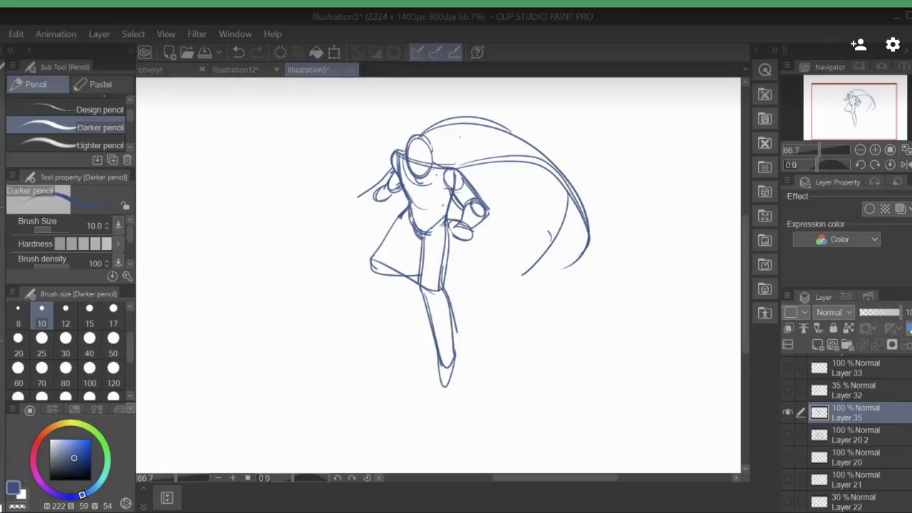
pyautogui.moveTo(418, 238)
pyautogui.mouseDown()
pyautogui.moveTo(371, 269)
pyautogui.moveTo(383, 254)
pyautogui.moveTo(388, 270)
pyautogui.mouseUp()
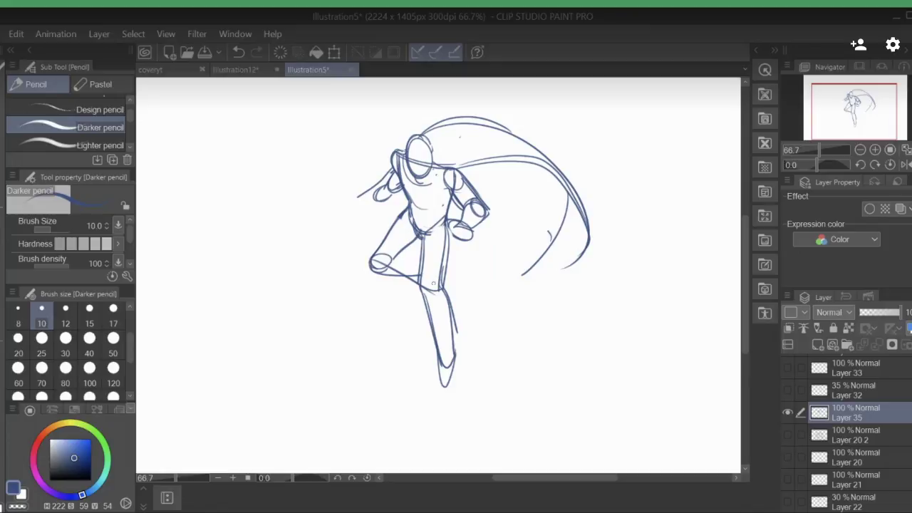
# Add a knee oval on the standing leg and sketch the raised leg's lower leg tapering to a pointed foot
pyautogui.moveTo(432, 279)
pyautogui.mouseDown()
pyautogui.moveTo(426, 299)
pyautogui.moveTo(436, 297)
pyautogui.mouseUp()
pyautogui.moveTo(371, 268); pyautogui.dragTo(407, 302)
pyautogui.moveTo(393, 260); pyautogui.dragTo(415, 295)
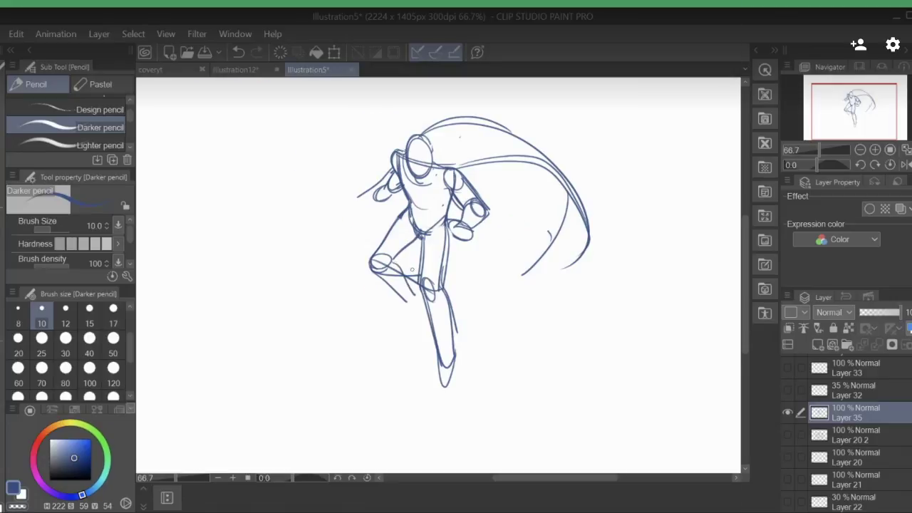
pyautogui.moveTo(377, 272); pyautogui.dragTo(418, 324)
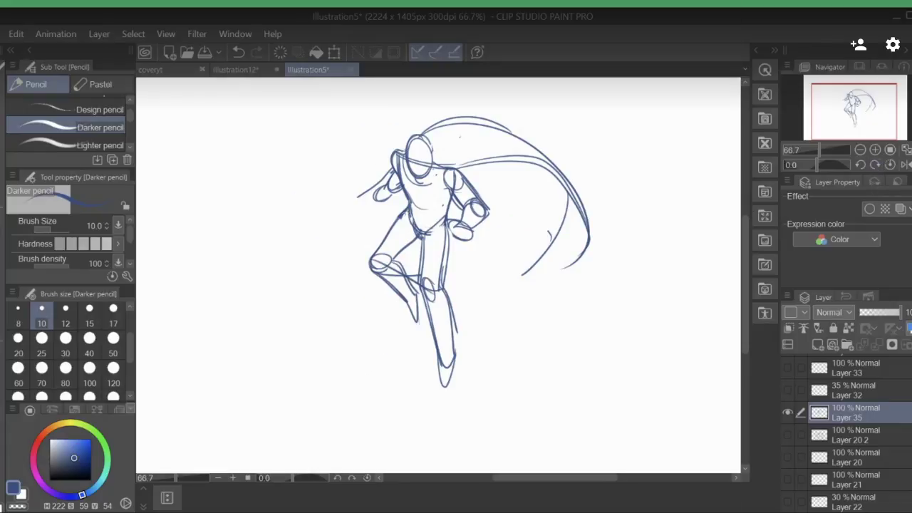
# Rework the contours of both legs and erase the guide line crossing the lower face
pyautogui.moveTo(371, 256)
pyautogui.mouseDown()
pyautogui.moveTo(369, 267)
pyautogui.moveTo(403, 238)
pyautogui.moveTo(423, 235)
pyautogui.moveTo(423, 283)
pyautogui.mouseUp()
pyautogui.moveTo(446, 218)
pyautogui.mouseDown()
pyautogui.moveTo(440, 288)
pyautogui.moveTo(456, 343)
pyautogui.mouseUp()
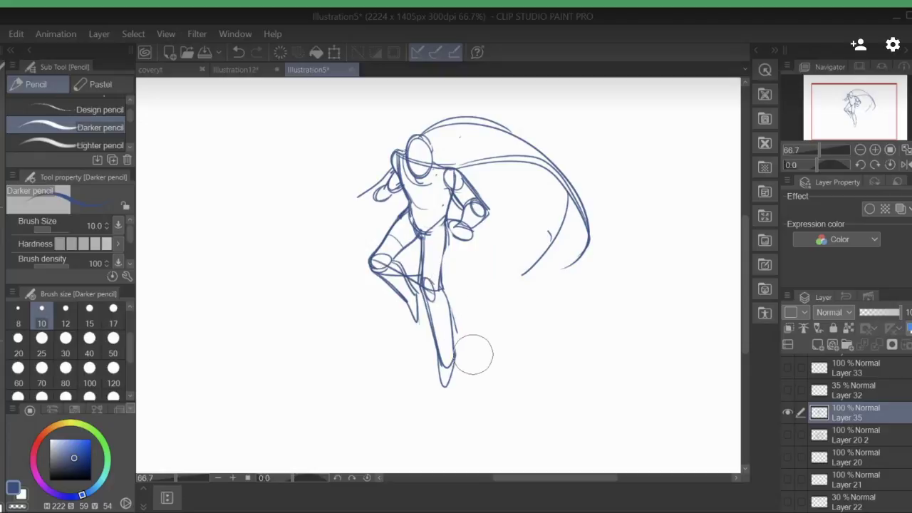
pyautogui.moveTo(408, 152)
pyautogui.mouseDown()
pyautogui.moveTo(427, 163)
pyautogui.moveTo(422, 154)
pyautogui.moveTo(403, 165)
pyautogui.moveTo(448, 150)
pyautogui.moveTo(436, 166)
pyautogui.mouseUp()
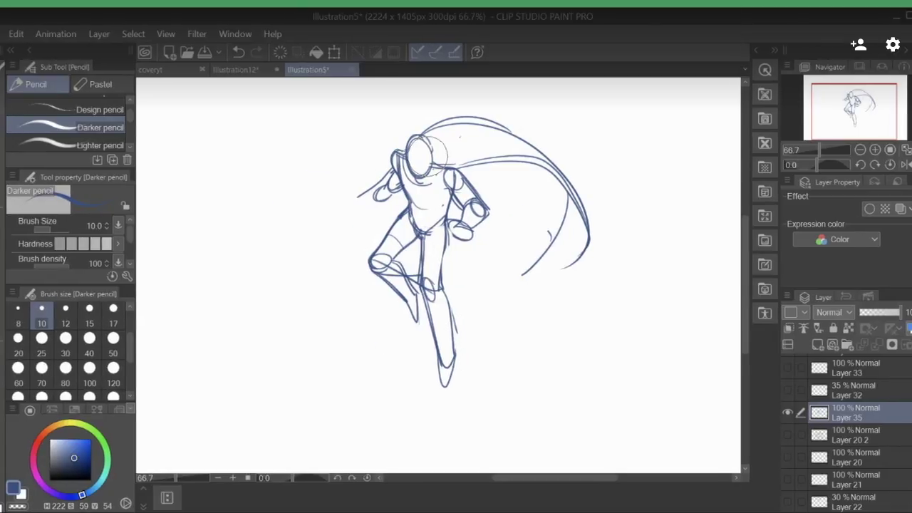
pyautogui.click(910, 45)
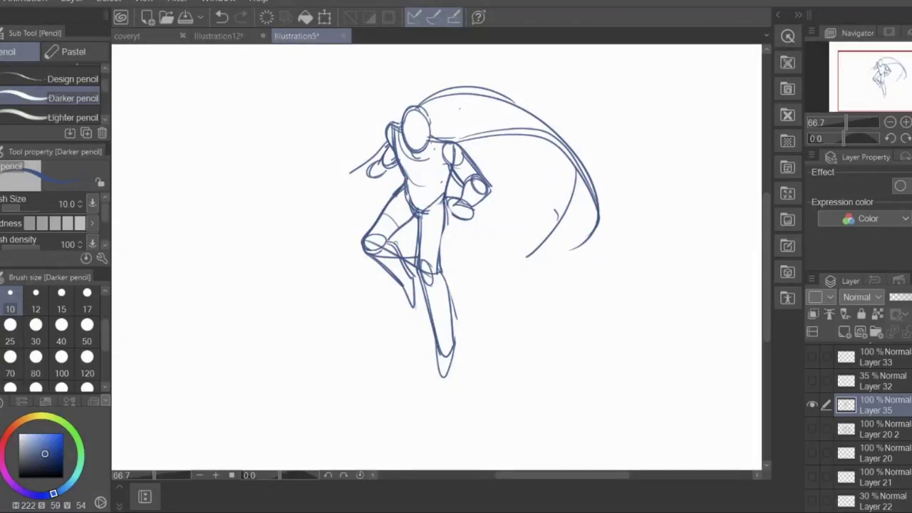
# Erase both lower legs and redraw the raised knee with a short folded shin and the standing leg with a pointed foot
pyautogui.moveTo(406, 250)
pyautogui.mouseDown()
pyautogui.moveTo(404, 293)
pyautogui.moveTo(369, 269)
pyautogui.moveTo(376, 249)
pyautogui.mouseUp()
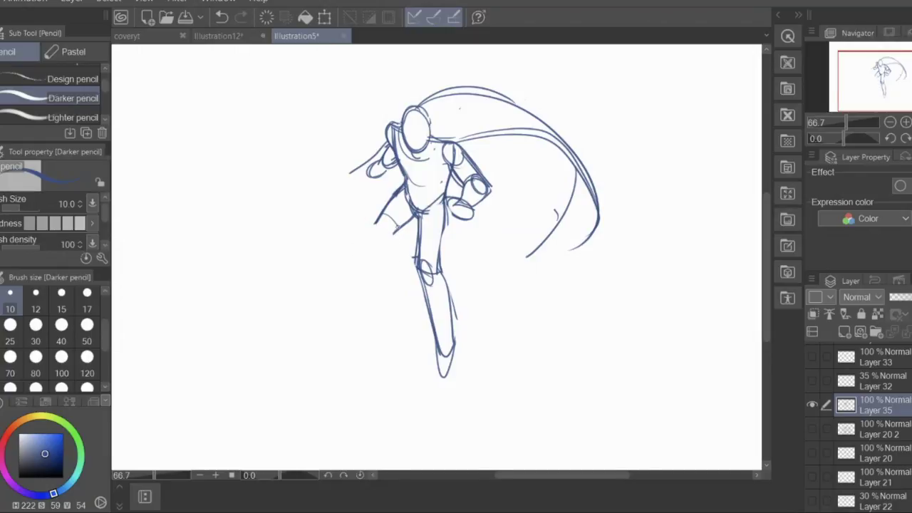
pyautogui.moveTo(385, 210)
pyautogui.mouseDown()
pyautogui.moveTo(359, 246)
pyautogui.moveTo(371, 251)
pyautogui.mouseUp()
pyautogui.moveTo(378, 218)
pyautogui.mouseDown()
pyautogui.moveTo(365, 252)
pyautogui.moveTo(397, 263)
pyautogui.moveTo(410, 233)
pyautogui.moveTo(407, 264)
pyautogui.moveTo(439, 363)
pyautogui.mouseUp()
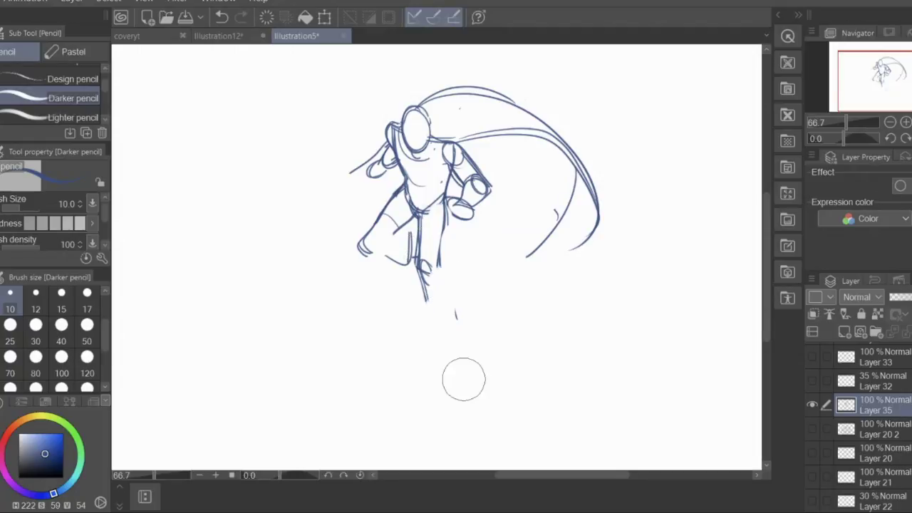
pyautogui.moveTo(417, 272); pyautogui.dragTo(439, 339)
pyautogui.moveTo(442, 260)
pyautogui.mouseDown()
pyautogui.moveTo(456, 316)
pyautogui.moveTo(436, 349)
pyautogui.moveTo(450, 334)
pyautogui.mouseUp()
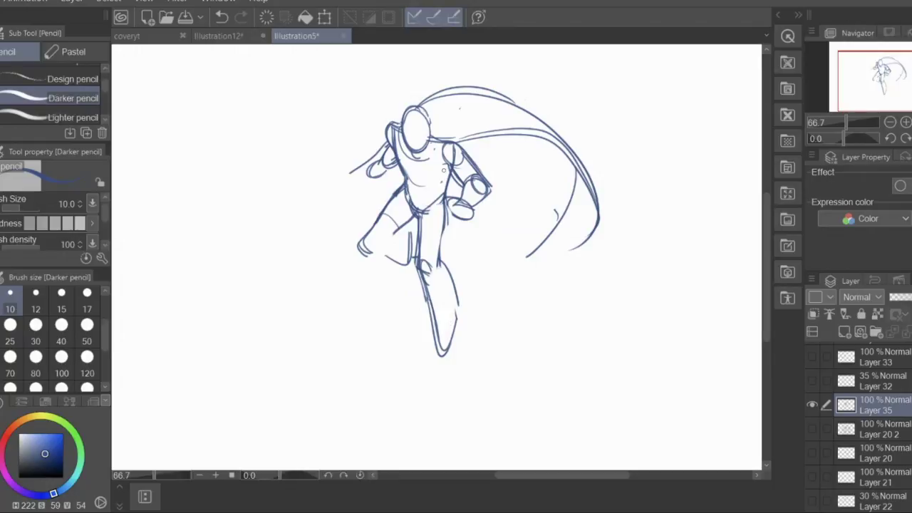
# Erase the bent arm beside the cape and redraw it with a cleaner upper arm and a blocky forearm
pyautogui.moveTo(482, 177)
pyautogui.mouseDown()
pyautogui.moveTo(466, 210)
pyautogui.moveTo(486, 191)
pyautogui.moveTo(451, 151)
pyautogui.moveTo(487, 199)
pyautogui.mouseUp()
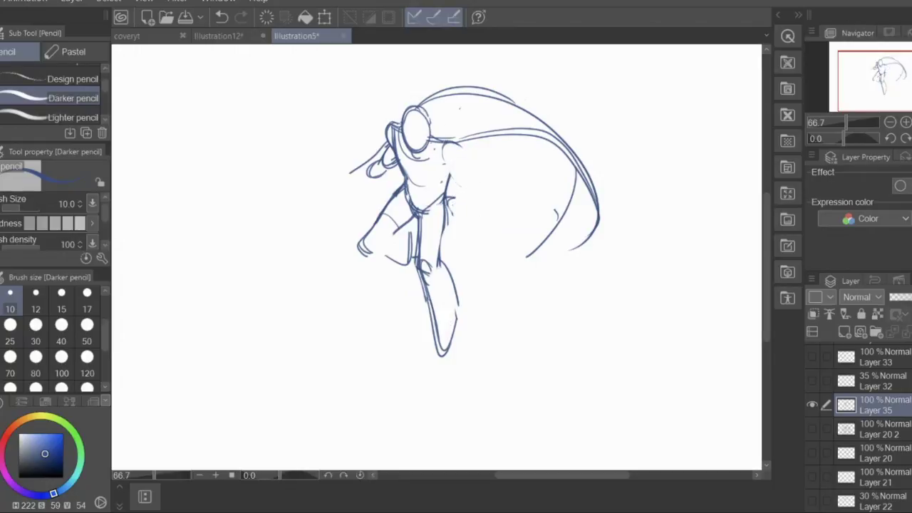
pyautogui.moveTo(456, 146); pyautogui.dragTo(482, 172)
pyautogui.moveTo(455, 142)
pyautogui.mouseDown()
pyautogui.moveTo(482, 173)
pyautogui.moveTo(465, 184)
pyautogui.moveTo(463, 177)
pyautogui.moveTo(465, 196)
pyautogui.moveTo(490, 180)
pyautogui.mouseUp()
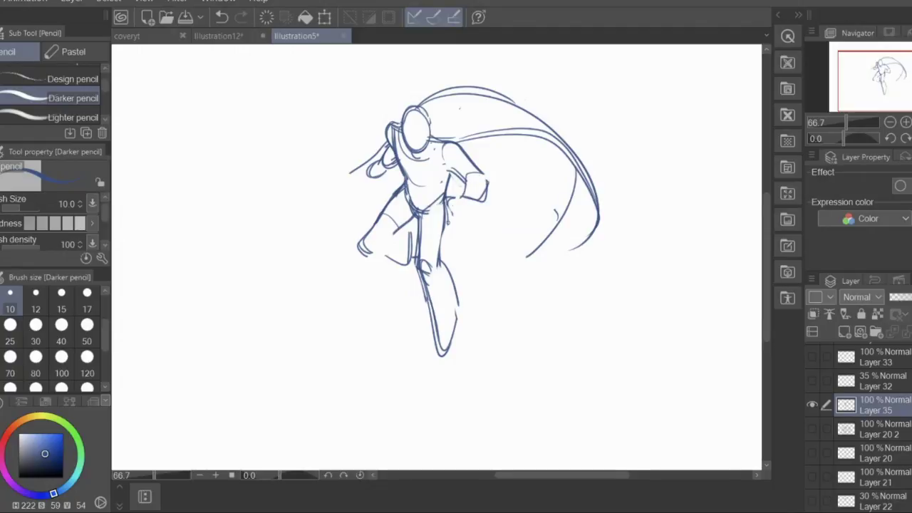
# Erase the opposite arm and redraw it reaching outward from the shoulder with an oval hand
pyautogui.moveTo(381, 168)
pyautogui.mouseDown()
pyautogui.moveTo(343, 183)
pyautogui.moveTo(372, 155)
pyautogui.moveTo(376, 163)
pyautogui.moveTo(374, 147)
pyautogui.moveTo(394, 139)
pyautogui.mouseUp()
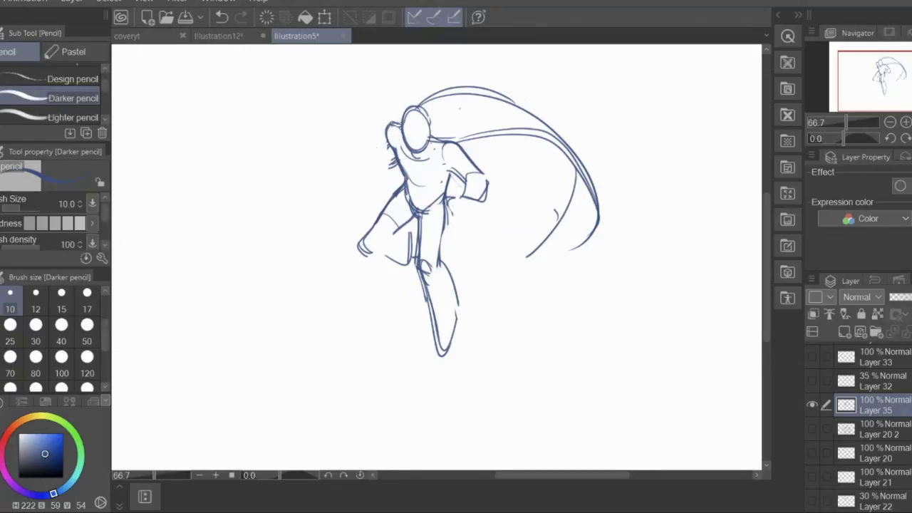
pyautogui.moveTo(396, 123); pyautogui.dragTo(389, 144)
pyautogui.moveTo(388, 146)
pyautogui.mouseDown()
pyautogui.moveTo(370, 159)
pyautogui.moveTo(396, 160)
pyautogui.moveTo(369, 160)
pyautogui.moveTo(397, 161)
pyautogui.moveTo(357, 156)
pyautogui.moveTo(371, 167)
pyautogui.mouseUp()
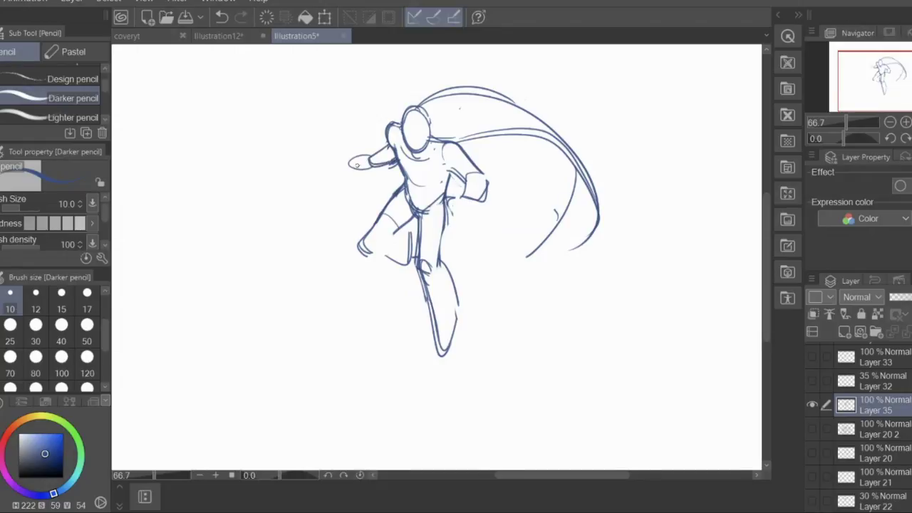
# Draw a long straight diagonal weapon line through the outstretched hand and sketch the bent arm's fist at the hip
pyautogui.moveTo(360, 165); pyautogui.dragTo(334, 182)
pyautogui.moveTo(292, 208); pyautogui.dragTo(369, 158)
pyautogui.moveTo(318, 192); pyautogui.dragTo(459, 102)
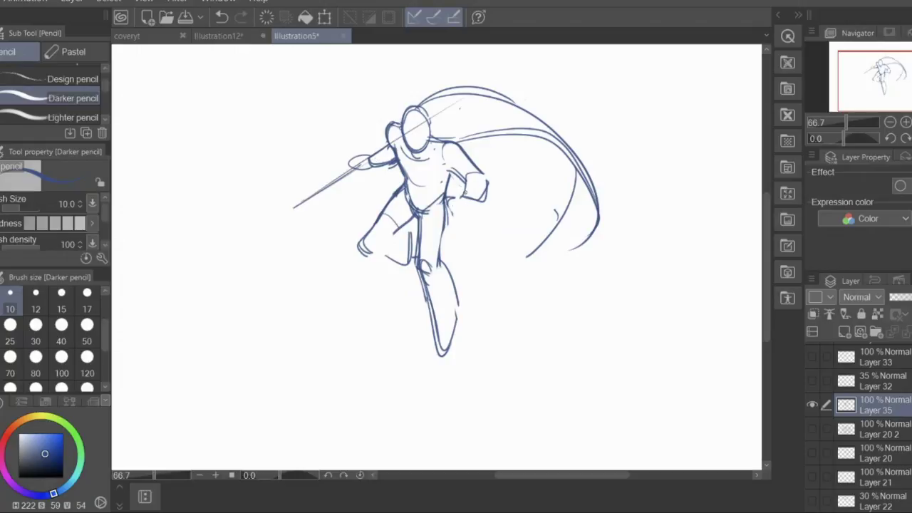
pyautogui.moveTo(468, 189)
pyautogui.mouseDown()
pyautogui.moveTo(449, 206)
pyautogui.moveTo(470, 202)
pyautogui.moveTo(443, 194)
pyautogui.mouseUp()
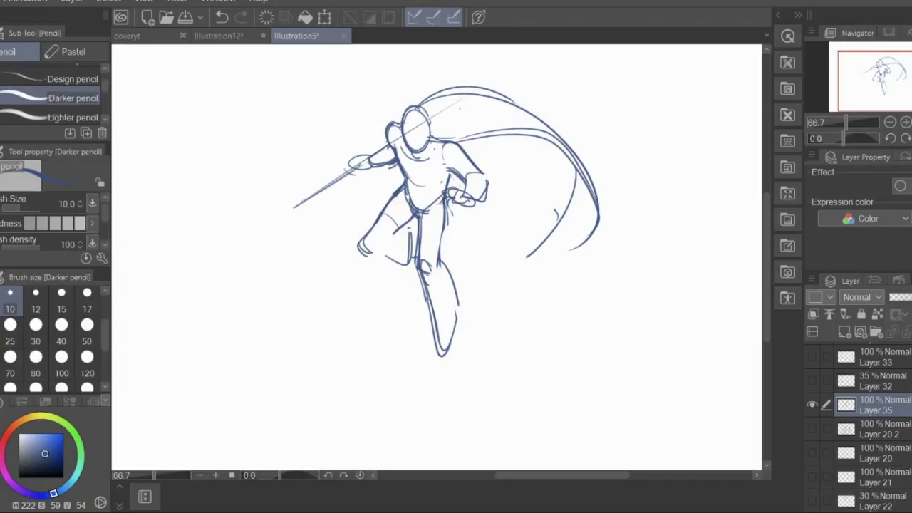
# Reinforce the standing leg's outline and add a diagonal inner-thigh line from the crotch toward the knee
pyautogui.moveTo(418, 211); pyautogui.dragTo(421, 233)
pyautogui.moveTo(446, 195); pyautogui.dragTo(440, 262)
pyautogui.moveTo(429, 299); pyautogui.dragTo(444, 354)
pyautogui.moveTo(421, 212); pyautogui.dragTo(433, 234)
pyautogui.moveTo(424, 215); pyautogui.dragTo(451, 275)
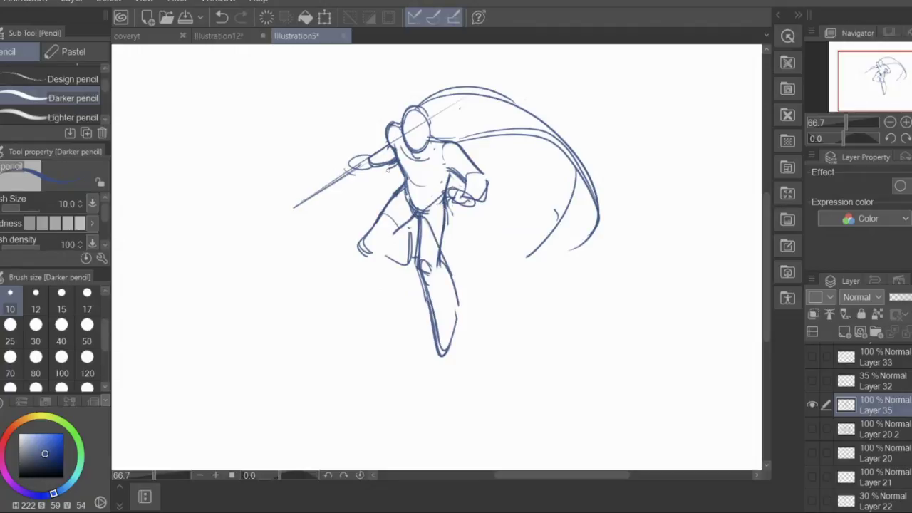
# Undo the last thigh line and sketch a second leg position angled outward from the hip, ending in a pointed foot
pyautogui.click(221, 17)
pyautogui.moveTo(421, 216); pyautogui.dragTo(439, 269)
pyautogui.moveTo(446, 203)
pyautogui.mouseDown()
pyautogui.moveTo(443, 238)
pyautogui.moveTo(473, 303)
pyautogui.mouseUp()
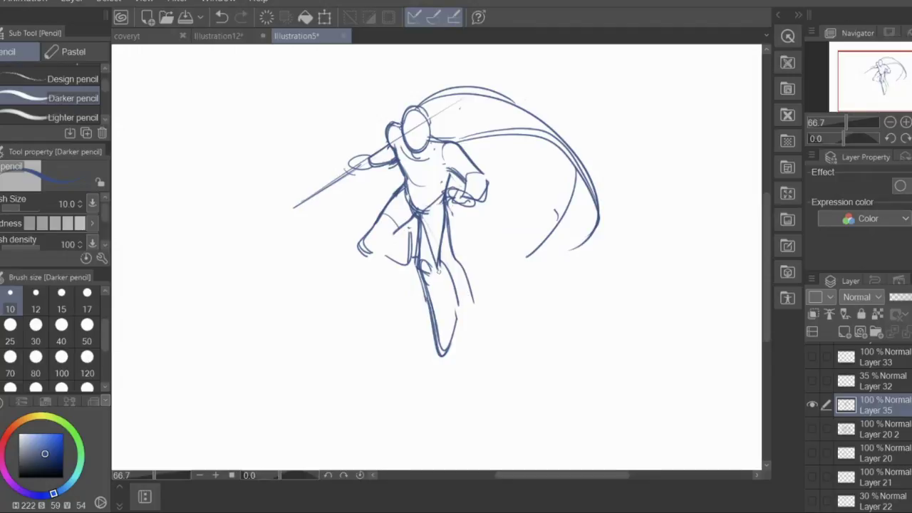
pyautogui.moveTo(439, 272)
pyautogui.mouseDown()
pyautogui.moveTo(461, 354)
pyautogui.moveTo(468, 323)
pyautogui.mouseUp()
# Scale up the whole figure sketch with a transform, reposition it on the canvas and apply
pyautogui.moveTo(883, 82); pyautogui.dragTo(887, 79)
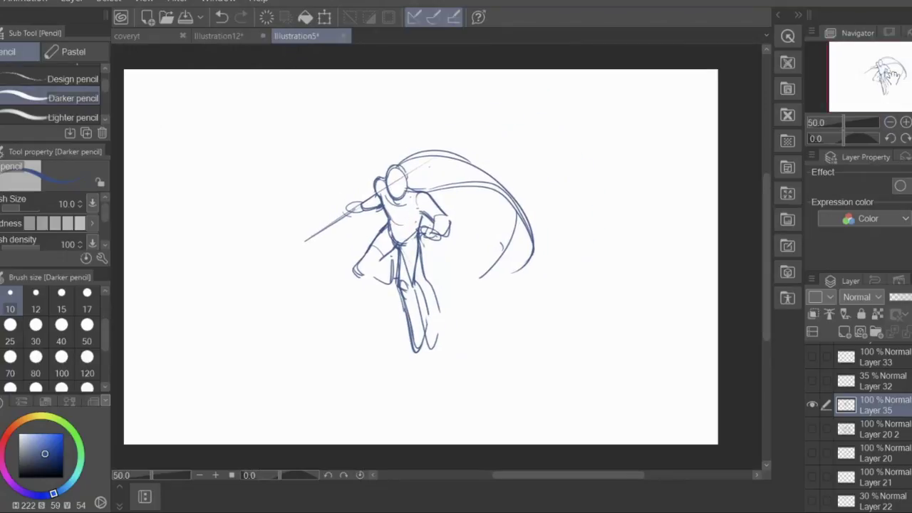
pyautogui.click(324, 18)
pyautogui.moveTo(560, 148)
pyautogui.mouseDown()
pyautogui.moveTo(603, 81)
pyautogui.moveTo(619, 98)
pyautogui.moveTo(615, 108)
pyautogui.mouseUp()
pyautogui.moveTo(565, 188); pyautogui.dragTo(561, 199)
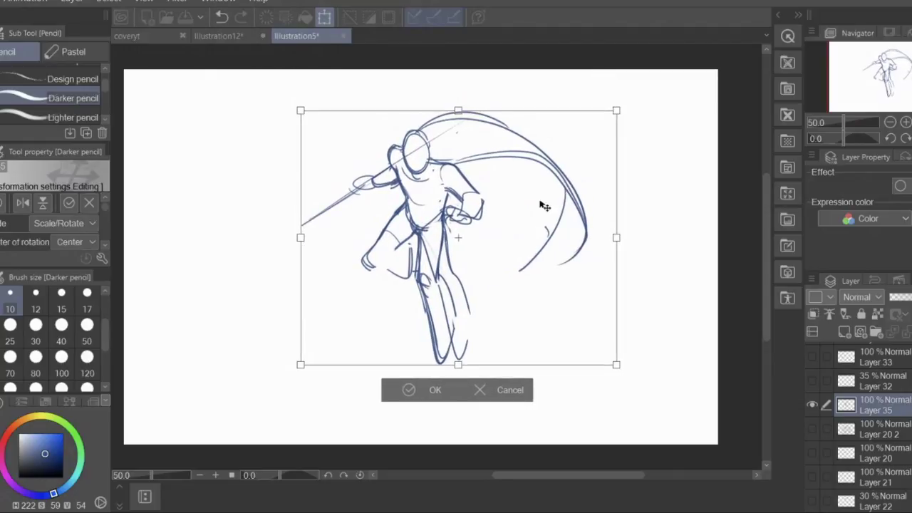
pyautogui.click(434, 389)
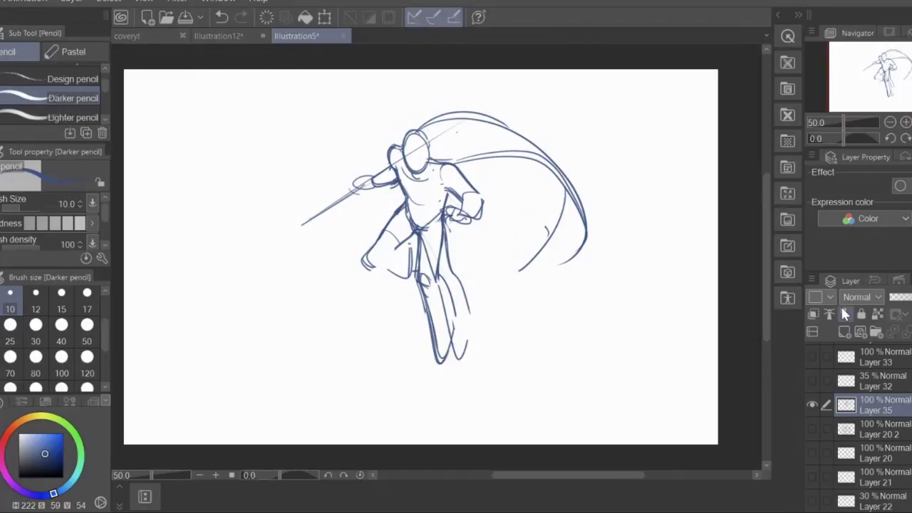
# Lower the sketch layer's opacity to 40% and add a new layer above it
pyautogui.moveTo(909, 297); pyautogui.dragTo(896, 297)
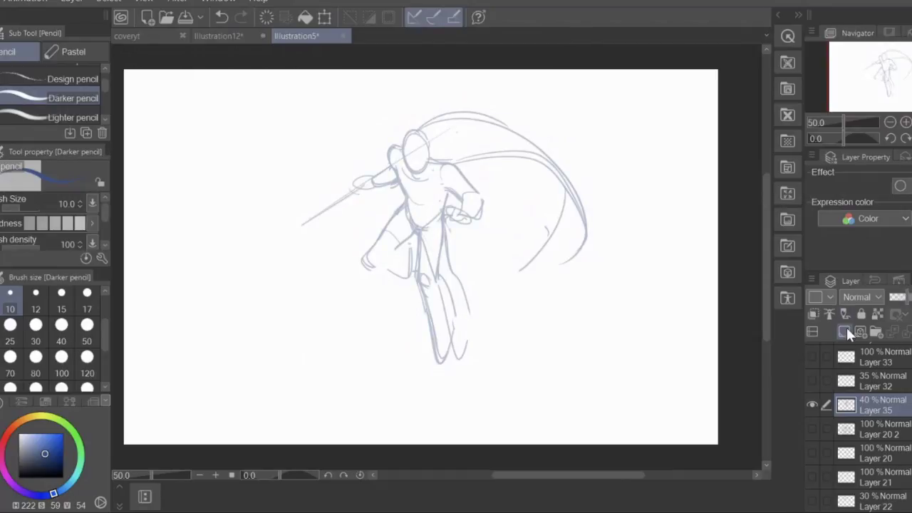
pyautogui.click(845, 329)
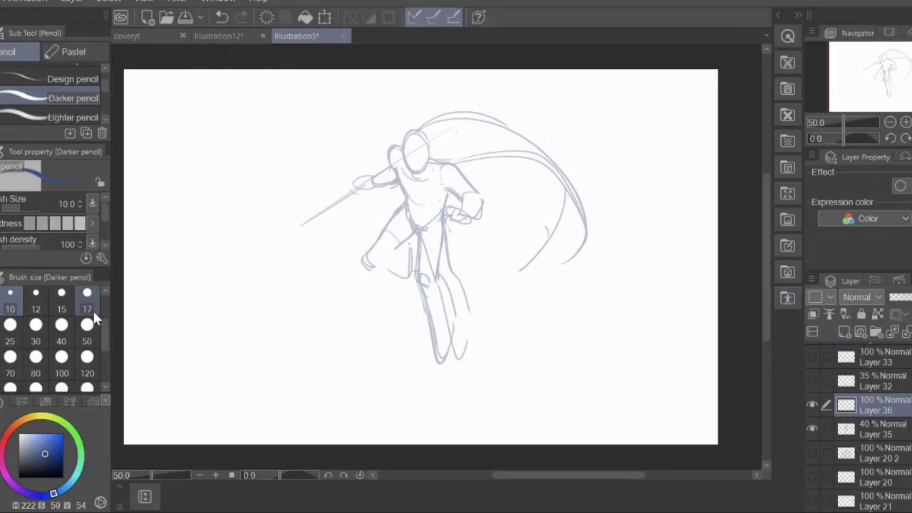
# Set the pencil to size 8 in black and trace the head oval down to the chin
pyautogui.click(1, 307)
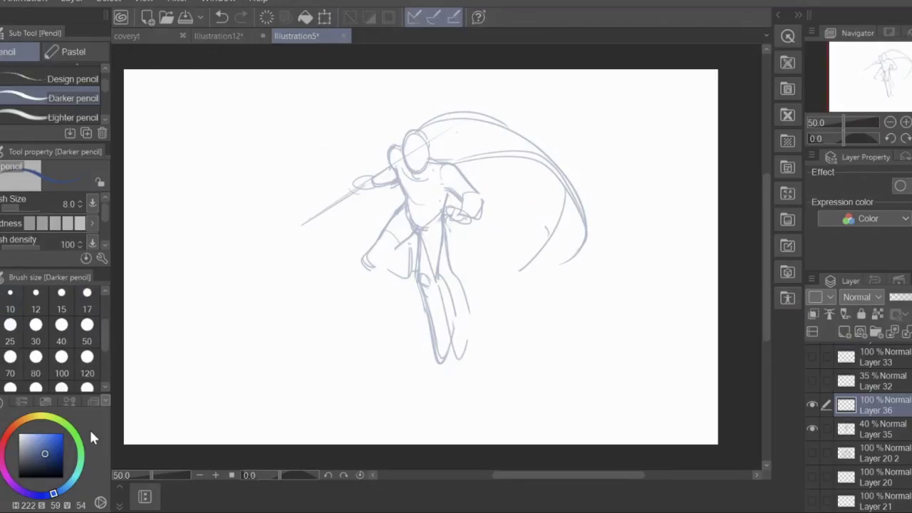
pyautogui.click(19, 477)
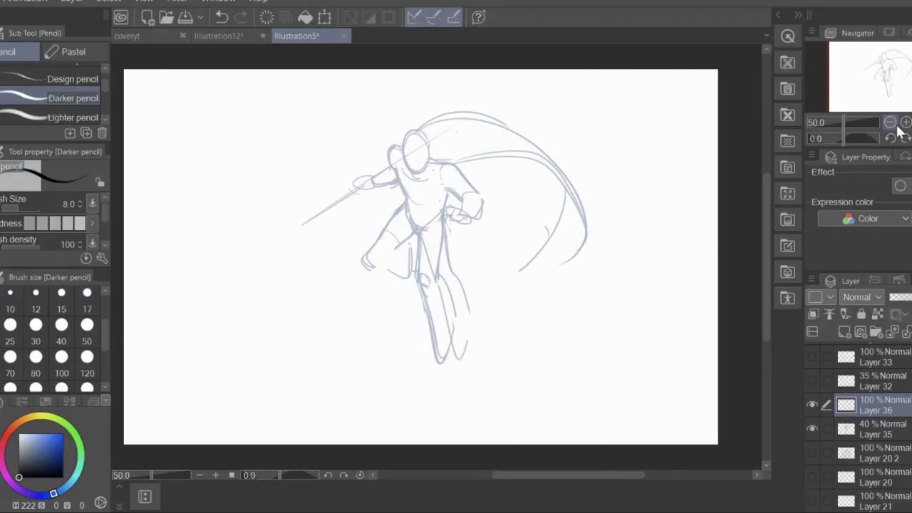
pyautogui.click(892, 74)
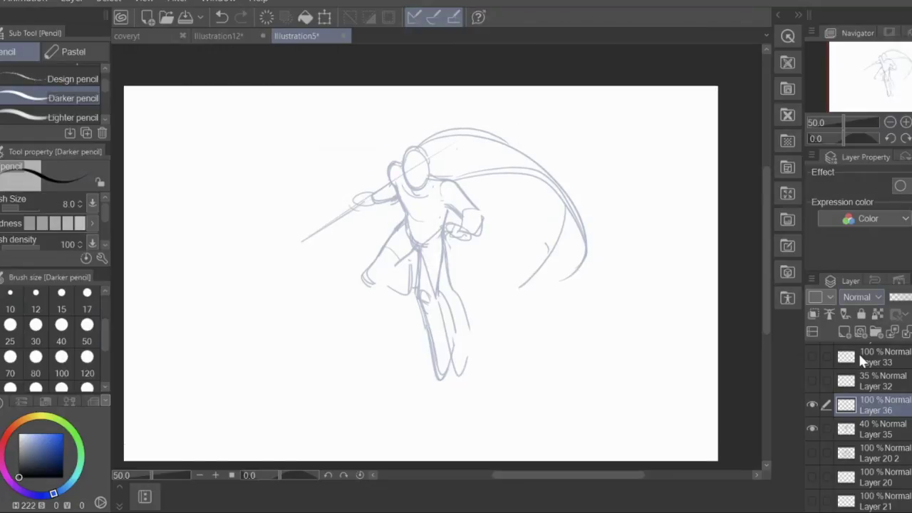
pyautogui.click(905, 123)
pyautogui.click(905, 124)
pyautogui.click(905, 123)
pyautogui.moveTo(887, 83); pyautogui.dragTo(883, 68)
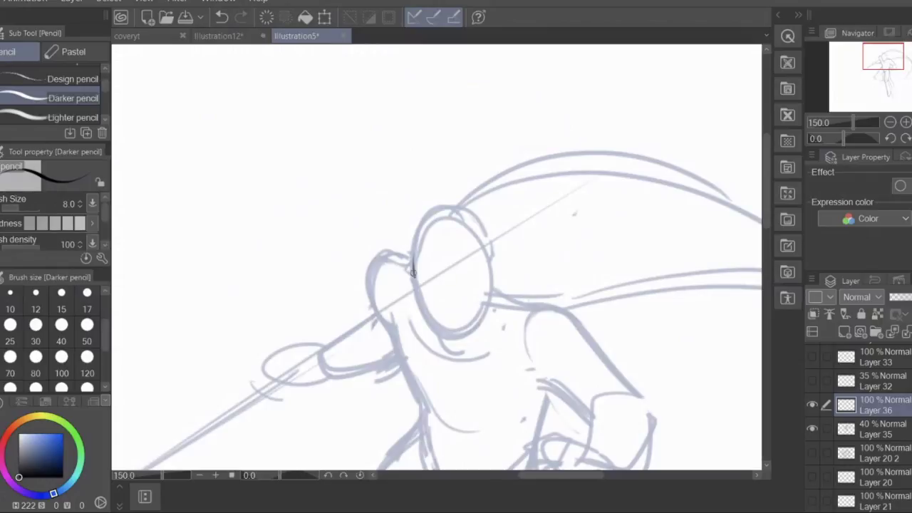
pyautogui.moveTo(412, 272)
pyautogui.mouseDown()
pyautogui.moveTo(422, 223)
pyautogui.moveTo(450, 214)
pyautogui.mouseUp()
pyautogui.moveTo(413, 274)
pyautogui.mouseDown()
pyautogui.moveTo(454, 215)
pyautogui.moveTo(485, 237)
pyautogui.moveTo(493, 257)
pyautogui.mouseUp()
pyautogui.moveTo(413, 246); pyautogui.dragTo(420, 316)
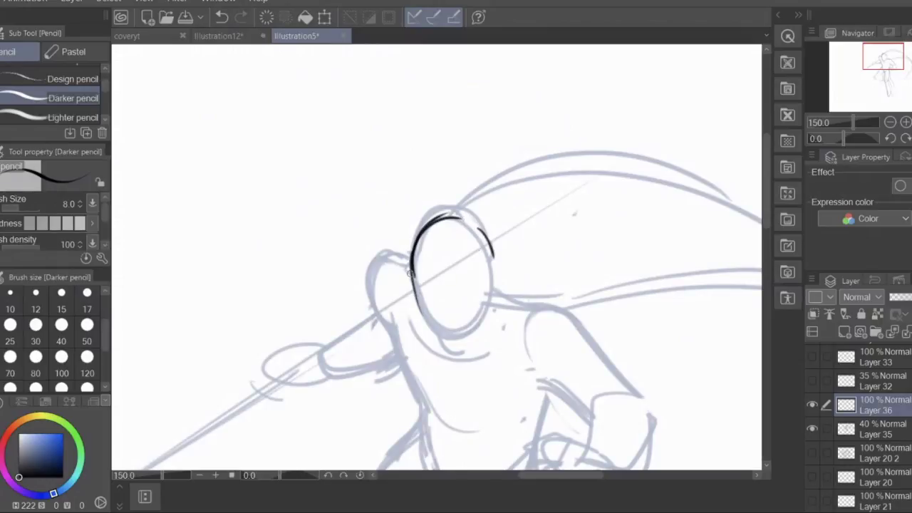
pyautogui.moveTo(410, 273)
pyautogui.mouseDown()
pyautogui.moveTo(426, 321)
pyautogui.moveTo(449, 334)
pyautogui.mouseUp()
pyautogui.moveTo(418, 293)
pyautogui.mouseDown()
pyautogui.moveTo(436, 326)
pyautogui.moveTo(481, 323)
pyautogui.moveTo(450, 332)
pyautogui.moveTo(491, 291)
pyautogui.mouseUp()
pyautogui.moveTo(453, 335)
pyautogui.mouseDown()
pyautogui.moveTo(467, 328)
pyautogui.moveTo(490, 284)
pyautogui.mouseUp()
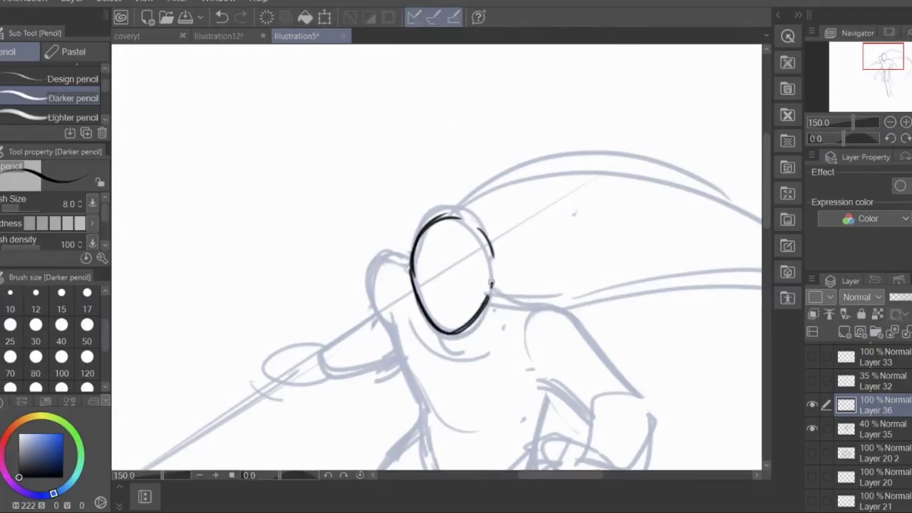
# Undo the first eye-line attempt, thicken the upper head outline and draw a curved eye line across the face
pyautogui.moveTo(419, 292); pyautogui.dragTo(473, 290)
pyautogui.click(221, 17)
pyautogui.moveTo(413, 275)
pyautogui.mouseDown()
pyautogui.moveTo(425, 219)
pyautogui.moveTo(448, 214)
pyautogui.mouseUp()
pyautogui.moveTo(415, 239)
pyautogui.mouseDown()
pyautogui.moveTo(467, 213)
pyautogui.moveTo(493, 247)
pyautogui.mouseUp()
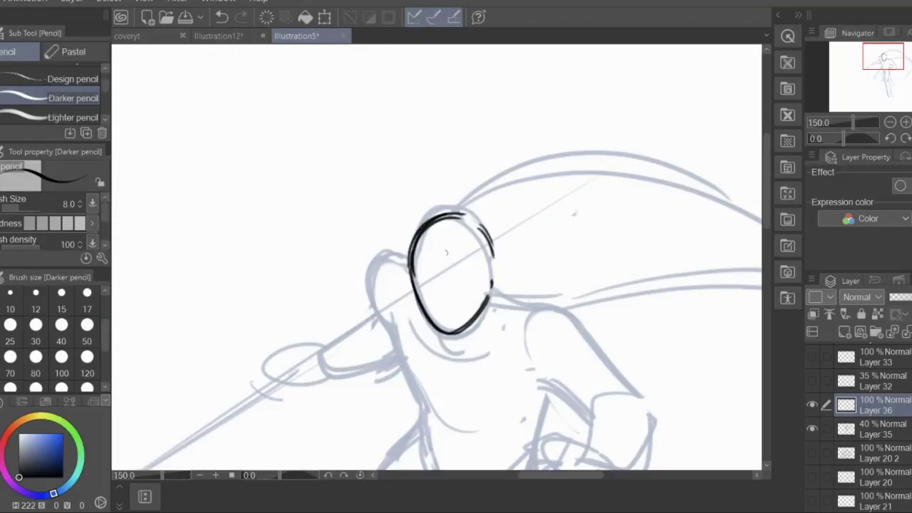
pyautogui.moveTo(416, 287)
pyautogui.mouseDown()
pyautogui.moveTo(447, 297)
pyautogui.moveTo(480, 287)
pyautogui.mouseUp()
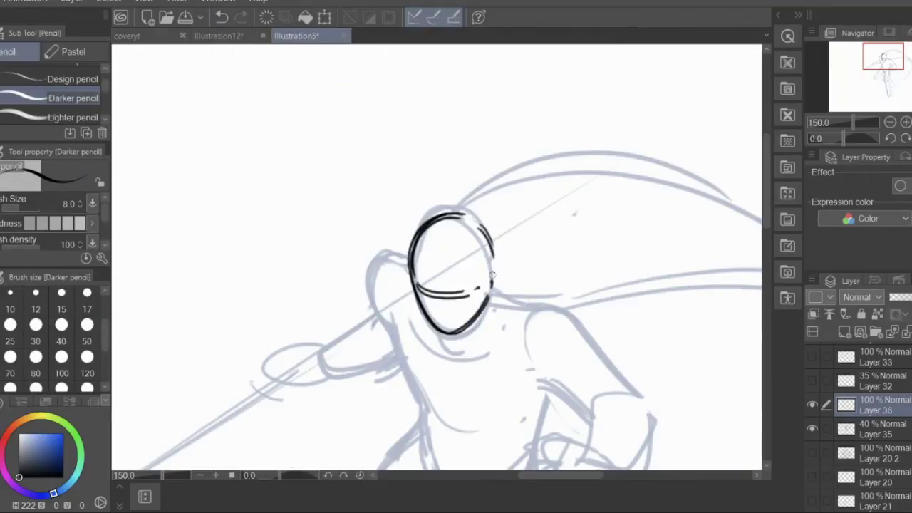
# Draw both ears, a vertical centre line on the face and the short neck curve beneath the chin
pyautogui.moveTo(491, 272); pyautogui.dragTo(489, 275)
pyautogui.moveTo(410, 277); pyautogui.dragTo(414, 306)
pyautogui.moveTo(470, 290); pyautogui.dragTo(482, 289)
pyautogui.moveTo(442, 258); pyautogui.dragTo(443, 314)
pyautogui.moveTo(443, 257)
pyautogui.mouseDown()
pyautogui.moveTo(446, 322)
pyautogui.moveTo(465, 352)
pyautogui.moveTo(478, 334)
pyautogui.mouseUp()
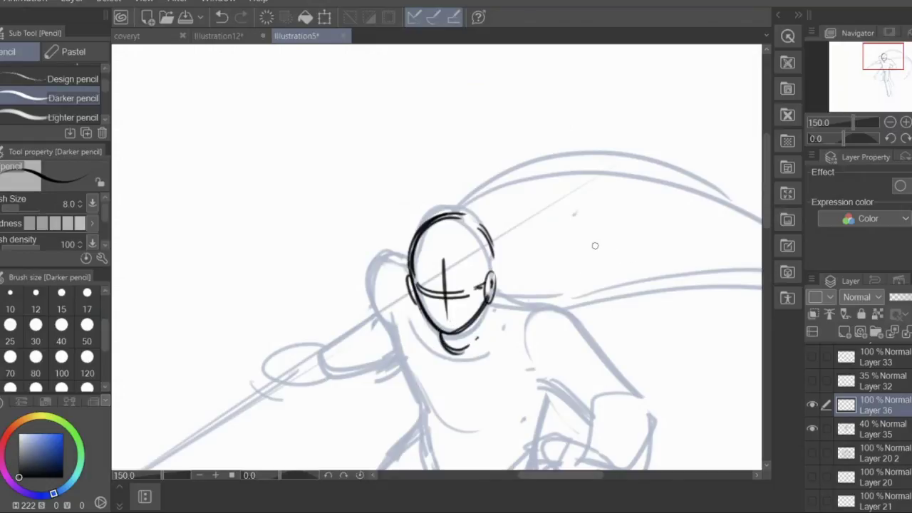
# Ink both shoulder contours and the side of the torso below the outstretched arm
pyautogui.moveTo(410, 273)
pyautogui.mouseDown()
pyautogui.moveTo(385, 271)
pyautogui.moveTo(381, 319)
pyautogui.mouseUp()
pyautogui.moveTo(377, 277); pyautogui.dragTo(396, 340)
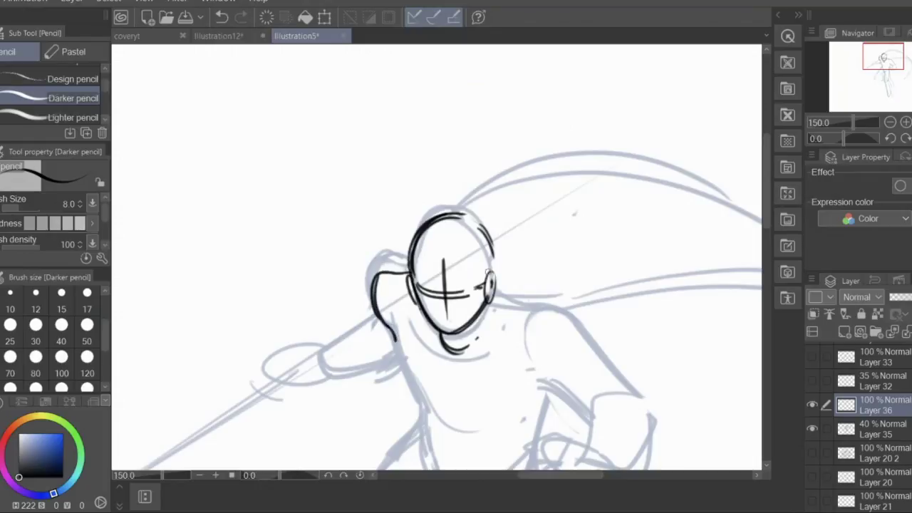
pyautogui.moveTo(498, 289)
pyautogui.mouseDown()
pyautogui.moveTo(520, 307)
pyautogui.moveTo(567, 314)
pyautogui.mouseUp()
pyautogui.moveTo(390, 323)
pyautogui.mouseDown()
pyautogui.moveTo(425, 411)
pyautogui.moveTo(394, 333)
pyautogui.moveTo(419, 410)
pyautogui.mouseUp()
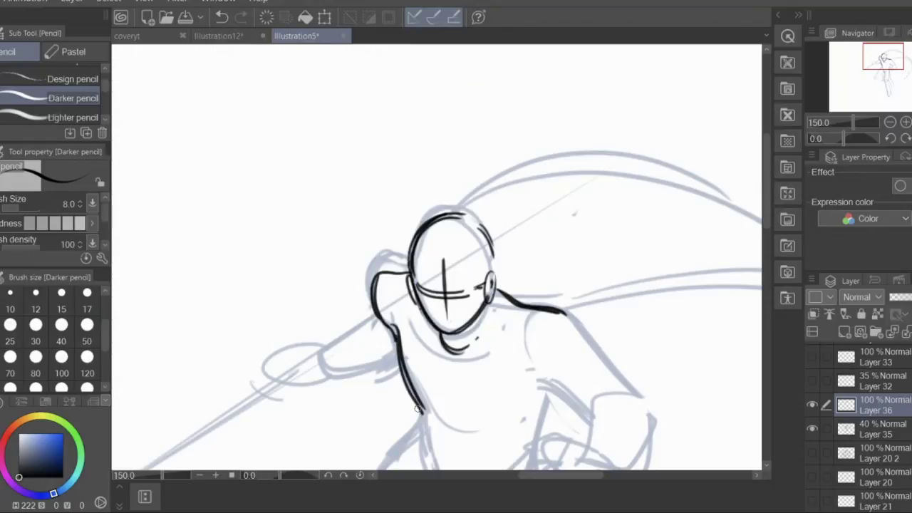
# Mark the eye positions along the eye line and outline the outstretched arm from the shoulder to its rounded end
pyautogui.moveTo(879, 63); pyautogui.dragTo(881, 65)
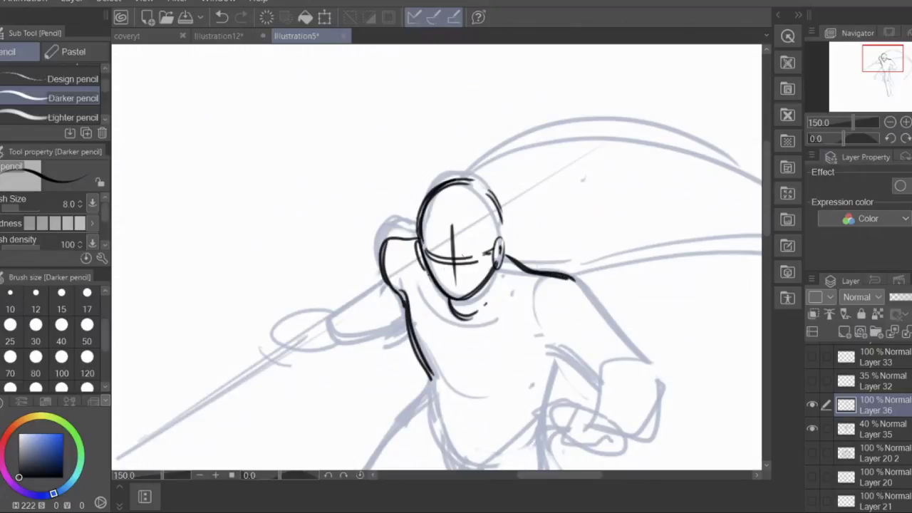
pyautogui.moveTo(439, 244)
pyautogui.mouseDown()
pyautogui.moveTo(438, 269)
pyautogui.moveTo(470, 267)
pyautogui.mouseUp()
pyautogui.moveTo(389, 282)
pyautogui.mouseDown()
pyautogui.moveTo(334, 317)
pyautogui.moveTo(334, 331)
pyautogui.moveTo(406, 319)
pyautogui.mouseUp()
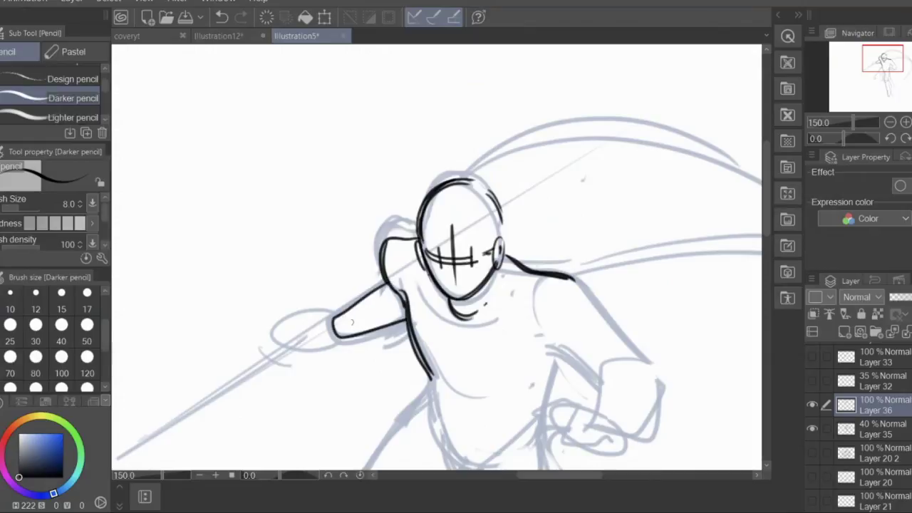
pyautogui.moveTo(335, 317); pyautogui.dragTo(403, 318)
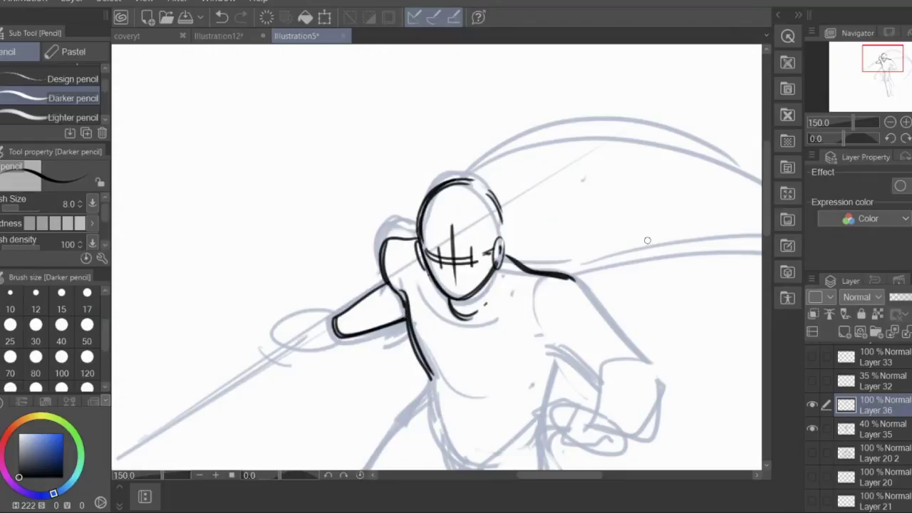
# Ink the bent arm's shoulder cap and the underside of its upper arm, and extend the curved lower edge of the belly
pyautogui.moveTo(568, 276); pyautogui.dragTo(591, 302)
pyautogui.moveTo(540, 343); pyautogui.dragTo(600, 382)
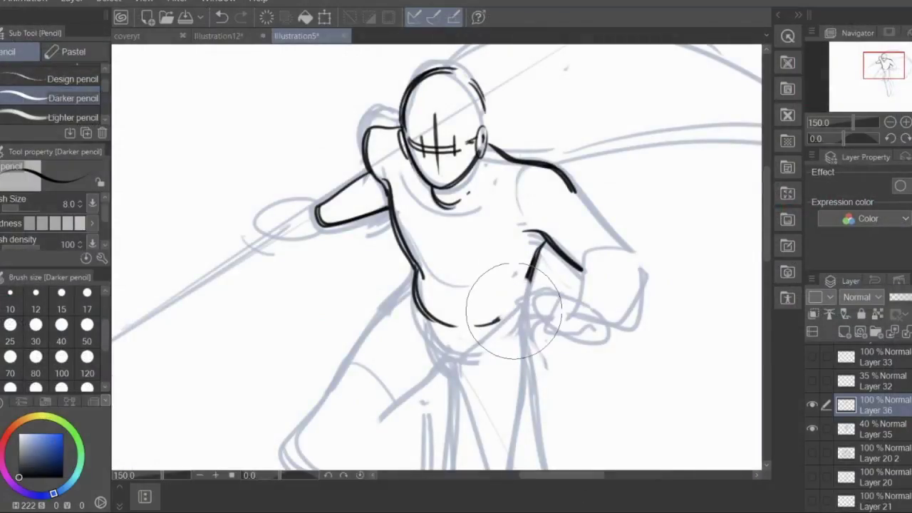
pyautogui.moveTo(507, 313); pyautogui.dragTo(525, 294)
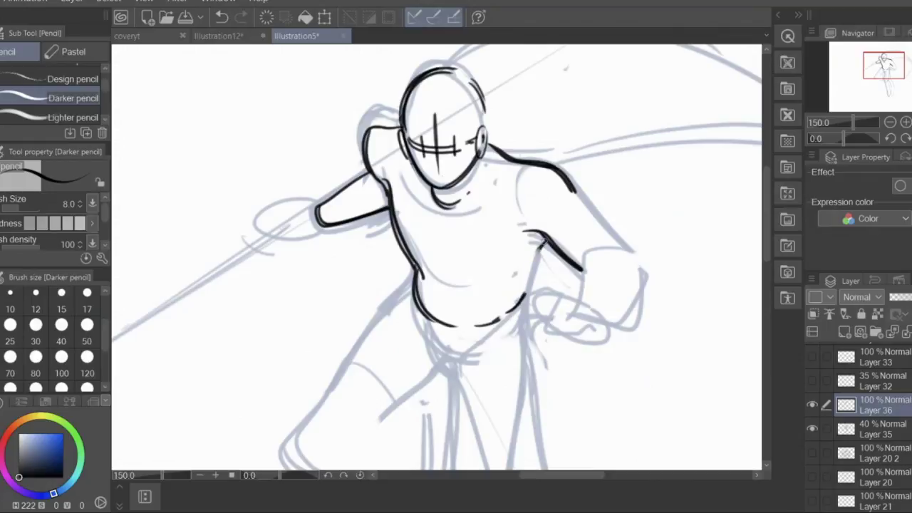
# Redraw the torso's side from the bent arm's armpit to the waist, and outline the opposite hip down to the crotch
pyautogui.moveTo(544, 238); pyautogui.dragTo(526, 290)
pyautogui.moveTo(543, 239); pyautogui.dragTo(523, 294)
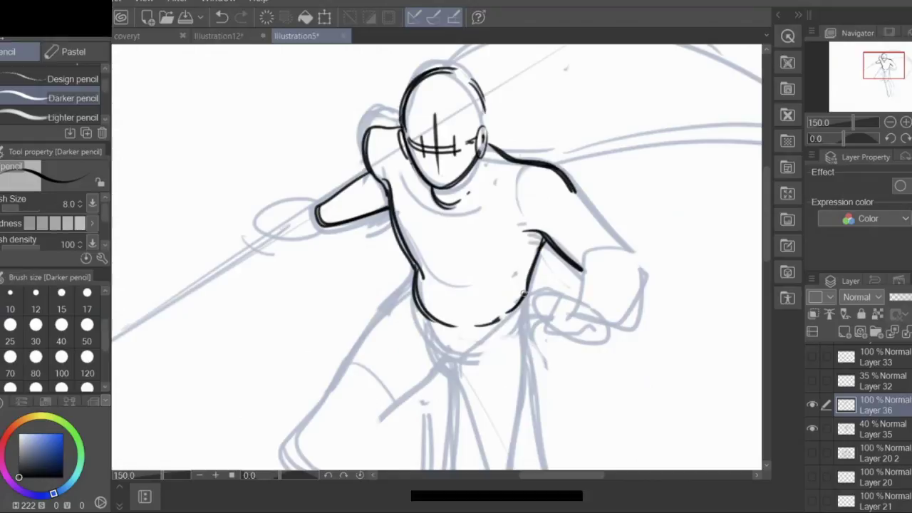
pyautogui.moveTo(533, 263); pyautogui.dragTo(521, 297)
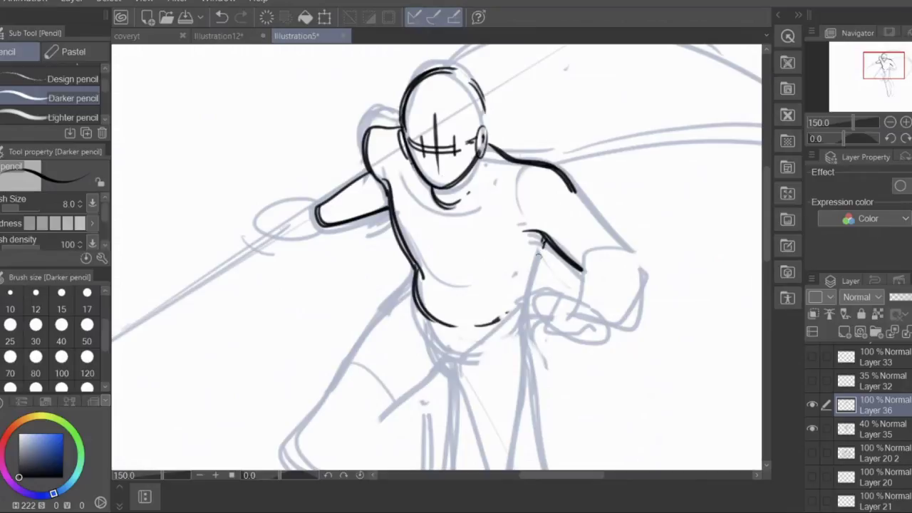
pyautogui.moveTo(543, 245); pyautogui.dragTo(517, 311)
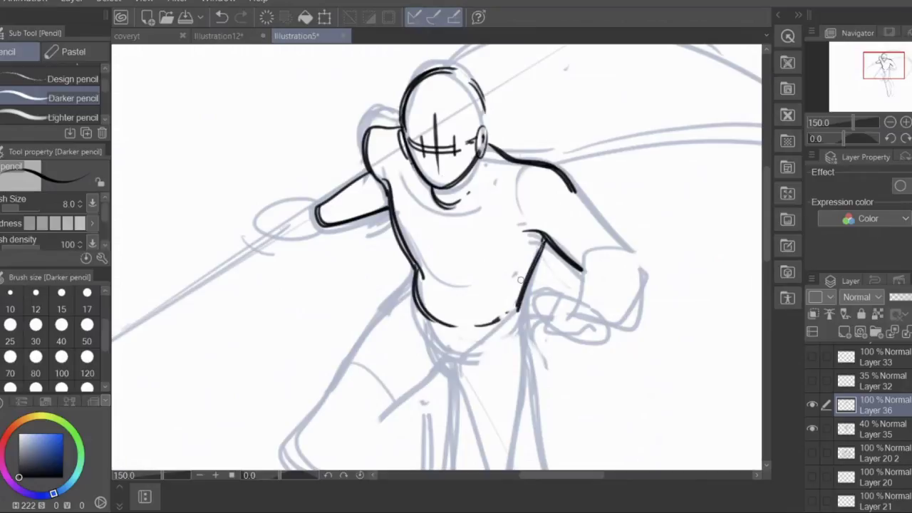
pyautogui.moveTo(416, 285); pyautogui.dragTo(437, 365)
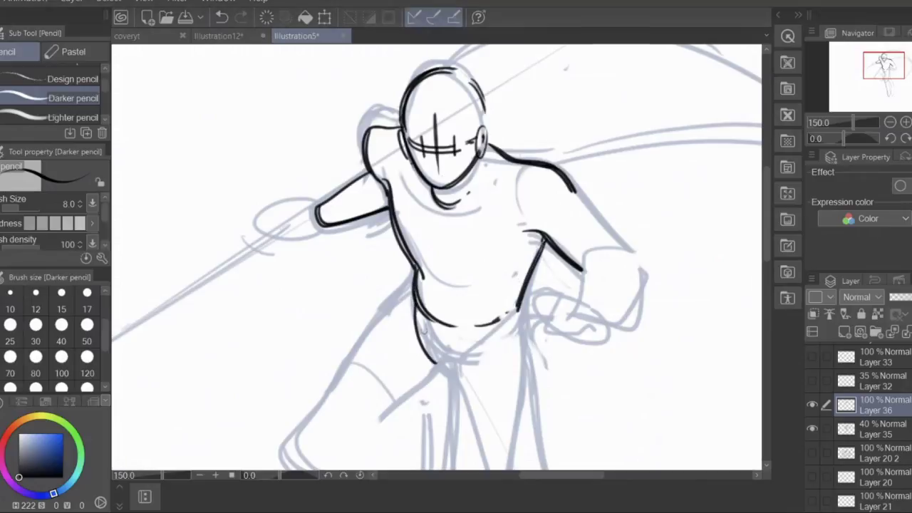
pyautogui.moveTo(414, 312)
pyautogui.mouseDown()
pyautogui.moveTo(429, 345)
pyautogui.moveTo(450, 362)
pyautogui.mouseUp()
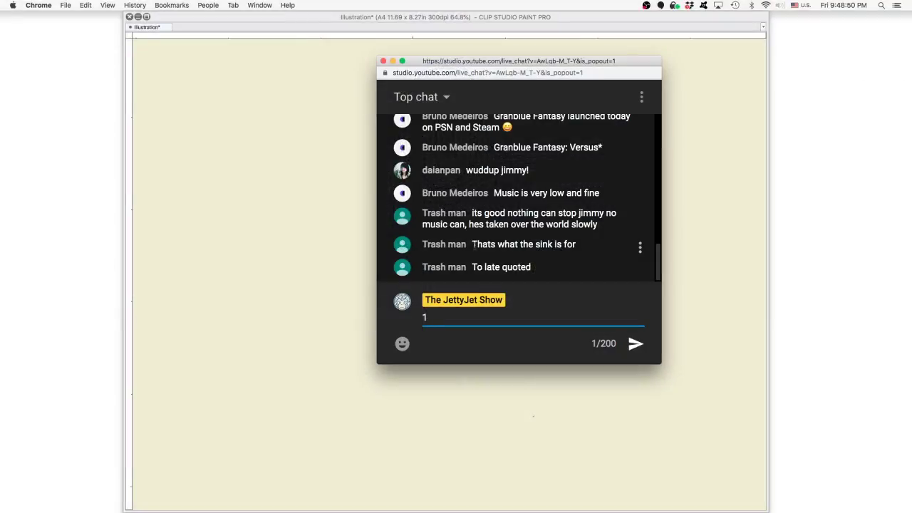
pyautogui.press('BackSpace')
pyautogui.press('super+Tab')
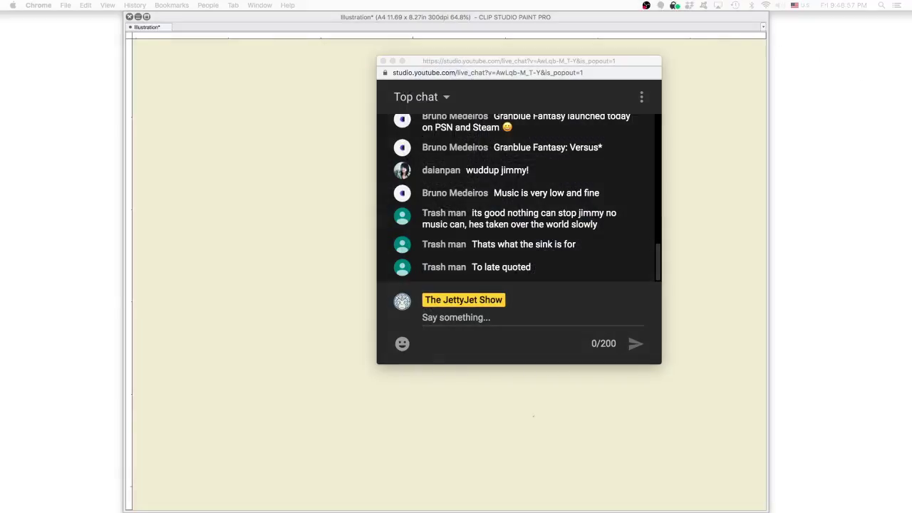
pyautogui.click(622, 20)
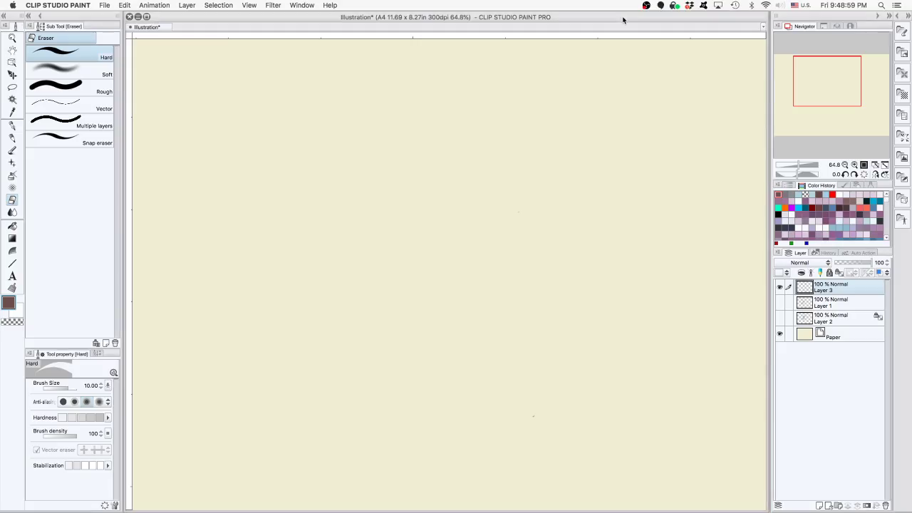
pyautogui.press('super+Tab')
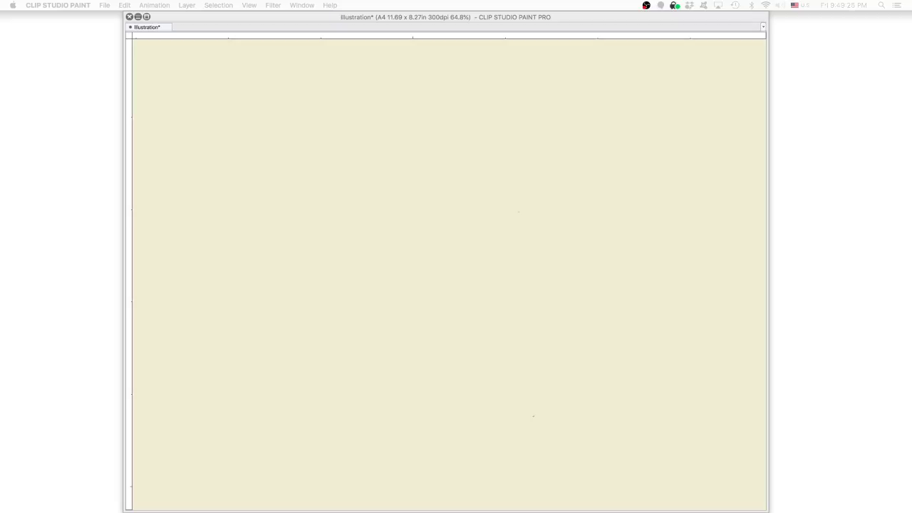
pyautogui.press('Tab')
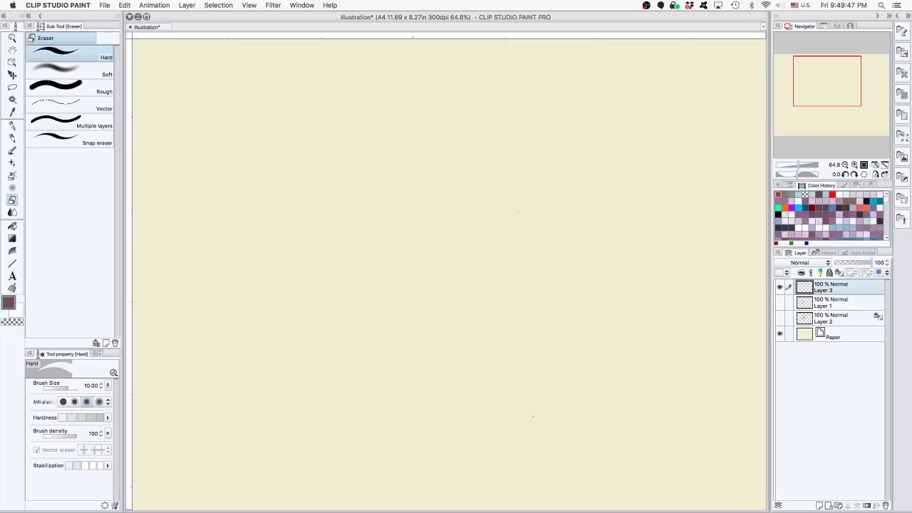
pyautogui.press('Tab')
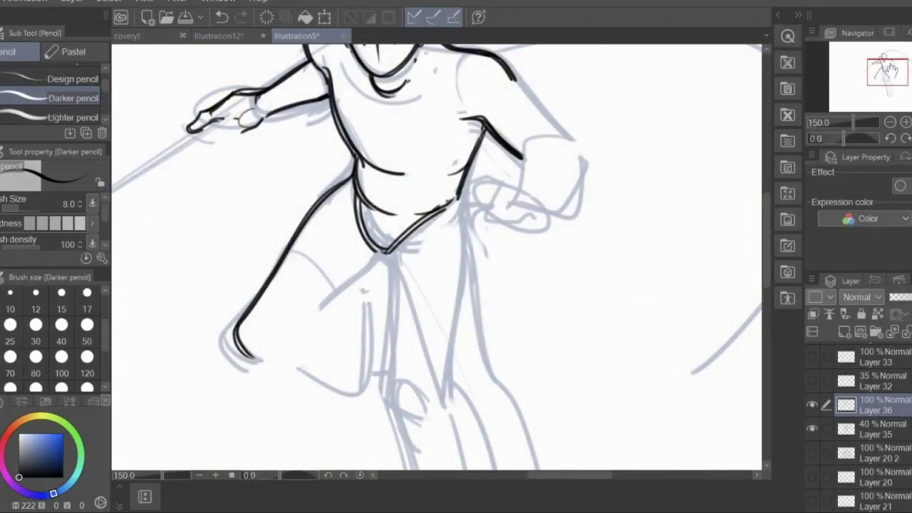
# Ink the bent arm's outer contour from the shoulder to the elbow and add a short crease at the armpit
pyautogui.moveTo(889, 65); pyautogui.dragTo(889, 64)
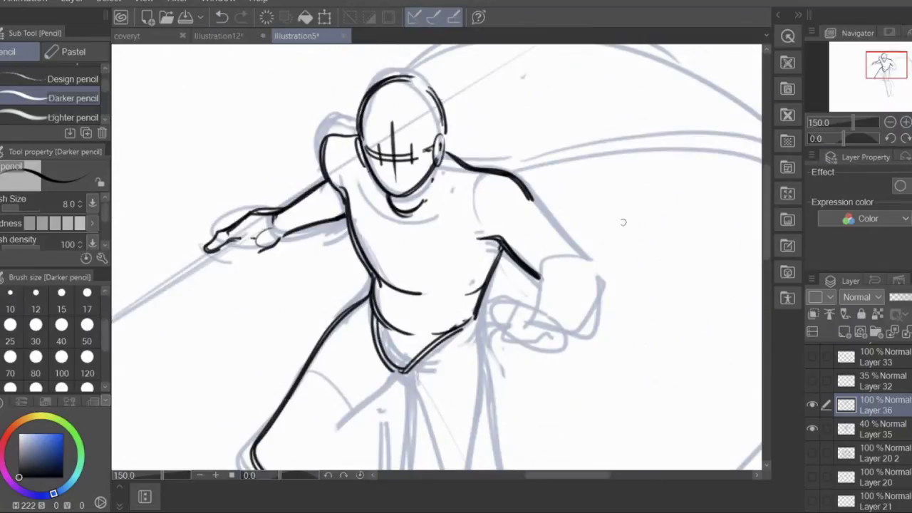
pyautogui.moveTo(533, 205); pyautogui.dragTo(539, 216)
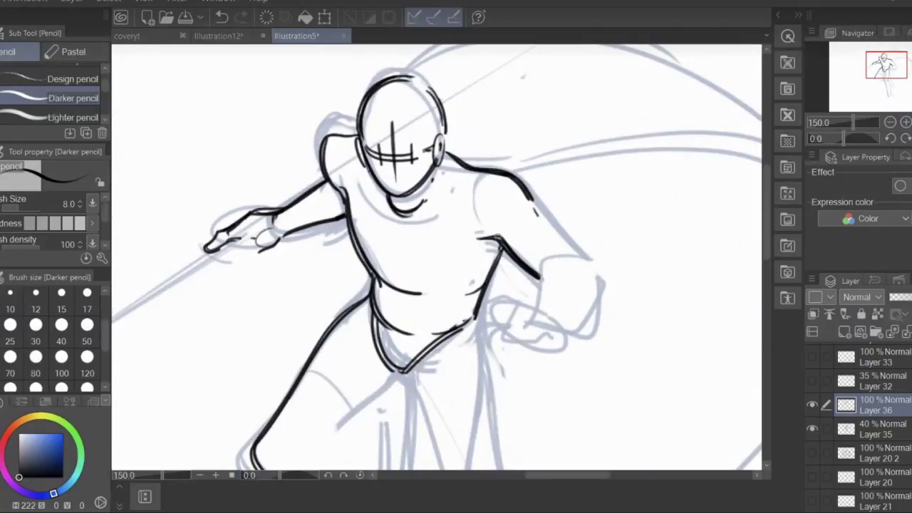
pyautogui.moveTo(477, 235); pyautogui.dragTo(514, 233)
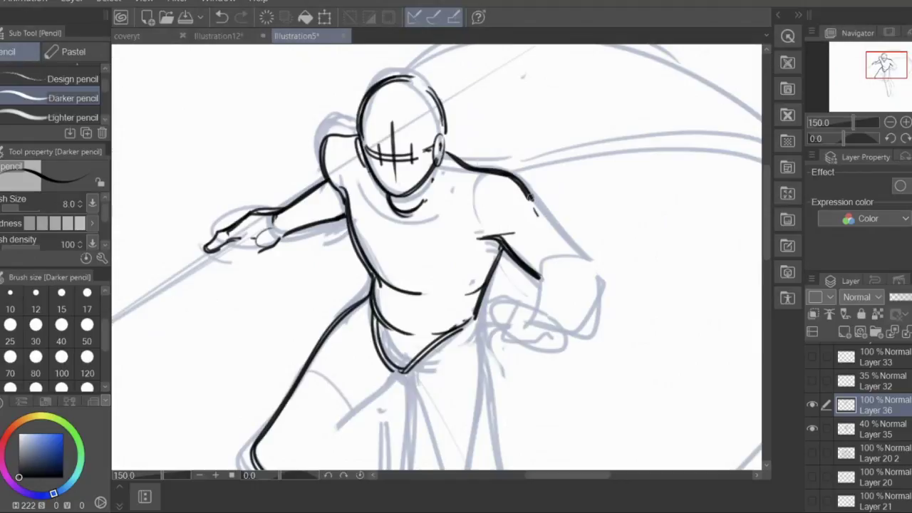
pyautogui.moveTo(533, 198); pyautogui.dragTo(588, 257)
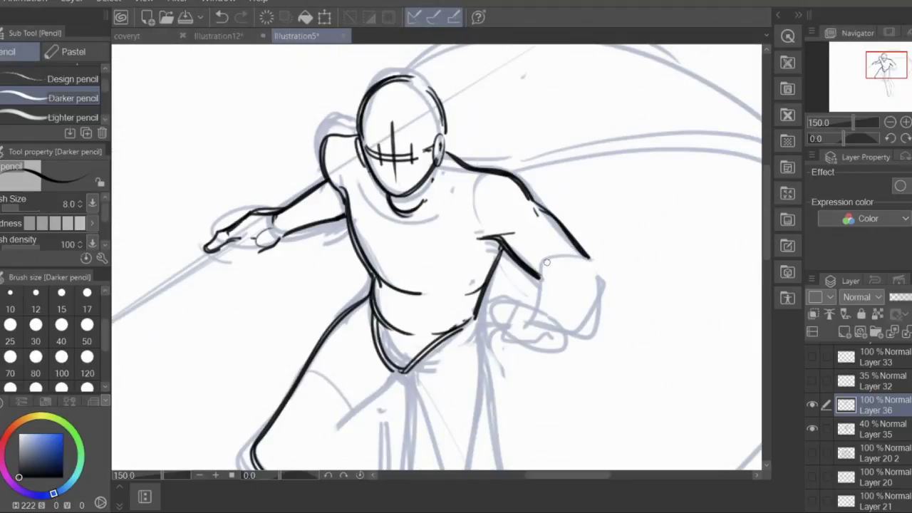
# Outline the bent arm's forearm from the inner elbow around the curved wrist and back up to the outer elbow
pyautogui.moveTo(544, 260); pyautogui.dragTo(533, 312)
pyautogui.moveTo(549, 262); pyautogui.dragTo(534, 310)
pyautogui.moveTo(536, 311)
pyautogui.mouseDown()
pyautogui.moveTo(569, 330)
pyautogui.moveTo(578, 326)
pyautogui.mouseUp()
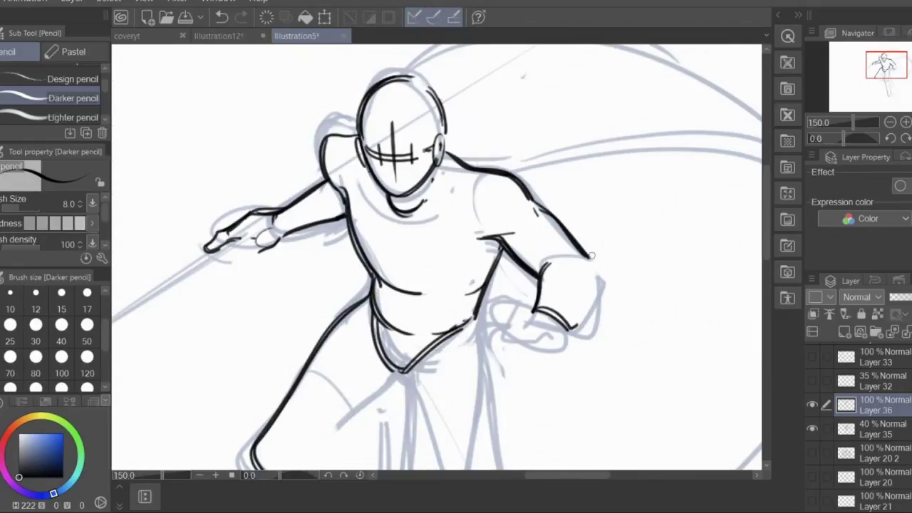
pyautogui.moveTo(589, 254)
pyautogui.mouseDown()
pyautogui.moveTo(602, 277)
pyautogui.moveTo(578, 321)
pyautogui.moveTo(601, 271)
pyautogui.mouseUp()
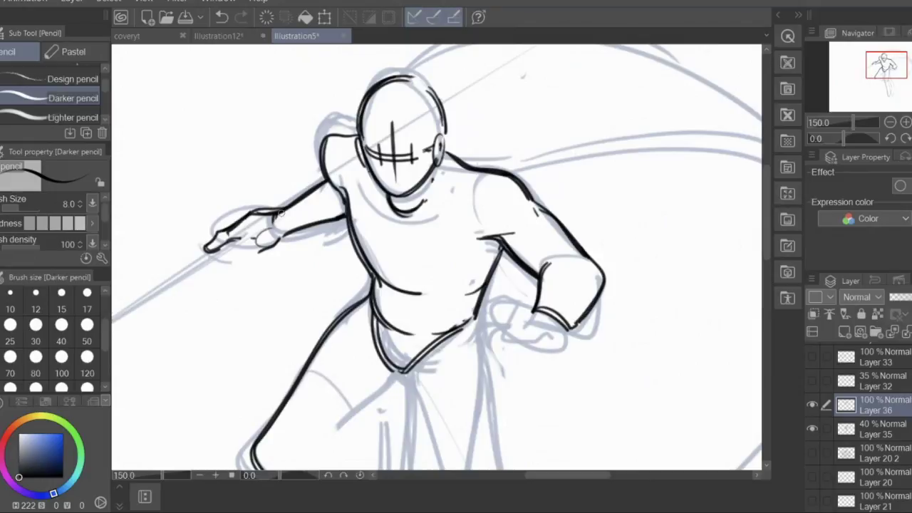
# Draw the wrist curve on the outstretched arm, thicken the arm's underside and strengthen its shoulder contour
pyautogui.moveTo(280, 210)
pyautogui.mouseDown()
pyautogui.moveTo(276, 230)
pyautogui.moveTo(341, 220)
pyautogui.mouseUp()
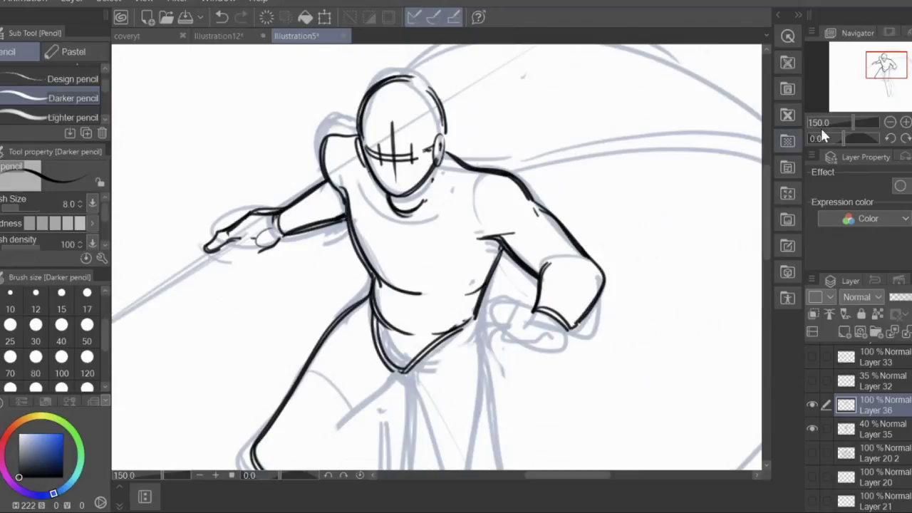
pyautogui.moveTo(893, 65); pyautogui.dragTo(891, 65)
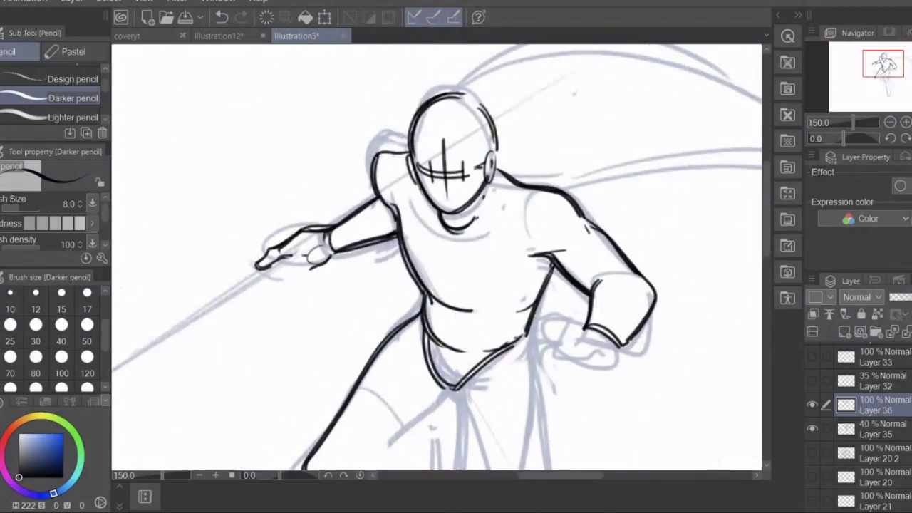
pyautogui.moveTo(377, 154)
pyautogui.mouseDown()
pyautogui.moveTo(379, 200)
pyautogui.moveTo(397, 212)
pyautogui.mouseUp()
# Ink the raised leg's inner thigh from the crotch to the knee and round off the knee
pyautogui.click(889, 122)
pyautogui.click(890, 122)
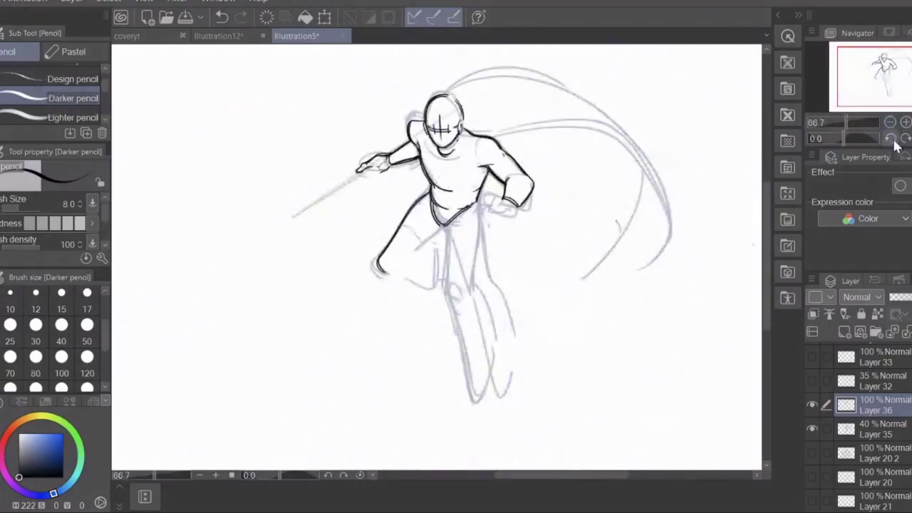
pyautogui.click(905, 122)
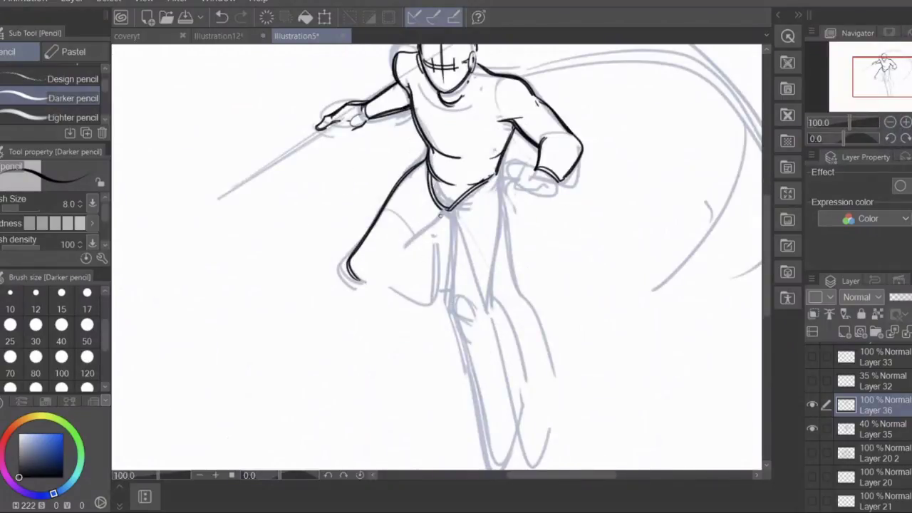
pyautogui.moveTo(448, 205)
pyautogui.mouseDown()
pyautogui.moveTo(389, 265)
pyautogui.moveTo(450, 207)
pyautogui.mouseUp()
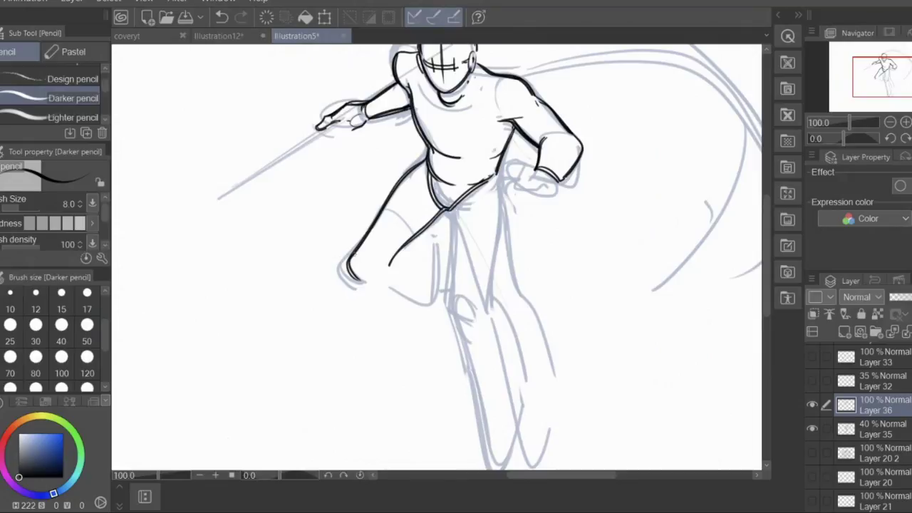
pyautogui.moveTo(346, 262)
pyautogui.mouseDown()
pyautogui.moveTo(382, 273)
pyautogui.moveTo(390, 260)
pyautogui.mouseUp()
pyautogui.moveTo(361, 280); pyautogui.dragTo(416, 290)
pyautogui.click(221, 16)
pyautogui.click(221, 16)
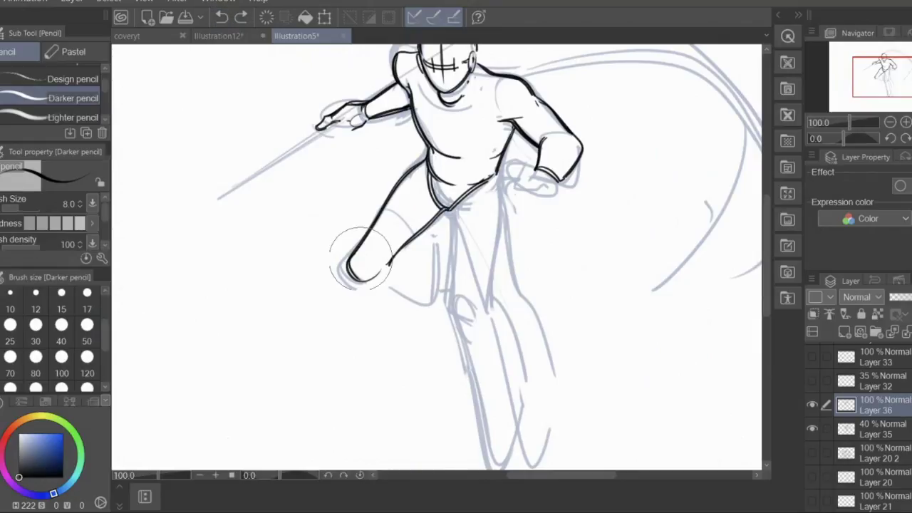
# Erase the raised thigh's outer contour and try a wider one running from the hip around the knee
pyautogui.hotkey('ctrl', 'z')
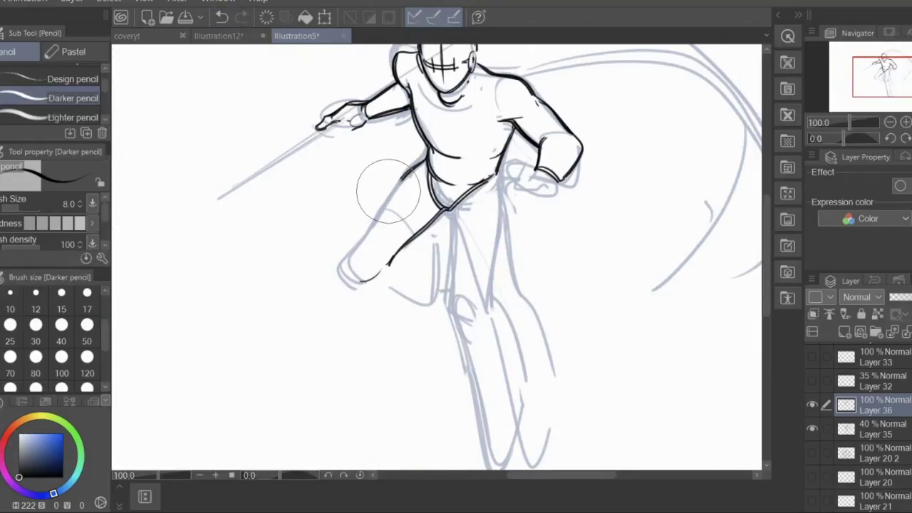
pyautogui.moveTo(419, 163)
pyautogui.mouseDown()
pyautogui.moveTo(339, 266)
pyautogui.moveTo(361, 279)
pyautogui.mouseUp()
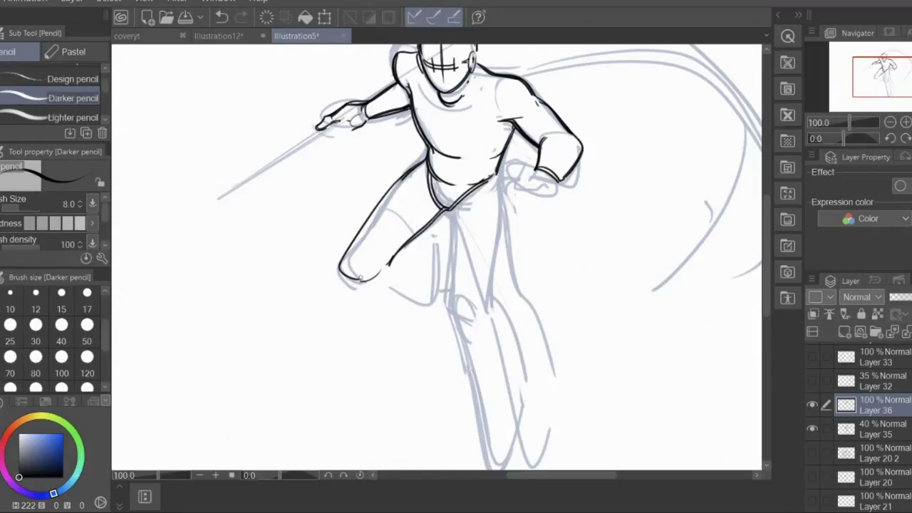
pyautogui.moveTo(399, 183); pyautogui.dragTo(373, 271)
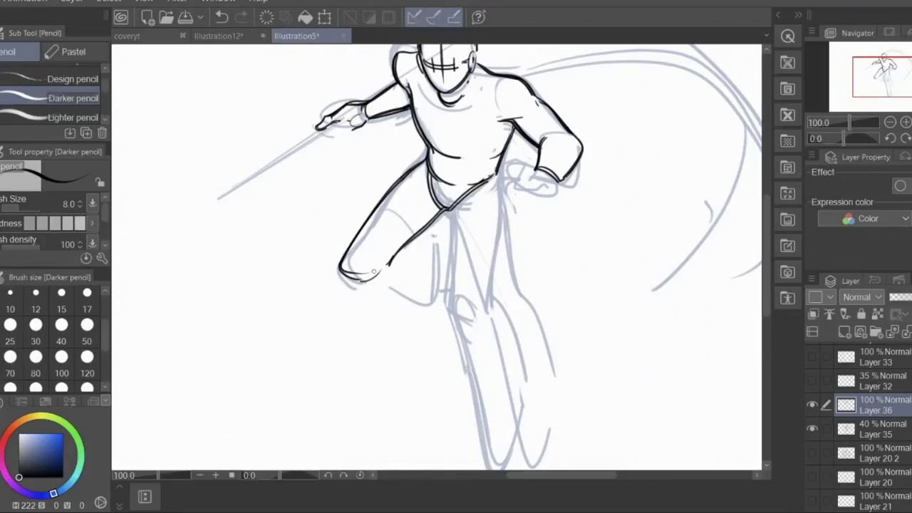
pyautogui.moveTo(383, 183); pyautogui.dragTo(333, 288)
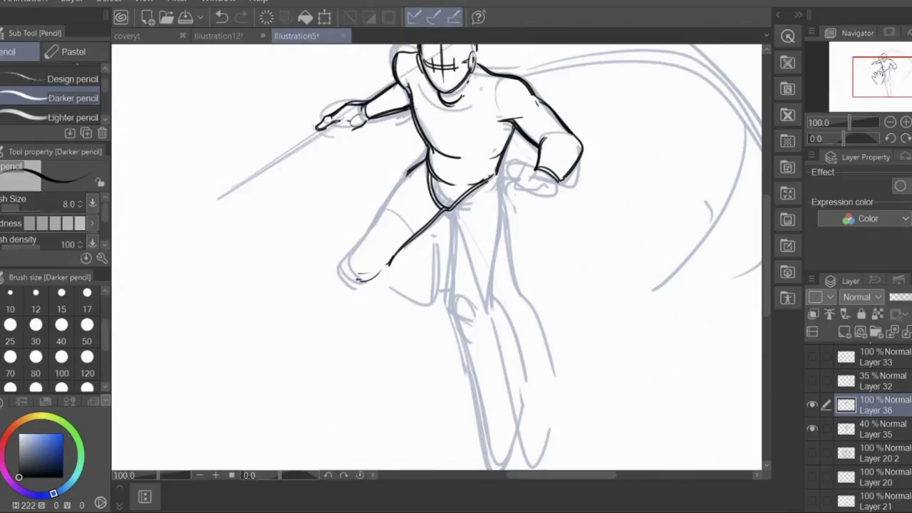
# Ink the raised thigh's outer contour from hip to knee and draw two short lines starting the folded lower leg
pyautogui.moveTo(888, 92); pyautogui.dragTo(887, 84)
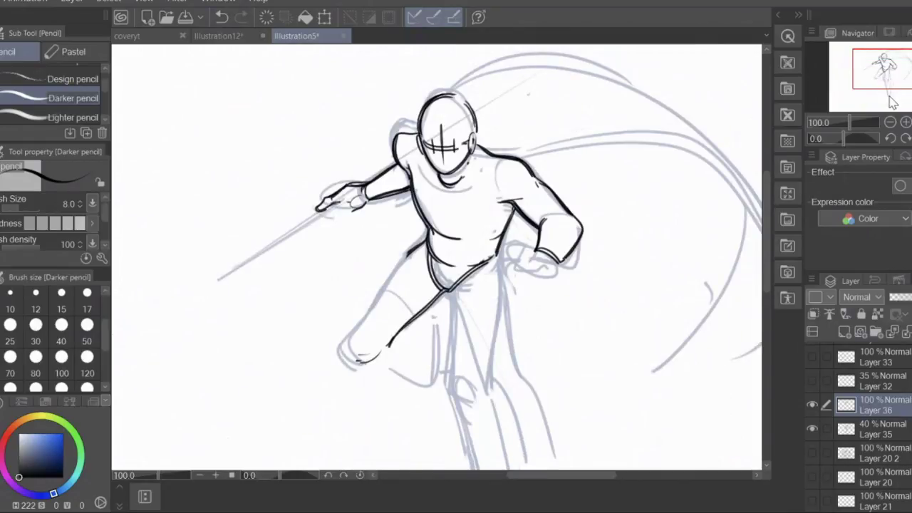
pyautogui.moveTo(425, 246)
pyautogui.mouseDown()
pyautogui.moveTo(355, 336)
pyautogui.moveTo(369, 360)
pyautogui.mouseUp()
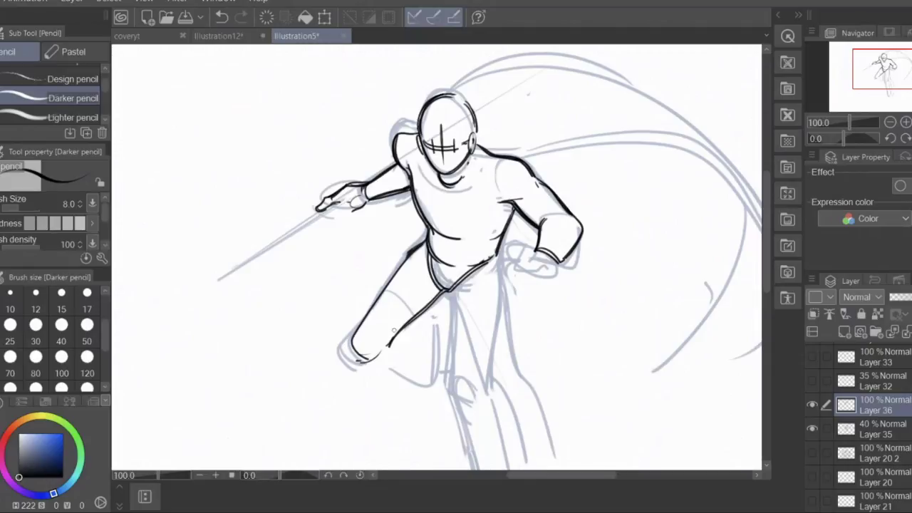
pyautogui.moveTo(354, 328)
pyautogui.mouseDown()
pyautogui.moveTo(374, 362)
pyautogui.moveTo(405, 362)
pyautogui.mouseUp()
pyautogui.moveTo(436, 308)
pyautogui.mouseDown()
pyautogui.moveTo(403, 356)
pyautogui.moveTo(409, 324)
pyautogui.moveTo(437, 326)
pyautogui.mouseUp()
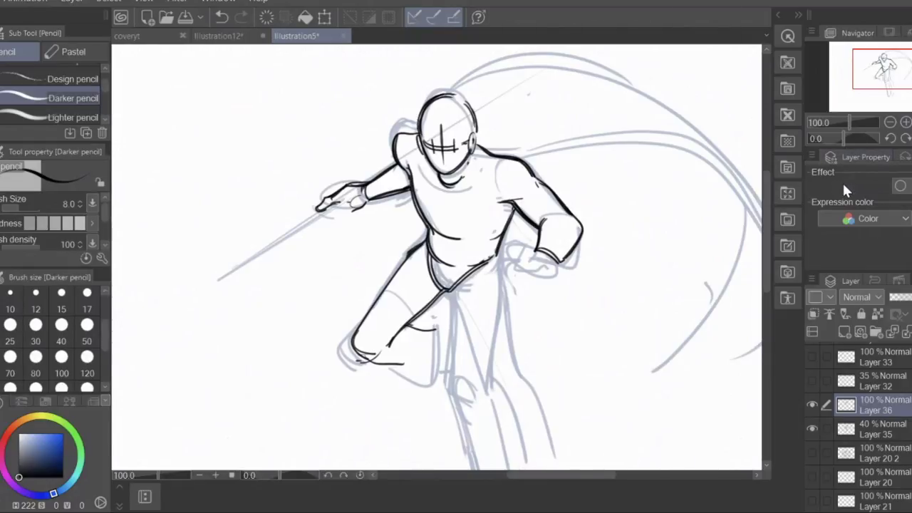
# Ink both sides of the straight leg's thigh with a rounded knee, and thicken the torso's side line above it
pyautogui.moveTo(884, 88); pyautogui.dragTo(885, 90)
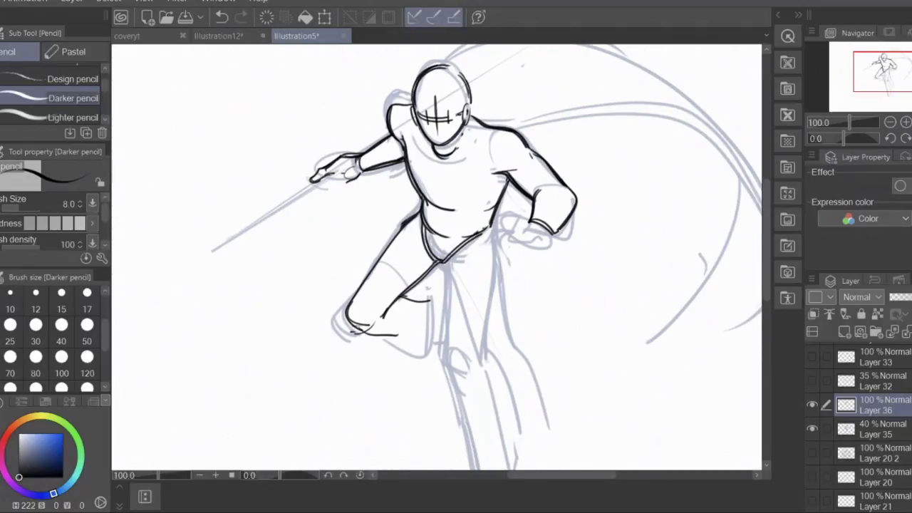
pyautogui.moveTo(448, 265); pyautogui.dragTo(446, 359)
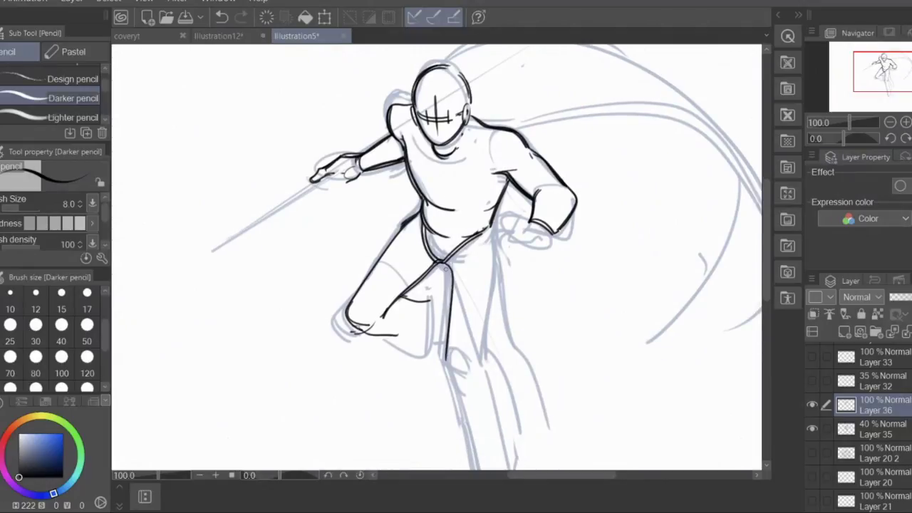
pyautogui.moveTo(440, 263); pyautogui.dragTo(443, 359)
pyautogui.moveTo(495, 241); pyautogui.dragTo(477, 364)
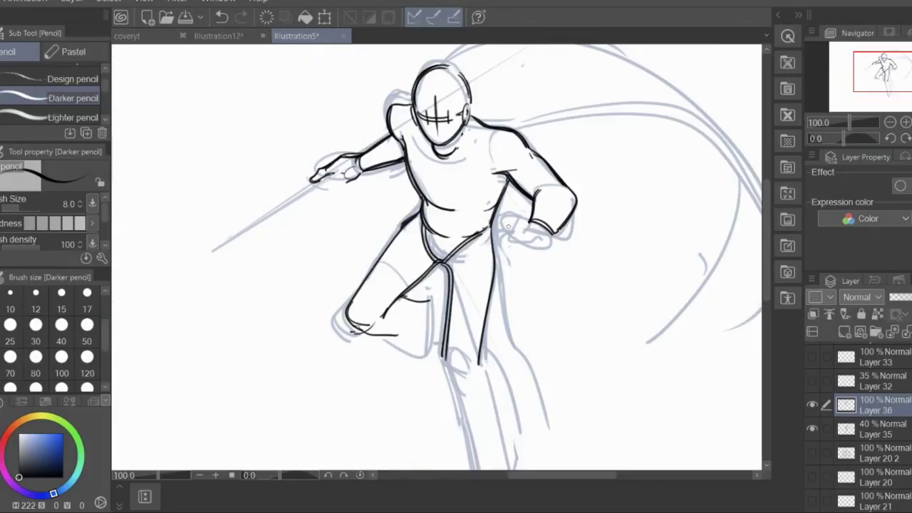
pyautogui.moveTo(489, 227); pyautogui.dragTo(506, 178)
pyautogui.moveTo(442, 261)
pyautogui.mouseDown()
pyautogui.moveTo(442, 360)
pyautogui.moveTo(447, 346)
pyautogui.moveTo(446, 372)
pyautogui.moveTo(466, 368)
pyautogui.mouseUp()
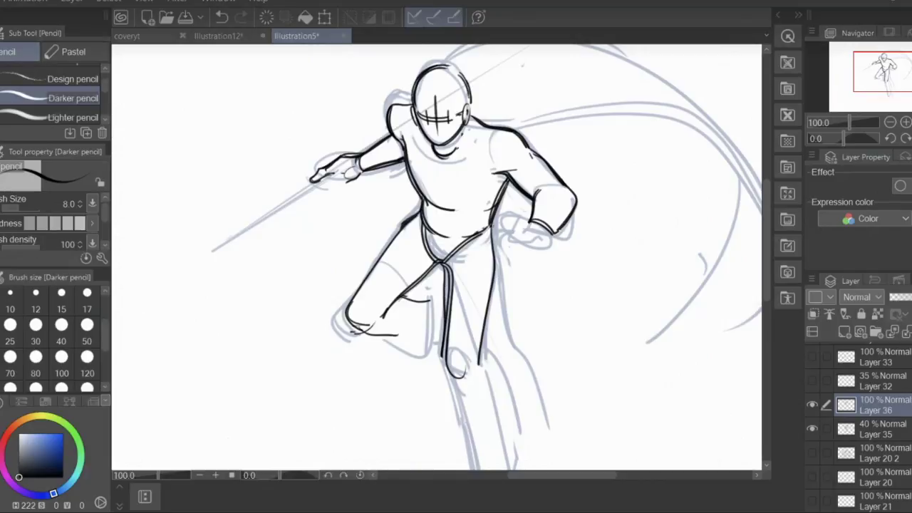
# Draw the top edge and both vertical sides of a loose rectangular frame around the figure
pyautogui.scroll(-3, 510, 332)
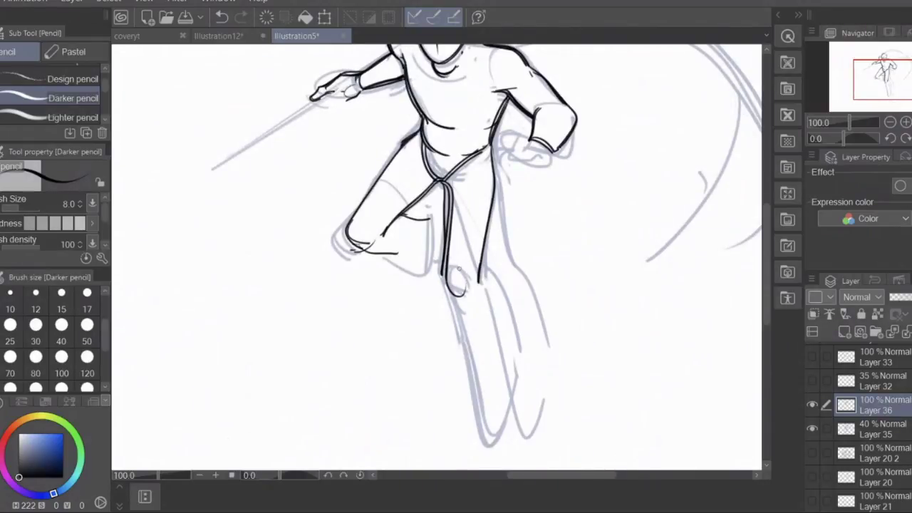
pyautogui.scroll(3, 458, 269)
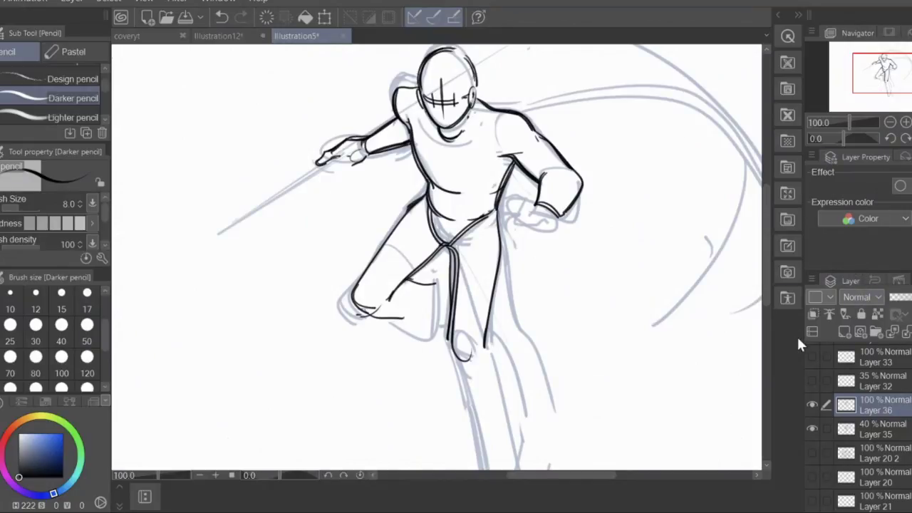
pyautogui.click(890, 124)
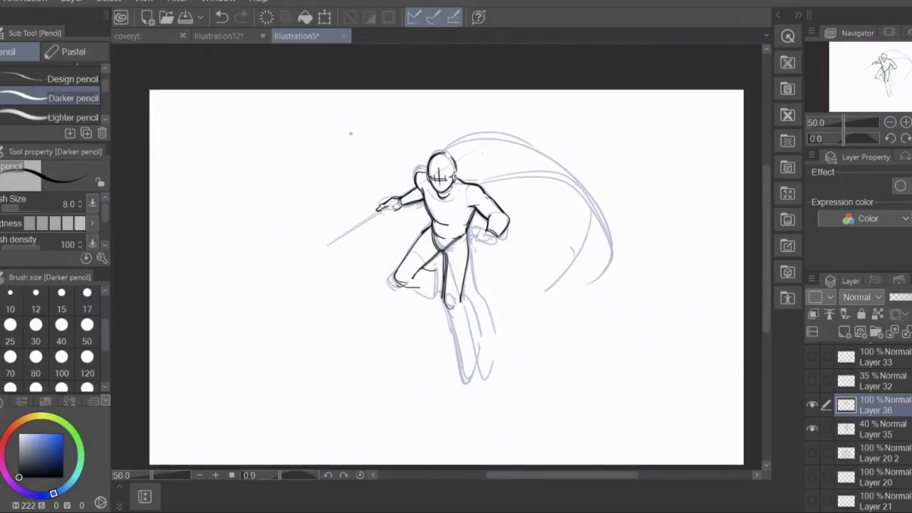
pyautogui.moveTo(350, 132)
pyautogui.mouseDown()
pyautogui.moveTo(360, 310)
pyautogui.moveTo(351, 117)
pyautogui.moveTo(460, 113)
pyautogui.mouseUp()
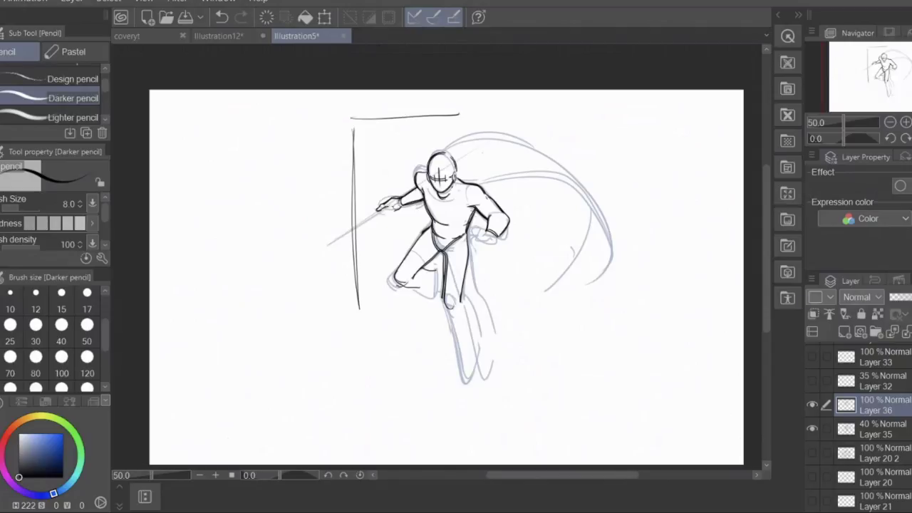
pyautogui.moveTo(560, 126); pyautogui.dragTo(563, 368)
pyautogui.moveTo(553, 124); pyautogui.dragTo(559, 354)
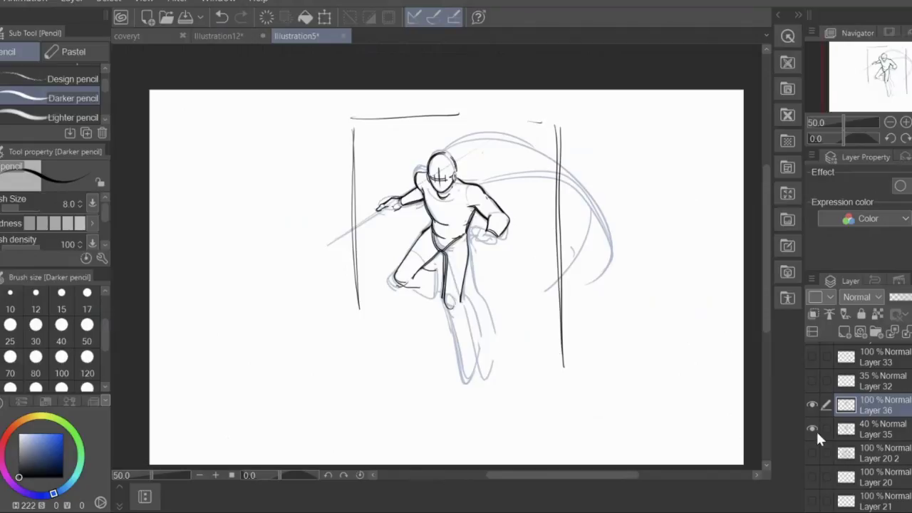
# Check the black linework without the faded Layer 35, restore the layer, and close the frame with two bottom lines
pyautogui.click(812, 428)
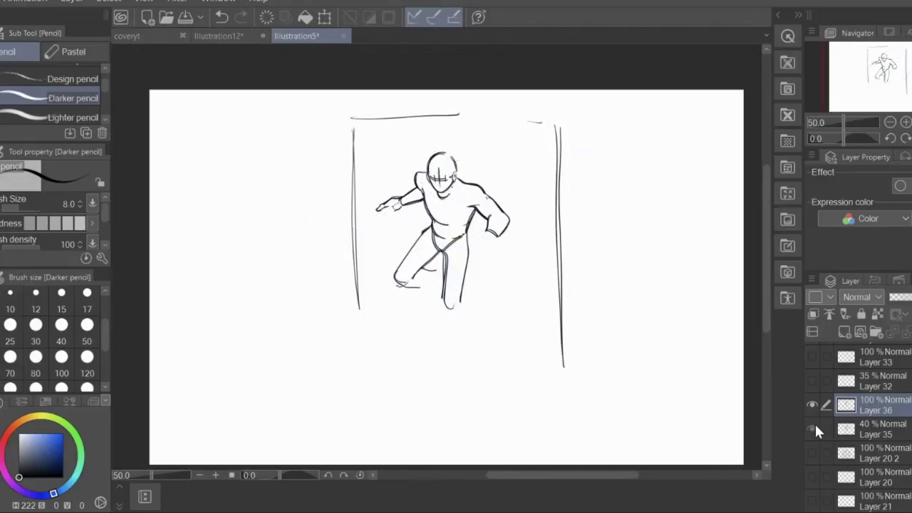
pyautogui.click(813, 427)
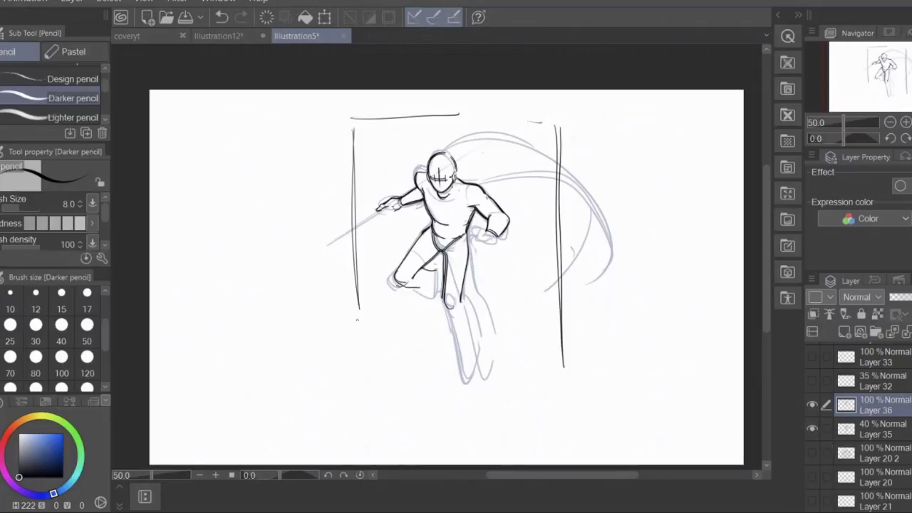
pyautogui.moveTo(357, 319)
pyautogui.mouseDown()
pyautogui.moveTo(360, 348)
pyautogui.moveTo(398, 354)
pyautogui.moveTo(561, 342)
pyautogui.mouseUp()
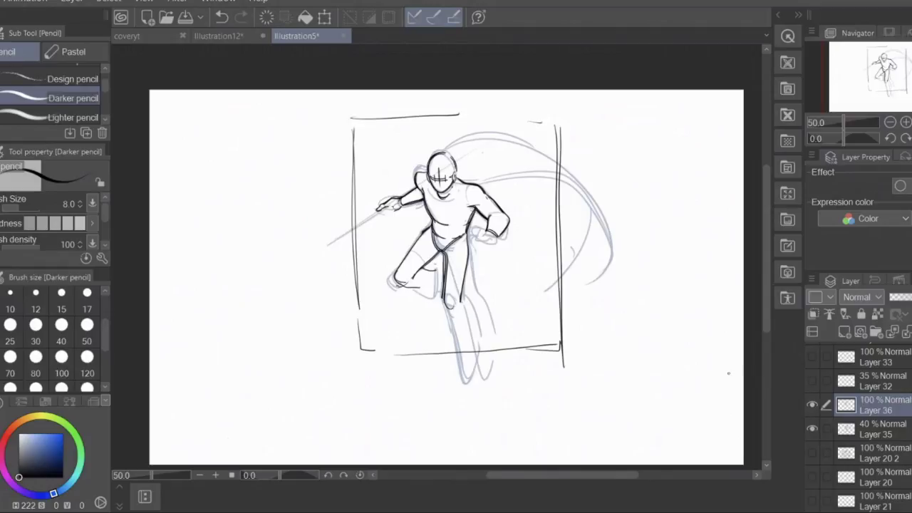
pyautogui.moveTo(362, 356)
pyautogui.mouseDown()
pyautogui.moveTo(525, 353)
pyautogui.moveTo(560, 342)
pyautogui.mouseUp()
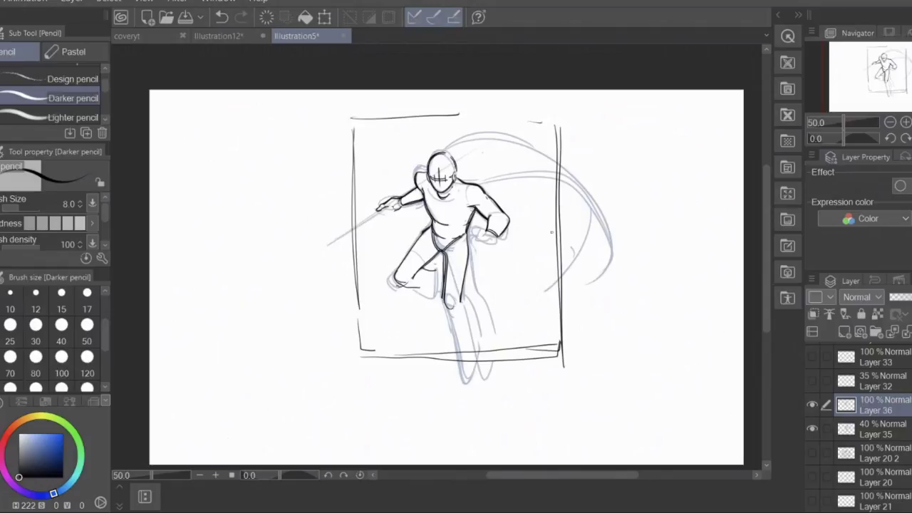
# Browse the Documents folder for an existing illustration to open
pyautogui.click(2, 2)
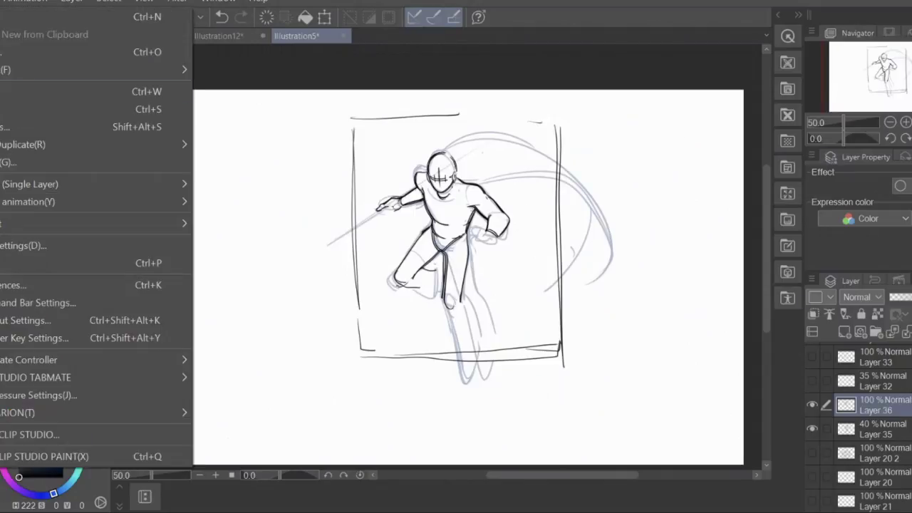
pyautogui.click(59, 53)
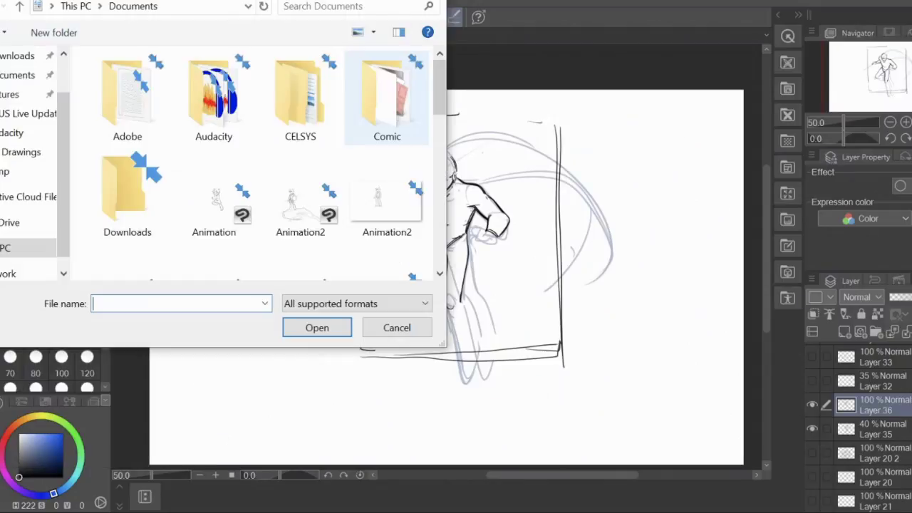
pyautogui.scroll(-4, 256, 163)
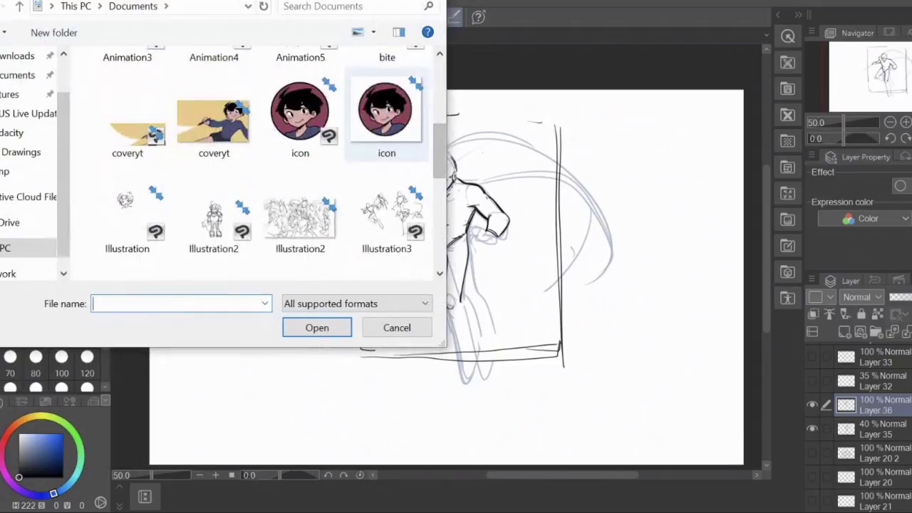
pyautogui.scroll(-3, 299, 142)
pyautogui.scroll(-3, 299, 146)
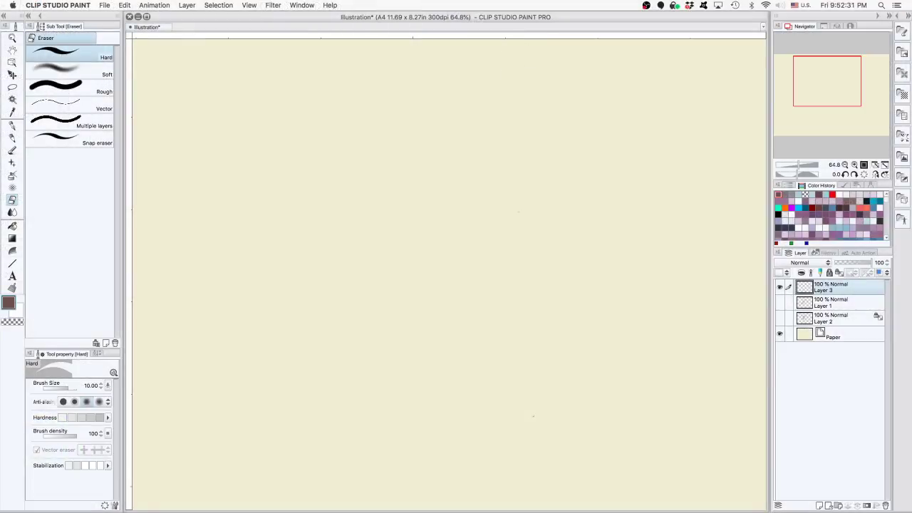
# Hide all palettes around the blank canvas and bring them back, twice
pyautogui.press('Tab')
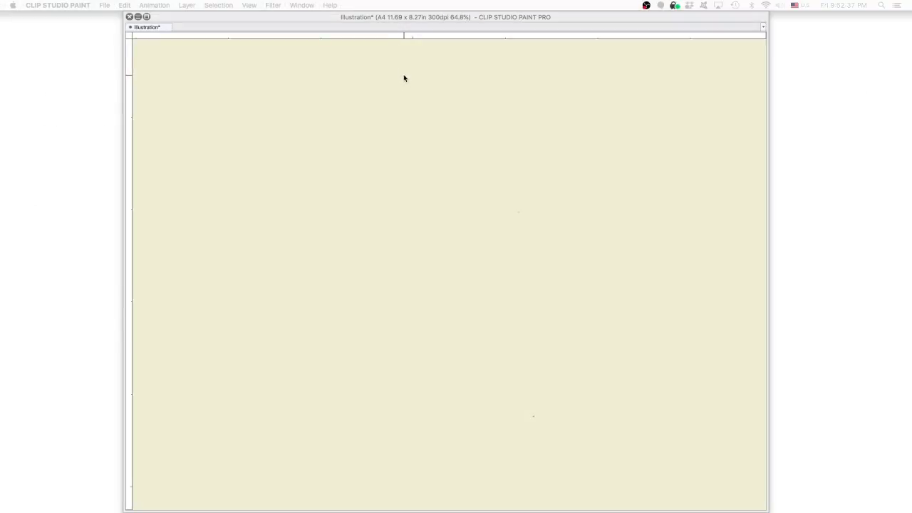
pyautogui.press('Tab')
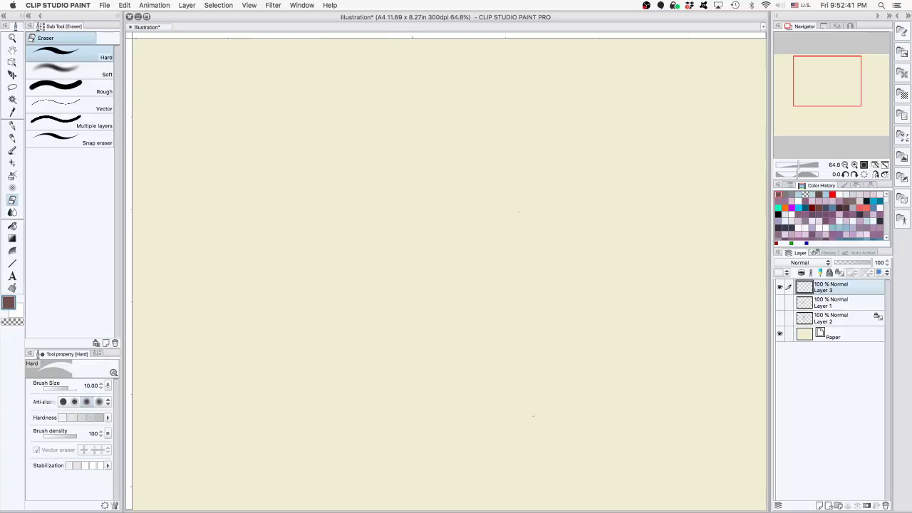
pyautogui.press('Tab')
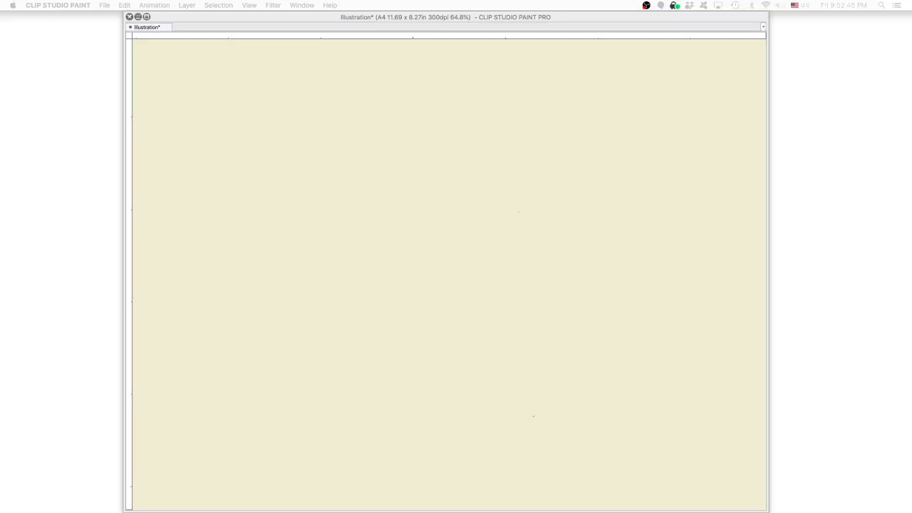
pyautogui.press('Tab')
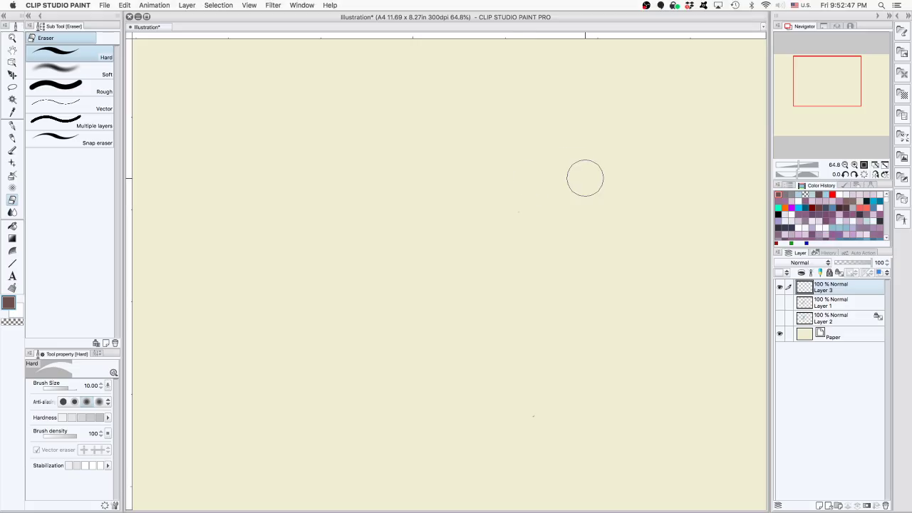
# With the Colored pencil, sketch a rounded head shape with the left cheek line and a slanted jaw line
pyautogui.press('p')
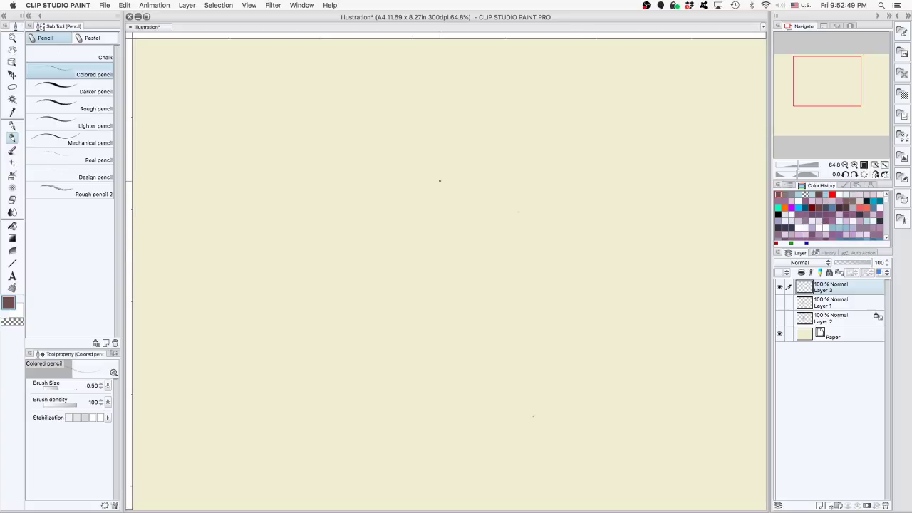
pyautogui.moveTo(400, 227)
pyautogui.mouseDown()
pyautogui.moveTo(513, 205)
pyautogui.moveTo(463, 230)
pyautogui.mouseUp()
pyautogui.press('super+z')
pyautogui.scroll(2, 448, 224)
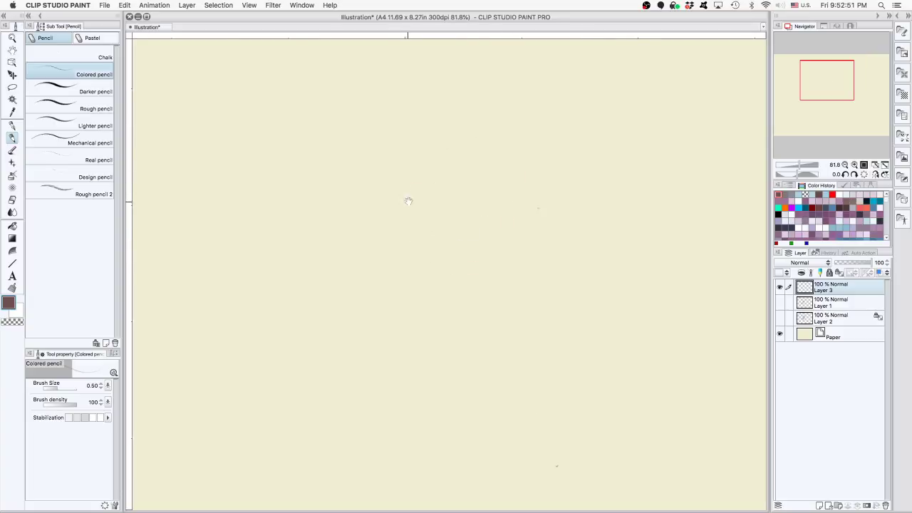
pyautogui.scroll(1, 408, 201)
pyautogui.moveTo(387, 164)
pyautogui.mouseDown()
pyautogui.moveTo(404, 241)
pyautogui.moveTo(515, 141)
pyautogui.moveTo(421, 241)
pyautogui.moveTo(406, 212)
pyautogui.moveTo(428, 283)
pyautogui.mouseUp()
pyautogui.press('super+z')
pyautogui.moveTo(427, 286); pyautogui.dragTo(501, 336)
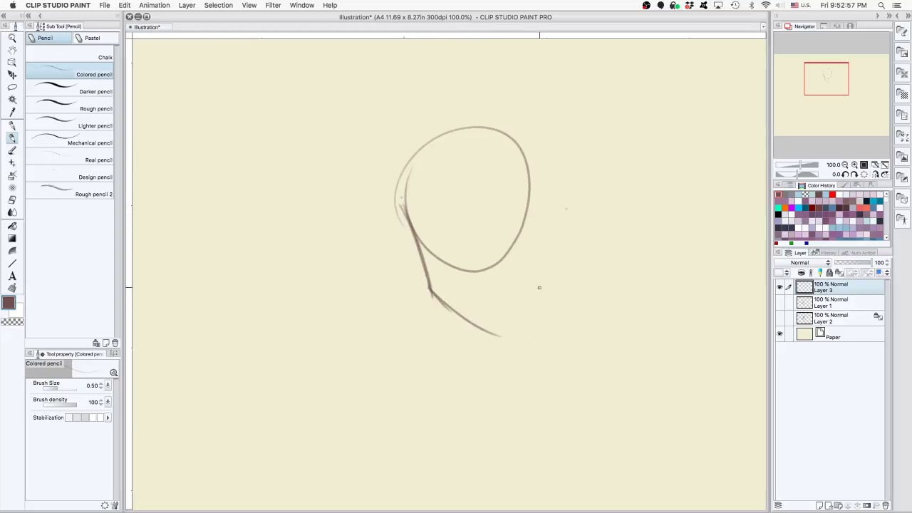
# Draw the right cheek and jaw down to a pointed chin and join the left jaw to it
pyautogui.moveTo(529, 188)
pyautogui.mouseDown()
pyautogui.moveTo(524, 276)
pyautogui.moveTo(476, 318)
pyautogui.mouseUp()
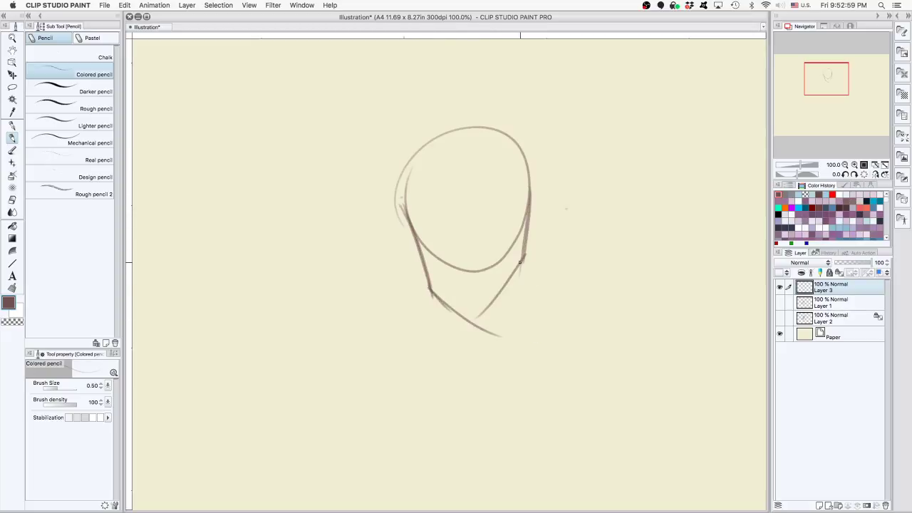
pyautogui.moveTo(521, 262); pyautogui.dragTo(477, 317)
pyautogui.moveTo(431, 291); pyautogui.dragTo(482, 317)
# Try two curved horizontal guidelines across the lower part of the head
pyautogui.scroll(2, 516, 262)
pyautogui.moveTo(370, 224); pyautogui.dragTo(516, 215)
pyautogui.moveTo(379, 248); pyautogui.dragTo(489, 259)
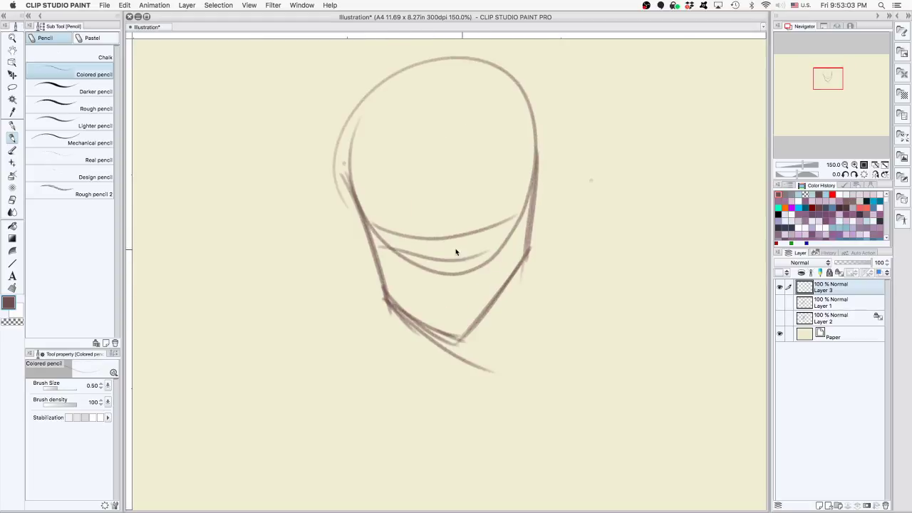
pyautogui.hotkey('ctrl', 'z')
pyautogui.hotkey('ctrl', 'z')
# Draw a curved eye guideline, a vertical centre line down to the chin, and slanted brow strokes
pyautogui.moveTo(378, 226); pyautogui.dragTo(494, 234)
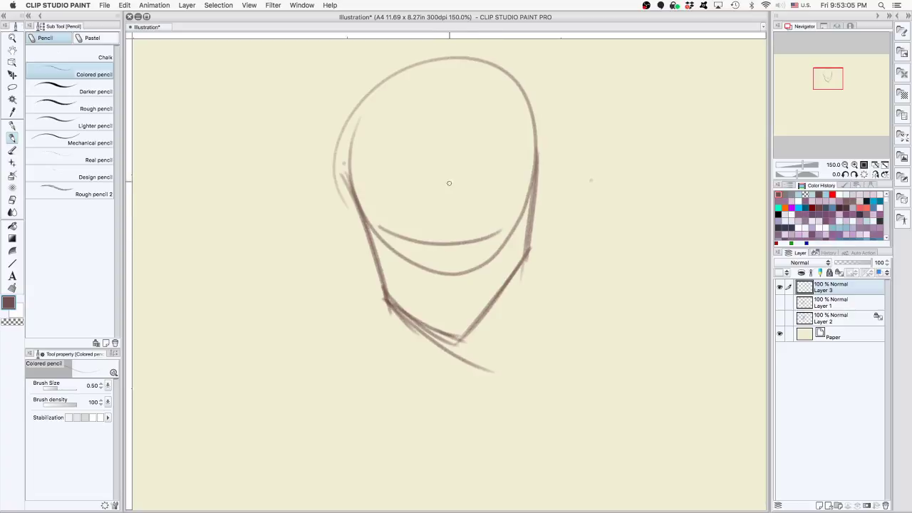
pyautogui.moveTo(435, 149); pyautogui.dragTo(456, 335)
pyautogui.moveTo(387, 226)
pyautogui.mouseDown()
pyautogui.moveTo(419, 241)
pyautogui.moveTo(394, 228)
pyautogui.moveTo(511, 215)
pyautogui.mouseUp()
pyautogui.moveTo(477, 240)
pyautogui.mouseDown()
pyautogui.moveTo(510, 216)
pyautogui.moveTo(494, 224)
pyautogui.mouseUp()
# Try short sloping shoulder strokes on both sides of the chin, and undo them
pyautogui.scroll(-3, 528, 264)
pyautogui.moveTo(506, 343); pyautogui.dragTo(488, 252)
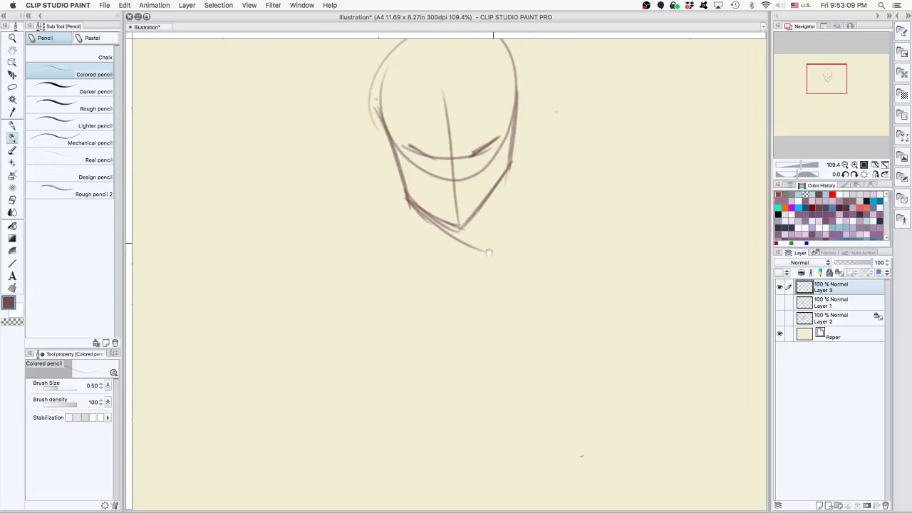
pyautogui.moveTo(494, 201)
pyautogui.mouseDown()
pyautogui.moveTo(532, 210)
pyautogui.moveTo(526, 215)
pyautogui.mouseUp()
pyautogui.moveTo(419, 221); pyautogui.dragTo(388, 238)
pyautogui.moveTo(564, 284); pyautogui.dragTo(553, 280)
pyautogui.press('super+z')
pyautogui.press('super+z')
pyautogui.press('super+z')
pyautogui.press('super+z')
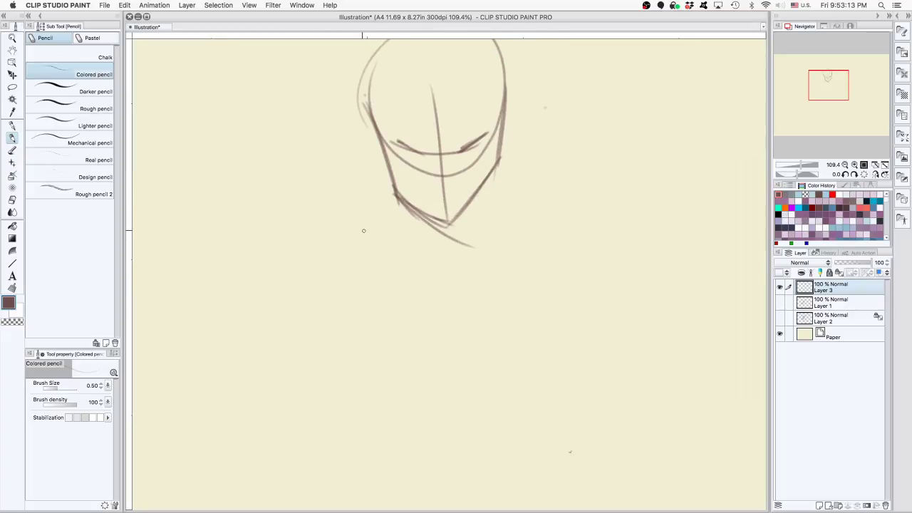
# Sketch a tilted, curved shoulder line behind the jaw with a round shoulder joint at each end
pyautogui.moveTo(347, 222)
pyautogui.mouseDown()
pyautogui.moveTo(552, 166)
pyautogui.moveTo(489, 173)
pyautogui.moveTo(524, 172)
pyautogui.mouseUp()
pyautogui.moveTo(322, 246); pyautogui.dragTo(343, 227)
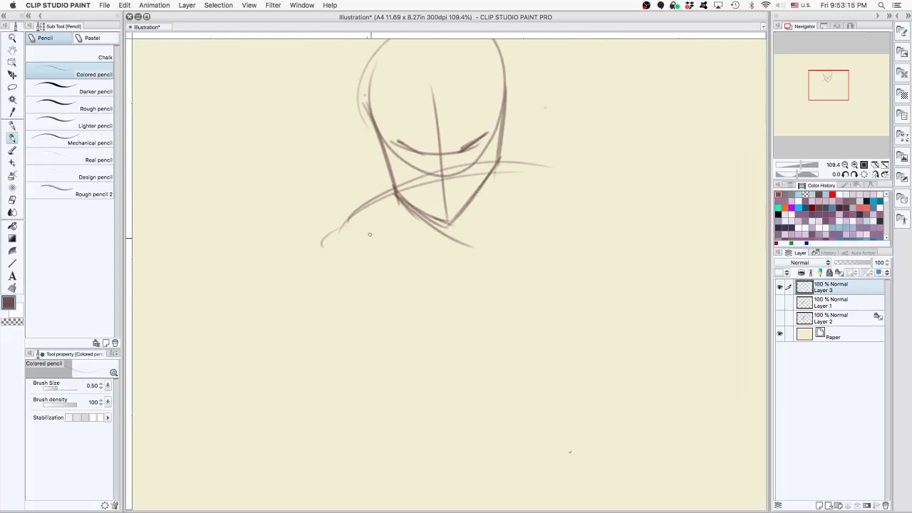
pyautogui.moveTo(331, 289)
pyautogui.mouseDown()
pyautogui.moveTo(307, 287)
pyautogui.moveTo(321, 242)
pyautogui.mouseUp()
pyautogui.moveTo(555, 183); pyautogui.dragTo(566, 223)
pyautogui.moveTo(602, 188); pyautogui.dragTo(588, 224)
pyautogui.moveTo(473, 285); pyautogui.dragTo(473, 231)
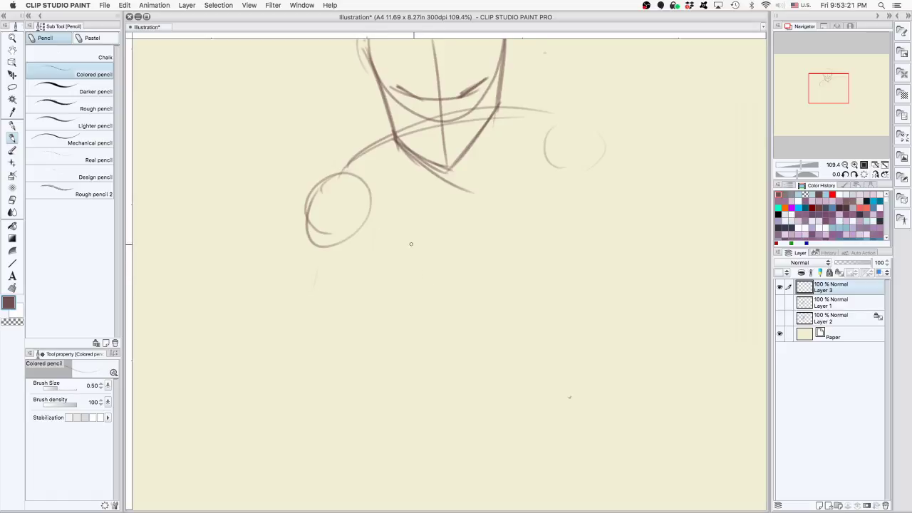
# Draw the rounded outer contour of the deltoid over the right shoulder joint
pyautogui.scroll(3, 568, 340)
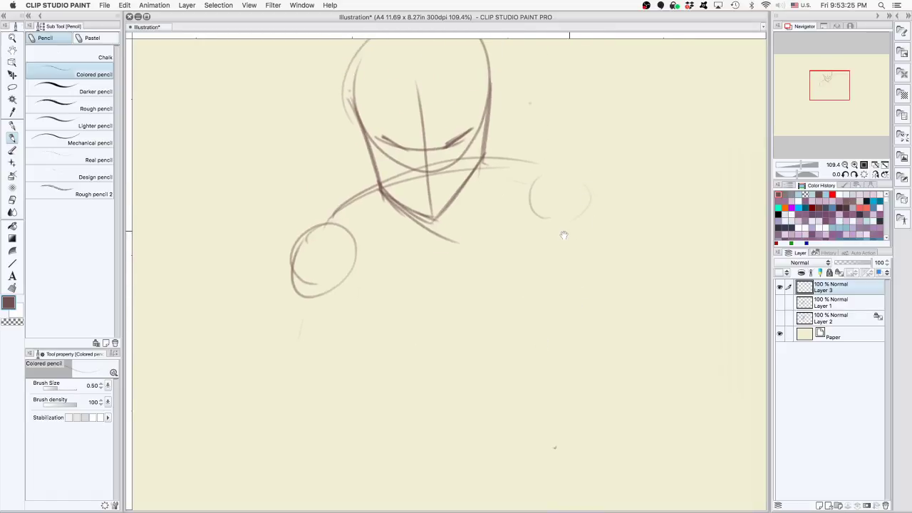
pyautogui.moveTo(531, 272); pyautogui.dragTo(563, 253)
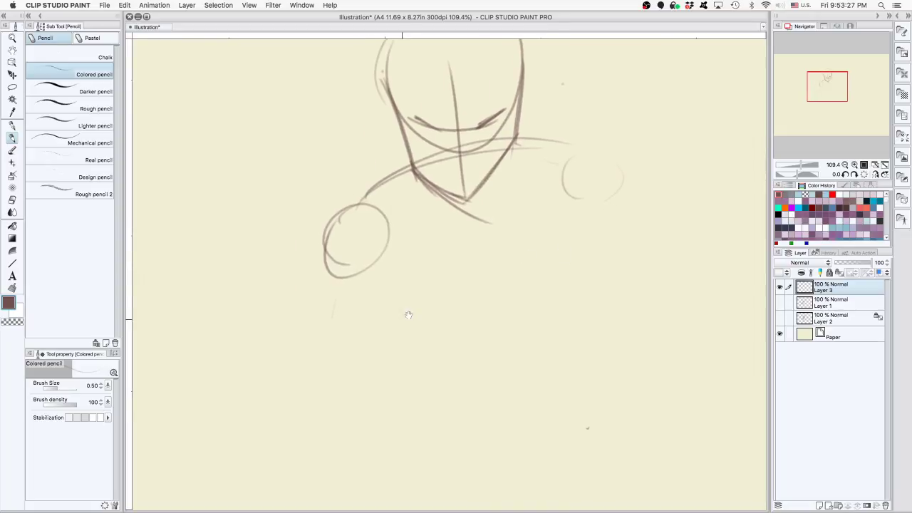
pyautogui.moveTo(408, 315); pyautogui.dragTo(289, 322)
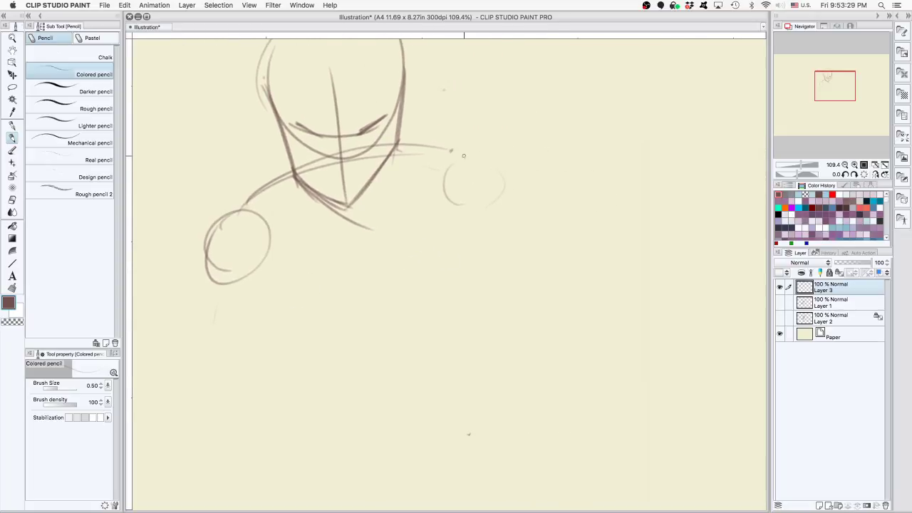
pyautogui.moveTo(471, 151); pyautogui.dragTo(477, 151)
pyautogui.moveTo(494, 159); pyautogui.dragTo(518, 189)
pyautogui.moveTo(488, 158)
pyautogui.mouseDown()
pyautogui.moveTo(531, 205)
pyautogui.moveTo(532, 245)
pyautogui.mouseUp()
pyautogui.moveTo(509, 168); pyautogui.dragTo(532, 233)
# Draw the line beneath the right deltoid and both contours of the outstretched arm down to the wrist
pyautogui.moveTo(468, 251); pyautogui.dragTo(528, 240)
pyautogui.moveTo(495, 246)
pyautogui.mouseDown()
pyautogui.moveTo(542, 235)
pyautogui.moveTo(534, 225)
pyautogui.moveTo(575, 259)
pyautogui.moveTo(603, 302)
pyautogui.moveTo(735, 396)
pyautogui.mouseUp()
pyautogui.moveTo(458, 275)
pyautogui.mouseDown()
pyautogui.moveTo(566, 326)
pyautogui.moveTo(709, 422)
pyautogui.mouseUp()
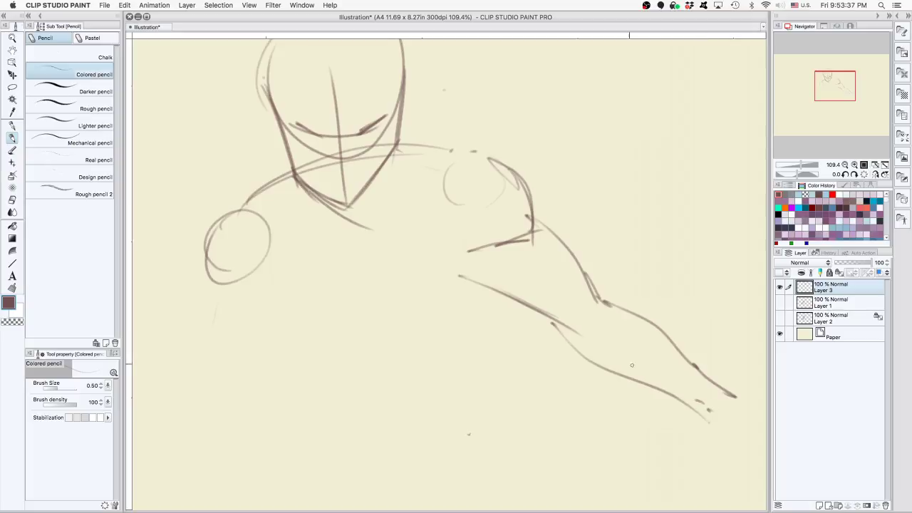
# Sketch both curved sides of the rib cage below the shoulders and close its bottom edge
pyautogui.moveTo(419, 285); pyautogui.dragTo(456, 244)
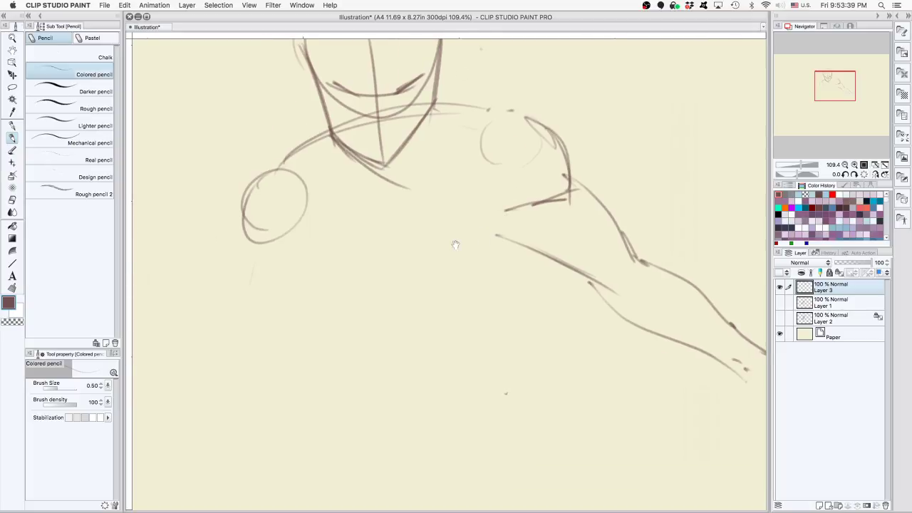
pyautogui.moveTo(300, 199)
pyautogui.mouseDown()
pyautogui.moveTo(346, 270)
pyautogui.moveTo(412, 291)
pyautogui.mouseUp()
pyautogui.moveTo(509, 202)
pyautogui.mouseDown()
pyautogui.moveTo(485, 259)
pyautogui.moveTo(463, 279)
pyautogui.mouseUp()
pyautogui.moveTo(498, 218)
pyautogui.mouseDown()
pyautogui.moveTo(493, 240)
pyautogui.moveTo(431, 287)
pyautogui.mouseUp()
pyautogui.moveTo(564, 334)
pyautogui.mouseDown()
pyautogui.moveTo(617, 403)
pyautogui.moveTo(588, 392)
pyautogui.moveTo(590, 371)
pyautogui.mouseUp()
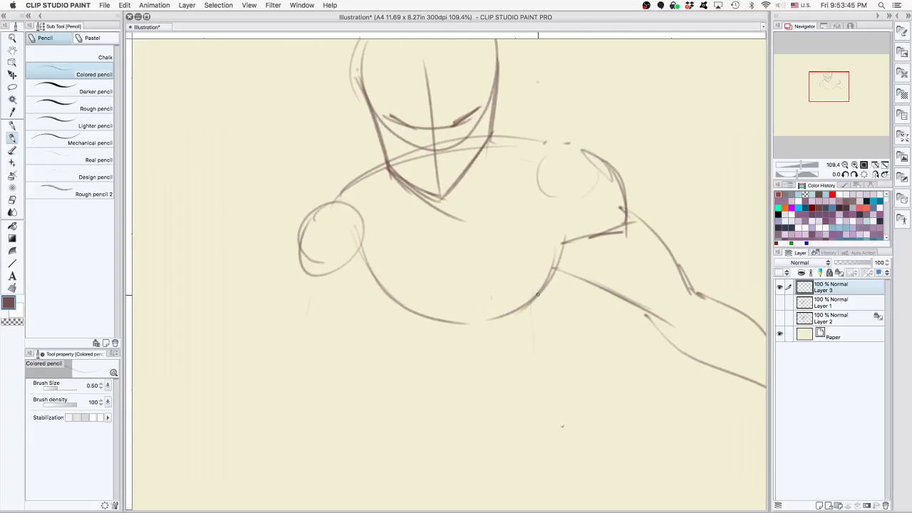
pyautogui.moveTo(443, 326); pyautogui.dragTo(500, 319)
# Draw the right side of the waist below the rib cage and a long hip curve running down the thigh
pyautogui.moveTo(543, 287); pyautogui.dragTo(518, 336)
pyautogui.moveTo(515, 336); pyautogui.dragTo(525, 369)
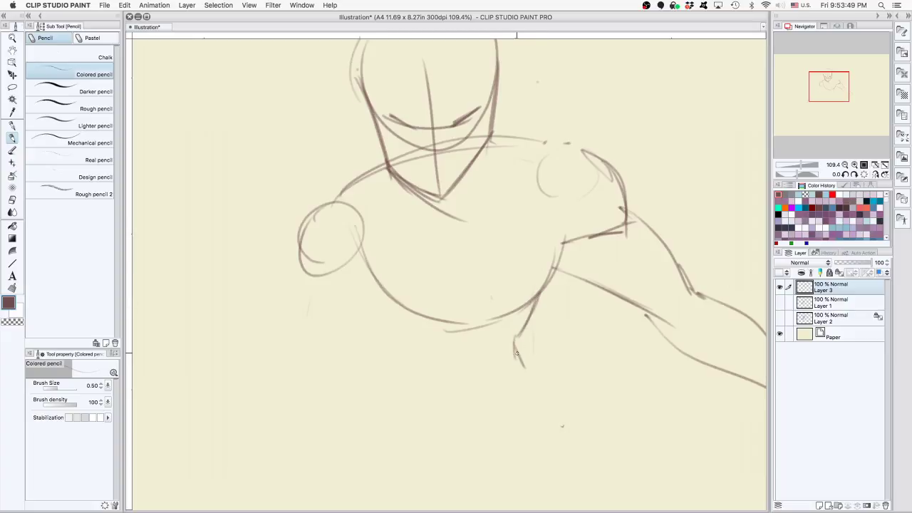
pyautogui.moveTo(560, 443); pyautogui.dragTo(578, 333)
pyautogui.moveTo(554, 267)
pyautogui.mouseDown()
pyautogui.moveTo(588, 329)
pyautogui.moveTo(562, 431)
pyautogui.mouseUp()
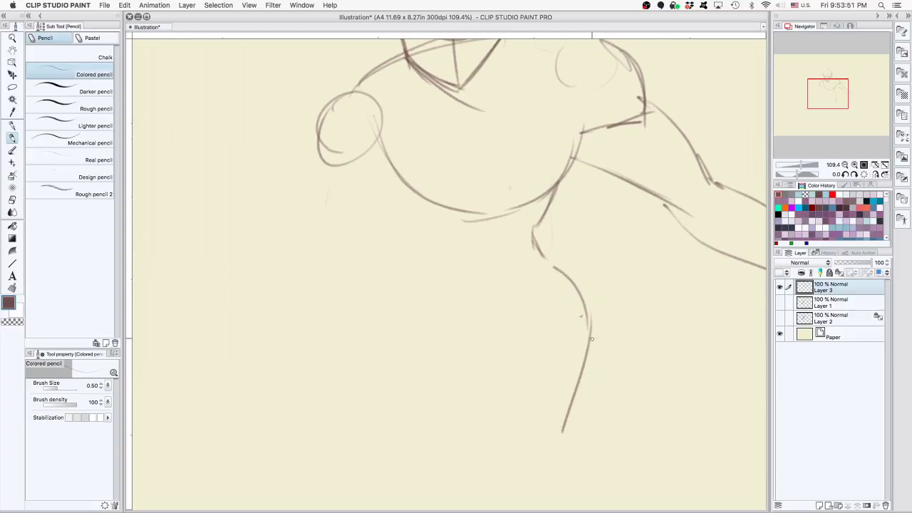
# Reinforce the right hip and outer thigh contour with repeated overlapping strokes
pyautogui.moveTo(589, 342); pyautogui.dragTo(566, 416)
pyautogui.moveTo(554, 264); pyautogui.dragTo(588, 356)
pyautogui.moveTo(589, 313); pyautogui.dragTo(569, 419)
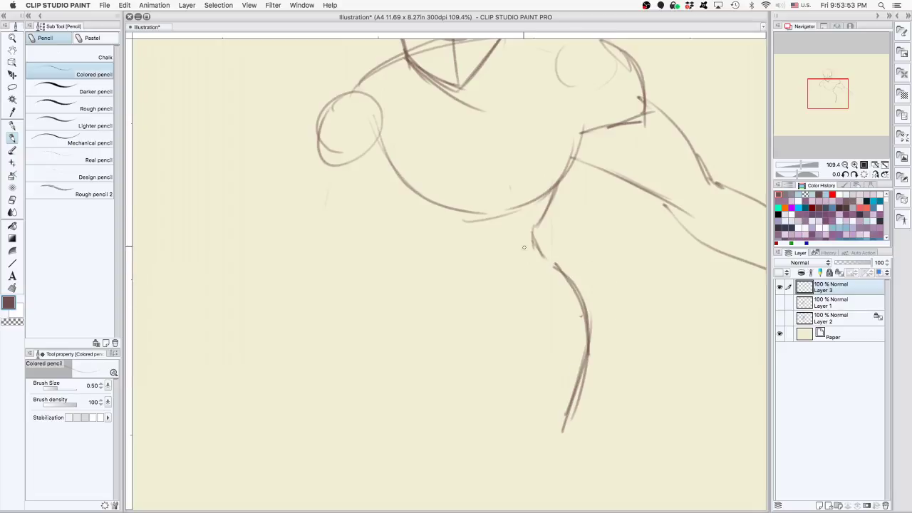
# Draw the curved center line of the torso and the left side of the waist, hip and thigh
pyautogui.moveTo(499, 132); pyautogui.dragTo(503, 235)
pyautogui.moveTo(511, 184); pyautogui.dragTo(504, 248)
pyautogui.moveTo(383, 167); pyautogui.dragTo(416, 258)
pyautogui.moveTo(405, 225); pyautogui.dragTo(421, 333)
pyautogui.moveTo(425, 264); pyautogui.dragTo(394, 431)
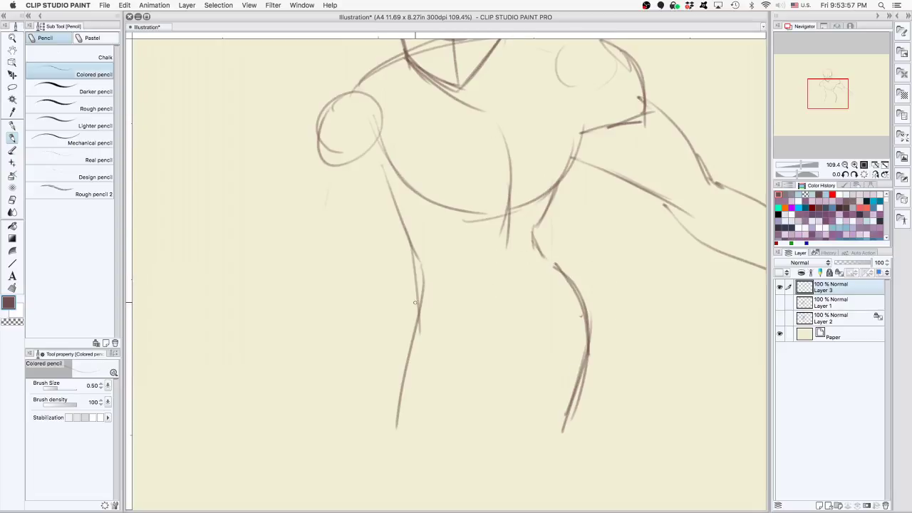
pyautogui.moveTo(417, 302); pyautogui.dragTo(396, 461)
pyautogui.scroll(5, 568, 271)
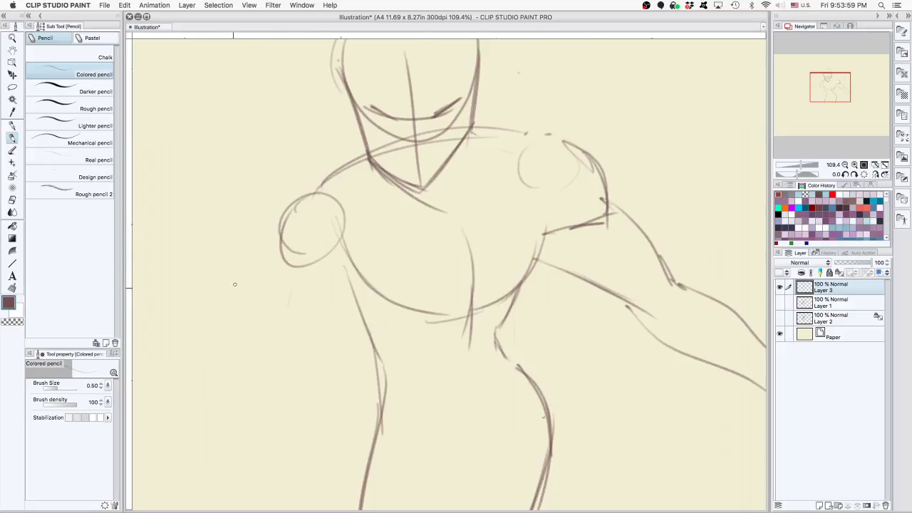
# Draw a large circle below the left shoulder joint and a small circle against its outer side
pyautogui.moveTo(298, 334)
pyautogui.mouseDown()
pyautogui.moveTo(359, 325)
pyautogui.moveTo(338, 271)
pyautogui.moveTo(307, 333)
pyautogui.moveTo(321, 287)
pyautogui.mouseUp()
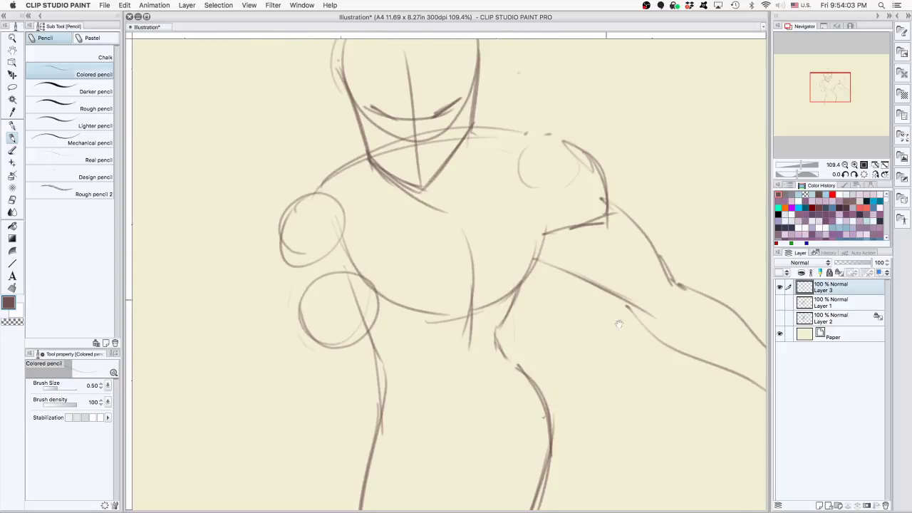
pyautogui.moveTo(317, 318)
pyautogui.mouseDown()
pyautogui.moveTo(303, 311)
pyautogui.moveTo(369, 332)
pyautogui.mouseUp()
pyautogui.press('super+z')
pyautogui.hotkey('ctrl', 'z')
pyautogui.moveTo(292, 308)
pyautogui.mouseDown()
pyautogui.moveTo(279, 341)
pyautogui.moveTo(298, 319)
pyautogui.moveTo(278, 332)
pyautogui.moveTo(285, 336)
pyautogui.mouseUp()
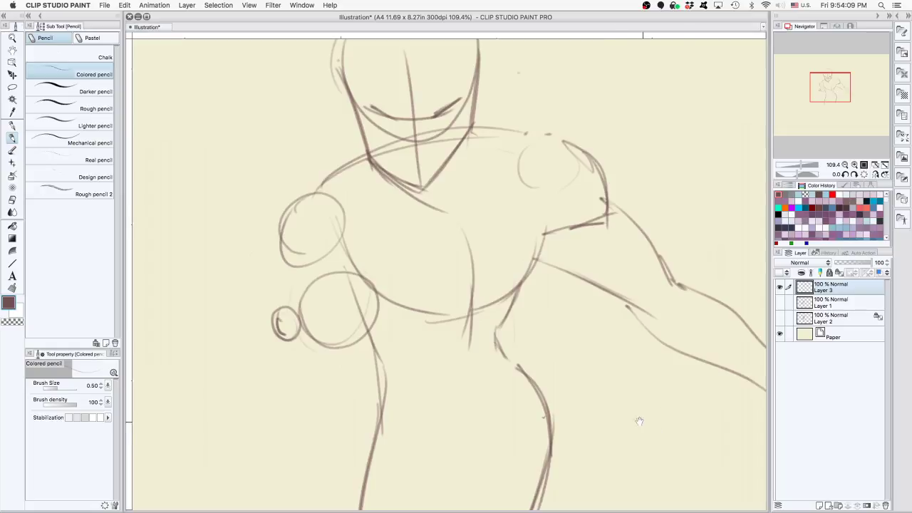
# Add small joint circles between the shoulder ball and the large circle, linking them with short lines
pyautogui.moveTo(312, 251); pyautogui.dragTo(334, 239)
pyautogui.moveTo(322, 291); pyautogui.dragTo(325, 293)
pyautogui.scroll(3, 372, 270)
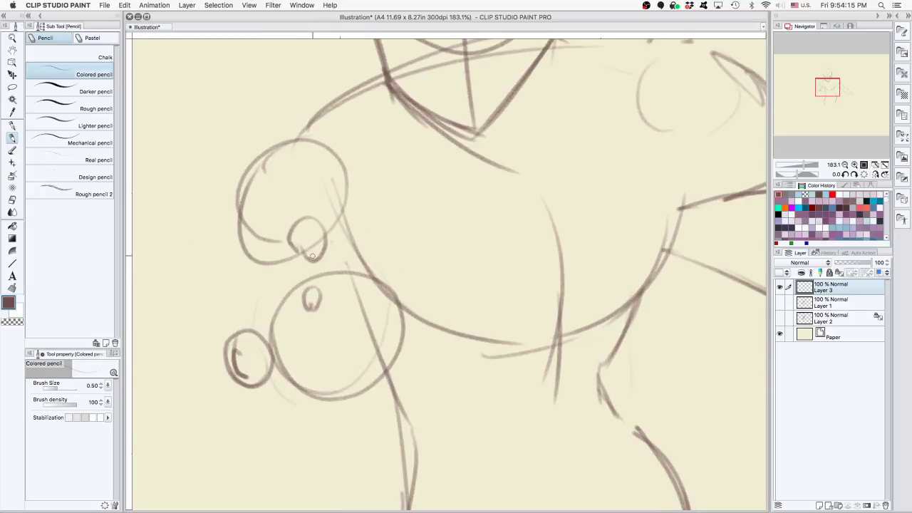
pyautogui.moveTo(312, 251)
pyautogui.mouseDown()
pyautogui.moveTo(314, 288)
pyautogui.moveTo(348, 262)
pyautogui.moveTo(355, 306)
pyautogui.moveTo(411, 305)
pyautogui.moveTo(415, 338)
pyautogui.moveTo(405, 352)
pyautogui.mouseUp()
# Sketch the short finger-like shape above the small outer circle and a curved line running down below it
pyautogui.moveTo(234, 335); pyautogui.dragTo(277, 328)
pyautogui.moveTo(233, 332)
pyautogui.mouseDown()
pyautogui.moveTo(225, 325)
pyautogui.moveTo(240, 300)
pyautogui.mouseUp()
pyautogui.moveTo(234, 295)
pyautogui.mouseDown()
pyautogui.moveTo(243, 289)
pyautogui.moveTo(257, 305)
pyautogui.mouseUp()
pyautogui.moveTo(262, 298)
pyautogui.mouseDown()
pyautogui.moveTo(262, 336)
pyautogui.moveTo(272, 333)
pyautogui.mouseUp()
pyautogui.moveTo(437, 314); pyautogui.dragTo(484, 220)
pyautogui.moveTo(291, 294)
pyautogui.mouseDown()
pyautogui.moveTo(326, 305)
pyautogui.moveTo(345, 337)
pyautogui.mouseUp()
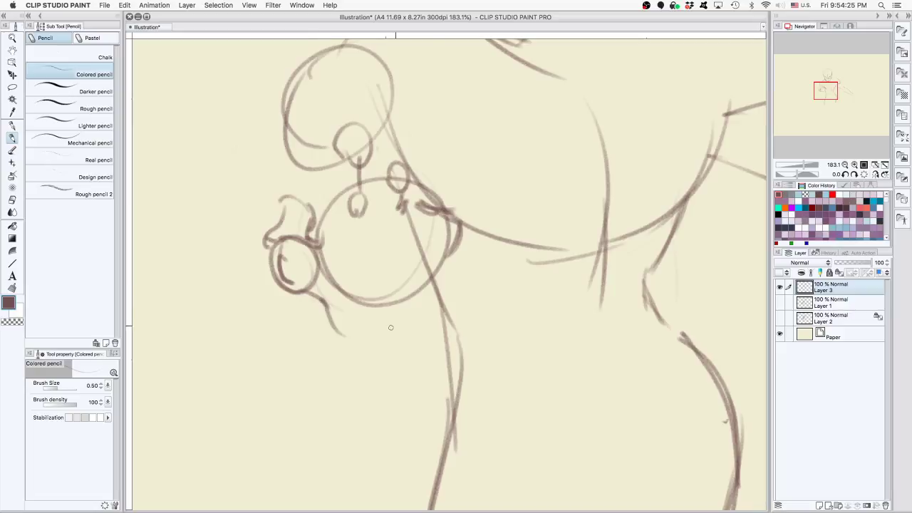
# Draw the curved contour around the underside of the large circle and the outer contour of the left shoulder
pyautogui.moveTo(445, 252); pyautogui.dragTo(418, 320)
pyautogui.moveTo(427, 287); pyautogui.dragTo(376, 339)
pyautogui.moveTo(342, 315)
pyautogui.mouseDown()
pyautogui.moveTo(416, 328)
pyautogui.moveTo(443, 360)
pyautogui.mouseUp()
pyautogui.scroll(-6, 445, 271)
pyautogui.moveTo(359, 202)
pyautogui.mouseDown()
pyautogui.moveTo(334, 265)
pyautogui.moveTo(347, 229)
pyautogui.mouseUp()
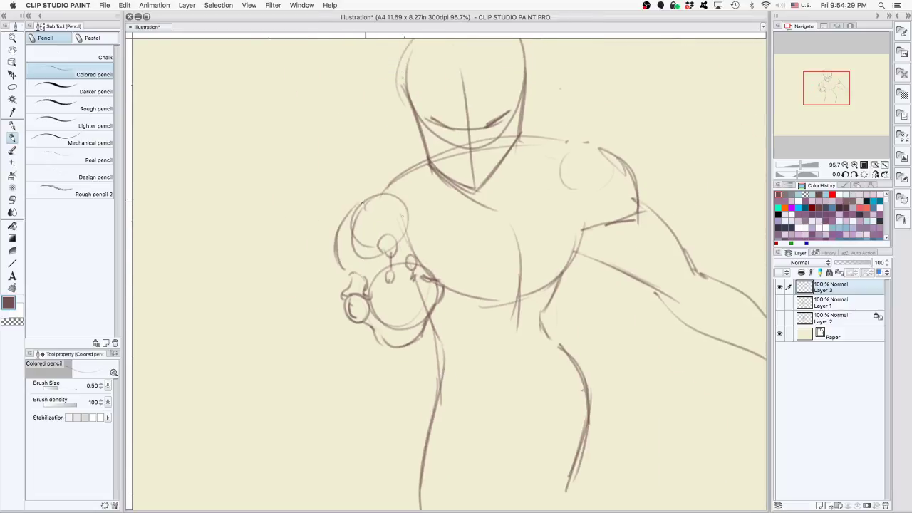
pyautogui.moveTo(349, 308)
pyautogui.mouseDown()
pyautogui.moveTo(346, 330)
pyautogui.moveTo(364, 352)
pyautogui.moveTo(352, 352)
pyautogui.moveTo(373, 398)
pyautogui.mouseUp()
pyautogui.press('super+z')
pyautogui.press('super+z')
pyautogui.press('super+z')
pyautogui.moveTo(354, 367); pyautogui.dragTo(413, 391)
pyautogui.press('super+z')
pyautogui.moveTo(363, 323)
pyautogui.mouseDown()
pyautogui.moveTo(373, 398)
pyautogui.moveTo(383, 401)
pyautogui.mouseUp()
pyautogui.moveTo(351, 372); pyautogui.dragTo(394, 401)
pyautogui.press('super+z')
pyautogui.press('super+z')
# Sketch the rounded form hanging below the left arm's large circle and add its outer contour line
pyautogui.moveTo(366, 324)
pyautogui.mouseDown()
pyautogui.moveTo(342, 378)
pyautogui.moveTo(359, 406)
pyautogui.mouseUp()
pyautogui.moveTo(351, 375)
pyautogui.mouseDown()
pyautogui.moveTo(388, 413)
pyautogui.moveTo(421, 396)
pyautogui.mouseUp()
pyautogui.moveTo(420, 330)
pyautogui.mouseDown()
pyautogui.moveTo(426, 365)
pyautogui.moveTo(415, 404)
pyautogui.mouseUp()
pyautogui.moveTo(426, 357); pyautogui.dragTo(399, 404)
pyautogui.moveTo(340, 281); pyautogui.dragTo(346, 261)
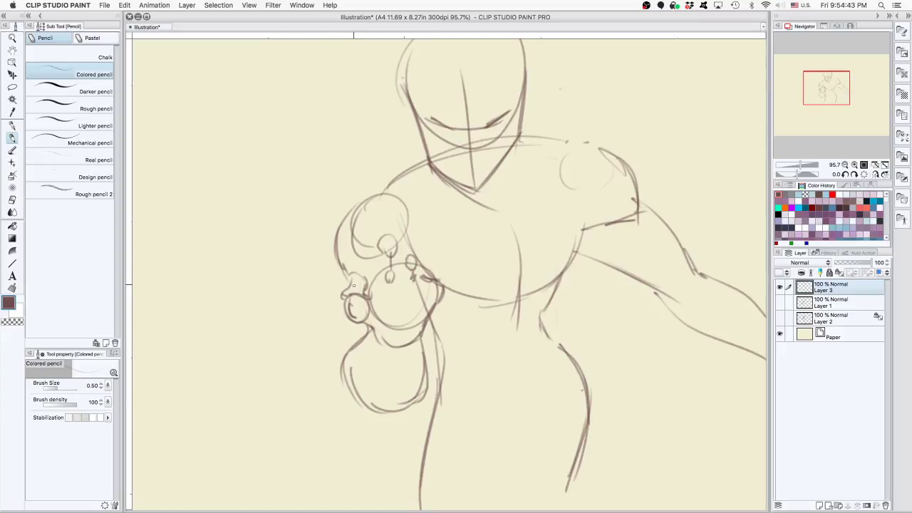
pyautogui.press('super+z')
pyautogui.moveTo(346, 320); pyautogui.dragTo(337, 368)
# Extend the torso's center line down the abdomen and draw the inner contour and rounded end of the left thigh
pyautogui.moveTo(560, 349); pyautogui.dragTo(577, 227)
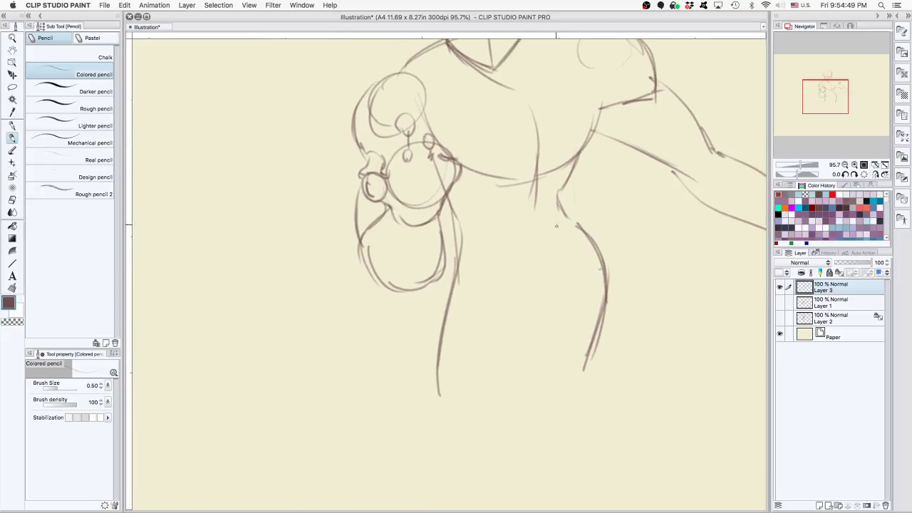
pyautogui.moveTo(541, 171); pyautogui.dragTo(535, 262)
pyautogui.moveTo(540, 218); pyautogui.dragTo(535, 271)
pyautogui.moveTo(522, 325)
pyautogui.mouseDown()
pyautogui.moveTo(543, 303)
pyautogui.moveTo(516, 440)
pyautogui.mouseUp()
pyautogui.moveTo(521, 317)
pyautogui.mouseDown()
pyautogui.moveTo(520, 352)
pyautogui.moveTo(473, 478)
pyautogui.mouseUp()
pyautogui.moveTo(444, 391); pyautogui.dragTo(476, 473)
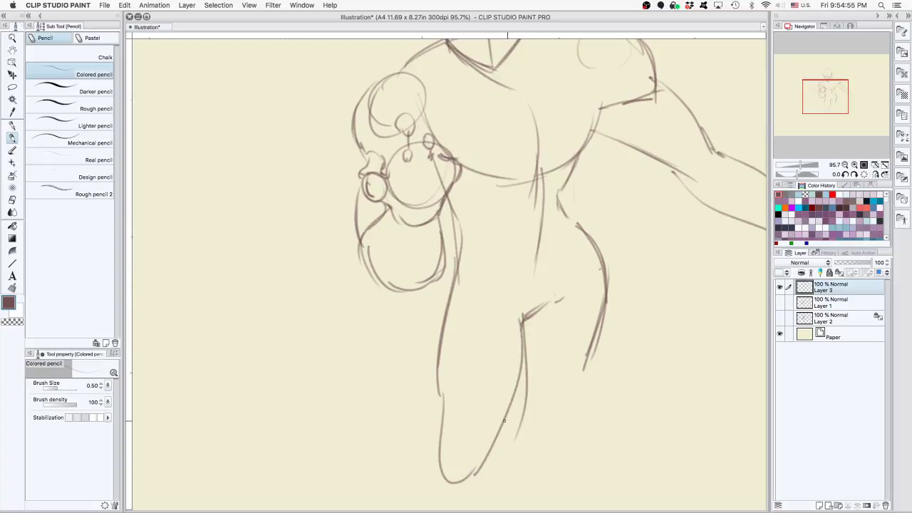
# Draw the outer and inner contours of the right thigh and close it with a rounded end
pyautogui.moveTo(599, 306); pyautogui.dragTo(559, 434)
pyautogui.moveTo(577, 400); pyautogui.dragTo(541, 433)
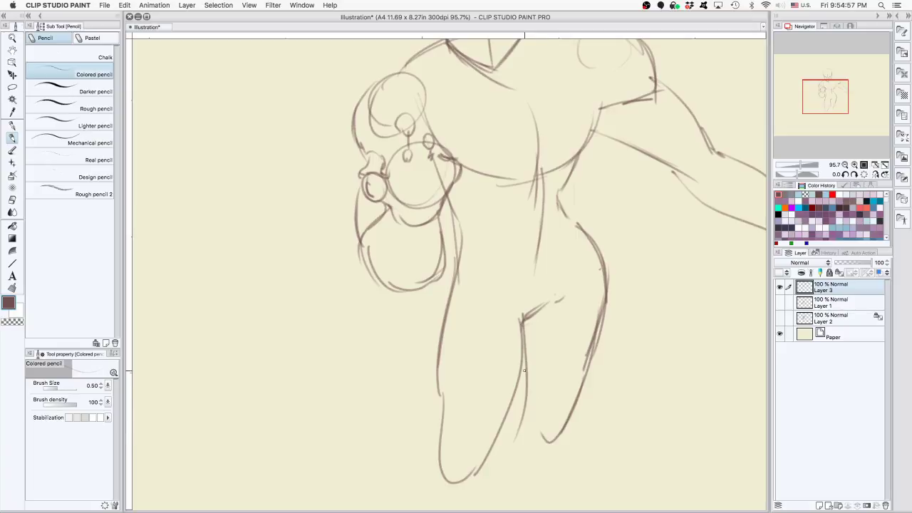
pyautogui.moveTo(524, 368); pyautogui.dragTo(546, 440)
pyautogui.moveTo(590, 343); pyautogui.dragTo(581, 352)
# Redraw both contours of the right upper arm from the armpit down and mark the elbow with a small cross
pyautogui.moveTo(632, 274)
pyautogui.mouseDown()
pyautogui.moveTo(584, 399)
pyautogui.moveTo(519, 418)
pyautogui.mouseUp()
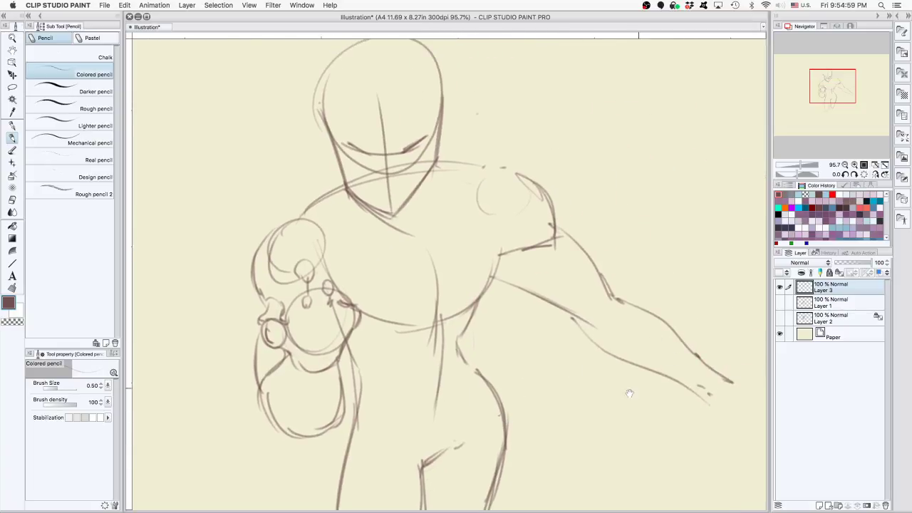
pyautogui.moveTo(575, 314)
pyautogui.mouseDown()
pyautogui.moveTo(630, 314)
pyautogui.moveTo(592, 331)
pyautogui.mouseUp()
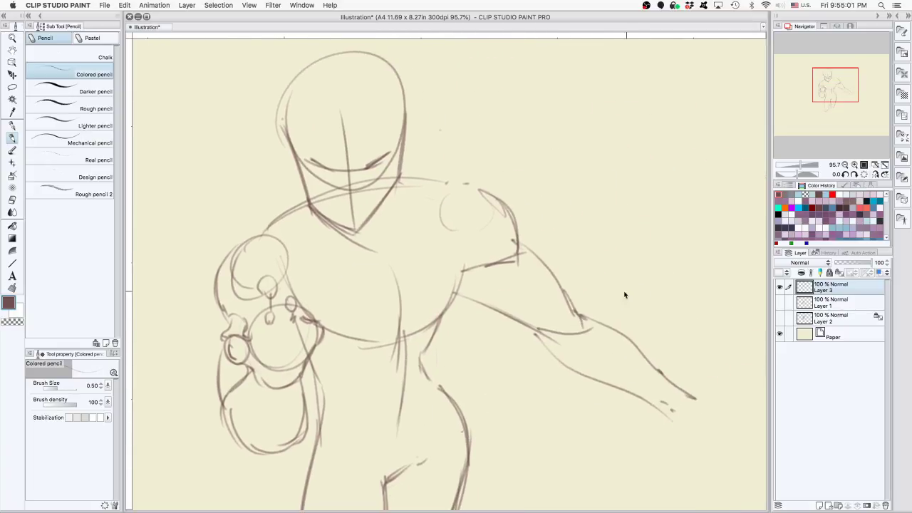
pyautogui.hotkey('ctrl', 'z')
pyautogui.moveTo(653, 256); pyautogui.dragTo(651, 314)
pyautogui.moveTo(519, 273)
pyautogui.mouseDown()
pyautogui.moveTo(548, 353)
pyautogui.moveTo(547, 342)
pyautogui.moveTo(564, 349)
pyautogui.mouseUp()
pyautogui.moveTo(460, 280); pyautogui.dragTo(475, 306)
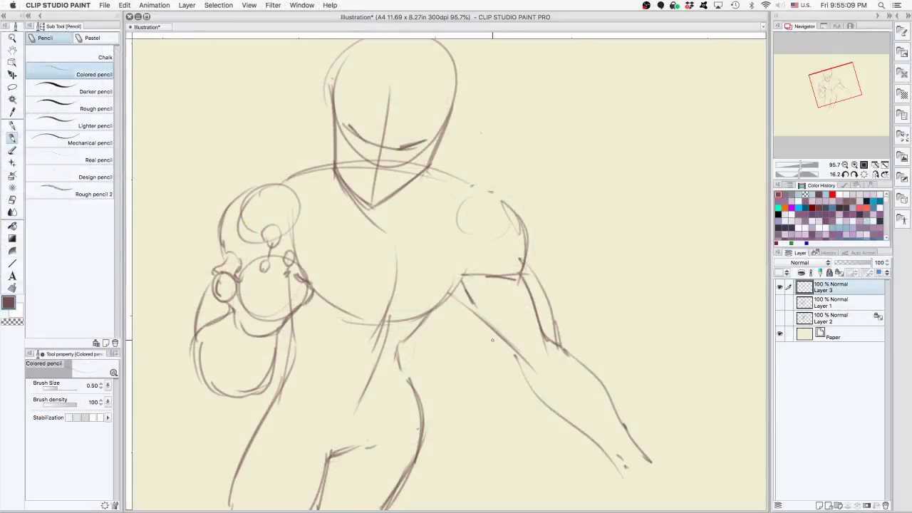
pyautogui.moveTo(461, 280); pyautogui.dragTo(507, 349)
pyautogui.moveTo(467, 299); pyautogui.dragTo(517, 358)
pyautogui.moveTo(484, 317); pyautogui.dragTo(525, 363)
pyautogui.moveTo(529, 358); pyautogui.dragTo(550, 360)
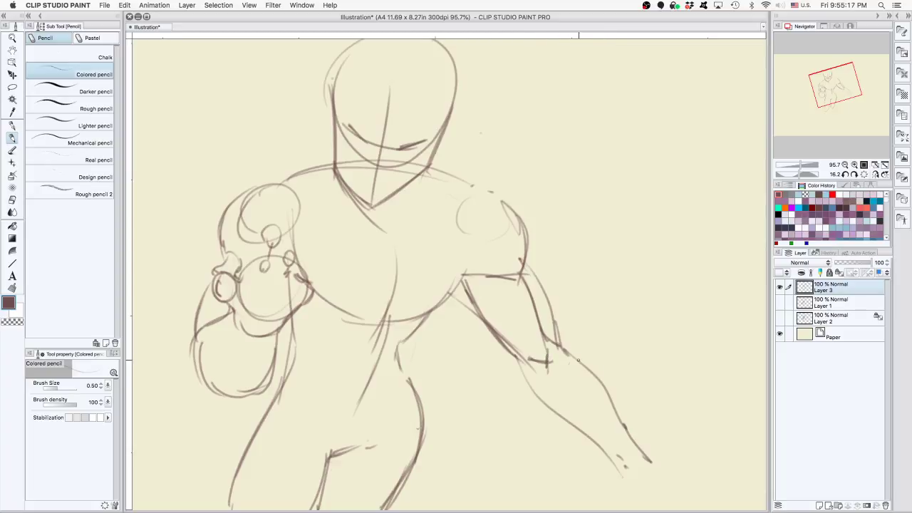
# Darken the armpit crease where the right arm meets the rib cage
pyautogui.moveTo(614, 337)
pyautogui.mouseDown()
pyautogui.moveTo(623, 303)
pyautogui.moveTo(580, 193)
pyautogui.mouseUp()
pyautogui.moveTo(570, 226); pyautogui.dragTo(594, 277)
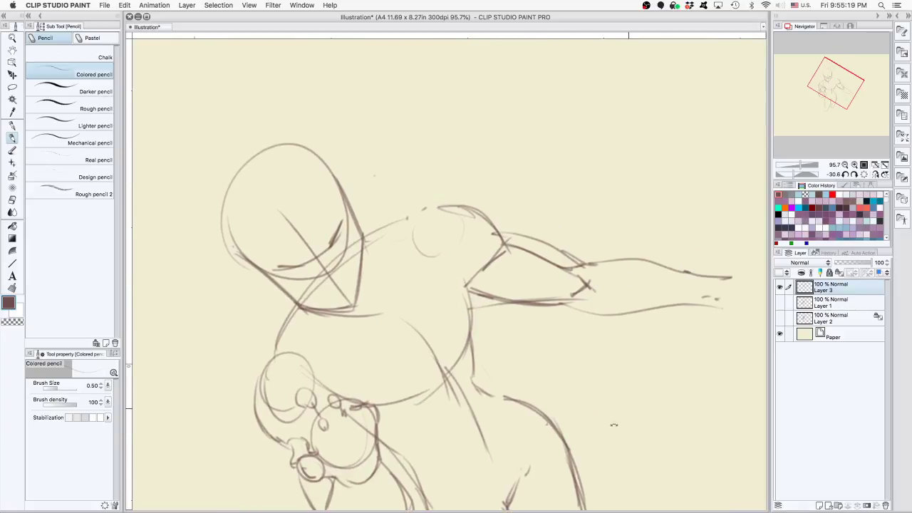
pyautogui.moveTo(463, 274); pyautogui.dragTo(460, 305)
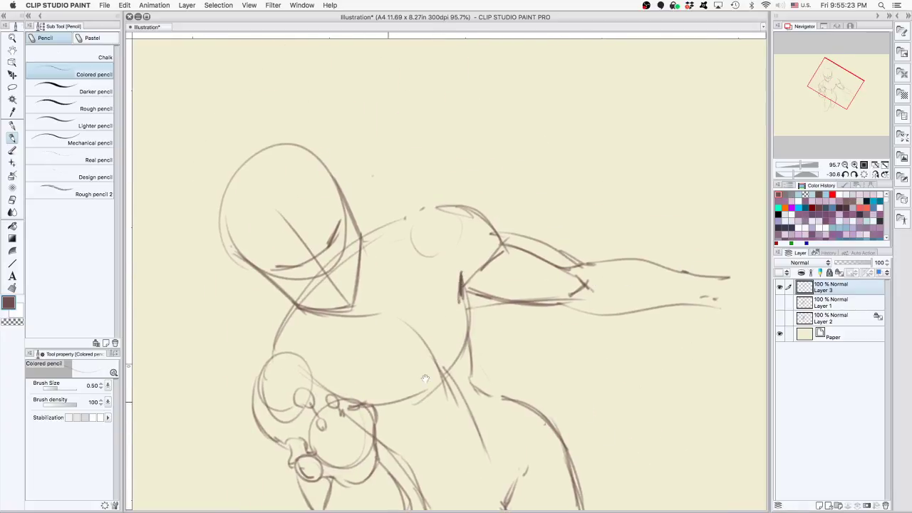
# Sketch angular ears on both sides of the head
pyautogui.moveTo(652, 367); pyautogui.dragTo(500, 467)
pyautogui.moveTo(298, 249); pyautogui.dragTo(326, 231)
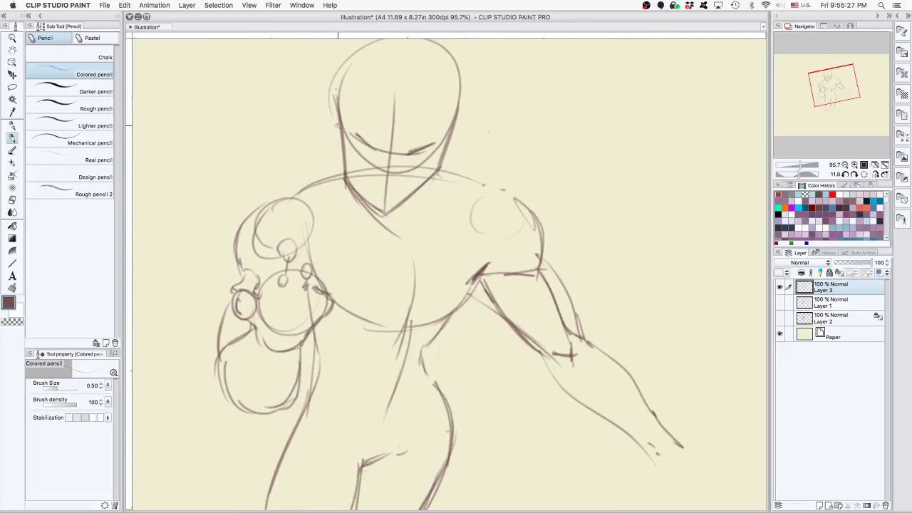
pyautogui.scroll(3, 337, 125)
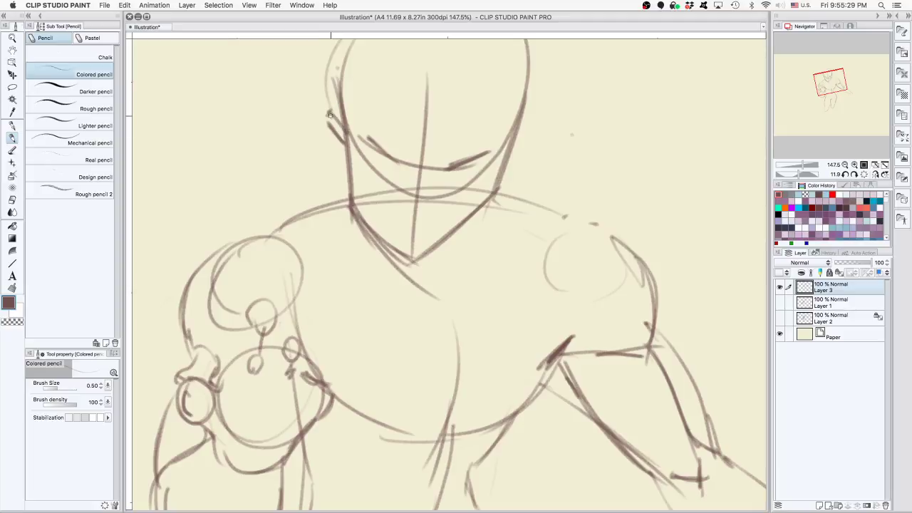
pyautogui.moveTo(324, 116)
pyautogui.mouseDown()
pyautogui.moveTo(319, 149)
pyautogui.moveTo(339, 177)
pyautogui.moveTo(355, 171)
pyautogui.mouseUp()
pyautogui.moveTo(515, 134)
pyautogui.mouseDown()
pyautogui.moveTo(526, 129)
pyautogui.moveTo(536, 146)
pyautogui.moveTo(523, 171)
pyautogui.moveTo(502, 184)
pyautogui.mouseUp()
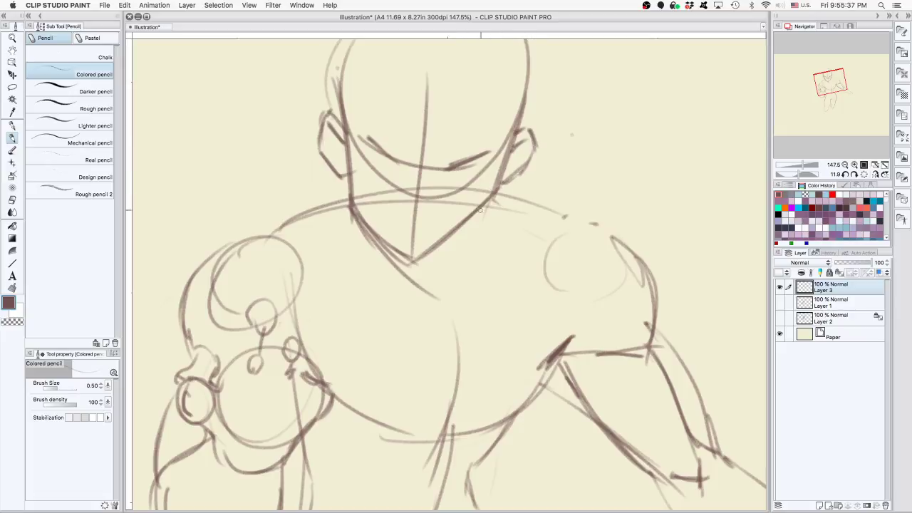
# Thicken the right side of the jaw from below the ear down to the chin
pyautogui.moveTo(306, 352); pyautogui.dragTo(594, 125)
pyautogui.press('super+z')
pyautogui.moveTo(500, 164); pyautogui.dragTo(473, 228)
pyautogui.moveTo(498, 170); pyautogui.dragTo(463, 235)
pyautogui.moveTo(491, 199)
pyautogui.mouseDown()
pyautogui.moveTo(418, 274)
pyautogui.moveTo(473, 230)
pyautogui.mouseUp()
pyautogui.press('super+z')
pyautogui.moveTo(420, 259)
pyautogui.mouseDown()
pyautogui.moveTo(481, 214)
pyautogui.moveTo(466, 235)
pyautogui.mouseUp()
pyautogui.moveTo(526, 200); pyautogui.dragTo(507, 201)
pyautogui.moveTo(569, 285); pyautogui.dragTo(572, 201)
pyautogui.moveTo(548, 389); pyautogui.dragTo(504, 480)
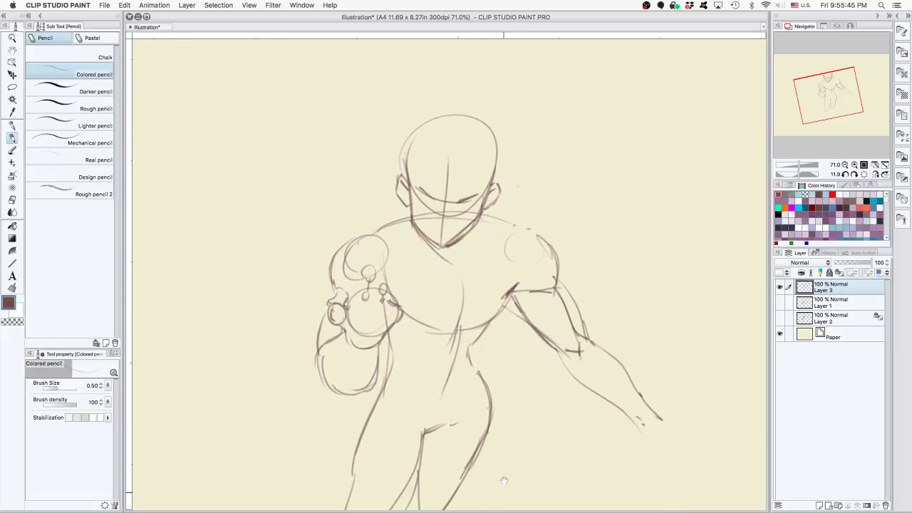
pyautogui.moveTo(452, 171); pyautogui.dragTo(485, 166)
pyautogui.moveTo(350, 194); pyautogui.dragTo(410, 244)
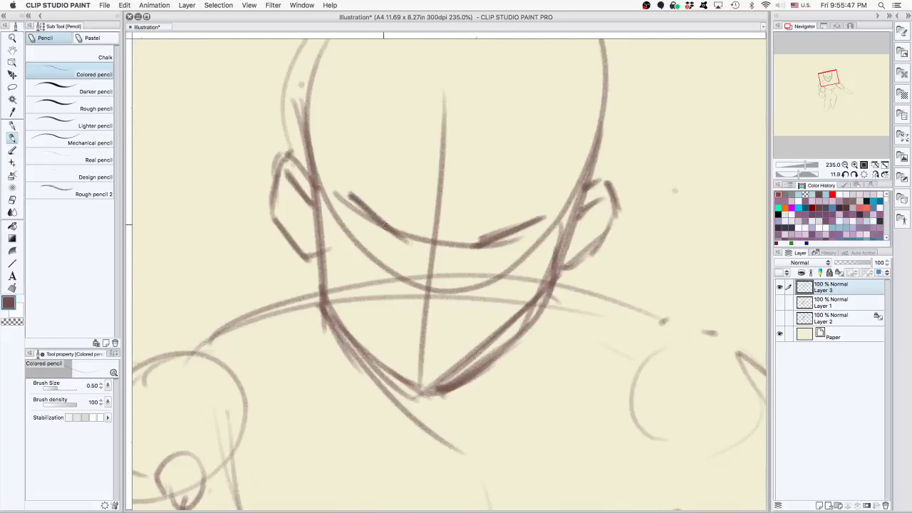
pyautogui.press('super+z')
pyautogui.moveTo(337, 191); pyautogui.dragTo(403, 241)
pyautogui.press('super+z')
# Draw dark upper eyelids beneath the brows and the lower contours of both eyes
pyautogui.moveTo(352, 227); pyautogui.dragTo(383, 232)
pyautogui.moveTo(627, 317)
pyautogui.mouseDown()
pyautogui.moveTo(639, 297)
pyautogui.moveTo(643, 239)
pyautogui.mouseUp()
pyautogui.moveTo(481, 228)
pyautogui.mouseDown()
pyautogui.moveTo(514, 216)
pyautogui.moveTo(471, 250)
pyautogui.moveTo(530, 213)
pyautogui.moveTo(499, 268)
pyautogui.mouseUp()
pyautogui.moveTo(369, 261)
pyautogui.mouseDown()
pyautogui.moveTo(396, 267)
pyautogui.moveTo(375, 260)
pyautogui.moveTo(328, 270)
pyautogui.moveTo(326, 279)
pyautogui.moveTo(334, 268)
pyautogui.moveTo(321, 286)
pyautogui.mouseUp()
pyautogui.moveTo(354, 263); pyautogui.dragTo(343, 269)
pyautogui.moveTo(503, 221); pyautogui.dragTo(540, 227)
pyautogui.moveTo(353, 269)
pyautogui.mouseDown()
pyautogui.moveTo(312, 288)
pyautogui.moveTo(376, 287)
pyautogui.moveTo(382, 301)
pyautogui.mouseUp()
pyautogui.moveTo(522, 247); pyautogui.dragTo(500, 266)
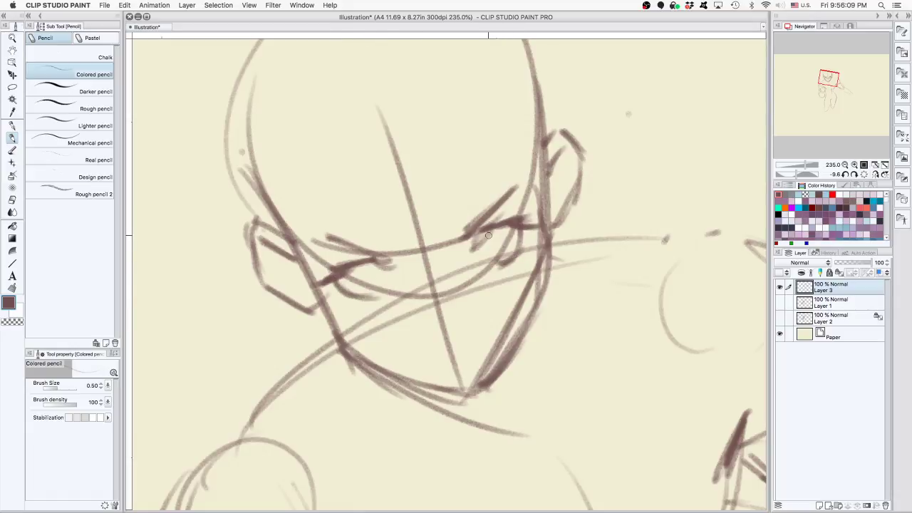
# Darken the inner ends of the eyes and brows and sketch the bridge and tip of the nose
pyautogui.moveTo(487, 232); pyautogui.dragTo(467, 246)
pyautogui.moveTo(372, 261); pyautogui.dragTo(393, 268)
pyautogui.moveTo(462, 237)
pyautogui.mouseDown()
pyautogui.moveTo(480, 223)
pyautogui.moveTo(460, 235)
pyautogui.mouseUp()
pyautogui.moveTo(598, 168); pyautogui.dragTo(494, 318)
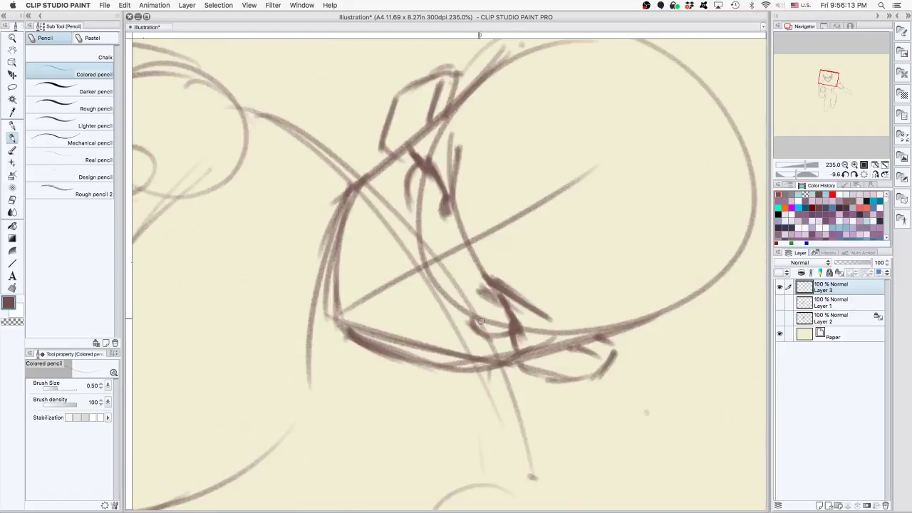
pyautogui.moveTo(474, 146)
pyautogui.mouseDown()
pyautogui.moveTo(464, 274)
pyautogui.moveTo(443, 271)
pyautogui.mouseUp()
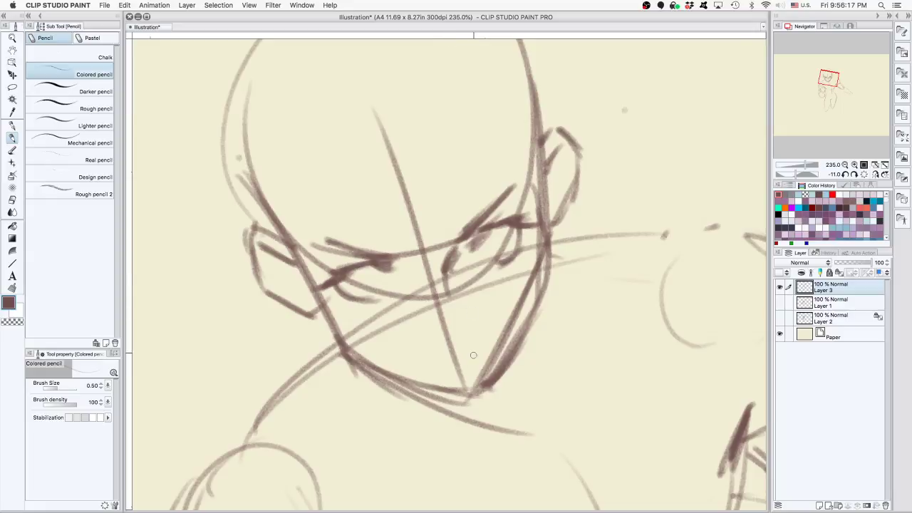
pyautogui.moveTo(440, 317)
pyautogui.mouseDown()
pyautogui.moveTo(443, 329)
pyautogui.moveTo(453, 322)
pyautogui.mouseUp()
pyautogui.click(430, 351)
pyautogui.click(441, 345)
pyautogui.moveTo(460, 341); pyautogui.dragTo(468, 335)
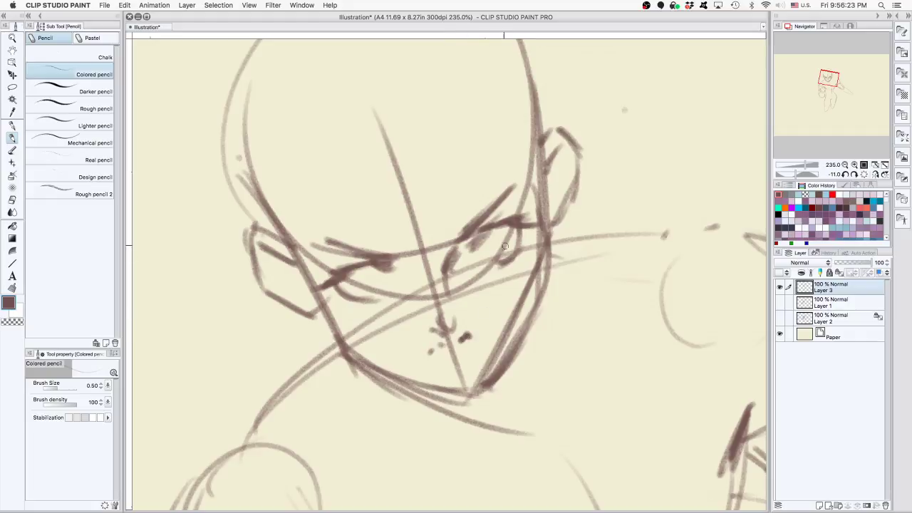
pyautogui.press('super+z')
pyautogui.press('super+z')
pyautogui.press('super+z')
pyautogui.press('super+z')
pyautogui.press('super+z')
# Darken the tip of the chin and redraw the left cheek and jaw line down to it
pyautogui.moveTo(488, 387)
pyautogui.mouseDown()
pyautogui.moveTo(460, 399)
pyautogui.moveTo(480, 391)
pyautogui.mouseUp()
pyautogui.moveTo(616, 257); pyautogui.dragTo(603, 339)
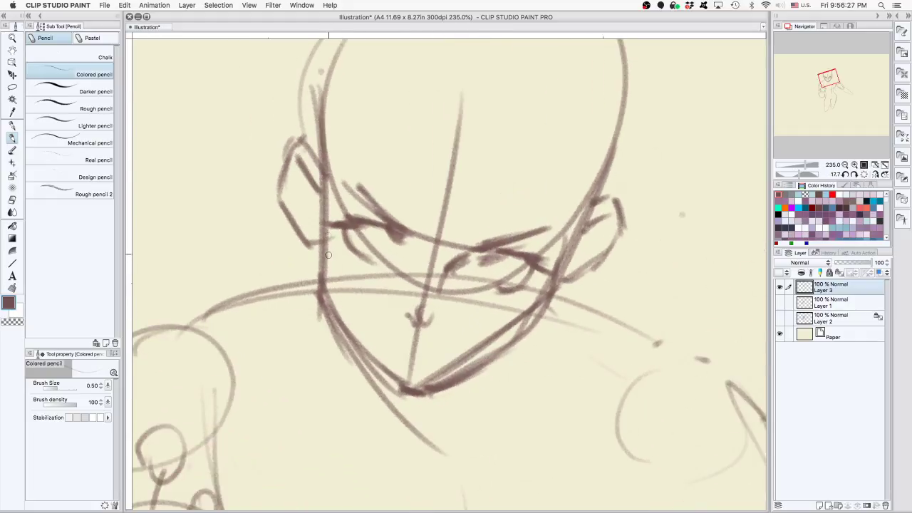
pyautogui.moveTo(322, 200)
pyautogui.mouseDown()
pyautogui.moveTo(339, 301)
pyautogui.moveTo(337, 293)
pyautogui.moveTo(397, 395)
pyautogui.mouseUp()
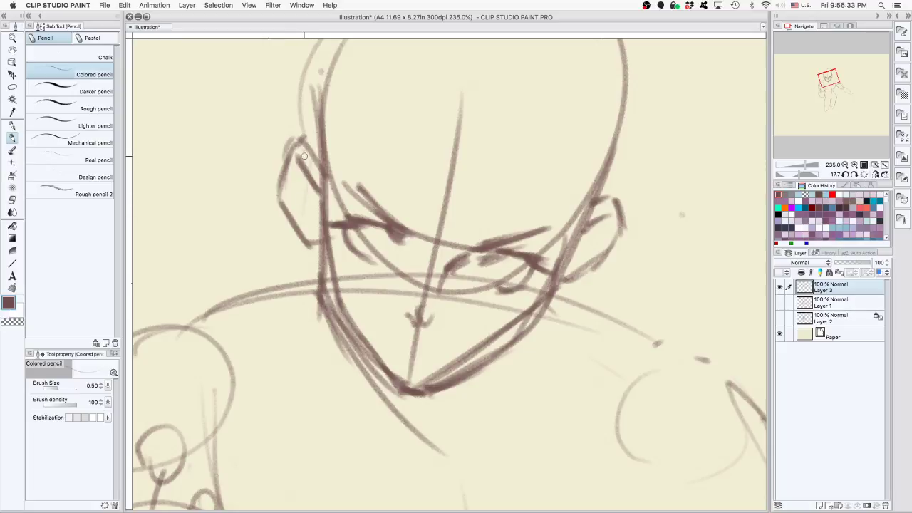
# Draw the neck lines running down from inside both ears past the jaw
pyautogui.moveTo(304, 156); pyautogui.dragTo(299, 227)
pyautogui.moveTo(298, 183); pyautogui.dragTo(321, 333)
pyautogui.moveTo(331, 206); pyautogui.dragTo(317, 359)
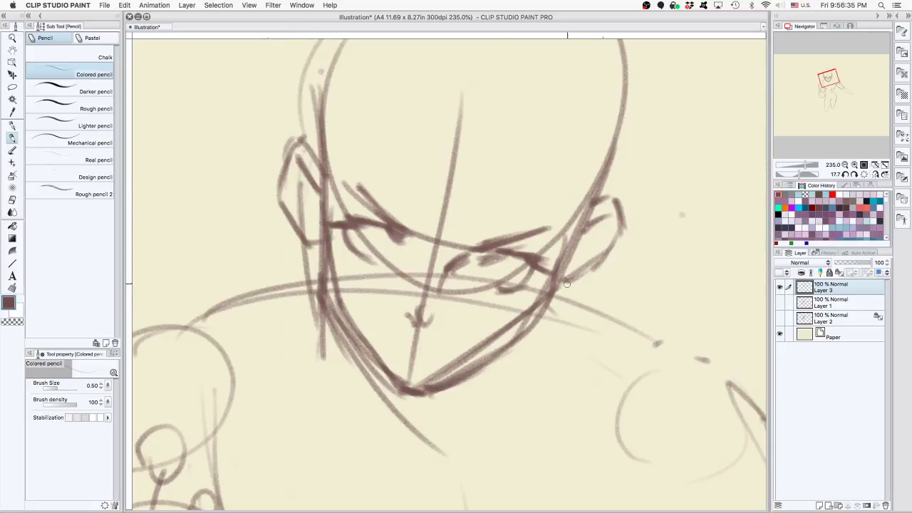
pyautogui.moveTo(596, 221); pyautogui.dragTo(515, 391)
pyautogui.moveTo(552, 279); pyautogui.dragTo(503, 389)
pyautogui.moveTo(564, 304); pyautogui.dragTo(498, 386)
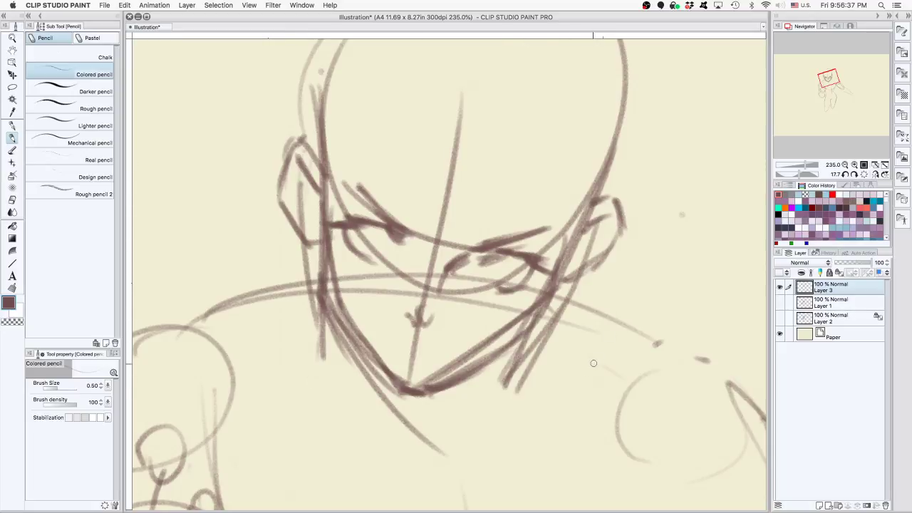
# Extend the outer ends of both eyebrows and draw the irises inside the eyes
pyautogui.moveTo(667, 238)
pyautogui.mouseDown()
pyautogui.moveTo(663, 209)
pyautogui.moveTo(621, 139)
pyautogui.mouseUp()
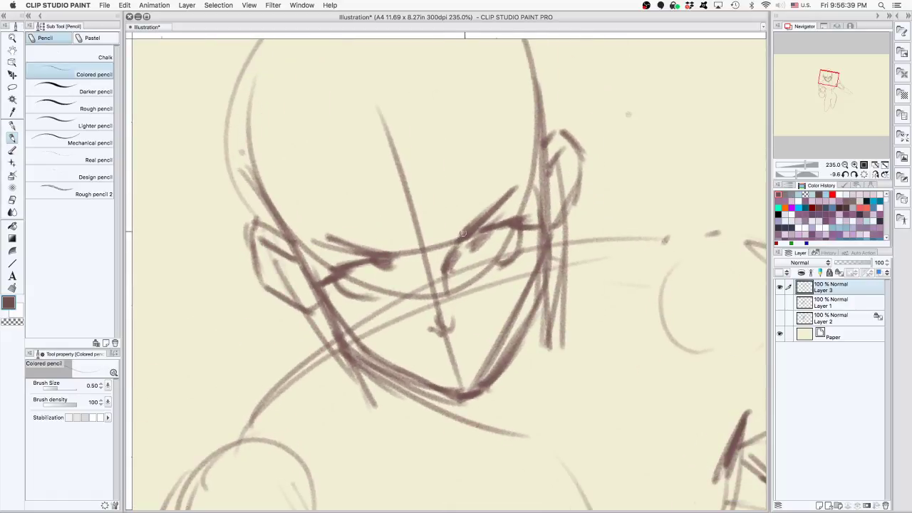
pyautogui.moveTo(510, 200); pyautogui.dragTo(534, 188)
pyautogui.moveTo(325, 244); pyautogui.dragTo(307, 248)
pyautogui.moveTo(477, 246)
pyautogui.mouseDown()
pyautogui.moveTo(500, 249)
pyautogui.moveTo(508, 227)
pyautogui.moveTo(493, 256)
pyautogui.mouseUp()
pyautogui.moveTo(353, 272)
pyautogui.mouseDown()
pyautogui.moveTo(378, 283)
pyautogui.moveTo(377, 261)
pyautogui.moveTo(374, 290)
pyautogui.mouseUp()
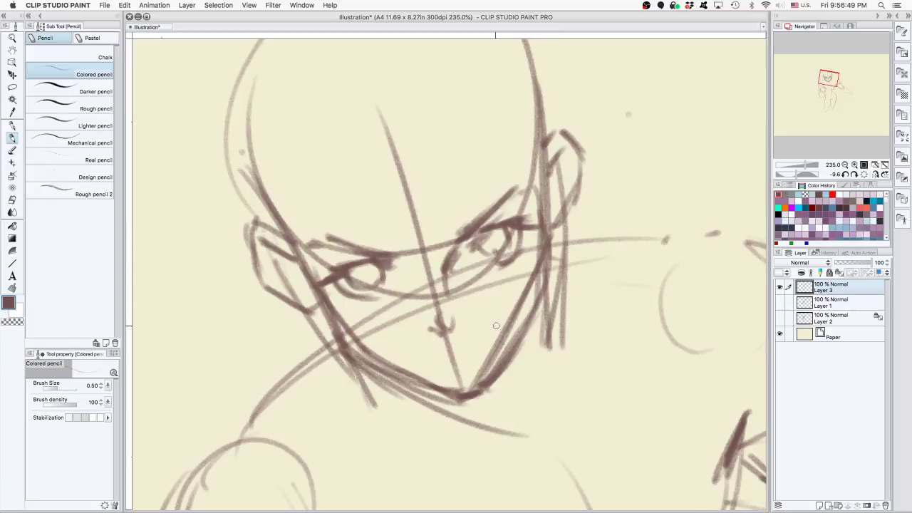
# Mark the mouth's center and corners with short strokes below the nose
pyautogui.moveTo(426, 348)
pyautogui.mouseDown()
pyautogui.moveTo(475, 333)
pyautogui.moveTo(420, 352)
pyautogui.moveTo(446, 346)
pyautogui.moveTo(457, 357)
pyautogui.mouseUp()
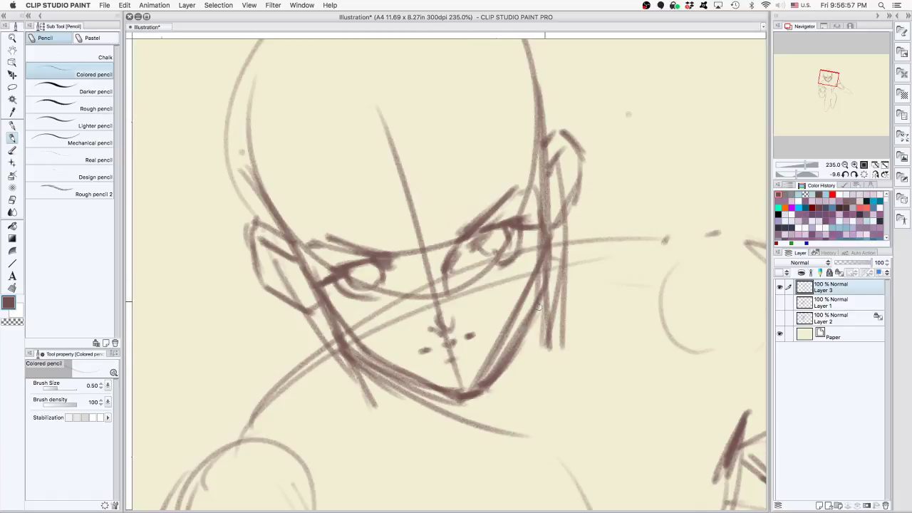
pyautogui.moveTo(597, 269); pyautogui.dragTo(587, 352)
pyautogui.moveTo(655, 262); pyautogui.dragTo(628, 309)
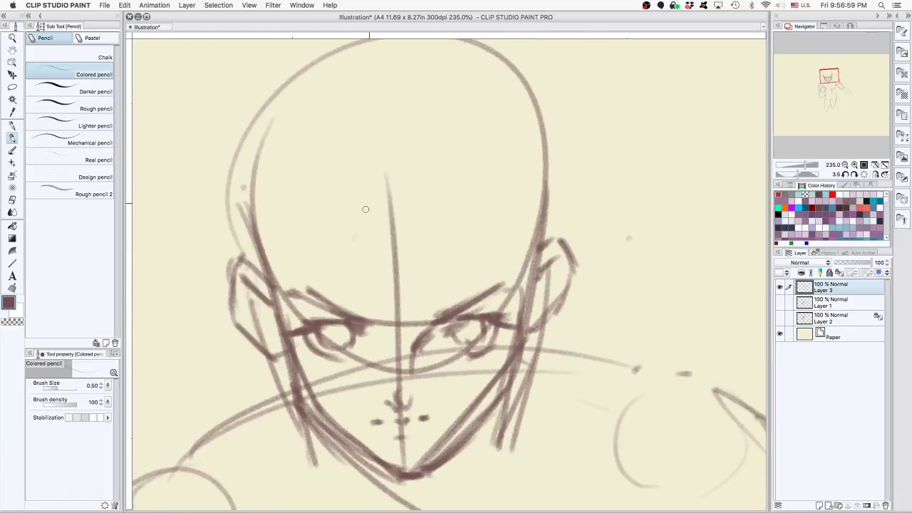
# Sketch the left bangs as slanted strokes running from the middle of the forehead down to the left eyebrow
pyautogui.moveTo(404, 193); pyautogui.dragTo(409, 187)
pyautogui.moveTo(393, 235)
pyautogui.mouseDown()
pyautogui.moveTo(343, 301)
pyautogui.moveTo(349, 280)
pyautogui.mouseUp()
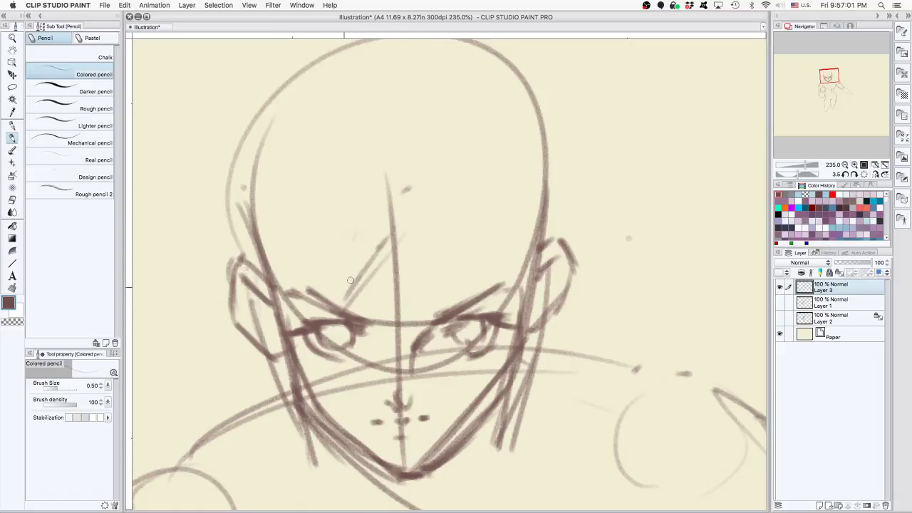
pyautogui.moveTo(366, 245); pyautogui.dragTo(307, 291)
pyautogui.moveTo(361, 265); pyautogui.dragTo(322, 299)
pyautogui.moveTo(320, 282); pyautogui.dragTo(285, 320)
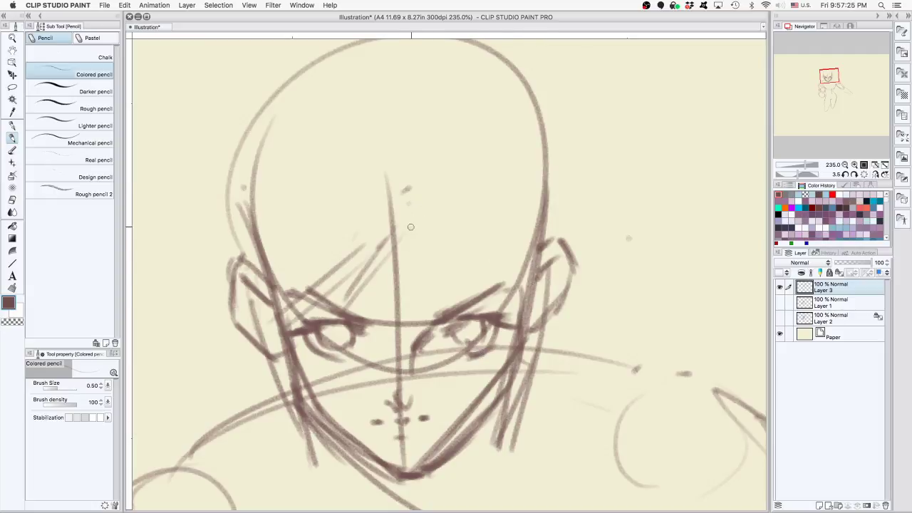
pyautogui.moveTo(410, 226); pyautogui.dragTo(422, 212)
pyautogui.moveTo(399, 247); pyautogui.dragTo(423, 207)
# Draw hair strands sweeping outward across the left temple and hanging down beside both ears
pyautogui.moveTo(283, 199); pyautogui.dragTo(213, 265)
pyautogui.moveTo(235, 235); pyautogui.dragTo(189, 288)
pyautogui.moveTo(262, 265); pyautogui.dragTo(173, 322)
pyautogui.moveTo(539, 275); pyautogui.dragTo(544, 355)
pyautogui.moveTo(237, 345); pyautogui.dragTo(275, 463)
pyautogui.press('super+z')
pyautogui.moveTo(221, 321); pyautogui.dragTo(258, 410)
pyautogui.moveTo(262, 342); pyautogui.dragTo(272, 395)
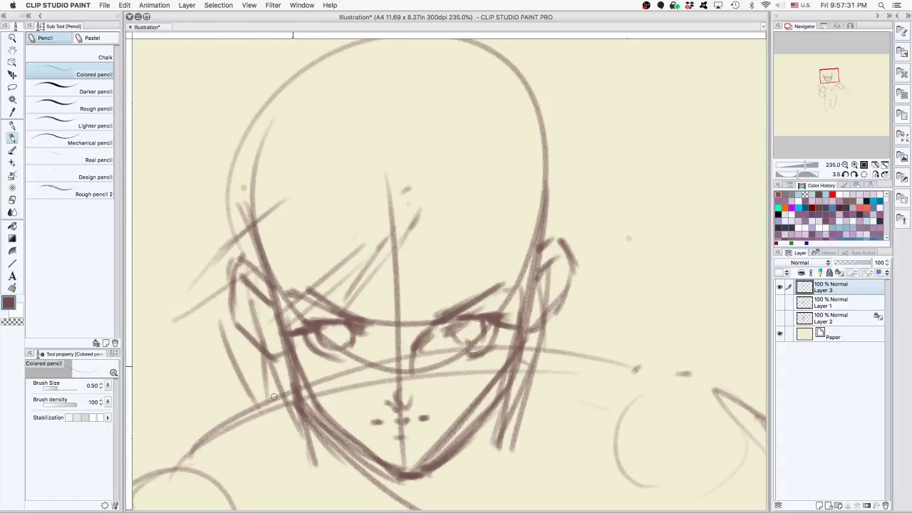
pyautogui.moveTo(567, 318); pyautogui.dragTo(545, 380)
# Sketch the right bangs over the forehead and a pointed central lock falling between the eyes
pyautogui.scroll(2, 591, 232)
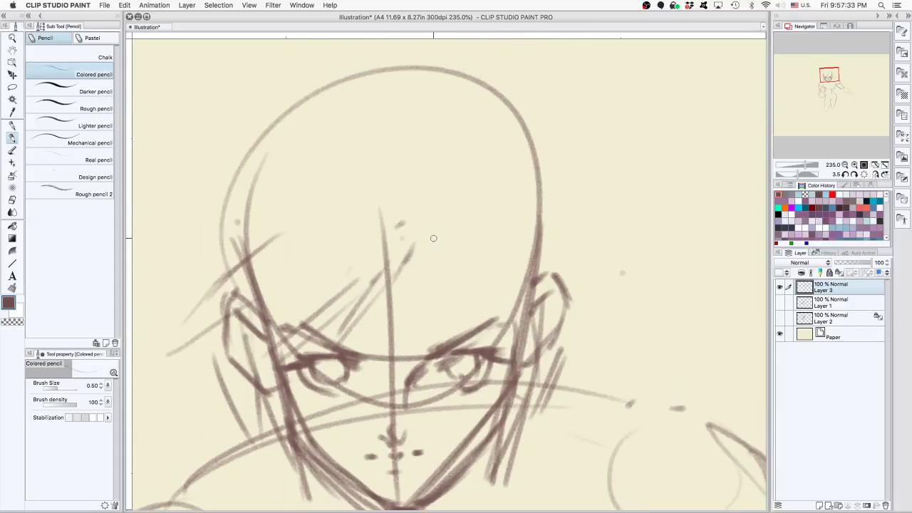
pyautogui.moveTo(429, 239); pyautogui.dragTo(488, 312)
pyautogui.moveTo(462, 246)
pyautogui.mouseDown()
pyautogui.moveTo(526, 336)
pyautogui.moveTo(534, 396)
pyautogui.mouseUp()
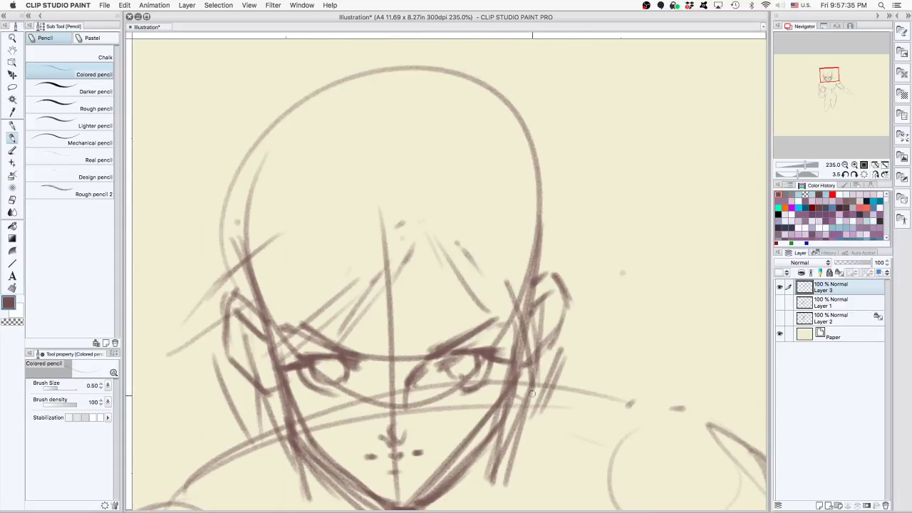
pyautogui.moveTo(420, 232); pyautogui.dragTo(386, 397)
pyautogui.moveTo(410, 263); pyautogui.dragTo(390, 375)
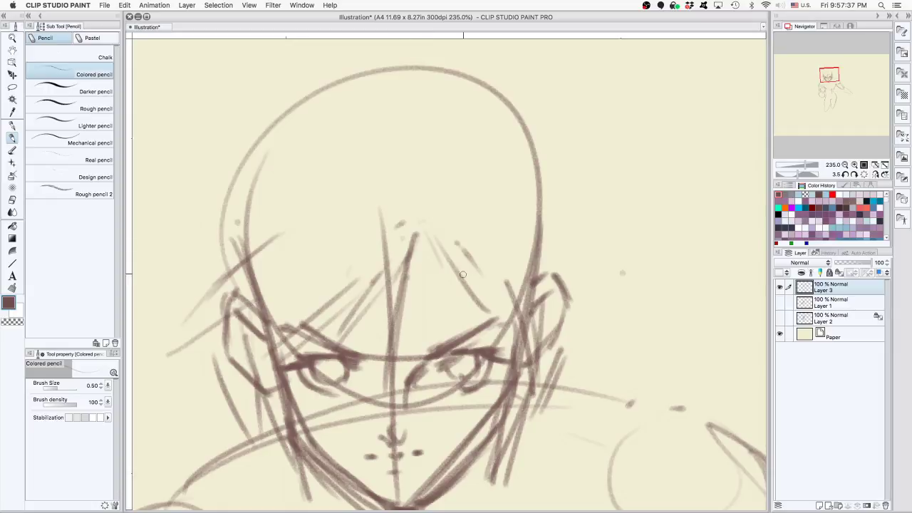
pyautogui.moveTo(468, 264); pyautogui.dragTo(406, 378)
# Draw the large hair spikes sticking out from the upper left side of the head
pyautogui.moveTo(339, 138); pyautogui.dragTo(344, 187)
pyautogui.moveTo(380, 156); pyautogui.dragTo(411, 236)
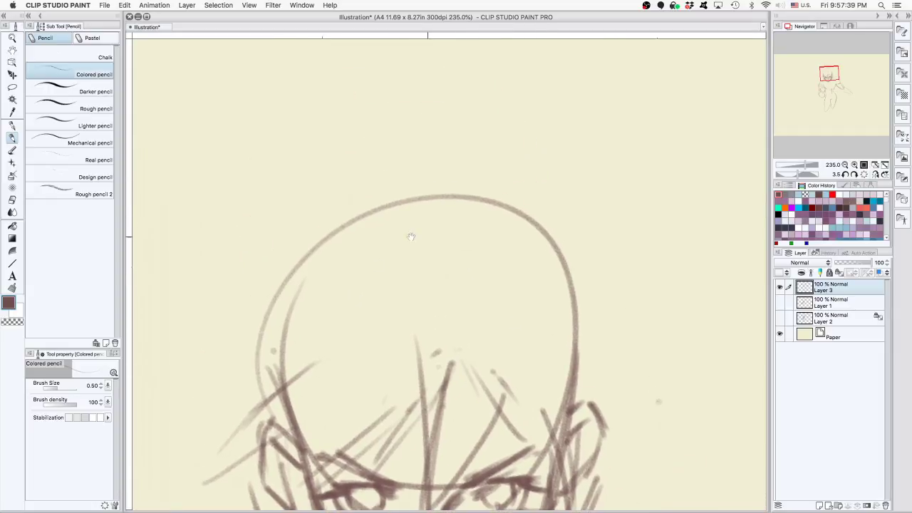
pyautogui.moveTo(336, 255)
pyautogui.mouseDown()
pyautogui.moveTo(275, 145)
pyautogui.moveTo(299, 149)
pyautogui.mouseUp()
pyautogui.click(248, 129)
pyautogui.moveTo(456, 228); pyautogui.dragTo(425, 103)
pyautogui.moveTo(424, 103)
pyautogui.mouseDown()
pyautogui.moveTo(422, 145)
pyautogui.moveTo(551, 213)
pyautogui.mouseUp()
pyautogui.moveTo(433, 169)
pyautogui.mouseDown()
pyautogui.moveTo(328, 201)
pyautogui.moveTo(390, 237)
pyautogui.mouseUp()
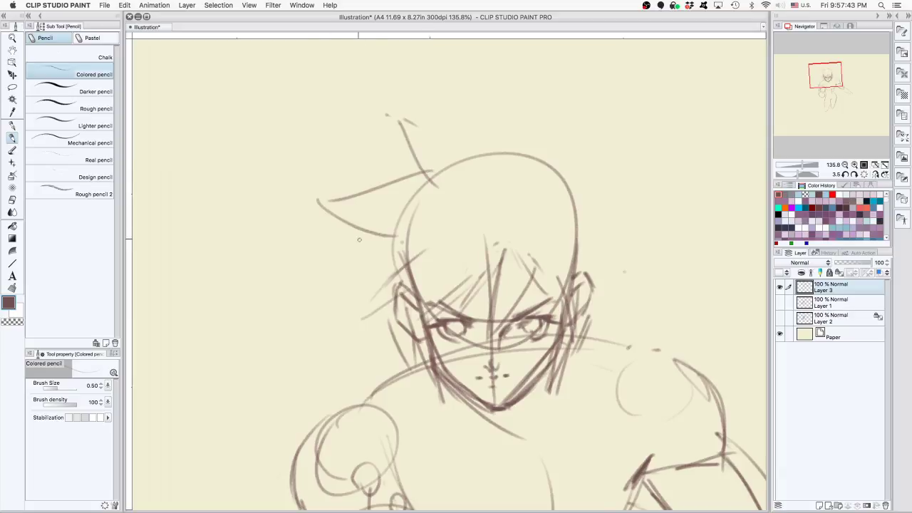
pyautogui.moveTo(302, 200); pyautogui.dragTo(374, 235)
pyautogui.moveTo(360, 187)
pyautogui.mouseDown()
pyautogui.moveTo(394, 239)
pyautogui.moveTo(347, 293)
pyautogui.mouseUp()
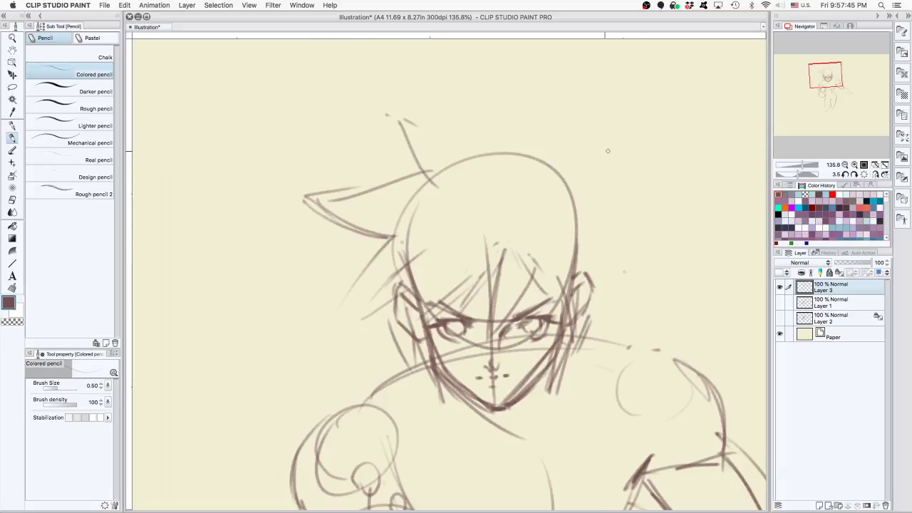
# Add hair spikes above the crown and on the right of the head, plus short strokes between the left spikes
pyautogui.moveTo(420, 83); pyautogui.dragTo(490, 152)
pyautogui.moveTo(435, 73)
pyautogui.mouseDown()
pyautogui.moveTo(504, 147)
pyautogui.moveTo(533, 152)
pyautogui.mouseUp()
pyautogui.moveTo(559, 200)
pyautogui.mouseDown()
pyautogui.moveTo(588, 195)
pyautogui.moveTo(583, 188)
pyautogui.moveTo(633, 211)
pyautogui.moveTo(595, 245)
pyautogui.moveTo(611, 247)
pyautogui.mouseUp()
pyautogui.moveTo(633, 221); pyautogui.dragTo(581, 289)
pyautogui.moveTo(353, 229); pyautogui.dragTo(369, 268)
pyautogui.moveTo(362, 197); pyautogui.dragTo(338, 166)
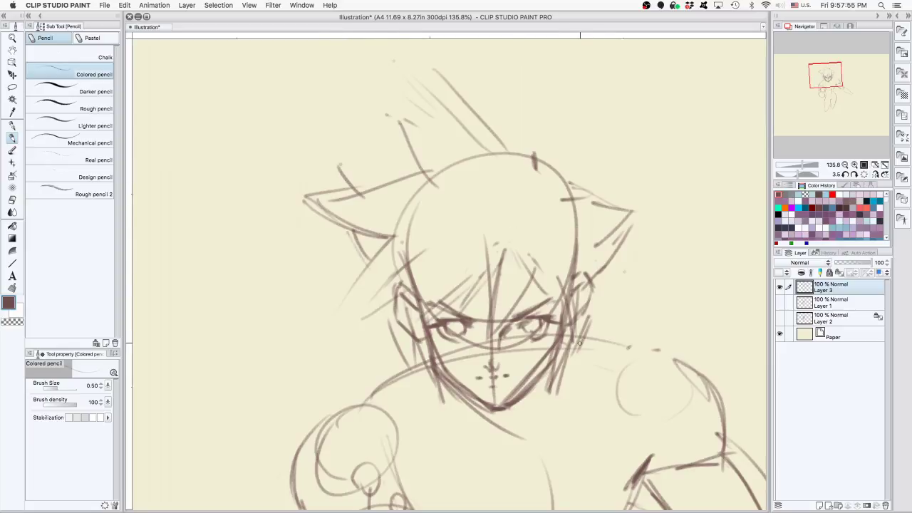
pyautogui.moveTo(579, 342); pyautogui.dragTo(566, 375)
pyautogui.moveTo(404, 299); pyautogui.dragTo(416, 336)
# Draw both collarbone lines running from the shoulders in to the pit of the neck
pyautogui.scroll(-5, 420, 303)
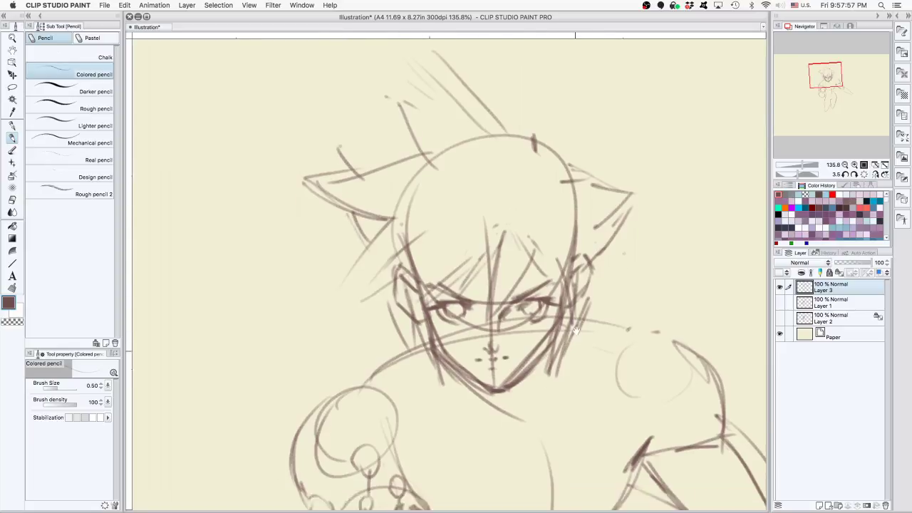
pyautogui.moveTo(421, 298)
pyautogui.mouseDown()
pyautogui.moveTo(511, 315)
pyautogui.moveTo(517, 324)
pyautogui.mouseUp()
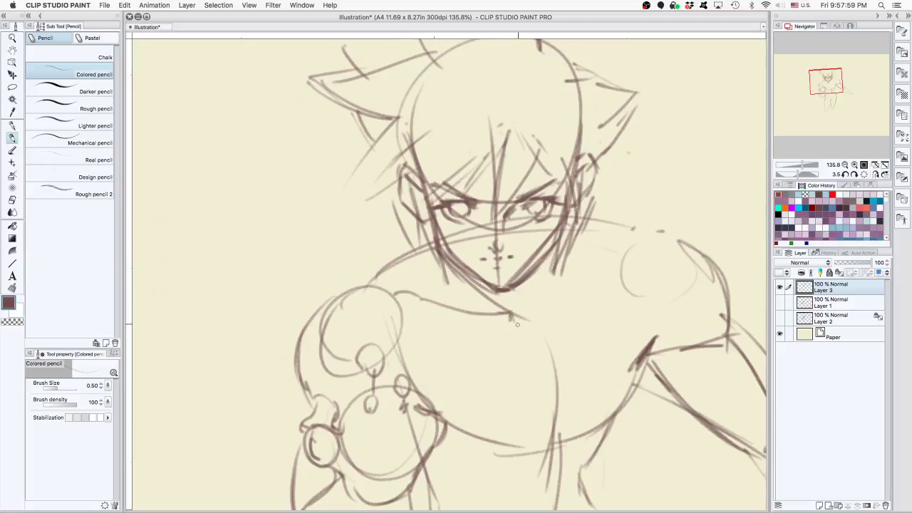
pyautogui.moveTo(623, 244); pyautogui.dragTo(532, 315)
pyautogui.moveTo(485, 285)
pyautogui.mouseDown()
pyautogui.moveTo(507, 310)
pyautogui.moveTo(544, 264)
pyautogui.moveTo(547, 289)
pyautogui.mouseUp()
pyautogui.moveTo(437, 242)
pyautogui.mouseDown()
pyautogui.moveTo(480, 329)
pyautogui.moveTo(517, 357)
pyautogui.mouseUp()
pyautogui.press('super+z')
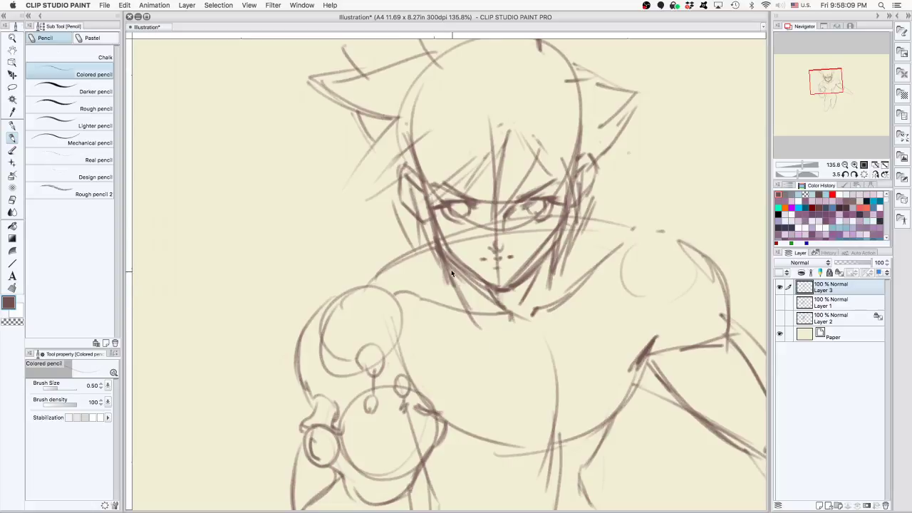
# Draw the neck muscle lines from both sides of the jaw converging in a V at the pit of the neck
pyautogui.moveTo(451, 269); pyautogui.dragTo(497, 329)
pyautogui.moveTo(457, 286); pyautogui.dragTo(515, 346)
pyautogui.moveTo(544, 299); pyautogui.dragTo(518, 344)
pyautogui.press('super+z')
pyautogui.press('super+z')
pyautogui.moveTo(534, 278); pyautogui.dragTo(517, 319)
pyautogui.moveTo(555, 253); pyautogui.dragTo(527, 341)
pyautogui.moveTo(558, 274); pyautogui.dragTo(518, 348)
pyautogui.moveTo(539, 313); pyautogui.dragTo(516, 343)
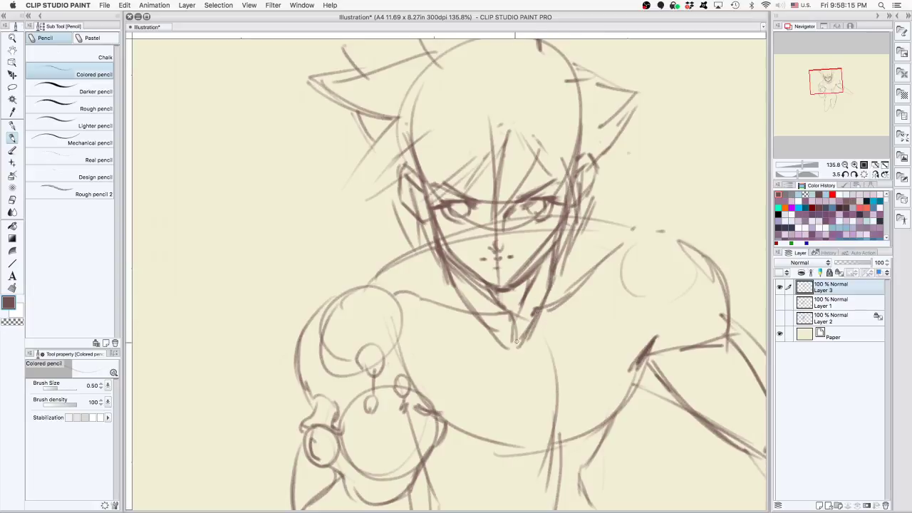
# Darken the right jaw's shadow and add short strokes where the neck meets the shoulders
pyautogui.moveTo(548, 265)
pyautogui.mouseDown()
pyautogui.moveTo(516, 289)
pyautogui.moveTo(543, 275)
pyautogui.mouseUp()
pyautogui.moveTo(446, 284); pyautogui.dragTo(436, 309)
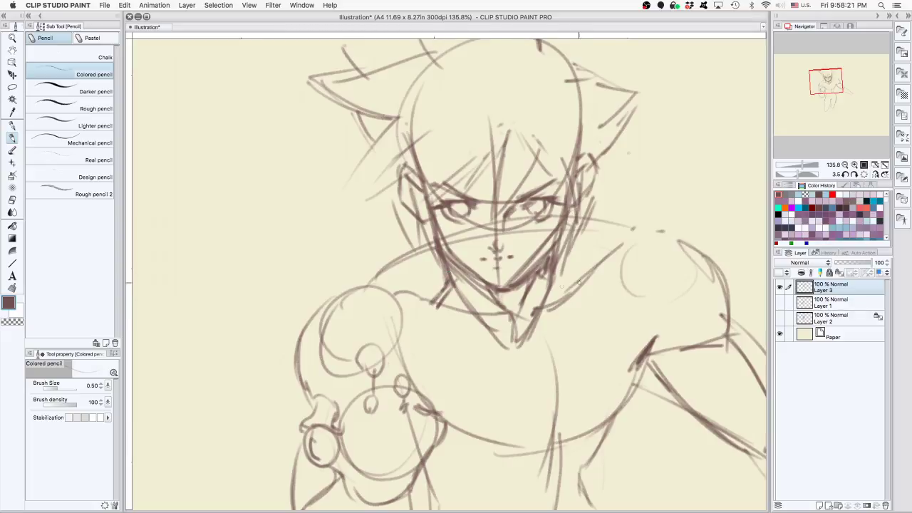
pyautogui.moveTo(574, 295)
pyautogui.mouseDown()
pyautogui.moveTo(556, 277)
pyautogui.moveTo(549, 306)
pyautogui.mouseUp()
pyautogui.moveTo(460, 289)
pyautogui.mouseDown()
pyautogui.moveTo(447, 306)
pyautogui.moveTo(458, 259)
pyautogui.moveTo(502, 297)
pyautogui.mouseUp()
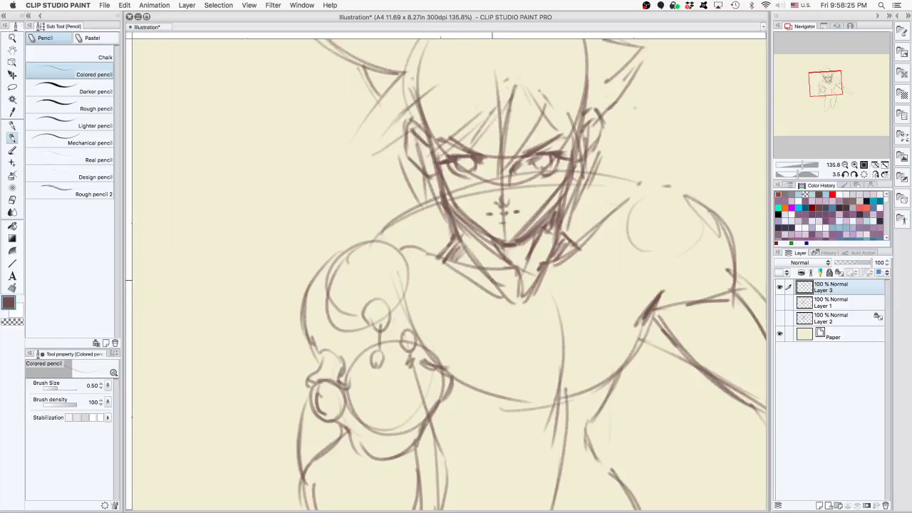
# Darken the point of the neck's V and add a second line rising from it toward the right shoulder
pyautogui.press('super+z')
pyautogui.moveTo(450, 261); pyautogui.dragTo(525, 313)
pyautogui.press('super+z')
pyautogui.moveTo(568, 279)
pyautogui.mouseDown()
pyautogui.moveTo(534, 316)
pyautogui.moveTo(524, 315)
pyautogui.mouseUp()
pyautogui.moveTo(592, 258); pyautogui.dragTo(564, 280)
pyautogui.moveTo(597, 251); pyautogui.dragTo(568, 278)
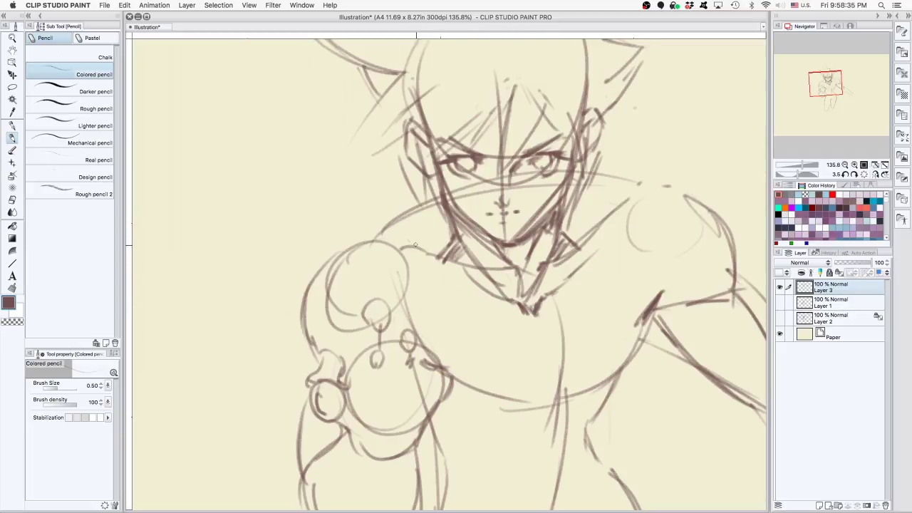
# Add short strokes on the shoulder muscles beside the neck and darken the right armpit crease
pyautogui.moveTo(436, 241)
pyautogui.mouseDown()
pyautogui.moveTo(407, 254)
pyautogui.moveTo(431, 251)
pyautogui.mouseUp()
pyautogui.moveTo(450, 240); pyautogui.dragTo(438, 246)
pyautogui.moveTo(568, 230); pyautogui.dragTo(591, 228)
pyautogui.moveTo(668, 286); pyautogui.dragTo(649, 296)
pyautogui.moveTo(662, 288); pyautogui.dragTo(645, 300)
# Draw the outlines of the fingers on the outstretched hand, undoing the last strokes on the outer finger
pyautogui.moveTo(370, 284)
pyautogui.mouseDown()
pyautogui.moveTo(368, 308)
pyautogui.moveTo(383, 279)
pyautogui.moveTo(387, 302)
pyautogui.mouseUp()
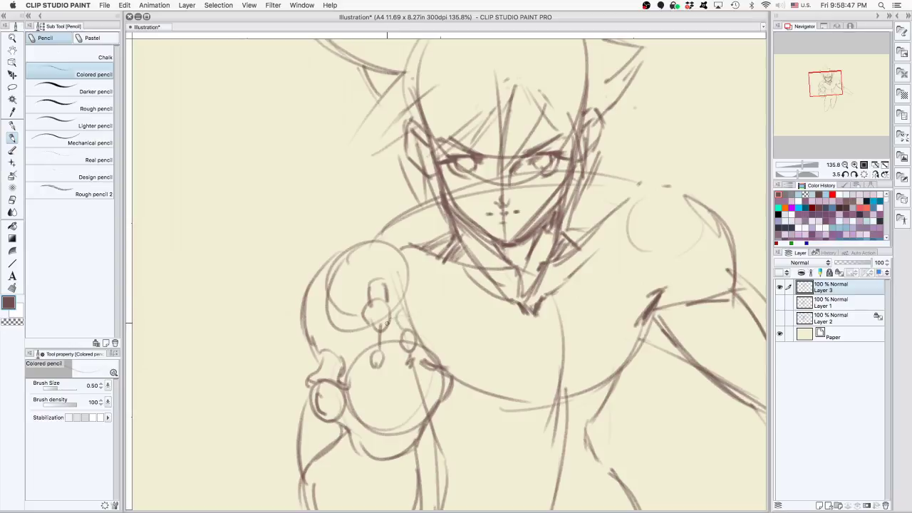
pyautogui.moveTo(398, 337); pyautogui.dragTo(391, 353)
pyautogui.moveTo(349, 379)
pyautogui.mouseDown()
pyautogui.moveTo(336, 376)
pyautogui.moveTo(357, 364)
pyautogui.moveTo(362, 319)
pyautogui.moveTo(366, 340)
pyautogui.moveTo(392, 352)
pyautogui.mouseUp()
pyautogui.moveTo(395, 312)
pyautogui.mouseDown()
pyautogui.moveTo(413, 308)
pyautogui.moveTo(413, 329)
pyautogui.moveTo(431, 334)
pyautogui.moveTo(433, 355)
pyautogui.moveTo(450, 349)
pyautogui.moveTo(436, 332)
pyautogui.moveTo(443, 325)
pyautogui.mouseUp()
pyautogui.moveTo(441, 328)
pyautogui.mouseDown()
pyautogui.moveTo(404, 315)
pyautogui.moveTo(415, 312)
pyautogui.mouseUp()
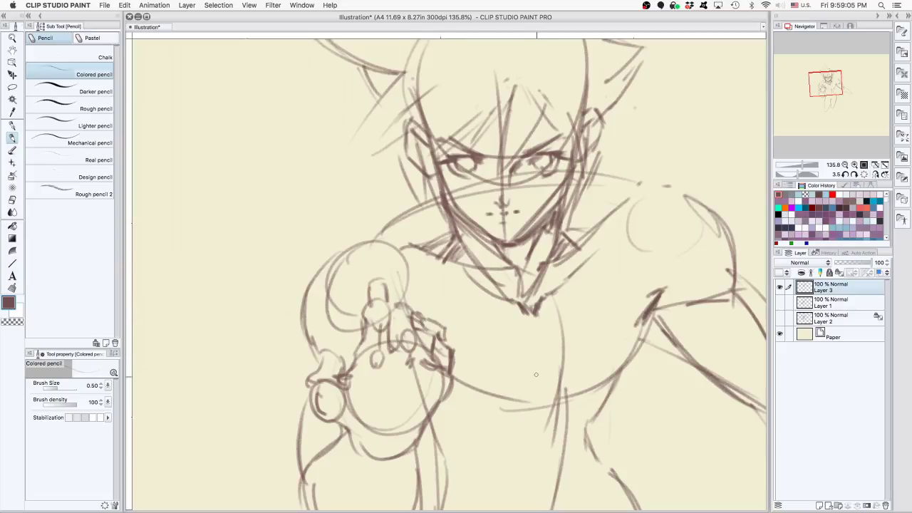
pyautogui.press('super+z')
pyautogui.press('super+z')
pyautogui.press('super+z')
pyautogui.press('super+z')
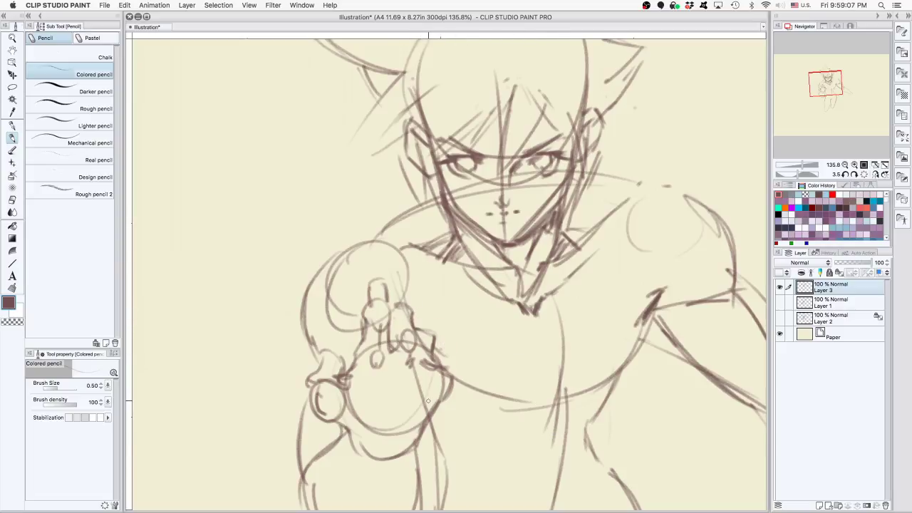
# Outline the outstretched hand's palm along its upper edge, right side and bottom down to the wrist
pyautogui.moveTo(365, 356)
pyautogui.mouseDown()
pyautogui.moveTo(389, 354)
pyautogui.moveTo(446, 385)
pyautogui.mouseUp()
pyautogui.moveTo(356, 369)
pyautogui.mouseDown()
pyautogui.moveTo(416, 364)
pyautogui.moveTo(450, 382)
pyautogui.moveTo(454, 399)
pyautogui.moveTo(420, 441)
pyautogui.mouseUp()
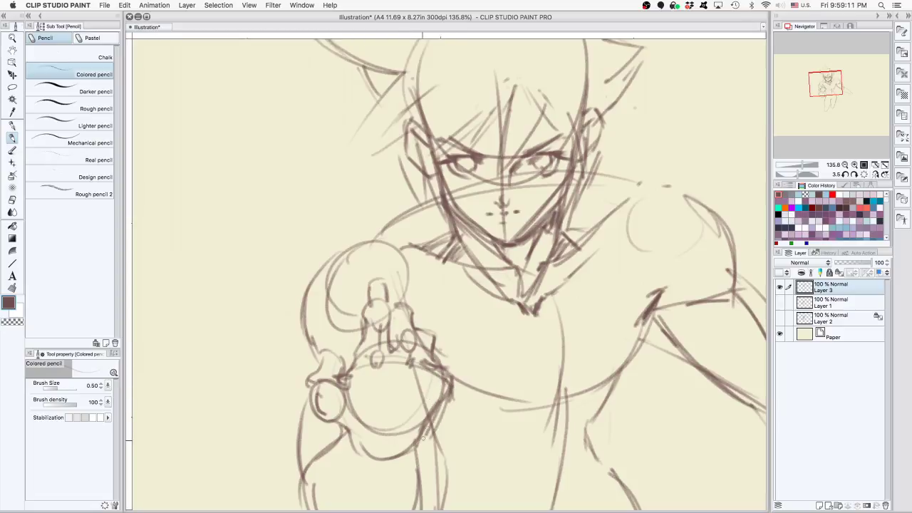
pyautogui.moveTo(443, 403); pyautogui.dragTo(432, 418)
pyautogui.moveTo(436, 414)
pyautogui.mouseDown()
pyautogui.moveTo(406, 461)
pyautogui.moveTo(358, 447)
pyautogui.mouseUp()
pyautogui.moveTo(413, 450); pyautogui.dragTo(372, 454)
pyautogui.moveTo(313, 410)
pyautogui.mouseDown()
pyautogui.moveTo(354, 450)
pyautogui.moveTo(374, 456)
pyautogui.mouseUp()
# Add crease strokes inside the palm and redraw its edge between the index finger and thumb
pyautogui.moveTo(385, 368)
pyautogui.mouseDown()
pyautogui.moveTo(379, 398)
pyautogui.moveTo(429, 395)
pyautogui.mouseUp()
pyautogui.moveTo(434, 346); pyautogui.dragTo(456, 376)
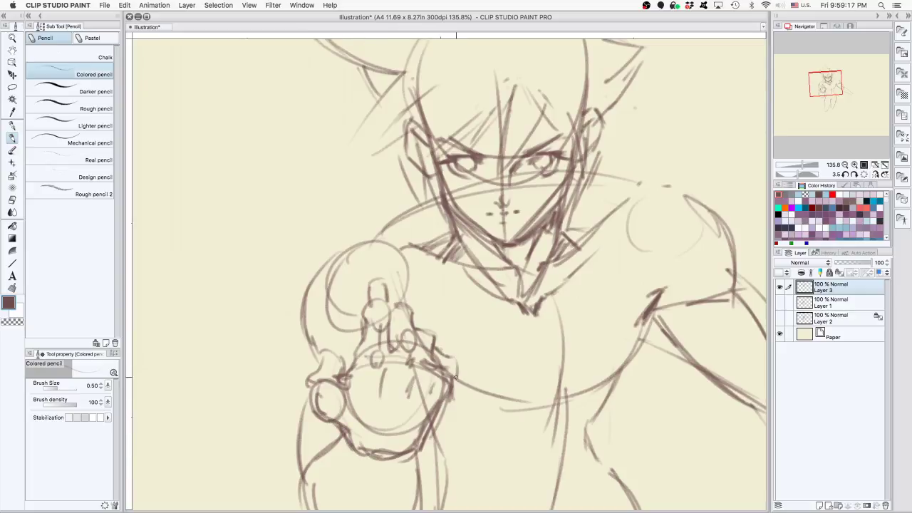
pyautogui.press('super+z')
pyautogui.moveTo(363, 348); pyautogui.dragTo(346, 373)
# Darken the foreshortened forearm's outline below the hand and define the thumb's contour
pyautogui.moveTo(548, 483); pyautogui.dragTo(535, 385)
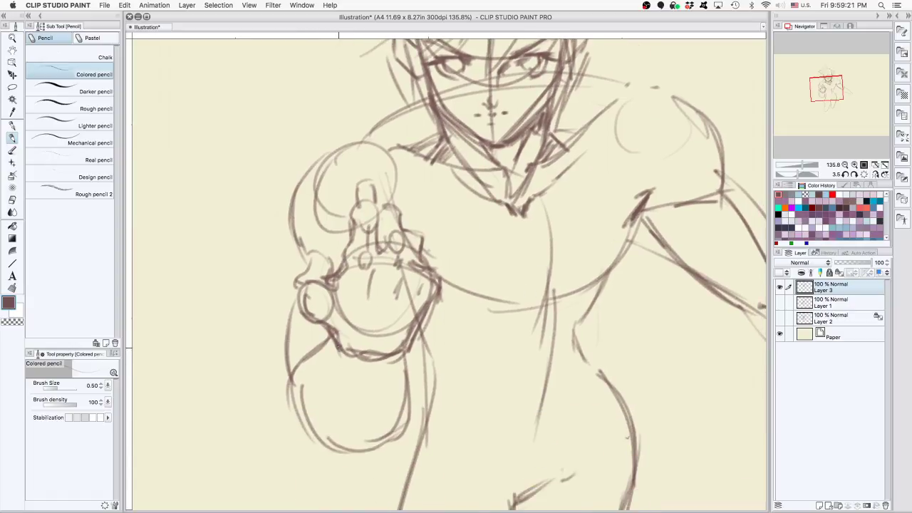
pyautogui.moveTo(398, 352); pyautogui.dragTo(388, 385)
pyautogui.moveTo(403, 355); pyautogui.dragTo(395, 386)
pyautogui.moveTo(298, 368)
pyautogui.mouseDown()
pyautogui.moveTo(290, 403)
pyautogui.moveTo(319, 449)
pyautogui.moveTo(364, 459)
pyautogui.moveTo(399, 433)
pyautogui.mouseUp()
pyautogui.moveTo(293, 355)
pyautogui.mouseDown()
pyautogui.moveTo(282, 310)
pyautogui.moveTo(295, 278)
pyautogui.moveTo(312, 250)
pyautogui.moveTo(330, 260)
pyautogui.moveTo(326, 271)
pyautogui.mouseUp()
pyautogui.moveTo(326, 262)
pyautogui.mouseDown()
pyautogui.moveTo(320, 289)
pyautogui.moveTo(318, 279)
pyautogui.moveTo(337, 281)
pyautogui.mouseUp()
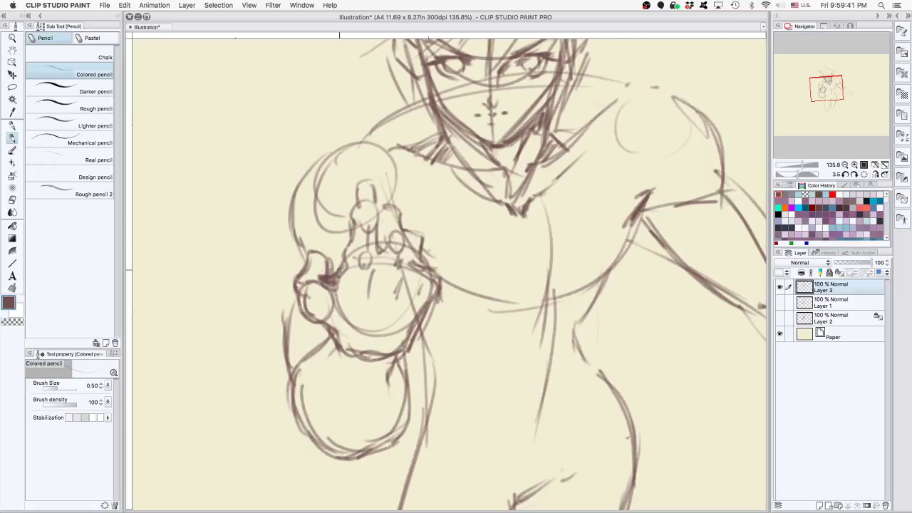
pyautogui.moveTo(284, 322); pyautogui.dragTo(296, 291)
# Darken the lower edge of both chest muscles from the right armpit and from the outstretched hand
pyautogui.moveTo(630, 218); pyautogui.dragTo(616, 259)
pyautogui.moveTo(621, 255); pyautogui.dragTo(591, 284)
pyautogui.moveTo(633, 221); pyautogui.dragTo(577, 289)
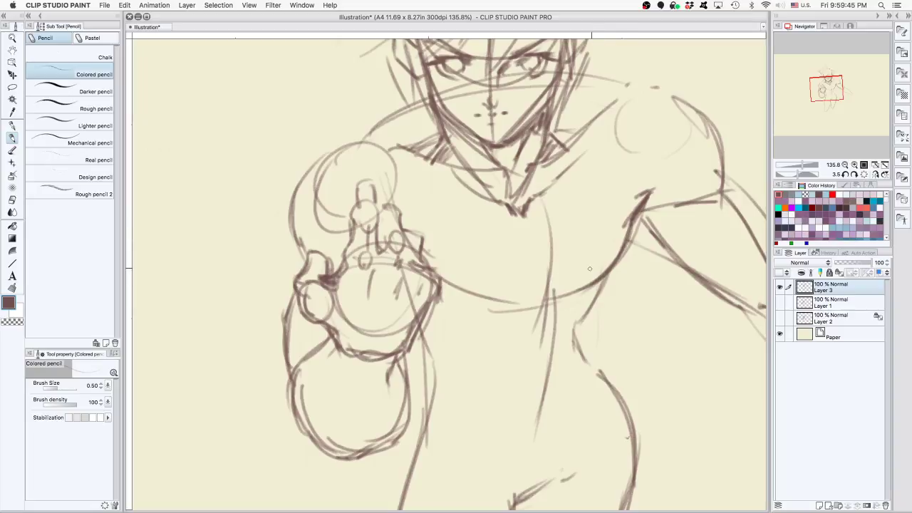
pyautogui.moveTo(616, 252); pyautogui.dragTo(581, 287)
pyautogui.moveTo(431, 302)
pyautogui.mouseDown()
pyautogui.moveTo(500, 302)
pyautogui.moveTo(434, 304)
pyautogui.moveTo(500, 292)
pyautogui.moveTo(465, 300)
pyautogui.moveTo(510, 300)
pyautogui.mouseUp()
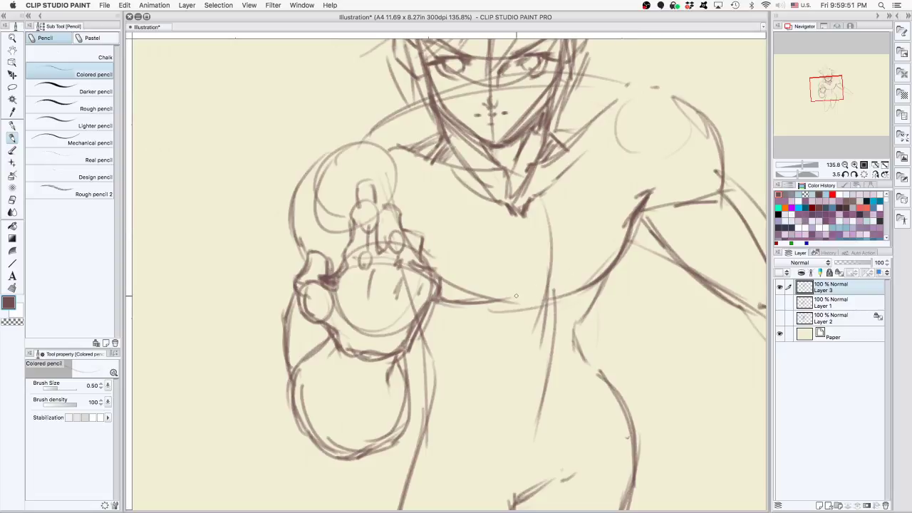
pyautogui.moveTo(506, 300)
pyautogui.mouseDown()
pyautogui.moveTo(536, 293)
pyautogui.moveTo(515, 289)
pyautogui.moveTo(527, 254)
pyautogui.moveTo(517, 296)
pyautogui.mouseUp()
pyautogui.press('super+z')
pyautogui.press('super+z')
pyautogui.press('super+z')
pyautogui.press('super+z')
# Draw the sternum lines between the chest muscles and the rib cage's arch below them
pyautogui.moveTo(521, 258); pyautogui.dragTo(510, 296)
pyautogui.moveTo(529, 257)
pyautogui.mouseDown()
pyautogui.moveTo(537, 307)
pyautogui.moveTo(542, 290)
pyautogui.moveTo(554, 294)
pyautogui.moveTo(530, 294)
pyautogui.mouseUp()
pyautogui.moveTo(571, 288)
pyautogui.mouseDown()
pyautogui.moveTo(547, 290)
pyautogui.moveTo(554, 308)
pyautogui.moveTo(531, 288)
pyautogui.moveTo(526, 358)
pyautogui.mouseUp()
pyautogui.moveTo(449, 366); pyautogui.dragTo(477, 349)
pyautogui.moveTo(473, 358); pyautogui.dragTo(509, 301)
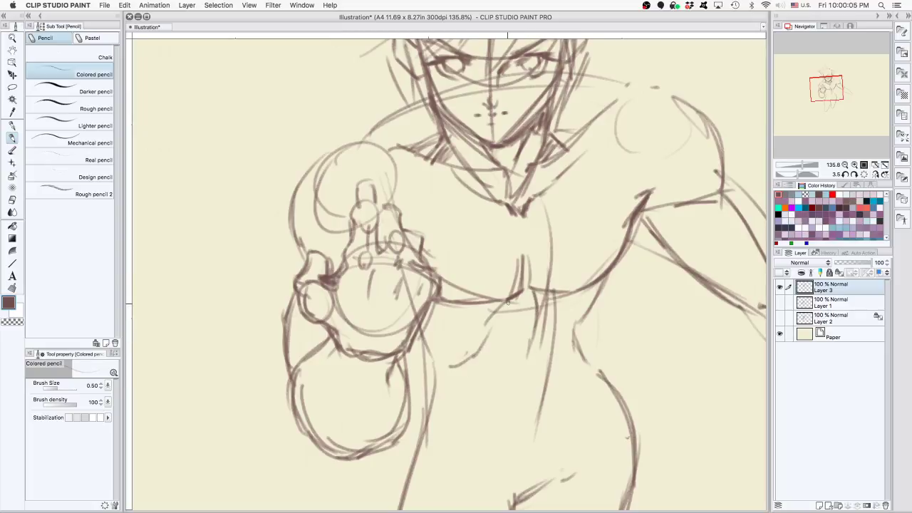
pyautogui.moveTo(480, 335); pyautogui.dragTo(509, 301)
pyautogui.moveTo(482, 327); pyautogui.dragTo(500, 304)
pyautogui.moveTo(473, 335); pyautogui.dragTo(483, 315)
# Redraw the torso's side contours from the ribs down to the waist on both sides
pyautogui.moveTo(608, 280); pyautogui.dragTo(586, 349)
pyautogui.moveTo(608, 299); pyautogui.dragTo(576, 354)
pyautogui.press('super+z')
pyautogui.press('super+z')
pyautogui.moveTo(599, 294); pyautogui.dragTo(574, 349)
pyautogui.moveTo(418, 336); pyautogui.dragTo(456, 371)
pyautogui.moveTo(421, 340); pyautogui.dragTo(460, 371)
pyautogui.moveTo(599, 285)
pyautogui.mouseDown()
pyautogui.moveTo(585, 320)
pyautogui.moveTo(629, 354)
pyautogui.mouseUp()
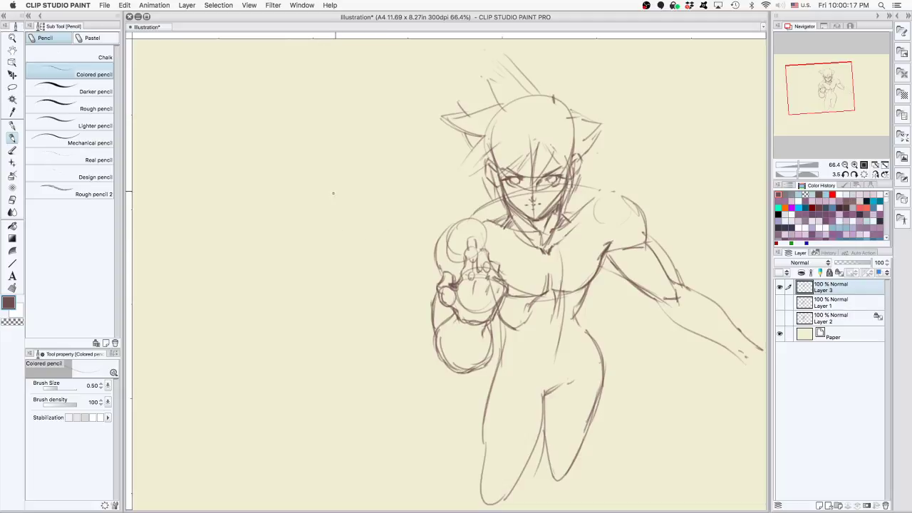
pyautogui.moveTo(339, 187); pyautogui.dragTo(341, 186)
pyautogui.moveTo(316, 222); pyautogui.dragTo(284, 287)
pyautogui.press('super+z')
pyautogui.moveTo(334, 206); pyautogui.dragTo(262, 302)
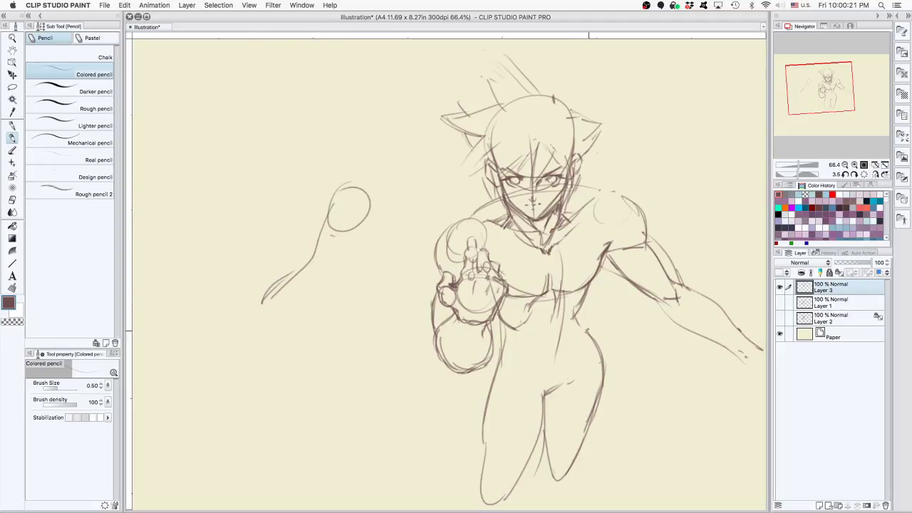
pyautogui.press('super+z')
pyautogui.press('super+z')
pyautogui.press('super+z')
pyautogui.press('super+z')
# Draw the center line of the lower abdomen curving down to the crotch
pyautogui.scroll(1, 594, 332)
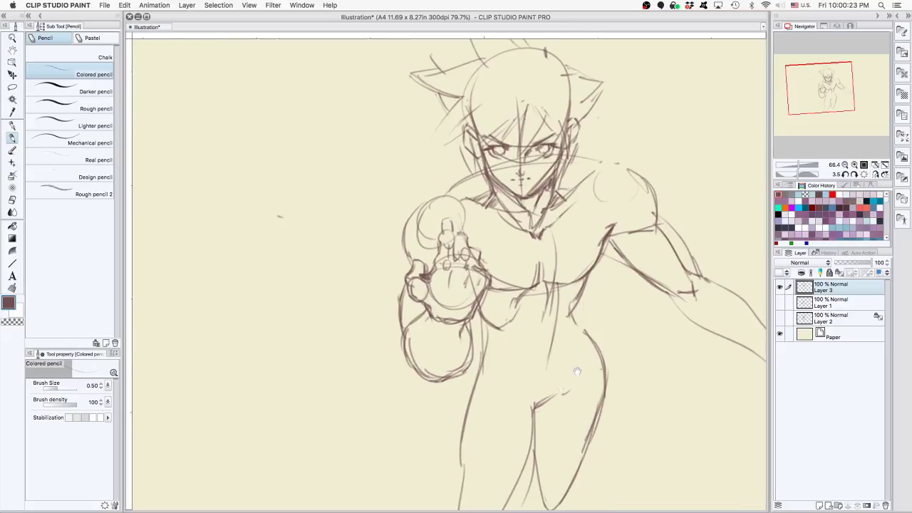
pyautogui.scroll(2, 479, 318)
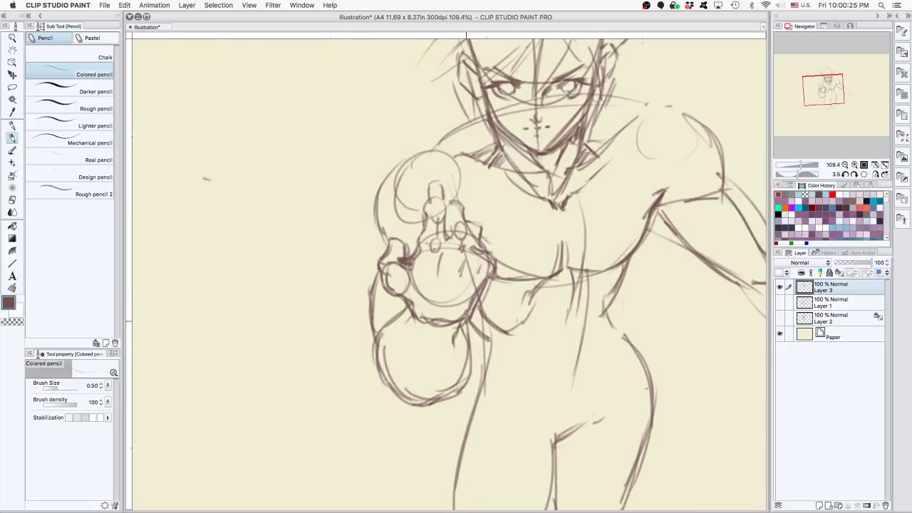
pyautogui.moveTo(582, 286)
pyautogui.mouseDown()
pyautogui.moveTo(581, 390)
pyautogui.moveTo(559, 445)
pyautogui.mouseUp()
pyautogui.moveTo(559, 443)
pyautogui.mouseDown()
pyautogui.moveTo(547, 381)
pyautogui.moveTo(558, 357)
pyautogui.mouseUp()
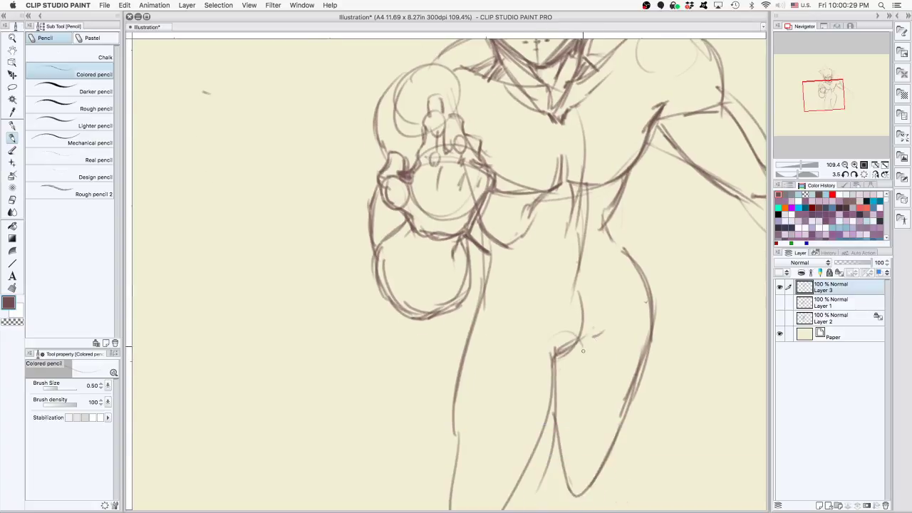
pyautogui.moveTo(570, 311)
pyautogui.mouseDown()
pyautogui.moveTo(565, 346)
pyautogui.moveTo(551, 333)
pyautogui.moveTo(585, 324)
pyautogui.mouseUp()
pyautogui.press('super+z')
pyautogui.press('super+z')
# Darken the waist contours on both sides and draw the pelvic line from the left hip down to the crotch
pyautogui.moveTo(490, 254); pyautogui.dragTo(484, 298)
pyautogui.moveTo(609, 218)
pyautogui.mouseDown()
pyautogui.moveTo(617, 279)
pyautogui.moveTo(612, 230)
pyautogui.moveTo(621, 261)
pyautogui.moveTo(617, 290)
pyautogui.mouseUp()
pyautogui.moveTo(496, 291)
pyautogui.mouseDown()
pyautogui.moveTo(524, 313)
pyautogui.moveTo(551, 362)
pyautogui.moveTo(560, 358)
pyautogui.mouseUp()
pyautogui.moveTo(495, 291); pyautogui.dragTo(467, 326)
pyautogui.moveTo(491, 269); pyautogui.dragTo(478, 293)
pyautogui.moveTo(488, 252); pyautogui.dragTo(481, 283)
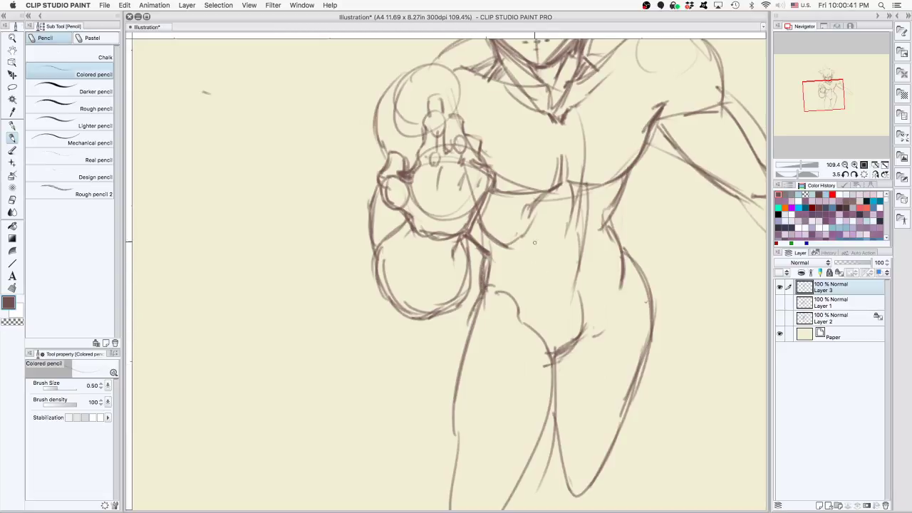
# Draw the pelvic curve from the right side of the waist down to the crotch
pyautogui.moveTo(605, 226)
pyautogui.mouseDown()
pyautogui.moveTo(616, 258)
pyautogui.moveTo(609, 310)
pyautogui.mouseUp()
pyautogui.moveTo(555, 371)
pyautogui.mouseDown()
pyautogui.moveTo(548, 367)
pyautogui.moveTo(577, 364)
pyautogui.moveTo(589, 348)
pyautogui.moveTo(583, 321)
pyautogui.moveTo(619, 297)
pyautogui.moveTo(573, 441)
pyautogui.mouseUp()
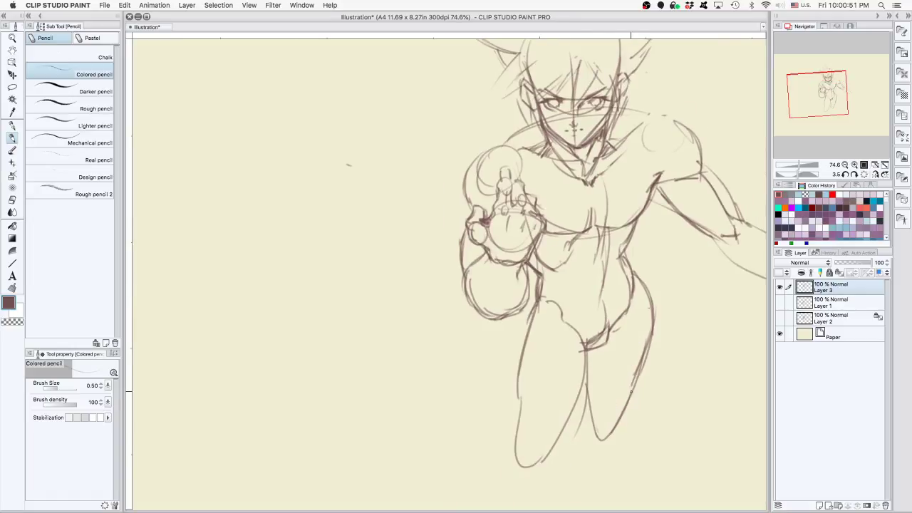
pyautogui.moveTo(612, 384); pyautogui.dragTo(522, 442)
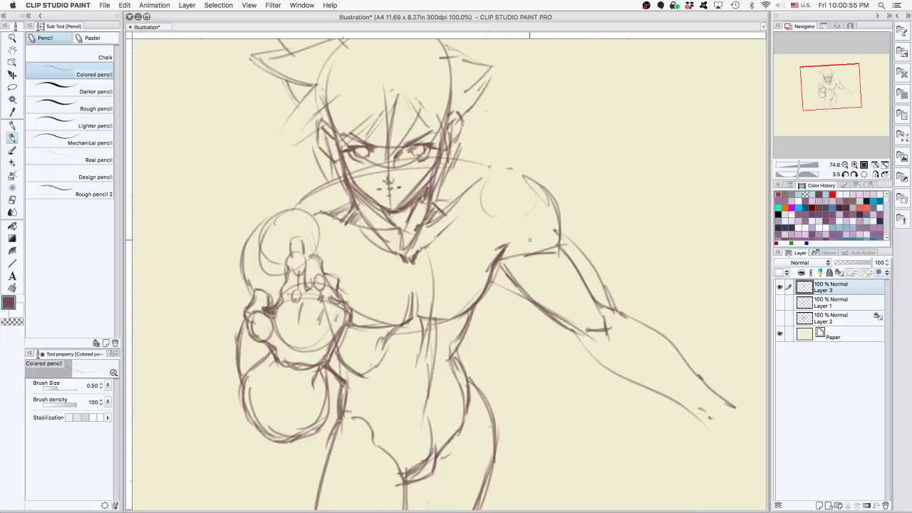
# Outline the extended arm's shoulder muscle curving into the armpit and shade the inner elbow crease
pyautogui.scroll(1, 507, 246)
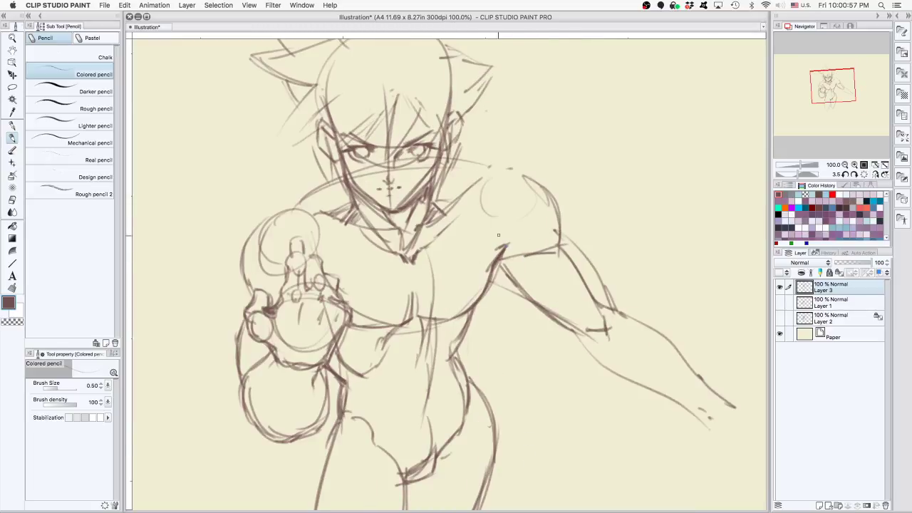
pyautogui.moveTo(505, 246)
pyautogui.mouseDown()
pyautogui.moveTo(457, 219)
pyautogui.moveTo(476, 188)
pyautogui.moveTo(536, 188)
pyautogui.moveTo(553, 235)
pyautogui.moveTo(550, 209)
pyautogui.mouseUp()
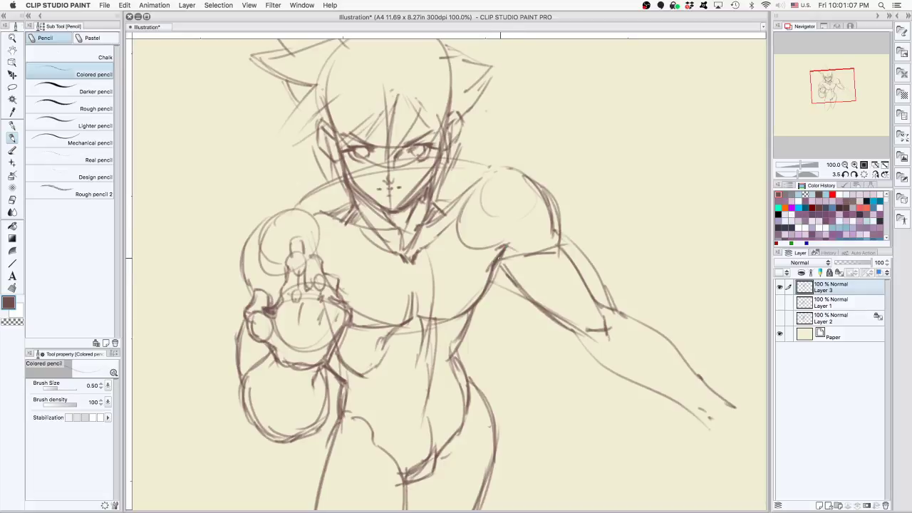
pyautogui.moveTo(499, 259)
pyautogui.mouseDown()
pyautogui.moveTo(518, 249)
pyautogui.moveTo(505, 258)
pyautogui.mouseUp()
pyautogui.moveTo(595, 319); pyautogui.dragTo(605, 329)
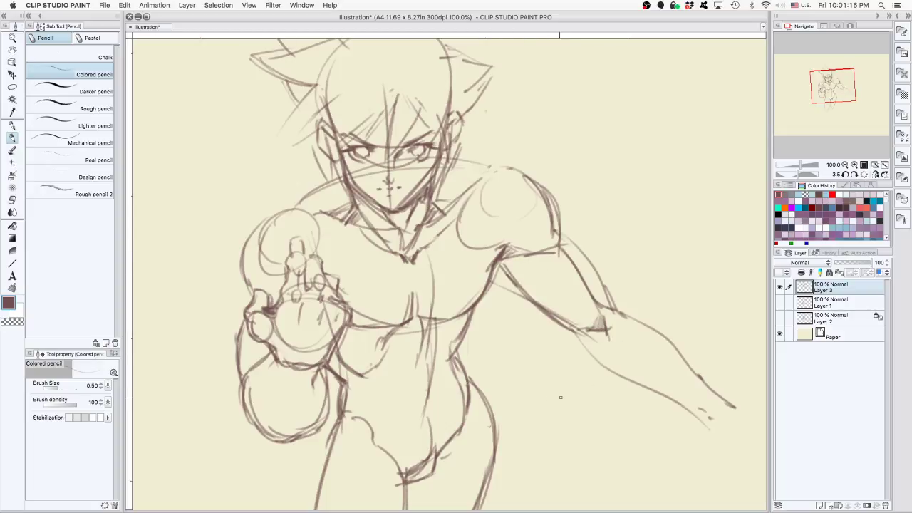
# Mark the armpit fold beside the foreshortened hand and draw the chest's vertical center line below the collarbones
pyautogui.moveTo(325, 274); pyautogui.dragTo(343, 251)
pyautogui.scroll(-5, 325, 235)
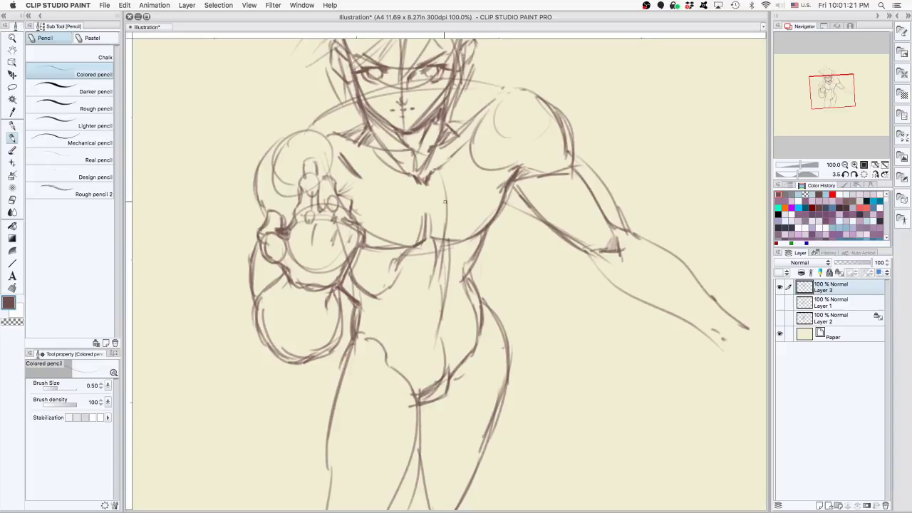
pyautogui.moveTo(425, 186); pyautogui.dragTo(426, 215)
pyautogui.press('super+z')
# Sketch the abdominal muscle contours above the navel and shade the waist on the extended arm's side
pyautogui.moveTo(388, 287); pyautogui.dragTo(400, 329)
pyautogui.moveTo(466, 278)
pyautogui.mouseDown()
pyautogui.moveTo(450, 302)
pyautogui.moveTo(457, 295)
pyautogui.moveTo(423, 310)
pyautogui.mouseUp()
pyautogui.moveTo(423, 304)
pyautogui.mouseDown()
pyautogui.moveTo(463, 295)
pyautogui.moveTo(449, 304)
pyautogui.moveTo(470, 316)
pyautogui.mouseUp()
pyautogui.moveTo(464, 284)
pyautogui.mouseDown()
pyautogui.moveTo(471, 314)
pyautogui.moveTo(469, 306)
pyautogui.moveTo(503, 335)
pyautogui.mouseUp()
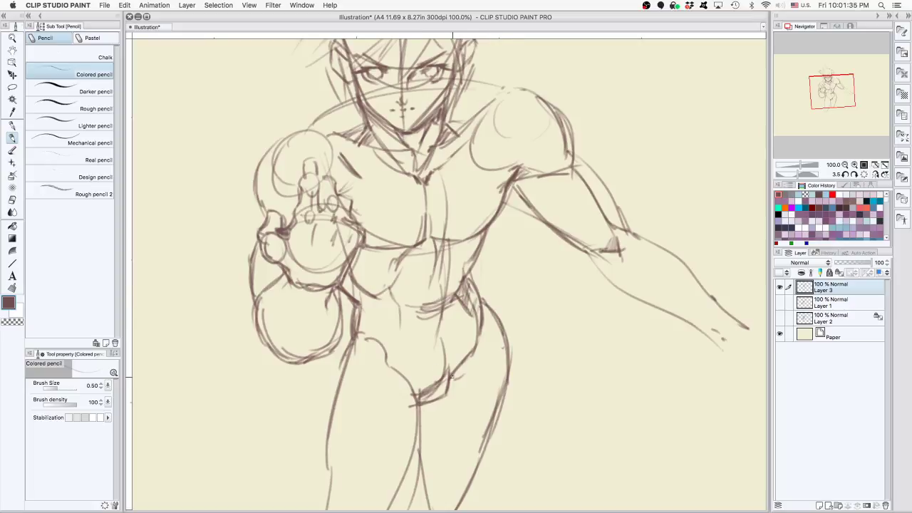
# Erase the rough lines at the crotch and redraw the pelvic curve from the crotch up toward the hip
pyautogui.press('e')
pyautogui.moveTo(439, 353); pyautogui.dragTo(450, 347)
pyautogui.press('p')
pyautogui.moveTo(417, 399)
pyautogui.mouseDown()
pyautogui.moveTo(444, 397)
pyautogui.moveTo(448, 365)
pyautogui.moveTo(468, 354)
pyautogui.mouseUp()
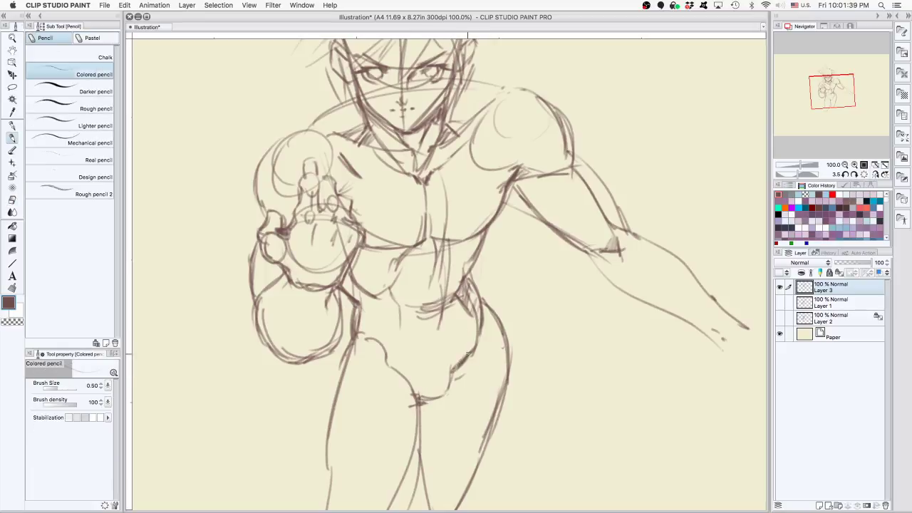
pyautogui.moveTo(363, 334)
pyautogui.mouseDown()
pyautogui.moveTo(391, 359)
pyautogui.moveTo(385, 383)
pyautogui.mouseUp()
pyautogui.moveTo(484, 357); pyautogui.dragTo(518, 277)
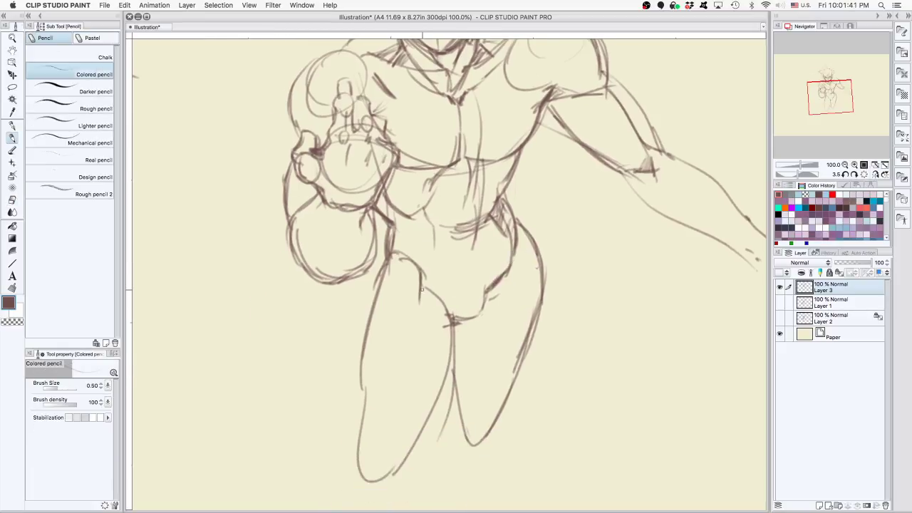
pyautogui.moveTo(428, 287); pyautogui.dragTo(415, 324)
pyautogui.press('super+z')
pyautogui.press('super+z')
pyautogui.press('super+z')
pyautogui.press('super+z')
# Draw the knee contour on the thigh below the foreshortened arm and the inner muscle line of the other thigh
pyautogui.moveTo(360, 358)
pyautogui.mouseDown()
pyautogui.moveTo(374, 432)
pyautogui.moveTo(416, 377)
pyautogui.mouseUp()
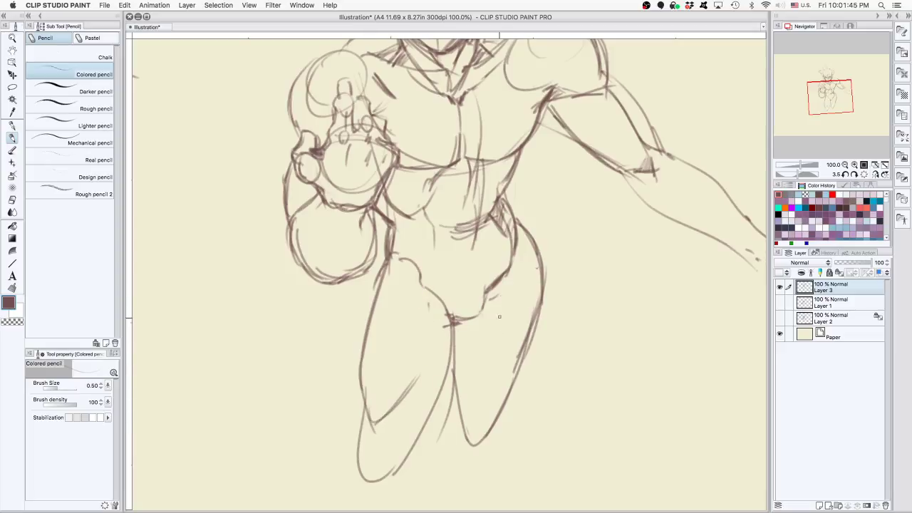
pyautogui.moveTo(515, 375)
pyautogui.mouseDown()
pyautogui.moveTo(500, 303)
pyautogui.moveTo(507, 265)
pyautogui.moveTo(493, 295)
pyautogui.mouseUp()
# Redraw the lower edge of the extended arm's shoulder muscle from the armpit to the outer arm
pyautogui.moveTo(580, 168); pyautogui.dragTo(537, 345)
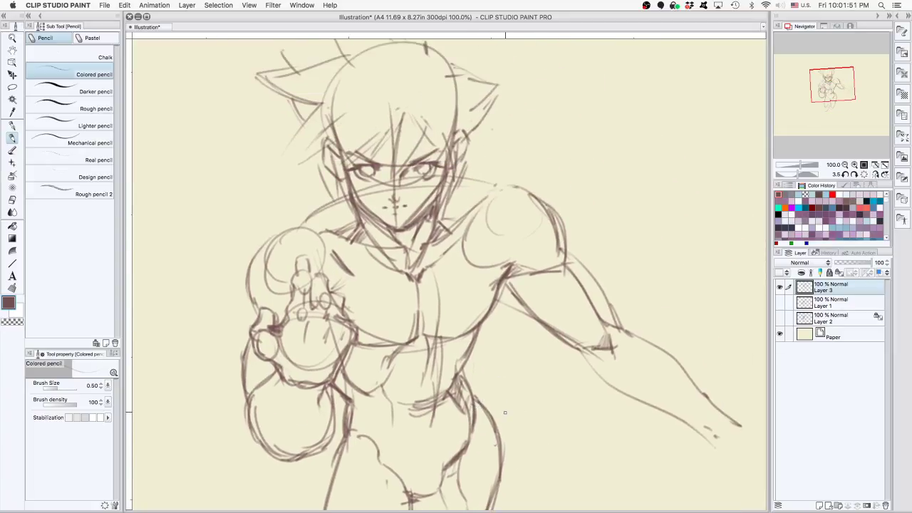
pyautogui.moveTo(620, 413)
pyautogui.mouseDown()
pyautogui.moveTo(541, 398)
pyautogui.moveTo(563, 408)
pyautogui.mouseUp()
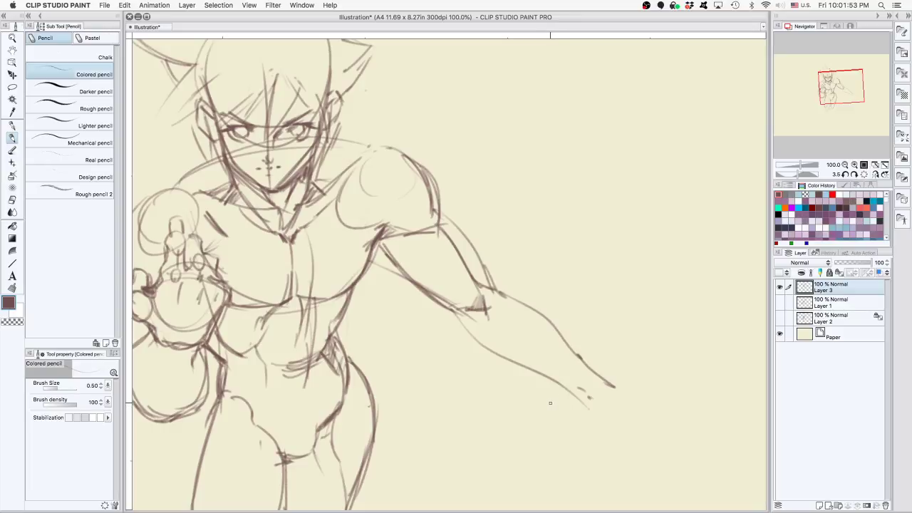
pyautogui.moveTo(507, 416); pyautogui.dragTo(591, 415)
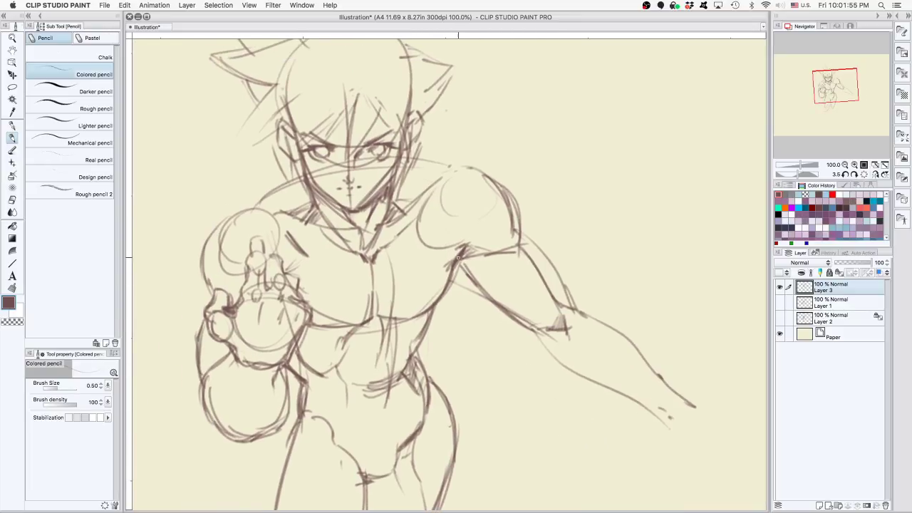
pyautogui.moveTo(470, 243); pyautogui.dragTo(492, 236)
pyautogui.press('super+z')
pyautogui.moveTo(508, 205)
pyautogui.mouseDown()
pyautogui.moveTo(482, 246)
pyautogui.moveTo(508, 229)
pyautogui.moveTo(464, 251)
pyautogui.moveTo(530, 257)
pyautogui.moveTo(534, 282)
pyautogui.mouseUp()
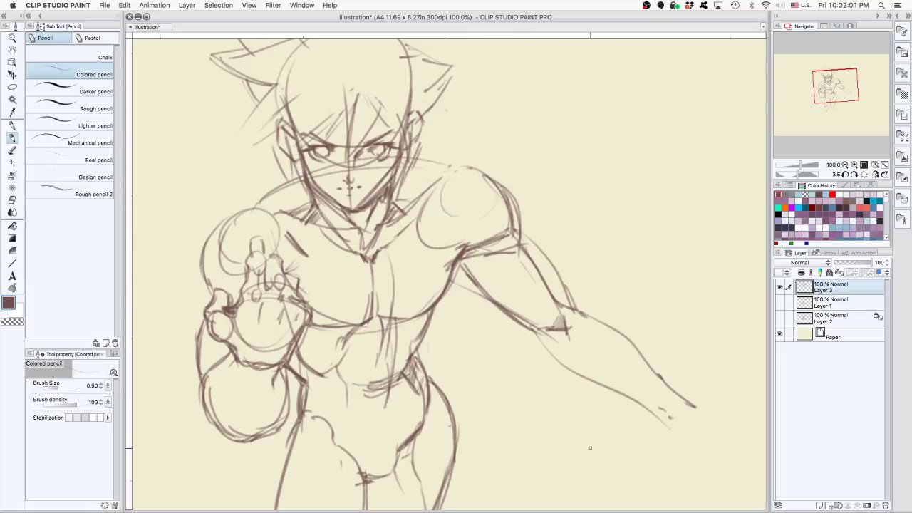
pyautogui.hotkey('ctrl', 'z')
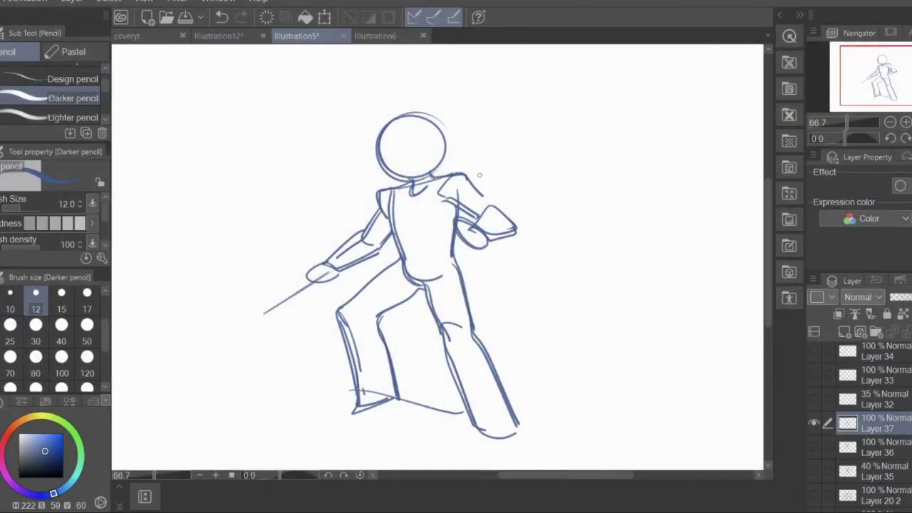
pyautogui.moveTo(480, 174); pyautogui.dragTo(497, 191)
pyautogui.moveTo(452, 163); pyautogui.dragTo(498, 189)
pyautogui.moveTo(481, 225); pyautogui.dragTo(530, 245)
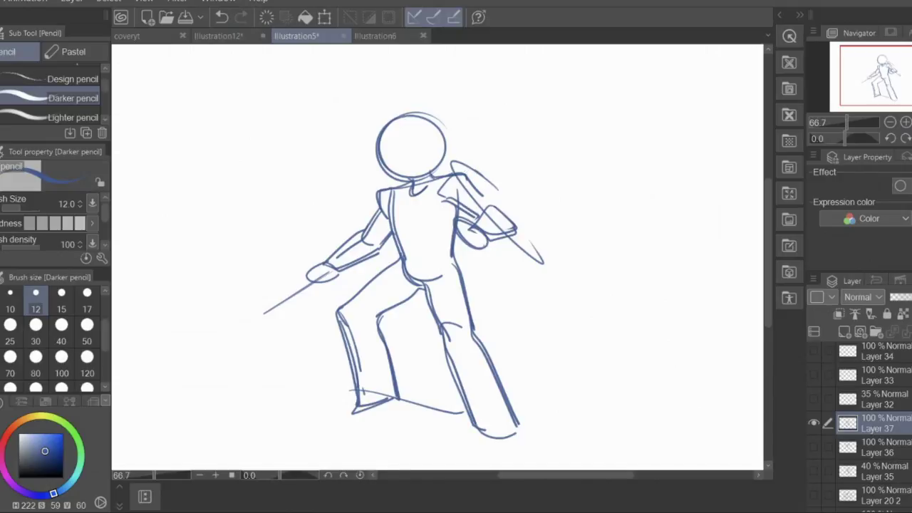
pyautogui.moveTo(450, 160); pyautogui.dragTo(535, 239)
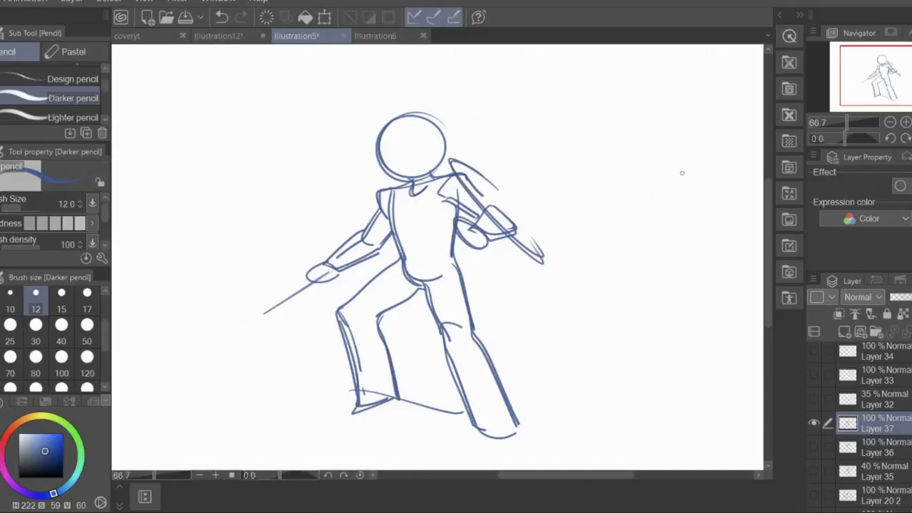
pyautogui.click(217, 17)
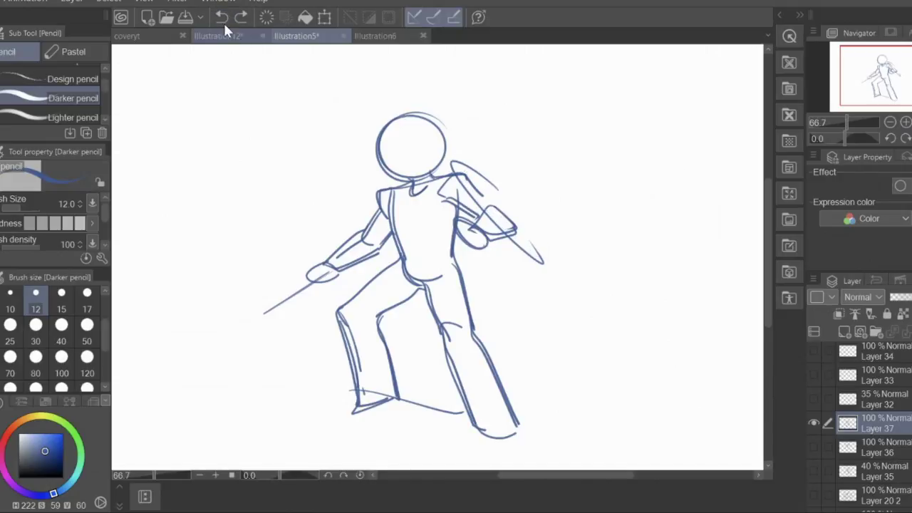
pyautogui.click(220, 19)
# Draw a steep tilted oval shield over the blue figure's bent forearm with the Darker pencil
pyautogui.moveTo(491, 183)
pyautogui.mouseDown()
pyautogui.moveTo(465, 158)
pyautogui.moveTo(524, 245)
pyautogui.mouseUp()
pyautogui.moveTo(484, 169)
pyautogui.mouseDown()
pyautogui.moveTo(462, 171)
pyautogui.moveTo(520, 273)
pyautogui.mouseUp()
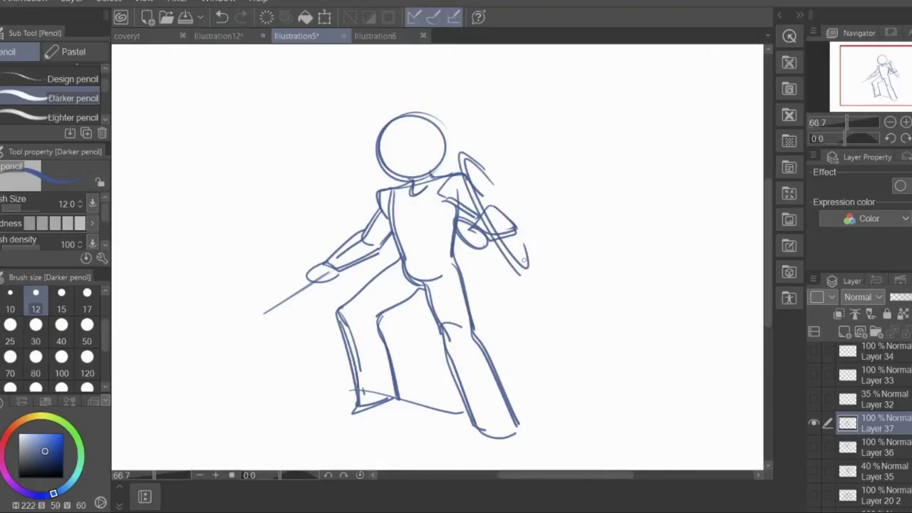
pyautogui.moveTo(516, 211); pyautogui.dragTo(515, 224)
# Darken the figure's thigh, head and torso outlines and extend the shield's lower edge downward
pyautogui.moveTo(381, 317)
pyautogui.mouseDown()
pyautogui.moveTo(377, 310)
pyautogui.moveTo(420, 286)
pyautogui.mouseUp()
pyautogui.moveTo(385, 130)
pyautogui.mouseDown()
pyautogui.moveTo(381, 144)
pyautogui.moveTo(396, 171)
pyautogui.moveTo(380, 134)
pyautogui.moveTo(411, 114)
pyautogui.moveTo(436, 128)
pyautogui.moveTo(442, 146)
pyautogui.moveTo(430, 164)
pyautogui.mouseUp()
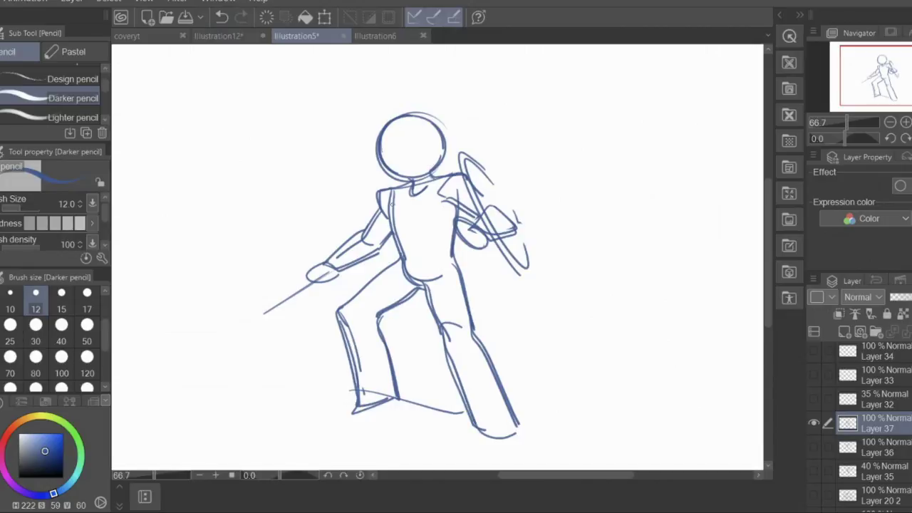
pyautogui.moveTo(392, 198); pyautogui.dragTo(405, 261)
pyautogui.moveTo(472, 201); pyautogui.dragTo(535, 289)
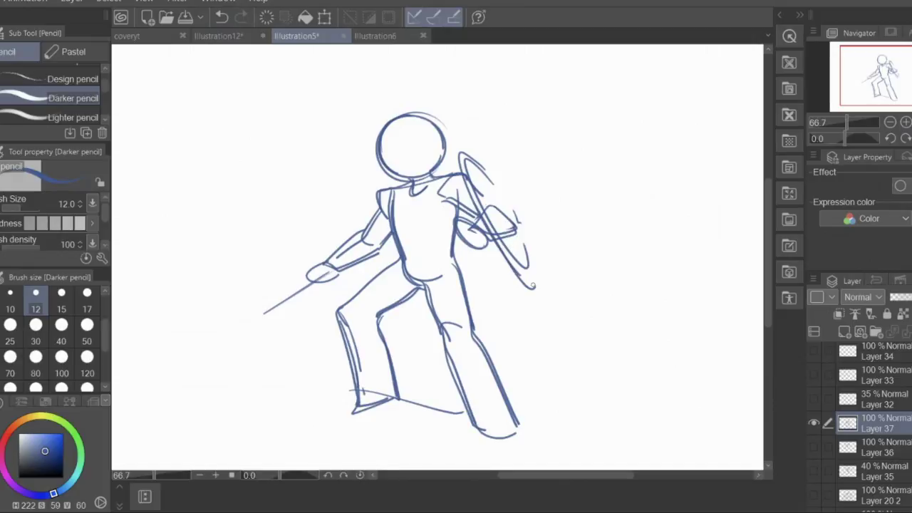
pyautogui.moveTo(493, 240); pyautogui.dragTo(535, 279)
# Draw a curved eye line and a vertical center line as face guides on the blue figure's head
pyautogui.moveTo(385, 152); pyautogui.dragTo(428, 153)
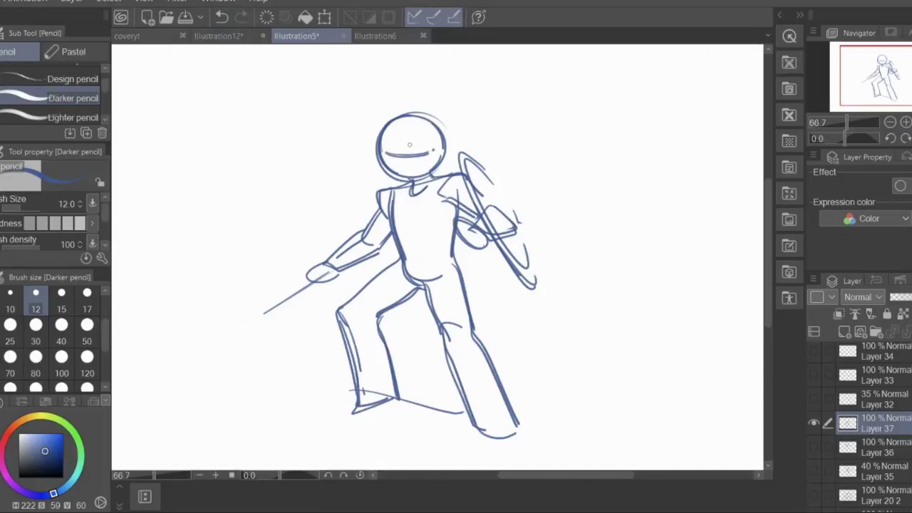
pyautogui.moveTo(404, 129); pyautogui.dragTo(407, 168)
pyautogui.moveTo(406, 127); pyautogui.dragTo(411, 174)
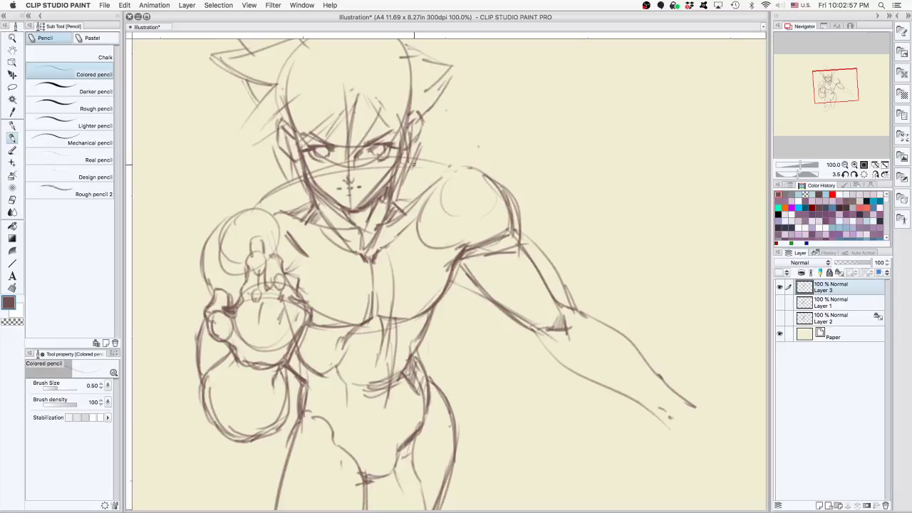
# Strengthen the trapezius slopes from the neck to the shoulders on the Colored pencil figure
pyautogui.moveTo(412, 165); pyautogui.dragTo(440, 176)
pyautogui.moveTo(468, 205); pyautogui.dragTo(395, 200)
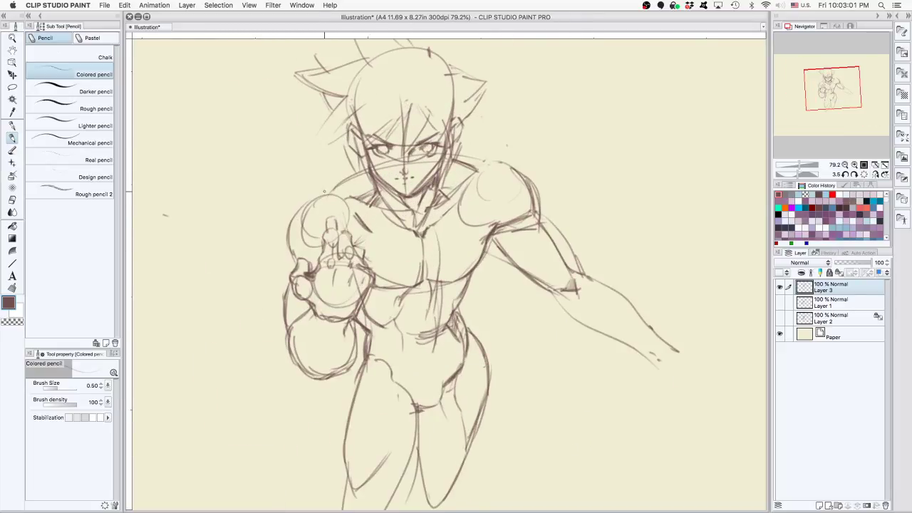
pyautogui.moveTo(324, 191); pyautogui.dragTo(361, 172)
pyautogui.press('Tab')
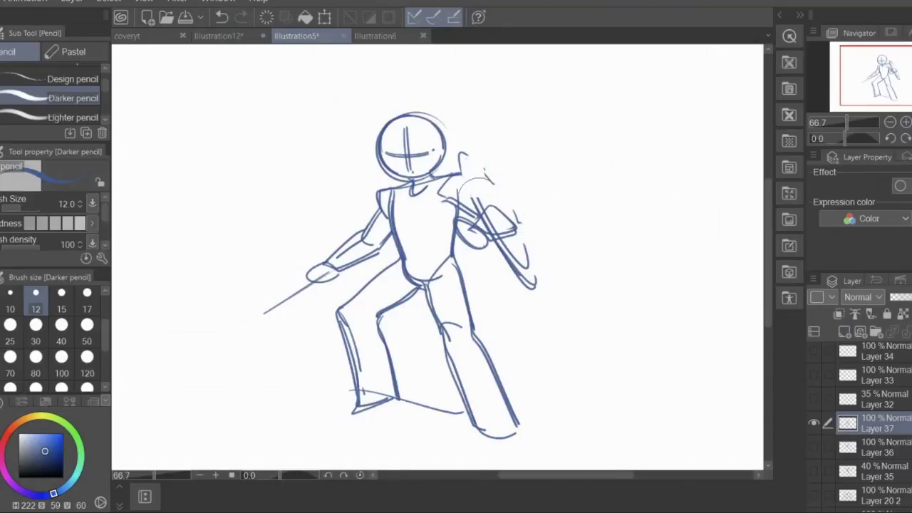
# Erase both arms with the shield and sword from the blue figure and redraw the rounded shield-side shoulder
pyautogui.moveTo(498, 199); pyautogui.dragTo(512, 256)
pyautogui.moveTo(491, 228); pyautogui.dragTo(473, 188)
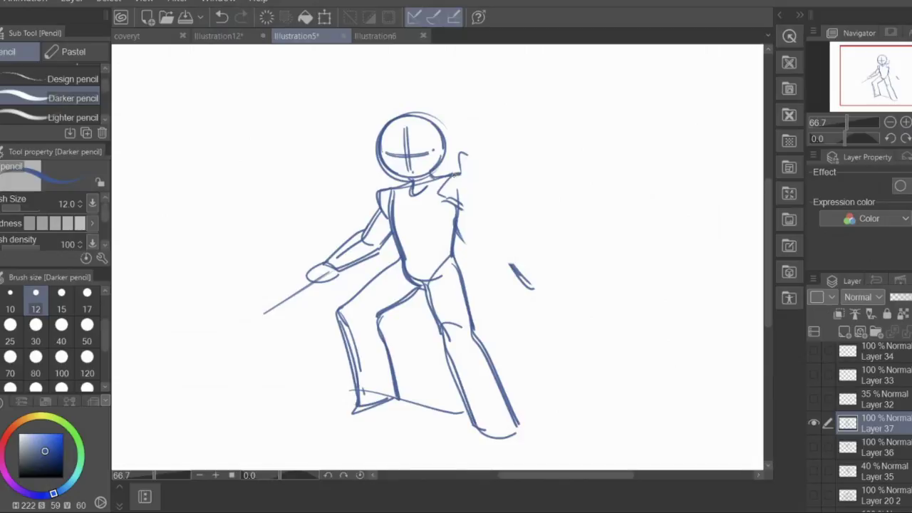
pyautogui.moveTo(451, 176)
pyautogui.mouseDown()
pyautogui.moveTo(467, 191)
pyautogui.moveTo(465, 203)
pyautogui.mouseUp()
pyautogui.moveTo(368, 236)
pyautogui.mouseDown()
pyautogui.moveTo(302, 289)
pyautogui.moveTo(368, 240)
pyautogui.mouseUp()
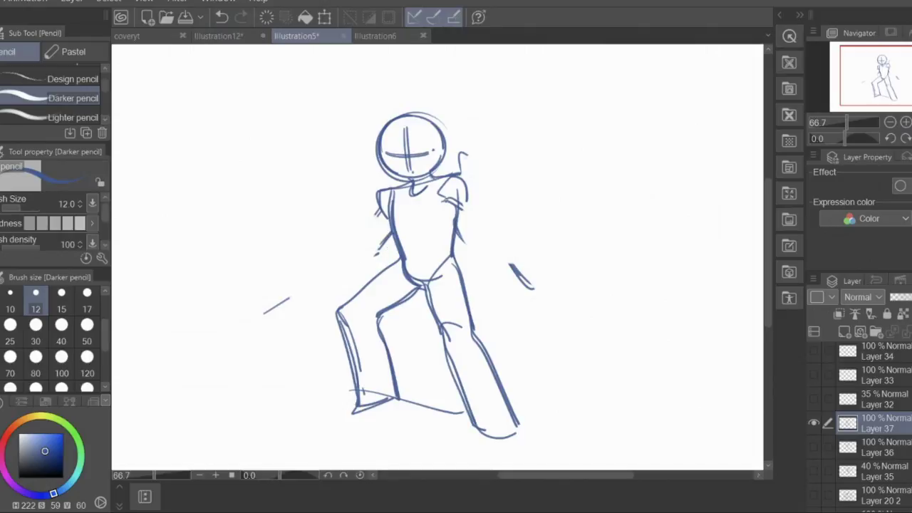
# Draw a lowered arm along the torso with an oval hand at the hip, holding a sword line that rises outward
pyautogui.moveTo(445, 202)
pyautogui.mouseDown()
pyautogui.moveTo(440, 250)
pyautogui.moveTo(461, 241)
pyautogui.moveTo(450, 241)
pyautogui.moveTo(463, 226)
pyautogui.moveTo(460, 242)
pyautogui.moveTo(436, 255)
pyautogui.moveTo(450, 244)
pyautogui.moveTo(439, 271)
pyautogui.mouseUp()
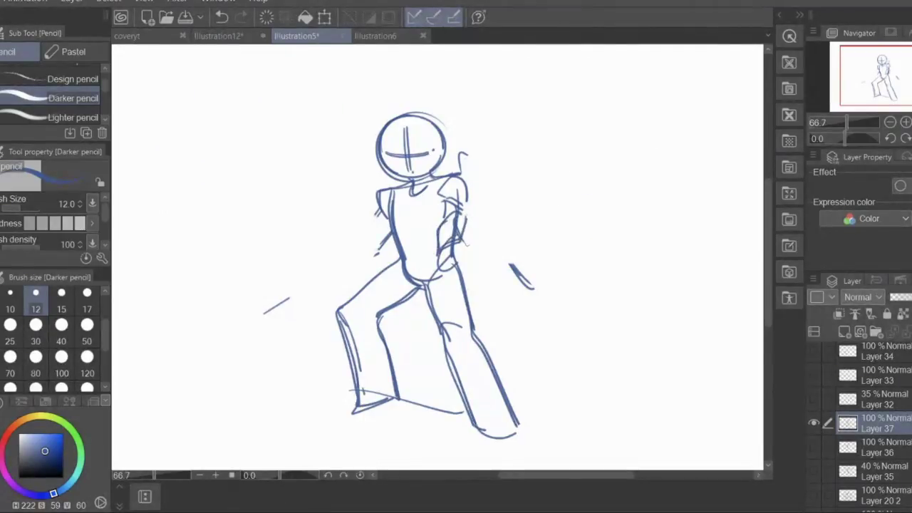
pyautogui.moveTo(461, 236); pyautogui.dragTo(450, 266)
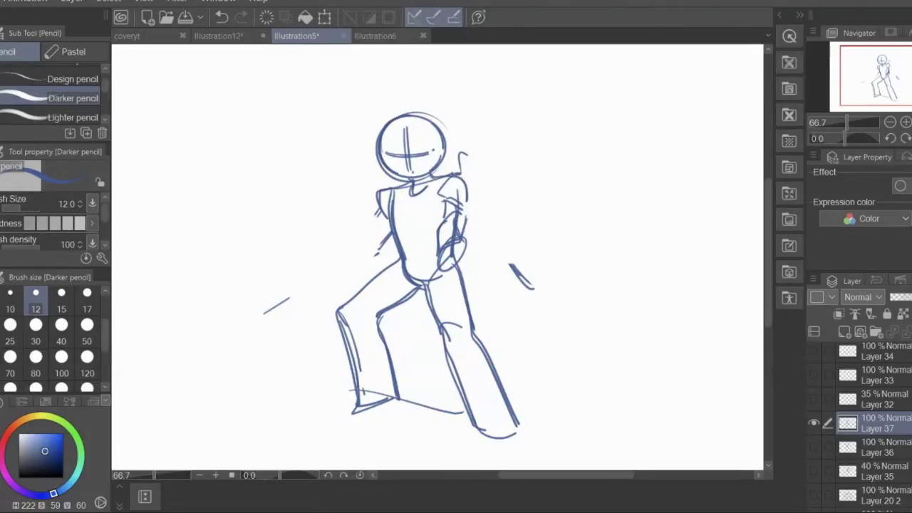
pyautogui.moveTo(453, 172)
pyautogui.mouseDown()
pyautogui.moveTo(466, 202)
pyautogui.moveTo(442, 222)
pyautogui.mouseUp()
pyautogui.moveTo(388, 191)
pyautogui.mouseDown()
pyautogui.moveTo(379, 220)
pyautogui.moveTo(415, 180)
pyautogui.mouseUp()
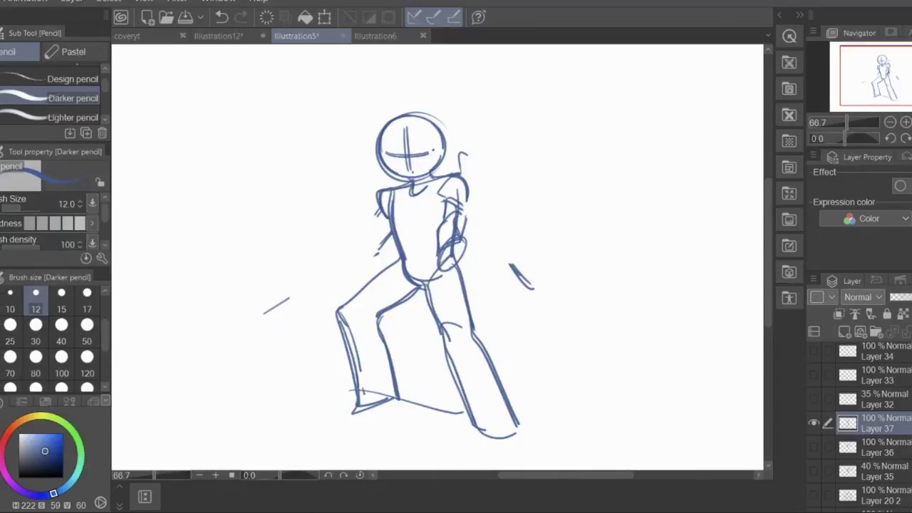
pyautogui.moveTo(436, 268); pyautogui.dragTo(528, 172)
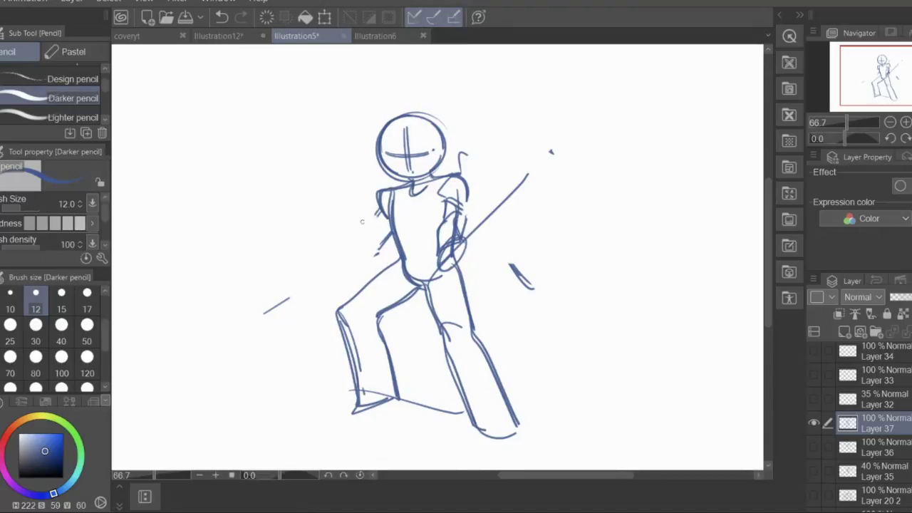
# Sketch the opposite arm raised forward with an oval fist and reinforce the contours of the sword arm
pyautogui.moveTo(363, 221)
pyautogui.mouseDown()
pyautogui.moveTo(349, 227)
pyautogui.moveTo(370, 230)
pyautogui.moveTo(369, 220)
pyautogui.mouseUp()
pyautogui.moveTo(376, 197); pyautogui.dragTo(349, 225)
pyautogui.click(222, 16)
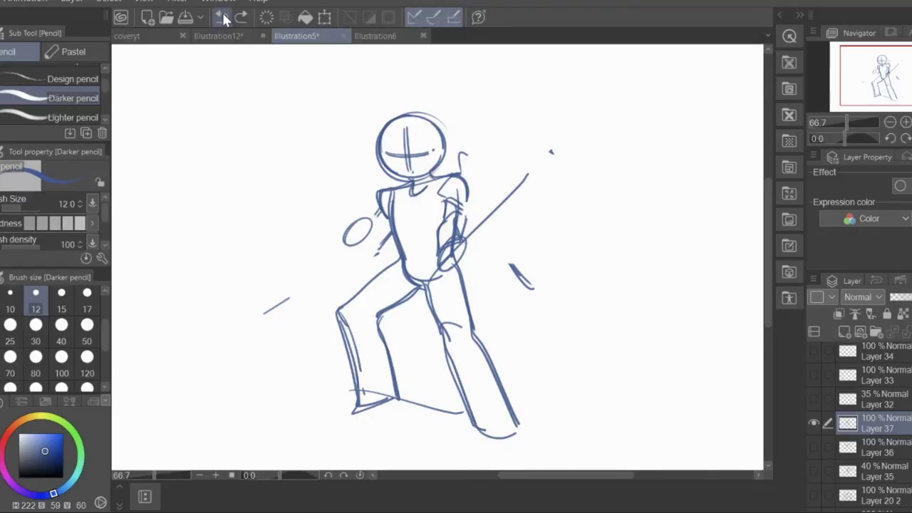
pyautogui.moveTo(379, 201)
pyautogui.mouseDown()
pyautogui.moveTo(357, 221)
pyautogui.moveTo(373, 220)
pyautogui.moveTo(362, 239)
pyautogui.moveTo(359, 229)
pyautogui.moveTo(369, 243)
pyautogui.mouseUp()
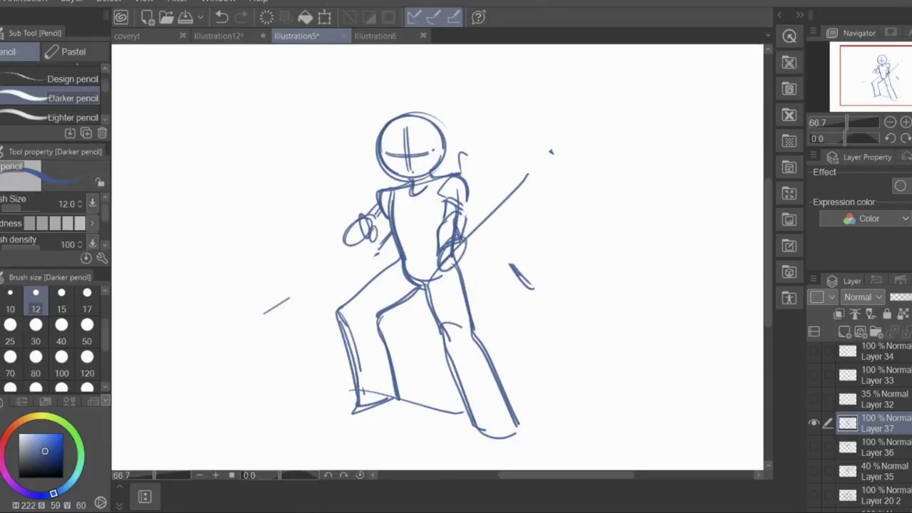
pyautogui.moveTo(447, 217)
pyautogui.mouseDown()
pyautogui.moveTo(435, 262)
pyautogui.moveTo(464, 219)
pyautogui.moveTo(463, 231)
pyautogui.moveTo(465, 206)
pyautogui.moveTo(452, 195)
pyautogui.moveTo(443, 220)
pyautogui.mouseUp()
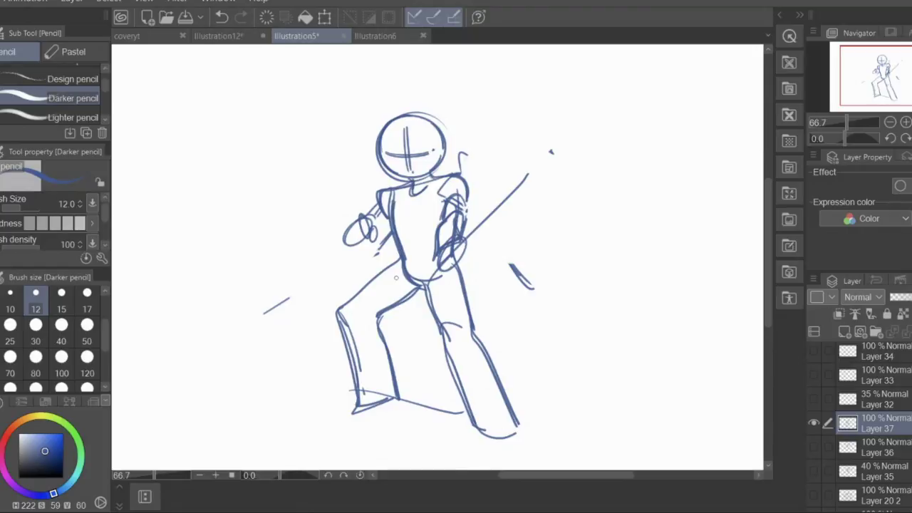
pyautogui.moveTo(377, 195)
pyautogui.mouseDown()
pyautogui.moveTo(344, 217)
pyautogui.moveTo(346, 230)
pyautogui.moveTo(367, 215)
pyautogui.mouseUp()
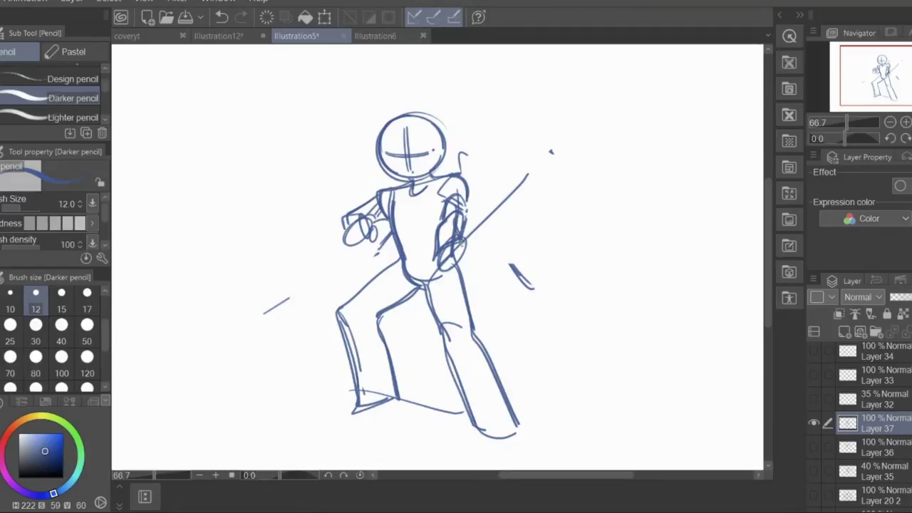
# Rework the sword hand at the hip and draw the sword with two long blade lines and a handle
pyautogui.moveTo(456, 241)
pyautogui.mouseDown()
pyautogui.moveTo(457, 267)
pyautogui.moveTo(465, 267)
pyautogui.mouseUp()
pyautogui.moveTo(466, 244); pyautogui.dragTo(571, 178)
pyautogui.moveTo(464, 244); pyautogui.dragTo(575, 151)
pyautogui.moveTo(437, 265); pyautogui.dragTo(406, 295)
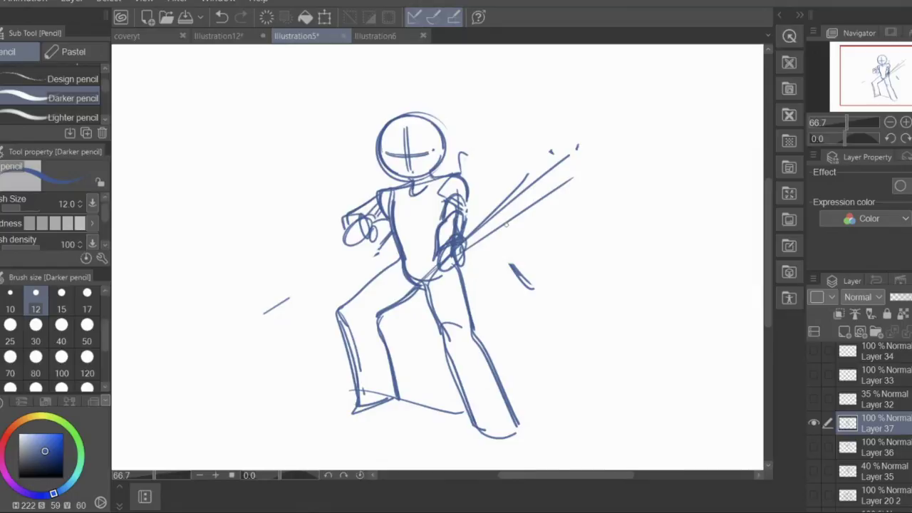
# Try erasing the blue figure's raised forward arm and hand beside the torso
pyautogui.moveTo(394, 228)
pyautogui.mouseDown()
pyautogui.moveTo(422, 254)
pyautogui.moveTo(433, 248)
pyautogui.mouseUp()
pyautogui.moveTo(362, 185)
pyautogui.mouseDown()
pyautogui.moveTo(363, 229)
pyautogui.moveTo(353, 236)
pyautogui.moveTo(361, 208)
pyautogui.moveTo(375, 239)
pyautogui.mouseUp()
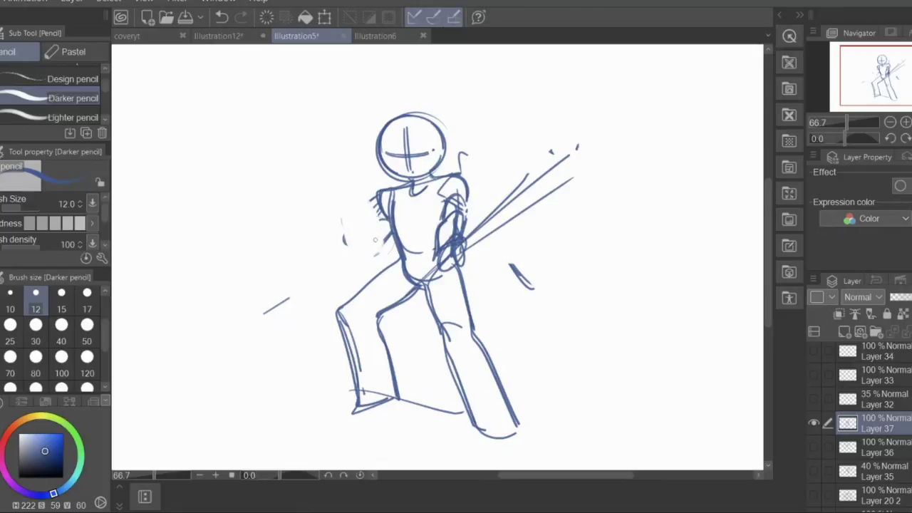
pyautogui.click(221, 17)
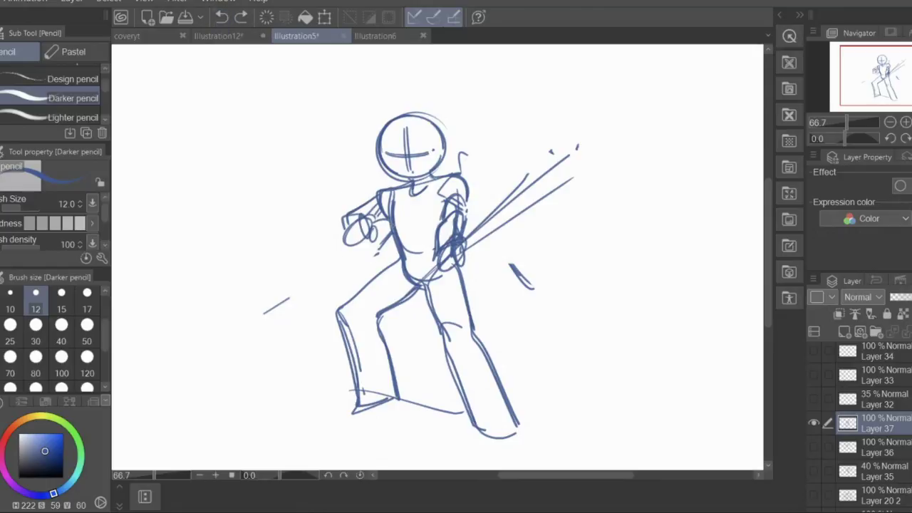
# Erase the upper contour of the raised forearm and draw rounded knee shapes on both legs
pyautogui.moveTo(341, 215)
pyautogui.mouseDown()
pyautogui.moveTo(365, 201)
pyautogui.moveTo(355, 207)
pyautogui.mouseUp()
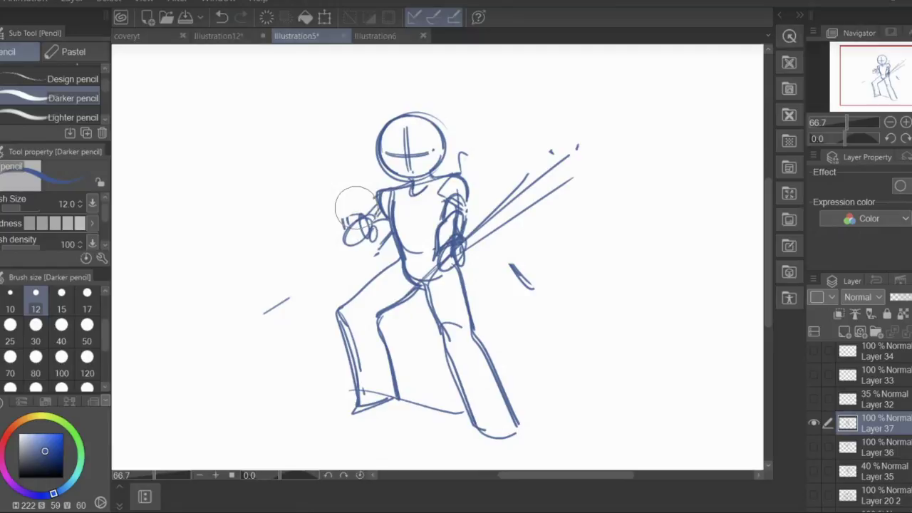
pyautogui.moveTo(383, 313)
pyautogui.mouseDown()
pyautogui.moveTo(377, 335)
pyautogui.moveTo(399, 397)
pyautogui.mouseUp()
pyautogui.moveTo(420, 281)
pyautogui.mouseDown()
pyautogui.moveTo(452, 354)
pyautogui.moveTo(459, 332)
pyautogui.moveTo(446, 343)
pyautogui.moveTo(475, 336)
pyautogui.mouseUp()
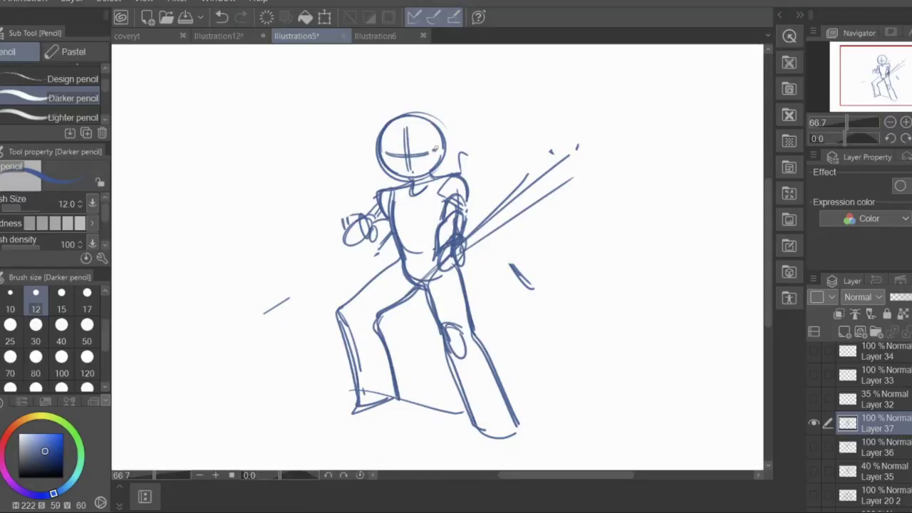
# Add short vertical eye marks on the face guide and sketch a curved collar around the neck
pyautogui.moveTo(396, 143)
pyautogui.mouseDown()
pyautogui.moveTo(396, 165)
pyautogui.moveTo(422, 164)
pyautogui.mouseUp()
pyautogui.moveTo(391, 175)
pyautogui.mouseDown()
pyautogui.moveTo(393, 184)
pyautogui.moveTo(443, 186)
pyautogui.mouseUp()
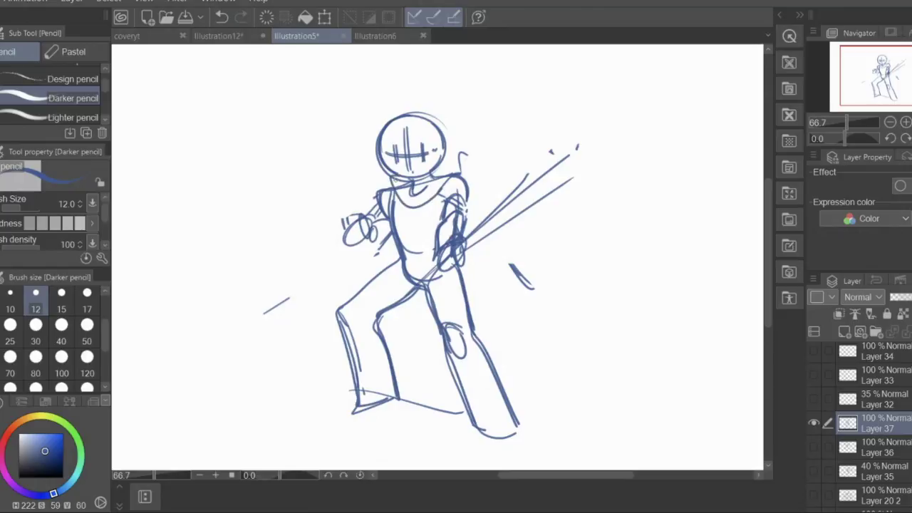
pyautogui.moveTo(388, 174)
pyautogui.mouseDown()
pyautogui.moveTo(399, 202)
pyautogui.moveTo(416, 208)
pyautogui.moveTo(449, 166)
pyautogui.mouseUp()
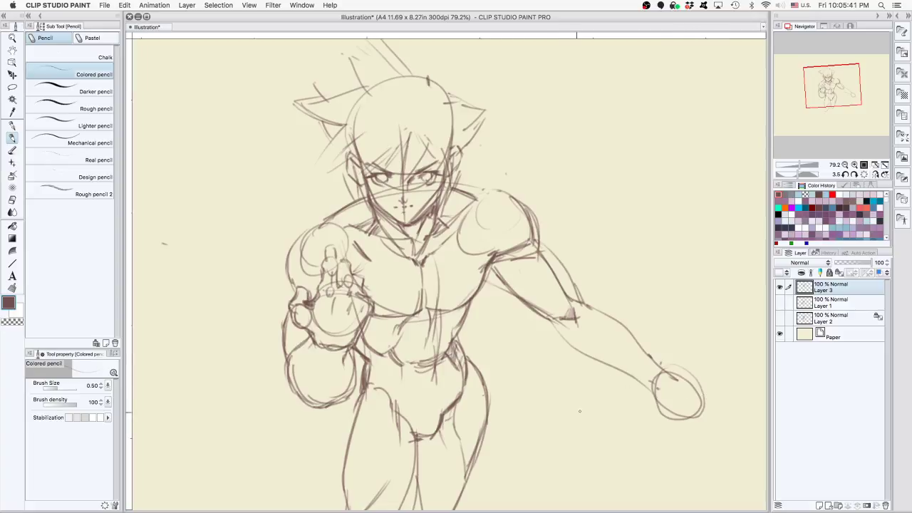
# On the Colored pencil figure, try long diagonal guide lines beside the raised-hand shoulder and from the torso past the outstretched arm
pyautogui.moveTo(673, 393); pyautogui.dragTo(490, 465)
pyautogui.press('super+z')
pyautogui.moveTo(274, 163); pyautogui.dragTo(335, 208)
pyautogui.moveTo(464, 306); pyautogui.dragTo(619, 442)
pyautogui.moveTo(484, 296)
pyautogui.mouseDown()
pyautogui.moveTo(644, 435)
pyautogui.moveTo(501, 305)
pyautogui.moveTo(644, 408)
pyautogui.mouseUp()
pyautogui.press('super+z')
pyautogui.press('super+z')
pyautogui.press('super+z')
pyautogui.press('super+z')
# Try one long line from the hair down to the outstretched hand and another beside the opposite side of the head
pyautogui.moveTo(471, 132); pyautogui.dragTo(688, 373)
pyautogui.moveTo(278, 130); pyautogui.dragTo(348, 202)
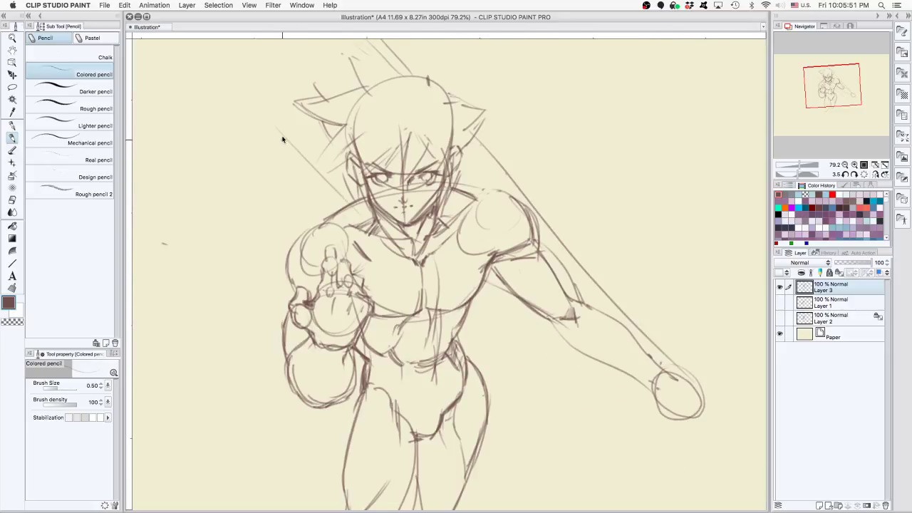
pyautogui.press('super+z')
pyautogui.press('super+z')
# Try a shallower set of diagonal guide lines through both shoulders, along the extended arm and below it
pyautogui.moveTo(279, 169); pyautogui.dragTo(381, 242)
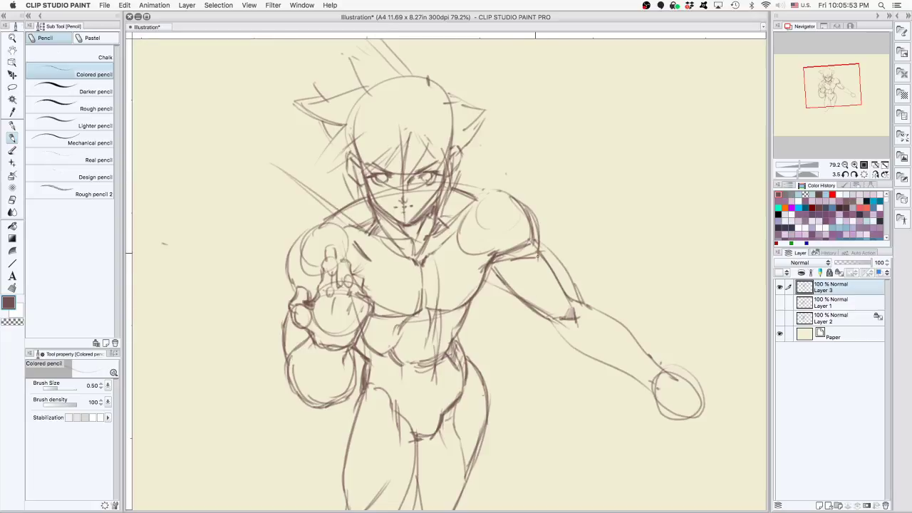
pyautogui.moveTo(478, 160); pyautogui.dragTo(594, 272)
pyautogui.press('super+z')
pyautogui.moveTo(492, 190); pyautogui.dragTo(671, 341)
pyautogui.moveTo(473, 310); pyautogui.dragTo(638, 438)
pyautogui.press('super+z')
pyautogui.press('super+z')
pyautogui.press('super+z')
pyautogui.press('super+z')
pyautogui.press('super+z')
# Try a set of long diagonal lines sloping from the outstretched hand toward the legs, joined by an edge beneath the hand
pyautogui.moveTo(582, 375); pyautogui.dragTo(597, 289)
pyautogui.moveTo(656, 293); pyautogui.dragTo(453, 436)
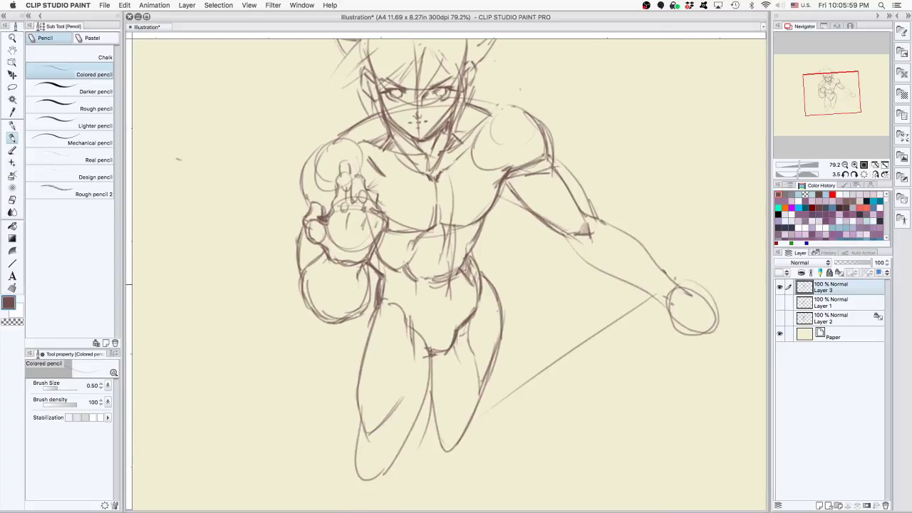
pyautogui.moveTo(652, 297); pyautogui.dragTo(543, 380)
pyautogui.moveTo(717, 363)
pyautogui.mouseDown()
pyautogui.moveTo(641, 424)
pyautogui.moveTo(532, 480)
pyautogui.mouseUp()
pyautogui.press('super+z')
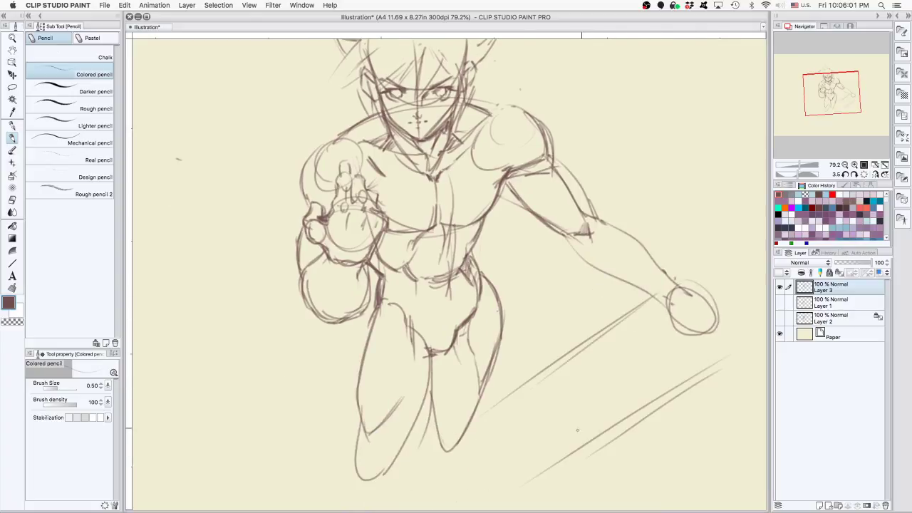
pyautogui.moveTo(698, 340); pyautogui.dragTo(511, 469)
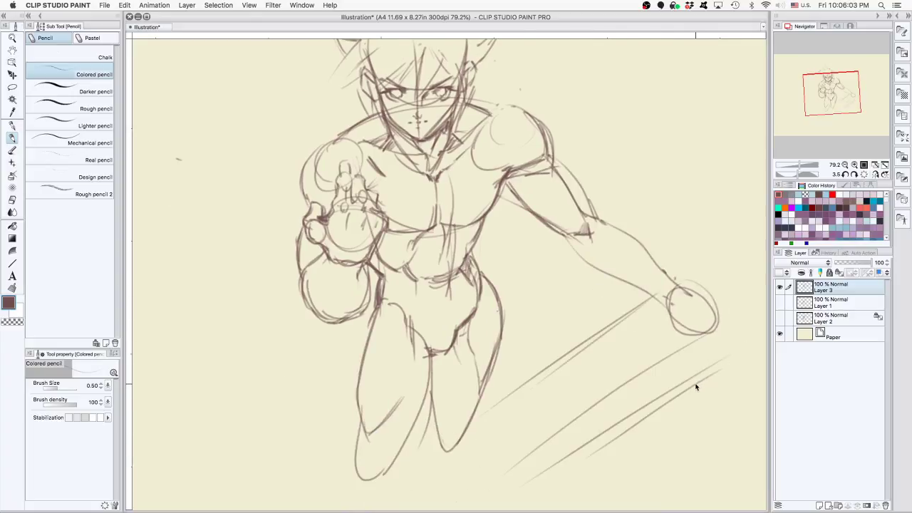
pyautogui.moveTo(656, 288); pyautogui.dragTo(715, 373)
pyautogui.scroll(-1, 653, 374)
pyautogui.moveTo(645, 388); pyautogui.dragTo(640, 399)
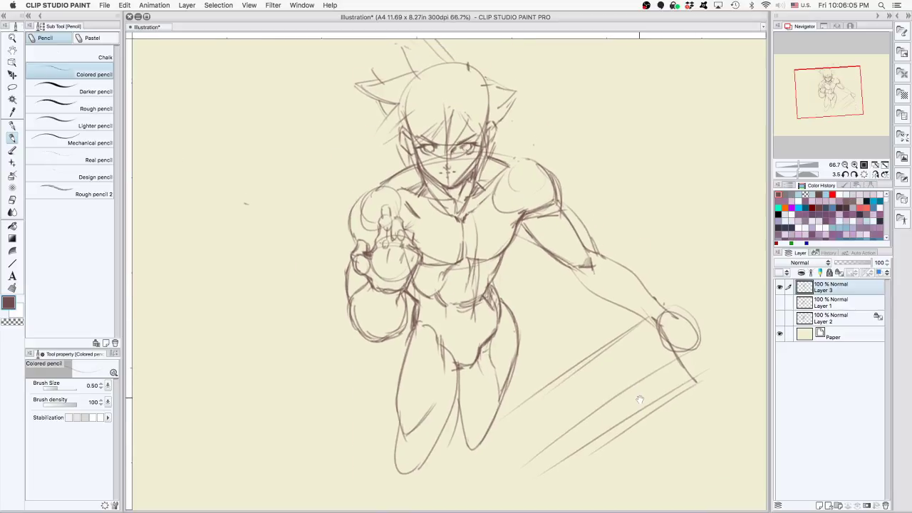
# Undo the diagonal lines and the joining edge drawn below the outstretched hand
pyautogui.press('super+z')
pyautogui.press('super+z')
pyautogui.press('super+z')
pyautogui.press('super+z')
pyautogui.press('super+z')
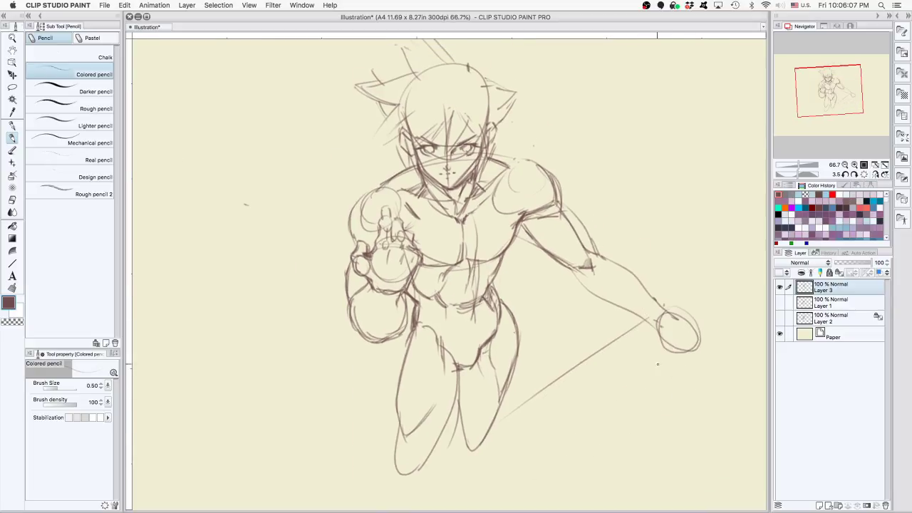
pyautogui.press('super+z')
# Sketch short angled guide strokes above and below the outstretched hand's oval, undoing the extra strokes beside it
pyautogui.moveTo(651, 334)
pyautogui.mouseDown()
pyautogui.moveTo(669, 369)
pyautogui.moveTo(684, 359)
pyautogui.mouseUp()
pyautogui.moveTo(671, 318); pyautogui.dragTo(710, 317)
pyautogui.scroll(2, 686, 364)
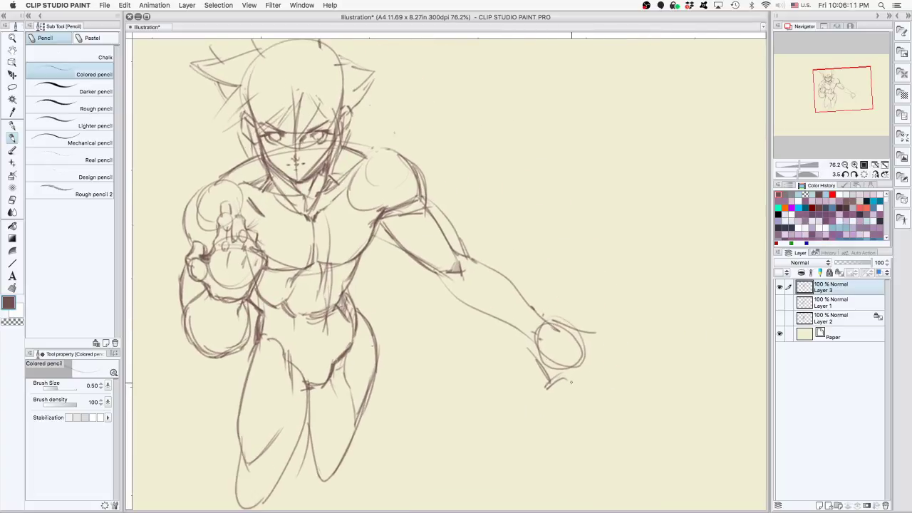
pyautogui.moveTo(572, 387); pyautogui.dragTo(597, 349)
pyautogui.scroll(2, 579, 382)
pyautogui.press('super+z')
pyautogui.press('super+z')
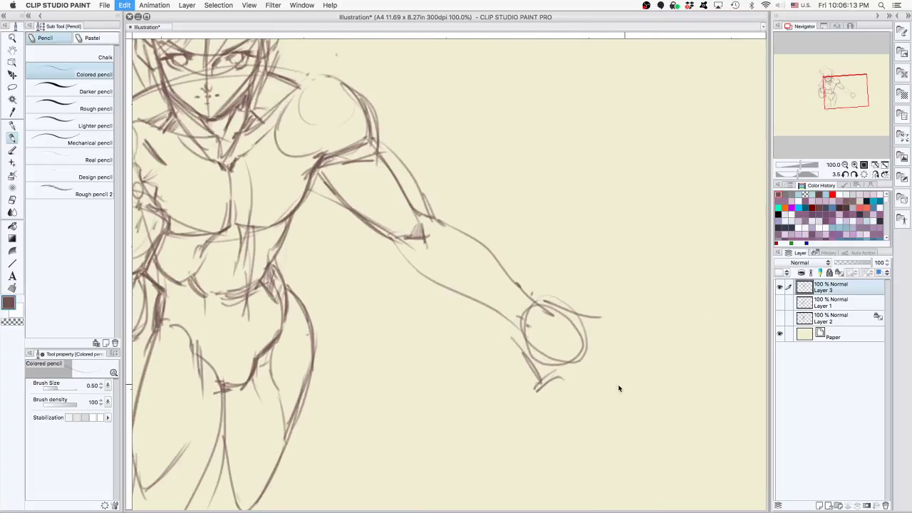
# Reinforce the angled stroke beneath the outstretched hand and undo the last two strokes extending from it
pyautogui.moveTo(516, 341); pyautogui.dragTo(548, 389)
pyautogui.moveTo(549, 391)
pyautogui.mouseDown()
pyautogui.moveTo(574, 367)
pyautogui.moveTo(596, 363)
pyautogui.mouseUp()
pyautogui.moveTo(577, 386)
pyautogui.mouseDown()
pyautogui.moveTo(607, 329)
pyautogui.moveTo(490, 418)
pyautogui.moveTo(472, 379)
pyautogui.mouseUp()
pyautogui.press('super+z')
pyautogui.press('super+z')
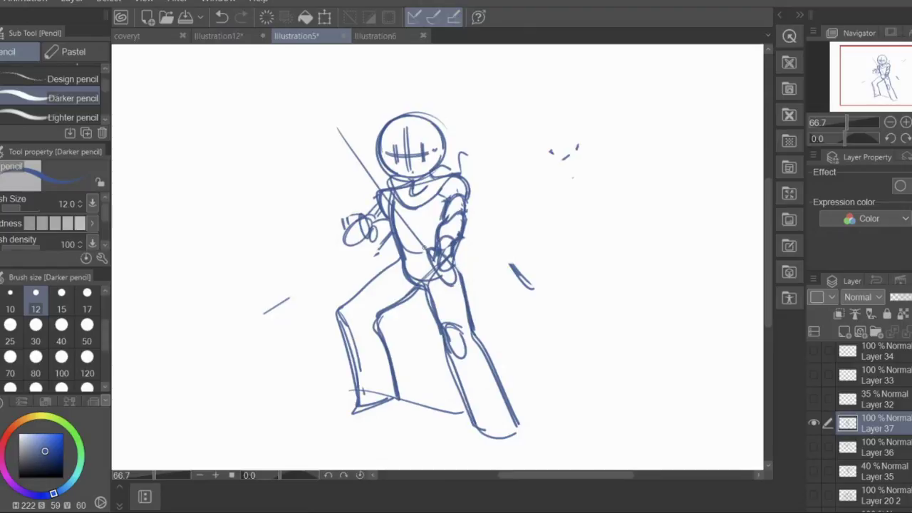
# Erase the blue figure's lowered arm, redraw the upper arm with an oval hand at the hip, and reinforce the forward thigh
pyautogui.moveTo(462, 213)
pyautogui.mouseDown()
pyautogui.moveTo(450, 218)
pyautogui.moveTo(462, 242)
pyautogui.mouseUp()
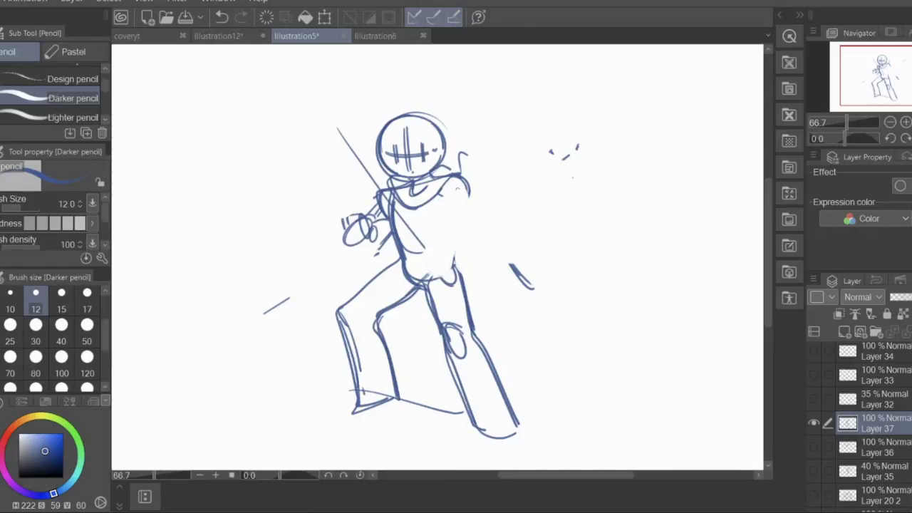
pyautogui.moveTo(443, 196)
pyautogui.mouseDown()
pyautogui.moveTo(443, 242)
pyautogui.moveTo(460, 216)
pyautogui.mouseUp()
pyautogui.moveTo(463, 183)
pyautogui.mouseDown()
pyautogui.moveTo(449, 215)
pyautogui.moveTo(446, 207)
pyautogui.moveTo(433, 267)
pyautogui.mouseUp()
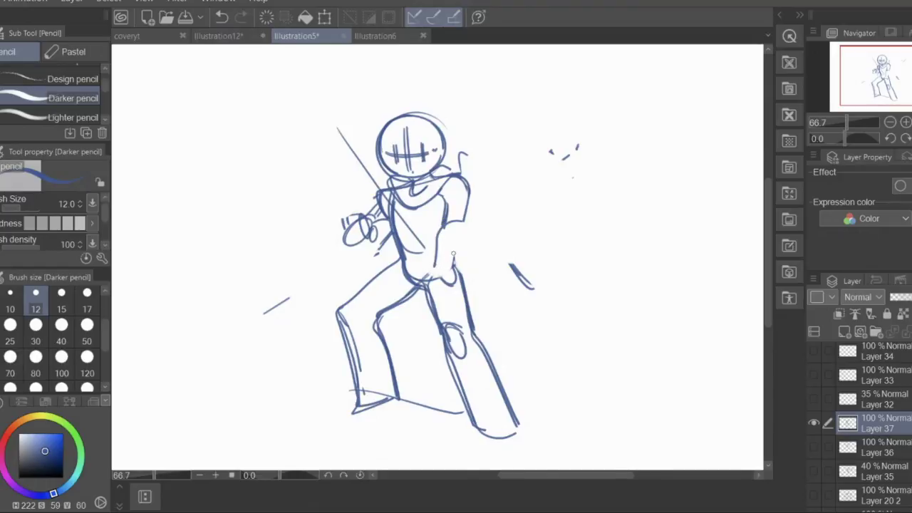
pyautogui.moveTo(450, 248)
pyautogui.mouseDown()
pyautogui.moveTo(436, 279)
pyautogui.moveTo(460, 268)
pyautogui.moveTo(455, 276)
pyautogui.mouseUp()
pyautogui.moveTo(402, 251); pyautogui.dragTo(339, 311)
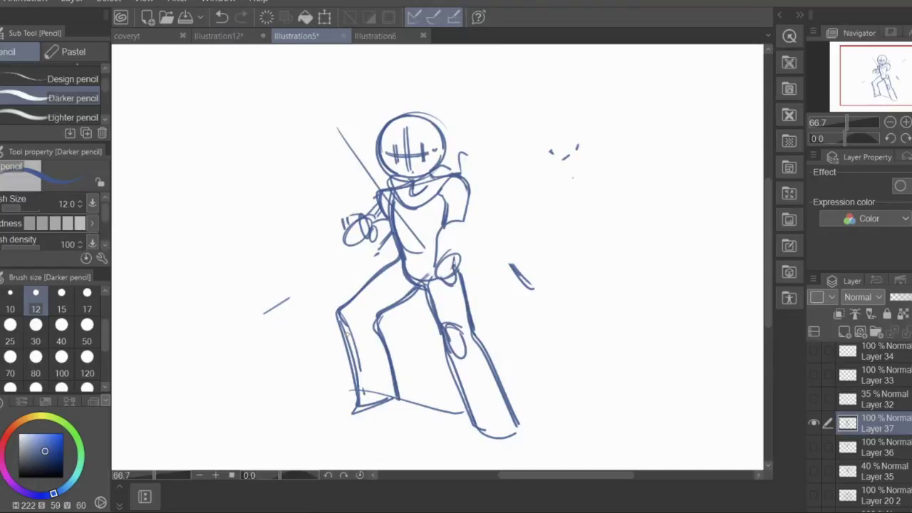
# Switch to the Illustration6 drawing and look through its layer stack for the rough sketch layers
pyautogui.click(378, 36)
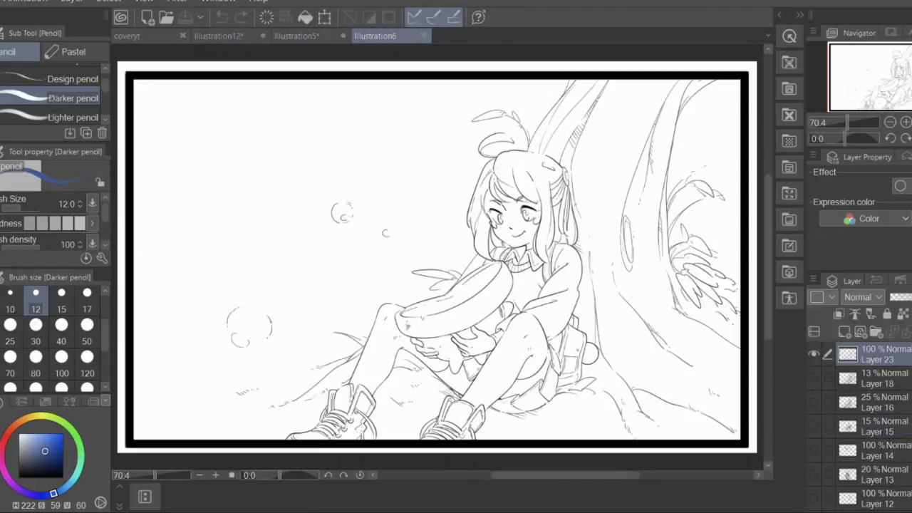
pyautogui.scroll(-4, 860, 427)
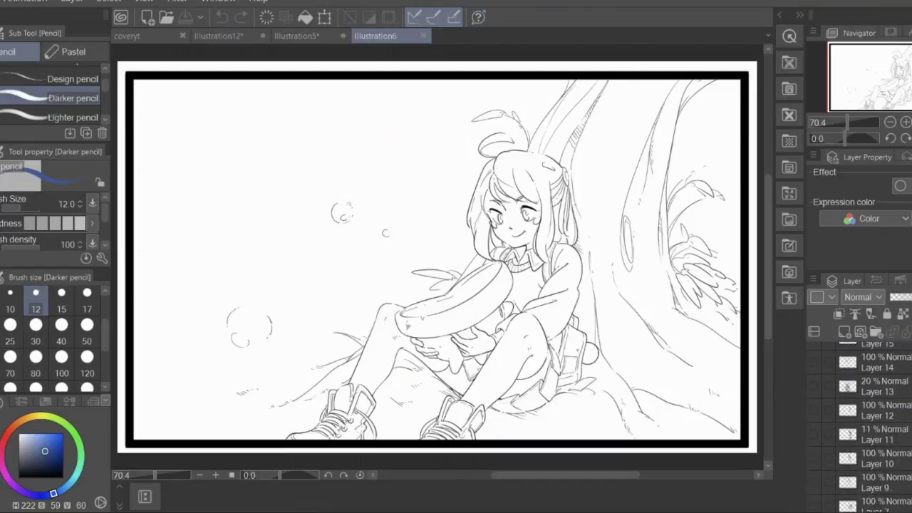
pyautogui.scroll(4, 860, 428)
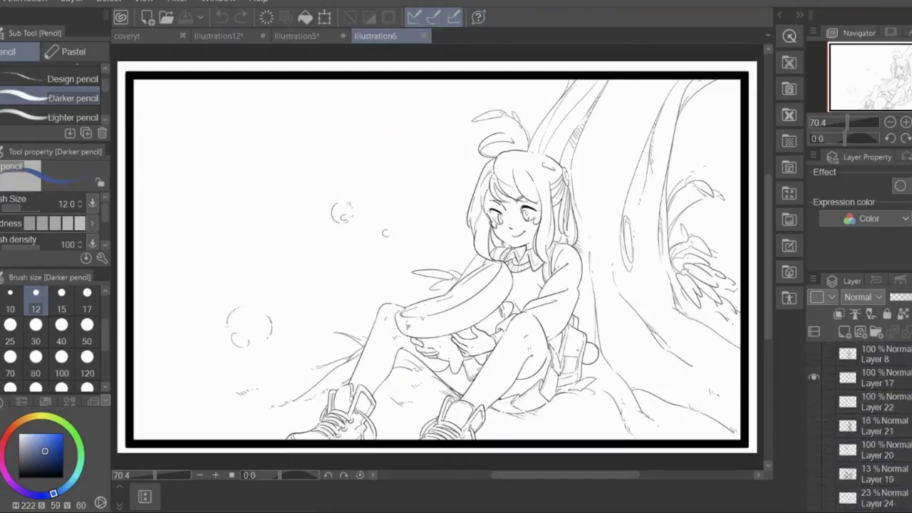
pyautogui.scroll(-5, 860, 427)
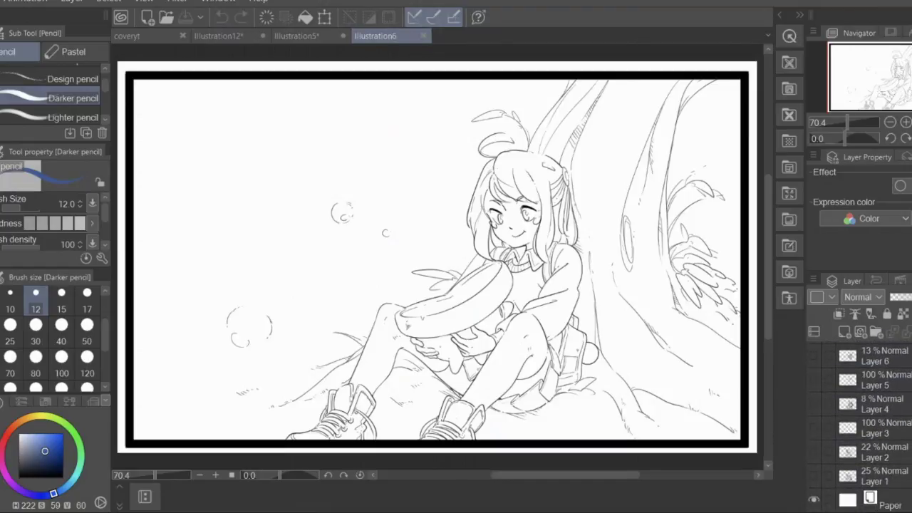
pyautogui.scroll(5, 860, 428)
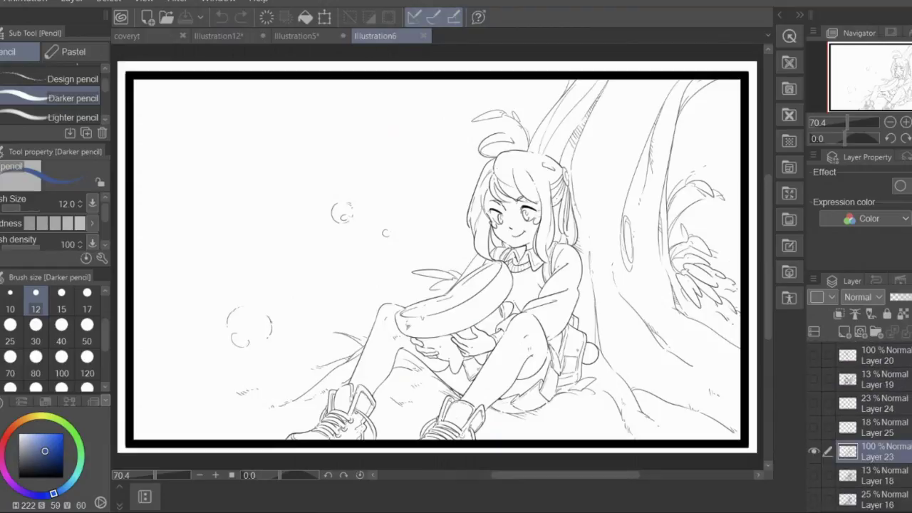
pyautogui.scroll(-4, 860, 427)
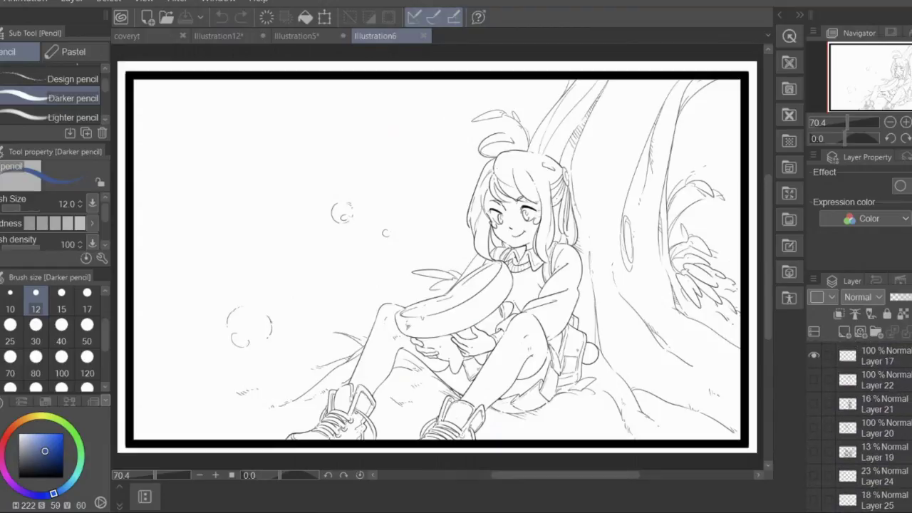
pyautogui.scroll(-1, 837, 442)
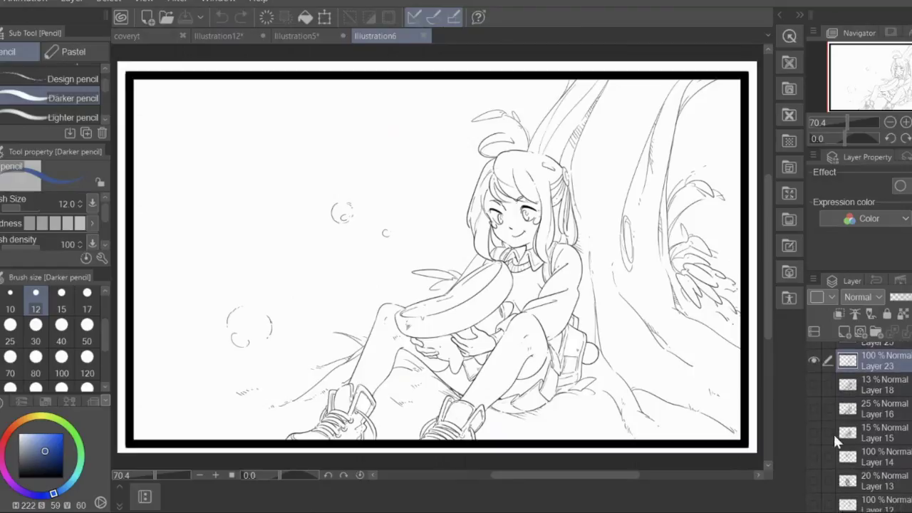
# Temporarily show the rough sketches on Layer 15 and Layer 21, hide them again, and look through the remaining layers
pyautogui.click(812, 430)
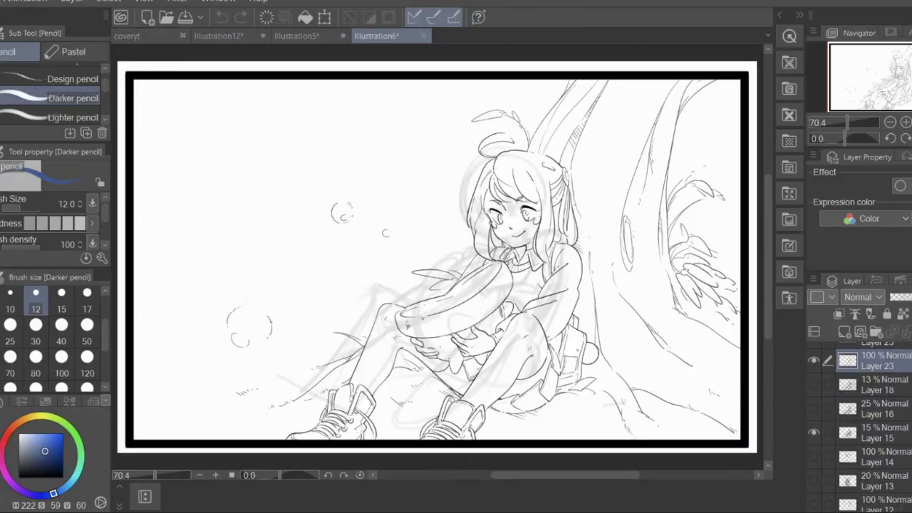
pyautogui.scroll(5, 815, 503)
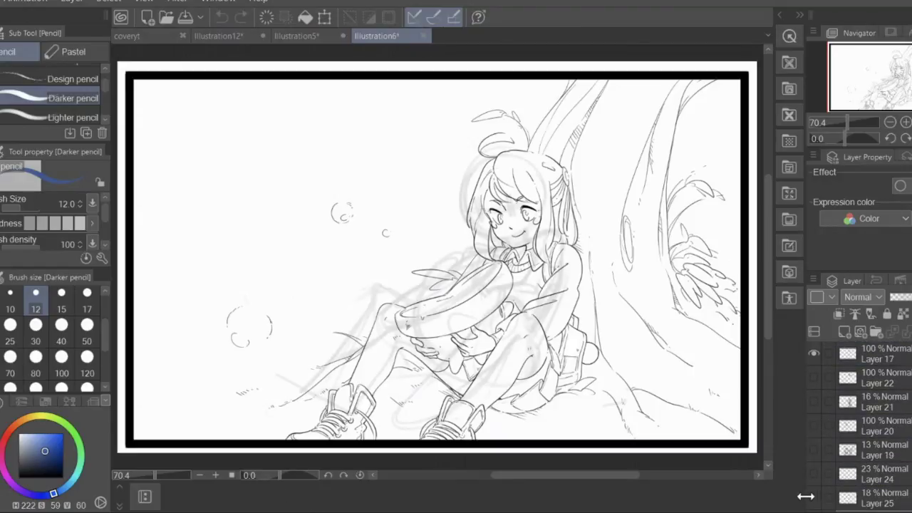
pyautogui.scroll(-2, 855, 427)
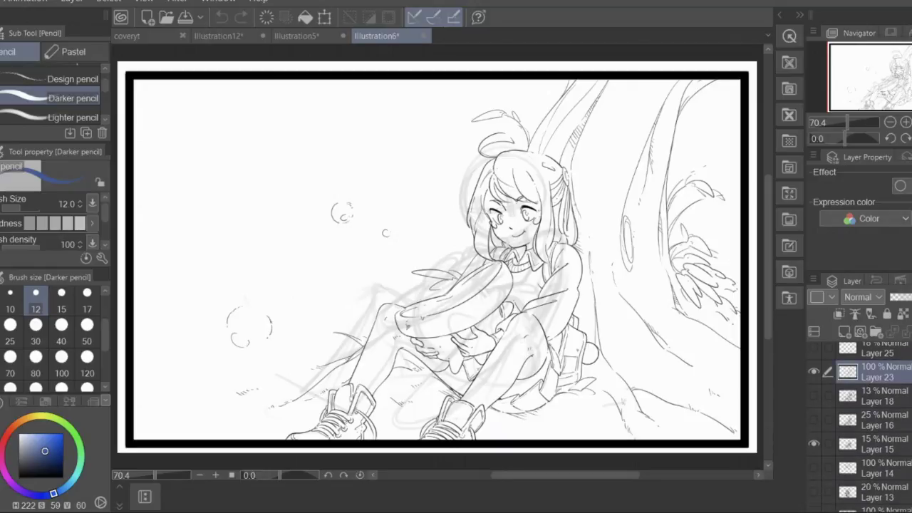
pyautogui.click(814, 454)
pyautogui.scroll(1, 860, 427)
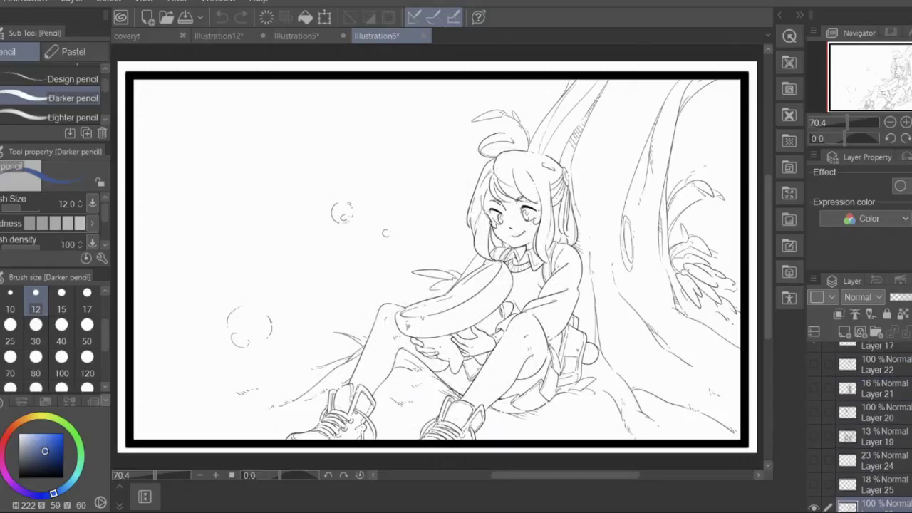
pyautogui.click(813, 388)
pyautogui.click(812, 388)
pyautogui.scroll(-2, 860, 427)
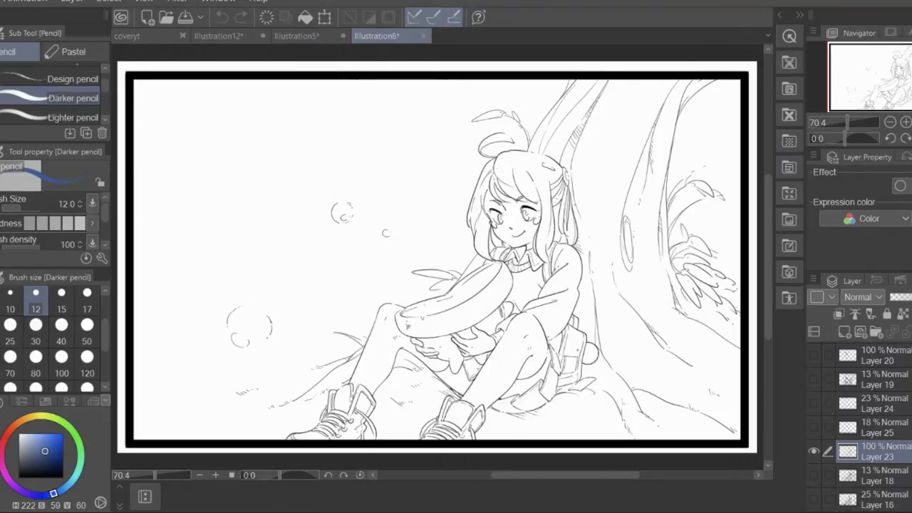
pyautogui.scroll(-5, 859, 427)
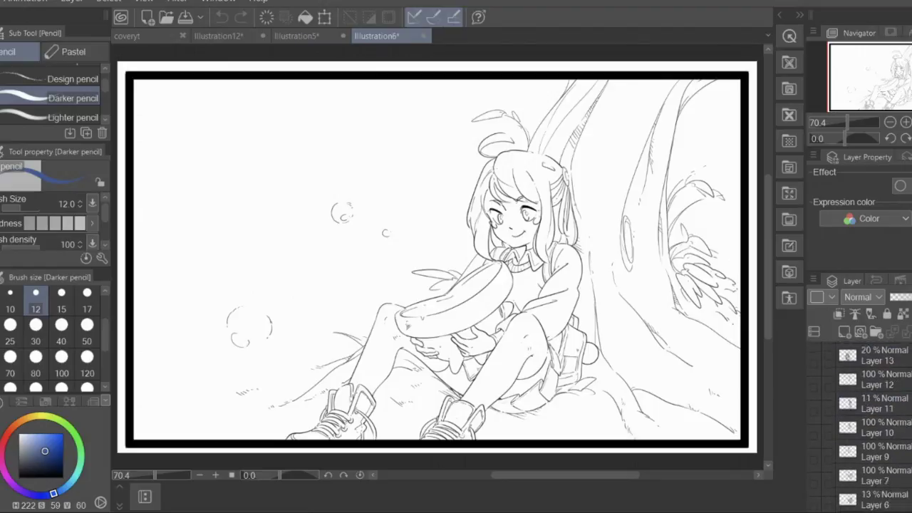
pyautogui.scroll(-1, 860, 428)
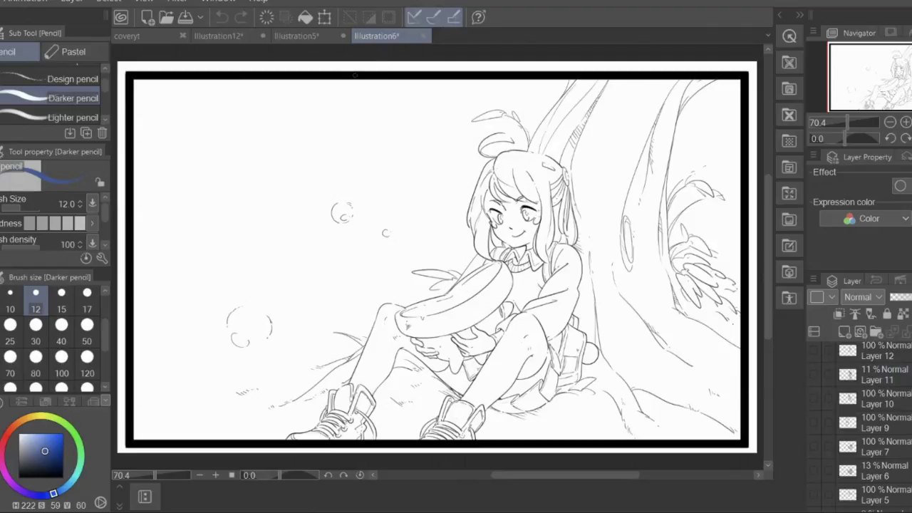
# Return to the Illustration5 drawing and erase the blue figure's lowered arm and the oval hand at the hip
pyautogui.click(300, 36)
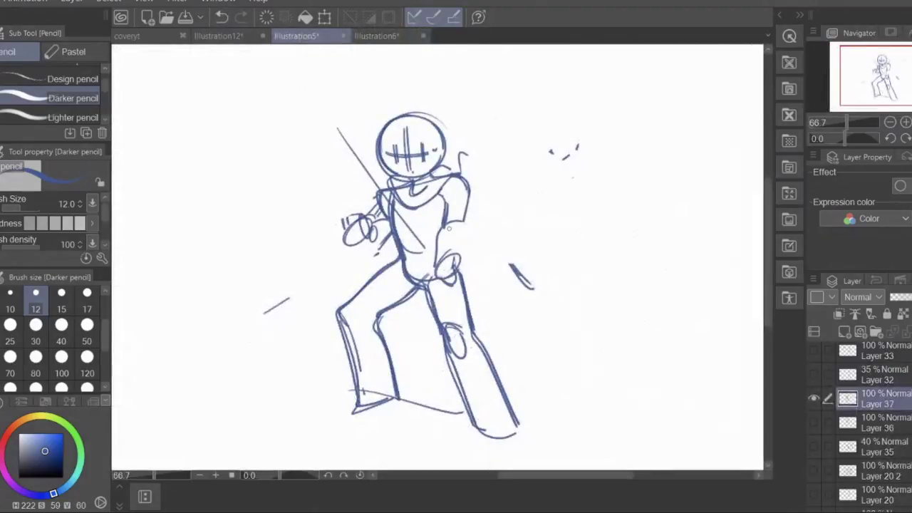
pyautogui.moveTo(461, 264)
pyautogui.mouseDown()
pyautogui.moveTo(441, 231)
pyautogui.moveTo(465, 230)
pyautogui.mouseUp()
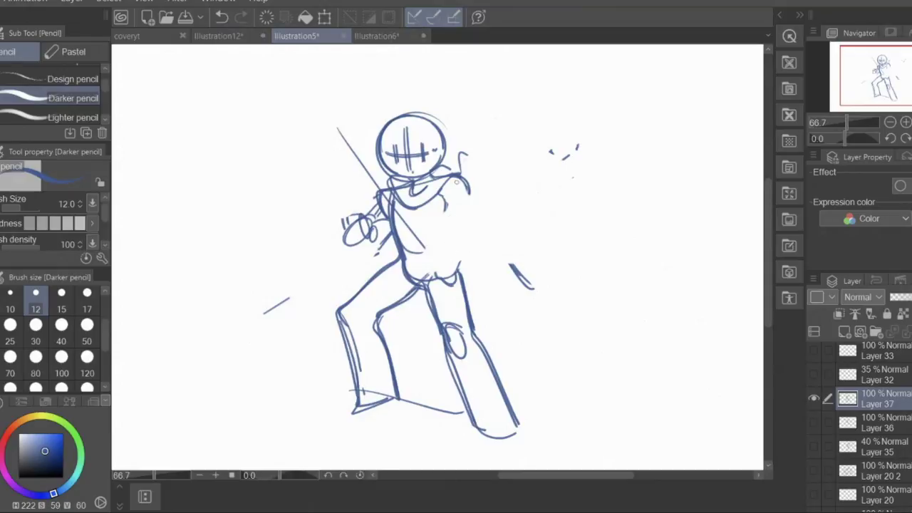
# Redraw the blue figure's arm bent at the elbow with an oval hand at the waist, and erase the opposite hand
pyautogui.moveTo(465, 180)
pyautogui.mouseDown()
pyautogui.moveTo(482, 223)
pyautogui.moveTo(461, 222)
pyautogui.moveTo(441, 240)
pyautogui.moveTo(490, 231)
pyautogui.moveTo(471, 244)
pyautogui.moveTo(489, 226)
pyautogui.mouseUp()
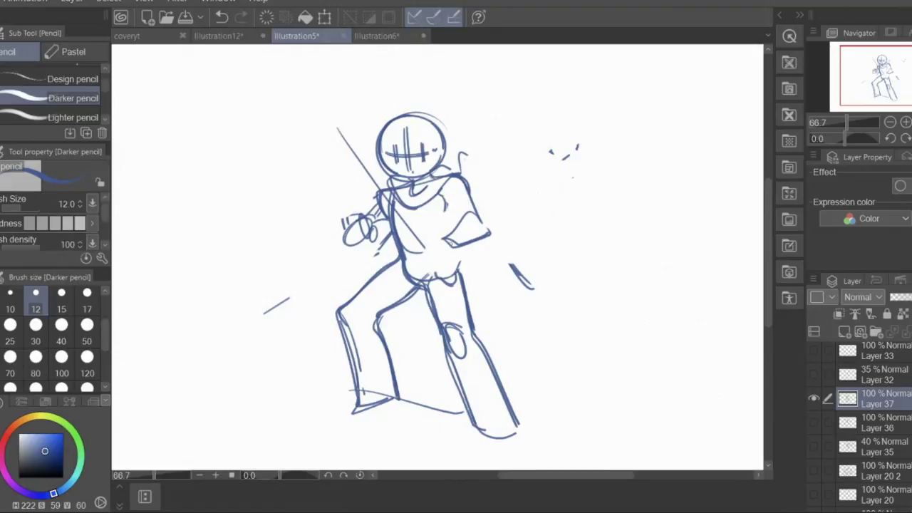
pyautogui.moveTo(450, 239)
pyautogui.mouseDown()
pyautogui.moveTo(436, 232)
pyautogui.moveTo(460, 249)
pyautogui.moveTo(445, 257)
pyautogui.moveTo(460, 252)
pyautogui.mouseUp()
pyautogui.moveTo(371, 236)
pyautogui.mouseDown()
pyautogui.moveTo(353, 217)
pyautogui.moveTo(372, 254)
pyautogui.mouseUp()
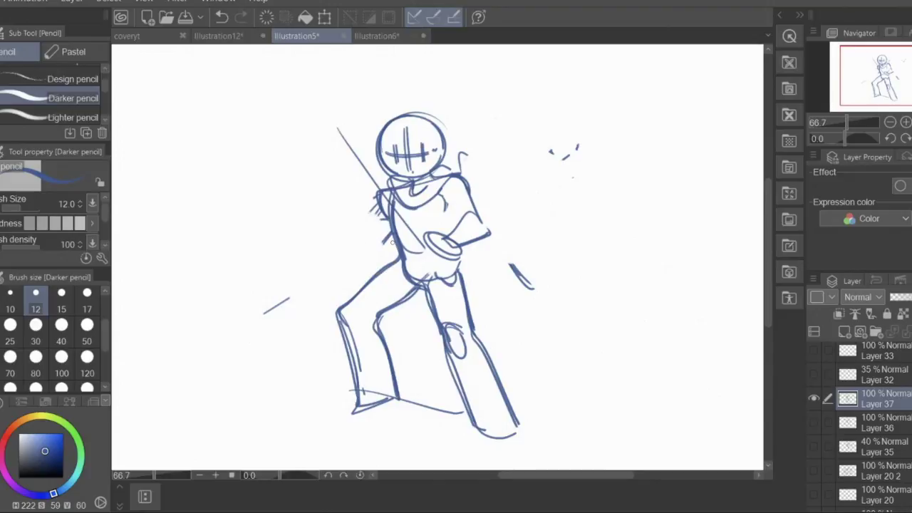
pyautogui.moveTo(389, 231)
pyautogui.mouseDown()
pyautogui.moveTo(358, 261)
pyautogui.moveTo(373, 265)
pyautogui.moveTo(401, 251)
pyautogui.mouseUp()
pyautogui.moveTo(366, 255)
pyautogui.mouseDown()
pyautogui.moveTo(360, 270)
pyautogui.moveTo(368, 266)
pyautogui.mouseUp()
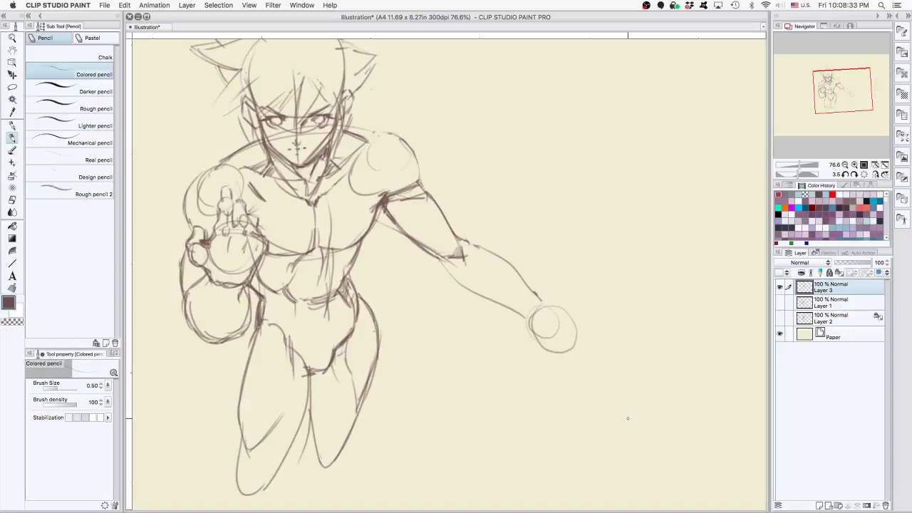
# Undo the overlapping hand circles on the brown figure's outstretched arm and redraw one larger palm circle at the wrist
pyautogui.scroll(2, 546, 318)
pyautogui.press('super+z')
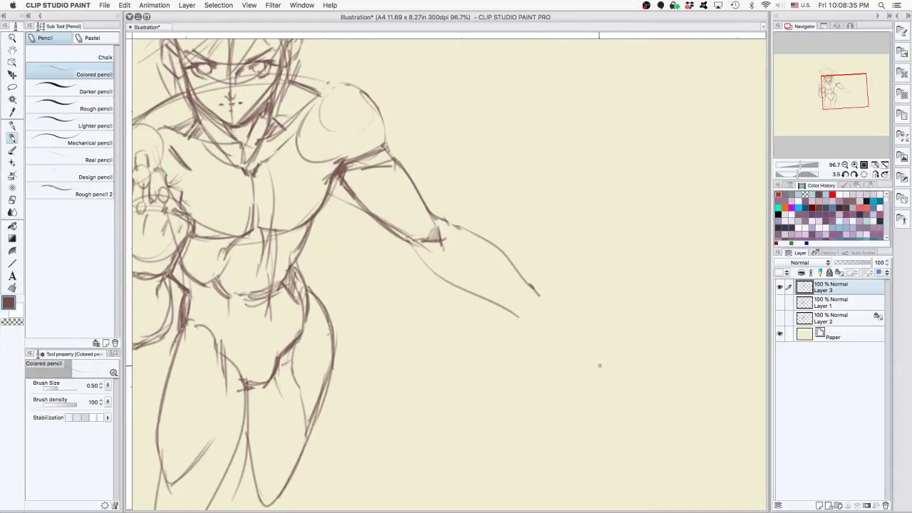
pyautogui.moveTo(522, 333)
pyautogui.mouseDown()
pyautogui.moveTo(568, 366)
pyautogui.moveTo(567, 312)
pyautogui.moveTo(523, 333)
pyautogui.moveTo(547, 354)
pyautogui.mouseUp()
pyautogui.press('super+z')
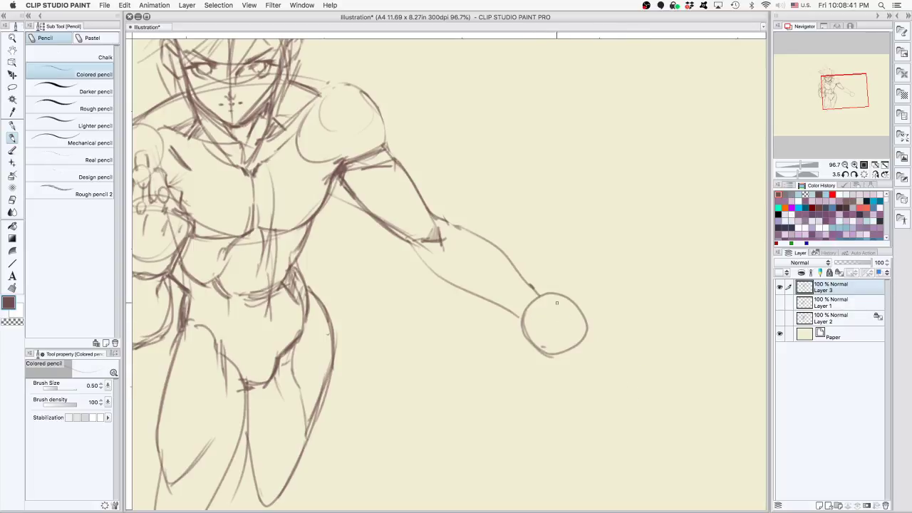
# Try a boxy finger block extending sideways from the palm circle, and undo its strokes
pyautogui.moveTo(524, 300)
pyautogui.mouseDown()
pyautogui.moveTo(562, 332)
pyautogui.moveTo(613, 324)
pyautogui.moveTo(566, 331)
pyautogui.mouseUp()
pyautogui.moveTo(554, 297); pyautogui.dragTo(613, 325)
pyautogui.moveTo(524, 323)
pyautogui.mouseDown()
pyautogui.moveTo(544, 366)
pyautogui.moveTo(606, 358)
pyautogui.mouseUp()
pyautogui.moveTo(611, 331); pyautogui.dragTo(597, 358)
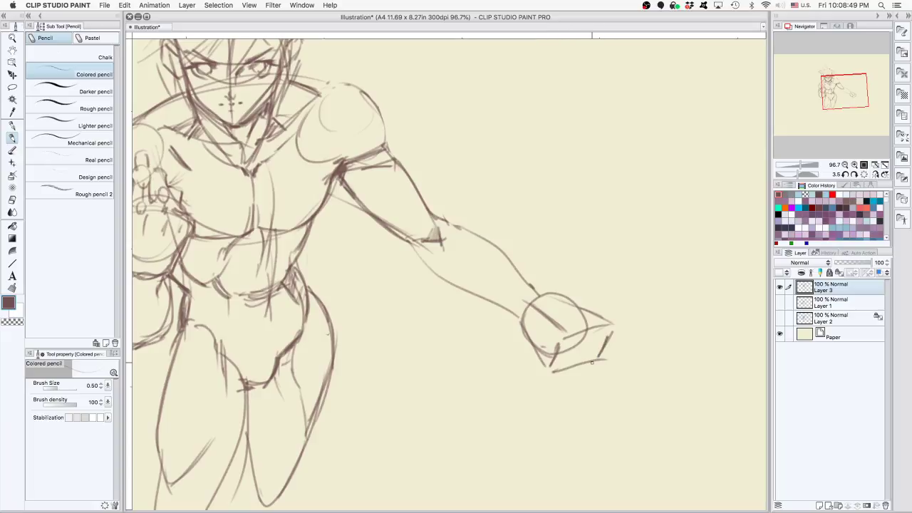
pyautogui.press('super+z')
pyautogui.press('super+z')
pyautogui.press('super+z')
pyautogui.press('super+z')
pyautogui.press('super+z')
pyautogui.press('super+z')
pyautogui.press('super+z')
pyautogui.press('super+z')
pyautogui.press('super+z')
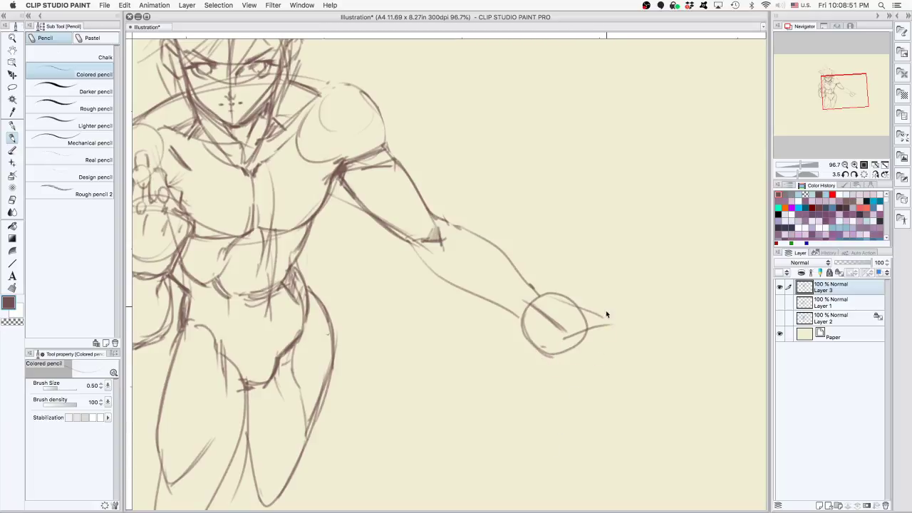
pyautogui.press('super+z')
pyautogui.press('super+z')
# Try an angular knuckle edge below the palm circle with a small thumb and spread, downward-pointing fingers
pyautogui.moveTo(522, 331)
pyautogui.mouseDown()
pyautogui.moveTo(552, 370)
pyautogui.moveTo(599, 320)
pyautogui.moveTo(558, 364)
pyautogui.mouseUp()
pyautogui.moveTo(574, 298); pyautogui.dragTo(596, 330)
pyautogui.moveTo(520, 329)
pyautogui.mouseDown()
pyautogui.moveTo(518, 356)
pyautogui.moveTo(535, 351)
pyautogui.mouseUp()
pyautogui.moveTo(528, 349); pyautogui.dragTo(517, 378)
pyautogui.moveTo(564, 365); pyautogui.dragTo(591, 405)
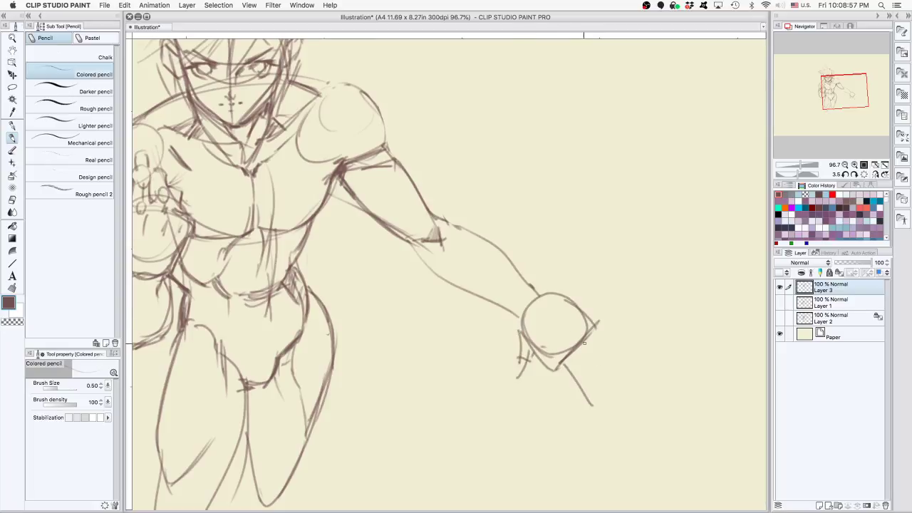
pyautogui.moveTo(581, 343)
pyautogui.mouseDown()
pyautogui.moveTo(598, 359)
pyautogui.moveTo(624, 340)
pyautogui.mouseUp()
pyautogui.moveTo(572, 357)
pyautogui.mouseDown()
pyautogui.moveTo(608, 386)
pyautogui.moveTo(621, 375)
pyautogui.moveTo(613, 384)
pyautogui.mouseUp()
pyautogui.moveTo(557, 365); pyautogui.dragTo(577, 393)
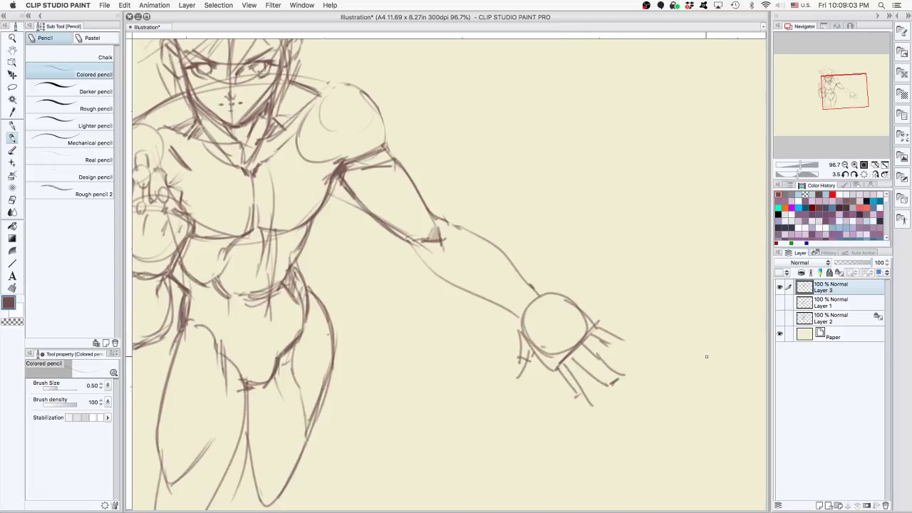
# Undo the spread fingers, thumb and knuckle edge back to the plain palm circle
pyautogui.press('super+z')
pyautogui.press('super+z')
pyautogui.press('super+z')
pyautogui.press('super+z')
pyautogui.press('super+z')
pyautogui.press('super+z')
pyautogui.press('super+z')
pyautogui.press('super+z')
pyautogui.press('super+z')
pyautogui.press('super+z')
pyautogui.press('super+z')
pyautogui.press('super+z')
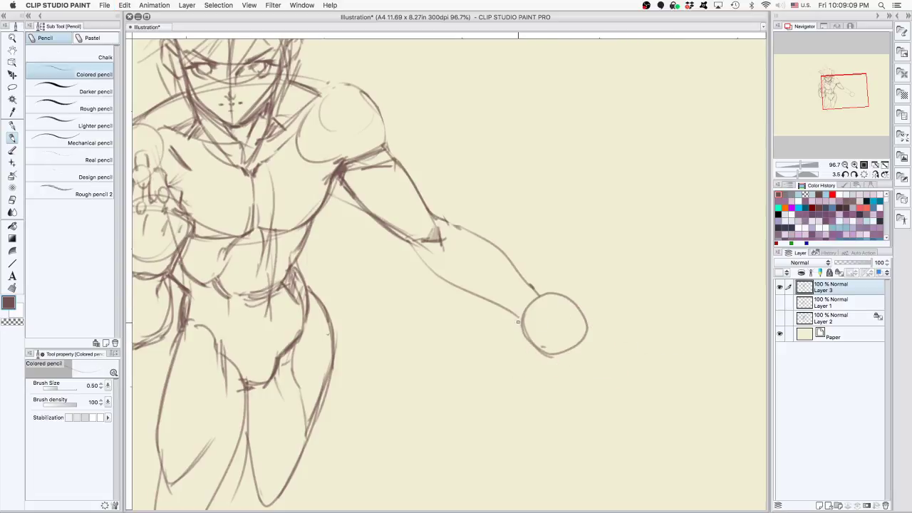
# Sketch a raised thumb above the palm circle and a blocky finger group extending beyond it
pyautogui.moveTo(539, 293)
pyautogui.mouseDown()
pyautogui.moveTo(566, 284)
pyautogui.moveTo(568, 310)
pyautogui.mouseUp()
pyautogui.moveTo(557, 289); pyautogui.dragTo(589, 274)
pyautogui.moveTo(535, 336)
pyautogui.mouseDown()
pyautogui.moveTo(554, 357)
pyautogui.moveTo(585, 312)
pyautogui.moveTo(611, 350)
pyautogui.moveTo(594, 379)
pyautogui.mouseUp()
pyautogui.moveTo(561, 361); pyautogui.dragTo(589, 371)
pyautogui.moveTo(581, 318)
pyautogui.mouseDown()
pyautogui.moveTo(587, 262)
pyautogui.moveTo(591, 269)
pyautogui.mouseUp()
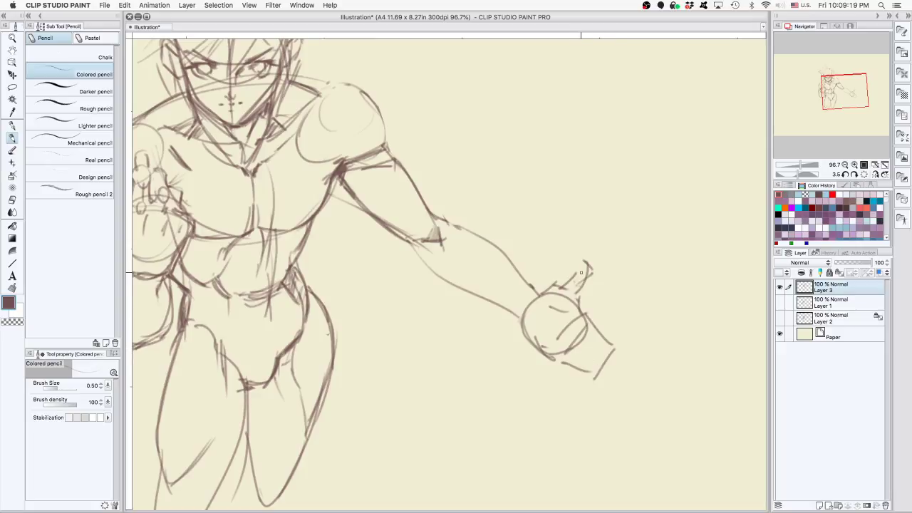
pyautogui.moveTo(581, 343); pyautogui.dragTo(590, 353)
pyautogui.moveTo(525, 297)
pyautogui.mouseDown()
pyautogui.moveTo(545, 314)
pyautogui.moveTo(536, 306)
pyautogui.mouseUp()
pyautogui.press('super+z')
# Reinforce the underside of the outstretched forearm from elbow to wrist and rework the elbow marks
pyautogui.scroll(-2, 641, 370)
pyautogui.moveTo(663, 370)
pyautogui.mouseDown()
pyautogui.moveTo(651, 259)
pyautogui.moveTo(597, 411)
pyautogui.mouseUp()
pyautogui.scroll(2, 554, 370)
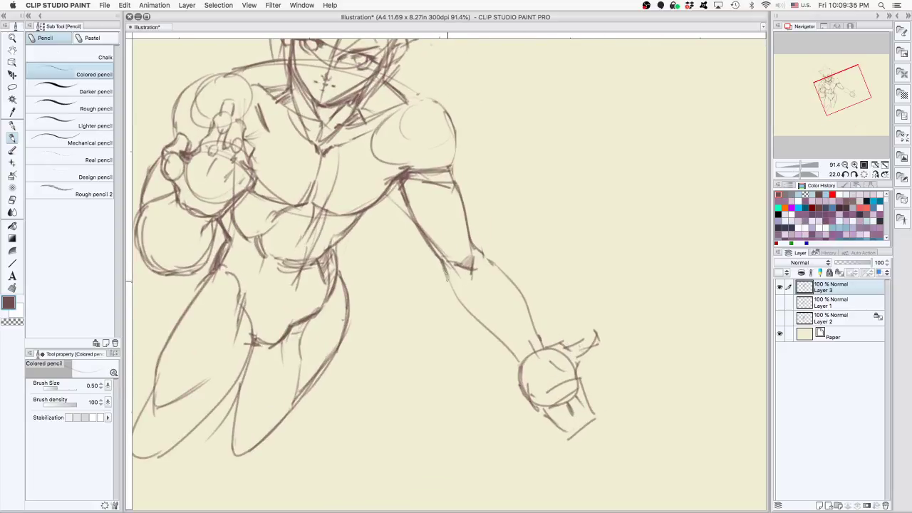
pyautogui.moveTo(460, 294); pyautogui.dragTo(462, 310)
pyautogui.moveTo(471, 318); pyautogui.dragTo(520, 373)
pyautogui.moveTo(612, 271); pyautogui.dragTo(586, 186)
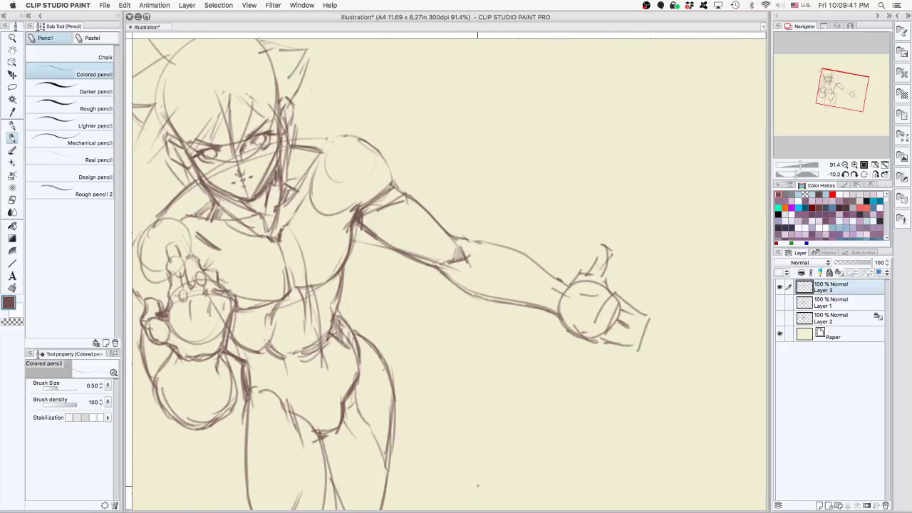
pyautogui.moveTo(633, 296)
pyautogui.mouseDown()
pyautogui.moveTo(634, 322)
pyautogui.moveTo(590, 396)
pyautogui.mouseUp()
pyautogui.moveTo(455, 262)
pyautogui.mouseDown()
pyautogui.moveTo(468, 252)
pyautogui.moveTo(459, 260)
pyautogui.mouseUp()
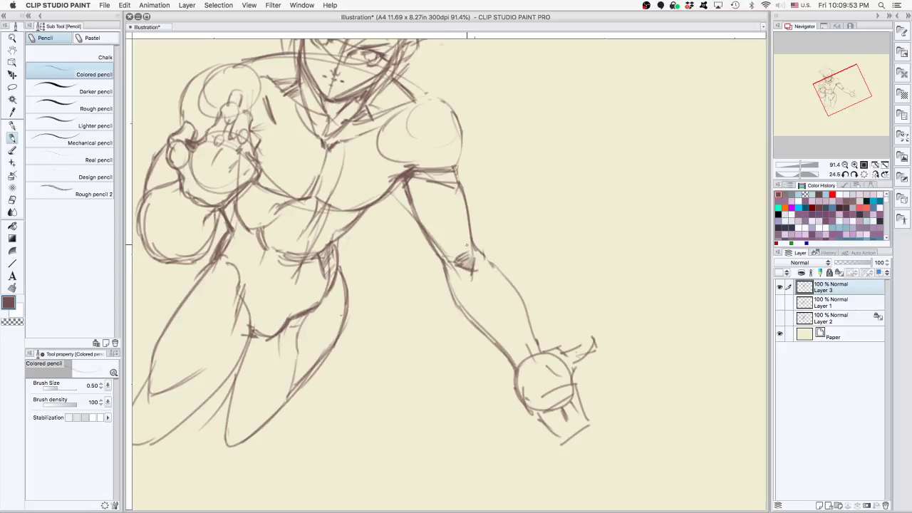
pyautogui.moveTo(453, 255); pyautogui.dragTo(447, 258)
pyautogui.moveTo(449, 266); pyautogui.dragTo(460, 279)
pyautogui.moveTo(525, 360); pyautogui.dragTo(521, 350)
# Erase the elbow shading, the wrist end of the forearm and the hand with the Hard eraser
pyautogui.moveTo(606, 294); pyautogui.dragTo(589, 228)
pyautogui.keyDown('alt'); pyautogui.click(565, 276); pyautogui.keyUp('alt')
pyautogui.moveTo(611, 329); pyautogui.dragTo(618, 317)
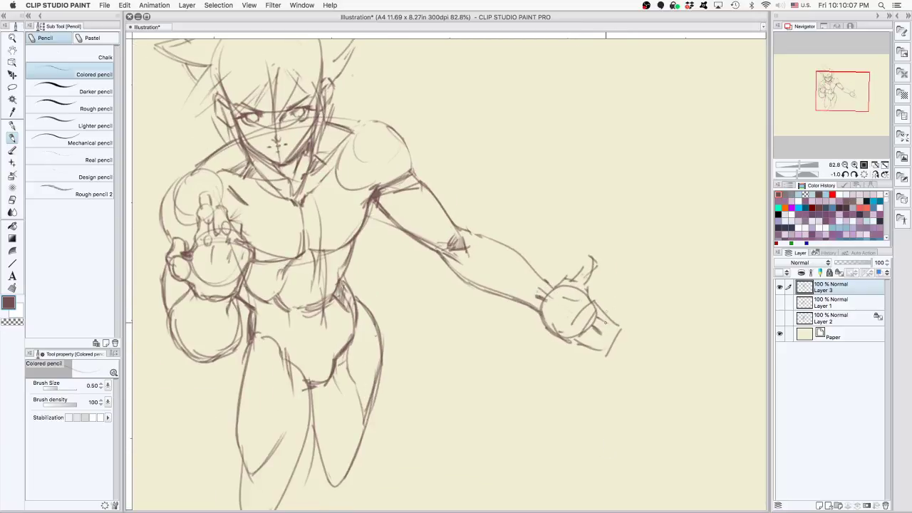
pyautogui.press('e')
pyautogui.moveTo(462, 240); pyautogui.dragTo(453, 240)
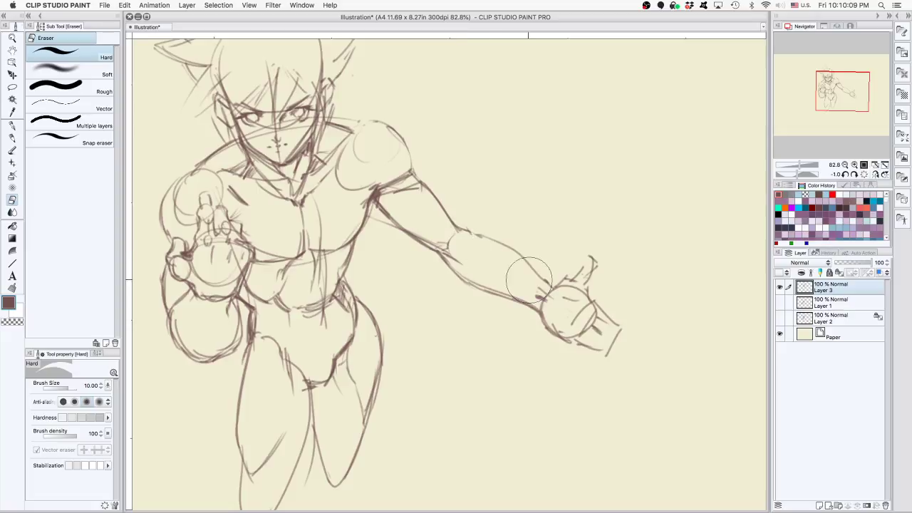
pyautogui.moveTo(530, 280)
pyautogui.mouseDown()
pyautogui.moveTo(569, 334)
pyautogui.moveTo(567, 309)
pyautogui.moveTo(595, 283)
pyautogui.moveTo(611, 363)
pyautogui.mouseUp()
# Redraw the forearm's upper outline down to the wrist with the Colored pencil and add a smaller oval palm
pyautogui.press('p')
pyautogui.moveTo(482, 237)
pyautogui.mouseDown()
pyautogui.moveTo(541, 307)
pyautogui.moveTo(531, 337)
pyautogui.moveTo(530, 302)
pyautogui.moveTo(551, 353)
pyautogui.moveTo(564, 304)
pyautogui.moveTo(584, 318)
pyautogui.mouseUp()
pyautogui.press('super+z')
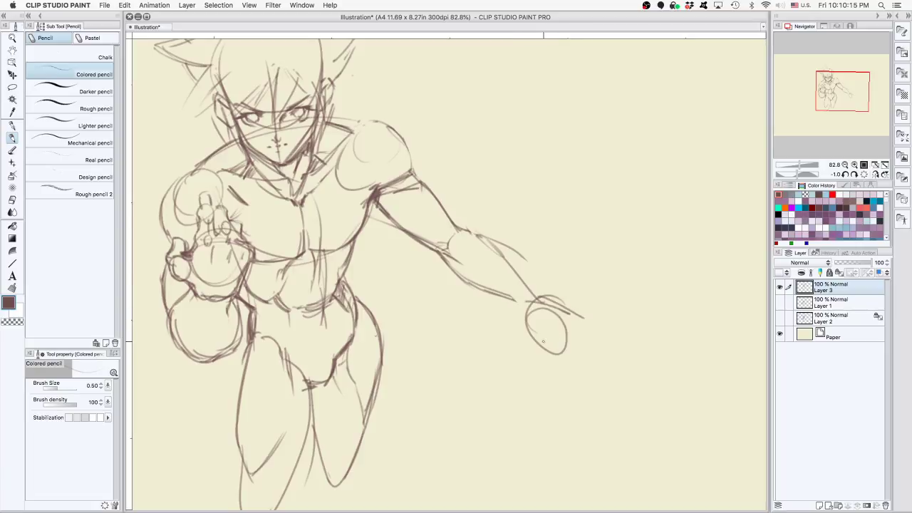
pyautogui.moveTo(539, 350)
pyautogui.mouseDown()
pyautogui.moveTo(580, 345)
pyautogui.moveTo(546, 358)
pyautogui.mouseUp()
pyautogui.hotkey('ctrl', 'z')
# Flip the canvas view horizontally, rework the palm's lower edge and side, and undo the trial finger lines
pyautogui.click(875, 174)
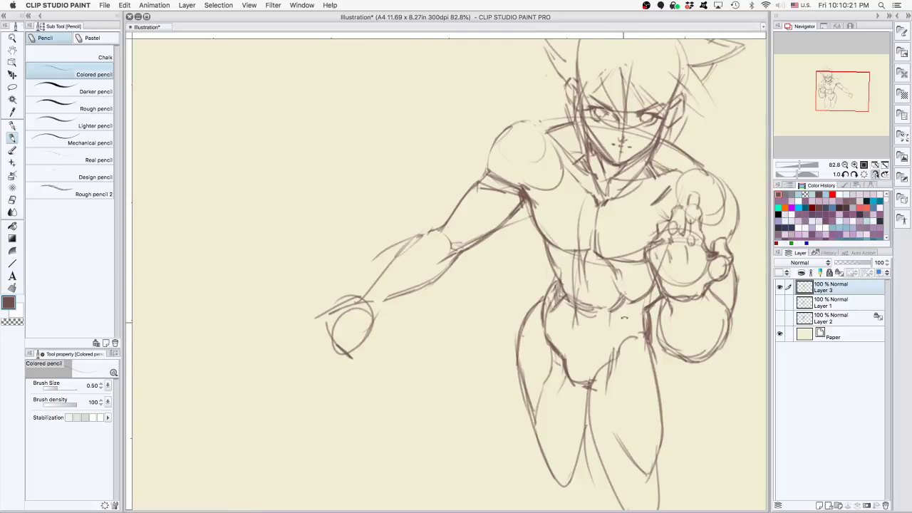
pyautogui.moveTo(564, 266)
pyautogui.mouseDown()
pyautogui.moveTo(574, 299)
pyautogui.moveTo(556, 277)
pyautogui.mouseUp()
pyautogui.moveTo(556, 416); pyautogui.dragTo(465, 348)
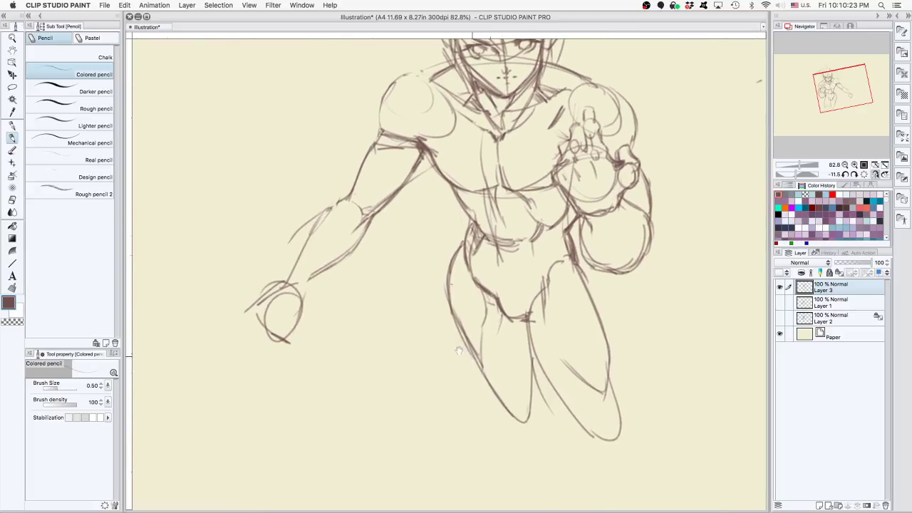
pyautogui.moveTo(466, 235); pyautogui.dragTo(464, 351)
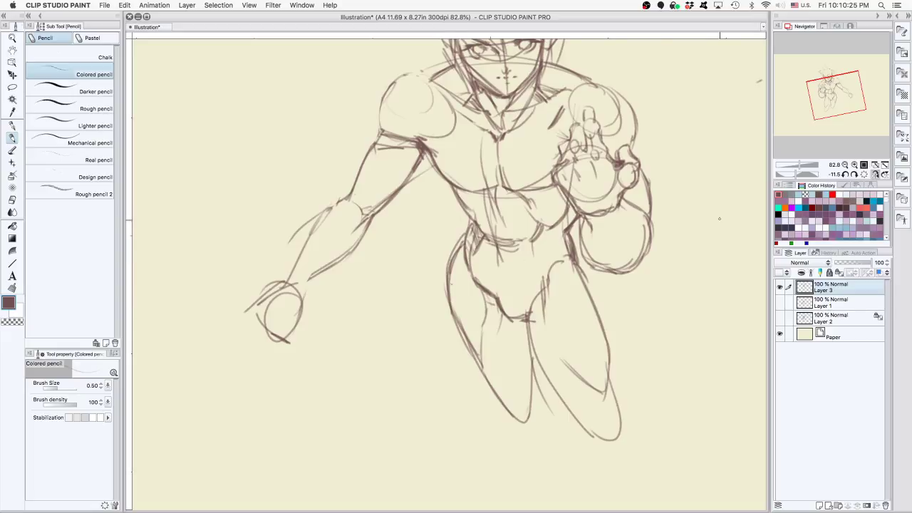
pyautogui.moveTo(259, 322); pyautogui.dragTo(299, 349)
pyautogui.moveTo(249, 306)
pyautogui.mouseDown()
pyautogui.moveTo(206, 342)
pyautogui.moveTo(248, 350)
pyautogui.mouseUp()
pyautogui.press('super+z')
pyautogui.press('super+z')
pyautogui.moveTo(279, 317); pyautogui.dragTo(257, 353)
pyautogui.moveTo(255, 304); pyautogui.dragTo(212, 327)
pyautogui.press('super+z')
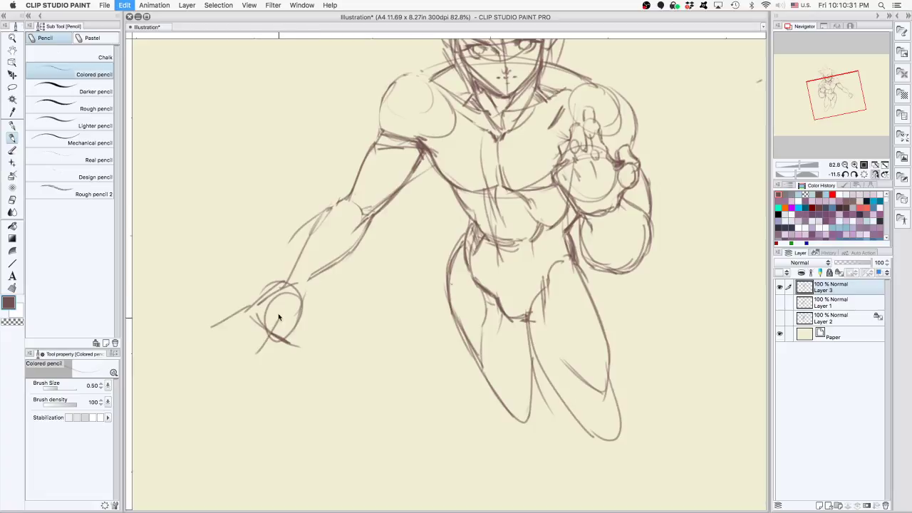
pyautogui.press('super+z')
pyautogui.moveTo(294, 339)
pyautogui.mouseDown()
pyautogui.moveTo(257, 326)
pyautogui.moveTo(263, 346)
pyautogui.moveTo(285, 284)
pyautogui.moveTo(256, 318)
pyautogui.moveTo(282, 291)
pyautogui.moveTo(306, 299)
pyautogui.mouseUp()
# Try erasing the hand and extending the forearm outline farther down, and undo the change
pyautogui.press('e')
pyautogui.moveTo(355, 262)
pyautogui.mouseDown()
pyautogui.moveTo(326, 260)
pyautogui.moveTo(338, 206)
pyautogui.moveTo(292, 310)
pyautogui.moveTo(318, 304)
pyautogui.moveTo(280, 358)
pyautogui.moveTo(330, 361)
pyautogui.mouseUp()
pyautogui.press('p')
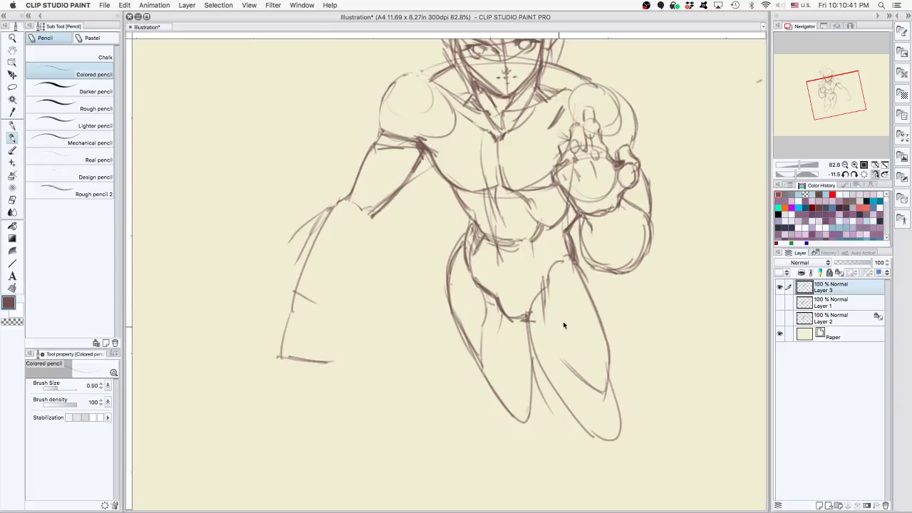
pyautogui.press('super+z')
pyautogui.press('super+z')
pyautogui.press('super+z')
pyautogui.press('super+z')
pyautogui.press('super+z')
pyautogui.press('super+z')
pyautogui.press('super+z')
pyautogui.press('super+z')
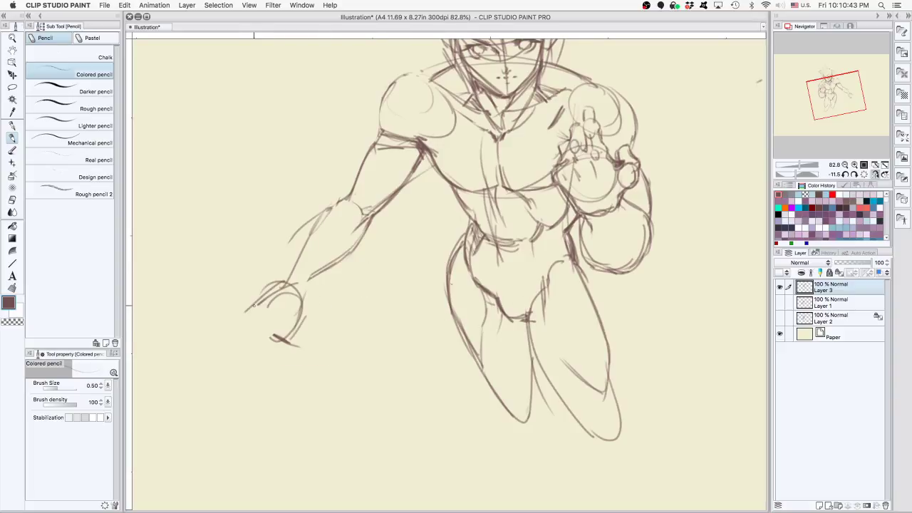
# Sketch the knuckle lines across the palm, the outer finger edge, the thumb's side lines and a first finger division
pyautogui.moveTo(246, 312)
pyautogui.mouseDown()
pyautogui.moveTo(272, 330)
pyautogui.moveTo(253, 361)
pyautogui.mouseUp()
pyautogui.moveTo(232, 330)
pyautogui.mouseDown()
pyautogui.moveTo(245, 319)
pyautogui.moveTo(220, 341)
pyautogui.mouseUp()
pyautogui.moveTo(286, 342); pyautogui.dragTo(430, 334)
pyautogui.moveTo(396, 291)
pyautogui.mouseDown()
pyautogui.moveTo(420, 333)
pyautogui.moveTo(450, 355)
pyautogui.mouseUp()
pyautogui.moveTo(404, 310); pyautogui.dragTo(430, 334)
pyautogui.moveTo(321, 340); pyautogui.dragTo(284, 423)
pyautogui.press('super+z')
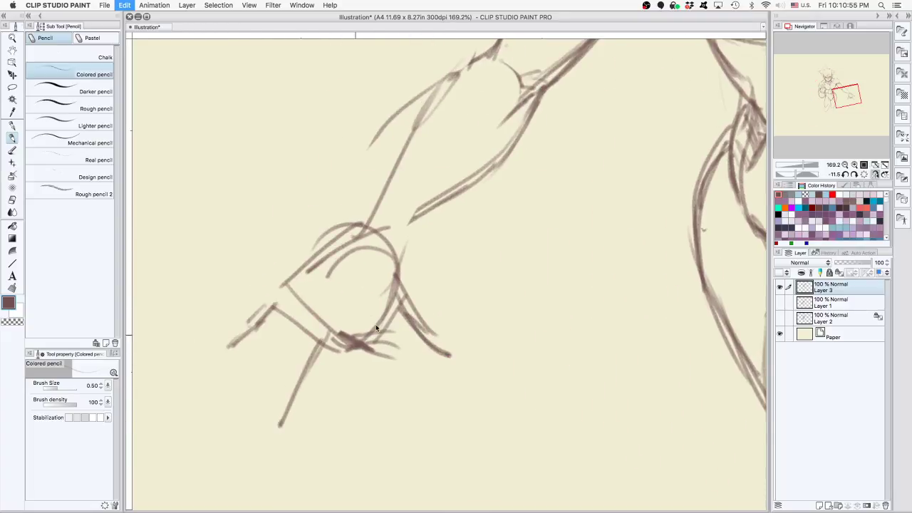
pyautogui.moveTo(326, 337); pyautogui.dragTo(282, 411)
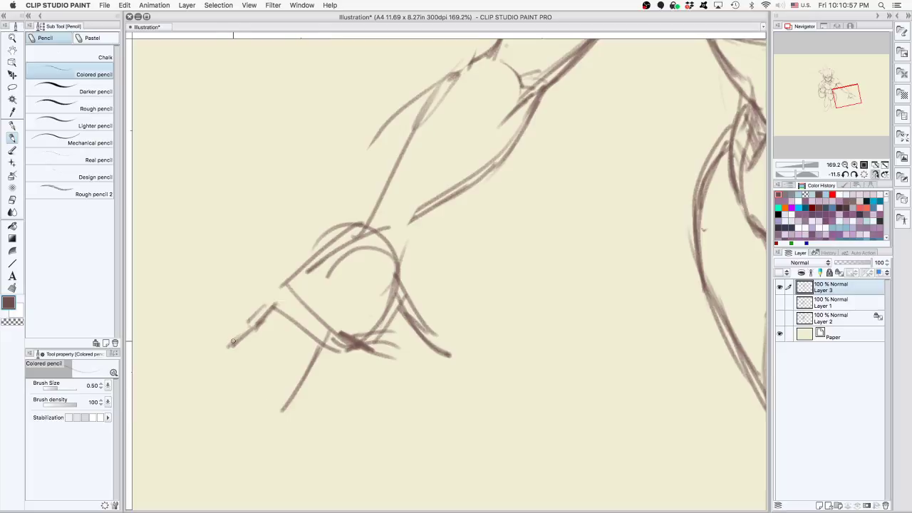
# Draw the curved fingertip line and thumb tip, and add dividing lines between the fingers
pyautogui.moveTo(232, 341)
pyautogui.mouseDown()
pyautogui.moveTo(302, 408)
pyautogui.moveTo(297, 401)
pyautogui.moveTo(307, 397)
pyautogui.mouseUp()
pyautogui.moveTo(405, 349); pyautogui.dragTo(449, 353)
pyautogui.moveTo(321, 420)
pyautogui.mouseDown()
pyautogui.moveTo(342, 342)
pyautogui.moveTo(317, 413)
pyautogui.moveTo(312, 402)
pyautogui.moveTo(341, 398)
pyautogui.mouseUp()
pyautogui.moveTo(309, 403)
pyautogui.mouseDown()
pyautogui.moveTo(337, 401)
pyautogui.moveTo(312, 403)
pyautogui.mouseUp()
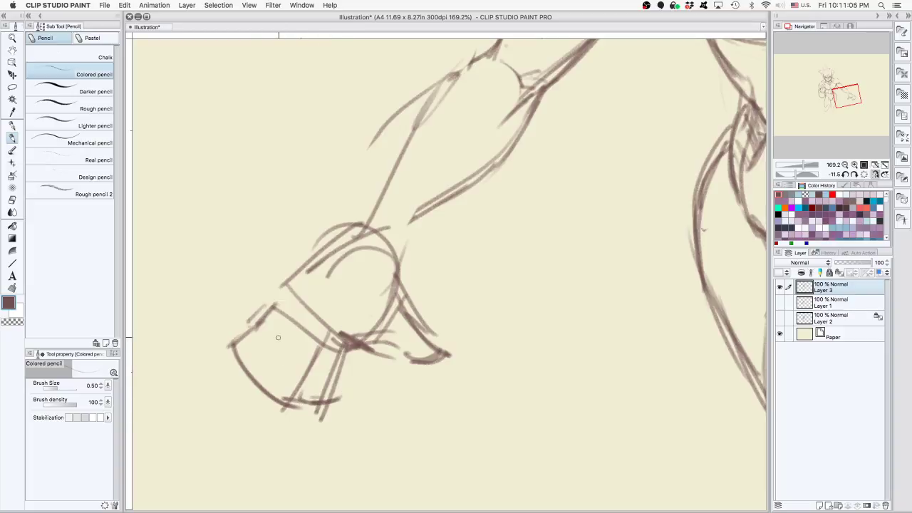
pyautogui.moveTo(283, 315); pyautogui.dragTo(250, 367)
pyautogui.moveTo(290, 321)
pyautogui.mouseDown()
pyautogui.moveTo(259, 383)
pyautogui.moveTo(307, 348)
pyautogui.mouseUp()
pyautogui.moveTo(268, 387)
pyautogui.mouseDown()
pyautogui.moveTo(322, 339)
pyautogui.moveTo(320, 349)
pyautogui.mouseUp()
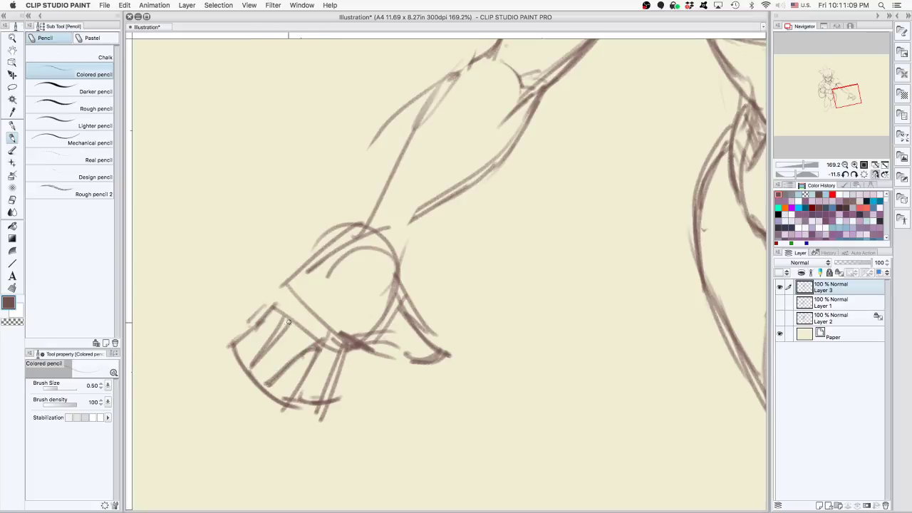
pyautogui.moveTo(289, 322); pyautogui.dragTo(278, 315)
# Erase gaps in the fingertip curve using the transparent color, and refine the marks at the finger bases
pyautogui.scroll(-5, 465, 215)
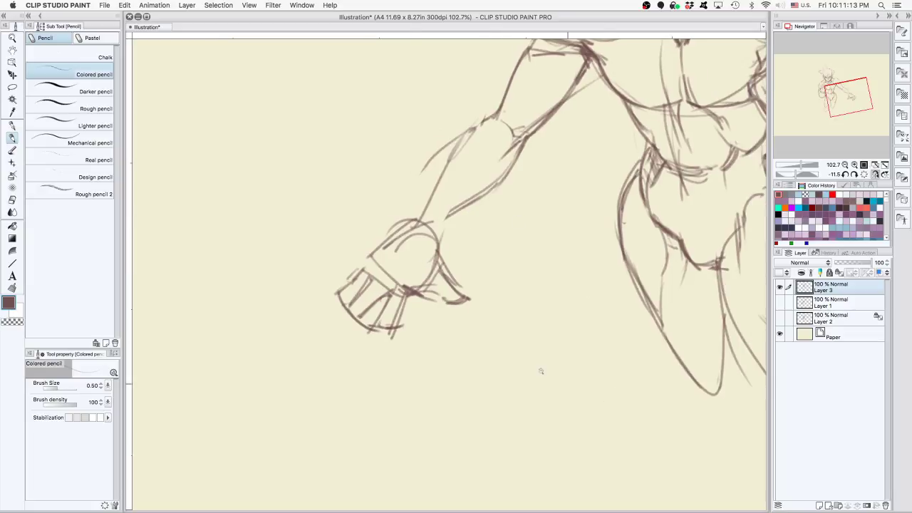
pyautogui.scroll(4, 394, 298)
pyautogui.press('c')
pyautogui.moveTo(365, 332); pyautogui.dragTo(338, 337)
pyautogui.moveTo(317, 307); pyautogui.dragTo(319, 309)
pyautogui.press('c')
pyautogui.moveTo(363, 280)
pyautogui.mouseDown()
pyautogui.moveTo(353, 292)
pyautogui.moveTo(362, 282)
pyautogui.moveTo(403, 288)
pyautogui.mouseUp()
pyautogui.press('super+z')
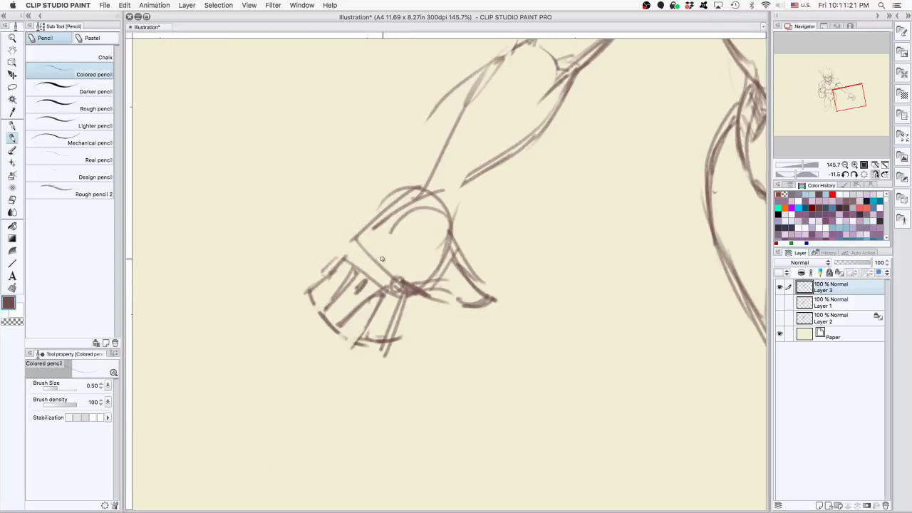
# Add short knuckle strokes on the palm and outline the outermost finger
pyautogui.moveTo(369, 250); pyautogui.dragTo(353, 265)
pyautogui.moveTo(359, 234)
pyautogui.mouseDown()
pyautogui.moveTo(342, 258)
pyautogui.moveTo(325, 250)
pyautogui.moveTo(350, 245)
pyautogui.moveTo(290, 280)
pyautogui.mouseUp()
pyautogui.press('super+z')
pyautogui.press('super+z')
pyautogui.press('super+z')
pyautogui.moveTo(343, 249)
pyautogui.mouseDown()
pyautogui.moveTo(302, 279)
pyautogui.moveTo(305, 289)
pyautogui.moveTo(355, 267)
pyautogui.mouseUp()
pyautogui.press('super+z')
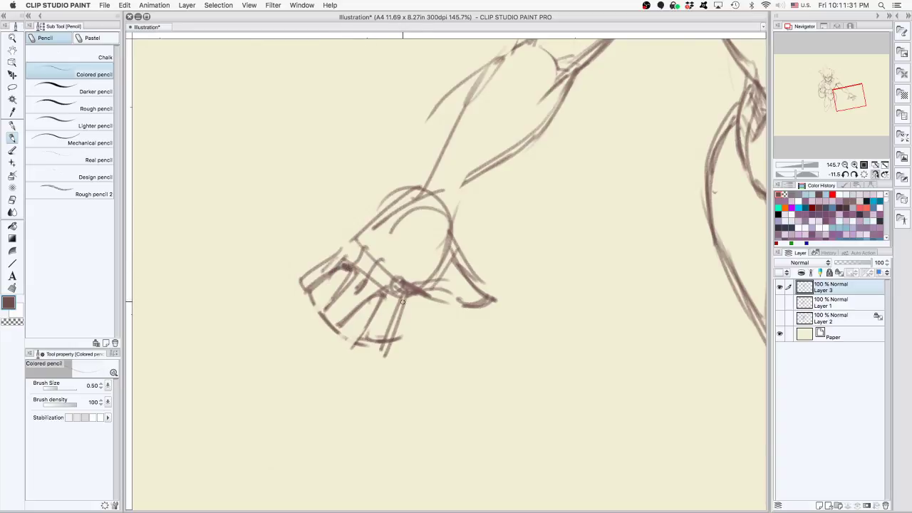
# Refine the finger nearest the thumb, mark the thumb joint with a circle, and redraw the thumb's curved inner outline
pyautogui.moveTo(403, 300); pyautogui.dragTo(379, 337)
pyautogui.moveTo(410, 299); pyautogui.dragTo(428, 292)
pyautogui.moveTo(445, 259)
pyautogui.mouseDown()
pyautogui.moveTo(456, 263)
pyautogui.moveTo(451, 249)
pyautogui.moveTo(457, 267)
pyautogui.moveTo(459, 248)
pyautogui.mouseUp()
pyautogui.press('super+z')
pyautogui.moveTo(421, 289)
pyautogui.mouseDown()
pyautogui.moveTo(442, 283)
pyautogui.moveTo(435, 310)
pyautogui.moveTo(439, 286)
pyautogui.mouseUp()
pyautogui.press('e')
pyautogui.press('p')
pyautogui.moveTo(418, 288)
pyautogui.mouseDown()
pyautogui.moveTo(456, 287)
pyautogui.moveTo(487, 305)
pyautogui.mouseUp()
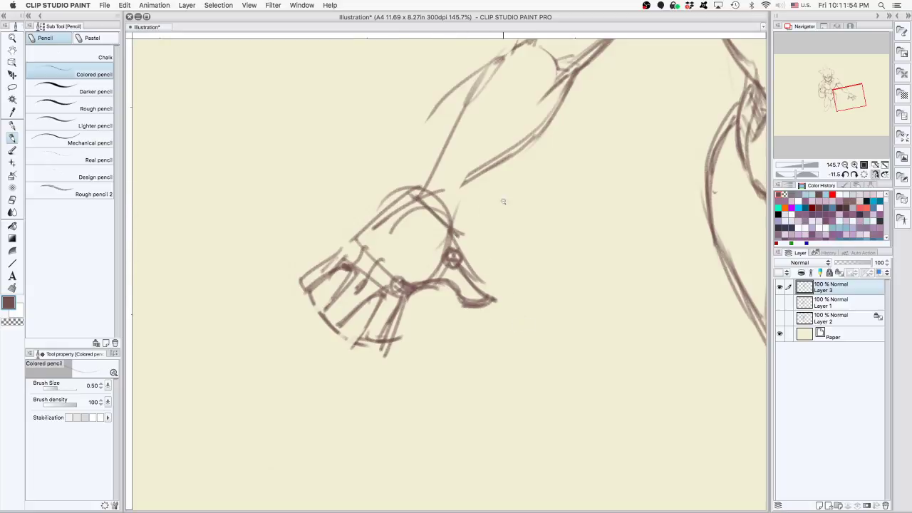
# Extend the forearm's lower outline to the wrist at the thumb joint, and flip the canvas view back
pyautogui.scroll(-3, 499, 285)
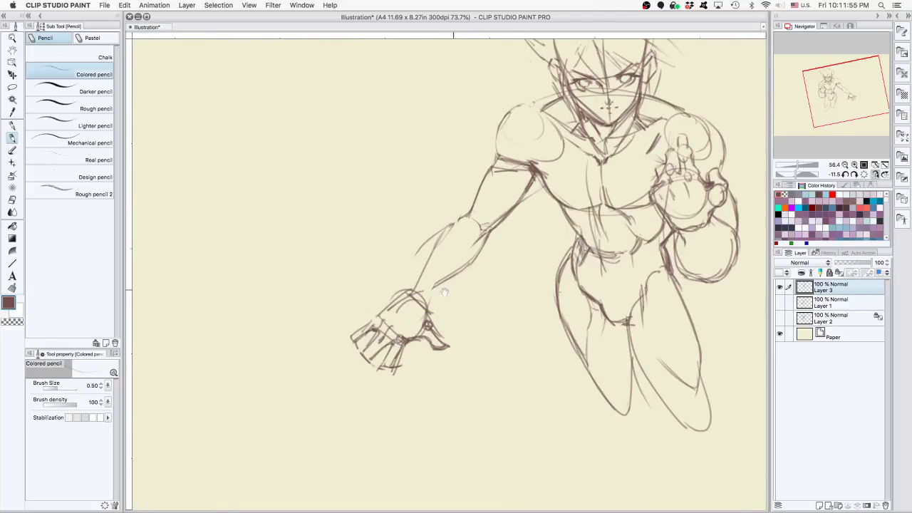
pyautogui.moveTo(430, 307)
pyautogui.mouseDown()
pyautogui.moveTo(467, 265)
pyautogui.moveTo(448, 284)
pyautogui.mouseUp()
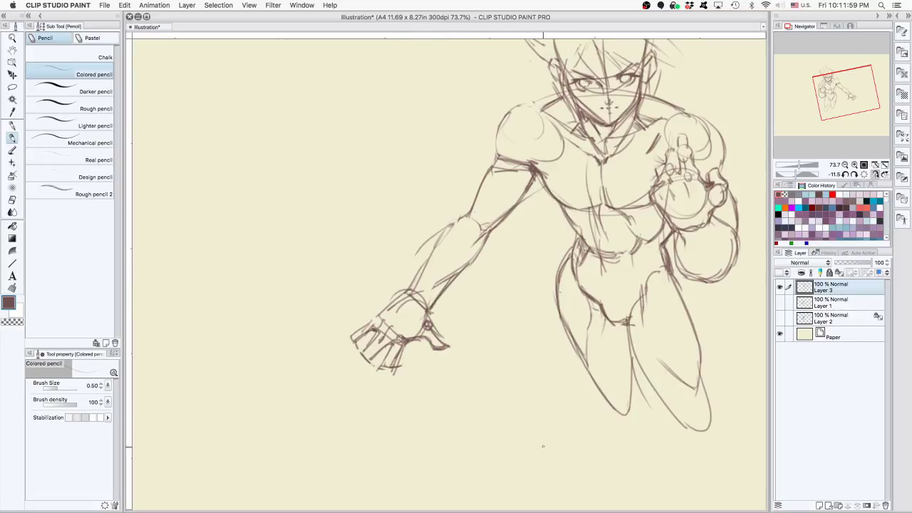
pyautogui.click(874, 173)
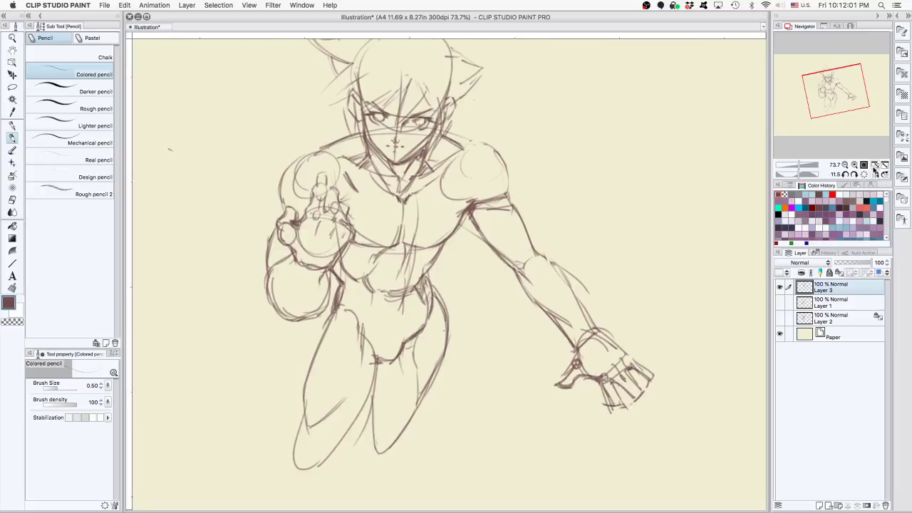
# Erase the hand at the end of the outstretched arm and return to the Colored pencil
pyautogui.press('e')
pyautogui.moveTo(592, 349)
pyautogui.mouseDown()
pyautogui.moveTo(561, 382)
pyautogui.moveTo(661, 364)
pyautogui.mouseUp()
pyautogui.press('p')
pyautogui.scroll(3, 613, 329)
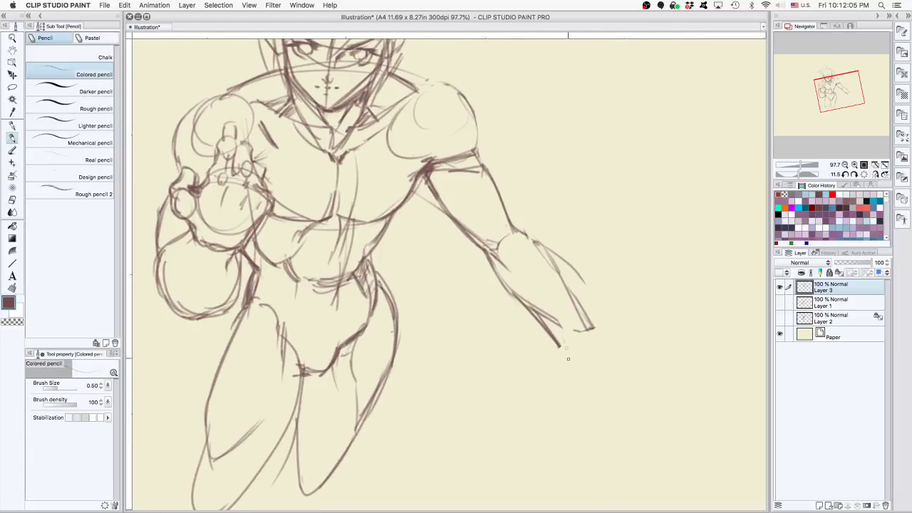
# Redraw the palm at the end of the outstretched forearm as an oval, with the wrist and thumb base strokes
pyautogui.moveTo(592, 336)
pyautogui.mouseDown()
pyautogui.moveTo(626, 381)
pyautogui.moveTo(581, 337)
pyautogui.moveTo(562, 376)
pyautogui.moveTo(601, 381)
pyautogui.moveTo(645, 358)
pyautogui.moveTo(633, 354)
pyautogui.moveTo(656, 364)
pyautogui.moveTo(623, 364)
pyautogui.moveTo(645, 358)
pyautogui.mouseUp()
pyautogui.press('super+z')
pyautogui.press('super+z')
pyautogui.moveTo(608, 375); pyautogui.dragTo(645, 362)
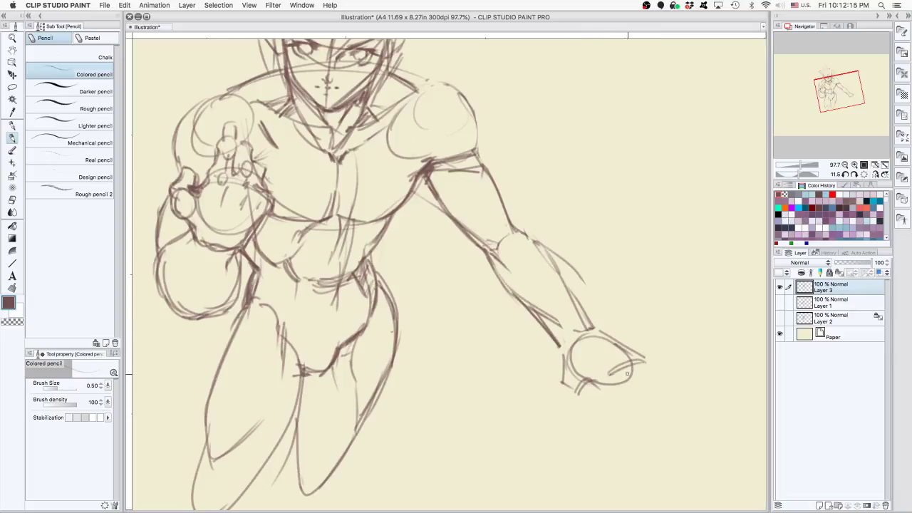
# Sketch the thumb and the spread fingers around the outstretched hand's oval palm
pyautogui.moveTo(565, 373)
pyautogui.mouseDown()
pyautogui.moveTo(544, 410)
pyautogui.moveTo(563, 413)
pyautogui.moveTo(611, 392)
pyautogui.moveTo(641, 408)
pyautogui.moveTo(664, 403)
pyautogui.mouseUp()
pyautogui.moveTo(646, 359)
pyautogui.mouseDown()
pyautogui.moveTo(649, 420)
pyautogui.moveTo(657, 425)
pyautogui.mouseUp()
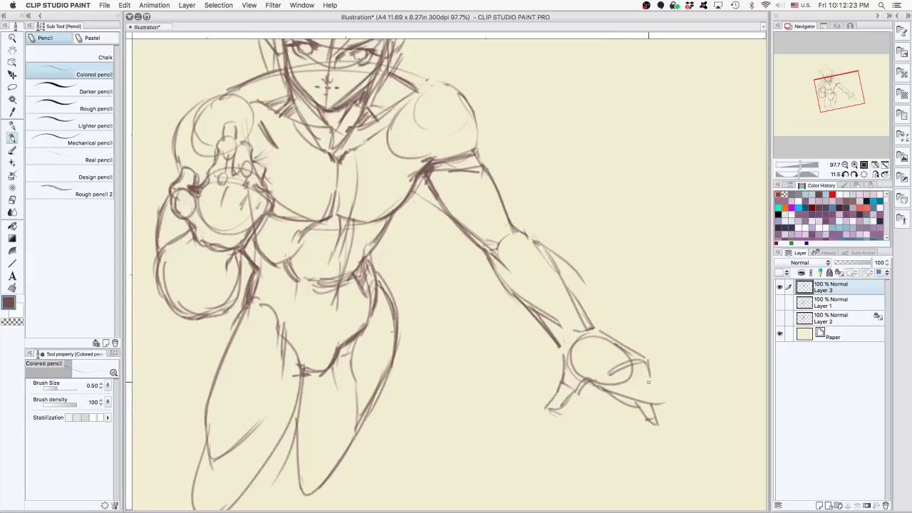
pyautogui.moveTo(626, 379); pyautogui.dragTo(668, 401)
pyautogui.moveTo(645, 368)
pyautogui.mouseDown()
pyautogui.moveTo(649, 391)
pyautogui.moveTo(618, 392)
pyautogui.moveTo(621, 407)
pyautogui.mouseUp()
pyautogui.scroll(-2, 687, 347)
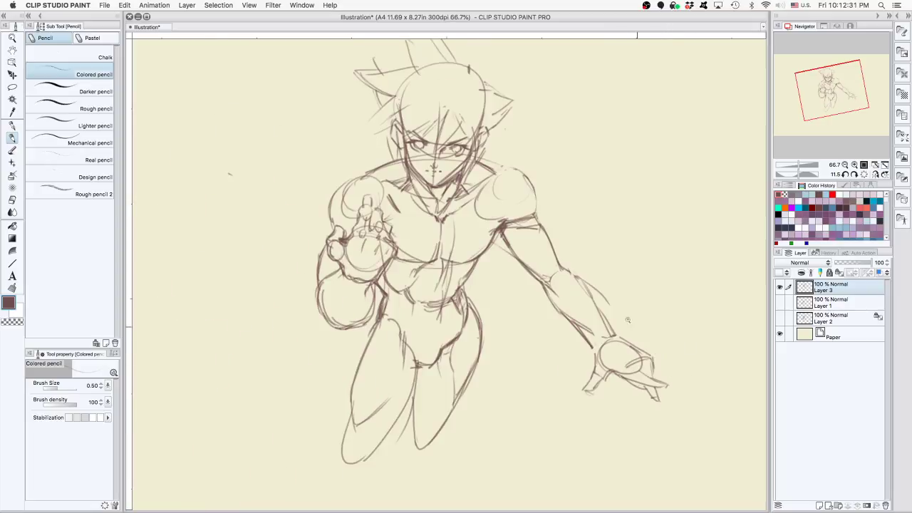
# Try to redraw the outer outline of the outstretched upper arm from the shoulder to the elbow
pyautogui.press('e')
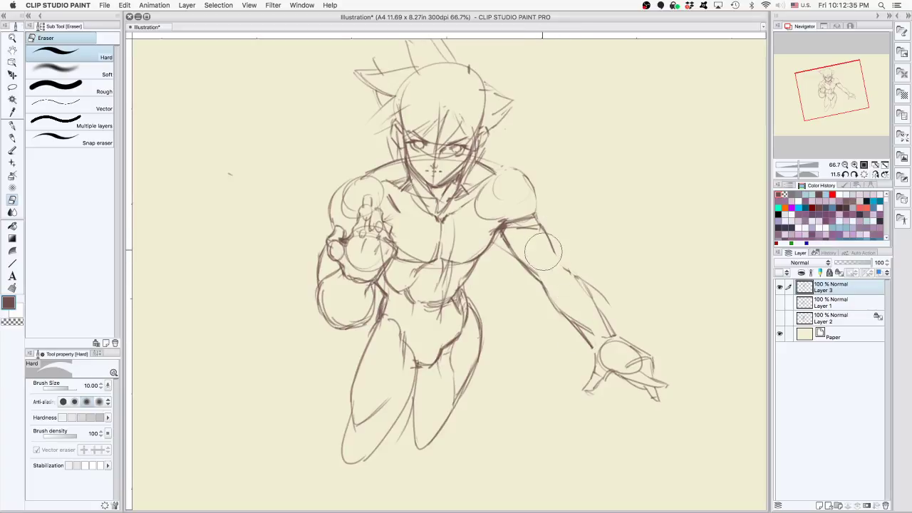
pyautogui.press('p')
pyautogui.moveTo(537, 208); pyautogui.dragTo(566, 278)
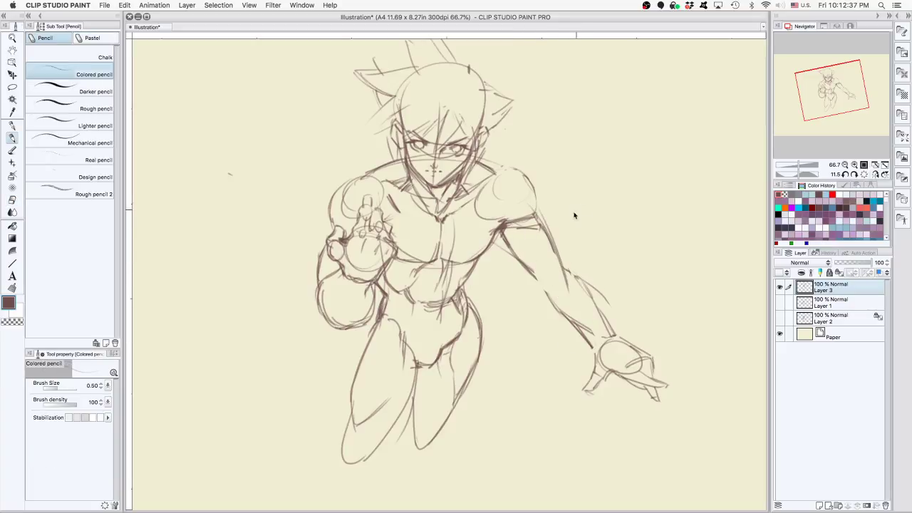
pyautogui.press('super+z')
pyautogui.moveTo(532, 219); pyautogui.dragTo(562, 273)
pyautogui.press('super+z')
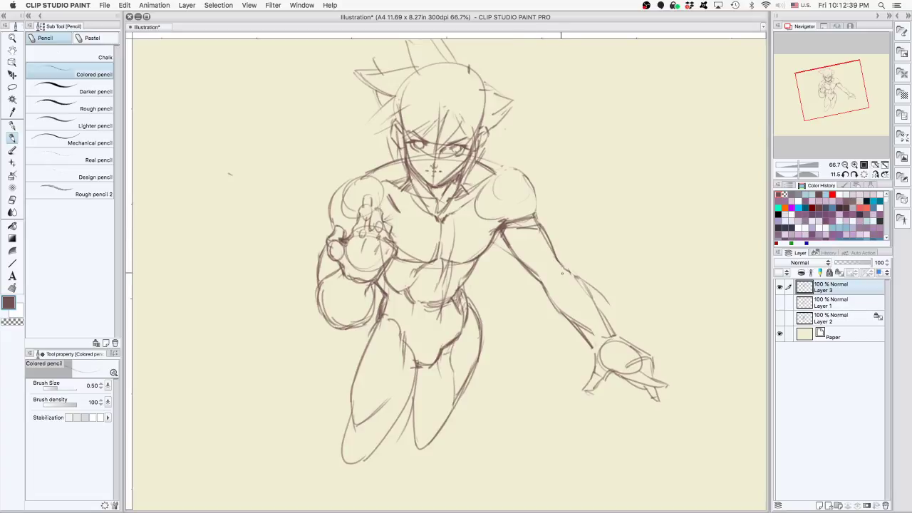
# Reinforce the outer outline of the lower thigh beneath the outstretched arm's side
pyautogui.moveTo(468, 360); pyautogui.dragTo(433, 447)
pyautogui.moveTo(400, 418)
pyautogui.mouseDown()
pyautogui.moveTo(396, 366)
pyautogui.moveTo(347, 392)
pyautogui.mouseUp()
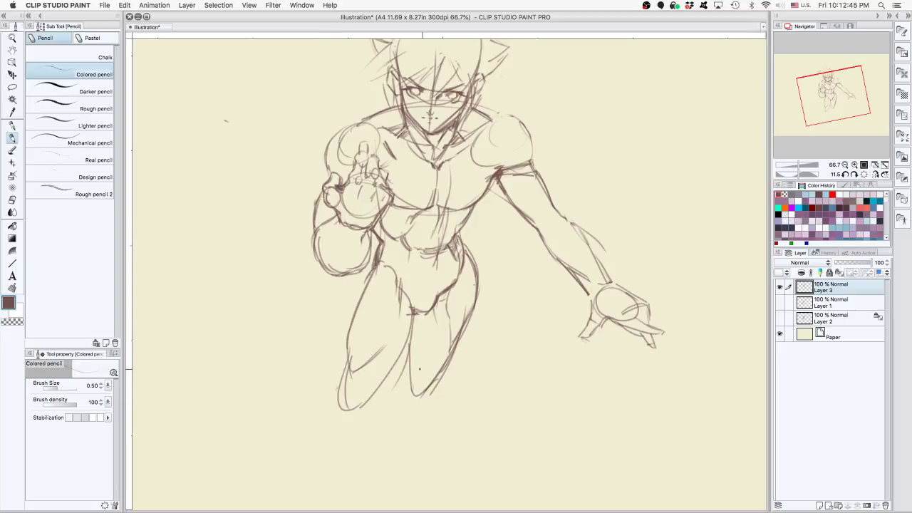
pyautogui.scroll(10, 517, 355)
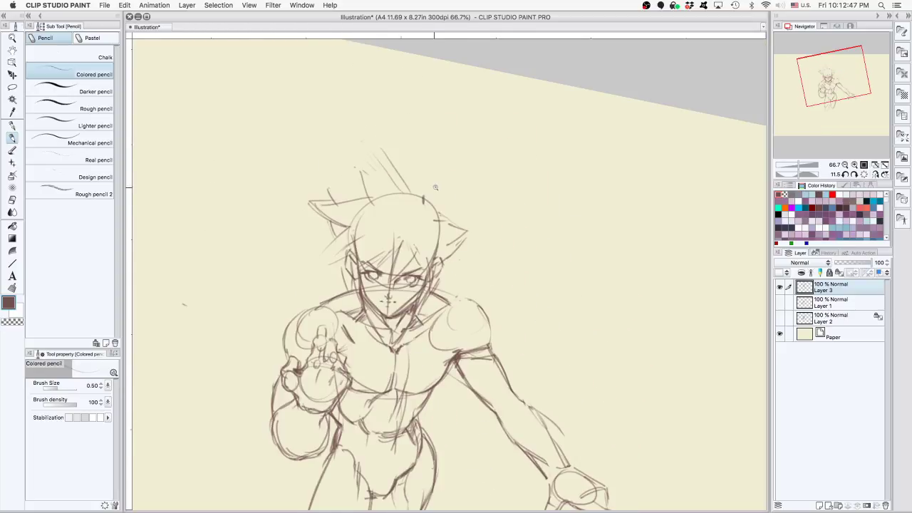
# Try rough rounded outlines for a second head in the empty area beside the figure's head
pyautogui.moveTo(435, 187); pyautogui.dragTo(534, 192)
pyautogui.moveTo(611, 303)
pyautogui.mouseDown()
pyautogui.moveTo(633, 186)
pyautogui.moveTo(559, 204)
pyautogui.moveTo(543, 257)
pyautogui.mouseUp()
pyautogui.moveTo(442, 173); pyautogui.dragTo(500, 98)
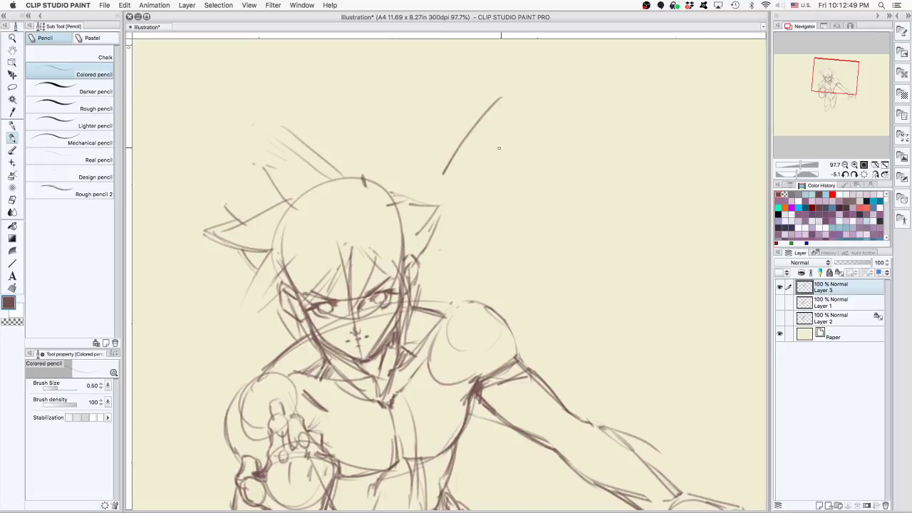
pyautogui.press('super+z')
pyautogui.moveTo(532, 172)
pyautogui.mouseDown()
pyautogui.moveTo(508, 142)
pyautogui.moveTo(548, 73)
pyautogui.mouseUp()
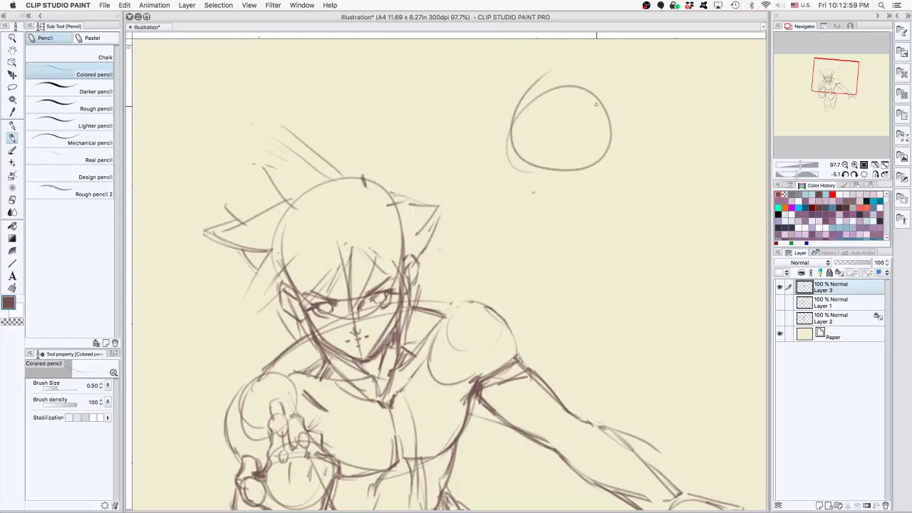
pyautogui.hscroll(3, 540, 213)
pyautogui.press('super+z')
pyautogui.moveTo(417, 139); pyautogui.dragTo(520, 97)
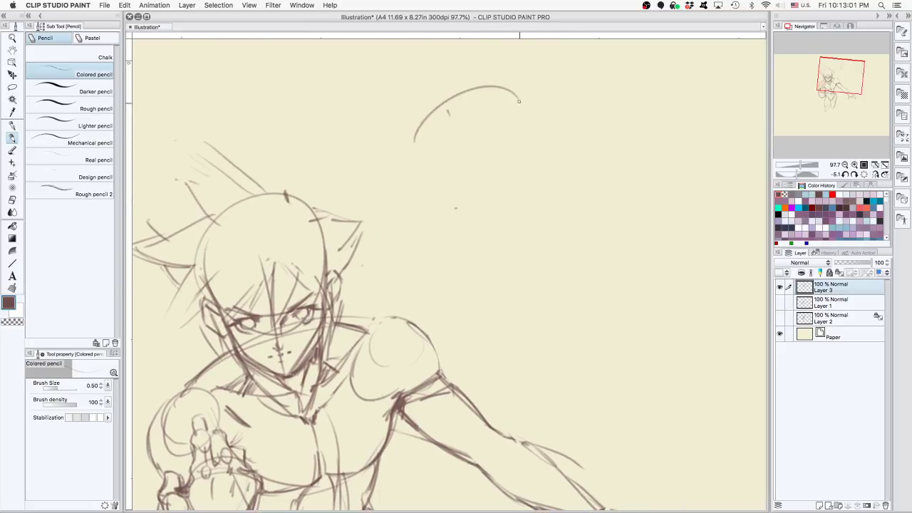
pyautogui.press('super+z')
# Sketch the second head's tilted oval, curved cranium outline and the far side of the face
pyautogui.moveTo(435, 147)
pyautogui.mouseDown()
pyautogui.moveTo(451, 104)
pyautogui.moveTo(449, 114)
pyautogui.mouseUp()
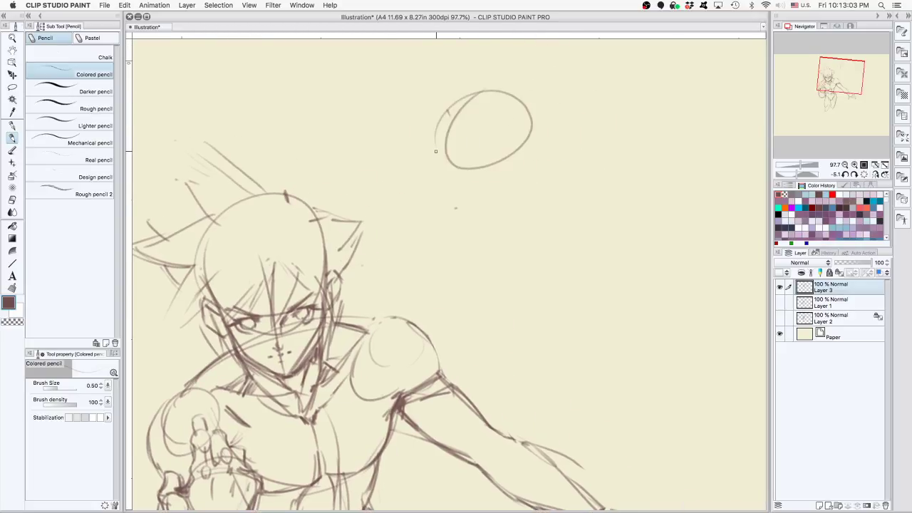
pyautogui.moveTo(435, 151); pyautogui.dragTo(433, 169)
pyautogui.moveTo(453, 104); pyautogui.dragTo(547, 108)
pyautogui.moveTo(497, 93); pyautogui.dragTo(563, 141)
pyautogui.moveTo(436, 171)
pyautogui.mouseDown()
pyautogui.moveTo(462, 196)
pyautogui.moveTo(484, 193)
pyautogui.mouseUp()
pyautogui.moveTo(566, 140)
pyautogui.mouseDown()
pyautogui.moveTo(565, 181)
pyautogui.moveTo(536, 250)
pyautogui.mouseUp()
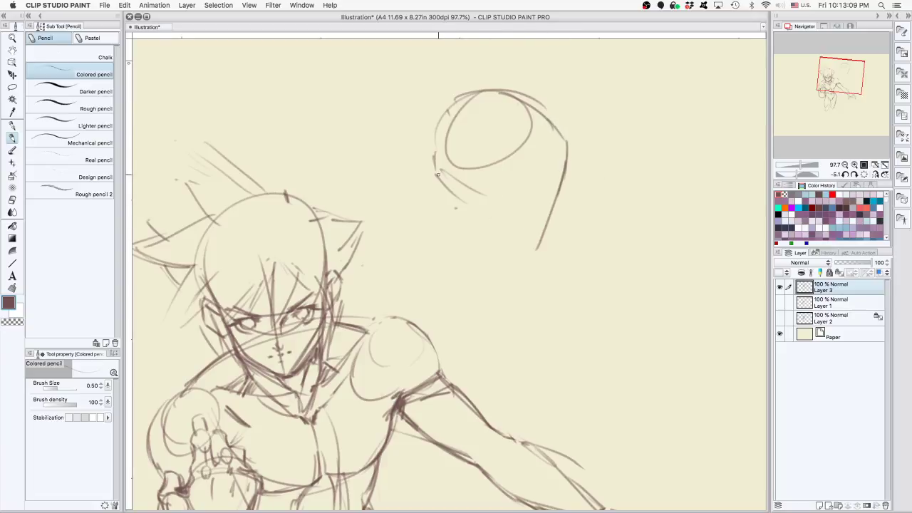
# Draw the near side of the second head's face, close the angular jaw and chin, and darken the far side
pyautogui.moveTo(435, 152); pyautogui.dragTo(443, 260)
pyautogui.moveTo(438, 169)
pyautogui.mouseDown()
pyautogui.moveTo(447, 238)
pyautogui.moveTo(493, 265)
pyautogui.mouseUp()
pyautogui.moveTo(448, 230)
pyautogui.mouseDown()
pyautogui.moveTo(533, 268)
pyautogui.moveTo(514, 265)
pyautogui.moveTo(550, 239)
pyautogui.mouseUp()
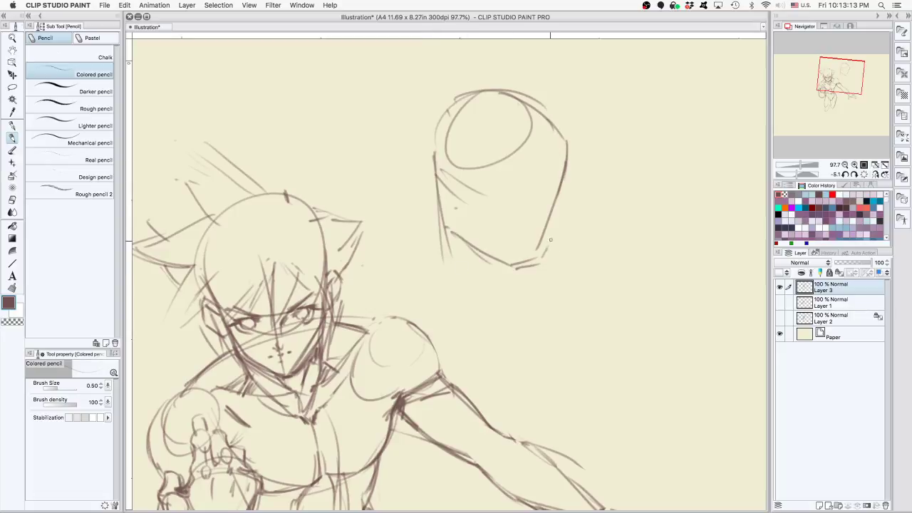
pyautogui.moveTo(567, 132); pyautogui.dragTo(557, 205)
pyautogui.moveTo(563, 162); pyautogui.dragTo(542, 264)
# Darken the second head's cranium, add a V-shaped brow line across the face, and place an arc above the crown
pyautogui.moveTo(443, 117)
pyautogui.mouseDown()
pyautogui.moveTo(433, 141)
pyautogui.moveTo(482, 86)
pyautogui.mouseUp()
pyautogui.moveTo(433, 126); pyautogui.dragTo(490, 84)
pyautogui.moveTo(442, 163); pyautogui.dragTo(536, 138)
pyautogui.press('super+z')
pyautogui.moveTo(437, 142)
pyautogui.mouseDown()
pyautogui.moveTo(518, 183)
pyautogui.moveTo(563, 144)
pyautogui.mouseUp()
pyautogui.moveTo(512, 180); pyautogui.dragTo(566, 135)
pyautogui.moveTo(536, 165); pyautogui.dragTo(557, 144)
pyautogui.moveTo(518, 89); pyautogui.dragTo(579, 117)
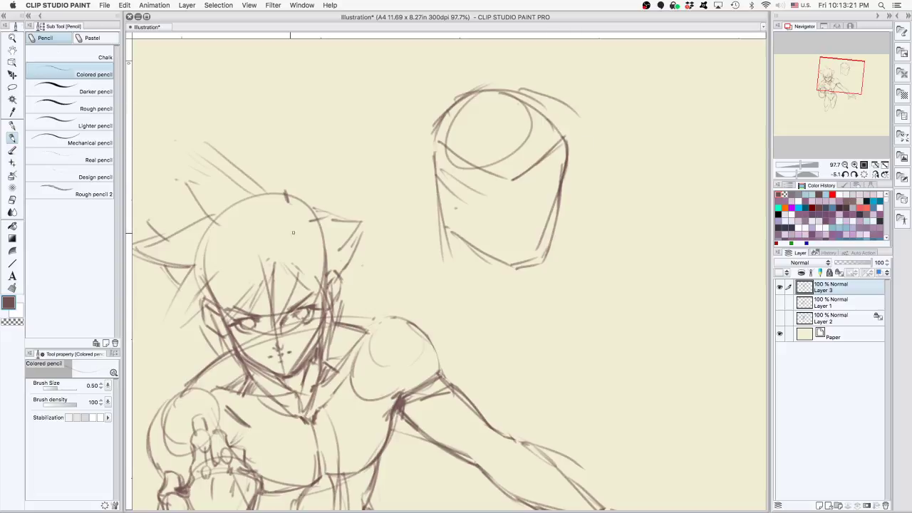
# Try guidelines across the original figure's forehead and reinforce the crown of its head
pyautogui.moveTo(215, 292); pyautogui.dragTo(317, 261)
pyautogui.press('super+z')
pyautogui.moveTo(207, 285)
pyautogui.mouseDown()
pyautogui.moveTo(247, 315)
pyautogui.moveTo(311, 301)
pyautogui.moveTo(321, 277)
pyautogui.mouseUp()
pyautogui.press('super+z')
pyautogui.moveTo(257, 187); pyautogui.dragTo(283, 191)
# Sketch light shoulder curves on both sides of the second head
pyautogui.moveTo(483, 287); pyautogui.dragTo(521, 181)
pyautogui.scroll(3, 261, 298)
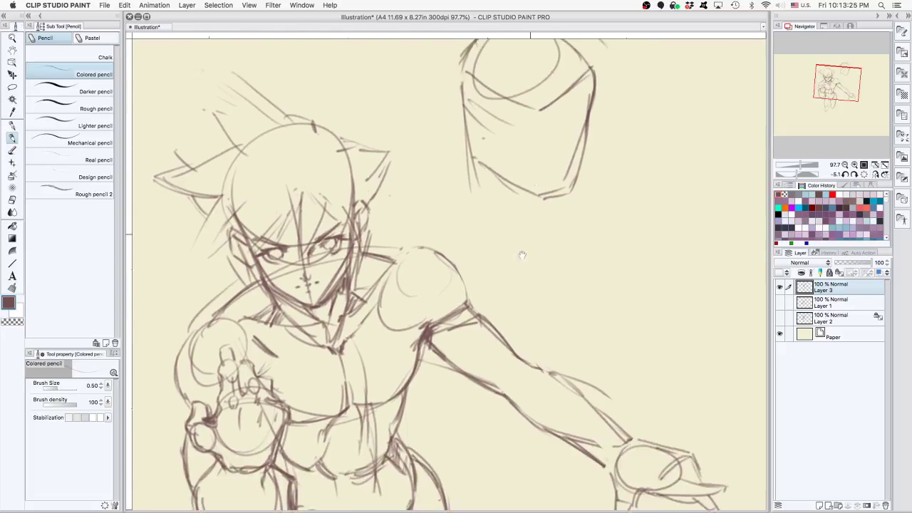
pyautogui.moveTo(388, 287); pyautogui.dragTo(429, 219)
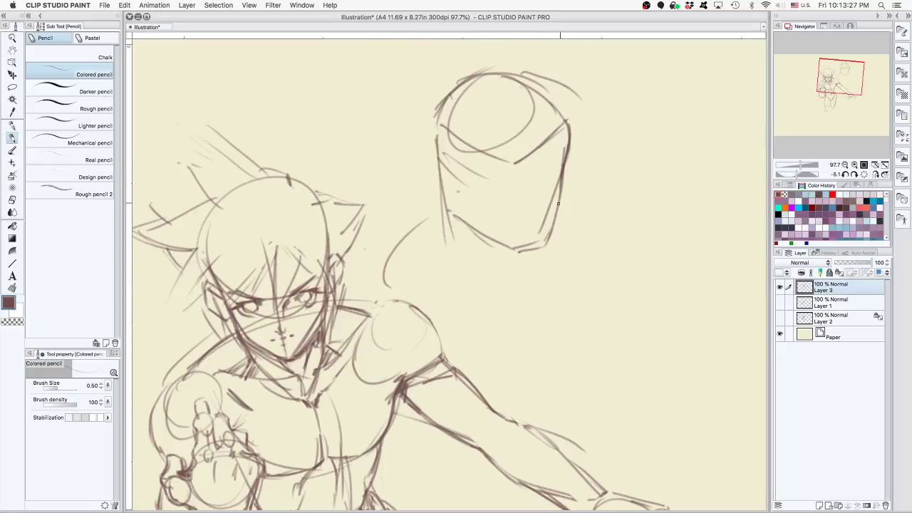
pyautogui.moveTo(561, 178)
pyautogui.mouseDown()
pyautogui.moveTo(600, 183)
pyautogui.moveTo(650, 215)
pyautogui.mouseUp()
pyautogui.scroll(3, 578, 309)
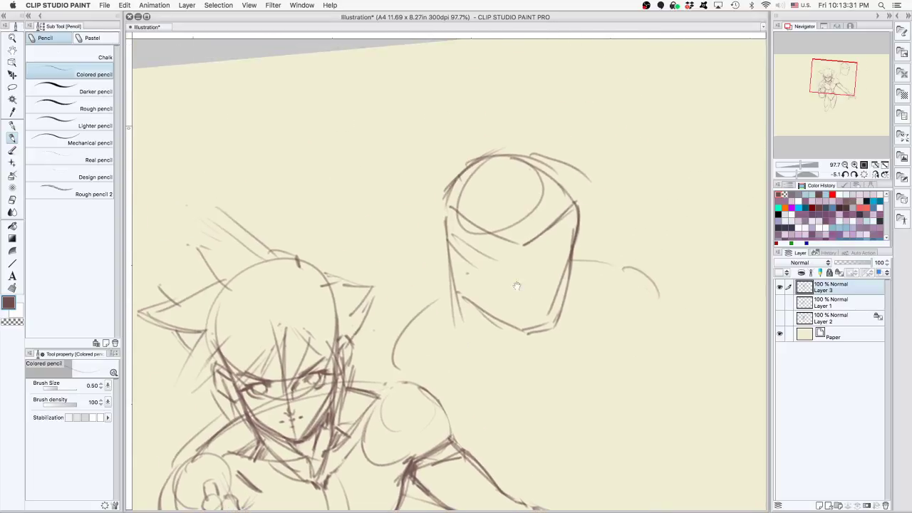
# Widen the far side of the second head's face with a longer outline and draw a lower chin line
pyautogui.moveTo(576, 217)
pyautogui.mouseDown()
pyautogui.moveTo(574, 206)
pyautogui.moveTo(582, 324)
pyautogui.mouseUp()
pyautogui.press('super+z')
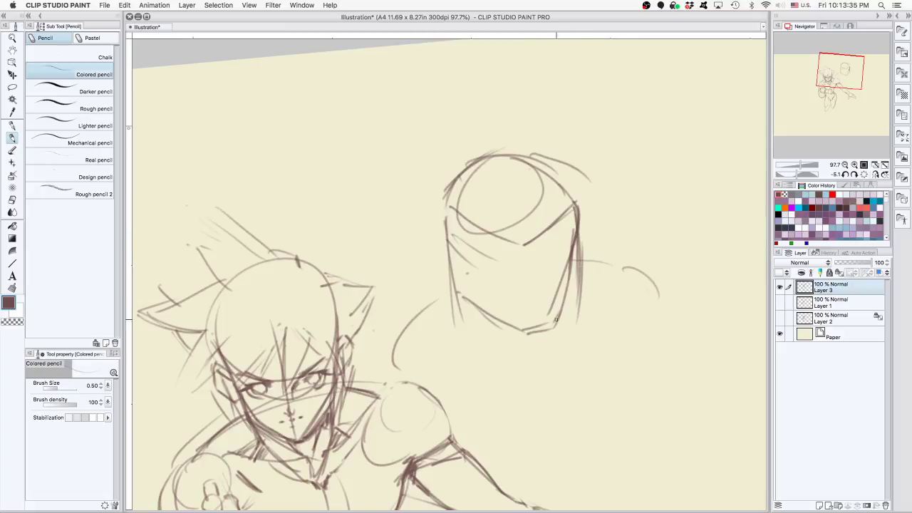
pyautogui.press('super+z')
pyautogui.moveTo(578, 215)
pyautogui.mouseDown()
pyautogui.moveTo(561, 337)
pyautogui.moveTo(577, 298)
pyautogui.moveTo(564, 339)
pyautogui.moveTo(579, 317)
pyautogui.mouseUp()
pyautogui.press('super+z')
pyautogui.moveTo(551, 345)
pyautogui.mouseDown()
pyautogui.moveTo(568, 329)
pyautogui.moveTo(500, 330)
pyautogui.mouseUp()
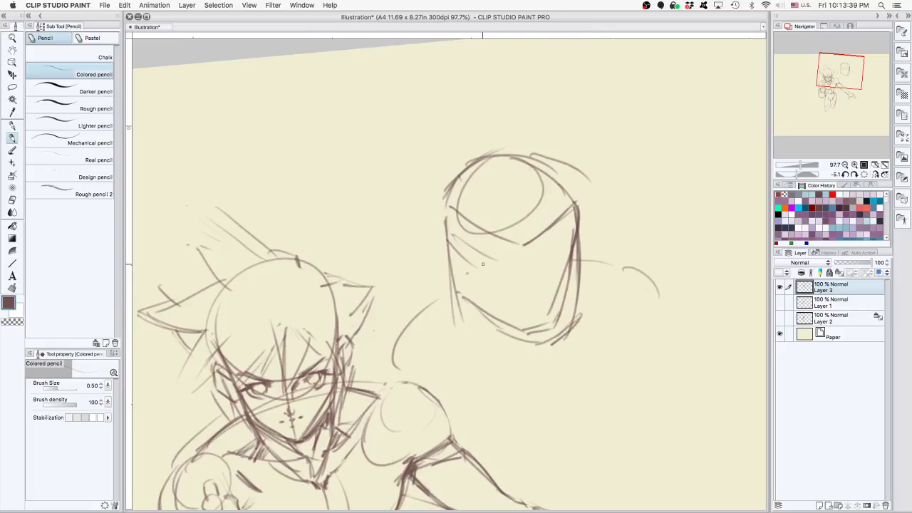
# Add short strokes marking the near eye on the second head's face
pyautogui.moveTo(478, 264)
pyautogui.mouseDown()
pyautogui.moveTo(459, 264)
pyautogui.moveTo(460, 281)
pyautogui.mouseUp()
pyautogui.moveTo(456, 284); pyautogui.dragTo(488, 299)
pyautogui.moveTo(471, 258); pyautogui.dragTo(485, 273)
# Erase the original figure's outstretched arm and hand below the shoulder, and return to the Colored pencil
pyautogui.moveTo(594, 297); pyautogui.dragTo(566, 149)
pyautogui.keyDown('alt'); pyautogui.click(559, 148); pyautogui.keyUp('alt')
pyautogui.keyDown('super'); pyautogui.click(563, 299); pyautogui.keyUp('super')
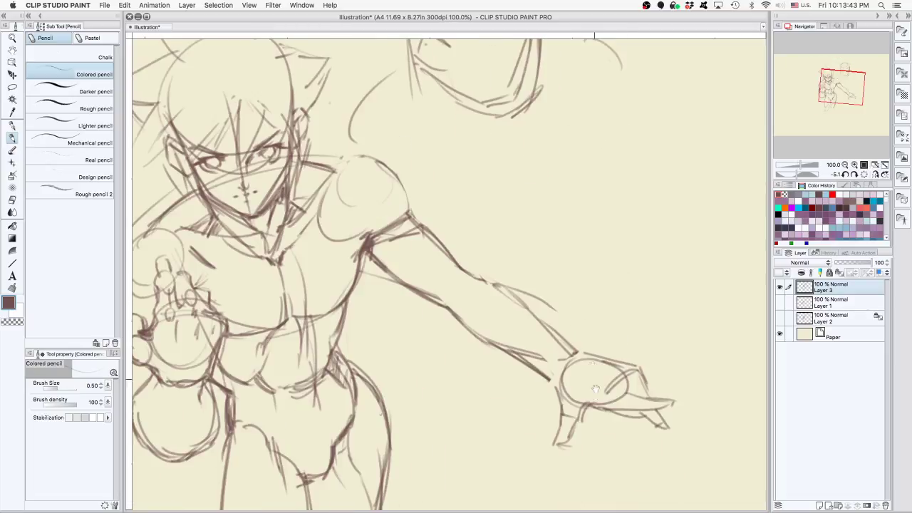
pyautogui.moveTo(569, 389)
pyautogui.mouseDown()
pyautogui.moveTo(560, 294)
pyautogui.moveTo(524, 306)
pyautogui.mouseUp()
pyautogui.moveTo(646, 278)
pyautogui.mouseDown()
pyautogui.moveTo(596, 350)
pyautogui.moveTo(610, 384)
pyautogui.moveTo(564, 369)
pyautogui.moveTo(554, 386)
pyautogui.moveTo(525, 336)
pyautogui.moveTo(516, 240)
pyautogui.moveTo(490, 256)
pyautogui.mouseUp()
pyautogui.press('e')
pyautogui.press('p')
# Redraw the shoulder's rounded outline above the erased arm and start the upper arm's outline downward
pyautogui.scroll(3, 491, 207)
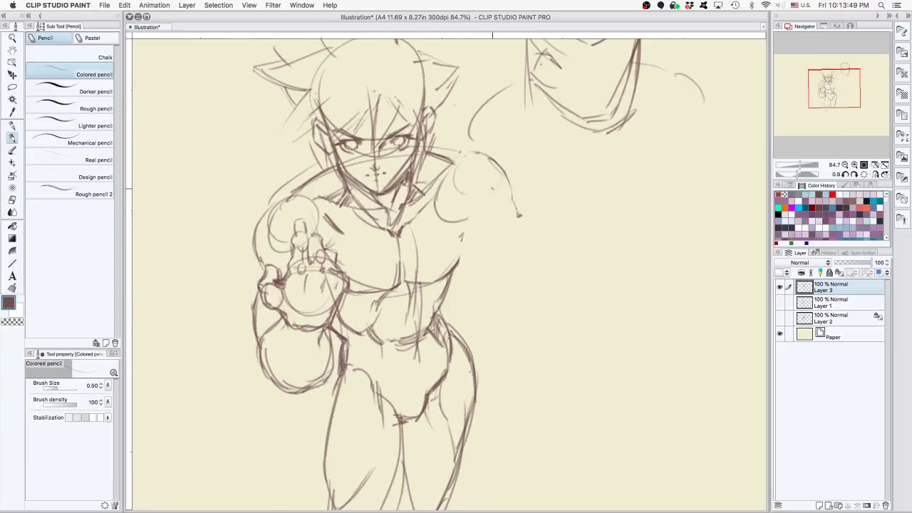
pyautogui.moveTo(492, 178)
pyautogui.mouseDown()
pyautogui.moveTo(507, 212)
pyautogui.moveTo(473, 217)
pyautogui.mouseUp()
pyautogui.moveTo(457, 151)
pyautogui.mouseDown()
pyautogui.moveTo(497, 172)
pyautogui.moveTo(481, 224)
pyautogui.moveTo(491, 272)
pyautogui.mouseUp()
pyautogui.moveTo(479, 217); pyautogui.dragTo(487, 281)
pyautogui.press('super+z')
pyautogui.press('super+z')
pyautogui.moveTo(490, 184); pyautogui.dragTo(488, 220)
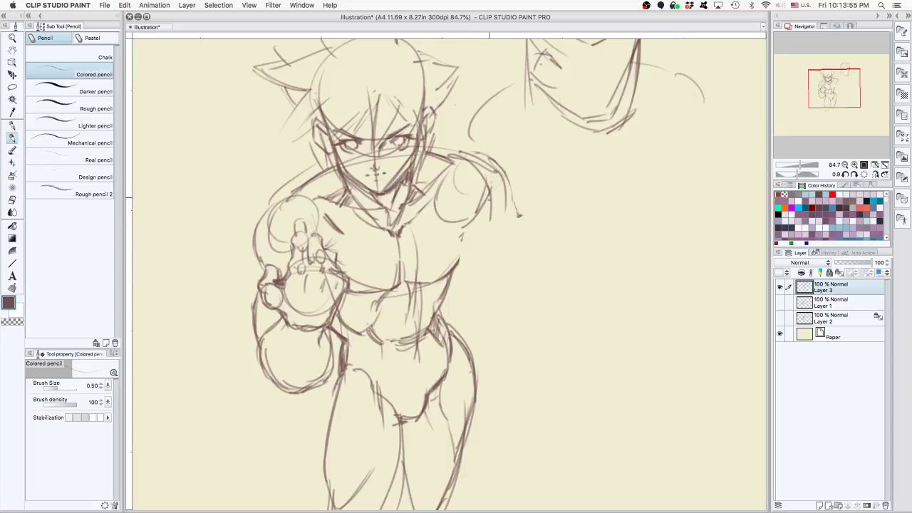
# Undo the last rough strokes on the outer shoulder and upper arm of the spiky-haired front figure
pyautogui.moveTo(496, 163); pyautogui.dragTo(489, 215)
pyautogui.press('super+z')
pyautogui.press('super+z')
pyautogui.press('super+z')
pyautogui.press('super+z')
pyautogui.press('super+z')
pyautogui.press('super+z')
pyautogui.moveTo(463, 149); pyautogui.dragTo(504, 190)
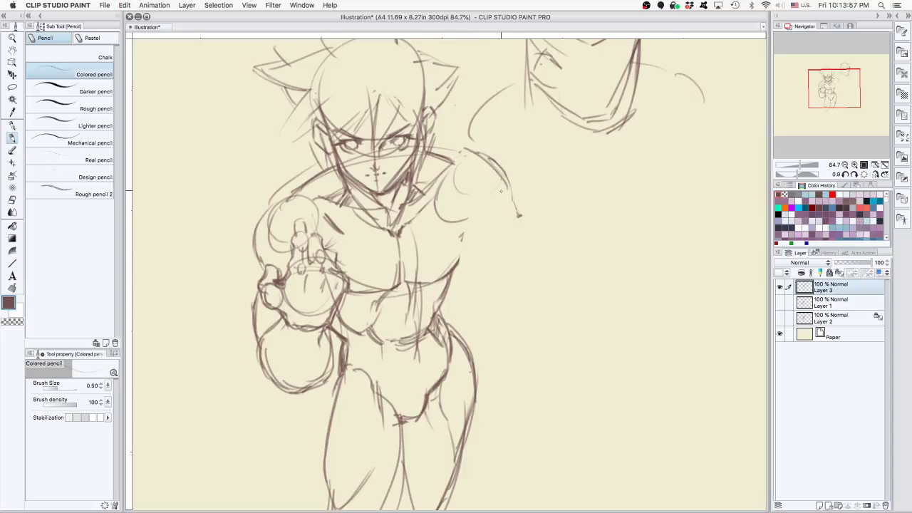
pyautogui.press('super+z')
# Redraw the rounded shoulder contour of the front figure's lowered arm
pyautogui.moveTo(443, 149); pyautogui.dragTo(492, 191)
pyautogui.press('super+z')
pyautogui.moveTo(438, 184); pyautogui.dragTo(492, 220)
pyautogui.moveTo(497, 207)
pyautogui.mouseDown()
pyautogui.moveTo(510, 286)
pyautogui.moveTo(546, 327)
pyautogui.moveTo(572, 431)
pyautogui.mouseUp()
pyautogui.press('super+z')
pyautogui.press('super+z')
pyautogui.press('super+z')
pyautogui.press('super+z')
pyautogui.press('super+z')
pyautogui.press('super+z')
pyautogui.moveTo(493, 165)
pyautogui.mouseDown()
pyautogui.moveTo(504, 187)
pyautogui.moveTo(480, 230)
pyautogui.moveTo(500, 180)
pyautogui.mouseUp()
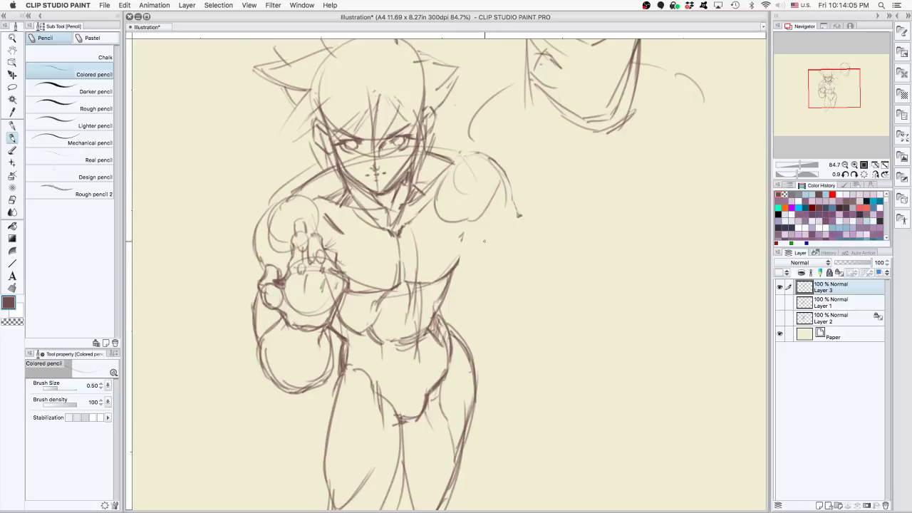
# Sketch the upper arm and the outer and inner forearm contours of the front figure's lowered arm
pyautogui.moveTo(472, 212); pyautogui.dragTo(463, 261)
pyautogui.moveTo(484, 195)
pyautogui.mouseDown()
pyautogui.moveTo(487, 271)
pyautogui.moveTo(501, 276)
pyautogui.moveTo(500, 238)
pyautogui.moveTo(503, 279)
pyautogui.moveTo(539, 370)
pyautogui.mouseUp()
pyautogui.moveTo(467, 314); pyautogui.dragTo(513, 373)
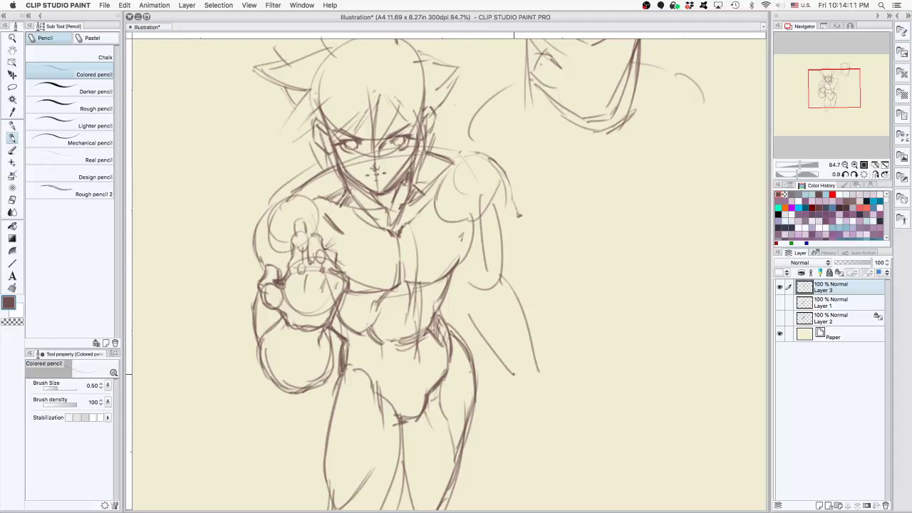
pyautogui.press('super+z')
pyautogui.moveTo(467, 287)
pyautogui.mouseDown()
pyautogui.moveTo(522, 393)
pyautogui.moveTo(553, 377)
pyautogui.moveTo(567, 385)
pyautogui.moveTo(530, 423)
pyautogui.moveTo(545, 398)
pyautogui.mouseUp()
pyautogui.press('super+z')
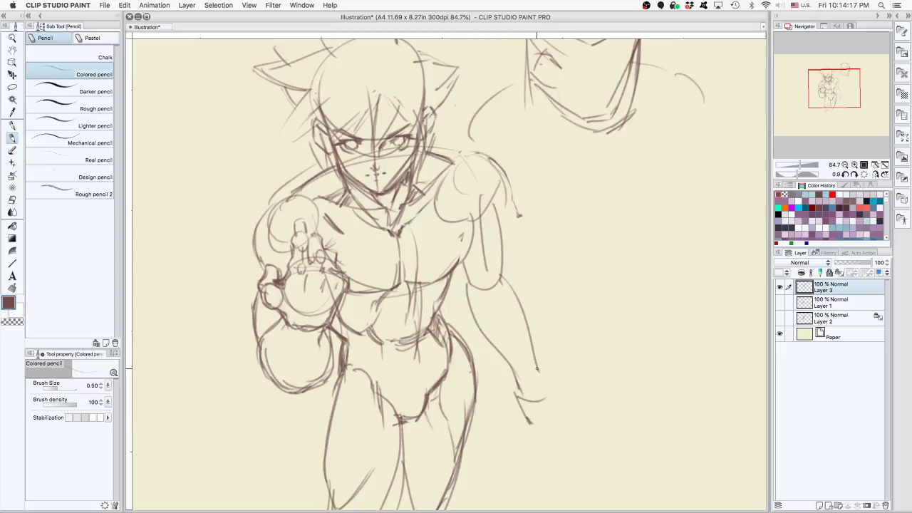
# Rework the wrist of the lowered arm and sketch a simple tapering hand outline below it
pyautogui.moveTo(535, 368)
pyautogui.mouseDown()
pyautogui.moveTo(557, 381)
pyautogui.moveTo(523, 409)
pyautogui.moveTo(526, 424)
pyautogui.mouseUp()
pyautogui.press('super+z')
pyautogui.press('super+z')
pyautogui.press('super+z')
pyautogui.moveTo(460, 265); pyautogui.dragTo(470, 296)
pyautogui.moveTo(543, 374); pyautogui.dragTo(572, 401)
pyautogui.moveTo(513, 404); pyautogui.dragTo(551, 434)
pyautogui.press('super+z')
pyautogui.press('super+z')
pyautogui.moveTo(546, 374)
pyautogui.mouseDown()
pyautogui.moveTo(558, 445)
pyautogui.moveTo(547, 443)
pyautogui.moveTo(538, 468)
pyautogui.mouseUp()
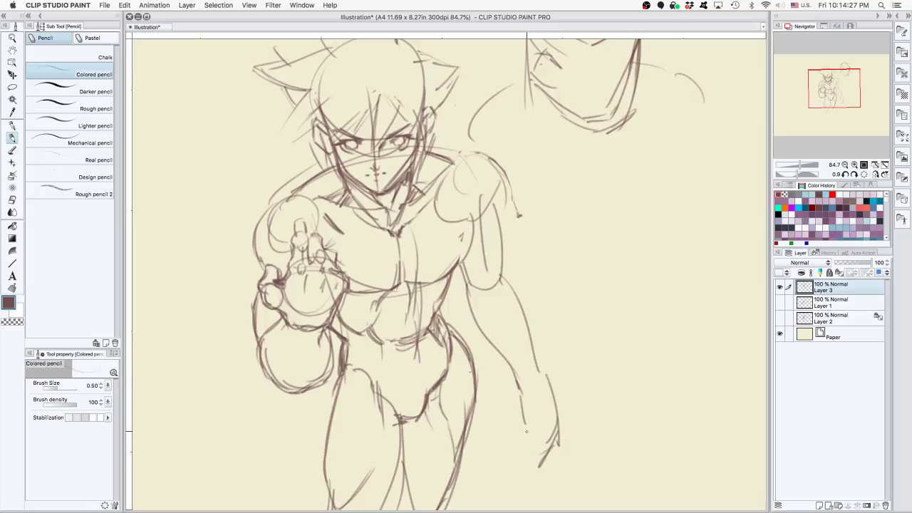
pyautogui.moveTo(524, 417)
pyautogui.mouseDown()
pyautogui.moveTo(547, 440)
pyautogui.moveTo(535, 463)
pyautogui.mouseUp()
pyautogui.moveTo(528, 425)
pyautogui.mouseDown()
pyautogui.moveTo(538, 459)
pyautogui.moveTo(533, 453)
pyautogui.mouseUp()
# Reinforce the shoulder, inner forearm and wrist lines of the lowered arm and add inner strokes to the hand
pyautogui.moveTo(467, 280); pyautogui.dragTo(482, 345)
pyautogui.moveTo(470, 151)
pyautogui.mouseDown()
pyautogui.moveTo(493, 190)
pyautogui.moveTo(498, 224)
pyautogui.mouseUp()
pyautogui.press('super+z')
pyautogui.press('super+z')
pyautogui.moveTo(505, 202); pyautogui.dragTo(500, 218)
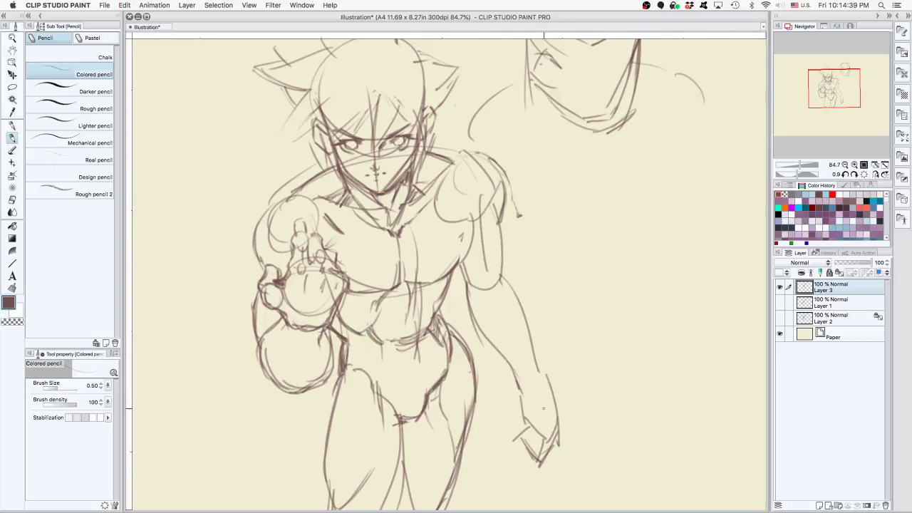
pyautogui.moveTo(543, 408); pyautogui.dragTo(550, 427)
pyautogui.moveTo(537, 372); pyautogui.dragTo(556, 399)
# Sketch the collar line and the large outer shoulder-to-side curve of the masked background figure's torso
pyautogui.moveTo(583, 165); pyautogui.dragTo(509, 305)
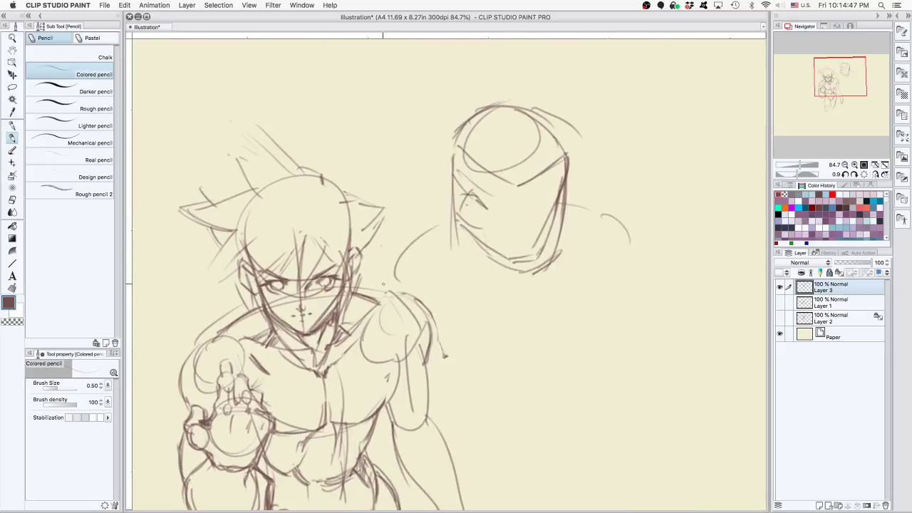
pyautogui.moveTo(384, 283); pyautogui.dragTo(451, 195)
pyautogui.press('super+z')
pyautogui.moveTo(544, 309)
pyautogui.mouseDown()
pyautogui.moveTo(586, 258)
pyautogui.moveTo(514, 336)
pyautogui.mouseUp()
pyautogui.moveTo(563, 225); pyautogui.dragTo(618, 269)
pyautogui.moveTo(631, 300); pyautogui.dragTo(614, 241)
pyautogui.moveTo(590, 199); pyautogui.dragTo(626, 339)
pyautogui.moveTo(599, 220); pyautogui.dragTo(604, 359)
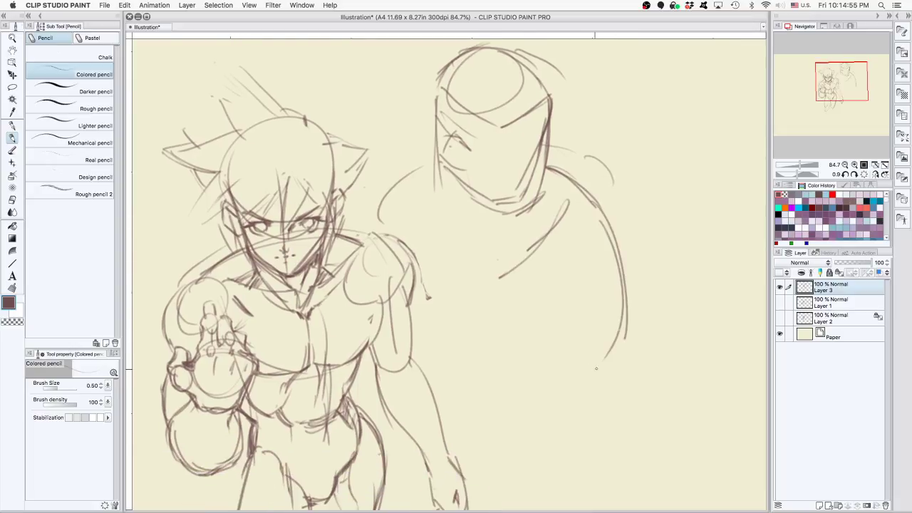
# Close the rounded lower edge of the masked figure's torso and add the near-side collar line
pyautogui.moveTo(630, 330)
pyautogui.mouseDown()
pyautogui.moveTo(465, 419)
pyautogui.moveTo(528, 410)
pyautogui.mouseUp()
pyautogui.moveTo(577, 389)
pyautogui.mouseDown()
pyautogui.moveTo(510, 419)
pyautogui.moveTo(436, 364)
pyautogui.moveTo(475, 402)
pyautogui.moveTo(491, 404)
pyautogui.mouseUp()
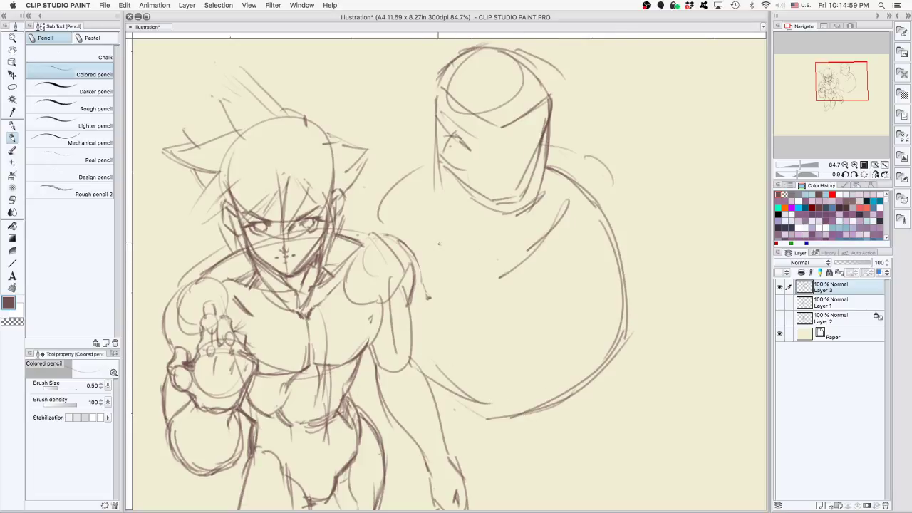
pyautogui.moveTo(411, 233); pyautogui.dragTo(490, 265)
pyautogui.moveTo(576, 349); pyautogui.dragTo(572, 382)
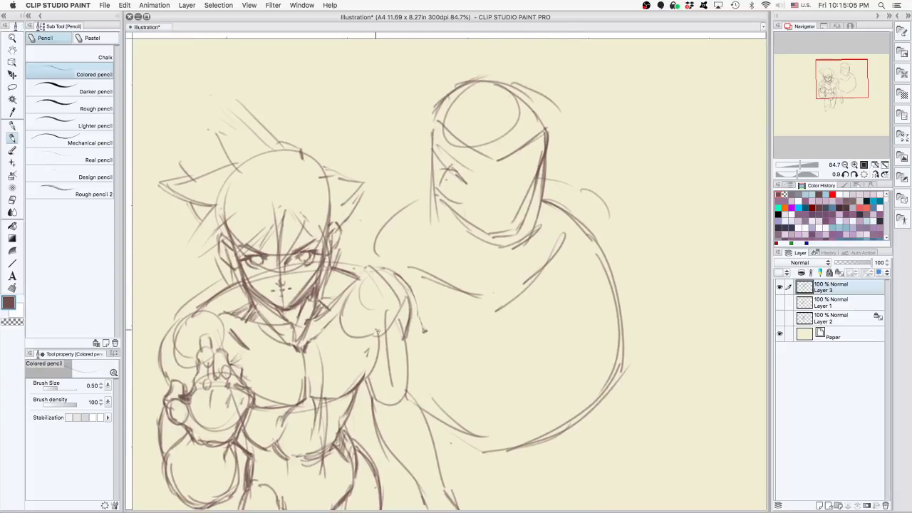
pyautogui.moveTo(443, 284); pyautogui.dragTo(361, 267)
pyautogui.hotkey('ctrl', 'z')
# Select the whole masked background figure, move it upward relative to the front figure, and clear the selection
pyautogui.scroll(-2, 572, 334)
pyautogui.press('m')
pyautogui.moveTo(459, 182)
pyautogui.mouseDown()
pyautogui.moveTo(436, 251)
pyautogui.moveTo(450, 280)
pyautogui.moveTo(471, 288)
pyautogui.moveTo(479, 360)
pyautogui.moveTo(611, 419)
pyautogui.moveTo(543, 127)
pyautogui.moveTo(504, 144)
pyautogui.mouseUp()
pyautogui.press('k')
pyautogui.moveTo(541, 336); pyautogui.dragTo(548, 289)
pyautogui.hotkey('ctrl', 'd')
pyautogui.press('p')
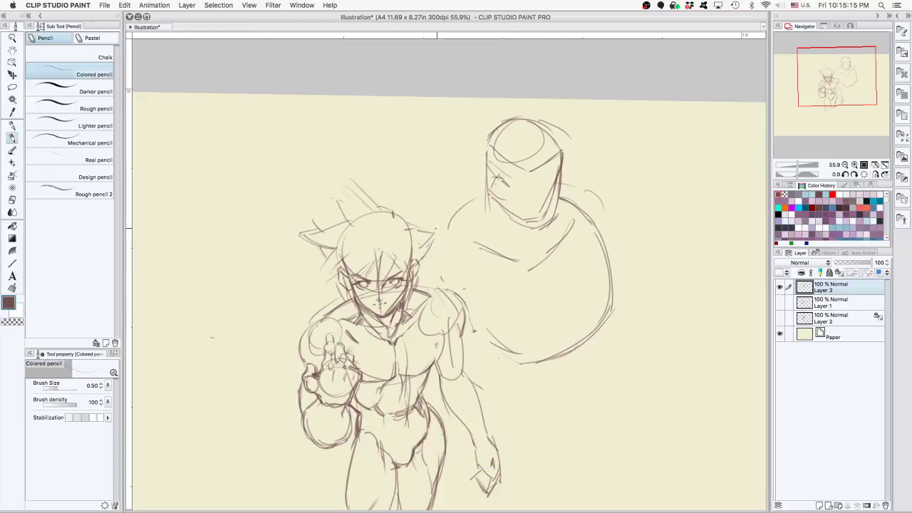
# Sketch the masked figure's near shoulder arc and the edge where its arm meets the chest
pyautogui.moveTo(430, 237); pyautogui.dragTo(475, 226)
pyautogui.moveTo(417, 247)
pyautogui.mouseDown()
pyautogui.moveTo(465, 235)
pyautogui.moveTo(500, 275)
pyautogui.moveTo(488, 297)
pyautogui.mouseUp()
pyautogui.hotkey('ctrl', 'z')
pyautogui.moveTo(481, 251)
pyautogui.mouseDown()
pyautogui.moveTo(490, 292)
pyautogui.moveTo(481, 309)
pyautogui.mouseUp()
# Sketch the masked figure's far shoulder arc and an inner curve along the far side of its chest
pyautogui.moveTo(579, 190)
pyautogui.mouseDown()
pyautogui.moveTo(633, 213)
pyautogui.moveTo(638, 233)
pyautogui.mouseUp()
pyautogui.moveTo(609, 194); pyautogui.dragTo(635, 219)
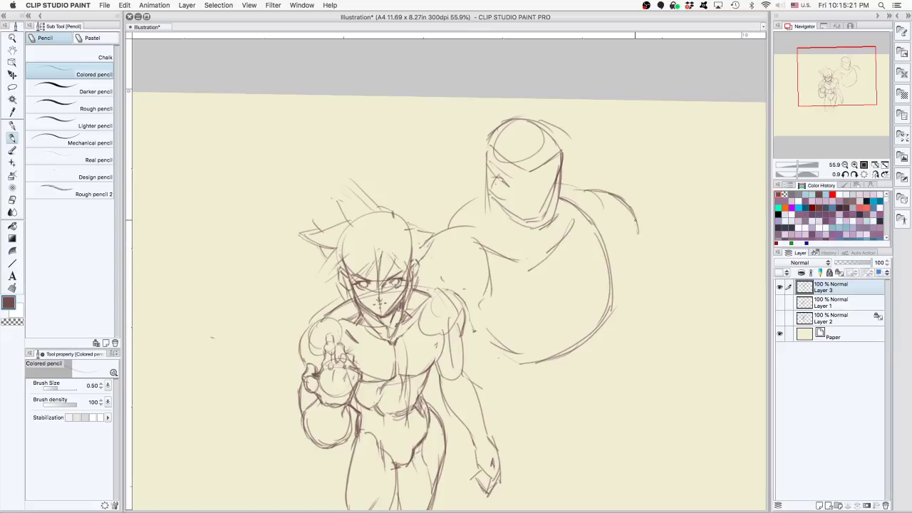
pyautogui.hotkey('ctrl', 'z')
pyautogui.hotkey('ctrl', 'z')
pyautogui.moveTo(589, 181)
pyautogui.mouseDown()
pyautogui.moveTo(604, 183)
pyautogui.moveTo(635, 221)
pyautogui.mouseUp()
pyautogui.moveTo(564, 227); pyautogui.dragTo(594, 305)
pyautogui.moveTo(589, 248); pyautogui.dragTo(581, 341)
pyautogui.moveTo(546, 368); pyautogui.dragTo(557, 361)
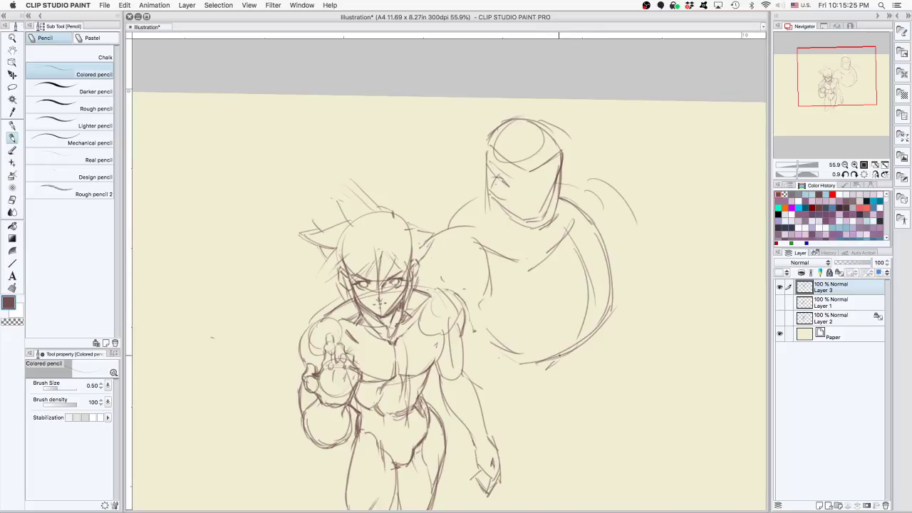
# Draw angled construction lines across the masked figure's chest from both shoulders to a central corner
pyautogui.moveTo(493, 255); pyautogui.dragTo(533, 230)
pyautogui.moveTo(466, 279); pyautogui.dragTo(591, 207)
pyautogui.press('super+z')
pyautogui.press('super+z')
pyautogui.moveTo(426, 257); pyautogui.dragTo(491, 294)
pyautogui.moveTo(489, 298); pyautogui.dragTo(531, 280)
pyautogui.moveTo(628, 208); pyautogui.dragTo(494, 296)
pyautogui.moveTo(577, 243); pyautogui.dragTo(517, 284)
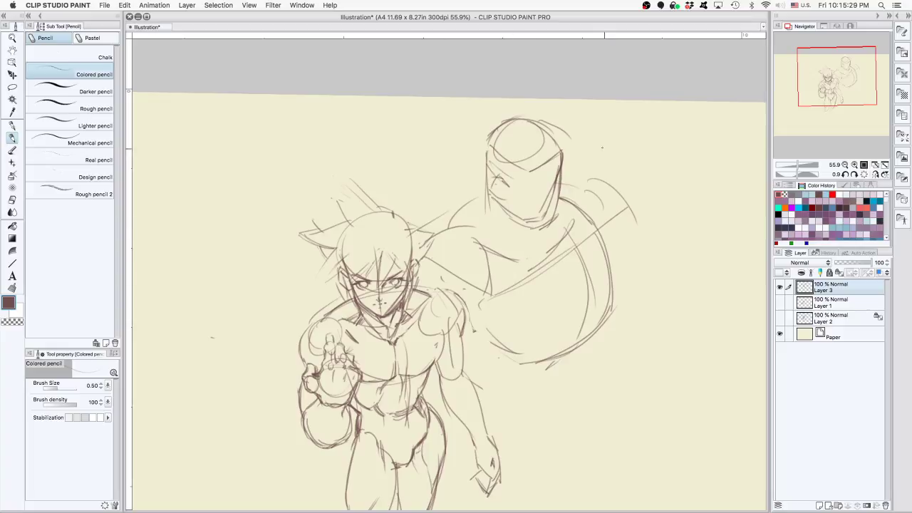
# Block in the masked figure's lower torso with side guidelines, a slanted base line and curved flank strokes
pyautogui.moveTo(633, 236); pyautogui.dragTo(615, 398)
pyautogui.moveTo(505, 306)
pyautogui.mouseDown()
pyautogui.moveTo(500, 425)
pyautogui.moveTo(617, 388)
pyautogui.mouseUp()
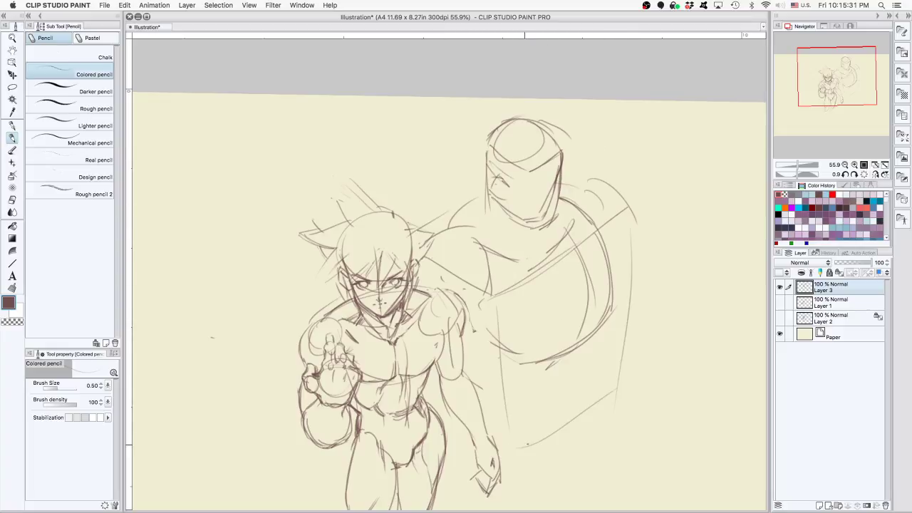
pyautogui.moveTo(506, 450); pyautogui.dragTo(630, 377)
pyautogui.moveTo(540, 436); pyautogui.dragTo(582, 406)
pyautogui.moveTo(594, 335); pyautogui.dragTo(576, 410)
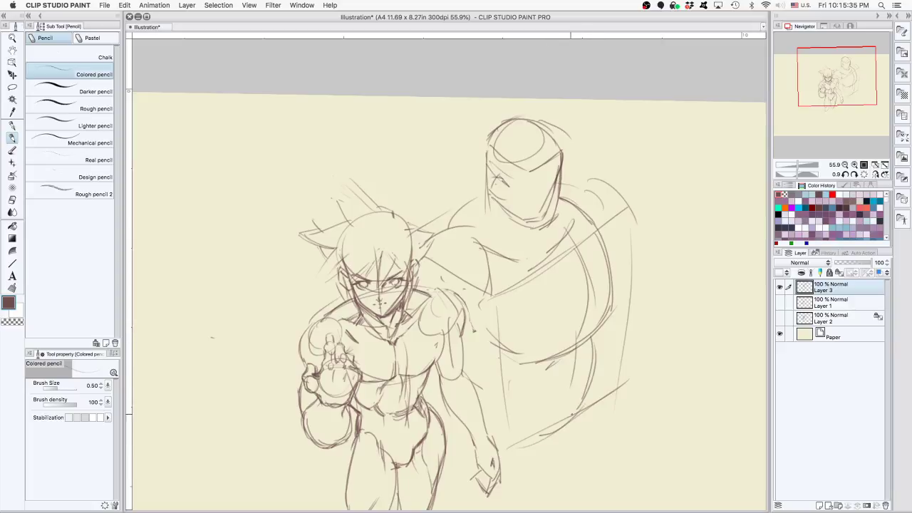
pyautogui.moveTo(516, 395); pyautogui.dragTo(527, 432)
# Sketch the masked figure's far arm extending outward from an oval at the chest, ending in a rounded contour
pyautogui.moveTo(570, 187)
pyautogui.mouseDown()
pyautogui.moveTo(611, 182)
pyautogui.moveTo(633, 214)
pyautogui.moveTo(635, 237)
pyautogui.moveTo(581, 303)
pyautogui.moveTo(604, 326)
pyautogui.mouseUp()
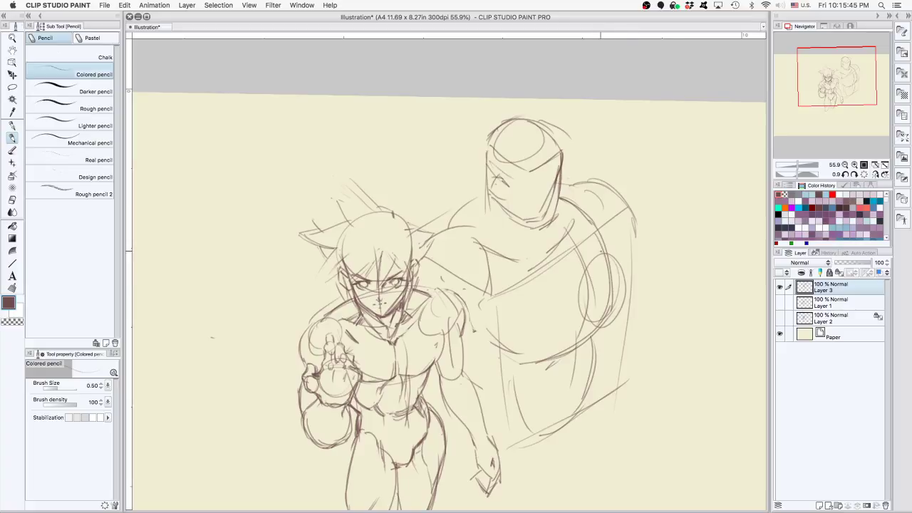
pyautogui.moveTo(688, 268); pyautogui.dragTo(600, 251)
pyautogui.moveTo(597, 332)
pyautogui.mouseDown()
pyautogui.moveTo(664, 352)
pyautogui.moveTo(659, 337)
pyautogui.mouseUp()
pyautogui.moveTo(714, 266); pyautogui.dragTo(695, 334)
pyautogui.press('super+z')
pyautogui.moveTo(605, 331)
pyautogui.mouseDown()
pyautogui.moveTo(682, 359)
pyautogui.moveTo(671, 350)
pyautogui.mouseUp()
pyautogui.press('super+z')
pyautogui.moveTo(596, 330); pyautogui.dragTo(668, 351)
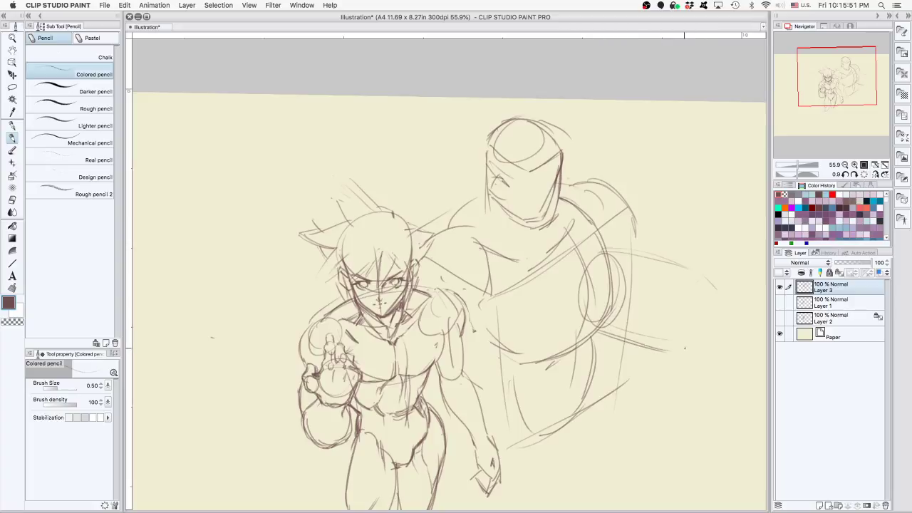
pyautogui.moveTo(712, 279)
pyautogui.mouseDown()
pyautogui.moveTo(716, 331)
pyautogui.moveTo(689, 347)
pyautogui.mouseUp()
pyautogui.moveTo(709, 297); pyautogui.dragTo(685, 349)
# Add a curved chest line, a V-shaped collar stroke and neck lines below the masked figure's chin
pyautogui.scroll(2, 502, 287)
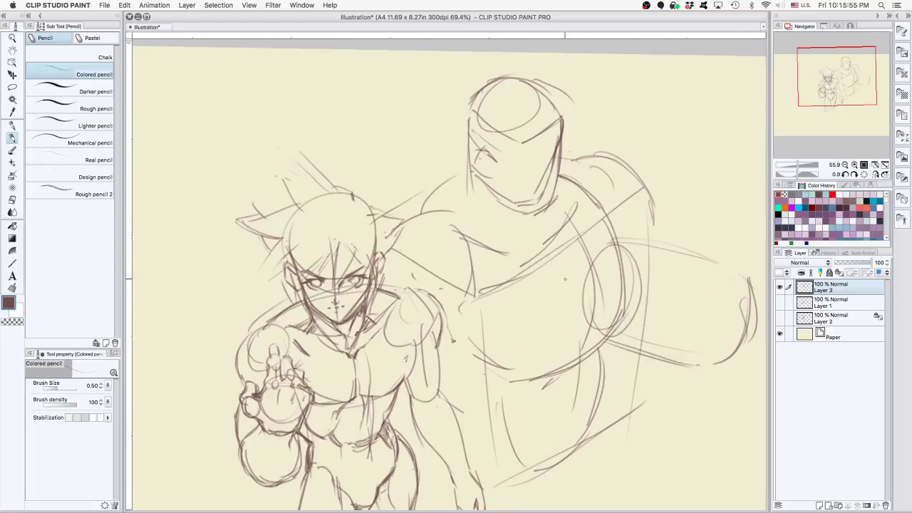
pyautogui.moveTo(532, 272); pyautogui.dragTo(567, 261)
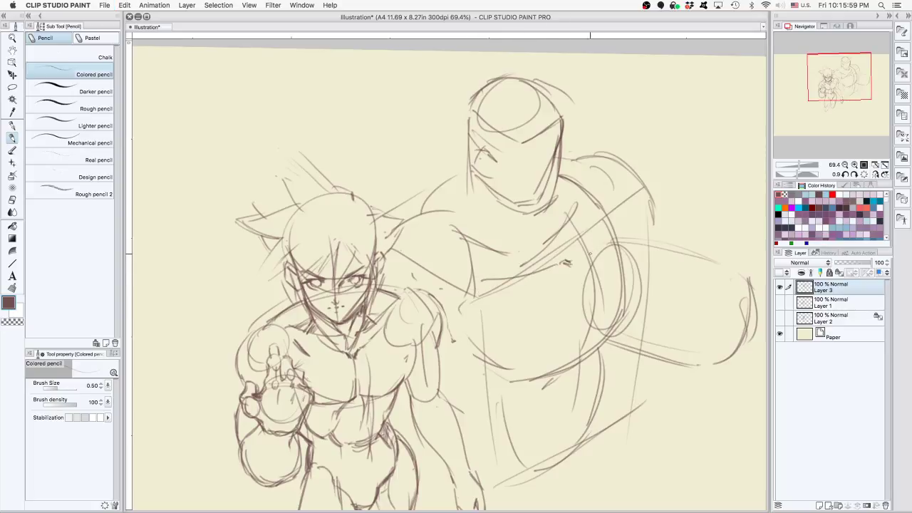
pyautogui.moveTo(597, 201); pyautogui.dragTo(584, 265)
pyautogui.press('super+z')
pyautogui.moveTo(515, 256)
pyautogui.mouseDown()
pyautogui.moveTo(497, 249)
pyautogui.moveTo(547, 234)
pyautogui.moveTo(517, 223)
pyautogui.moveTo(539, 215)
pyautogui.mouseUp()
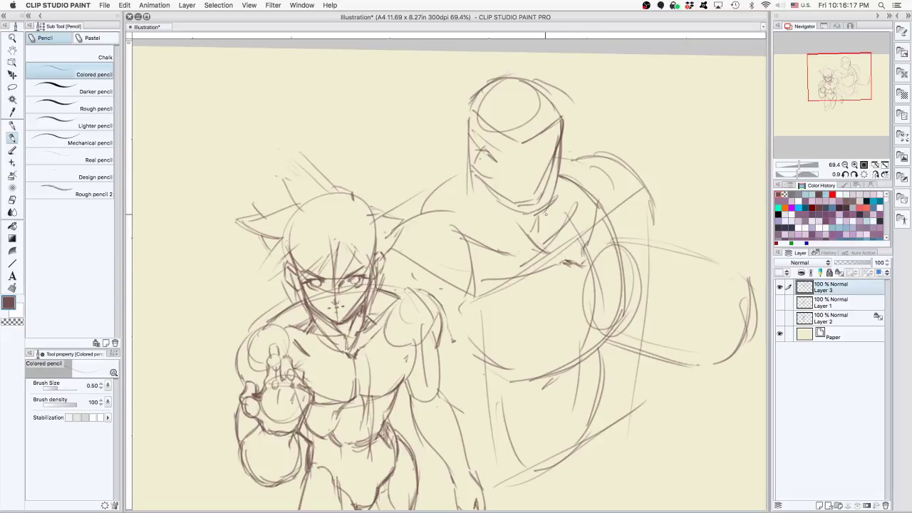
pyautogui.moveTo(547, 211)
pyautogui.mouseDown()
pyautogui.moveTo(554, 232)
pyautogui.moveTo(517, 192)
pyautogui.moveTo(547, 150)
pyautogui.moveTo(541, 185)
pyautogui.moveTo(564, 139)
pyautogui.mouseUp()
pyautogui.press('e')
pyautogui.press('p')
# Add a dark crease at the far lower edge of the masked figure's chest and light abdomen strokes
pyautogui.scroll(-3, 505, 309)
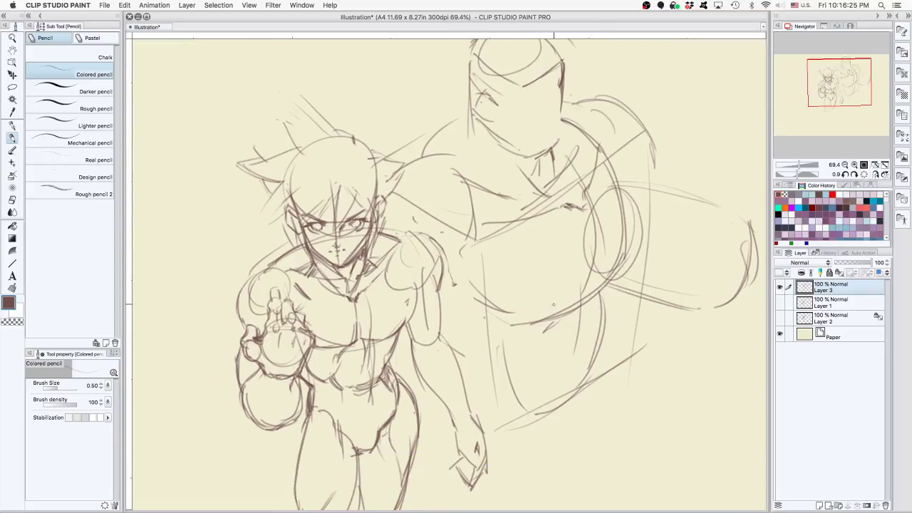
pyautogui.moveTo(508, 312); pyautogui.dragTo(558, 292)
pyautogui.press('super+z')
pyautogui.press('super+z')
pyautogui.moveTo(614, 297)
pyautogui.mouseDown()
pyautogui.moveTo(571, 301)
pyautogui.moveTo(586, 281)
pyautogui.mouseUp()
pyautogui.moveTo(577, 287)
pyautogui.mouseDown()
pyautogui.moveTo(589, 283)
pyautogui.moveTo(553, 317)
pyautogui.mouseUp()
pyautogui.moveTo(412, 361); pyautogui.dragTo(472, 327)
pyautogui.moveTo(579, 386); pyautogui.dragTo(573, 319)
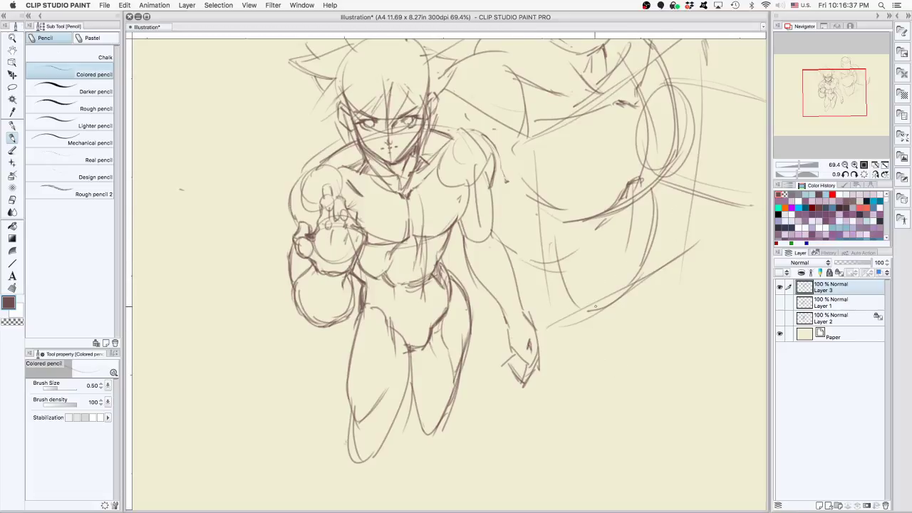
# Sketch the curved base of the masked figure's waist and a rounded belly contour beneath the chest
pyautogui.moveTo(520, 311); pyautogui.dragTo(594, 301)
pyautogui.moveTo(515, 288)
pyautogui.mouseDown()
pyautogui.moveTo(665, 258)
pyautogui.moveTo(588, 304)
pyautogui.moveTo(644, 268)
pyautogui.mouseUp()
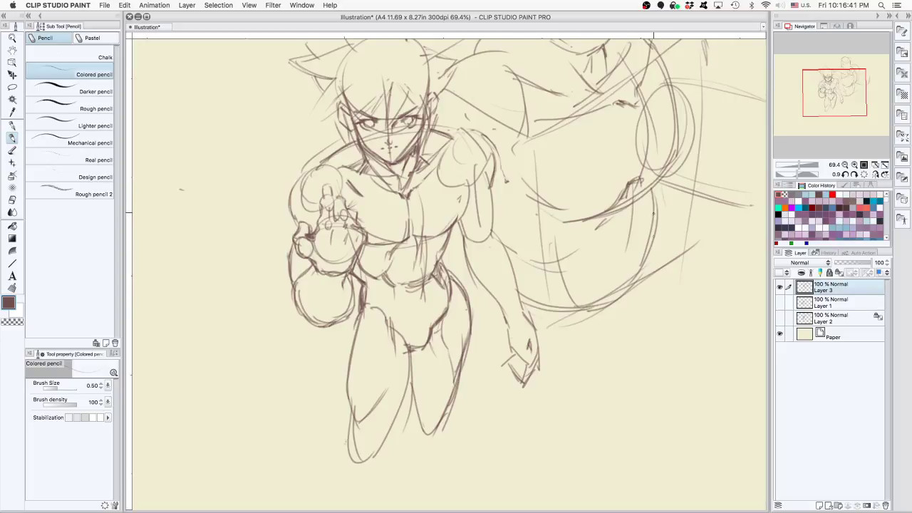
pyautogui.moveTo(655, 200); pyautogui.dragTo(572, 291)
pyautogui.press('super+z')
pyautogui.moveTo(646, 190)
pyautogui.mouseDown()
pyautogui.moveTo(545, 272)
pyautogui.moveTo(622, 244)
pyautogui.moveTo(547, 268)
pyautogui.mouseUp()
pyautogui.moveTo(650, 208)
pyautogui.mouseDown()
pyautogui.moveTo(648, 253)
pyautogui.moveTo(645, 207)
pyautogui.moveTo(640, 273)
pyautogui.mouseUp()
pyautogui.scroll(-3, 584, 364)
pyautogui.moveTo(584, 363); pyautogui.dragTo(531, 393)
pyautogui.scroll(1, 590, 319)
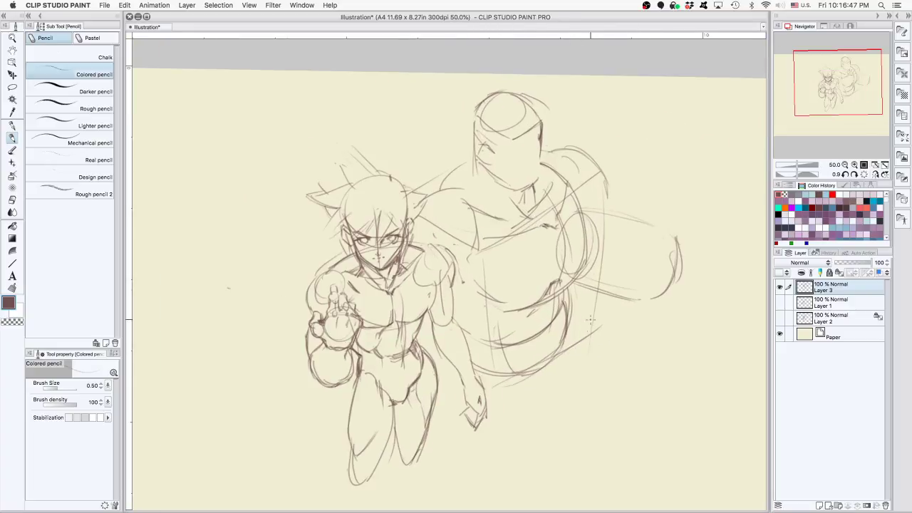
# Sketch paired hip lines descending from the masked figure's waist and an arc beyond its far shoulder
pyautogui.press('super+z')
pyautogui.moveTo(585, 315); pyautogui.dragTo(590, 390)
pyautogui.moveTo(574, 332); pyautogui.dragTo(574, 443)
pyautogui.press('super+z')
pyautogui.press('super+z')
pyautogui.moveTo(571, 312)
pyautogui.mouseDown()
pyautogui.moveTo(567, 374)
pyautogui.moveTo(542, 449)
pyautogui.mouseUp()
pyautogui.moveTo(569, 338); pyautogui.dragTo(554, 396)
pyautogui.press('super+z')
pyautogui.press('super+z')
pyautogui.moveTo(572, 312); pyautogui.dragTo(567, 403)
pyautogui.moveTo(570, 336)
pyautogui.mouseDown()
pyautogui.moveTo(570, 388)
pyautogui.moveTo(556, 411)
pyautogui.mouseUp()
pyautogui.moveTo(606, 179)
pyautogui.mouseDown()
pyautogui.moveTo(649, 201)
pyautogui.moveTo(654, 214)
pyautogui.moveTo(608, 182)
pyautogui.moveTo(607, 209)
pyautogui.mouseUp()
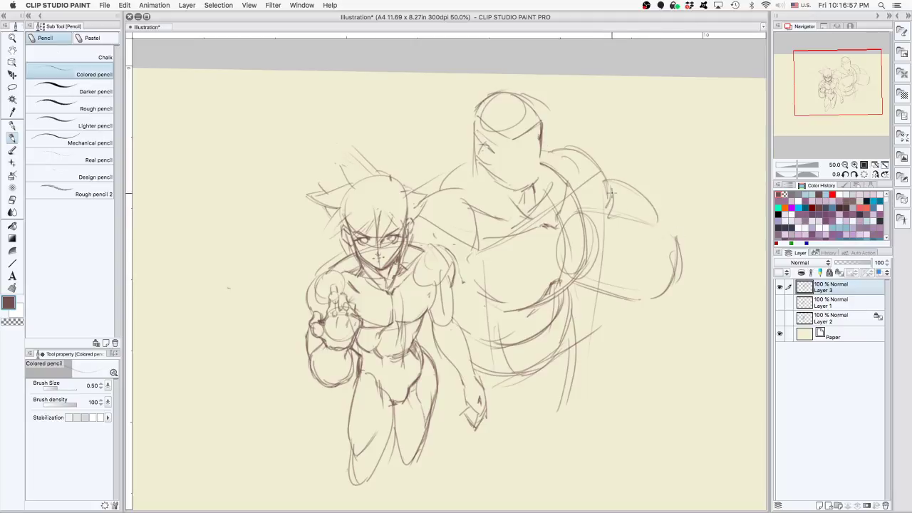
# Erase the old lower chest line and crease and clean up the small chest mark on the masked figure
pyautogui.scroll(3, 509, 231)
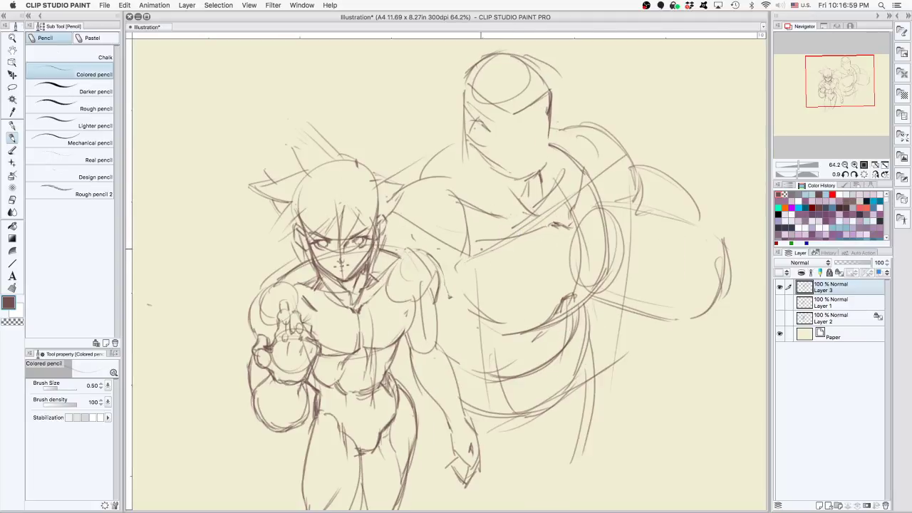
pyautogui.moveTo(469, 242)
pyautogui.mouseDown()
pyautogui.moveTo(549, 231)
pyautogui.moveTo(552, 222)
pyautogui.moveTo(521, 325)
pyautogui.mouseUp()
pyautogui.press('super+z')
pyautogui.press('e')
pyautogui.moveTo(570, 301); pyautogui.dragTo(572, 300)
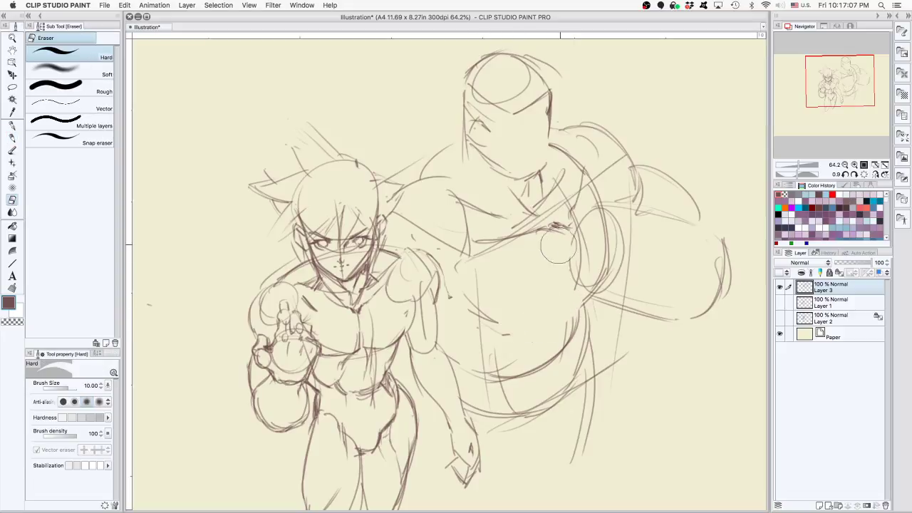
pyautogui.moveTo(556, 229); pyautogui.dragTo(563, 220)
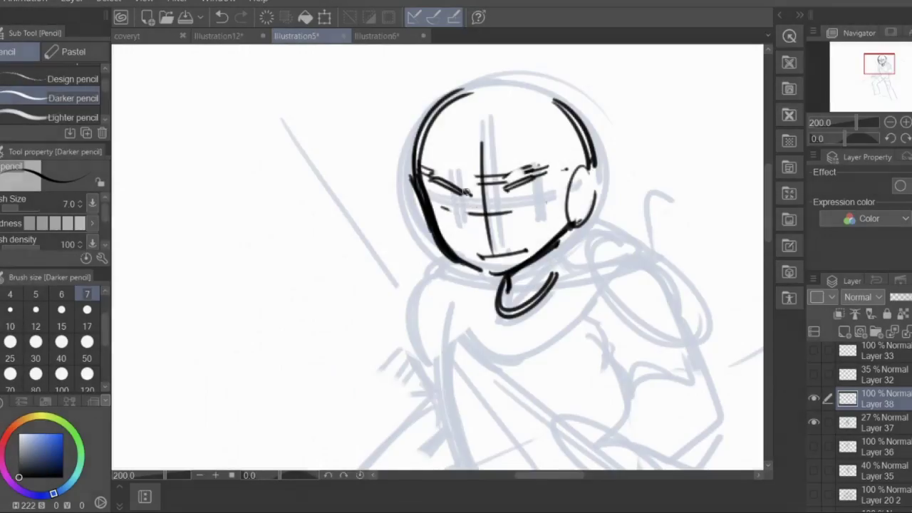
# Draw vertical eye strokes under the brows and a curved hairline with fringe strokes on the bald head sketch
pyautogui.moveTo(463, 190)
pyautogui.mouseDown()
pyautogui.moveTo(477, 206)
pyautogui.moveTo(458, 206)
pyautogui.moveTo(464, 223)
pyautogui.mouseUp()
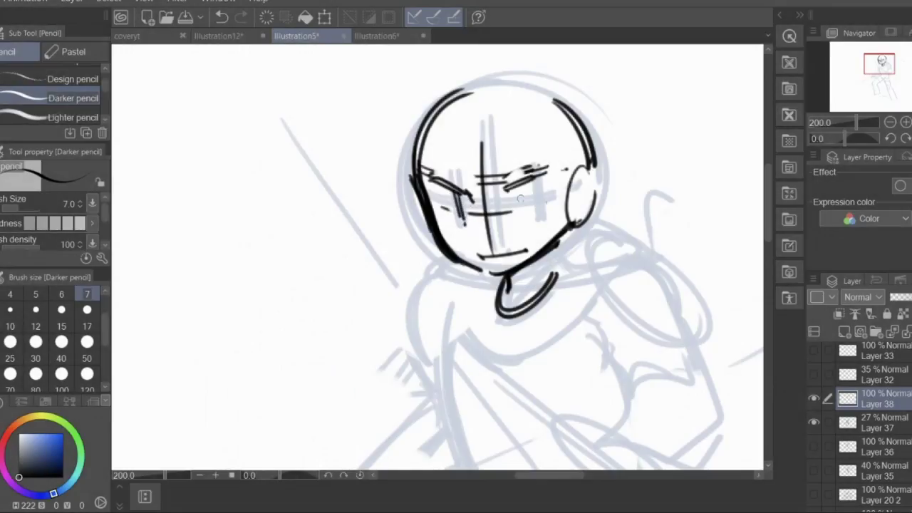
pyautogui.moveTo(522, 191); pyautogui.dragTo(526, 216)
pyautogui.moveTo(445, 108)
pyautogui.mouseDown()
pyautogui.moveTo(458, 183)
pyautogui.moveTo(467, 188)
pyautogui.mouseUp()
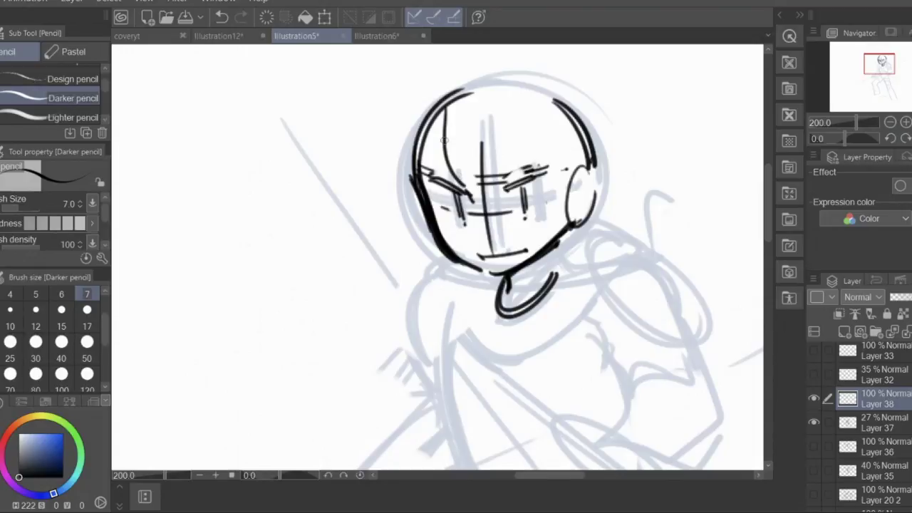
pyautogui.moveTo(445, 144); pyautogui.dragTo(489, 193)
pyautogui.moveTo(502, 142)
pyautogui.mouseDown()
pyautogui.moveTo(508, 201)
pyautogui.moveTo(513, 178)
pyautogui.mouseUp()
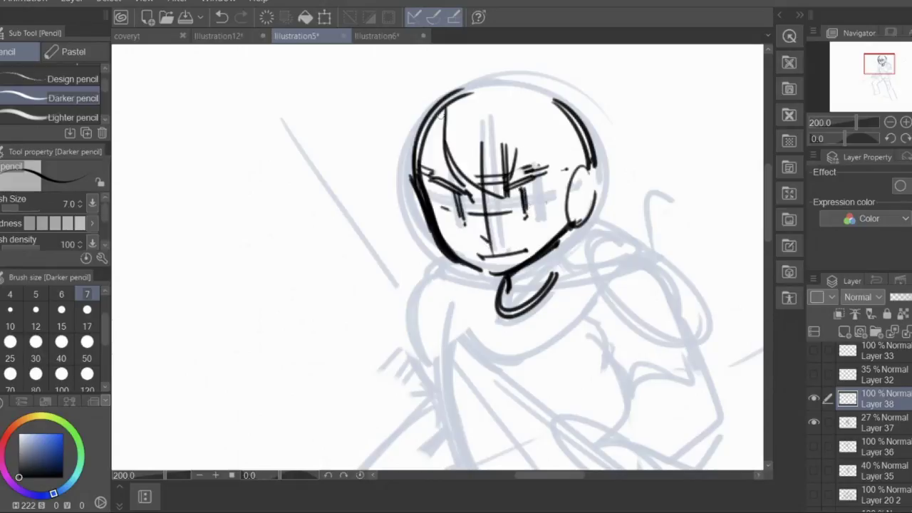
pyautogui.moveTo(443, 112); pyautogui.dragTo(461, 187)
# Draw the near ear's inner line and the far ear's outline, and erase the mouth line
pyautogui.moveTo(582, 182); pyautogui.dragTo(577, 223)
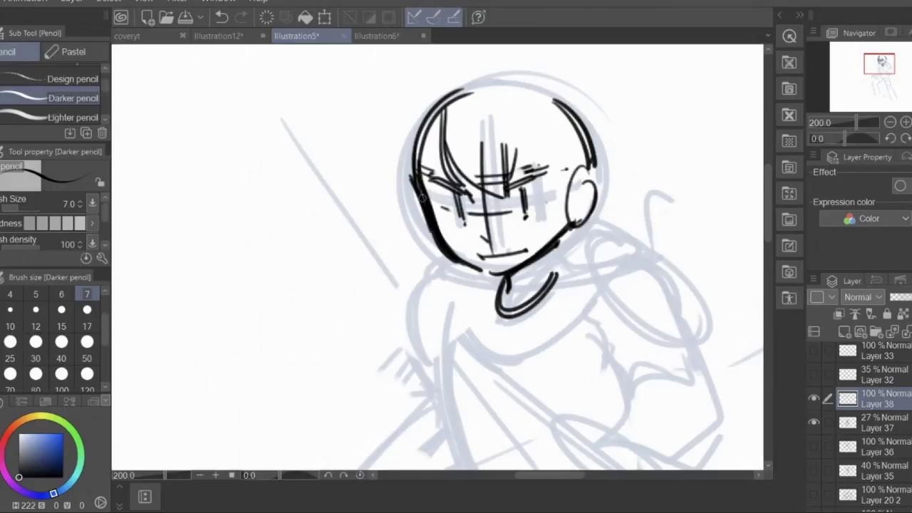
pyautogui.moveTo(413, 192); pyautogui.dragTo(420, 218)
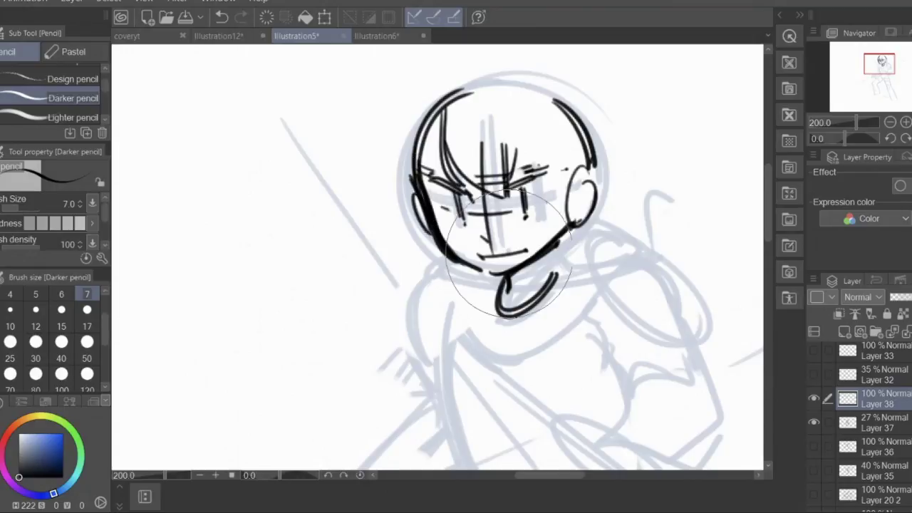
pyautogui.moveTo(525, 252); pyautogui.dragTo(482, 255)
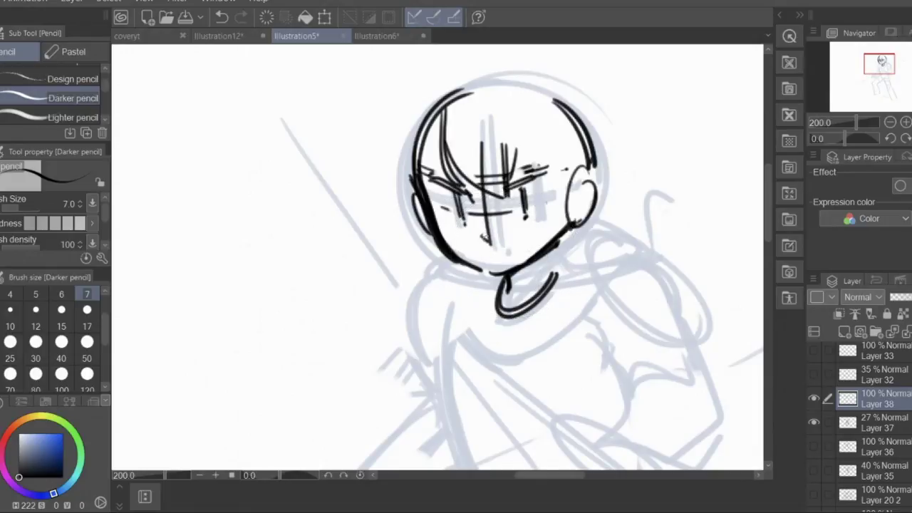
# Draw the boy's mouth line and sketch hair strands in the fringe and beside the far temple
pyautogui.moveTo(484, 236); pyautogui.dragTo(522, 244)
pyautogui.moveTo(438, 114)
pyautogui.mouseDown()
pyautogui.moveTo(460, 189)
pyautogui.moveTo(444, 172)
pyautogui.mouseUp()
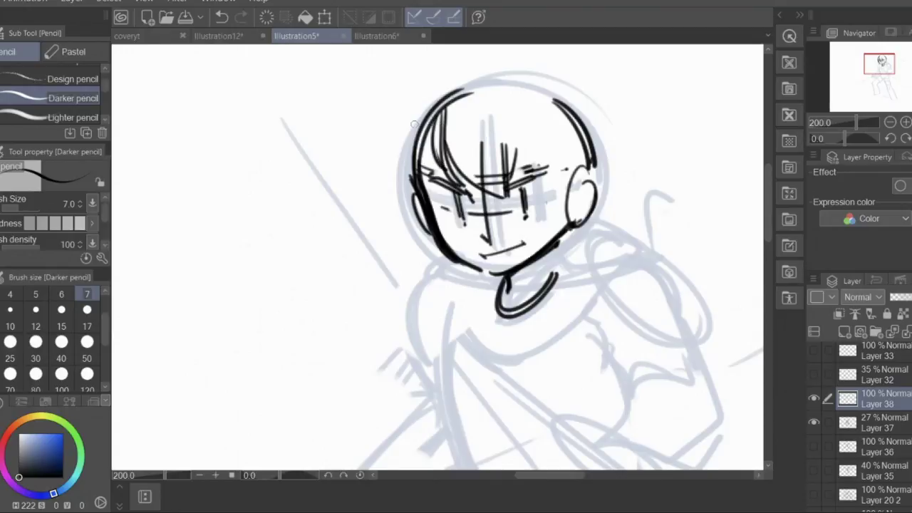
pyautogui.moveTo(414, 124)
pyautogui.mouseDown()
pyautogui.moveTo(380, 180)
pyautogui.moveTo(418, 204)
pyautogui.moveTo(414, 198)
pyautogui.mouseUp()
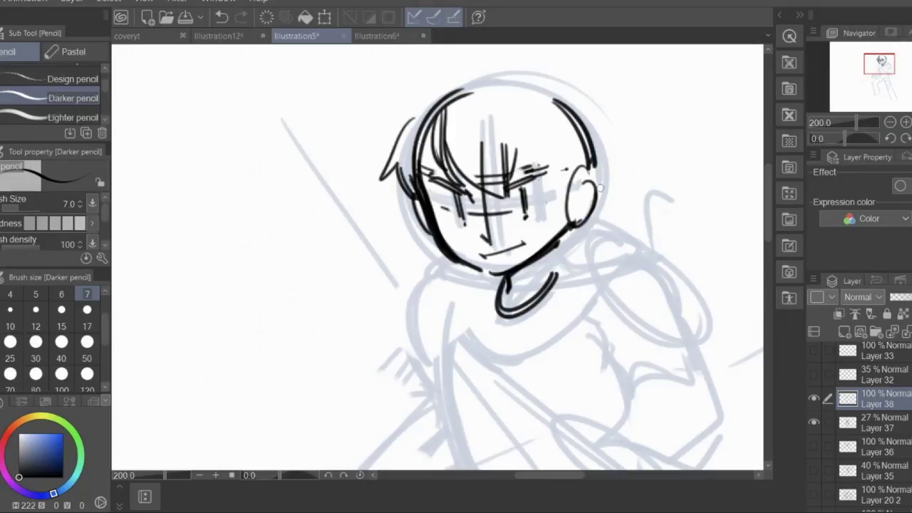
# Replace the vertical eye strokes with narrow eyes that have upper lids and dark filled irises
pyautogui.moveTo(524, 194); pyautogui.dragTo(526, 211)
pyautogui.moveTo(458, 195); pyautogui.dragTo(465, 219)
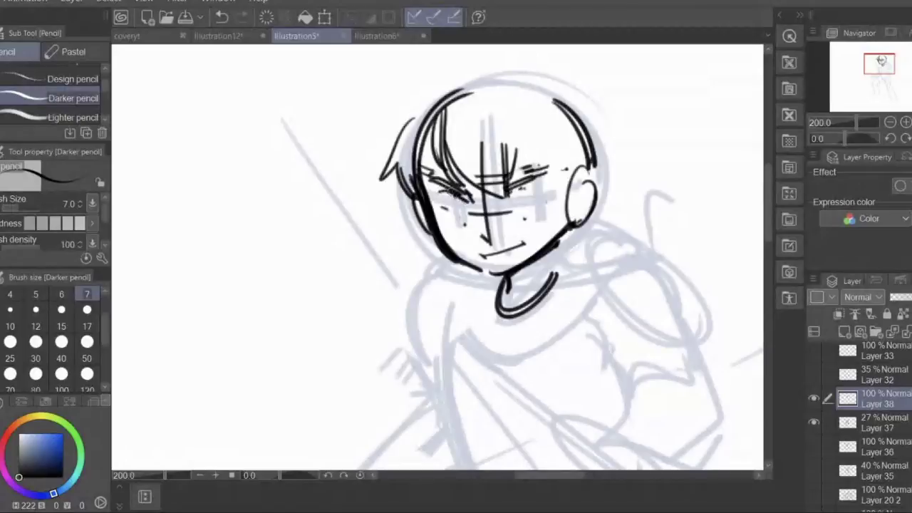
pyautogui.moveTo(470, 203); pyautogui.dragTo(461, 222)
pyautogui.moveTo(515, 193)
pyautogui.mouseDown()
pyautogui.moveTo(542, 190)
pyautogui.moveTo(518, 198)
pyautogui.moveTo(528, 215)
pyautogui.moveTo(531, 197)
pyautogui.mouseUp()
pyautogui.moveTo(455, 214)
pyautogui.mouseDown()
pyautogui.moveTo(444, 218)
pyautogui.moveTo(463, 225)
pyautogui.mouseUp()
pyautogui.moveTo(529, 204)
pyautogui.mouseDown()
pyautogui.moveTo(527, 219)
pyautogui.moveTo(539, 213)
pyautogui.moveTo(525, 203)
pyautogui.moveTo(530, 214)
pyautogui.mouseUp()
pyautogui.click(545, 207)
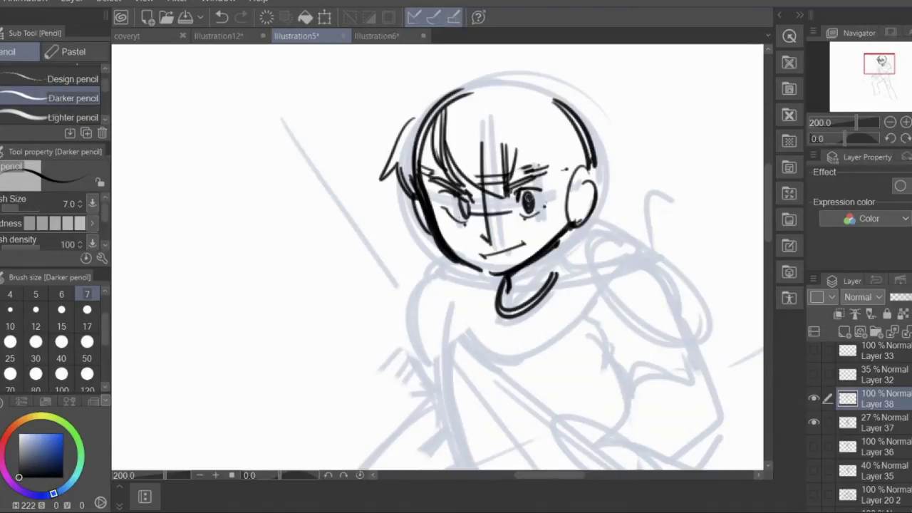
pyautogui.moveTo(463, 201); pyautogui.dragTo(462, 215)
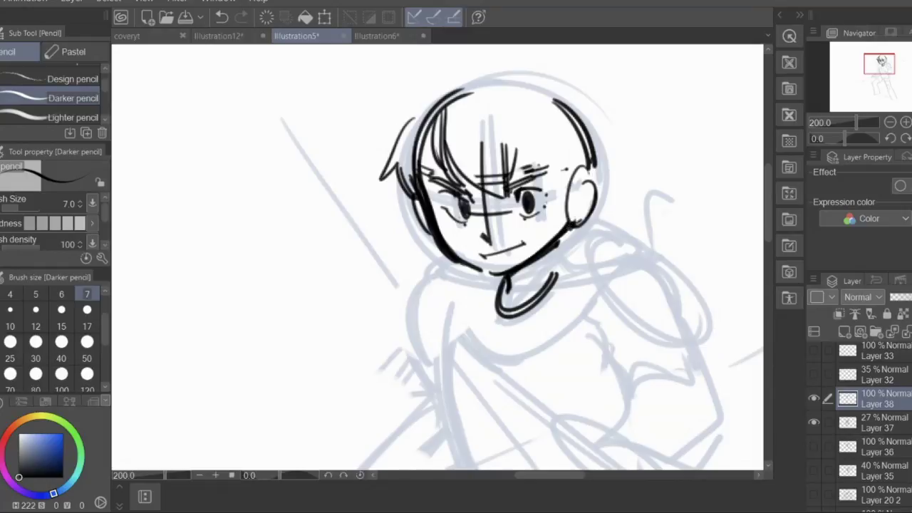
# Add short crease marks under both of the boy's eyes
pyautogui.click(544, 221)
pyautogui.moveTo(536, 217); pyautogui.dragTo(545, 224)
pyautogui.moveTo(448, 224); pyautogui.dragTo(457, 226)
# Sketch pointed hair tufts beside the far temple, fringe strands above the near brow and ear, and spikes behind the head
pyautogui.moveTo(379, 177); pyautogui.dragTo(412, 113)
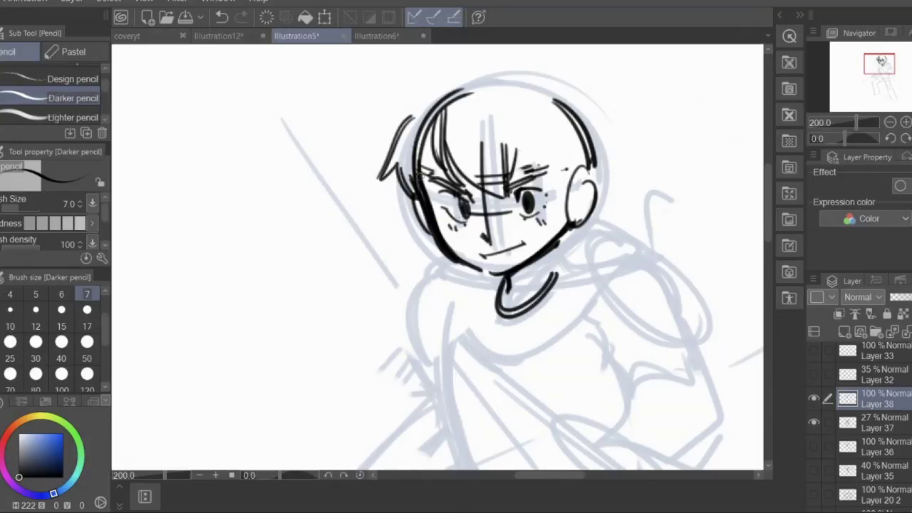
pyautogui.moveTo(426, 145); pyautogui.dragTo(453, 178)
pyautogui.moveTo(519, 147)
pyautogui.mouseDown()
pyautogui.moveTo(562, 181)
pyautogui.moveTo(570, 212)
pyautogui.moveTo(573, 200)
pyautogui.mouseUp()
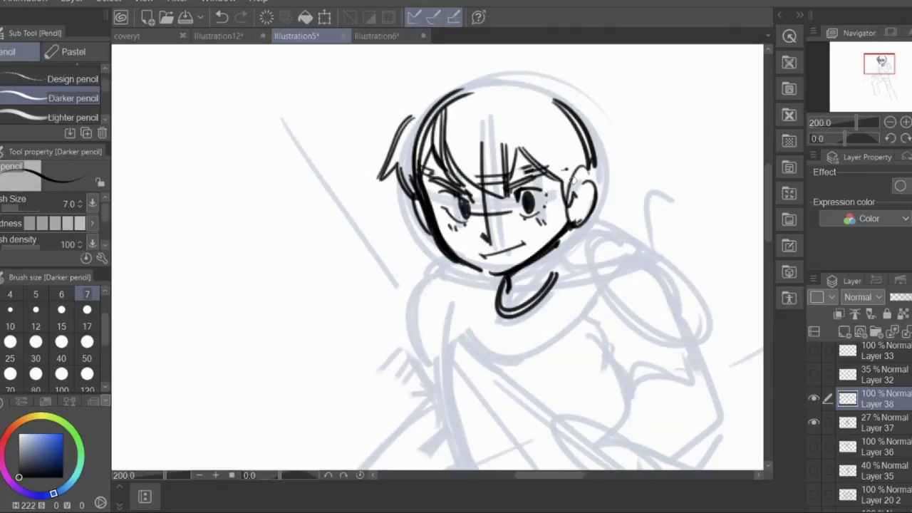
pyautogui.moveTo(404, 124)
pyautogui.mouseDown()
pyautogui.moveTo(383, 136)
pyautogui.moveTo(410, 108)
pyautogui.mouseUp()
pyautogui.moveTo(415, 202); pyautogui.dragTo(434, 233)
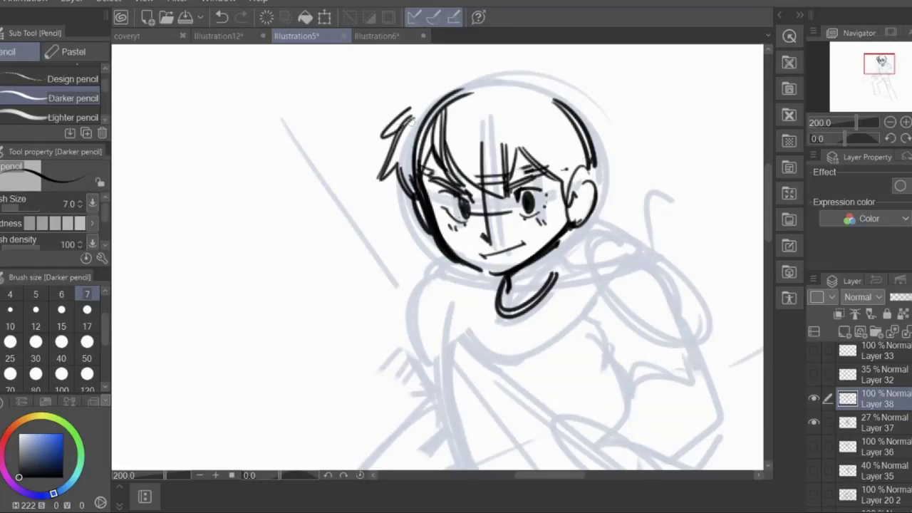
pyautogui.moveTo(382, 135); pyautogui.dragTo(404, 126)
pyautogui.moveTo(603, 148)
pyautogui.mouseDown()
pyautogui.moveTo(598, 161)
pyautogui.moveTo(614, 180)
pyautogui.moveTo(605, 178)
pyautogui.mouseUp()
pyautogui.moveTo(607, 161); pyautogui.dragTo(612, 181)
# Reinforce the curved neck line below the chin with additional strokes
pyautogui.moveTo(501, 275)
pyautogui.mouseDown()
pyautogui.moveTo(497, 316)
pyautogui.moveTo(527, 311)
pyautogui.mouseUp()
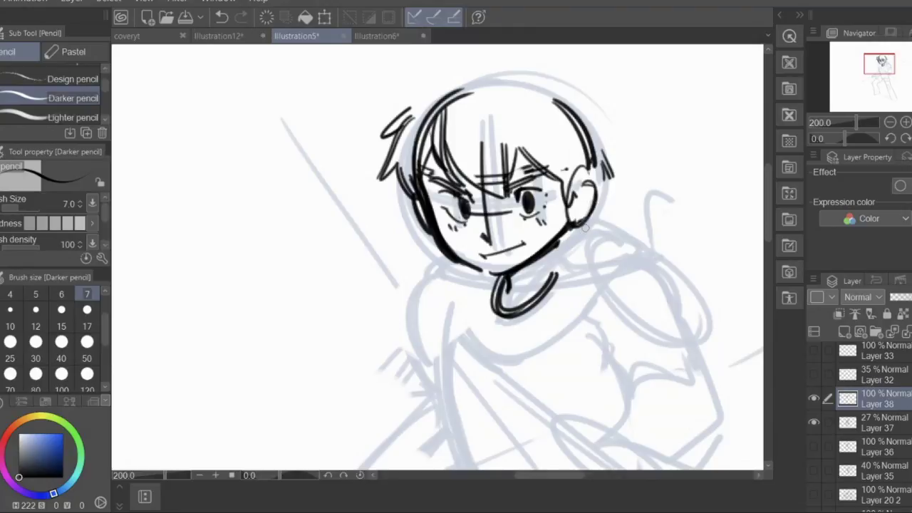
pyautogui.click(890, 123)
pyautogui.moveTo(886, 95); pyautogui.dragTo(879, 67)
pyautogui.click(905, 122)
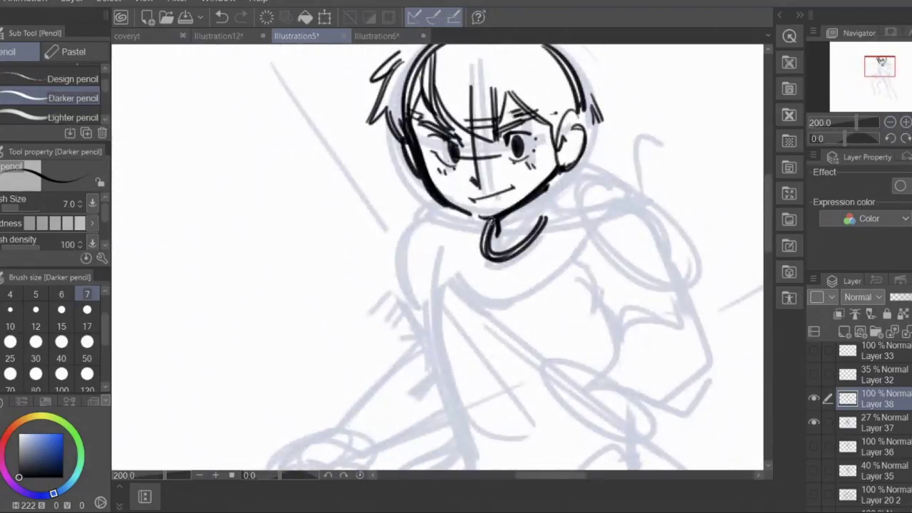
pyautogui.moveTo(490, 223); pyautogui.dragTo(521, 233)
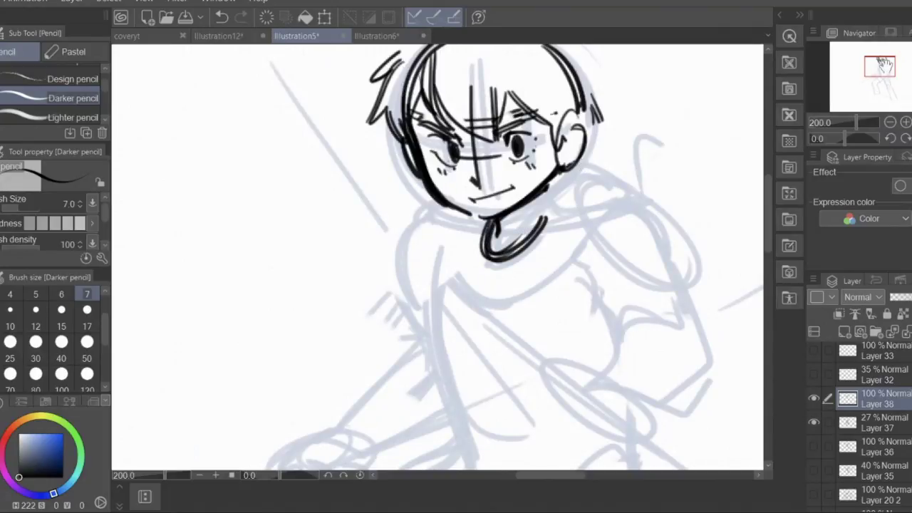
# Draw brow lines across the forehead under the fringe, and darken the near eye's lid and ear outline
pyautogui.moveTo(883, 64); pyautogui.dragTo(883, 60)
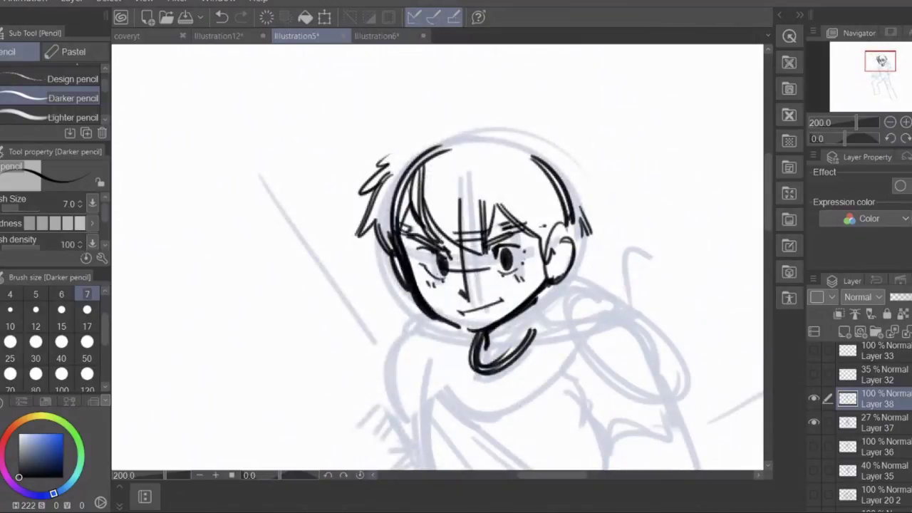
pyautogui.moveTo(499, 224); pyautogui.dragTo(542, 229)
pyautogui.moveTo(400, 234)
pyautogui.mouseDown()
pyautogui.moveTo(484, 249)
pyautogui.moveTo(537, 234)
pyautogui.mouseUp()
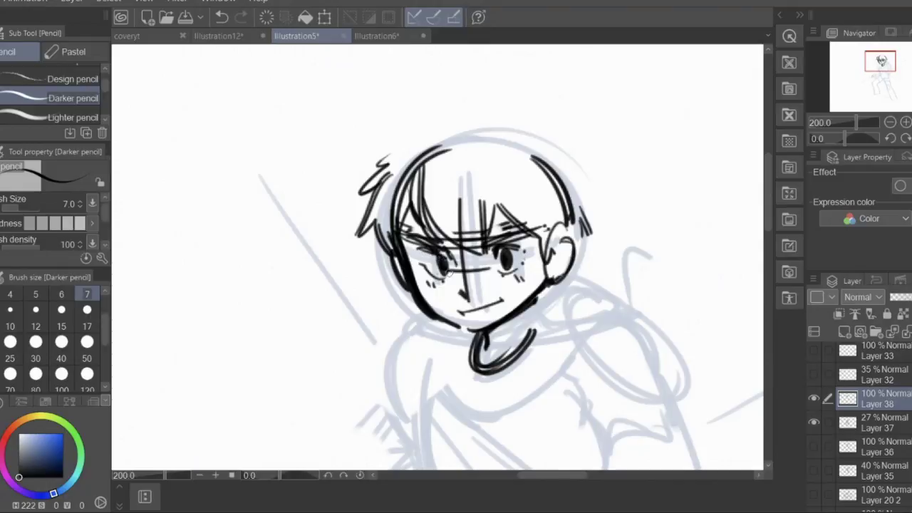
pyautogui.click(220, 18)
pyautogui.click(221, 18)
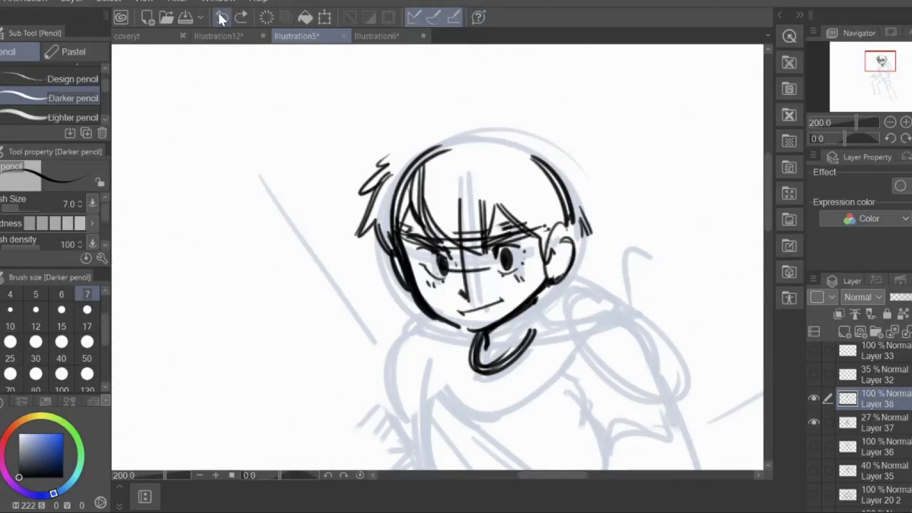
pyautogui.moveTo(497, 248); pyautogui.dragTo(522, 249)
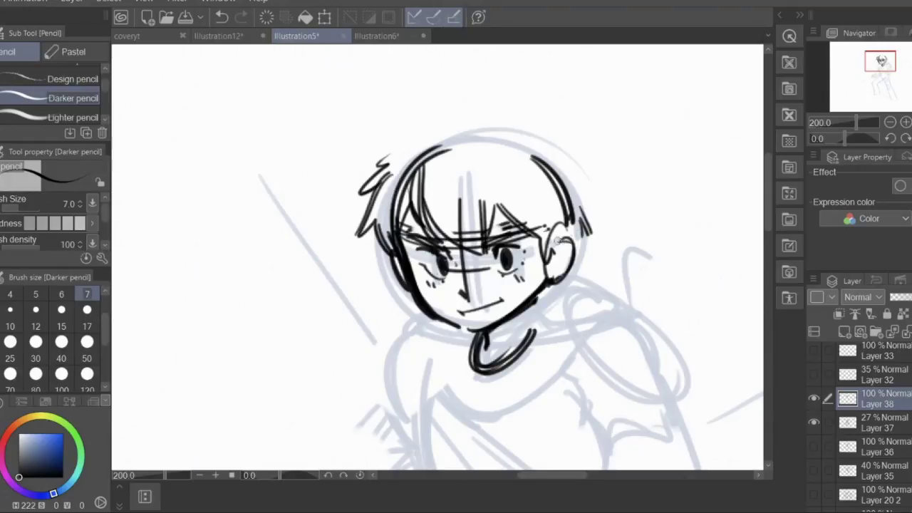
pyautogui.moveTo(557, 241); pyautogui.dragTo(546, 283)
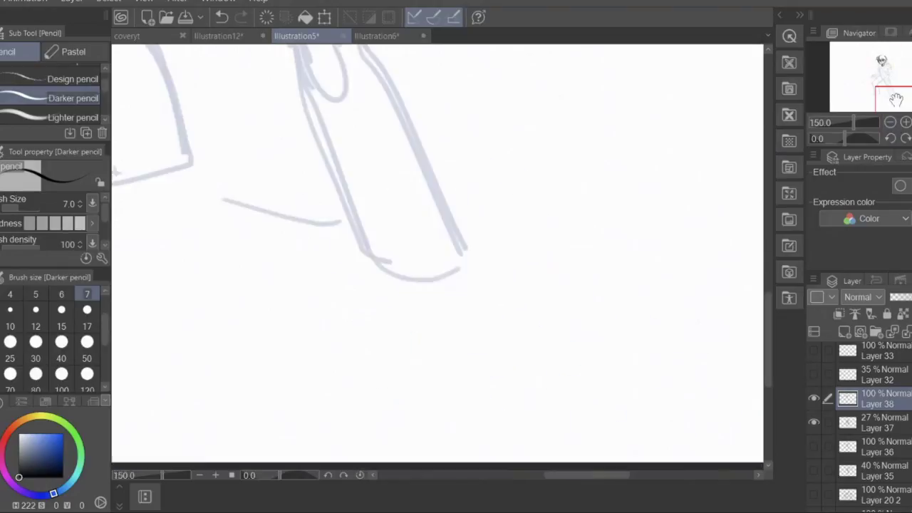
# Try a wide curved collar below the neck, and erase it together with the inner neck loop
pyautogui.moveTo(881, 62)
pyautogui.mouseDown()
pyautogui.moveTo(884, 72)
pyautogui.moveTo(881, 64)
pyautogui.mouseUp()
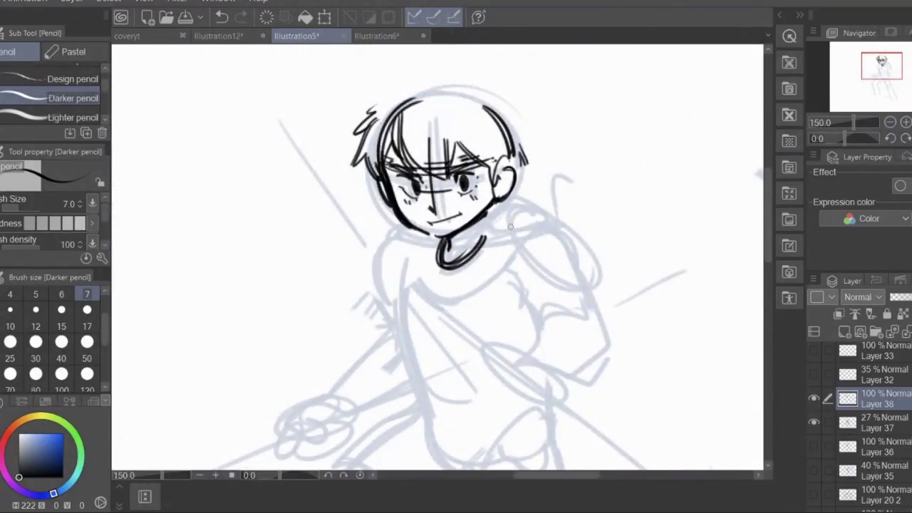
pyautogui.moveTo(419, 235)
pyautogui.mouseDown()
pyautogui.moveTo(411, 290)
pyautogui.moveTo(486, 279)
pyautogui.moveTo(508, 255)
pyautogui.moveTo(440, 293)
pyautogui.moveTo(517, 248)
pyautogui.mouseUp()
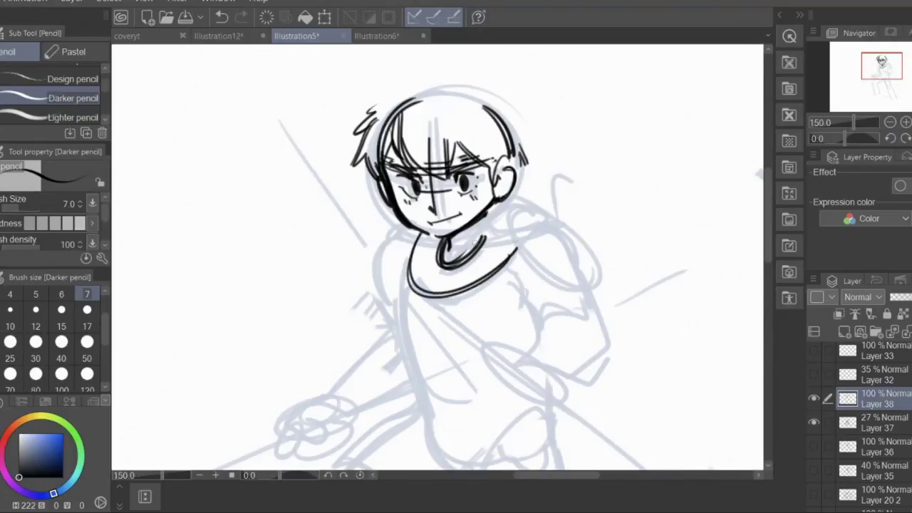
pyautogui.moveTo(446, 242)
pyautogui.mouseDown()
pyautogui.moveTo(469, 247)
pyautogui.moveTo(467, 257)
pyautogui.moveTo(437, 264)
pyautogui.moveTo(482, 281)
pyautogui.moveTo(425, 306)
pyautogui.mouseUp()
pyautogui.press('e')
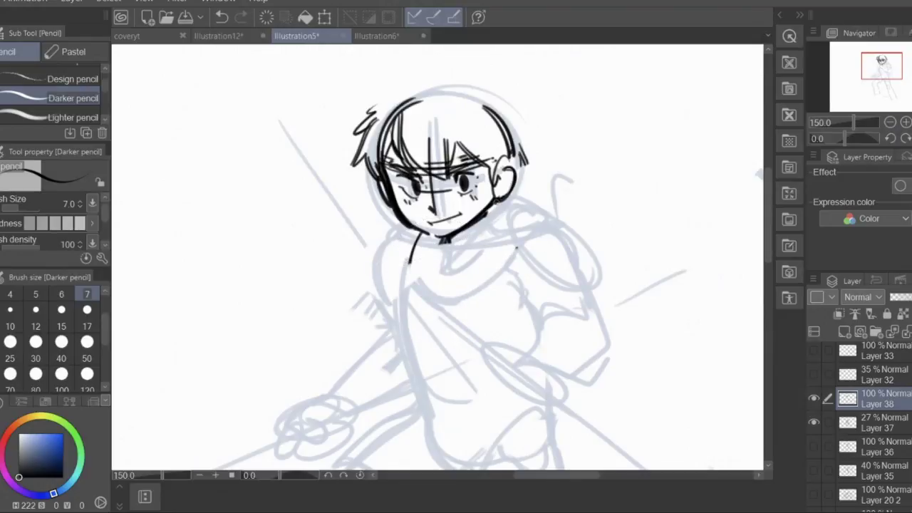
# Draw a scarf wrapped around the neck with a small knot and a long pointed tail over the chest
pyautogui.moveTo(499, 206)
pyautogui.mouseDown()
pyautogui.moveTo(424, 284)
pyautogui.moveTo(449, 295)
pyautogui.moveTo(531, 262)
pyautogui.mouseUp()
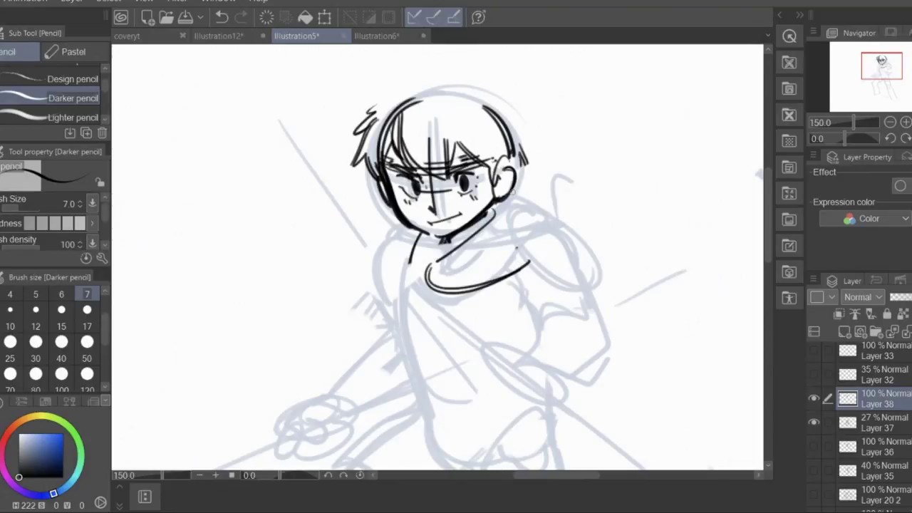
pyautogui.moveTo(408, 229); pyautogui.dragTo(427, 286)
pyautogui.moveTo(429, 234); pyautogui.dragTo(429, 351)
pyautogui.moveTo(429, 279); pyautogui.dragTo(444, 368)
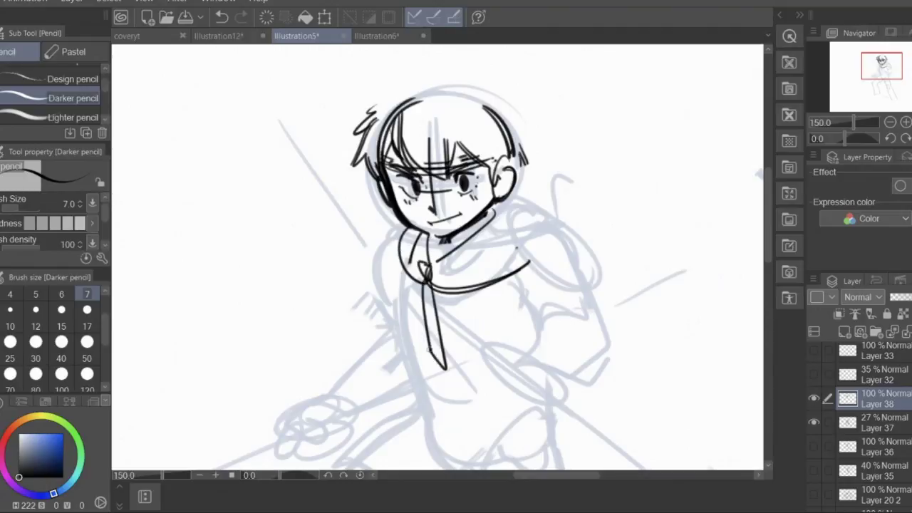
# Add a second scarf tail beside the knot and darken the scarf's upper edge under the jaw
pyautogui.moveTo(422, 276); pyautogui.dragTo(426, 341)
pyautogui.moveTo(433, 261); pyautogui.dragTo(501, 206)
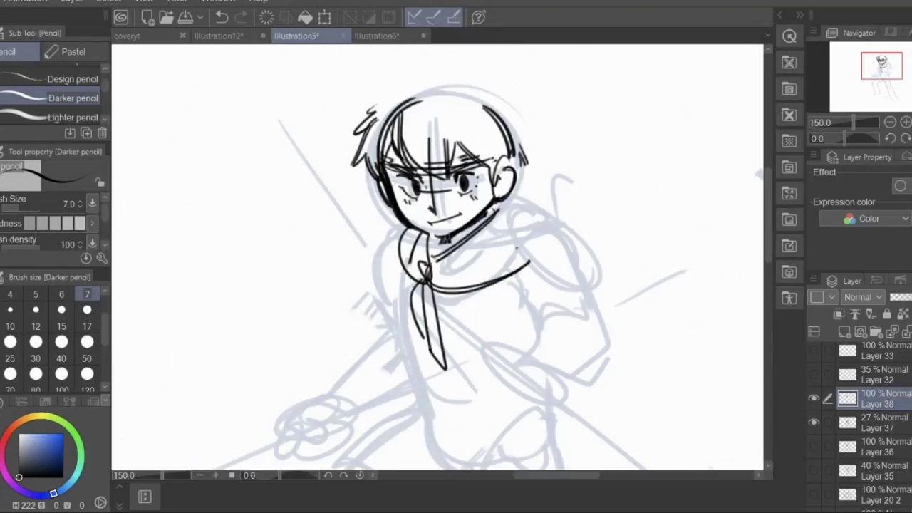
pyautogui.moveTo(450, 235); pyautogui.dragTo(439, 255)
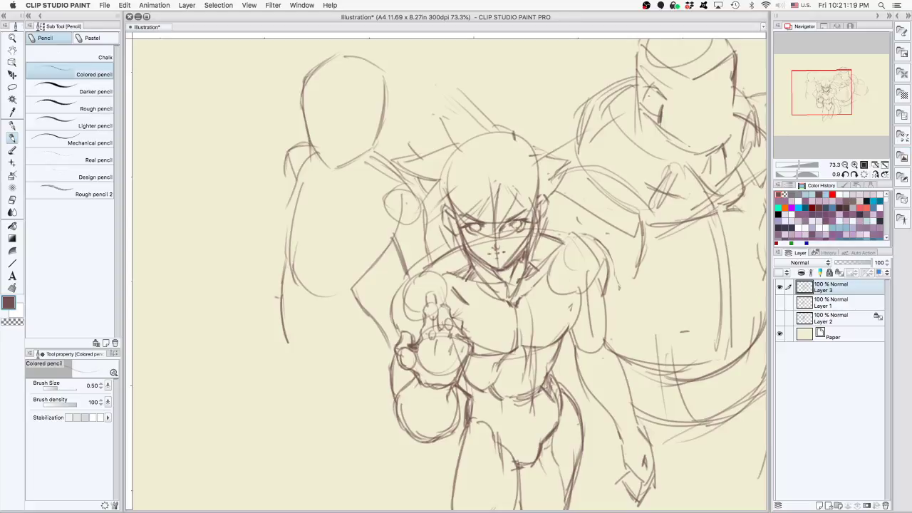
pyautogui.press('Tab')
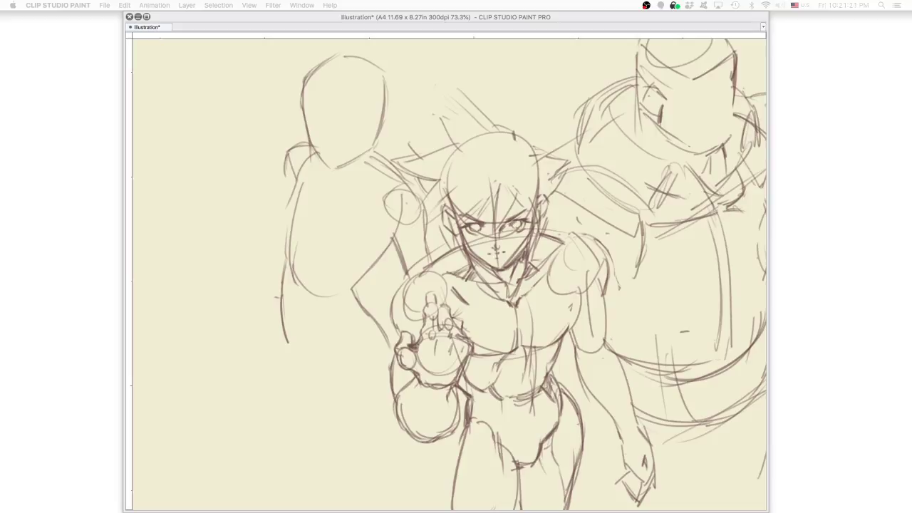
pyautogui.press('Tab')
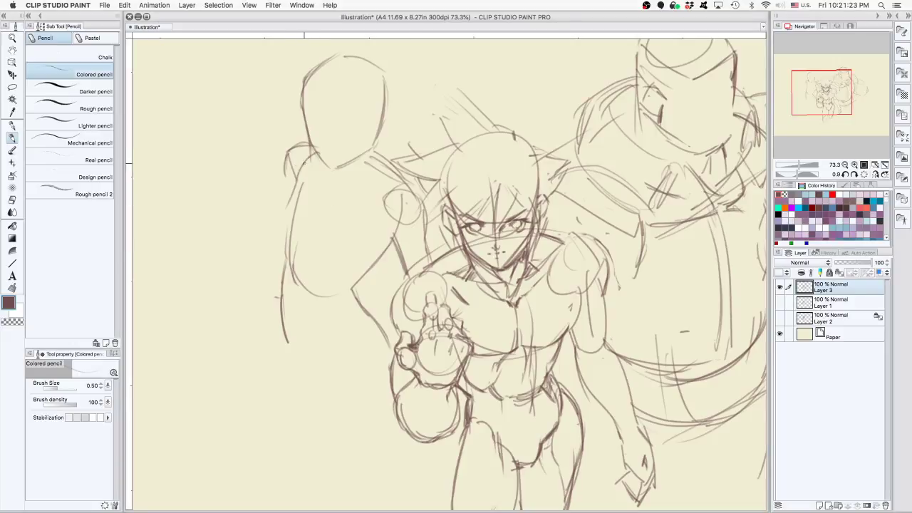
# Erase the outer shoulder stroke of the bald background figure and return to the pencil
pyautogui.press('e')
pyautogui.moveTo(287, 156)
pyautogui.mouseDown()
pyautogui.moveTo(294, 181)
pyautogui.moveTo(255, 235)
pyautogui.moveTo(267, 194)
pyautogui.mouseUp()
pyautogui.press('p')
pyautogui.press('super+z')
pyautogui.moveTo(269, 232)
pyautogui.mouseDown()
pyautogui.moveTo(289, 180)
pyautogui.moveTo(266, 194)
pyautogui.moveTo(346, 254)
pyautogui.mouseUp()
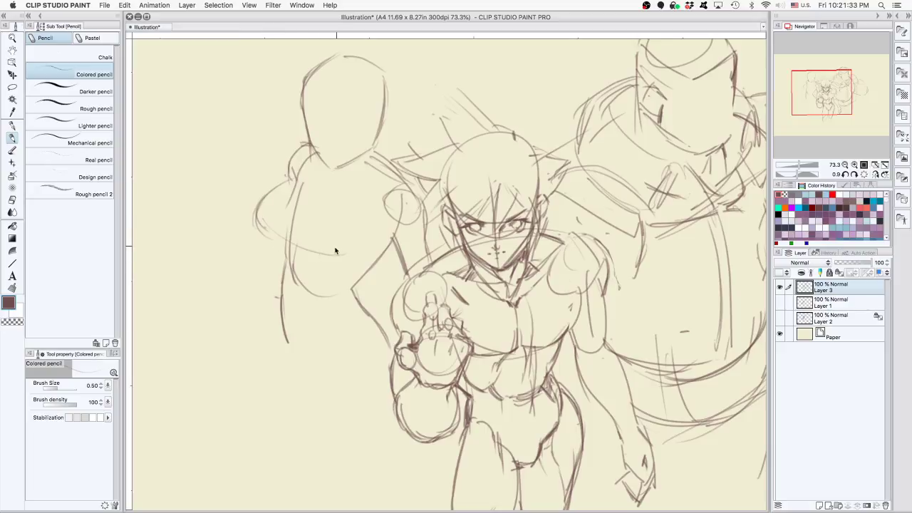
pyautogui.press('super+z')
pyautogui.press('super+z')
pyautogui.press('super+z')
pyautogui.press('super+z')
# Sketch a rounded contour bulging outward from the bald figure's torso below the shoulder
pyautogui.moveTo(265, 223); pyautogui.dragTo(285, 259)
pyautogui.moveTo(277, 202); pyautogui.dragTo(267, 246)
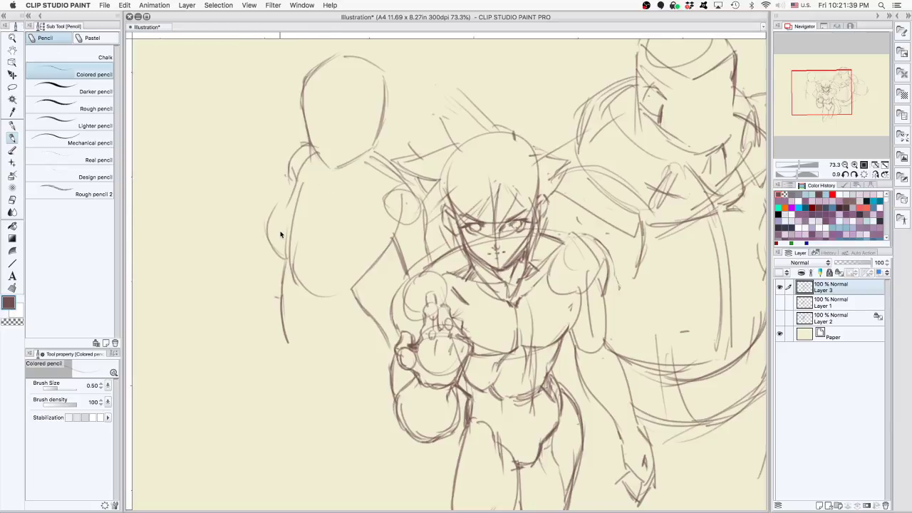
pyautogui.press('super+z')
pyautogui.moveTo(277, 196)
pyautogui.mouseDown()
pyautogui.moveTo(282, 251)
pyautogui.moveTo(261, 236)
pyautogui.moveTo(339, 270)
pyautogui.mouseUp()
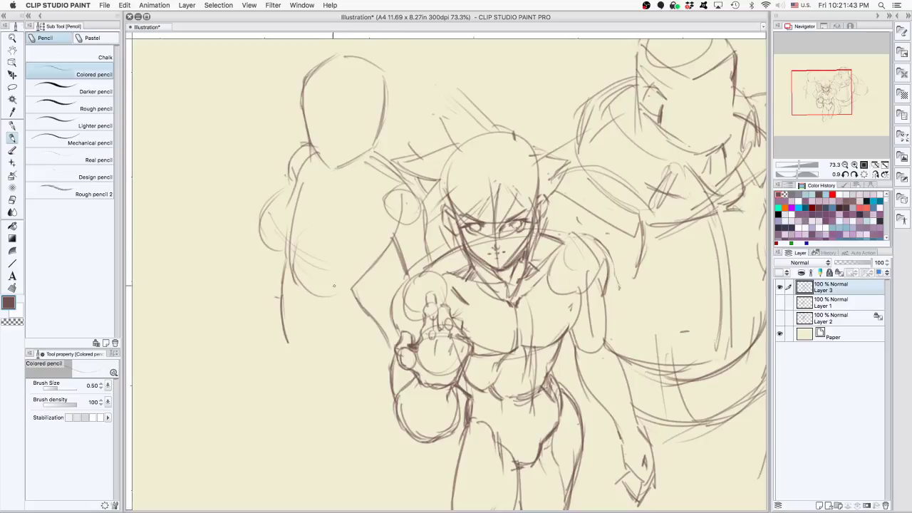
pyautogui.press('super+z')
# Draw the curved lower edge of the bald figure's chest and a parallel curve just beneath it
pyautogui.moveTo(291, 248)
pyautogui.mouseDown()
pyautogui.moveTo(357, 268)
pyautogui.moveTo(338, 267)
pyautogui.moveTo(337, 281)
pyautogui.moveTo(382, 214)
pyautogui.moveTo(360, 263)
pyautogui.moveTo(373, 240)
pyautogui.mouseUp()
pyautogui.moveTo(356, 275); pyautogui.dragTo(375, 228)
pyautogui.moveTo(292, 271)
pyautogui.mouseDown()
pyautogui.moveTo(343, 288)
pyautogui.moveTo(354, 275)
pyautogui.mouseUp()
pyautogui.press('super+z')
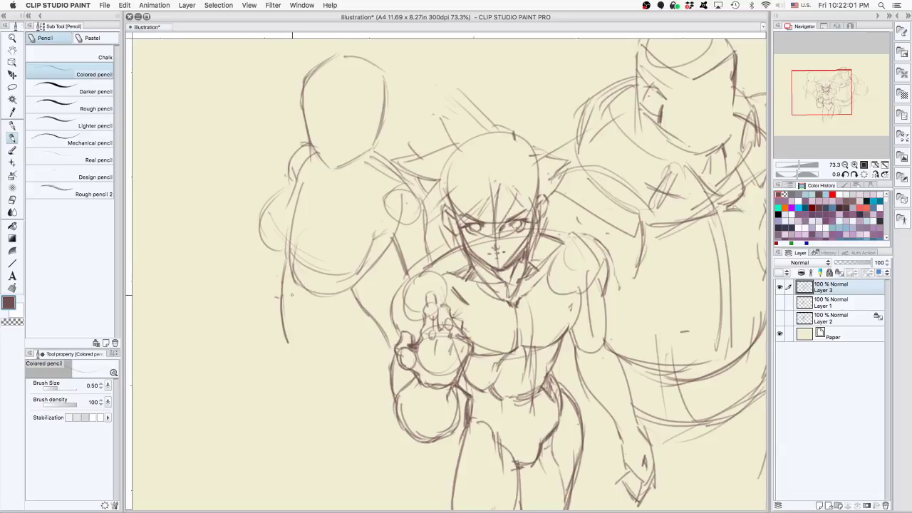
pyautogui.moveTo(292, 294); pyautogui.dragTo(358, 287)
pyautogui.moveTo(275, 285)
pyautogui.mouseDown()
pyautogui.moveTo(291, 293)
pyautogui.moveTo(299, 279)
pyautogui.moveTo(355, 268)
pyautogui.mouseUp()
pyautogui.moveTo(294, 259); pyautogui.dragTo(322, 290)
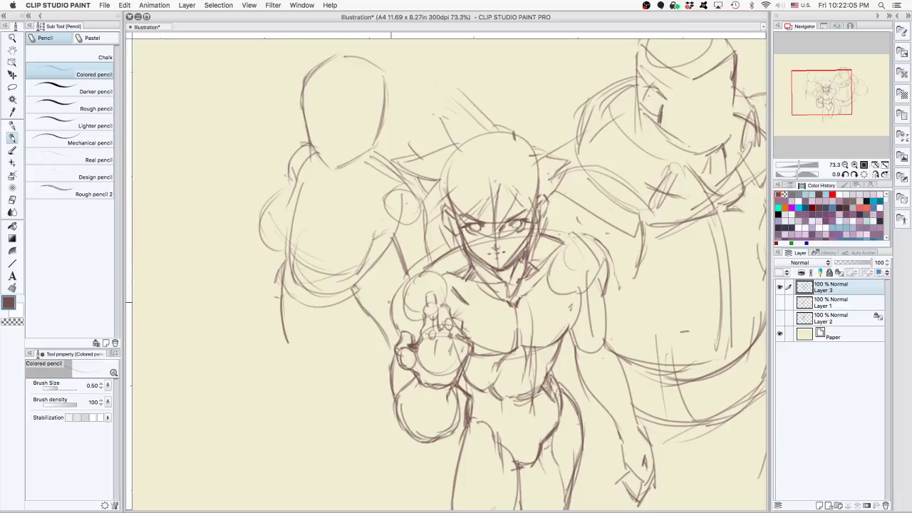
# Sketch a curve across the bald figure's upper chest and a wide curve across the lower belly
pyautogui.moveTo(320, 161)
pyautogui.mouseDown()
pyautogui.moveTo(329, 198)
pyautogui.moveTo(387, 173)
pyautogui.mouseUp()
pyautogui.moveTo(303, 277); pyautogui.dragTo(310, 347)
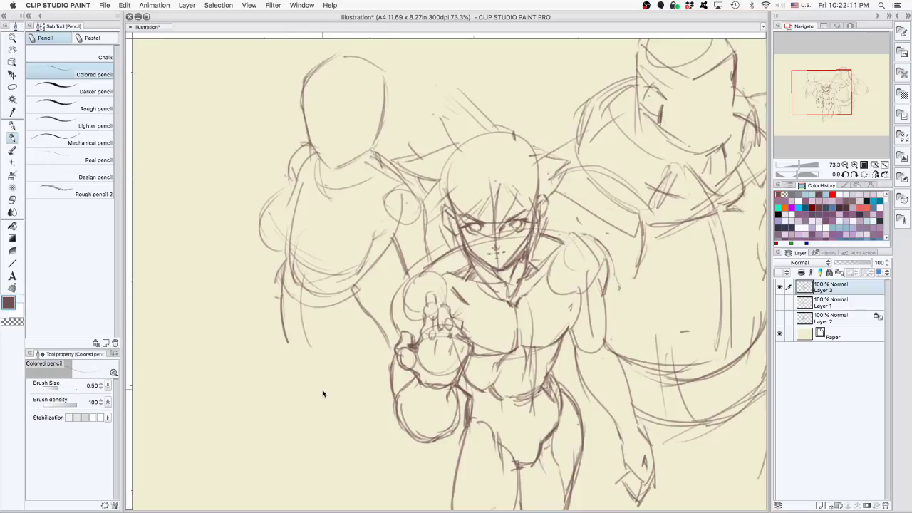
pyautogui.press('super+z')
pyautogui.moveTo(275, 308); pyautogui.dragTo(345, 350)
pyautogui.moveTo(288, 324)
pyautogui.mouseDown()
pyautogui.moveTo(374, 332)
pyautogui.moveTo(372, 348)
pyautogui.moveTo(394, 348)
pyautogui.mouseUp()
# Draw the bald figure's long outer hip curve and a short vertical leg line below the front figure's raised hand
pyautogui.moveTo(276, 297)
pyautogui.mouseDown()
pyautogui.moveTo(262, 322)
pyautogui.moveTo(266, 358)
pyautogui.mouseUp()
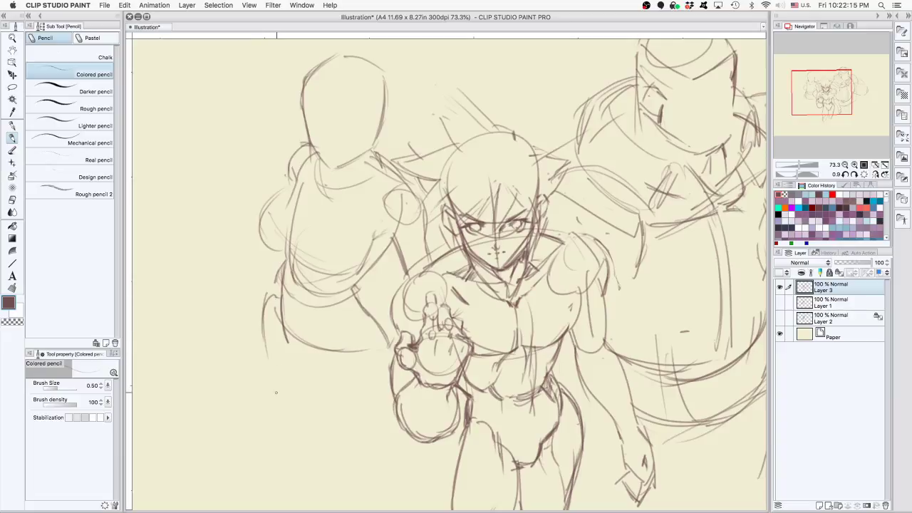
pyautogui.press('super+z')
pyautogui.hotkey('ctrl', 'z')
pyautogui.moveTo(272, 302)
pyautogui.mouseDown()
pyautogui.moveTo(278, 401)
pyautogui.moveTo(288, 402)
pyautogui.mouseUp()
pyautogui.moveTo(260, 342); pyautogui.dragTo(292, 416)
pyautogui.moveTo(393, 344); pyautogui.dragTo(400, 368)
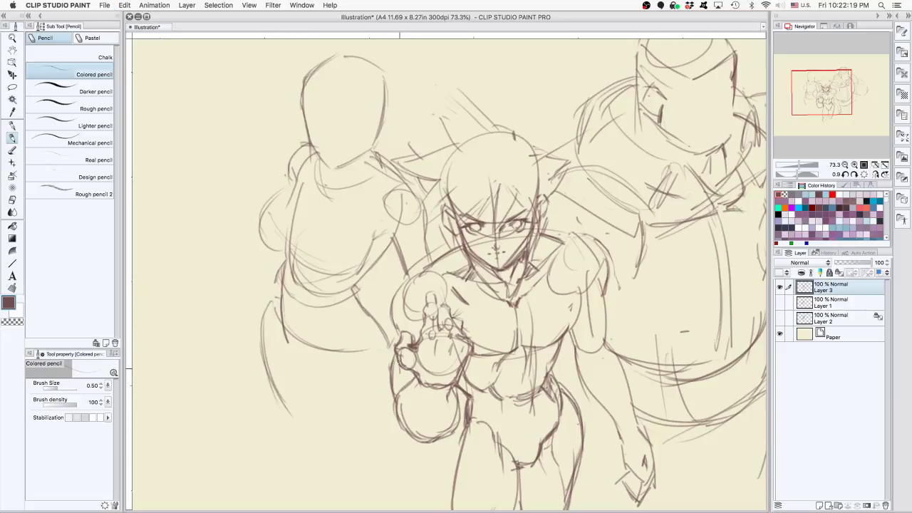
pyautogui.moveTo(407, 419); pyautogui.dragTo(408, 488)
pyautogui.moveTo(409, 435)
pyautogui.mouseDown()
pyautogui.moveTo(413, 330)
pyautogui.moveTo(407, 375)
pyautogui.mouseUp()
pyautogui.press('super+z')
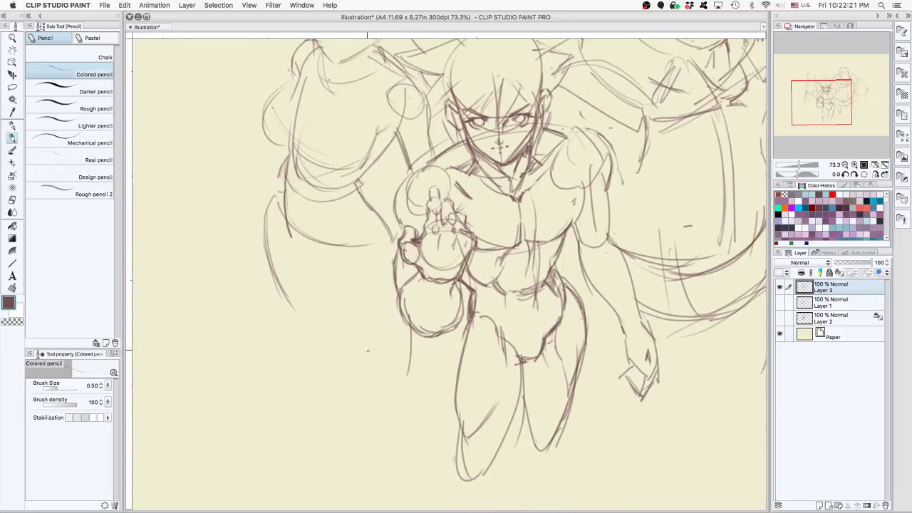
# Extend the bald figure's outer thigh contour down toward the knee
pyautogui.moveTo(278, 281); pyautogui.dragTo(322, 362)
pyautogui.moveTo(294, 313); pyautogui.dragTo(332, 367)
pyautogui.press('super+z')
pyautogui.press('super+z')
pyautogui.moveTo(295, 308)
pyautogui.mouseDown()
pyautogui.moveTo(335, 344)
pyautogui.moveTo(323, 343)
pyautogui.mouseUp()
# Sketch the bald figure's hip line slanting down to the crotch and the inner thigh line below it
pyautogui.moveTo(282, 217); pyautogui.dragTo(323, 263)
pyautogui.press('super+z')
pyautogui.moveTo(284, 217)
pyautogui.mouseDown()
pyautogui.moveTo(328, 264)
pyautogui.moveTo(372, 211)
pyautogui.moveTo(332, 263)
pyautogui.moveTo(331, 283)
pyautogui.mouseUp()
pyautogui.press('super+z')
pyautogui.press('super+z')
pyautogui.moveTo(309, 252)
pyautogui.mouseDown()
pyautogui.moveTo(338, 264)
pyautogui.moveTo(340, 319)
pyautogui.mouseUp()
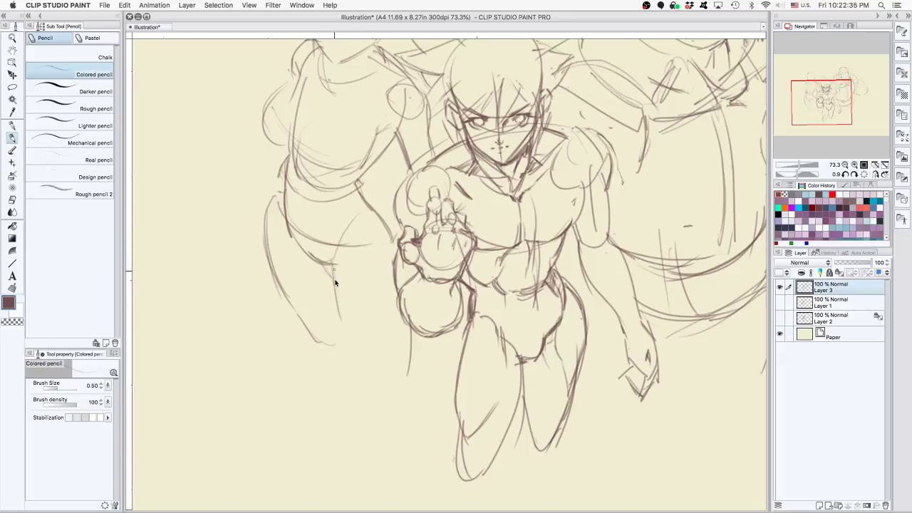
# Redraw the bald figure's inner thigh line as a longer curve running from the crotch down toward the knee
pyautogui.press('super+z')
pyautogui.press('super+z')
pyautogui.moveTo(331, 263); pyautogui.dragTo(344, 336)
pyautogui.moveTo(334, 268); pyautogui.dragTo(338, 360)
pyautogui.press('super+z')
pyautogui.press('super+z')
pyautogui.press('super+z')
pyautogui.moveTo(334, 262); pyautogui.dragTo(351, 373)
pyautogui.moveTo(342, 305); pyautogui.dragTo(358, 391)
pyautogui.press('super+z')
pyautogui.moveTo(333, 261)
pyautogui.mouseDown()
pyautogui.moveTo(351, 395)
pyautogui.moveTo(361, 404)
pyautogui.mouseUp()
pyautogui.press('super+z')
# Round off the bald figure's knee, then strengthen that leg's opposite side line and the other thigh's outer contour
pyautogui.moveTo(346, 347); pyautogui.dragTo(377, 412)
pyautogui.moveTo(354, 382); pyautogui.dragTo(392, 402)
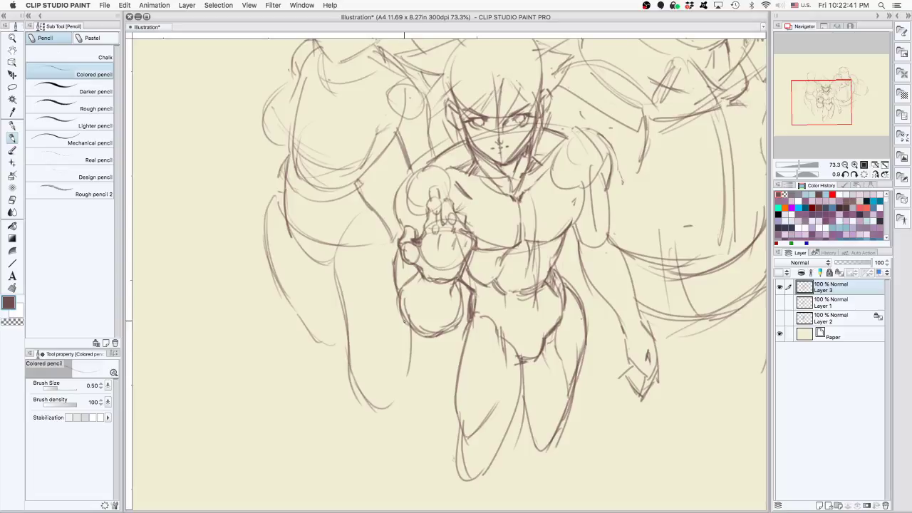
pyautogui.moveTo(383, 229)
pyautogui.mouseDown()
pyautogui.moveTo(400, 277)
pyautogui.moveTo(404, 391)
pyautogui.mouseUp()
pyautogui.moveTo(410, 327); pyautogui.dragTo(402, 388)
pyautogui.moveTo(282, 289)
pyautogui.mouseDown()
pyautogui.moveTo(293, 314)
pyautogui.moveTo(347, 340)
pyautogui.mouseUp()
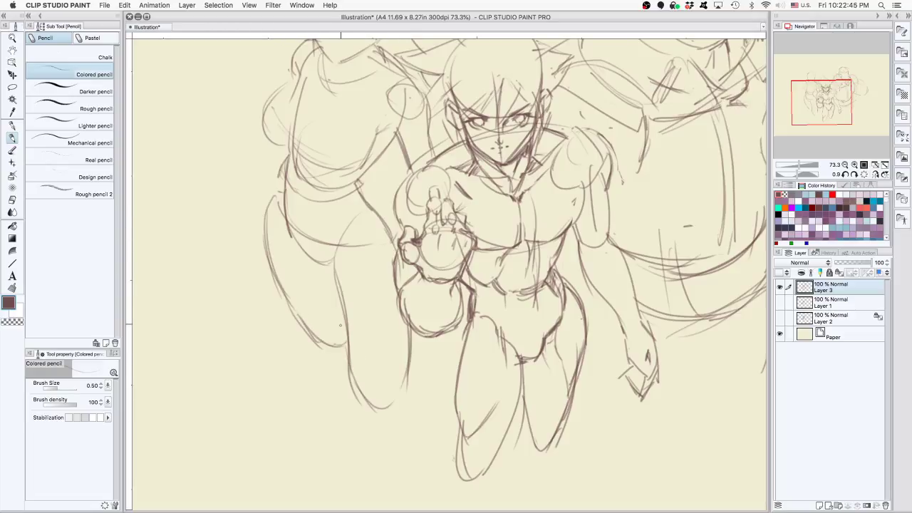
# Try a long diagonal construction line across the figures' knees, with centre and cross lines over the bald figure's thighs
pyautogui.moveTo(459, 321); pyautogui.dragTo(463, 375)
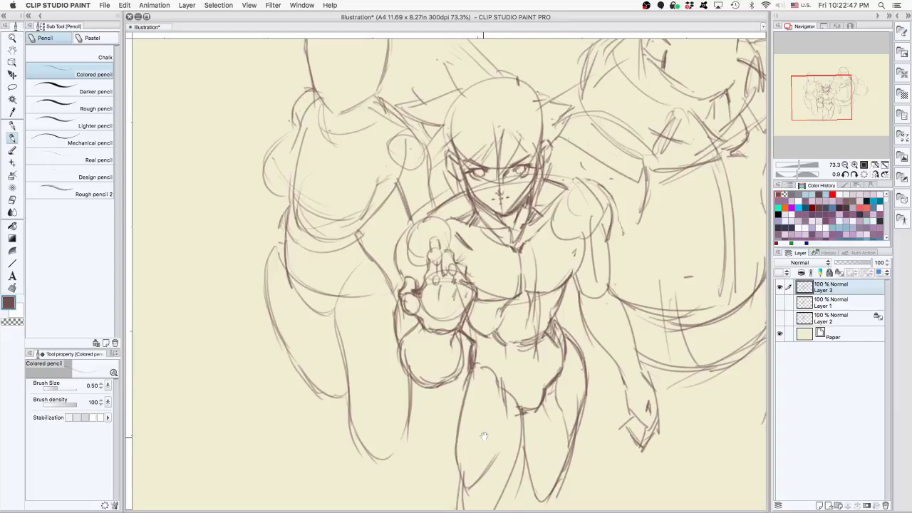
pyautogui.moveTo(483, 436); pyautogui.dragTo(497, 379)
pyautogui.moveTo(225, 240); pyautogui.dragTo(494, 453)
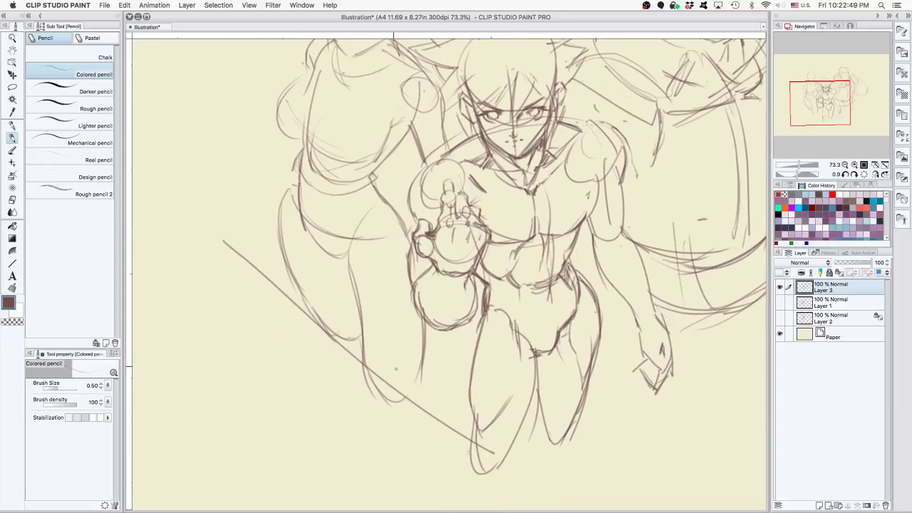
pyautogui.moveTo(383, 237)
pyautogui.mouseDown()
pyautogui.moveTo(399, 381)
pyautogui.moveTo(382, 398)
pyautogui.moveTo(416, 403)
pyautogui.mouseUp()
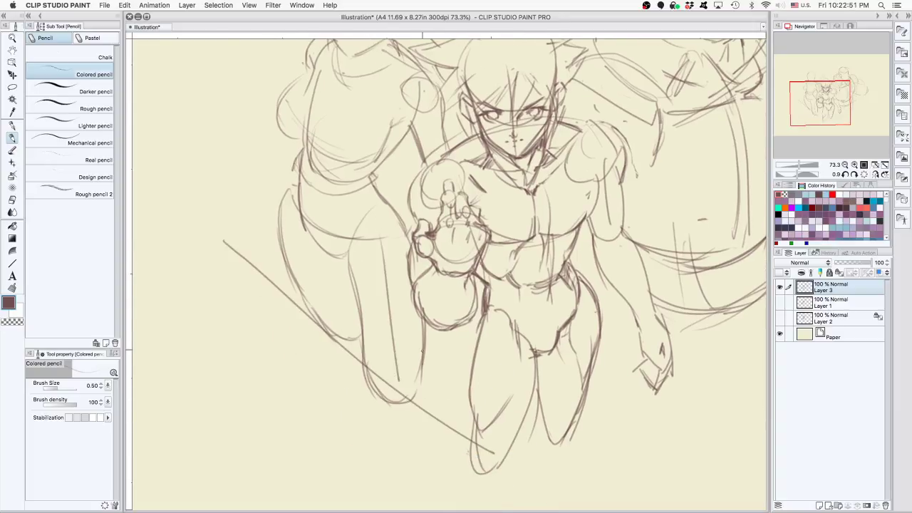
pyautogui.moveTo(404, 350); pyautogui.dragTo(423, 398)
pyautogui.moveTo(303, 314)
pyautogui.mouseDown()
pyautogui.moveTo(340, 286)
pyautogui.moveTo(432, 353)
pyautogui.mouseUp()
pyautogui.moveTo(353, 284); pyautogui.dragTo(430, 346)
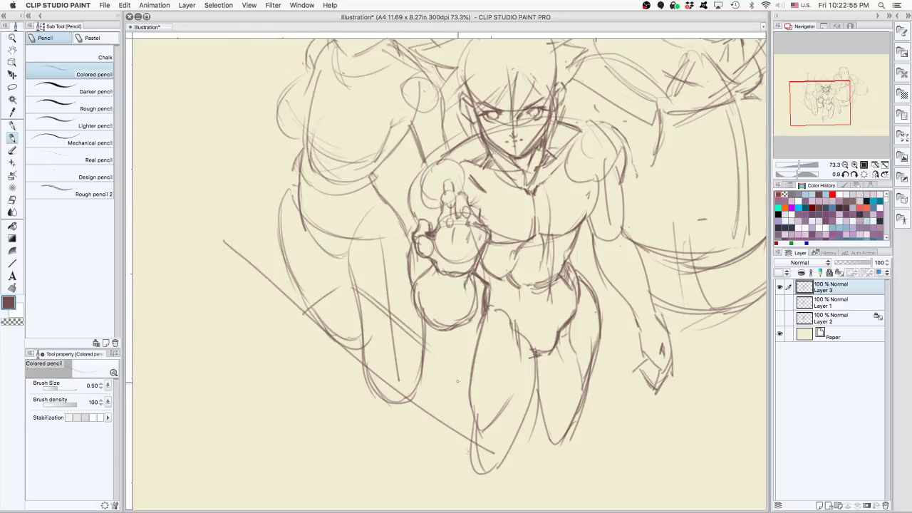
pyautogui.moveTo(410, 387); pyautogui.dragTo(436, 354)
# Undo the stray pastel smudge and the construction lines across the bald figure's thighs and knees
pyautogui.press('p')
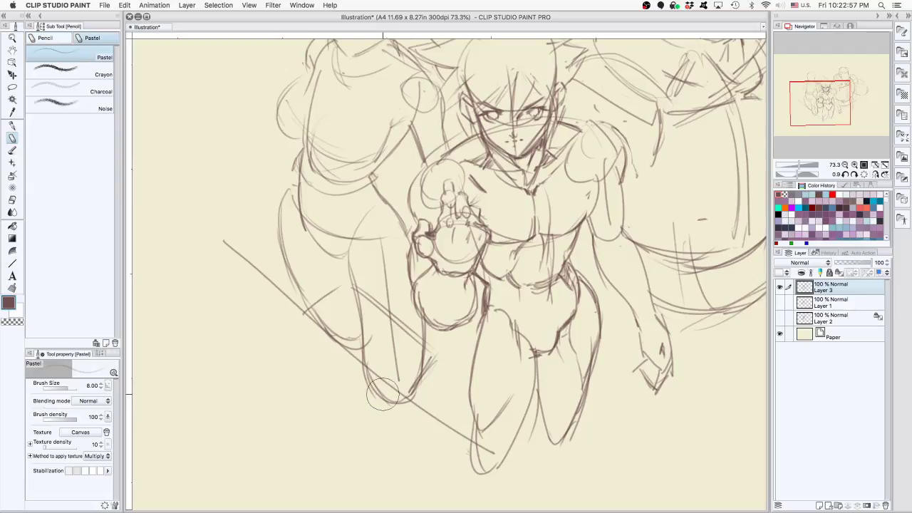
pyautogui.moveTo(371, 390)
pyautogui.mouseDown()
pyautogui.moveTo(386, 409)
pyautogui.moveTo(368, 388)
pyautogui.mouseUp()
pyautogui.press('F12')
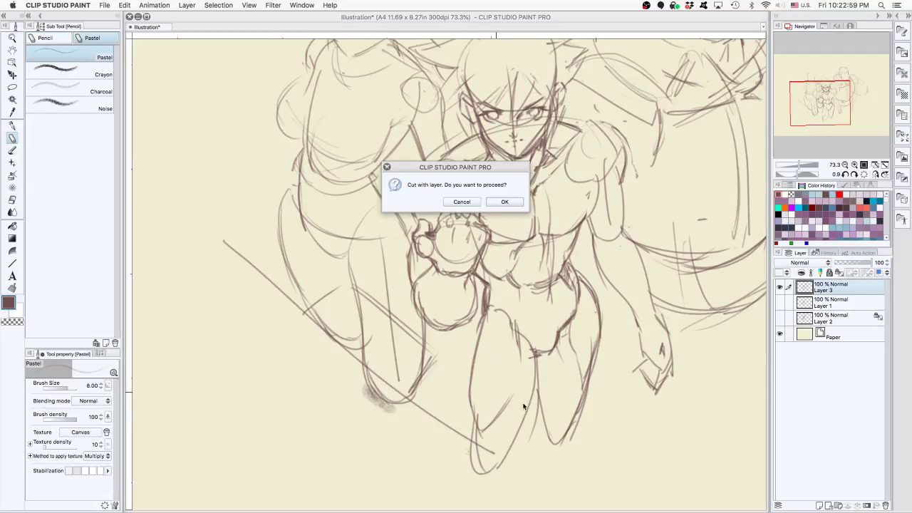
pyautogui.click(463, 203)
pyautogui.press('super+z')
pyautogui.press('super+z')
pyautogui.press('super+z')
pyautogui.press('super+z')
pyautogui.press('super+z')
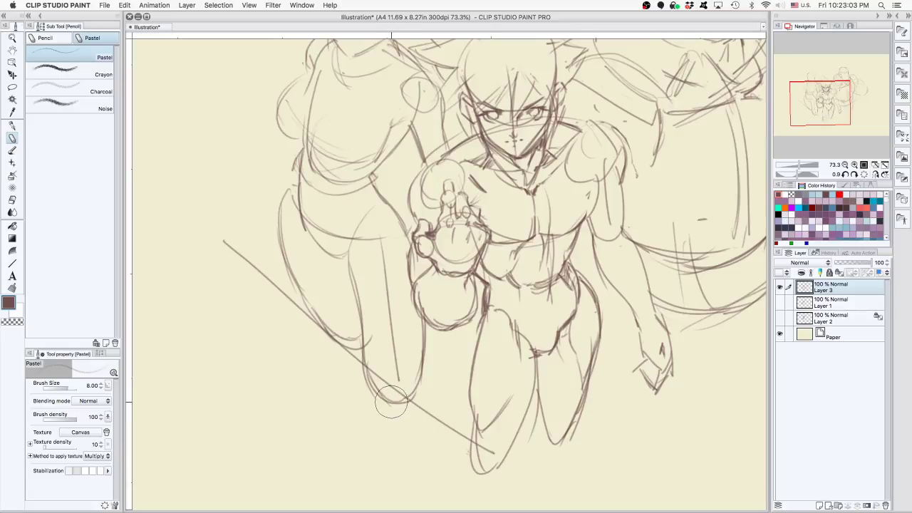
pyautogui.press('e')
pyautogui.press('super+z')
pyautogui.press('super+z')
pyautogui.press('super+z')
pyautogui.press('super+z')
pyautogui.press('super+z')
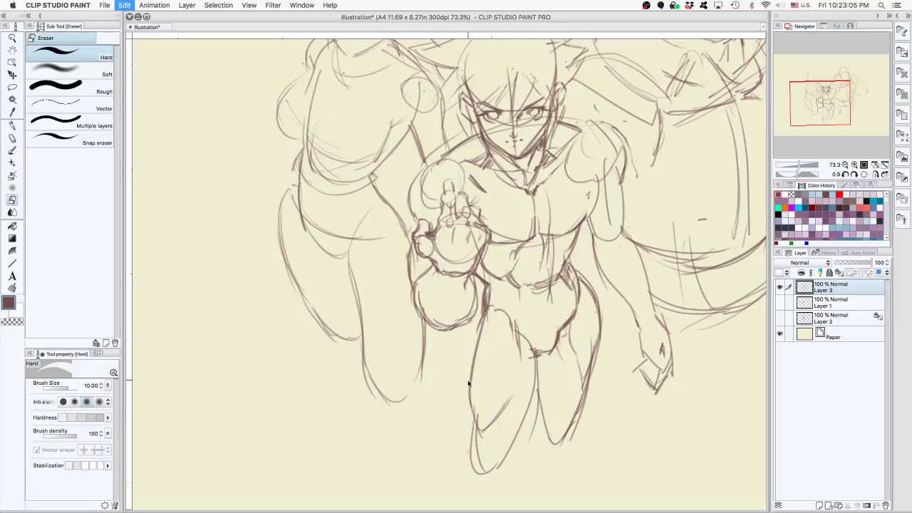
# Clear the rounded knee of the bald figure's leg nearest the front figure and redraw its curve and side line
pyautogui.press('.')
pyautogui.press('p')
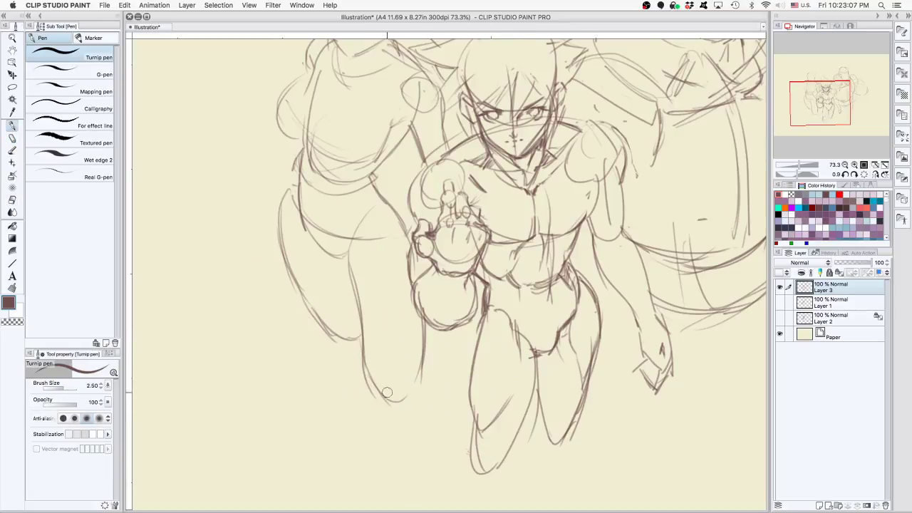
pyautogui.moveTo(393, 405); pyautogui.dragTo(349, 360)
pyautogui.press('super+z')
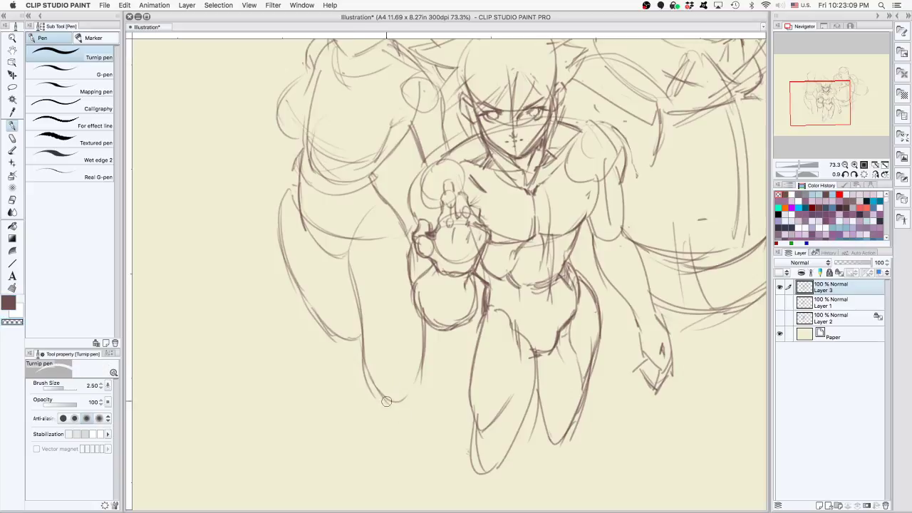
pyautogui.press('super+z')
pyautogui.press('super+z')
pyautogui.press('super+z')
pyautogui.press('p')
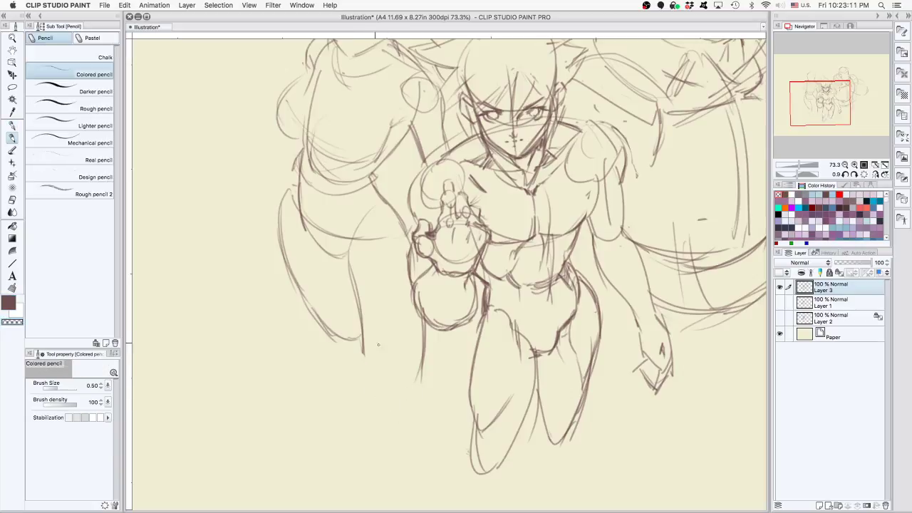
pyautogui.press('c')
pyautogui.moveTo(365, 334)
pyautogui.mouseDown()
pyautogui.moveTo(386, 356)
pyautogui.moveTo(367, 338)
pyautogui.moveTo(424, 358)
pyautogui.moveTo(413, 378)
pyautogui.mouseUp()
pyautogui.moveTo(420, 322); pyautogui.dragTo(401, 379)
# Rework the bald figure's side contour beneath the armpit and erase the stray lines near the waist
pyautogui.press('super+minus')
pyautogui.moveTo(502, 310); pyautogui.dragTo(471, 390)
pyautogui.moveTo(479, 427)
pyautogui.mouseDown()
pyautogui.moveTo(475, 351)
pyautogui.moveTo(463, 441)
pyautogui.mouseUp()
pyautogui.scroll(2, 389, 302)
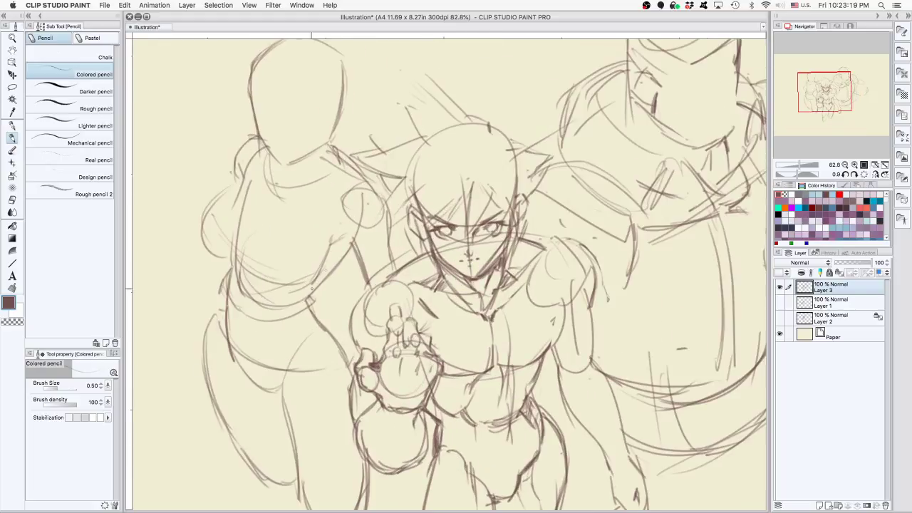
pyautogui.moveTo(326, 263)
pyautogui.mouseDown()
pyautogui.moveTo(349, 239)
pyautogui.moveTo(329, 260)
pyautogui.mouseUp()
pyautogui.moveTo(353, 235); pyautogui.dragTo(326, 266)
pyautogui.moveTo(349, 240)
pyautogui.mouseDown()
pyautogui.moveTo(322, 261)
pyautogui.moveTo(329, 255)
pyautogui.mouseUp()
pyautogui.press('super+z')
pyautogui.press('super+z')
pyautogui.press('super+z')
pyautogui.press('e')
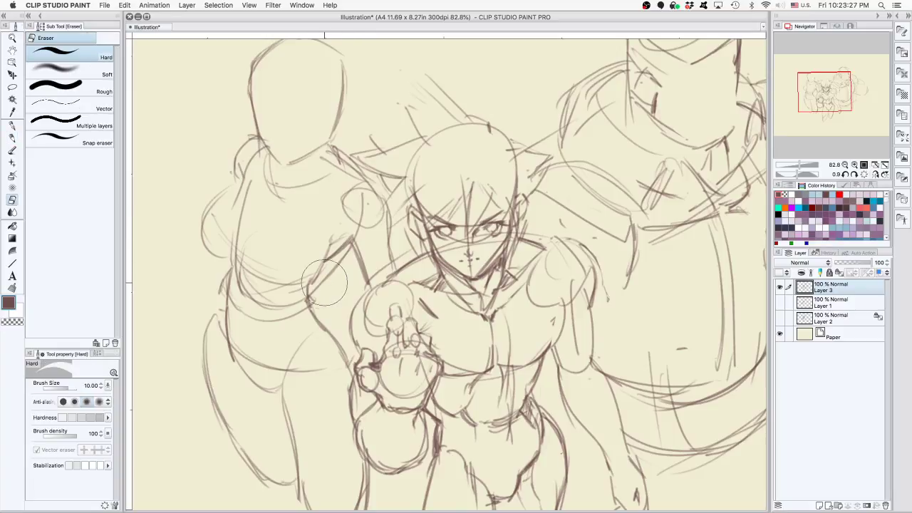
pyautogui.moveTo(321, 290)
pyautogui.mouseDown()
pyautogui.moveTo(309, 296)
pyautogui.moveTo(342, 263)
pyautogui.moveTo(318, 286)
pyautogui.mouseUp()
pyautogui.press('p')
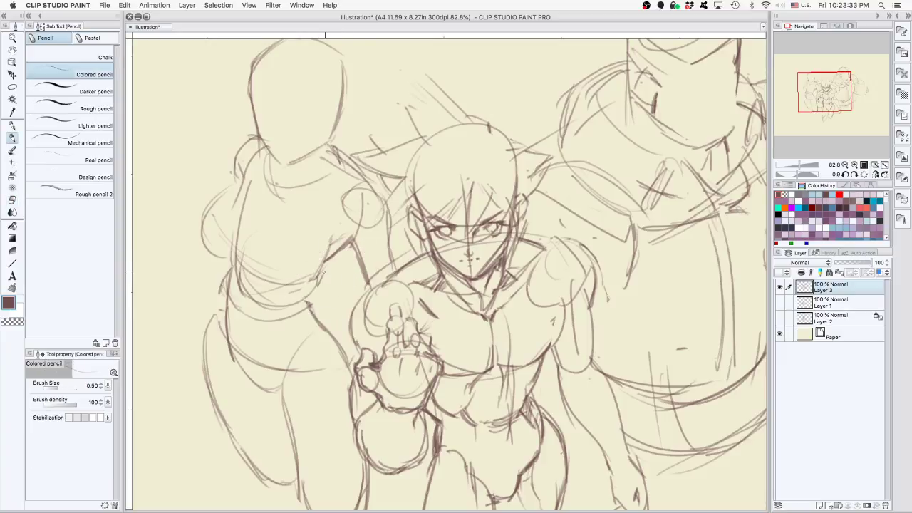
# Erase the heavy curves under the bald figure's chest and redraw them as lighter curves across the torso
pyautogui.press('e')
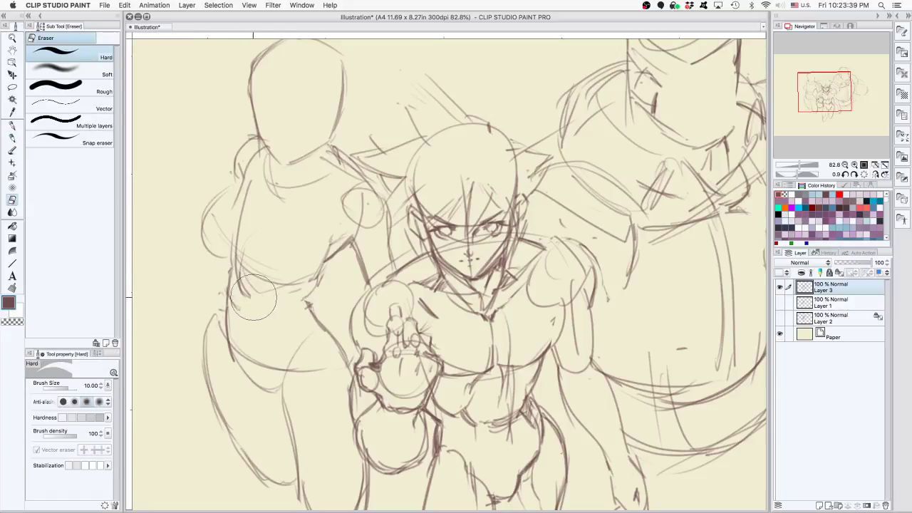
pyautogui.press('p')
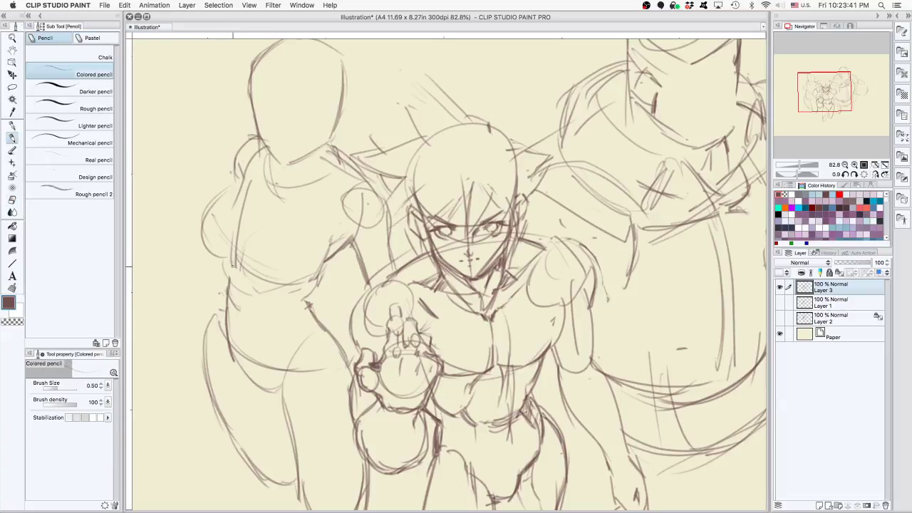
pyautogui.moveTo(268, 305)
pyautogui.mouseDown()
pyautogui.moveTo(316, 289)
pyautogui.moveTo(307, 294)
pyautogui.mouseUp()
pyautogui.moveTo(235, 288)
pyautogui.mouseDown()
pyautogui.moveTo(260, 303)
pyautogui.moveTo(339, 278)
pyautogui.moveTo(282, 305)
pyautogui.moveTo(314, 288)
pyautogui.mouseUp()
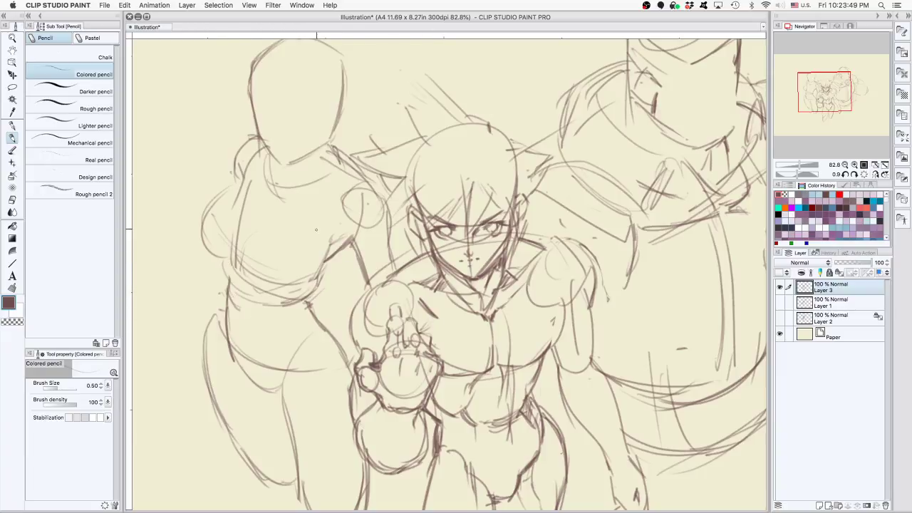
# Sketch two parallel curved lines running from the bald figure's near shoulder down across the torso
pyautogui.moveTo(350, 180); pyautogui.dragTo(306, 240)
pyautogui.press('super+z')
pyautogui.moveTo(345, 183)
pyautogui.mouseDown()
pyautogui.moveTo(286, 287)
pyautogui.moveTo(348, 180)
pyautogui.mouseUp()
pyautogui.press('super+z')
pyautogui.moveTo(293, 219); pyautogui.dragTo(274, 253)
pyautogui.moveTo(347, 176); pyautogui.dragTo(272, 271)
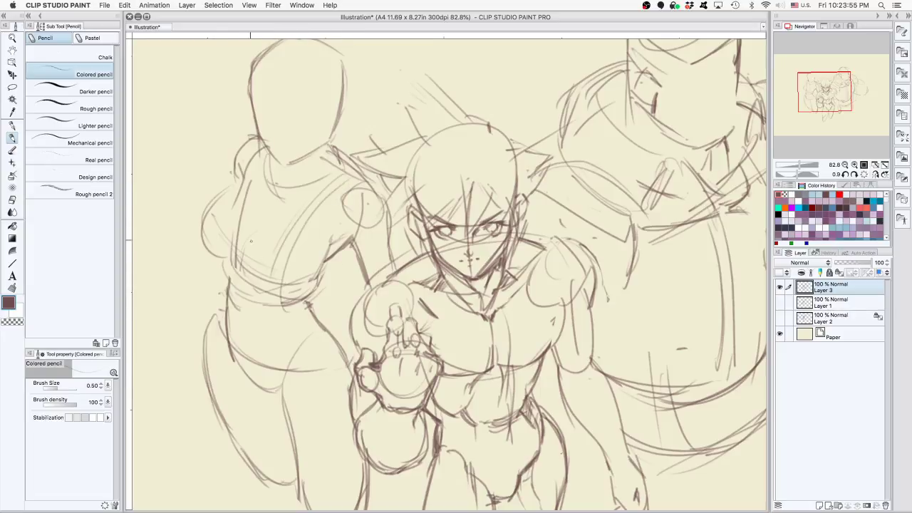
# Sketch the bald figure's far shoulder slope and the outer arm contour running down toward the hip
pyautogui.moveTo(268, 152)
pyautogui.mouseDown()
pyautogui.moveTo(203, 239)
pyautogui.moveTo(222, 298)
pyautogui.mouseUp()
pyautogui.moveTo(206, 233); pyautogui.dragTo(224, 311)
pyautogui.press('super+z')
pyautogui.press('super+z')
pyautogui.moveTo(205, 224); pyautogui.dragTo(238, 361)
pyautogui.press('super+z')
pyautogui.press('super+z')
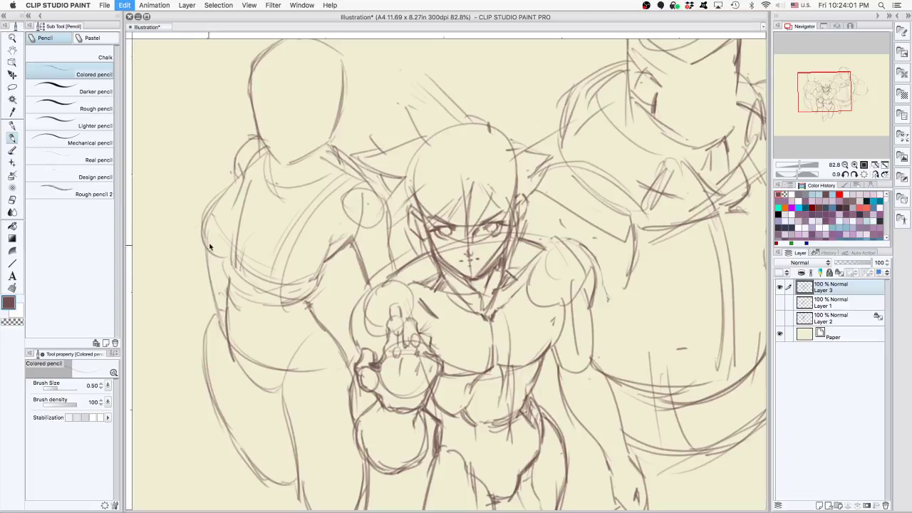
pyautogui.moveTo(210, 248); pyautogui.dragTo(226, 334)
# Redraw the bald figure's far shoulder curve from the upper arm up toward the neck
pyautogui.moveTo(209, 235)
pyautogui.mouseDown()
pyautogui.moveTo(268, 157)
pyautogui.moveTo(238, 187)
pyautogui.moveTo(274, 159)
pyautogui.mouseUp()
pyautogui.press('super+z')
pyautogui.press('super+z')
pyautogui.moveTo(220, 215); pyautogui.dragTo(272, 162)
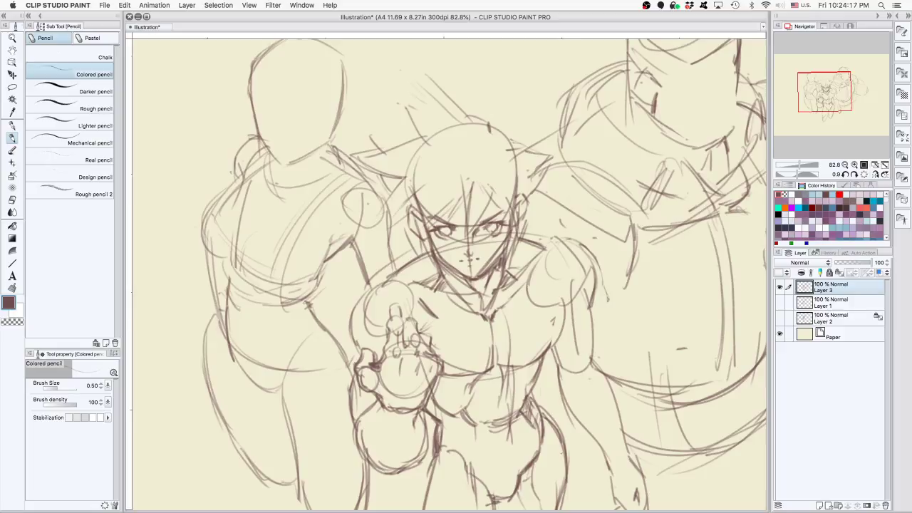
# Touch up the bald figure's far shoulder edge and the curve under the chest
pyautogui.press('Tab')
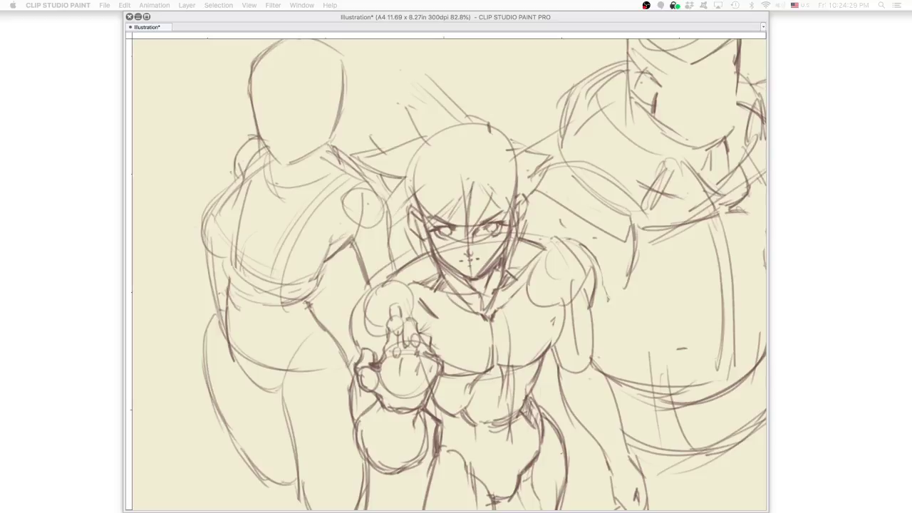
pyautogui.click(551, 320)
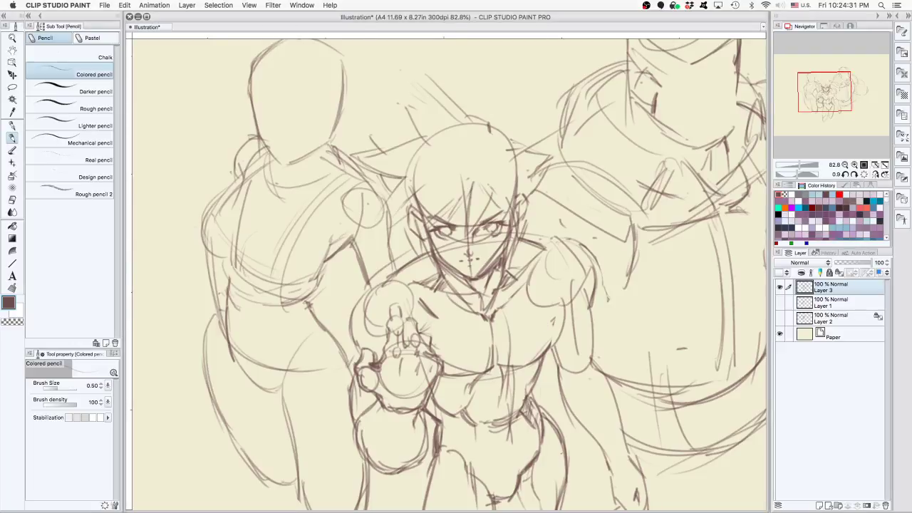
pyautogui.moveTo(203, 233); pyautogui.dragTo(212, 252)
pyautogui.moveTo(282, 285); pyautogui.dragTo(305, 280)
# Sketch the rough outline of the bald figure's raised hand beside the face, extending outward from the cheek
pyautogui.moveTo(242, 102)
pyautogui.mouseDown()
pyautogui.moveTo(219, 105)
pyautogui.moveTo(239, 117)
pyautogui.moveTo(220, 106)
pyautogui.moveTo(261, 104)
pyautogui.mouseUp()
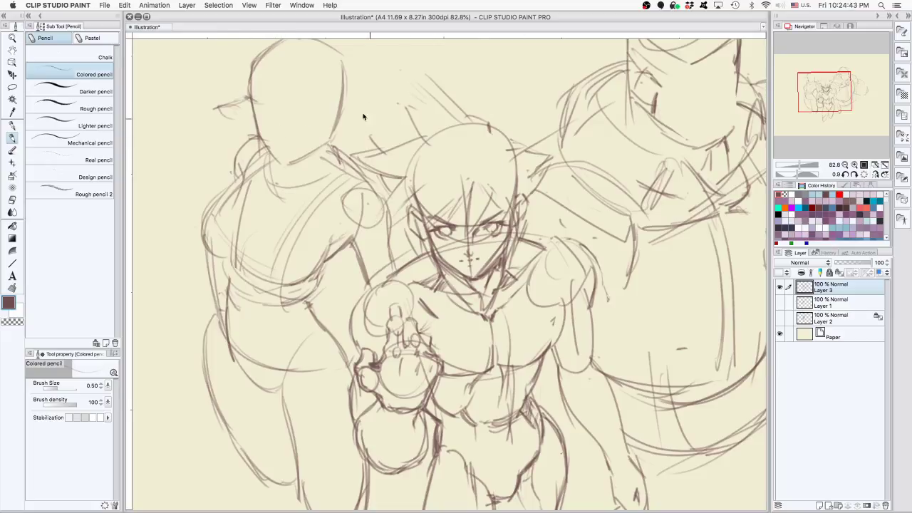
pyautogui.moveTo(242, 99)
pyautogui.mouseDown()
pyautogui.moveTo(348, 103)
pyautogui.moveTo(213, 110)
pyautogui.mouseUp()
pyautogui.press('super+z')
pyautogui.moveTo(305, 112); pyautogui.dragTo(500, 141)
pyautogui.press('super+z')
pyautogui.moveTo(376, 125)
pyautogui.mouseDown()
pyautogui.moveTo(414, 164)
pyautogui.moveTo(421, 161)
pyautogui.moveTo(392, 125)
pyautogui.moveTo(469, 124)
pyautogui.moveTo(447, 138)
pyautogui.mouseUp()
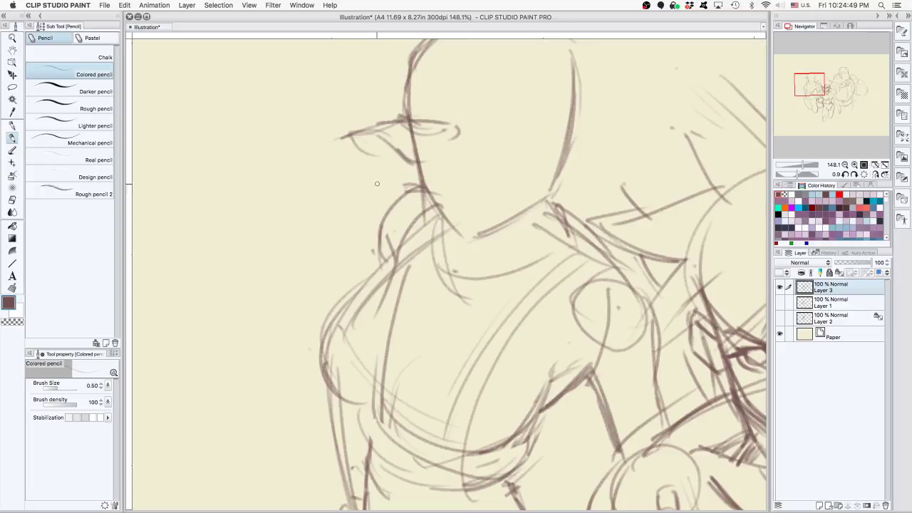
pyautogui.moveTo(349, 132)
pyautogui.mouseDown()
pyautogui.moveTo(315, 193)
pyautogui.moveTo(339, 207)
pyautogui.moveTo(387, 180)
pyautogui.mouseUp()
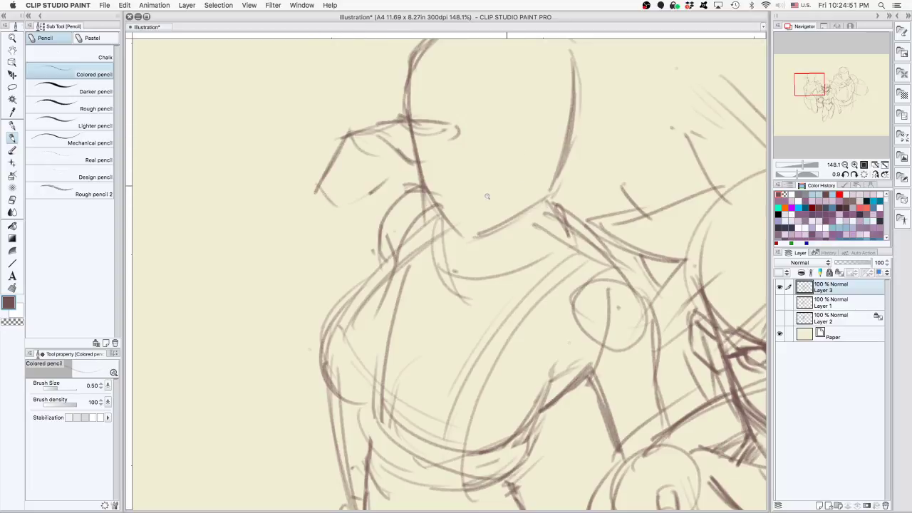
# Close the lower outline of the bald figure's raised hand back toward the jaw
pyautogui.keyDown('alt'); pyautogui.click(487, 196); pyautogui.keyUp('alt')
pyautogui.moveTo(548, 333); pyautogui.dragTo(447, 269)
pyautogui.keyDown('super'); pyautogui.click(476, 272); pyautogui.keyUp('super')
pyautogui.scroll(-4, 522, 408)
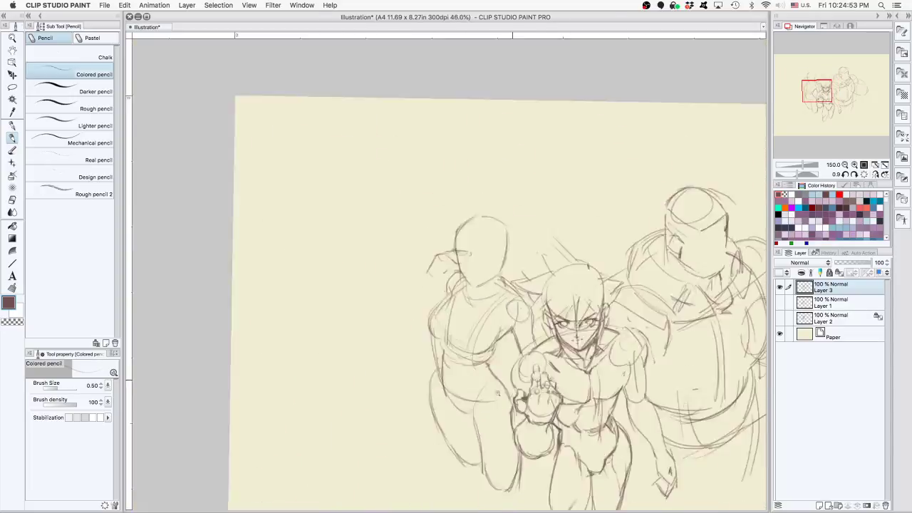
pyautogui.scroll(3, 442, 307)
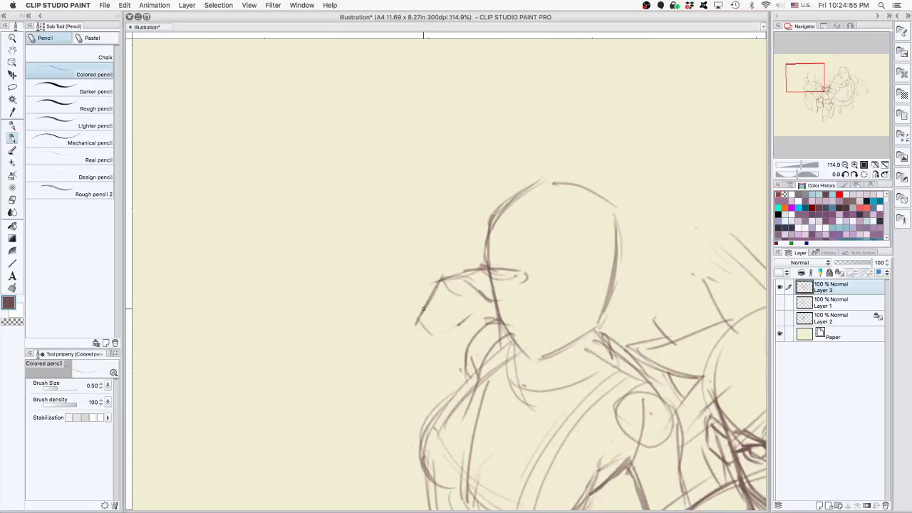
pyautogui.moveTo(414, 316)
pyautogui.mouseDown()
pyautogui.moveTo(465, 329)
pyautogui.moveTo(456, 328)
pyautogui.moveTo(477, 309)
pyautogui.moveTo(458, 324)
pyautogui.moveTo(475, 321)
pyautogui.moveTo(512, 269)
pyautogui.moveTo(470, 316)
pyautogui.moveTo(493, 310)
pyautogui.mouseUp()
# Add finger strokes over the bald figure's cheek and inner contour lines on the raised hand
pyautogui.moveTo(496, 266); pyautogui.dragTo(519, 248)
pyautogui.press('super+z')
pyautogui.press('super+z')
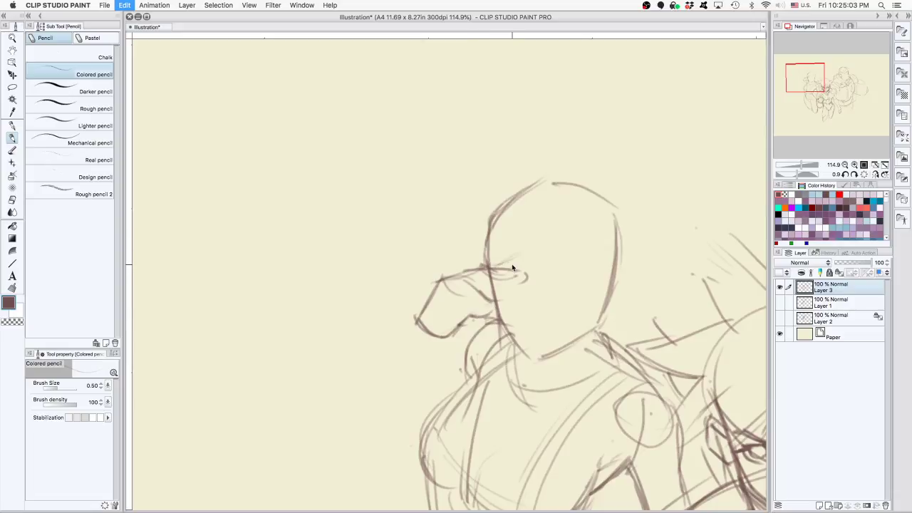
pyautogui.moveTo(476, 269); pyautogui.dragTo(509, 256)
pyautogui.moveTo(456, 293); pyautogui.dragTo(448, 315)
pyautogui.moveTo(451, 297)
pyautogui.mouseDown()
pyautogui.moveTo(460, 300)
pyautogui.moveTo(443, 322)
pyautogui.moveTo(451, 327)
pyautogui.mouseUp()
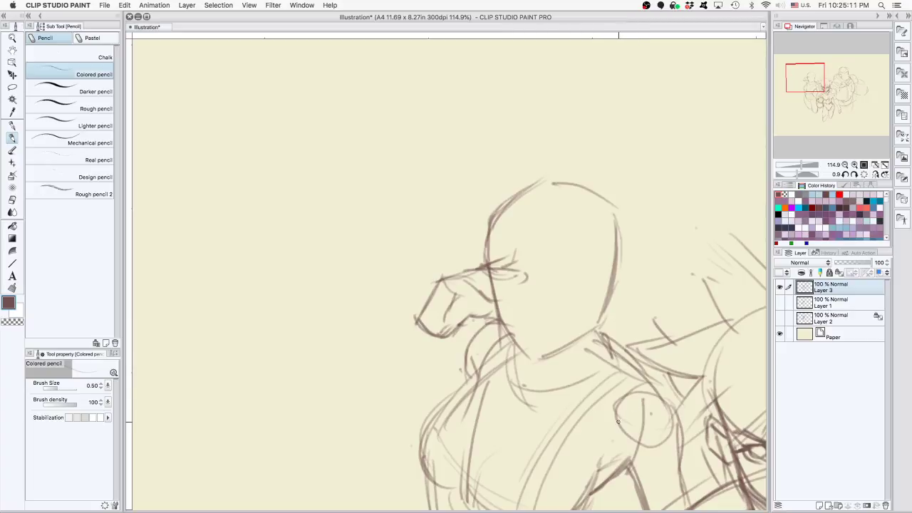
# Strengthen the bald head's lower jaw edge near the neck and try a short line on the face
pyautogui.moveTo(600, 309); pyautogui.dragTo(589, 333)
pyautogui.moveTo(539, 216); pyautogui.dragTo(530, 264)
pyautogui.press('super+z')
pyautogui.press('Tab')
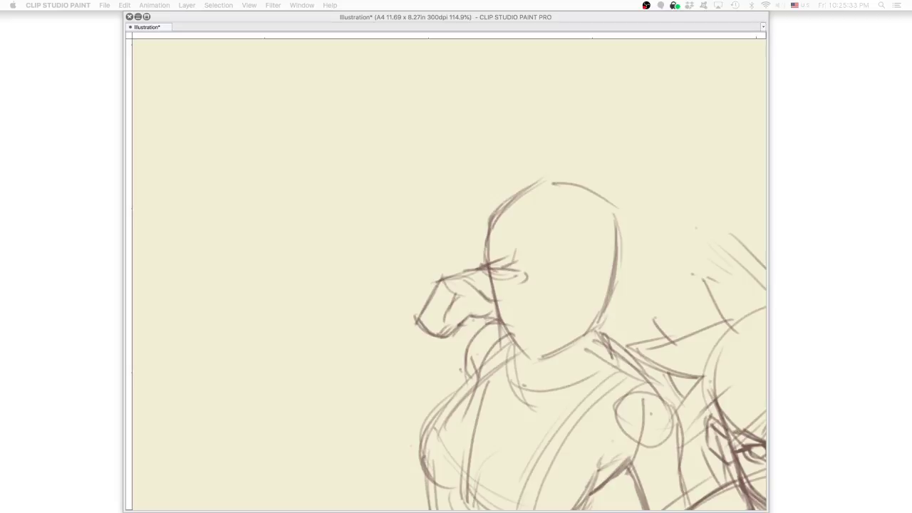
pyautogui.press('Tab')
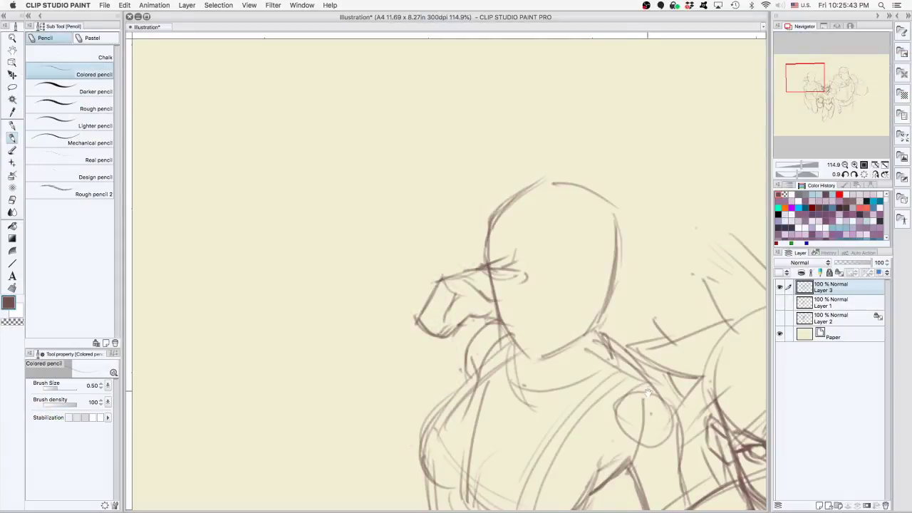
pyautogui.moveTo(649, 392); pyautogui.dragTo(627, 312)
pyautogui.scroll(-5, 627, 312)
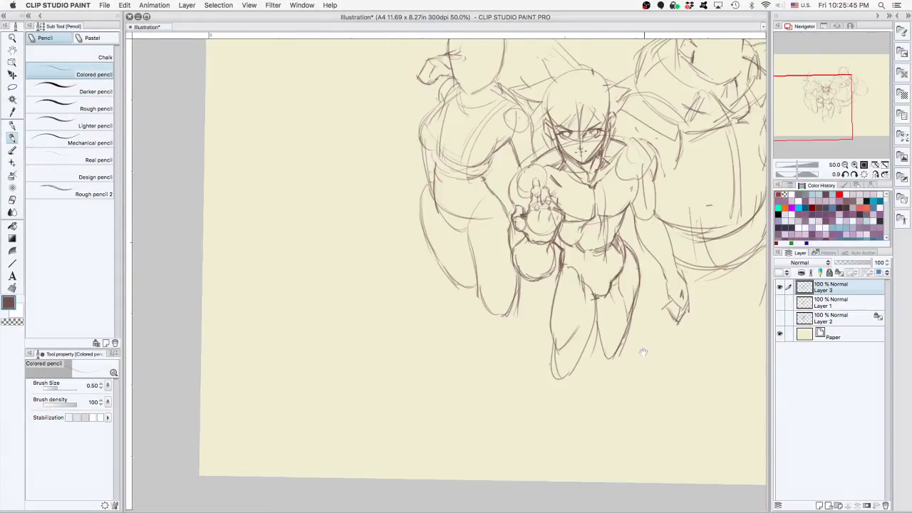
pyautogui.scroll(2, 558, 377)
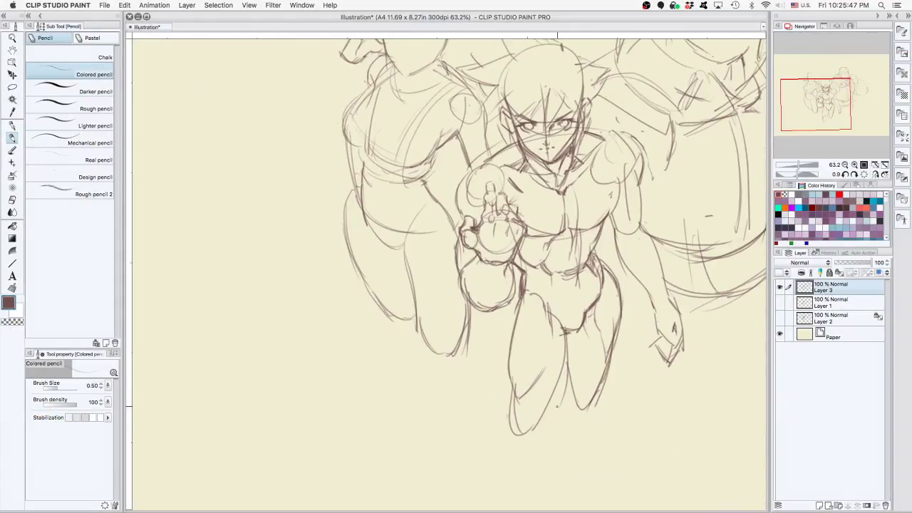
# Add a short pencil stroke along the outer edge of the front figure's forward thigh near the knee
pyautogui.press('p')
pyautogui.press(',')
pyautogui.moveTo(507, 375); pyautogui.dragTo(511, 420)
pyautogui.press('super+z')
pyautogui.moveTo(508, 371); pyautogui.dragTo(509, 418)
pyautogui.moveTo(540, 382); pyautogui.dragTo(496, 428)
pyautogui.scroll(-5, 577, 378)
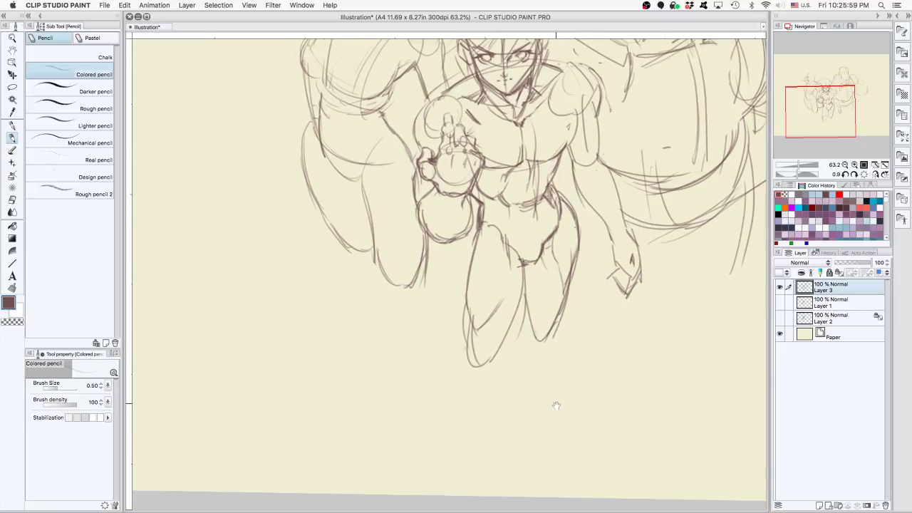
# Try slanted perspective guide lines beside the front figure's forward thigh and box in its knee end
pyautogui.moveTo(277, 180); pyautogui.dragTo(460, 320)
pyautogui.press('super+z')
pyautogui.moveTo(376, 311)
pyautogui.mouseDown()
pyautogui.moveTo(463, 273)
pyautogui.moveTo(349, 324)
pyautogui.mouseUp()
pyautogui.moveTo(390, 365); pyautogui.dragTo(484, 309)
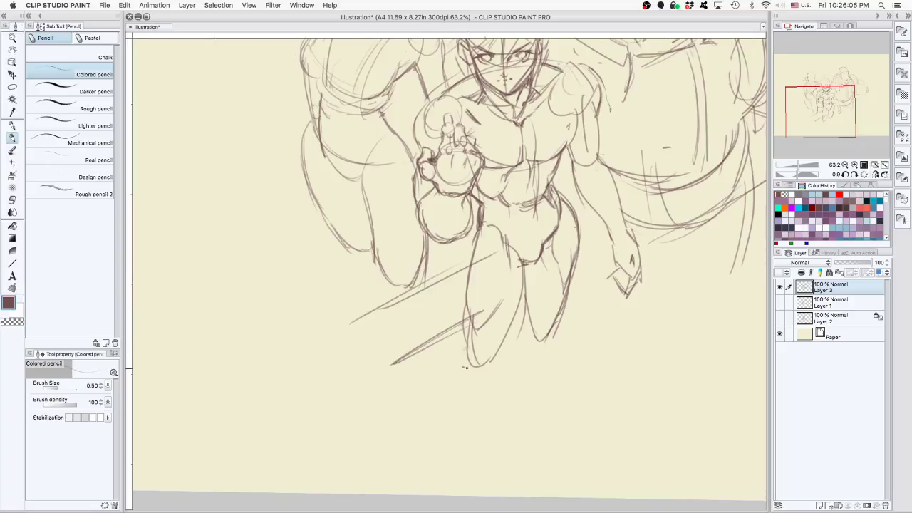
pyautogui.moveTo(463, 367); pyautogui.dragTo(504, 376)
pyautogui.moveTo(453, 367); pyautogui.dragTo(492, 373)
pyautogui.moveTo(464, 306); pyautogui.dragTo(463, 372)
pyautogui.moveTo(518, 352); pyautogui.dragTo(505, 386)
pyautogui.moveTo(520, 311); pyautogui.dragTo(498, 375)
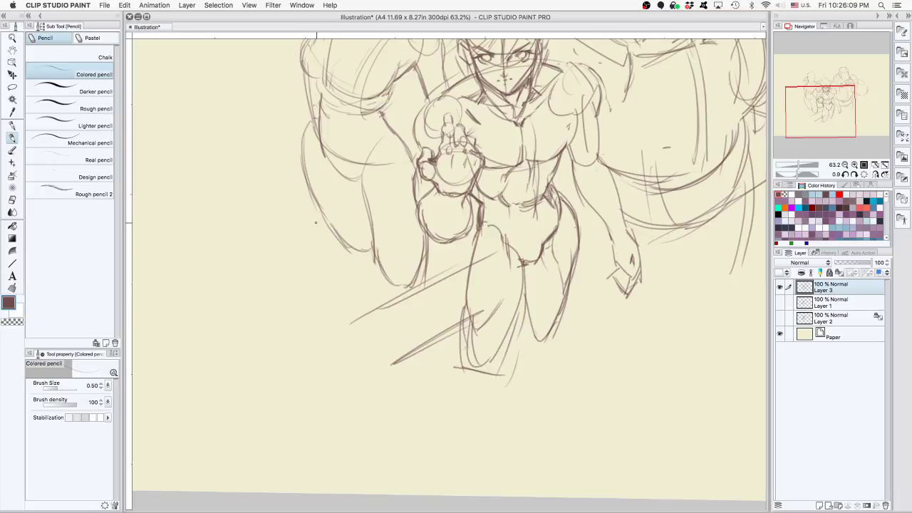
# Try slanted guide lines converging on the front figure from across the bald and masked figures' torsos
pyautogui.moveTo(406, 207); pyautogui.dragTo(413, 313)
pyautogui.moveTo(383, 137)
pyautogui.mouseDown()
pyautogui.moveTo(487, 205)
pyautogui.moveTo(488, 182)
pyautogui.mouseUp()
pyautogui.moveTo(478, 220); pyautogui.dragTo(506, 187)
pyautogui.moveTo(381, 161); pyautogui.dragTo(487, 205)
pyautogui.moveTo(689, 101); pyautogui.dragTo(544, 192)
pyautogui.moveTo(558, 187); pyautogui.dragTo(527, 205)
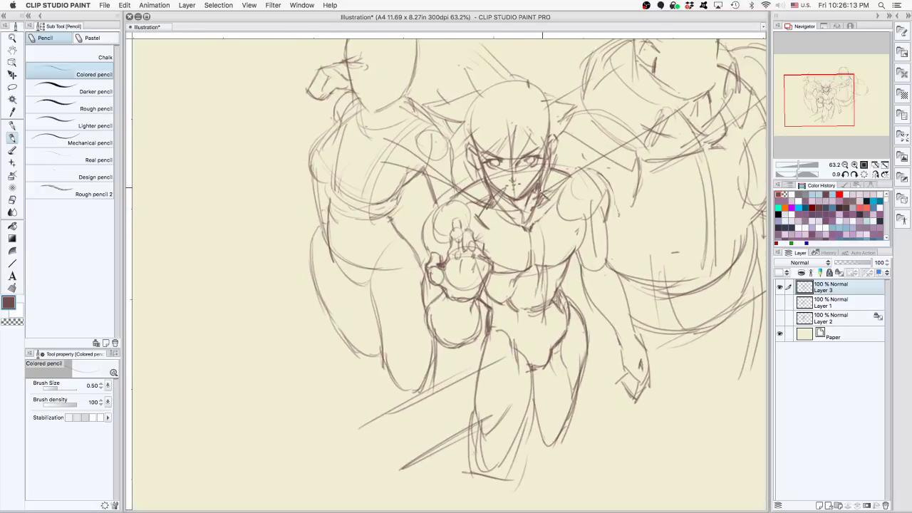
# Try long guide strokes past the legs, then undo all the perspective guide lines around the figures
pyautogui.moveTo(333, 323); pyautogui.dragTo(500, 508)
pyautogui.press('super+z')
pyautogui.moveTo(353, 346); pyautogui.dragTo(557, 505)
pyautogui.press('super+z')
pyautogui.press('super+z')
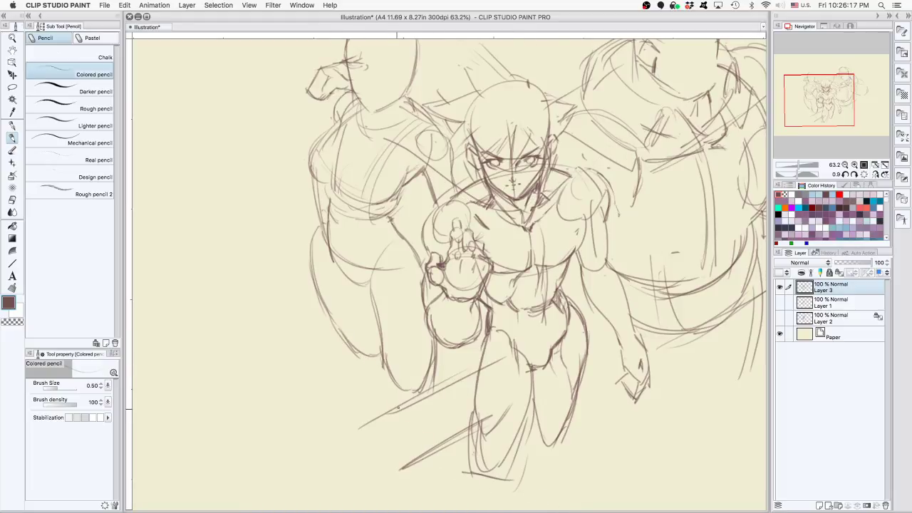
pyautogui.press('super+z')
pyautogui.press('super+z')
pyautogui.press('super+z')
pyautogui.press('super+z')
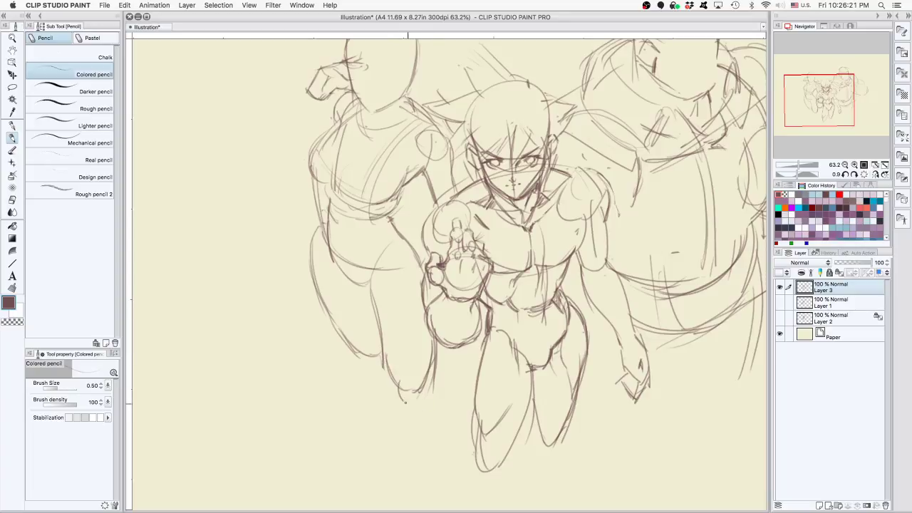
# Round off the bald figure's knee end and darken the outer edge of the other thigh
pyautogui.moveTo(405, 403)
pyautogui.mouseDown()
pyautogui.moveTo(419, 372)
pyautogui.moveTo(415, 395)
pyautogui.mouseUp()
pyautogui.moveTo(318, 253)
pyautogui.mouseDown()
pyautogui.moveTo(351, 336)
pyautogui.moveTo(368, 347)
pyautogui.mouseUp()
pyautogui.moveTo(320, 286); pyautogui.dragTo(375, 357)
pyautogui.moveTo(360, 346); pyautogui.dragTo(380, 365)
pyautogui.moveTo(425, 282); pyautogui.dragTo(426, 347)
pyautogui.press('super+z')
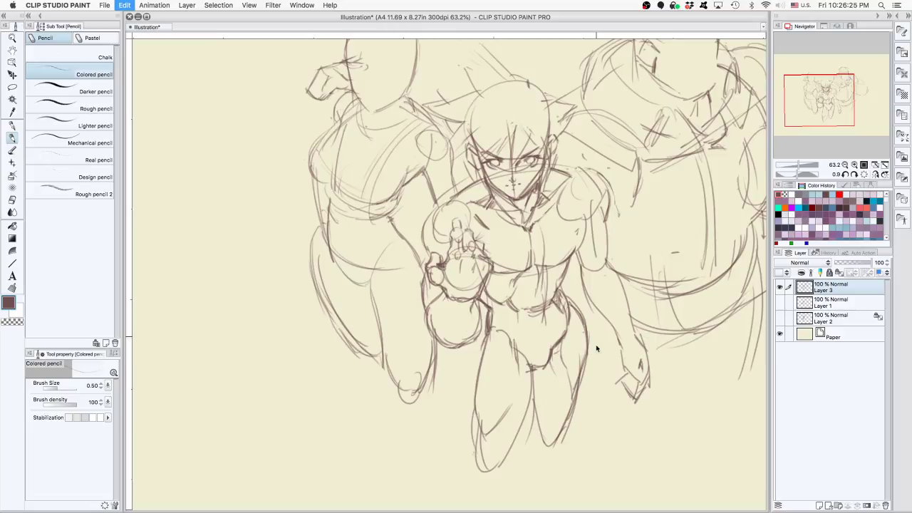
pyautogui.press('super+z')
# Strengthen the front figure's forward thigh outline and add a tighter curved contour at its knee end
pyautogui.moveTo(490, 331); pyautogui.dragTo(476, 427)
pyautogui.moveTo(556, 396); pyautogui.dragTo(553, 284)
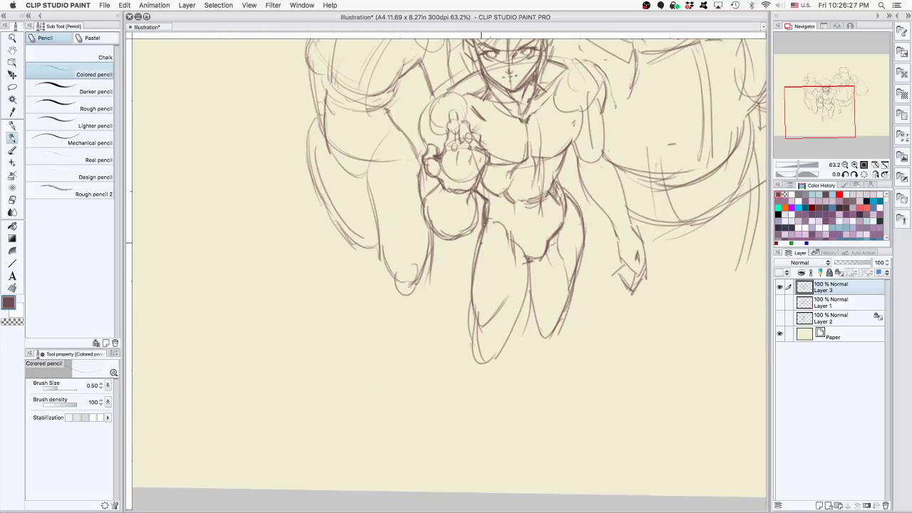
pyautogui.moveTo(483, 237)
pyautogui.mouseDown()
pyautogui.moveTo(488, 343)
pyautogui.moveTo(521, 313)
pyautogui.moveTo(484, 357)
pyautogui.mouseUp()
# Try sketching the front figure's lower leg tapering down from the forward knee
pyautogui.moveTo(521, 322); pyautogui.dragTo(500, 387)
pyautogui.moveTo(481, 333); pyautogui.dragTo(482, 430)
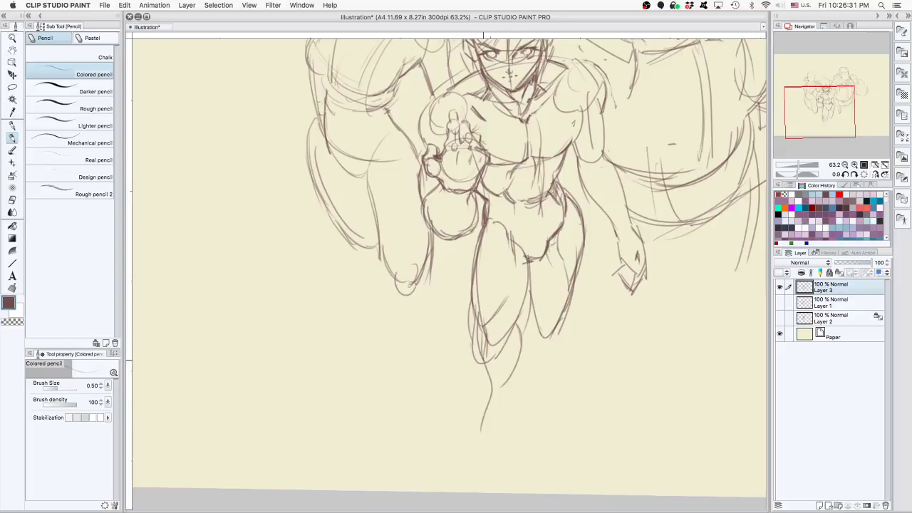
pyautogui.moveTo(482, 362); pyautogui.dragTo(472, 425)
pyautogui.press('super+z')
pyautogui.press('super+z')
pyautogui.press('super+z')
pyautogui.press('super+z')
pyautogui.press('super+z')
# Sketch a tall open perspective box in the blank area beside the bald figure and try diagonals across it
pyautogui.moveTo(164, 153)
pyautogui.mouseDown()
pyautogui.moveTo(215, 356)
pyautogui.moveTo(228, 202)
pyautogui.moveTo(260, 362)
pyautogui.mouseUp()
pyautogui.moveTo(240, 217)
pyautogui.mouseDown()
pyautogui.moveTo(298, 174)
pyautogui.moveTo(293, 337)
pyautogui.mouseUp()
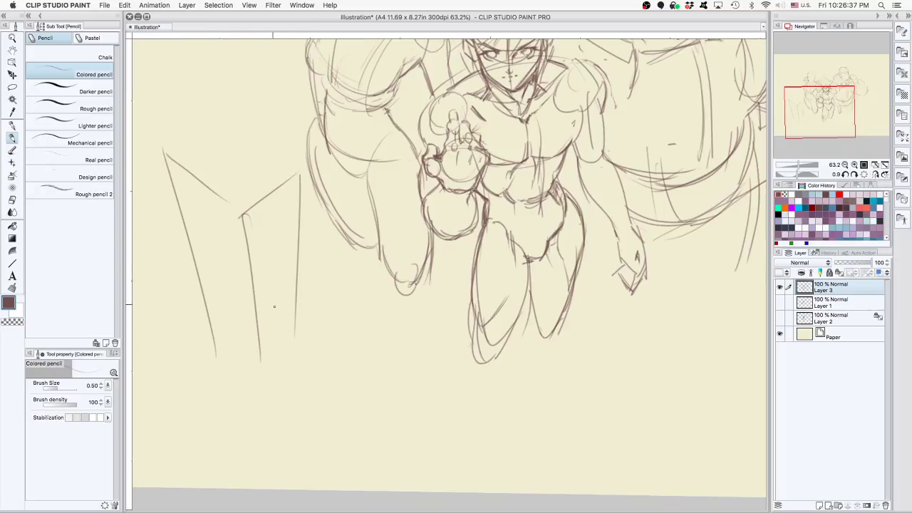
pyautogui.moveTo(163, 151); pyautogui.dragTo(269, 383)
pyautogui.moveTo(243, 212)
pyautogui.mouseDown()
pyautogui.moveTo(206, 331)
pyautogui.moveTo(208, 382)
pyautogui.mouseUp()
# Undo the box construction back to its first long slanted edge
pyautogui.press('super+z')
pyautogui.press('super+z')
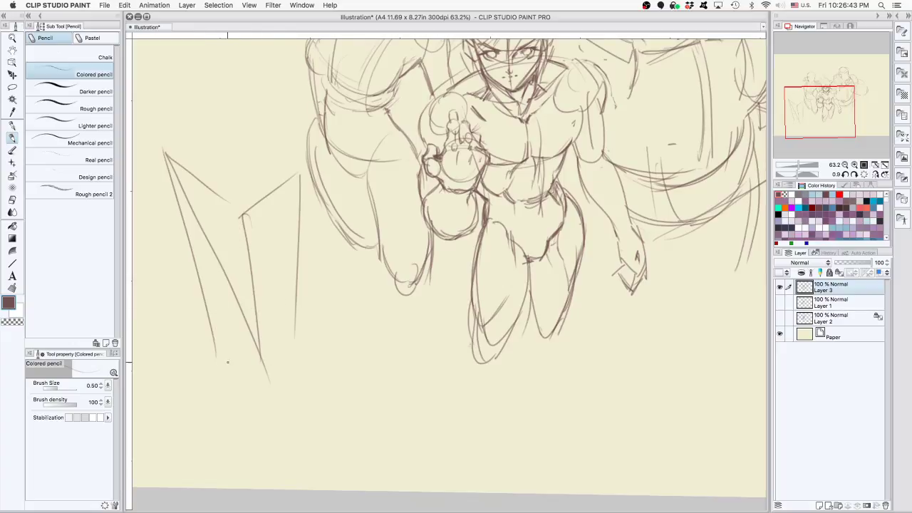
pyautogui.press('super+z')
pyautogui.press('super+z')
pyautogui.moveTo(169, 159); pyautogui.dragTo(240, 215)
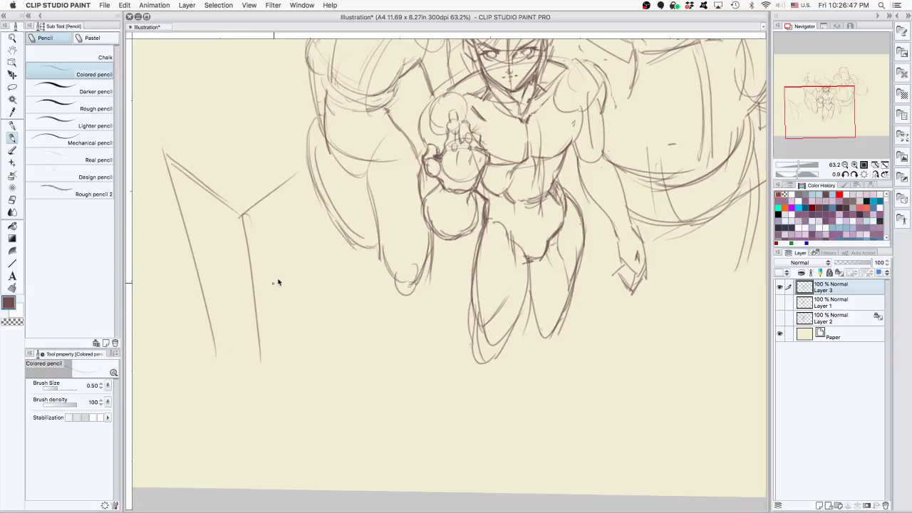
pyautogui.press('super+z')
pyautogui.press('super+z')
pyautogui.press('super+z')
pyautogui.press('super+z')
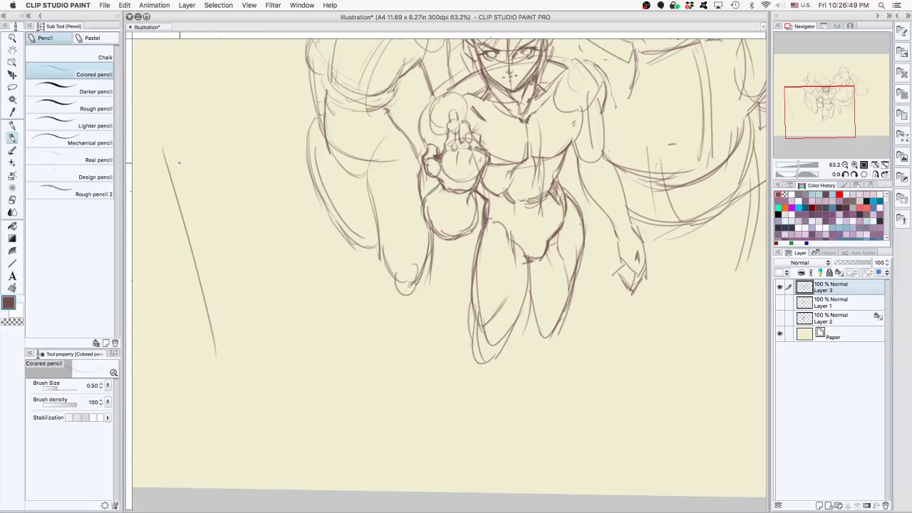
# Sketch a tall perspective panel from the slanted edge with a bent lower section and a dividing line across the middle
pyautogui.moveTo(165, 160)
pyautogui.mouseDown()
pyautogui.moveTo(252, 201)
pyautogui.moveTo(277, 350)
pyautogui.mouseUp()
pyautogui.moveTo(215, 339); pyautogui.dragTo(286, 407)
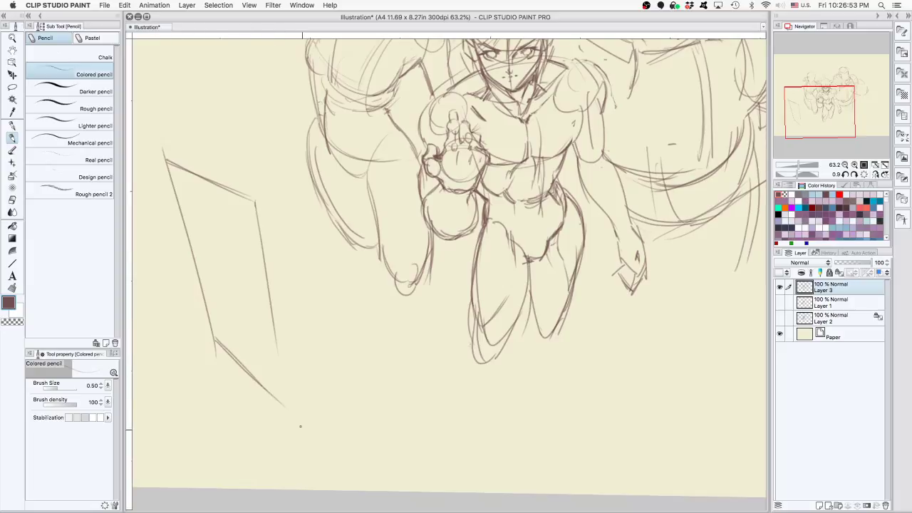
pyautogui.moveTo(234, 356); pyautogui.dragTo(284, 406)
pyautogui.moveTo(271, 282)
pyautogui.mouseDown()
pyautogui.moveTo(285, 405)
pyautogui.moveTo(349, 324)
pyautogui.mouseUp()
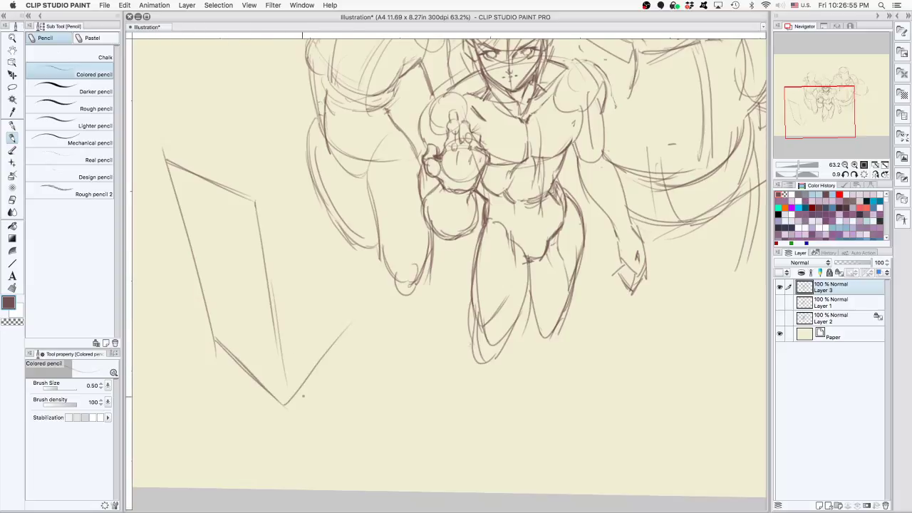
pyautogui.moveTo(286, 408); pyautogui.dragTo(334, 354)
pyautogui.moveTo(193, 253); pyautogui.dragTo(262, 285)
pyautogui.press('super+z')
pyautogui.moveTo(197, 261); pyautogui.dragTo(269, 292)
# Try a knee circle and inner contour lines on the front figure's thighs
pyautogui.moveTo(471, 354); pyautogui.dragTo(517, 370)
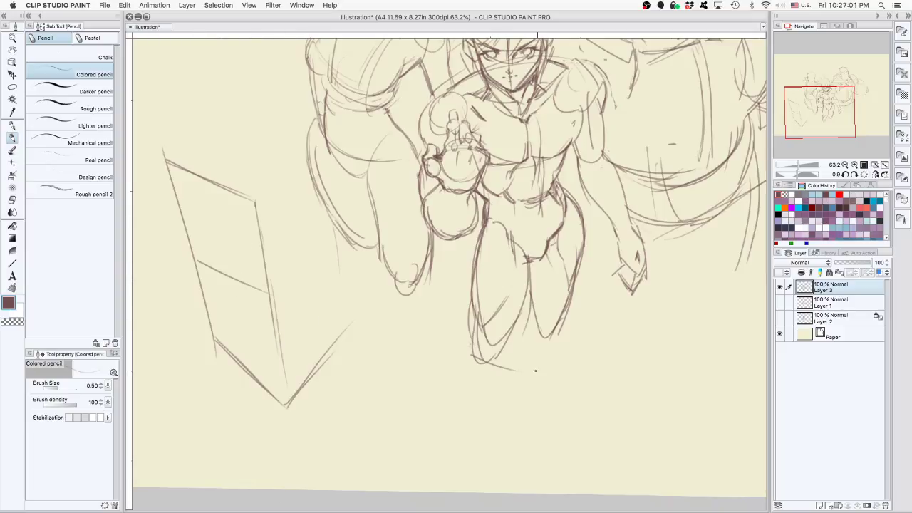
pyautogui.press('super+z')
pyautogui.moveTo(490, 327)
pyautogui.mouseDown()
pyautogui.moveTo(504, 313)
pyautogui.moveTo(492, 329)
pyautogui.mouseUp()
pyautogui.moveTo(485, 232); pyautogui.dragTo(481, 329)
pyautogui.press('super+z')
pyautogui.moveTo(528, 256); pyautogui.dragTo(503, 334)
pyautogui.moveTo(581, 211); pyautogui.dragTo(537, 314)
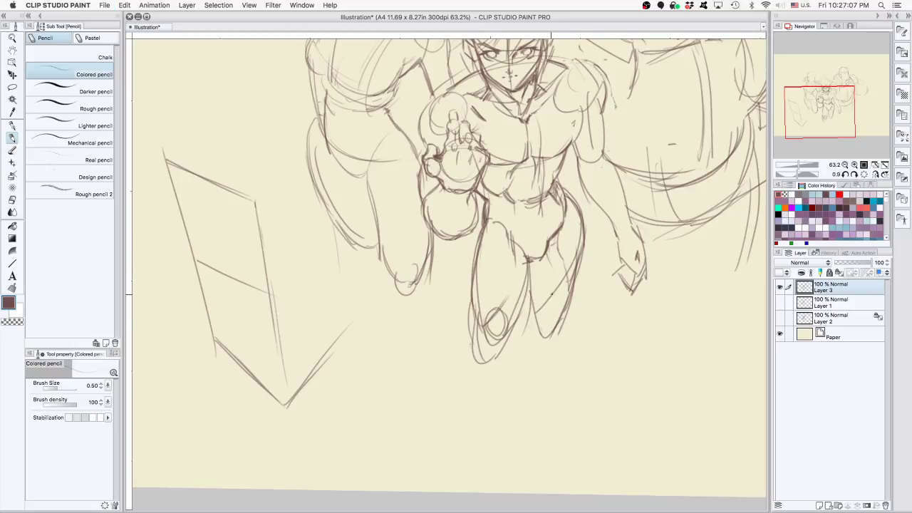
# Try sketching both of the front figure's lower legs tapering down from the knees
pyautogui.moveTo(570, 270)
pyautogui.mouseDown()
pyautogui.moveTo(537, 321)
pyautogui.moveTo(529, 377)
pyautogui.mouseUp()
pyautogui.press('super+z')
pyautogui.moveTo(542, 312); pyautogui.dragTo(523, 400)
pyautogui.moveTo(494, 329); pyautogui.dragTo(469, 422)
pyautogui.moveTo(471, 423); pyautogui.dragTo(492, 382)
pyautogui.moveTo(490, 384)
pyautogui.mouseDown()
pyautogui.moveTo(509, 321)
pyautogui.moveTo(527, 299)
pyautogui.moveTo(504, 404)
pyautogui.moveTo(581, 239)
pyautogui.moveTo(538, 324)
pyautogui.mouseUp()
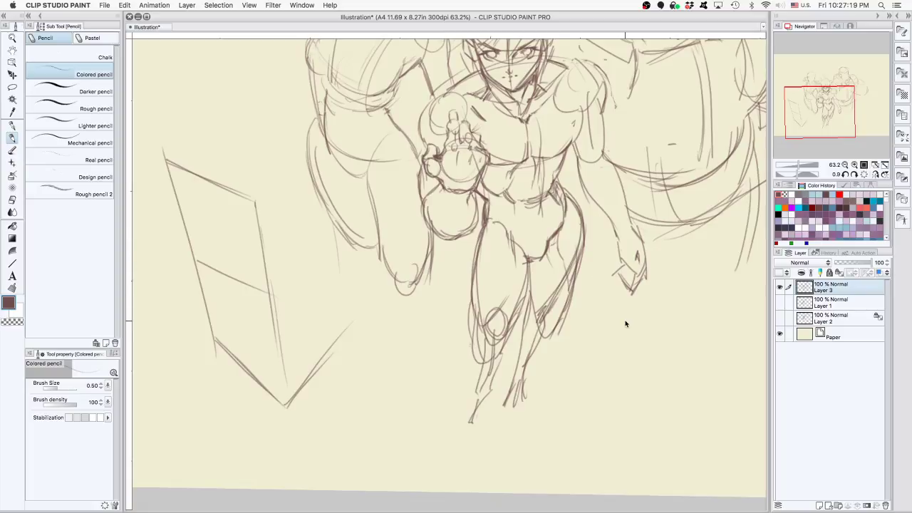
# Undo the front figure's lower legs and knee construction lines
pyautogui.press('super+z')
pyautogui.press('super+z')
pyautogui.press('super+z')
pyautogui.press('super+z')
pyautogui.press('super+z')
pyautogui.press('super+z')
pyautogui.press('super+z')
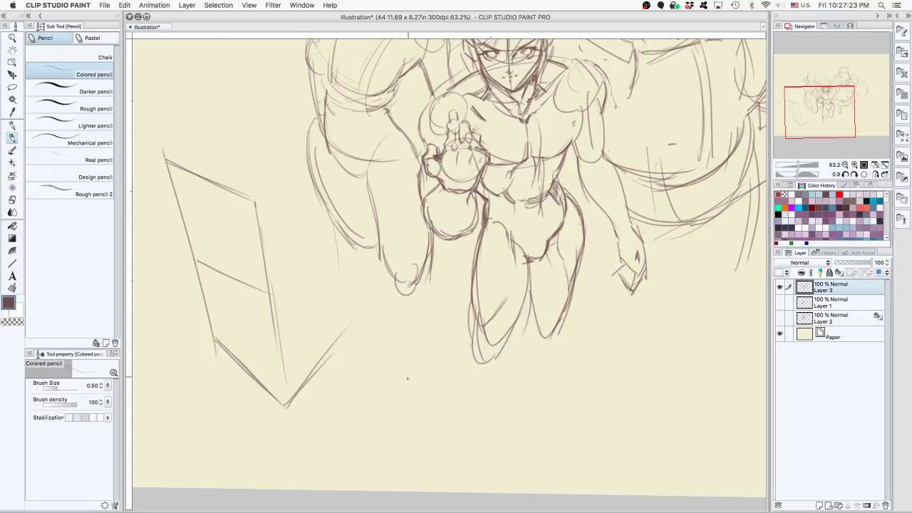
# Remove the perspective panel's middle dividing line and draw two diagonals between its opposite corners
pyautogui.moveTo(205, 268); pyautogui.dragTo(265, 283)
pyautogui.moveTo(197, 261); pyautogui.dragTo(273, 294)
pyautogui.press('super+z')
pyautogui.press('super+z')
pyautogui.press('super+z')
pyautogui.moveTo(255, 202); pyautogui.dragTo(214, 340)
pyautogui.moveTo(167, 162); pyautogui.dragTo(285, 406)
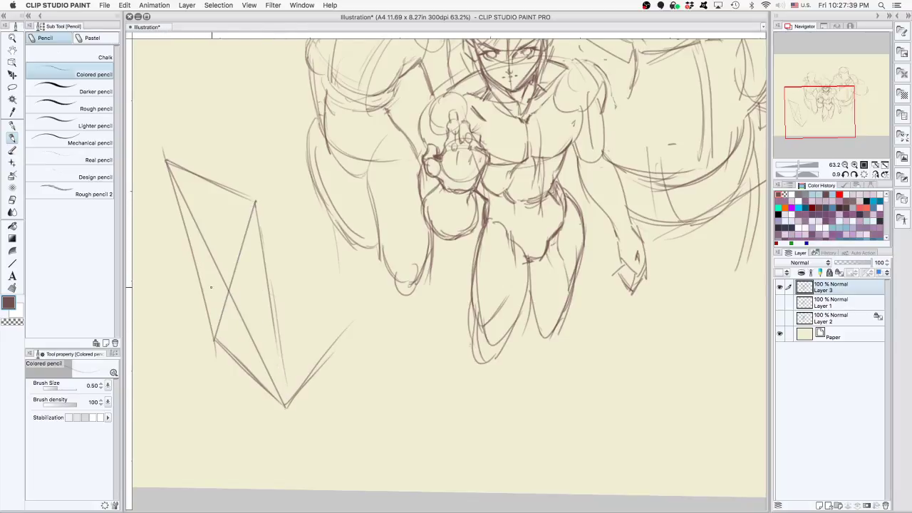
# Draw a dividing line through the crossing of the panel's diagonals and add two bulging curves along its long edge
pyautogui.moveTo(198, 276); pyautogui.dragTo(271, 308)
pyautogui.press('super+z')
pyautogui.moveTo(202, 278); pyautogui.dragTo(277, 314)
pyautogui.moveTo(255, 202)
pyautogui.mouseDown()
pyautogui.moveTo(289, 240)
pyautogui.moveTo(268, 310)
pyautogui.moveTo(281, 311)
pyautogui.moveTo(286, 399)
pyautogui.mouseUp()
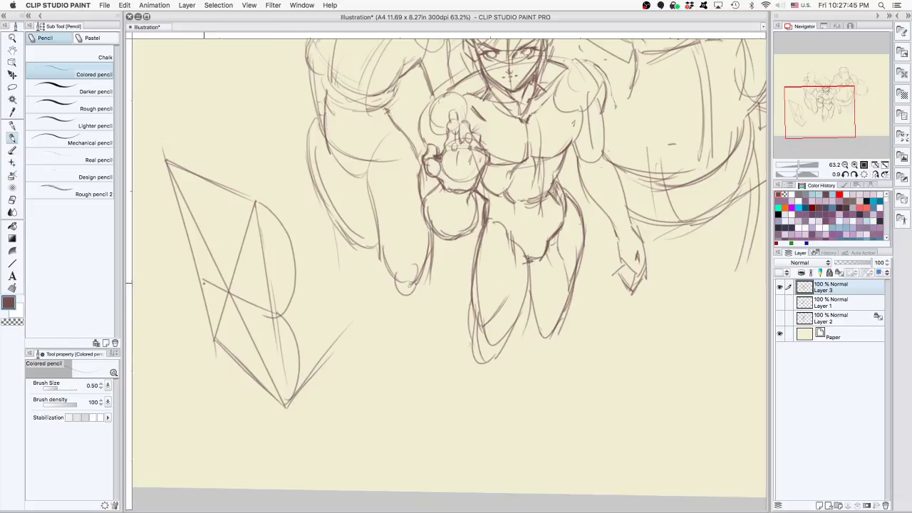
# Draw diagonals across the panel's lower half and try a dividing line through their crossing
pyautogui.moveTo(201, 281); pyautogui.dragTo(285, 404)
pyautogui.moveTo(215, 339); pyautogui.dragTo(275, 315)
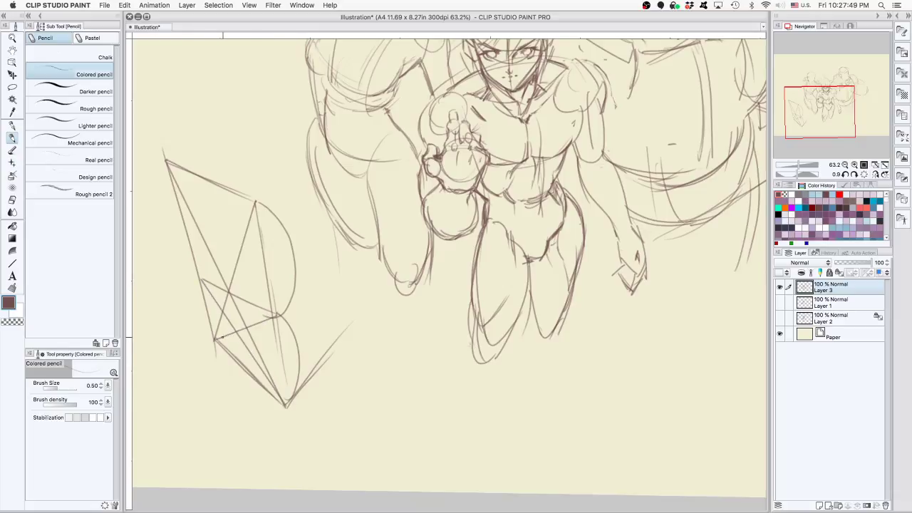
pyautogui.moveTo(211, 323); pyautogui.dragTo(296, 360)
pyautogui.press('super+z')
pyautogui.press('super+z')
pyautogui.moveTo(210, 320); pyautogui.dragTo(279, 357)
pyautogui.moveTo(278, 318); pyautogui.dragTo(289, 363)
pyautogui.press('super+z')
pyautogui.press('super+z')
pyautogui.moveTo(209, 321); pyautogui.dragTo(285, 359)
pyautogui.press('super+z')
# Extend a slanted dividing line across the panel's lower half and try curves along its outer edge
pyautogui.moveTo(194, 307); pyautogui.dragTo(307, 374)
pyautogui.moveTo(194, 280)
pyautogui.mouseDown()
pyautogui.moveTo(221, 344)
pyautogui.moveTo(185, 268)
pyautogui.moveTo(159, 154)
pyautogui.moveTo(216, 338)
pyautogui.mouseUp()
pyautogui.press('super+z')
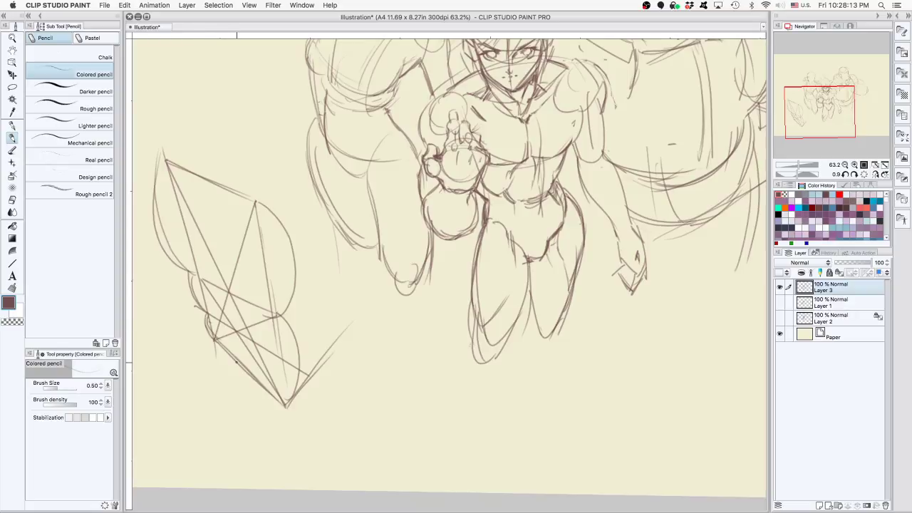
pyautogui.press('super+z')
pyautogui.press('super+z')
pyautogui.press('super+z')
pyautogui.press('super+z')
pyautogui.press('super+z')
# Try long contour strokes over the bald figure's torso and thigh, then undo them
pyautogui.moveTo(410, 239); pyautogui.dragTo(422, 342)
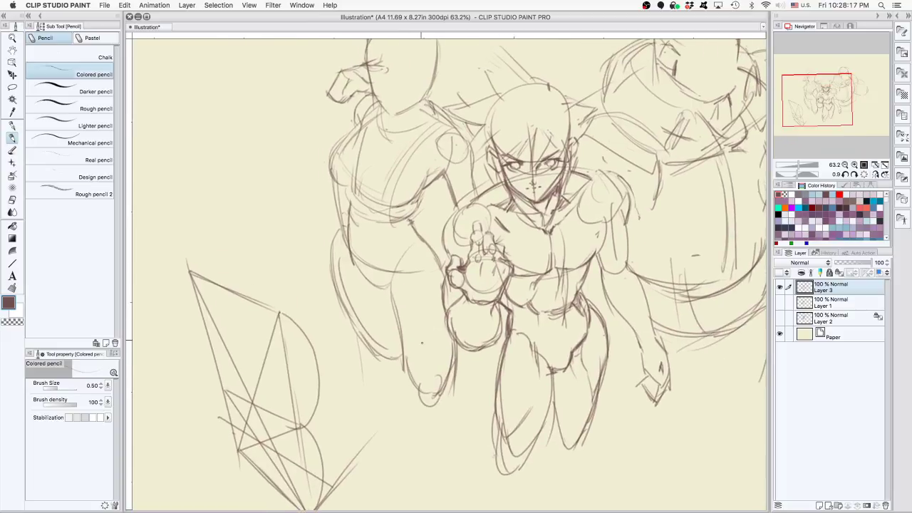
pyautogui.moveTo(376, 102)
pyautogui.mouseDown()
pyautogui.moveTo(351, 251)
pyautogui.moveTo(384, 358)
pyautogui.moveTo(409, 367)
pyautogui.mouseUp()
pyautogui.press('super+z')
pyautogui.press('super+z')
pyautogui.press('super+z')
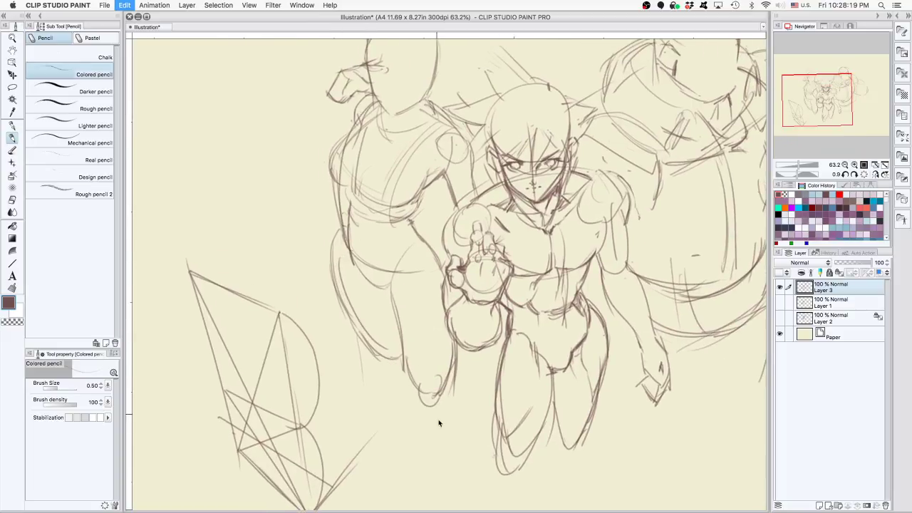
pyautogui.moveTo(320, 228); pyautogui.dragTo(489, 292)
pyautogui.press('super+z')
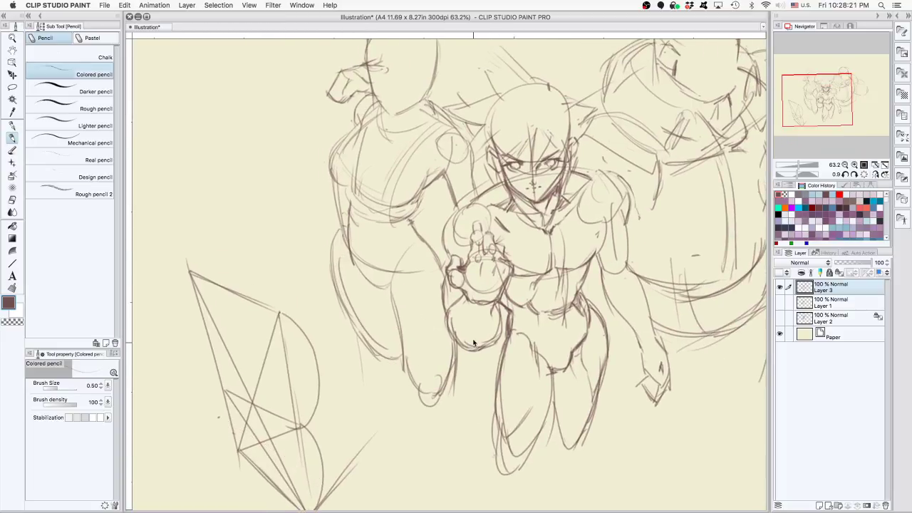
# Erase the outer thigh line and the knee ends of the bald figure's legs
pyautogui.moveTo(345, 242); pyautogui.dragTo(362, 325)
pyautogui.press('e')
pyautogui.press('super+z')
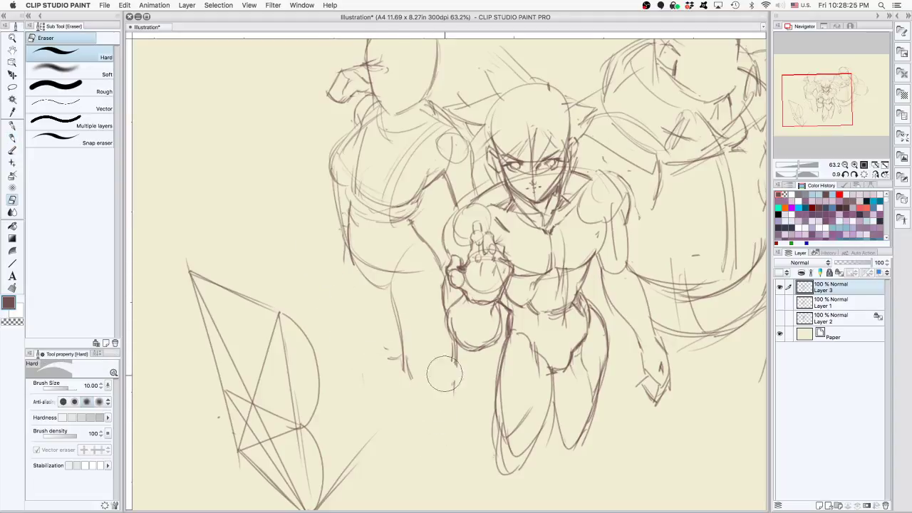
# Redraw the bald figure's outer thigh edge and knee end in pencil with shorter, tighter contours
pyautogui.press('p')
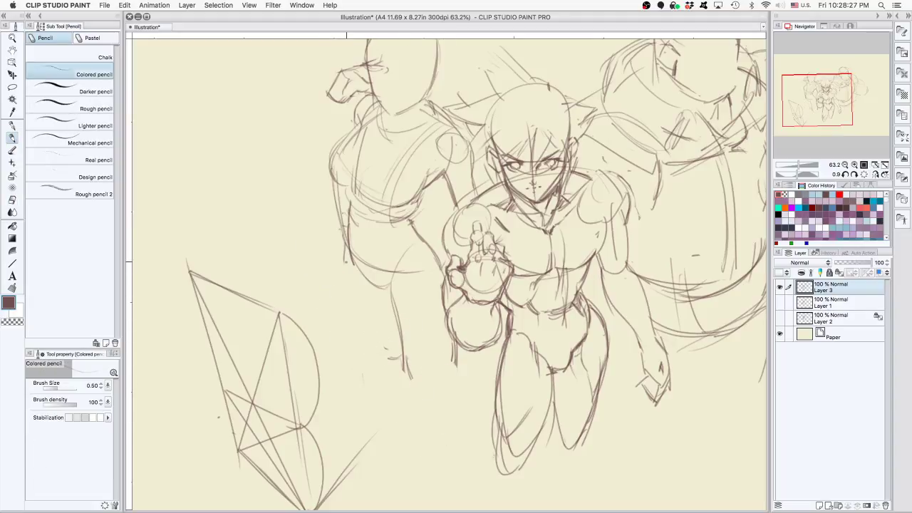
pyautogui.moveTo(344, 261); pyautogui.dragTo(392, 358)
pyautogui.moveTo(352, 305); pyautogui.dragTo(396, 357)
pyautogui.moveTo(446, 307)
pyautogui.mouseDown()
pyautogui.moveTo(428, 379)
pyautogui.moveTo(415, 378)
pyautogui.moveTo(431, 375)
pyautogui.mouseUp()
pyautogui.moveTo(445, 332)
pyautogui.mouseDown()
pyautogui.moveTo(431, 368)
pyautogui.moveTo(414, 376)
pyautogui.mouseUp()
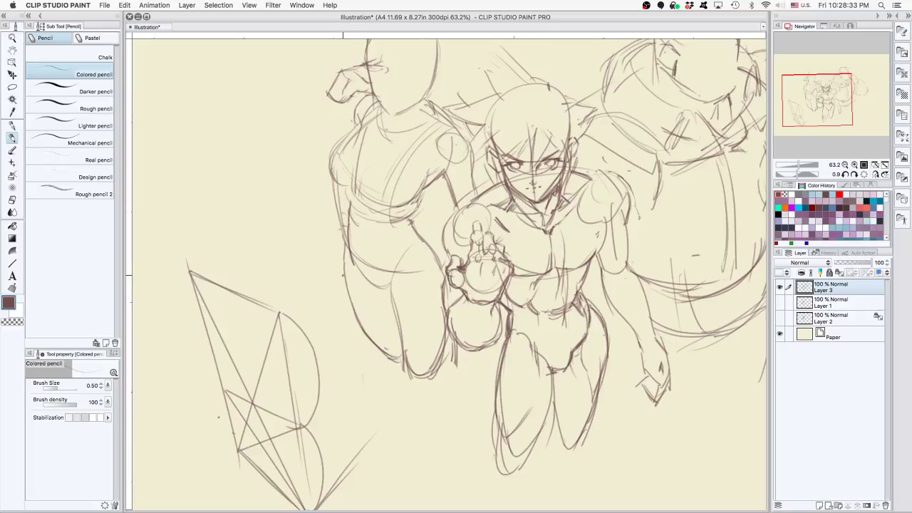
pyautogui.moveTo(349, 286); pyautogui.dragTo(398, 344)
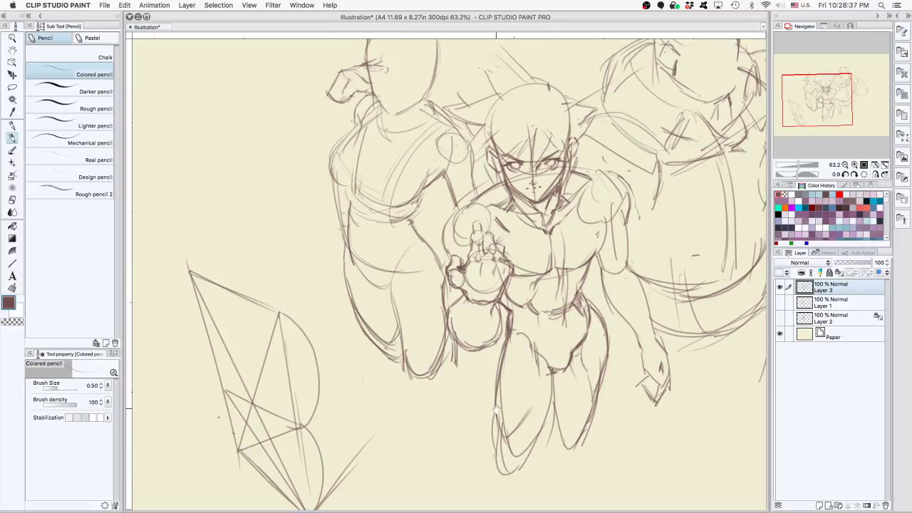
# Erase the perspective panel diagram beside the figures and the doubled outer line on the bald figure's thigh
pyautogui.moveTo(458, 375); pyautogui.dragTo(470, 309)
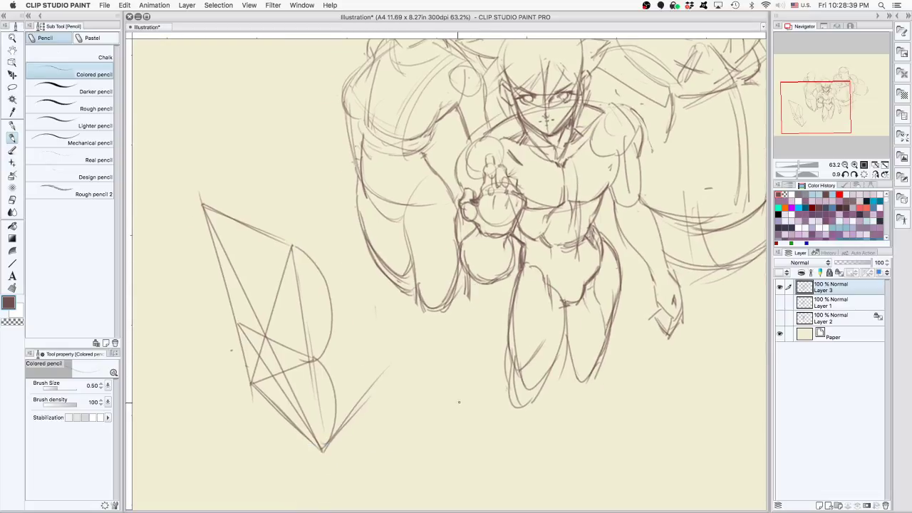
pyautogui.press('e')
pyautogui.moveTo(211, 184)
pyautogui.mouseDown()
pyautogui.moveTo(264, 386)
pyautogui.moveTo(256, 215)
pyautogui.moveTo(312, 401)
pyautogui.moveTo(352, 403)
pyautogui.mouseUp()
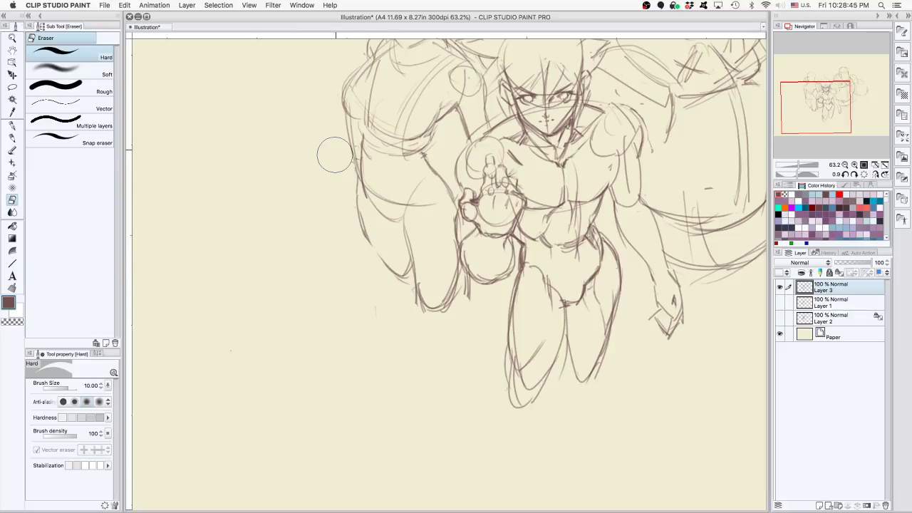
pyautogui.press('p')
pyautogui.moveTo(567, 373); pyautogui.dragTo(507, 449)
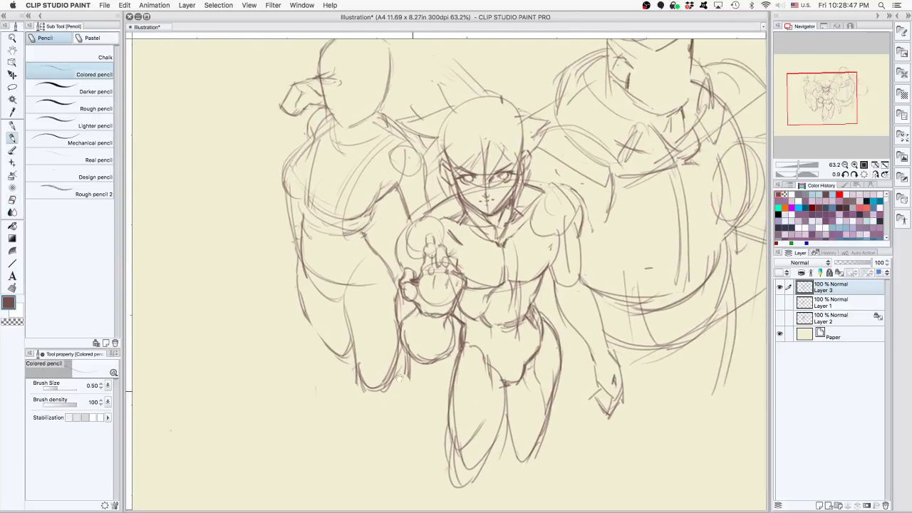
pyautogui.moveTo(399, 378); pyautogui.dragTo(543, 363)
pyautogui.moveTo(277, 156); pyautogui.dragTo(278, 251)
pyautogui.press('super+z')
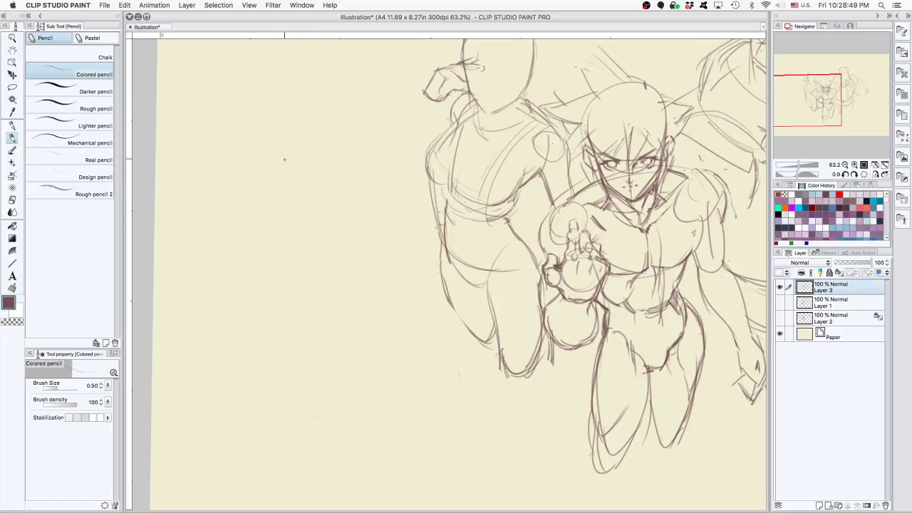
pyautogui.moveTo(280, 149)
pyautogui.mouseDown()
pyautogui.moveTo(293, 197)
pyautogui.moveTo(320, 175)
pyautogui.mouseUp()
pyautogui.press('super+z')
pyautogui.hotkey('ctrl', 'z')
# Sketch a tall box seen from above in perspective on the empty canvas beside the bald figure
pyautogui.moveTo(250, 126); pyautogui.dragTo(307, 169)
pyautogui.moveTo(308, 167); pyautogui.dragTo(350, 136)
pyautogui.moveTo(316, 101); pyautogui.dragTo(364, 134)
pyautogui.moveTo(268, 118)
pyautogui.mouseDown()
pyautogui.moveTo(289, 102)
pyautogui.moveTo(275, 230)
pyautogui.mouseUp()
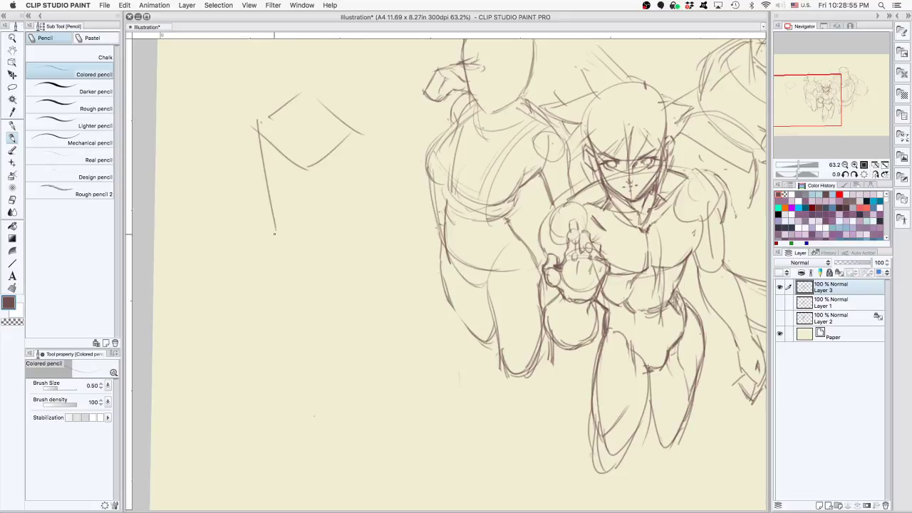
pyautogui.moveTo(306, 166)
pyautogui.mouseDown()
pyautogui.moveTo(313, 243)
pyautogui.moveTo(324, 247)
pyautogui.moveTo(365, 216)
pyautogui.mouseUp()
pyautogui.moveTo(363, 139); pyautogui.dragTo(369, 234)
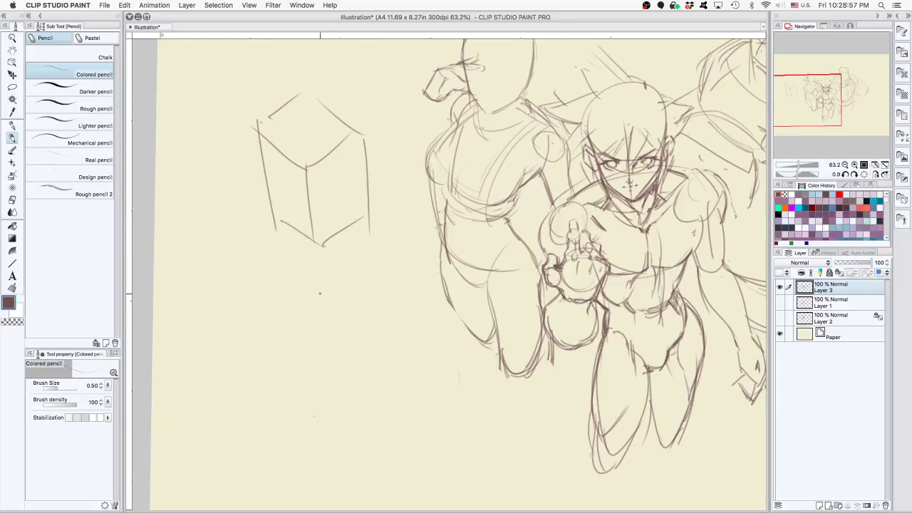
# Sketch a second tilted box below the first and add crossing contour lines on the side faces of both boxes
pyautogui.moveTo(326, 296); pyautogui.dragTo(396, 308)
pyautogui.moveTo(370, 245); pyautogui.dragTo(325, 295)
pyautogui.moveTo(415, 255); pyautogui.dragTo(398, 302)
pyautogui.moveTo(369, 245); pyautogui.dragTo(417, 253)
pyautogui.moveTo(325, 297)
pyautogui.mouseDown()
pyautogui.moveTo(349, 385)
pyautogui.moveTo(392, 376)
pyautogui.mouseUp()
pyautogui.moveTo(394, 310); pyautogui.dragTo(403, 379)
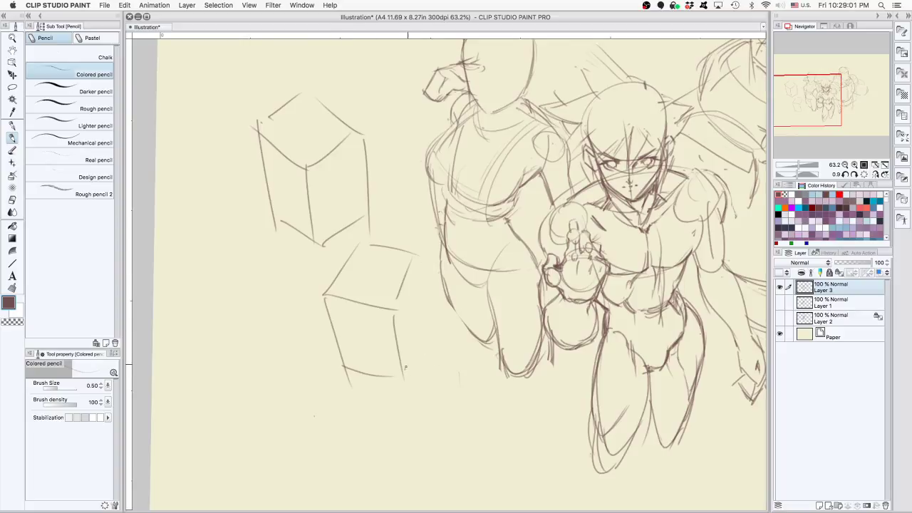
pyautogui.moveTo(423, 330); pyautogui.dragTo(407, 368)
pyautogui.moveTo(421, 262); pyautogui.dragTo(429, 350)
pyautogui.moveTo(355, 308)
pyautogui.mouseDown()
pyautogui.moveTo(361, 349)
pyautogui.moveTo(393, 352)
pyautogui.mouseUp()
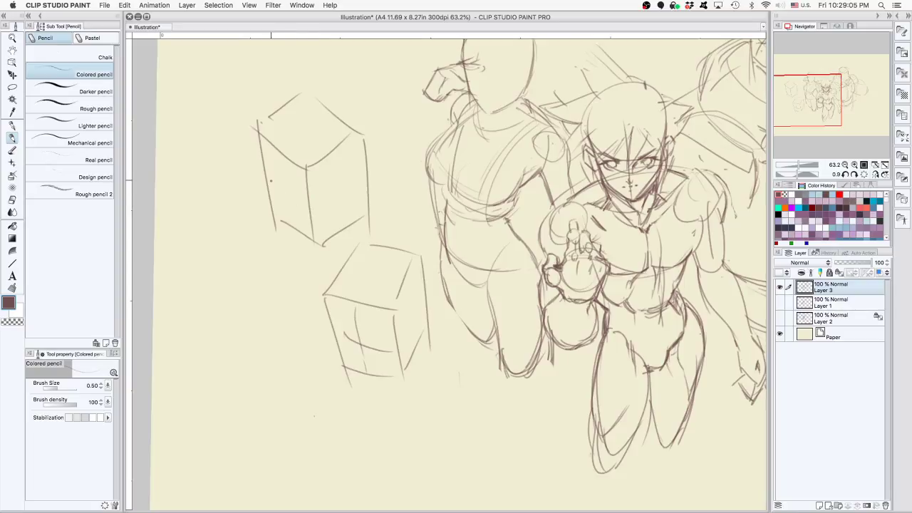
pyautogui.moveTo(269, 175); pyautogui.dragTo(303, 202)
pyautogui.moveTo(281, 157); pyautogui.dragTo(291, 221)
# Undo the strokes of both perspective boxes beside the figures
pyautogui.moveTo(526, 342); pyautogui.dragTo(426, 404)
pyautogui.press('super+z')
pyautogui.press('super+z')
pyautogui.hotkey('ctrl', 'z')
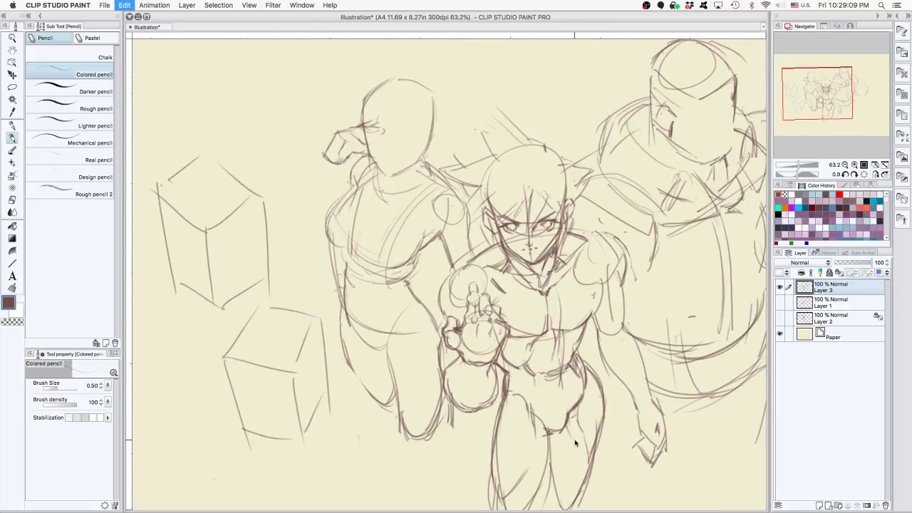
pyautogui.hotkey('ctrl', 'z')
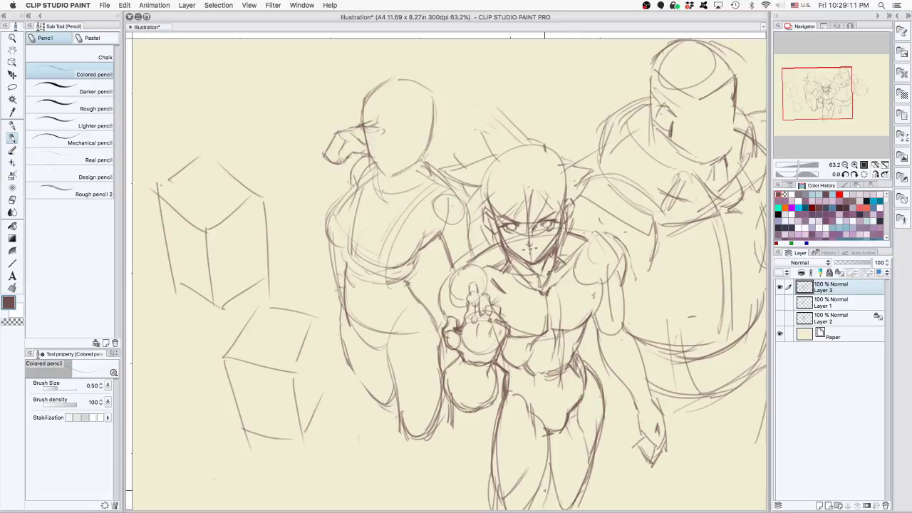
pyautogui.hotkey('ctrl', 'z')
pyautogui.hotkey('ctrl', 'z')
pyautogui.hotkey('ctrl', 'z')
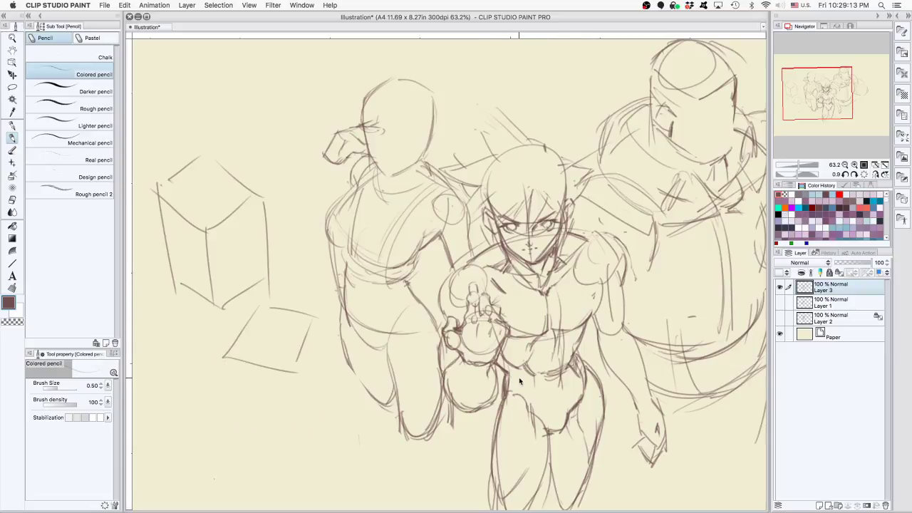
pyautogui.hotkey('ctrl', 'z')
pyautogui.hotkey('ctrl', 'z')
pyautogui.hotkey('ctrl', 'z')
pyautogui.hotkey('ctrl', 'z')
pyautogui.hotkey('ctrl', 'z')
pyautogui.hotkey('ctrl', 'z')
pyautogui.hotkey('ctrl', 'z')
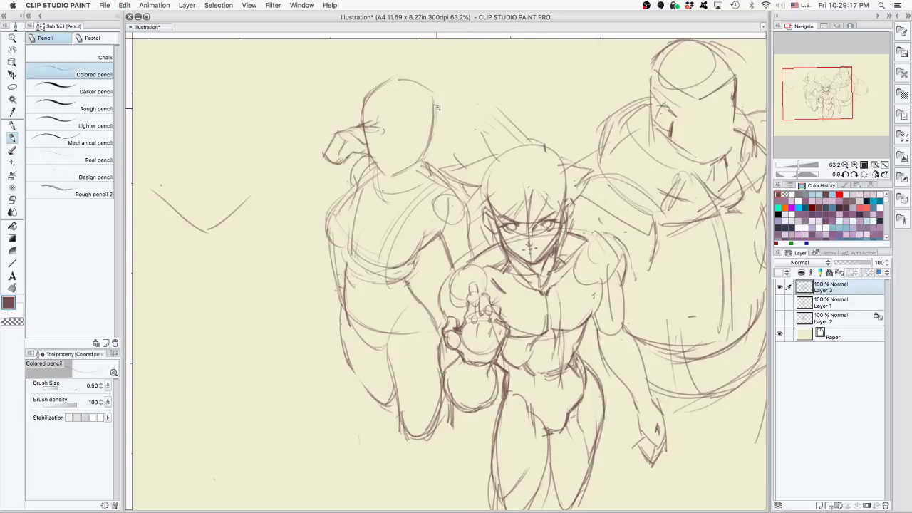
# Try a curved centre line and a crossing guideline on the near side of the bald figure's face, then undo them
pyautogui.scroll(3, 437, 107)
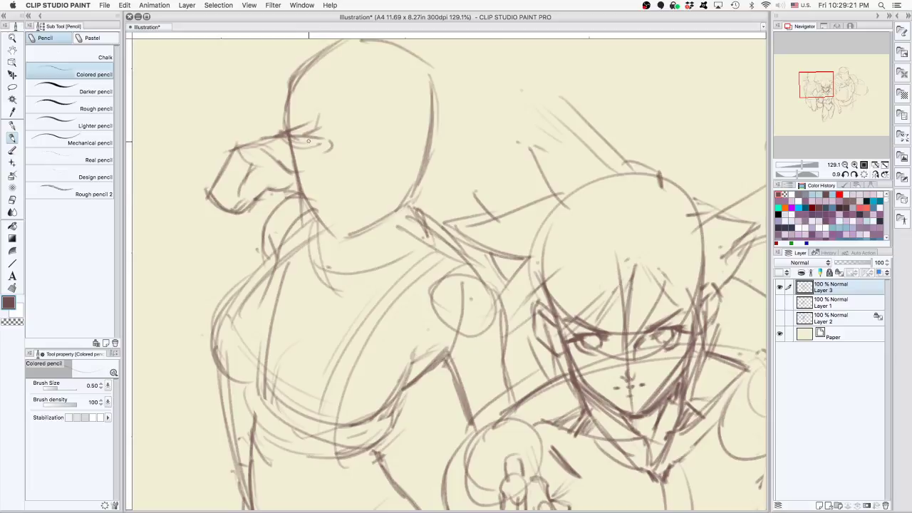
pyautogui.moveTo(309, 141); pyautogui.dragTo(341, 236)
pyautogui.hotkey('ctrl', 'z')
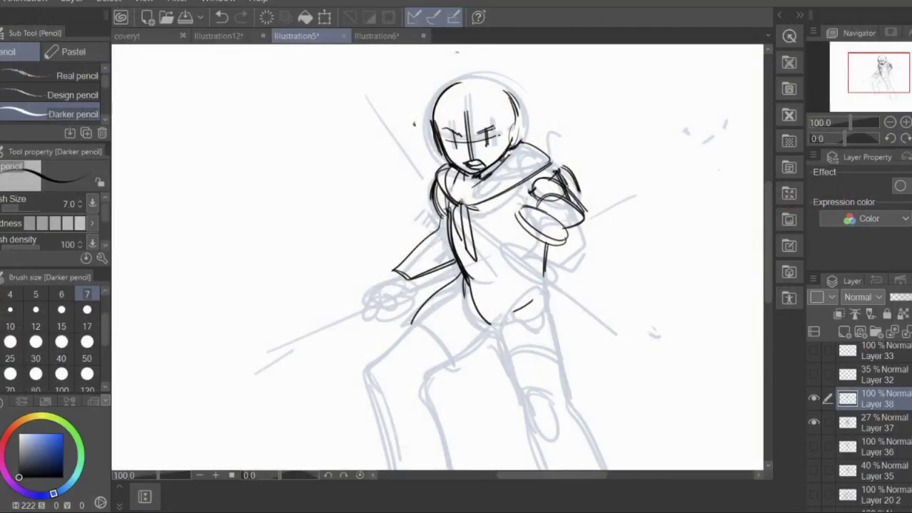
pyautogui.moveTo(470, 187); pyautogui.dragTo(508, 156)
pyautogui.moveTo(456, 193)
pyautogui.mouseDown()
pyautogui.moveTo(460, 203)
pyautogui.moveTo(468, 186)
pyautogui.mouseUp()
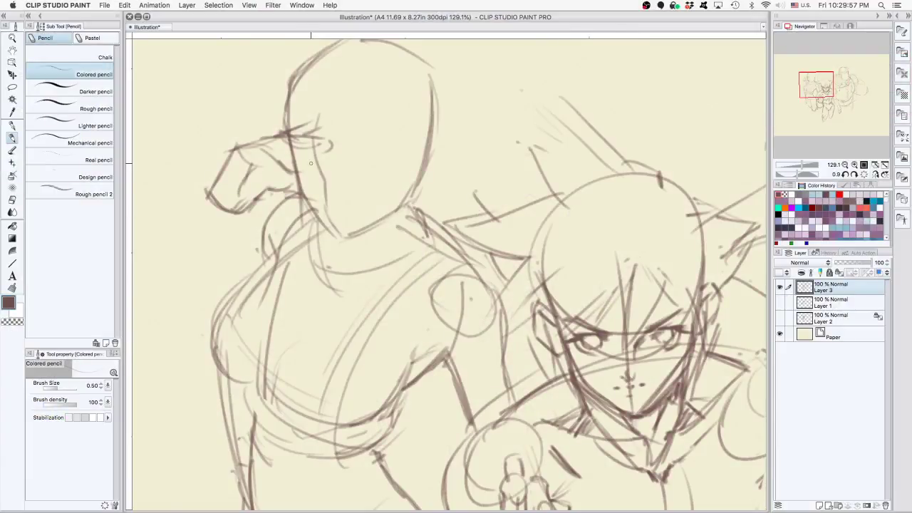
pyautogui.moveTo(309, 163); pyautogui.dragTo(358, 192)
pyautogui.press('super+z')
pyautogui.press('super+z')
pyautogui.press('super+z')
pyautogui.press('super+z')
# Draw a vertical centre line down to the chin and a curved eye line across the bald figure's face
pyautogui.moveTo(349, 144); pyautogui.dragTo(344, 245)
pyautogui.press('super+z')
pyautogui.moveTo(348, 141); pyautogui.dragTo(343, 234)
pyautogui.moveTo(310, 180); pyautogui.dragTo(342, 198)
pyautogui.press('super+z')
pyautogui.press('super+z')
pyautogui.moveTo(348, 133); pyautogui.dragTo(340, 237)
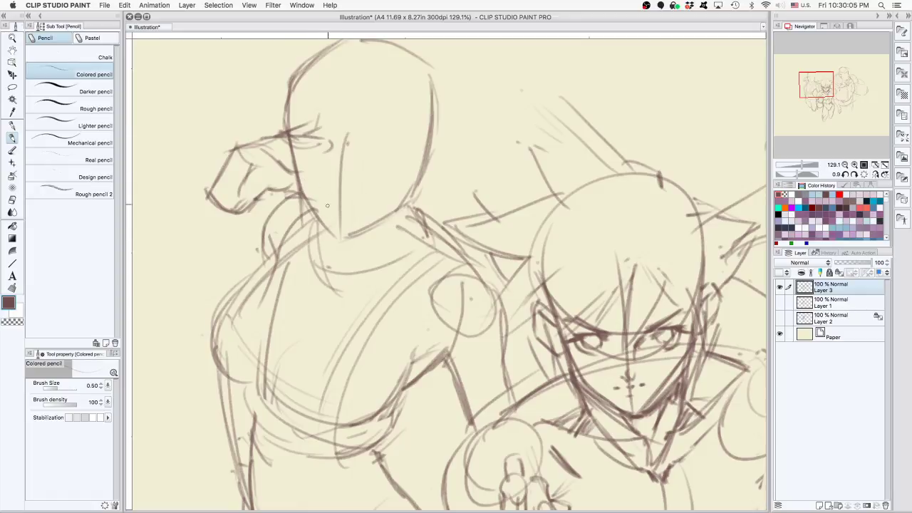
pyautogui.moveTo(314, 163)
pyautogui.mouseDown()
pyautogui.moveTo(372, 192)
pyautogui.moveTo(330, 174)
pyautogui.moveTo(384, 173)
pyautogui.mouseUp()
pyautogui.press('super+z')
pyautogui.press('super+z')
# Undo the bald figure's curved eye line and redraw it slightly lower across the face
pyautogui.scroll(-4, 427, 171)
pyautogui.moveTo(490, 285); pyautogui.dragTo(406, 188)
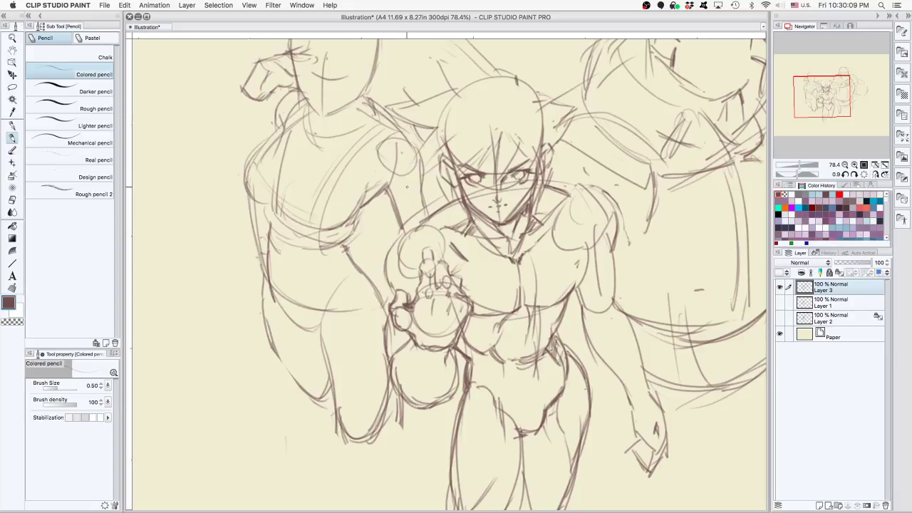
pyautogui.moveTo(530, 321); pyautogui.dragTo(450, 434)
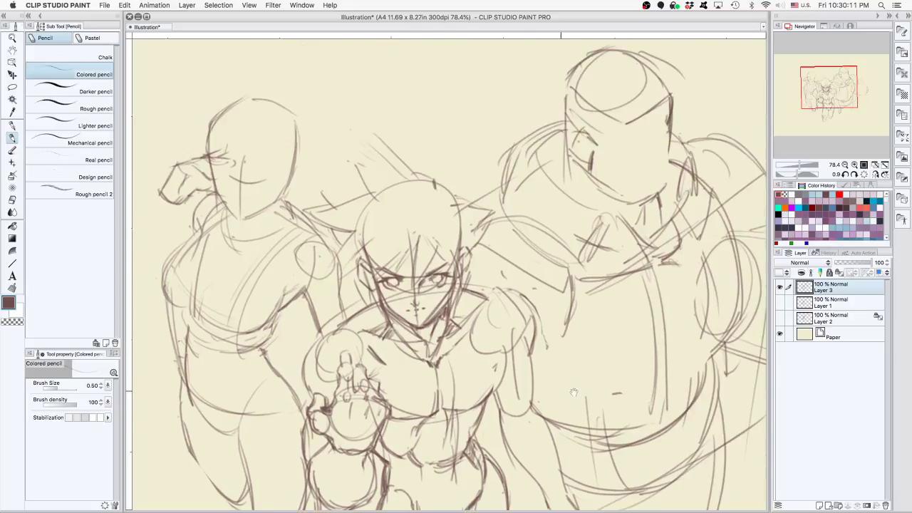
pyautogui.moveTo(567, 332); pyautogui.dragTo(568, 391)
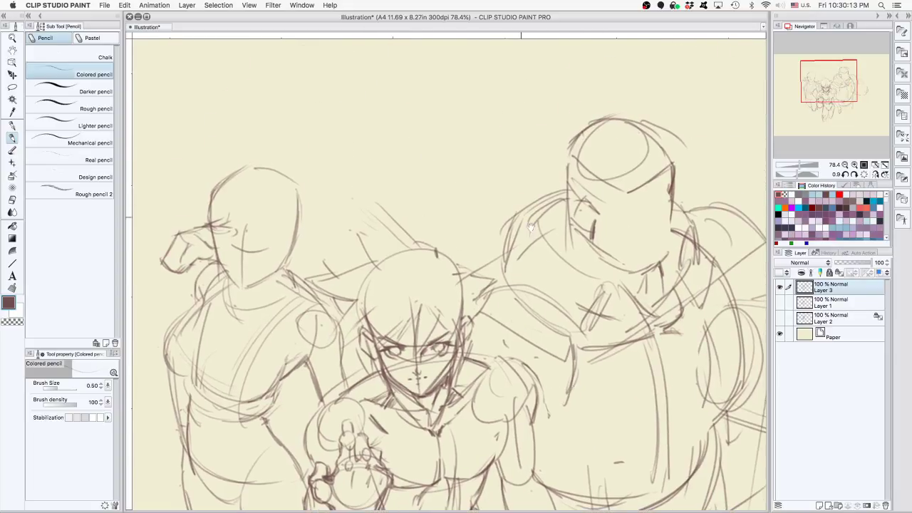
pyautogui.moveTo(248, 248); pyautogui.dragTo(298, 241)
pyautogui.press('x')
pyautogui.moveTo(362, 260)
pyautogui.mouseDown()
pyautogui.moveTo(420, 99)
pyautogui.moveTo(416, 107)
pyautogui.mouseUp()
pyautogui.moveTo(371, 86); pyautogui.dragTo(398, 323)
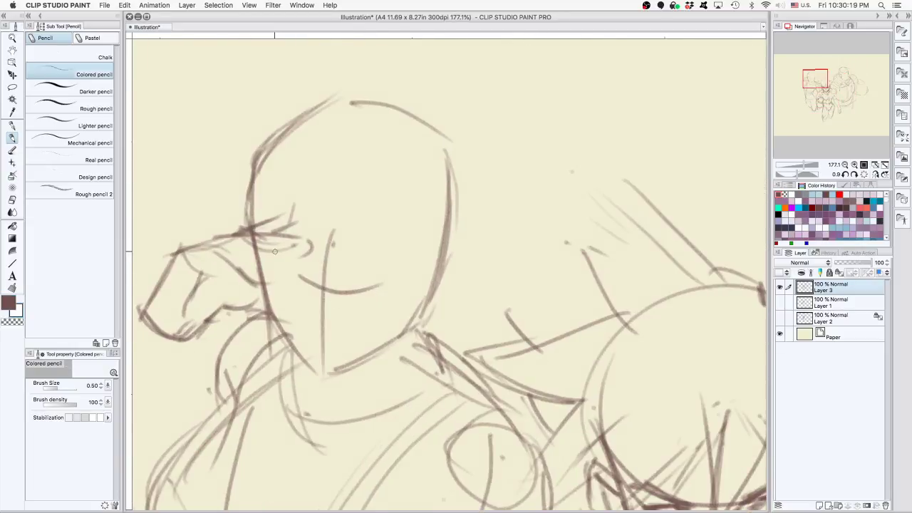
pyautogui.press('super+z')
pyautogui.press('super+z')
pyautogui.press('x')
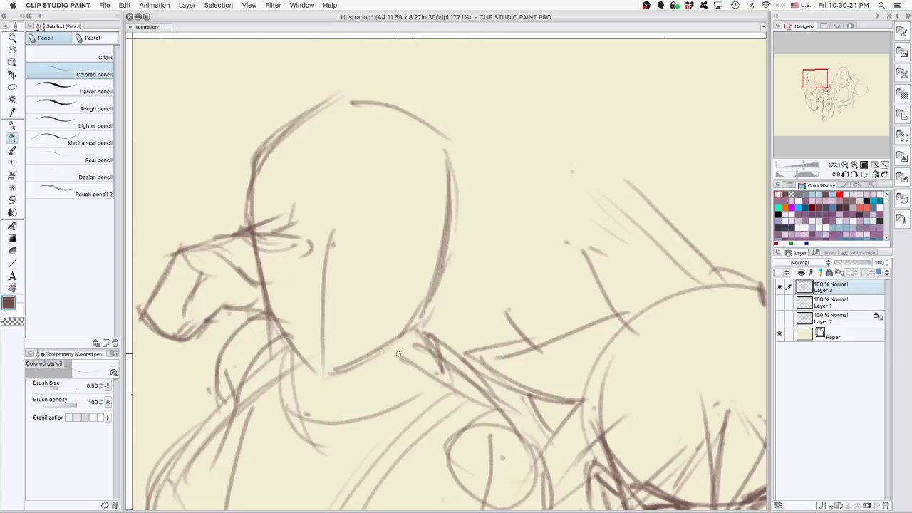
pyautogui.moveTo(283, 272)
pyautogui.mouseDown()
pyautogui.moveTo(351, 316)
pyautogui.moveTo(367, 297)
pyautogui.mouseUp()
pyautogui.press('super+z')
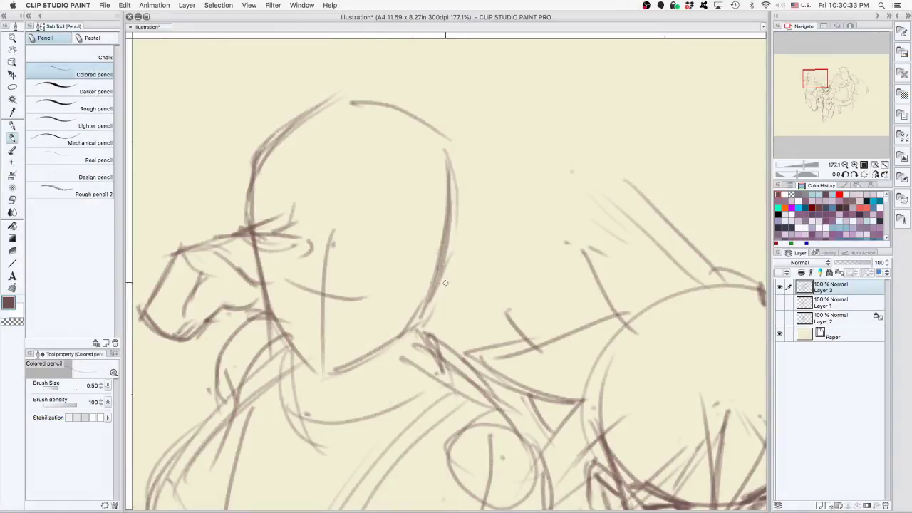
# Sketch the bald figure's ear at the side of the head and the upper eyelid of the eye nearest it
pyautogui.moveTo(436, 278)
pyautogui.mouseDown()
pyautogui.moveTo(468, 269)
pyautogui.moveTo(441, 257)
pyautogui.moveTo(452, 260)
pyautogui.moveTo(419, 314)
pyautogui.moveTo(426, 309)
pyautogui.mouseUp()
pyautogui.press('super+z')
pyautogui.moveTo(360, 285)
pyautogui.mouseDown()
pyautogui.moveTo(370, 299)
pyautogui.moveTo(366, 286)
pyautogui.moveTo(390, 295)
pyautogui.moveTo(390, 304)
pyautogui.mouseUp()
pyautogui.press('super+z')
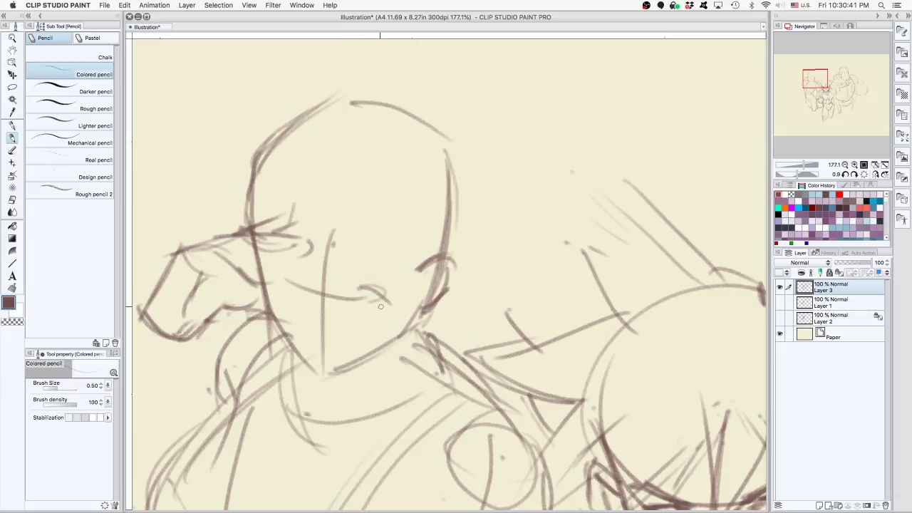
# Sketch the bald figure's other upper eyelid beside the raised hand and a short eyebrow above each eye
pyautogui.moveTo(273, 272); pyautogui.dragTo(301, 288)
pyautogui.moveTo(353, 263); pyautogui.dragTo(385, 272)
pyautogui.moveTo(276, 254); pyautogui.dragTo(302, 267)
pyautogui.press('super+z')
pyautogui.hotkey('ctrl', 'z')
pyautogui.moveTo(361, 265); pyautogui.dragTo(382, 275)
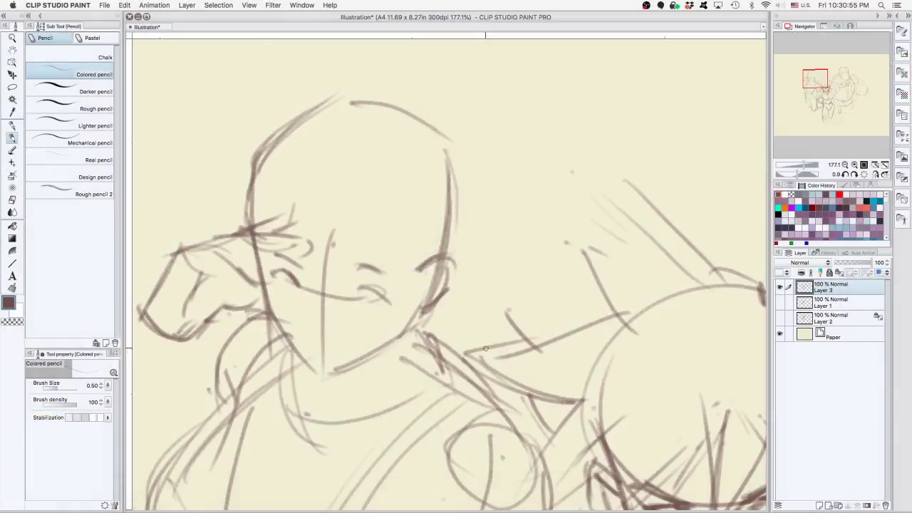
# Darken both upper eyelids and add short lower-lid strokes beneath the bald figure's eyes
pyautogui.moveTo(357, 291); pyautogui.dragTo(370, 291)
pyautogui.moveTo(276, 267); pyautogui.dragTo(293, 280)
pyautogui.moveTo(360, 292); pyautogui.dragTo(366, 291)
pyautogui.moveTo(275, 278); pyautogui.dragTo(277, 272)
pyautogui.moveTo(378, 320); pyautogui.dragTo(387, 299)
pyautogui.press('super+z')
pyautogui.moveTo(274, 278); pyautogui.dragTo(295, 305)
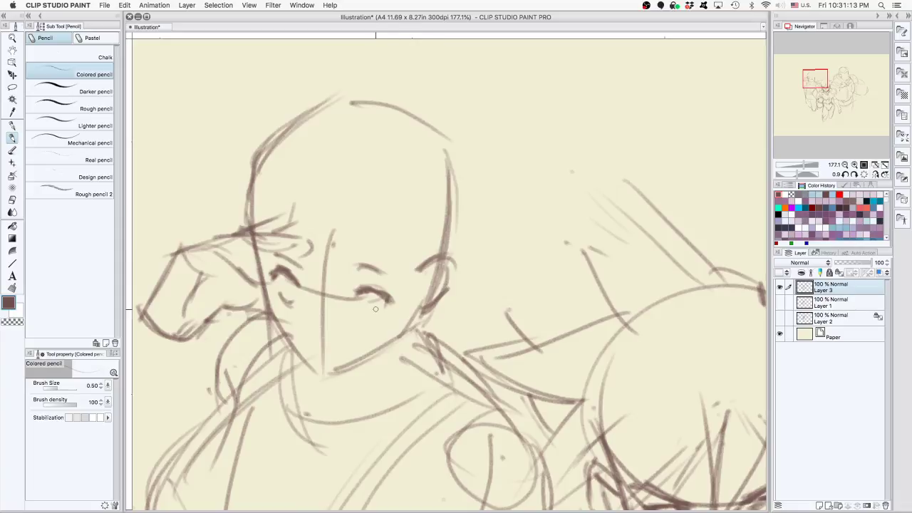
pyautogui.moveTo(372, 317); pyautogui.dragTo(387, 310)
# Sketch parted bangs sweeping across the bald figure's forehead toward the raised hand and the ear
pyautogui.moveTo(421, 278); pyautogui.dragTo(431, 272)
pyautogui.moveTo(258, 271); pyautogui.dragTo(299, 264)
pyautogui.moveTo(306, 238)
pyautogui.mouseDown()
pyautogui.moveTo(352, 214)
pyautogui.moveTo(294, 273)
pyautogui.mouseUp()
pyautogui.press('super+z')
pyautogui.moveTo(367, 227); pyautogui.dragTo(294, 272)
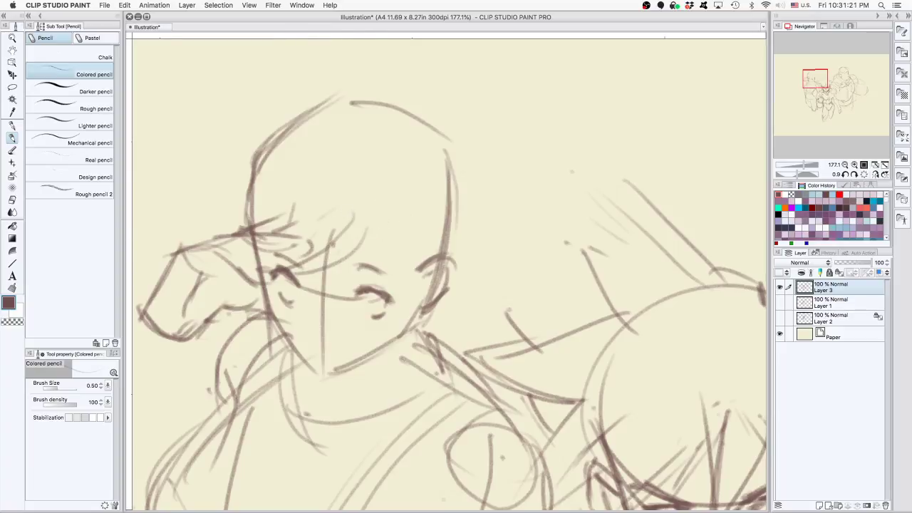
pyautogui.moveTo(374, 224)
pyautogui.mouseDown()
pyautogui.moveTo(408, 275)
pyautogui.moveTo(423, 258)
pyautogui.mouseUp()
# Draw long hair strands falling from both sides of the face over the figure's shoulders and chest
pyautogui.moveTo(249, 261); pyautogui.dragTo(263, 420)
pyautogui.moveTo(261, 322); pyautogui.dragTo(263, 420)
pyautogui.moveTo(417, 285)
pyautogui.mouseDown()
pyautogui.moveTo(324, 449)
pyautogui.moveTo(385, 376)
pyautogui.mouseUp()
pyautogui.moveTo(430, 275)
pyautogui.mouseDown()
pyautogui.moveTo(425, 308)
pyautogui.moveTo(360, 442)
pyautogui.mouseUp()
pyautogui.moveTo(454, 318); pyautogui.dragTo(444, 340)
pyautogui.moveTo(437, 355); pyautogui.dragTo(389, 455)
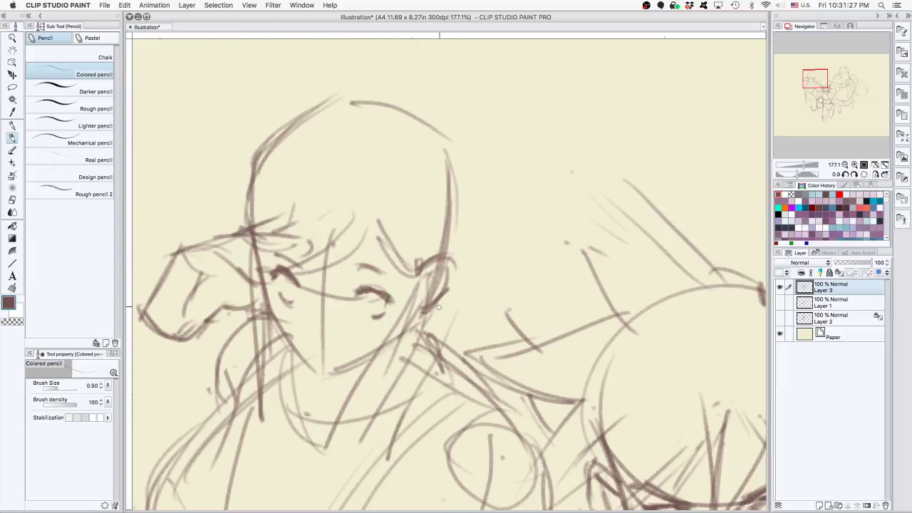
pyautogui.moveTo(410, 342)
pyautogui.mouseDown()
pyautogui.moveTo(334, 466)
pyautogui.moveTo(321, 509)
pyautogui.mouseUp()
pyautogui.moveTo(464, 276); pyautogui.dragTo(484, 124)
pyautogui.moveTo(388, 225)
pyautogui.mouseDown()
pyautogui.moveTo(346, 331)
pyautogui.moveTo(339, 420)
pyautogui.mouseUp()
# Darken the lower outer curve of the long-haired figure's chest below the raised arm
pyautogui.scroll(-5, 386, 364)
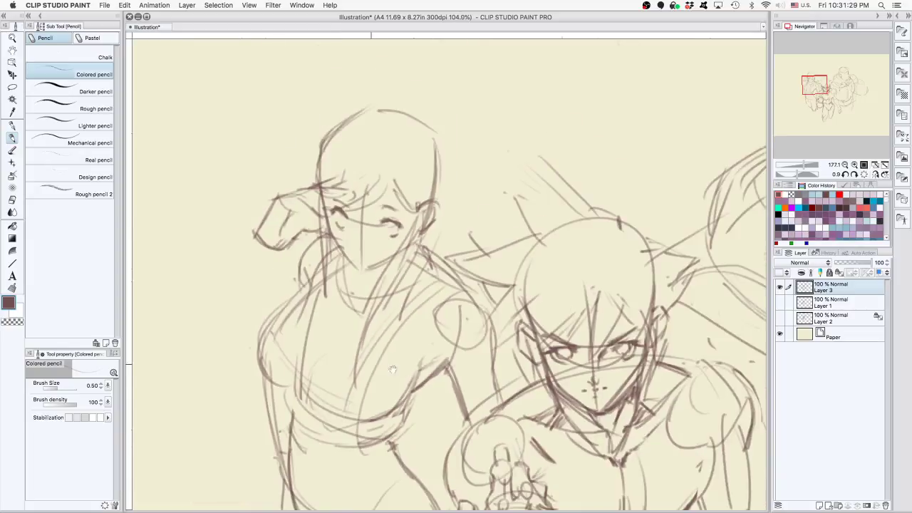
pyautogui.moveTo(392, 369); pyautogui.dragTo(437, 341)
pyautogui.scroll(1, 361, 352)
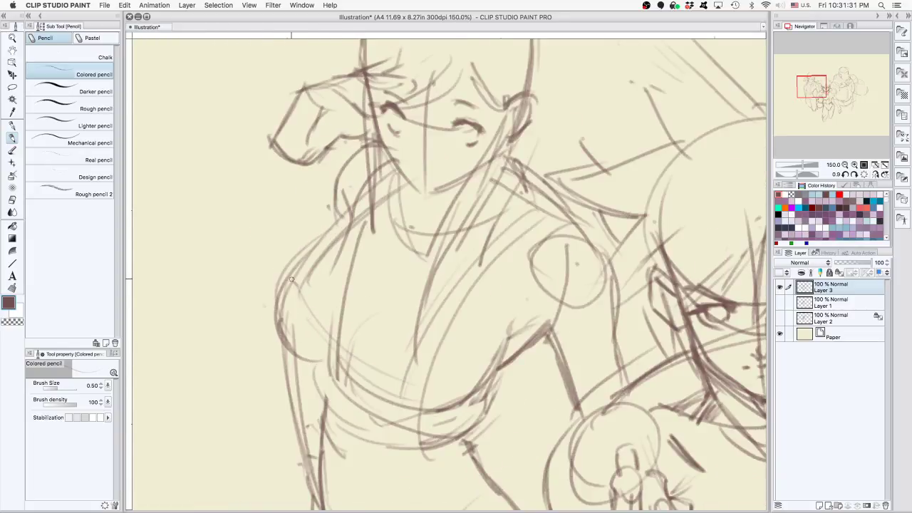
pyautogui.moveTo(280, 303)
pyautogui.mouseDown()
pyautogui.moveTo(321, 346)
pyautogui.moveTo(290, 339)
pyautogui.mouseUp()
pyautogui.hotkey('ctrl', 'z')
pyautogui.moveTo(281, 307)
pyautogui.mouseDown()
pyautogui.moveTo(320, 347)
pyautogui.moveTo(283, 329)
pyautogui.moveTo(323, 343)
pyautogui.mouseUp()
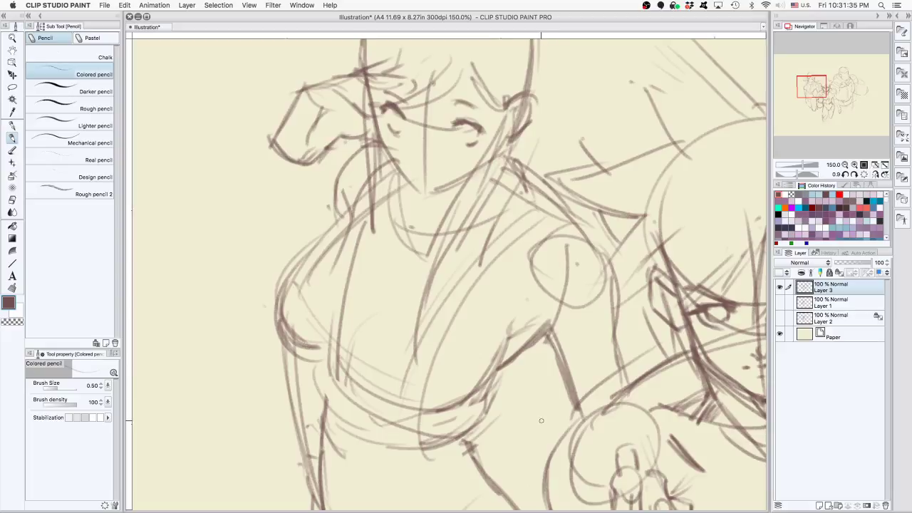
# Erase the outer chest curve and the upper side line beneath it with the Hard eraser at size 2.00
pyautogui.press('e')
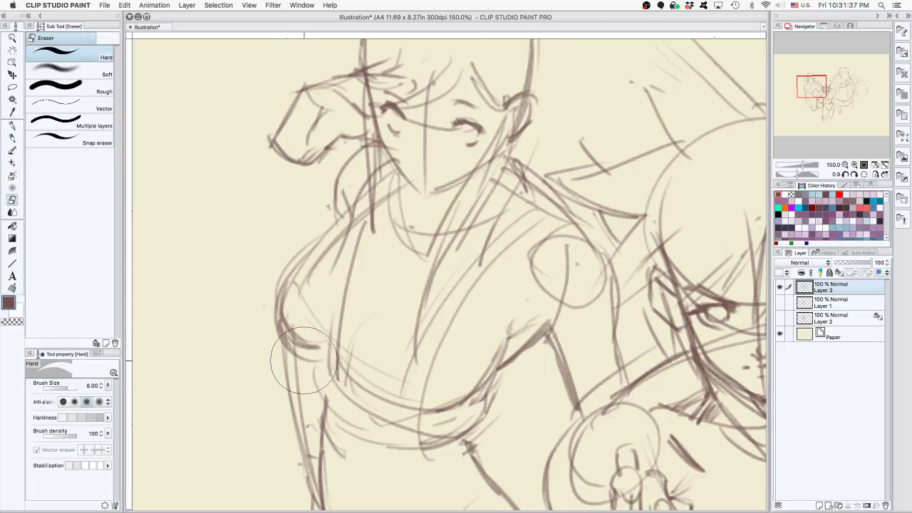
pyautogui.press('[')
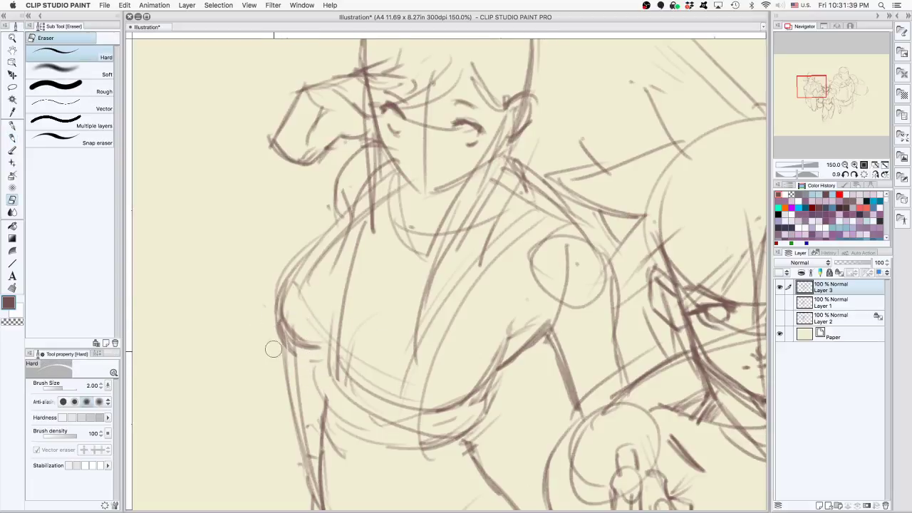
pyautogui.moveTo(293, 313); pyautogui.dragTo(291, 396)
pyautogui.moveTo(279, 279)
pyautogui.mouseDown()
pyautogui.moveTo(282, 405)
pyautogui.moveTo(292, 408)
pyautogui.moveTo(275, 375)
pyautogui.mouseUp()
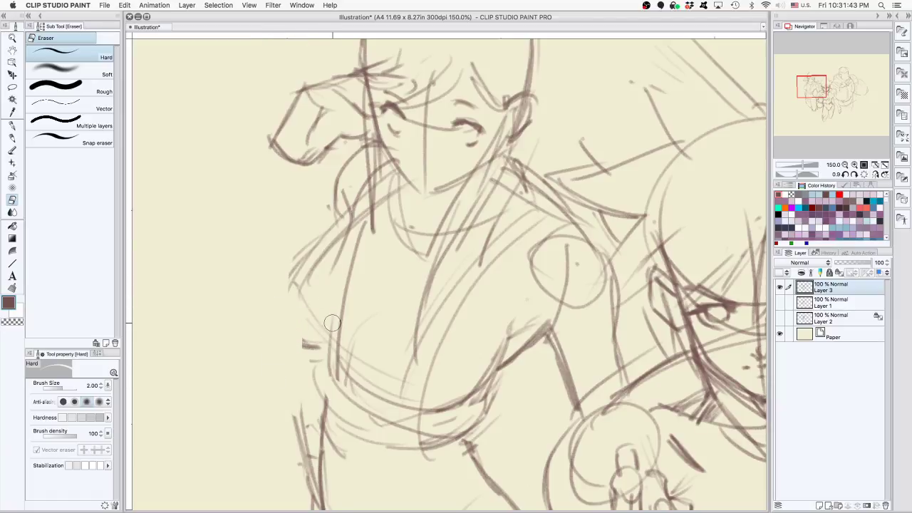
# Try new pencil curves for the outer chest and shoulder of the long-haired figure, then undo them
pyautogui.press('p')
pyautogui.moveTo(327, 354)
pyautogui.mouseDown()
pyautogui.moveTo(274, 304)
pyautogui.moveTo(284, 274)
pyautogui.moveTo(288, 325)
pyautogui.moveTo(300, 254)
pyautogui.mouseUp()
pyautogui.press('super+z')
pyautogui.moveTo(293, 330); pyautogui.dragTo(347, 237)
pyautogui.moveTo(282, 293); pyautogui.dragTo(358, 230)
pyautogui.press('super+z')
pyautogui.press('super+z')
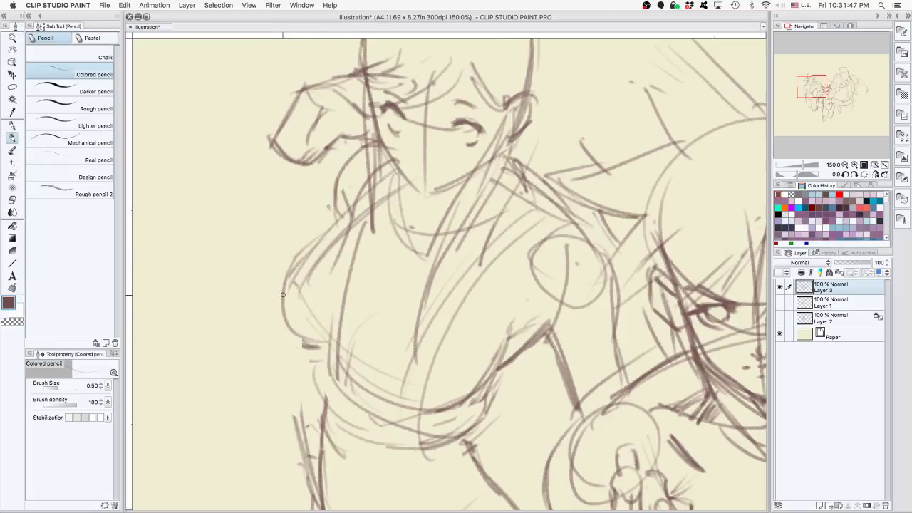
pyautogui.moveTo(283, 296)
pyautogui.mouseDown()
pyautogui.moveTo(334, 242)
pyautogui.moveTo(294, 272)
pyautogui.mouseUp()
pyautogui.hotkey('ctrl', 'z')
pyautogui.hotkey('ctrl', 'z')
pyautogui.hotkey('ctrl', 'z')
pyautogui.hotkey('ctrl', 'z')
# Darken the crease at the lowered arm's armpit and redraw the outer chest curve on the opposite side
pyautogui.moveTo(510, 331); pyautogui.dragTo(547, 313)
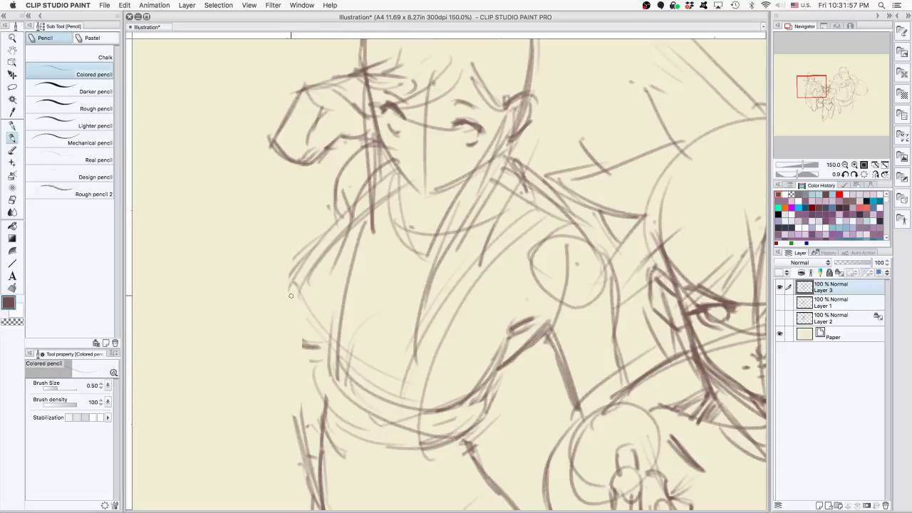
pyautogui.moveTo(284, 284)
pyautogui.mouseDown()
pyautogui.moveTo(281, 314)
pyautogui.moveTo(311, 343)
pyautogui.mouseUp()
pyautogui.press('super+z')
pyautogui.moveTo(288, 302); pyautogui.dragTo(327, 346)
# Sketch the inner chest curve and crossing fold lines between the hair strands on the long-haired figure's torso
pyautogui.moveTo(397, 409)
pyautogui.mouseDown()
pyautogui.moveTo(389, 332)
pyautogui.moveTo(406, 312)
pyautogui.mouseUp()
pyautogui.press('super+z')
pyautogui.press('super+z')
pyautogui.moveTo(400, 392)
pyautogui.mouseDown()
pyautogui.moveTo(386, 316)
pyautogui.moveTo(429, 287)
pyautogui.mouseUp()
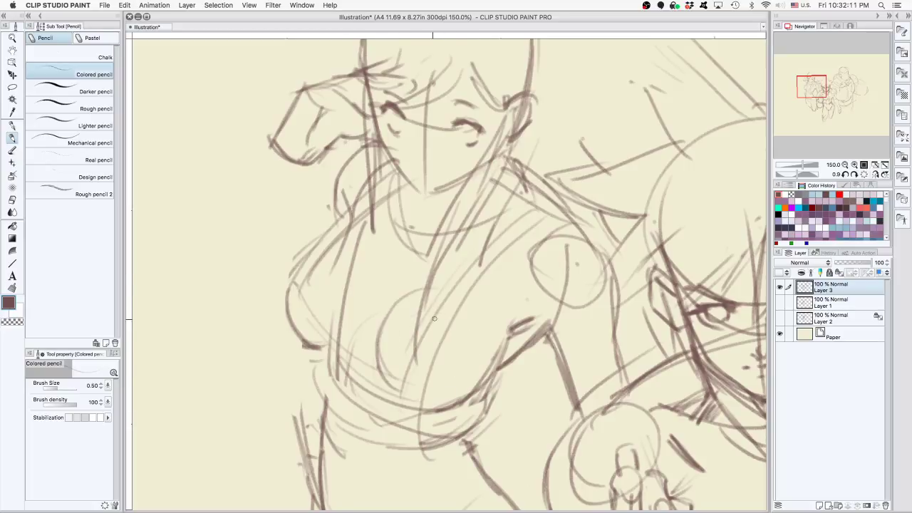
pyautogui.moveTo(332, 287)
pyautogui.mouseDown()
pyautogui.moveTo(369, 310)
pyautogui.moveTo(388, 343)
pyautogui.mouseUp()
pyautogui.moveTo(353, 297); pyautogui.dragTo(413, 298)
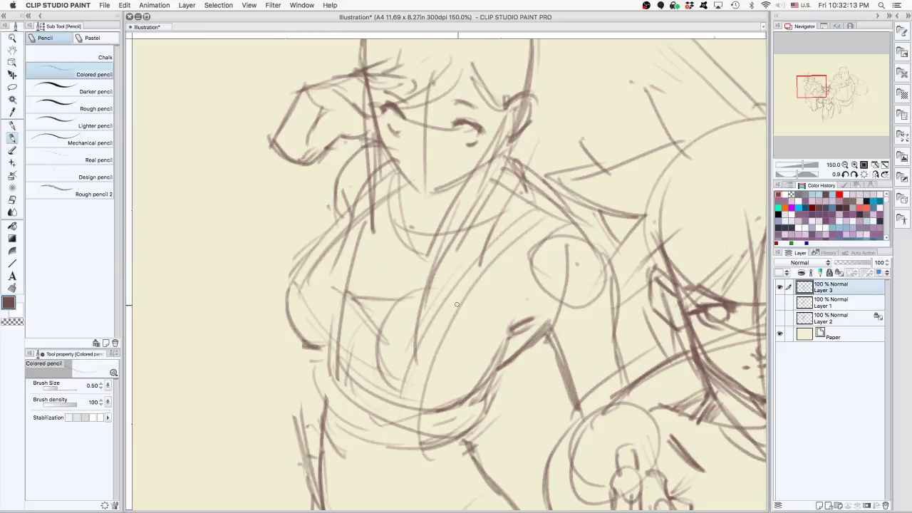
pyautogui.moveTo(368, 281); pyautogui.dragTo(366, 289)
# Draw curved contour lines from the armpit across the lowered upper arm, below the shoulder circle
pyautogui.moveTo(542, 325)
pyautogui.mouseDown()
pyautogui.moveTo(618, 275)
pyautogui.moveTo(624, 287)
pyautogui.mouseUp()
pyautogui.moveTo(543, 328); pyautogui.dragTo(606, 308)
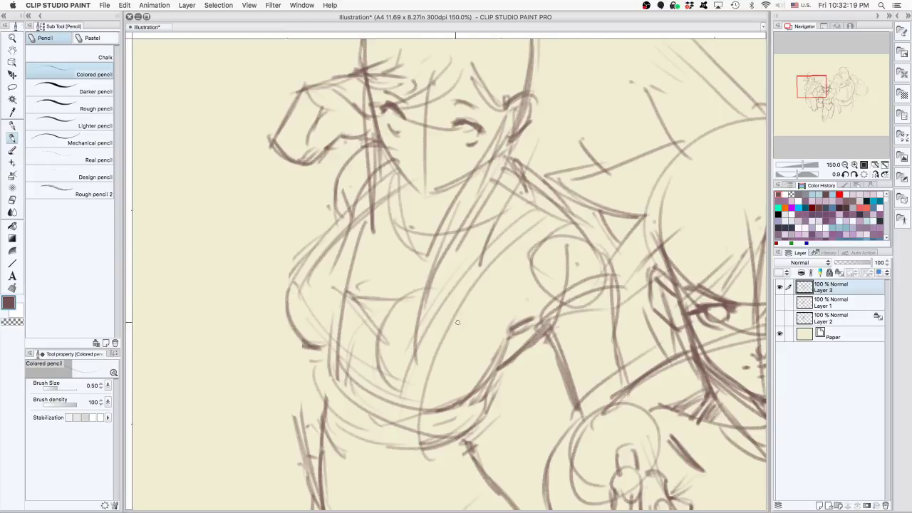
pyautogui.moveTo(523, 402); pyautogui.dragTo(391, 317)
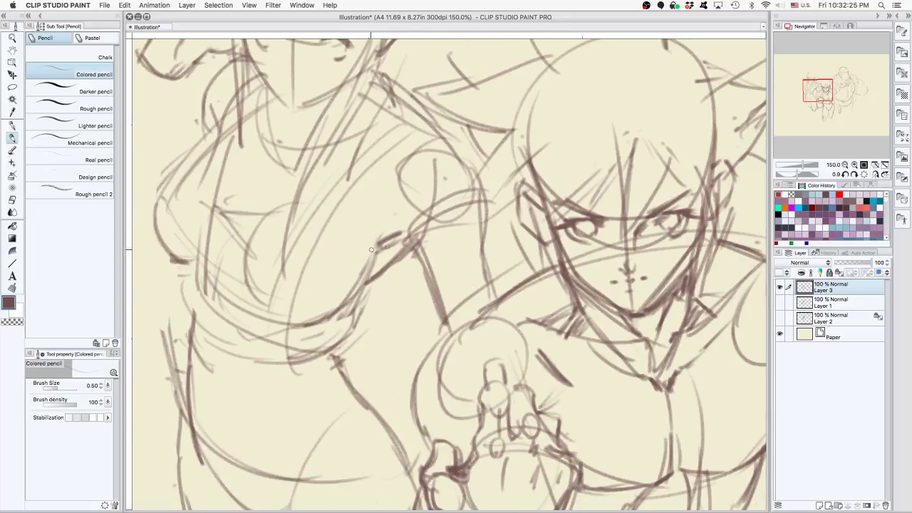
# Redraw the outer chest curve of the long-haired figure and carry it up to the shoulder, adding short strokes at the opposite armpit
pyautogui.moveTo(353, 225)
pyautogui.mouseDown()
pyautogui.moveTo(372, 239)
pyautogui.moveTo(367, 250)
pyautogui.mouseUp()
pyautogui.moveTo(162, 245); pyautogui.dragTo(194, 271)
pyautogui.moveTo(169, 181); pyautogui.dragTo(189, 270)
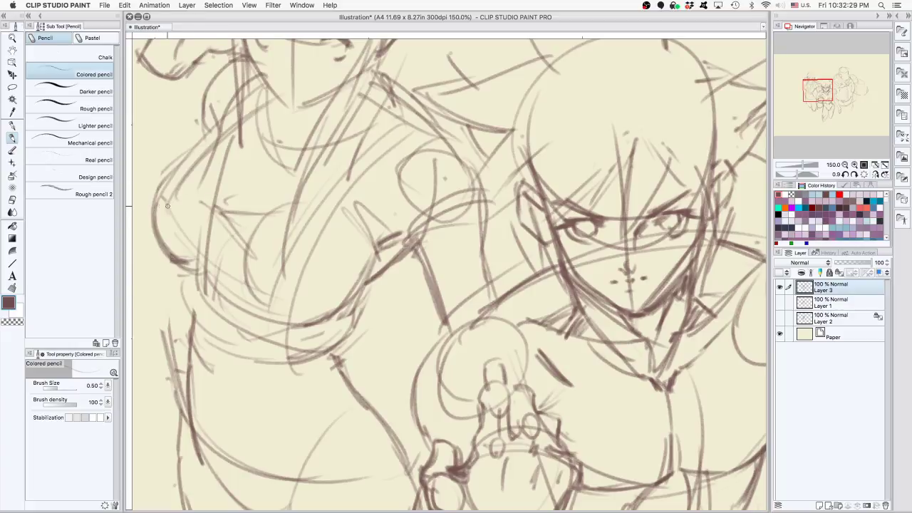
pyautogui.moveTo(157, 196); pyautogui.dragTo(225, 143)
pyautogui.press('super+z')
pyautogui.press('super+z')
pyautogui.moveTo(155, 204); pyautogui.dragTo(222, 148)
pyautogui.moveTo(166, 181); pyautogui.dragTo(238, 145)
pyautogui.moveTo(162, 186); pyautogui.dragTo(236, 140)
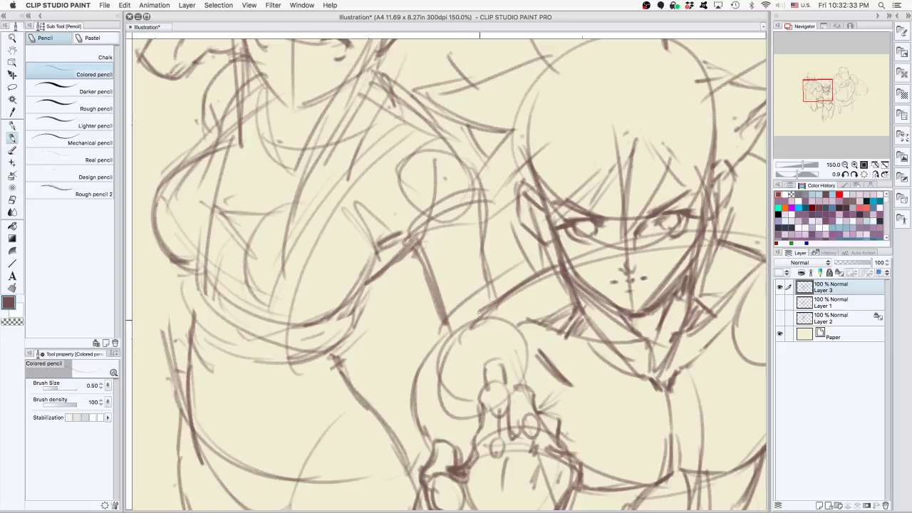
# Draw a short dark collar mark at the base of the long-haired figure's neck and reinforce the outer chest curve
pyautogui.moveTo(606, 319); pyautogui.dragTo(592, 372)
pyautogui.scroll(2, 450, 348)
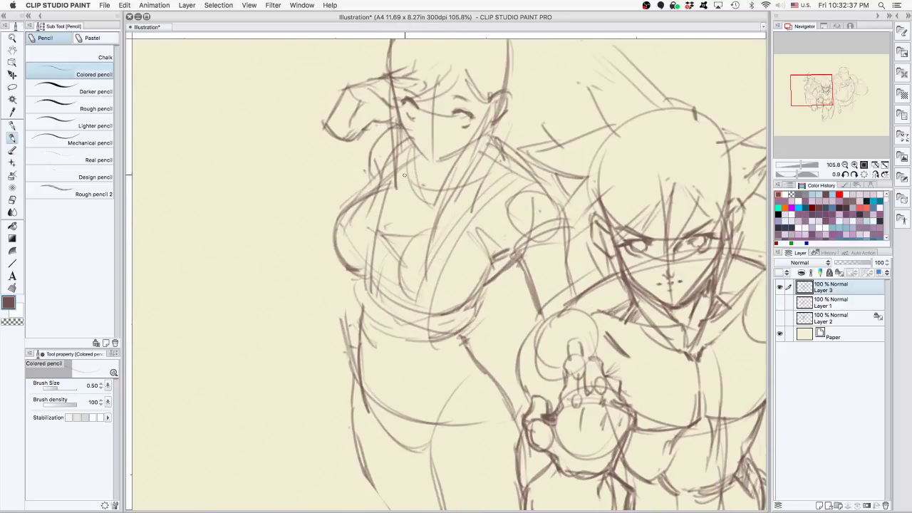
pyautogui.moveTo(407, 174)
pyautogui.mouseDown()
pyautogui.moveTo(419, 205)
pyautogui.moveTo(415, 194)
pyautogui.moveTo(433, 199)
pyautogui.mouseUp()
pyautogui.press('super+z')
pyautogui.moveTo(417, 154); pyautogui.dragTo(428, 188)
pyautogui.press('super+z')
pyautogui.press('super+z')
pyautogui.press('super+z')
pyautogui.moveTo(417, 154); pyautogui.dragTo(454, 190)
pyautogui.moveTo(336, 230); pyautogui.dragTo(362, 199)
pyautogui.moveTo(206, 177); pyautogui.dragTo(314, 200)
pyautogui.moveTo(233, 106); pyautogui.dragTo(239, 335)
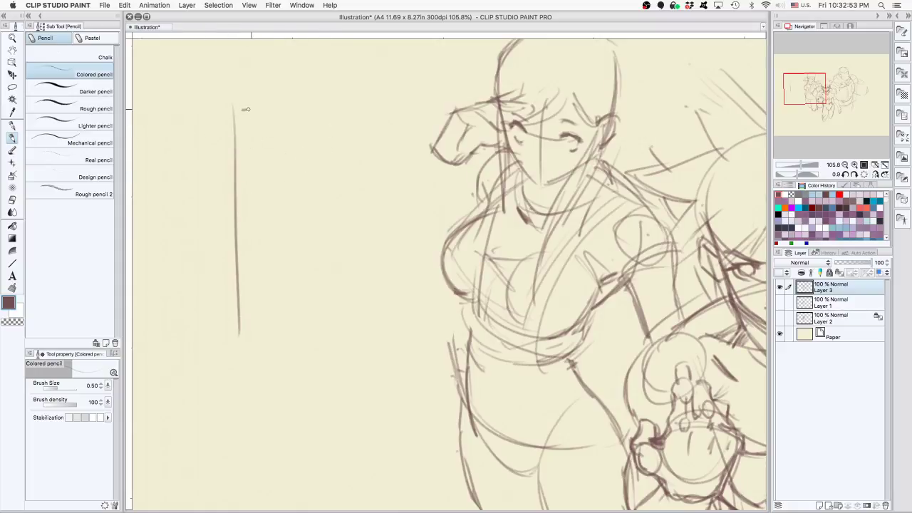
pyautogui.moveTo(246, 109)
pyautogui.mouseDown()
pyautogui.moveTo(322, 110)
pyautogui.moveTo(365, 318)
pyautogui.mouseUp()
pyautogui.press('super+z')
pyautogui.press('super+z')
pyautogui.press('super+z')
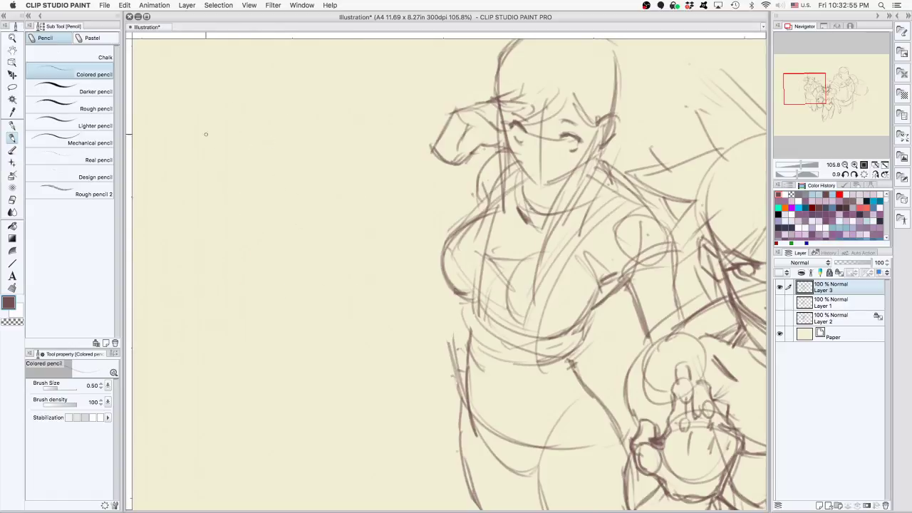
# Sketch two upright rectangular head frames side by side in the empty space beside the long-haired figure
pyautogui.moveTo(178, 114); pyautogui.dragTo(181, 189)
pyautogui.moveTo(185, 113); pyautogui.dragTo(205, 118)
pyautogui.moveTo(182, 212); pyautogui.dragTo(250, 209)
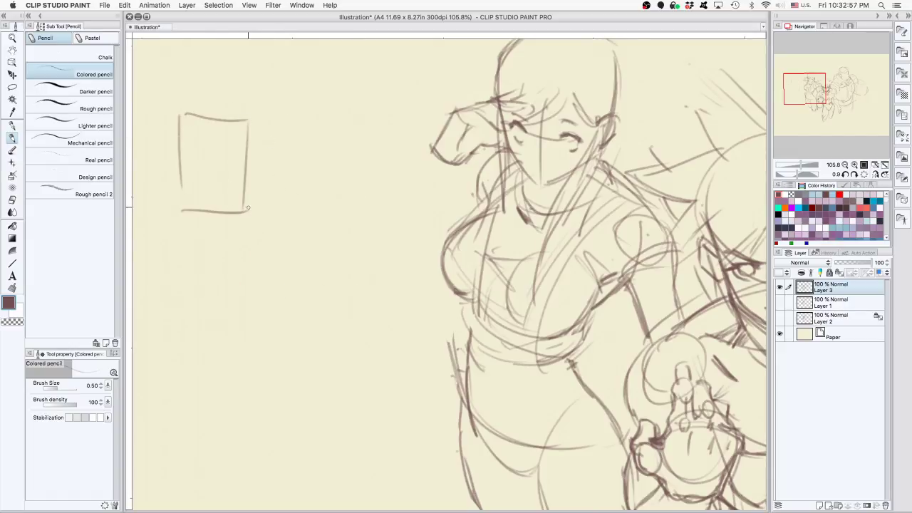
pyautogui.press('super+z')
pyautogui.press('super+z')
pyautogui.moveTo(180, 118)
pyautogui.mouseDown()
pyautogui.moveTo(188, 221)
pyautogui.moveTo(231, 215)
pyautogui.moveTo(248, 121)
pyautogui.mouseUp()
pyautogui.moveTo(251, 123); pyautogui.dragTo(256, 224)
pyautogui.moveTo(295, 127)
pyautogui.mouseDown()
pyautogui.moveTo(305, 215)
pyautogui.moveTo(352, 128)
pyautogui.mouseUp()
pyautogui.moveTo(301, 213); pyautogui.dragTo(355, 205)
pyautogui.moveTo(300, 124)
pyautogui.mouseDown()
pyautogui.moveTo(367, 121)
pyautogui.moveTo(368, 206)
pyautogui.mouseUp()
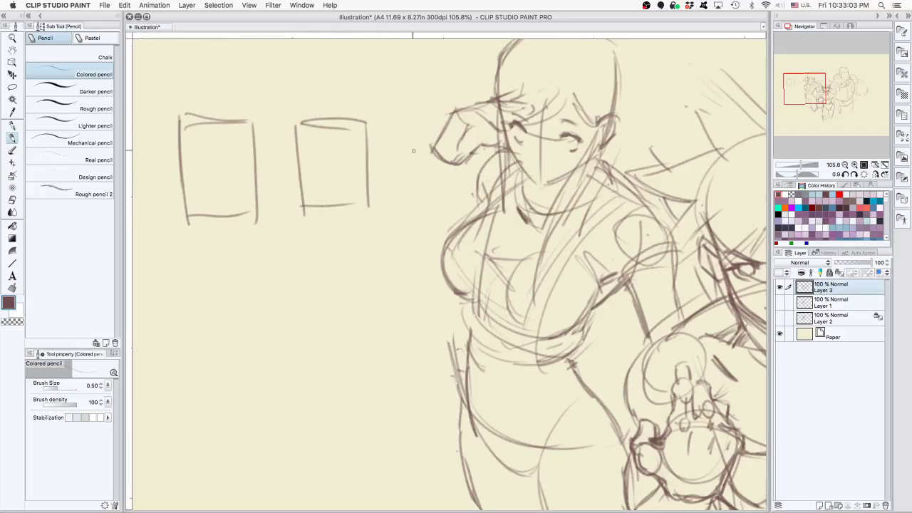
# Sketch a third head frame overlapping the raised hand, with an off-centre vertical guideline and a horizontal eye line
pyautogui.moveTo(392, 118)
pyautogui.mouseDown()
pyautogui.moveTo(400, 201)
pyautogui.moveTo(453, 118)
pyautogui.mouseUp()
pyautogui.moveTo(404, 204); pyautogui.dragTo(466, 201)
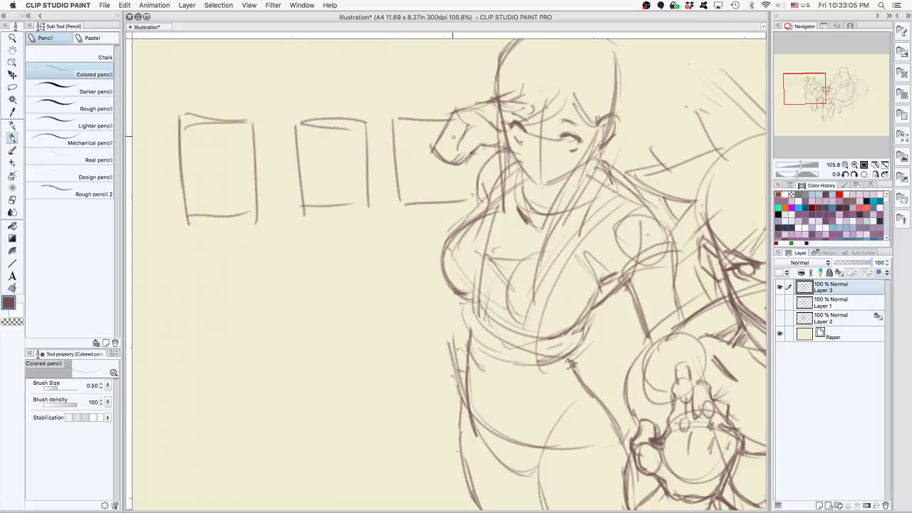
pyautogui.moveTo(456, 126); pyautogui.dragTo(458, 203)
pyautogui.press('super+z')
pyautogui.moveTo(413, 122)
pyautogui.mouseDown()
pyautogui.moveTo(421, 232)
pyautogui.moveTo(417, 213)
pyautogui.mouseUp()
pyautogui.moveTo(395, 156); pyautogui.dragTo(459, 155)
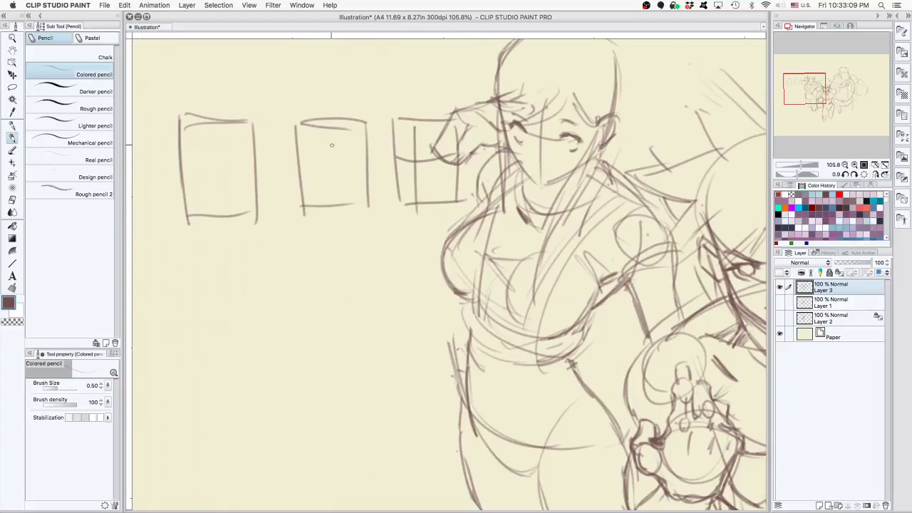
# Add a projecting nose wedge to the middle profile frame, and draw centre and eye guidelines on the front-view frame
pyautogui.moveTo(293, 129)
pyautogui.mouseDown()
pyautogui.moveTo(298, 167)
pyautogui.moveTo(297, 146)
pyautogui.moveTo(308, 177)
pyautogui.mouseUp()
pyautogui.moveTo(214, 124); pyautogui.dragTo(221, 229)
pyautogui.moveTo(189, 171); pyautogui.dragTo(249, 164)
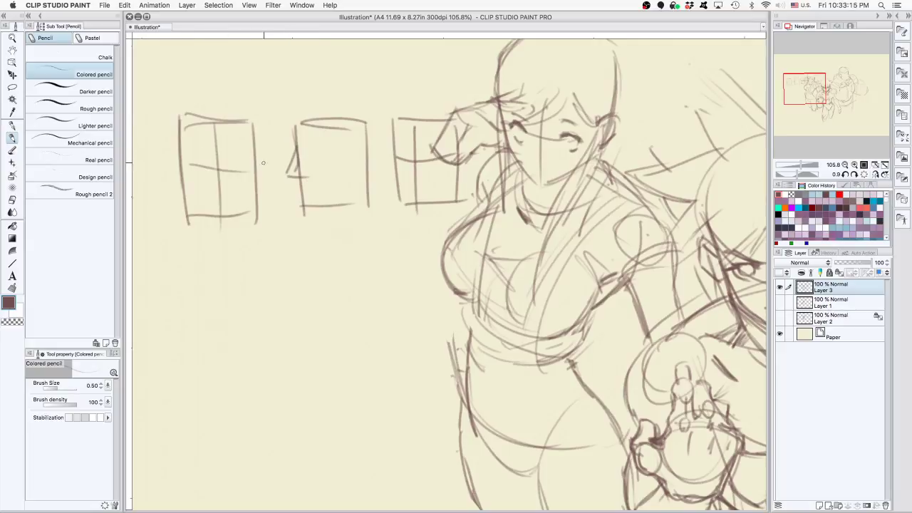
pyautogui.press('super+z')
pyautogui.moveTo(192, 171)
pyautogui.mouseDown()
pyautogui.moveTo(237, 169)
pyautogui.moveTo(200, 175)
pyautogui.mouseUp()
pyautogui.moveTo(296, 166); pyautogui.dragTo(330, 166)
pyautogui.moveTo(296, 151)
pyautogui.mouseDown()
pyautogui.moveTo(288, 168)
pyautogui.moveTo(363, 178)
pyautogui.mouseUp()
# Mark eye positions and draw matching triangular noses on the front, profile and three-quarter head frames
pyautogui.moveTo(379, 214); pyautogui.dragTo(467, 252)
pyautogui.moveTo(383, 187)
pyautogui.mouseDown()
pyautogui.moveTo(361, 228)
pyautogui.moveTo(385, 187)
pyautogui.mouseUp()
pyautogui.moveTo(358, 235); pyautogui.dragTo(397, 238)
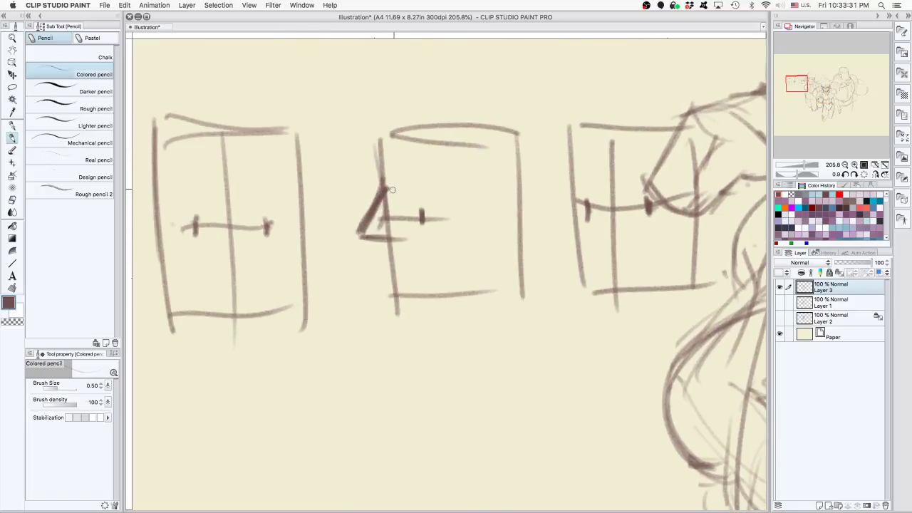
pyautogui.moveTo(385, 189)
pyautogui.mouseDown()
pyautogui.moveTo(404, 188)
pyautogui.moveTo(374, 191)
pyautogui.mouseUp()
pyautogui.moveTo(224, 188)
pyautogui.mouseDown()
pyautogui.moveTo(236, 189)
pyautogui.moveTo(243, 239)
pyautogui.mouseUp()
pyautogui.moveTo(238, 203)
pyautogui.mouseDown()
pyautogui.moveTo(246, 253)
pyautogui.moveTo(224, 206)
pyautogui.moveTo(212, 248)
pyautogui.moveTo(246, 251)
pyautogui.mouseUp()
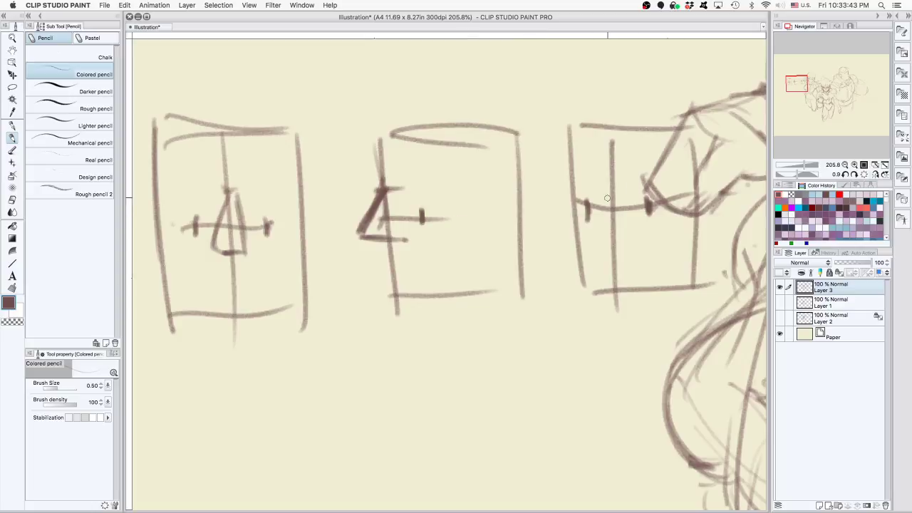
pyautogui.moveTo(390, 194); pyautogui.dragTo(419, 192)
pyautogui.moveTo(615, 184)
pyautogui.mouseDown()
pyautogui.moveTo(595, 239)
pyautogui.moveTo(616, 236)
pyautogui.moveTo(602, 233)
pyautogui.moveTo(622, 220)
pyautogui.moveTo(594, 230)
pyautogui.moveTo(633, 226)
pyautogui.mouseUp()
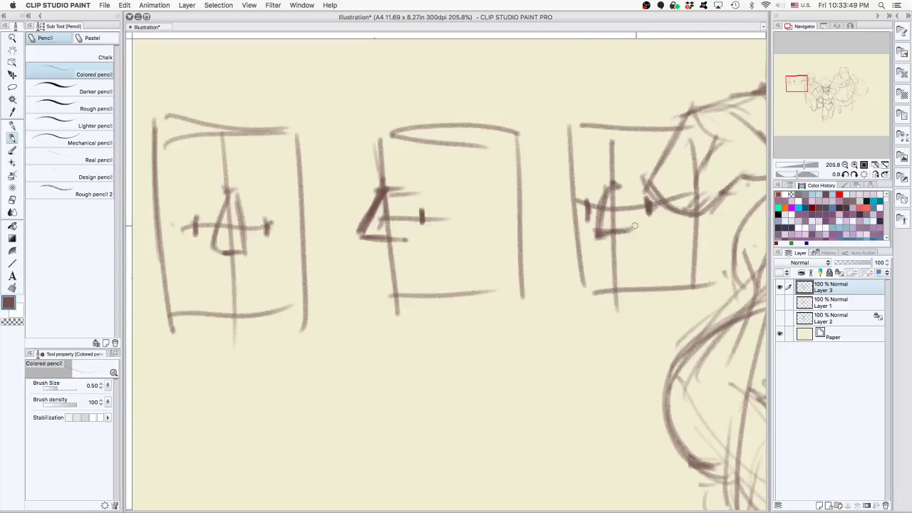
# Draw the slanted forehead on the profile head frame and add flat upper-lid strokes above the profile and front-view eyes
pyautogui.moveTo(388, 191)
pyautogui.mouseDown()
pyautogui.moveTo(391, 210)
pyautogui.moveTo(370, 206)
pyautogui.moveTo(401, 137)
pyautogui.mouseUp()
pyautogui.press('super+z')
pyautogui.moveTo(372, 194)
pyautogui.mouseDown()
pyautogui.moveTo(399, 142)
pyautogui.moveTo(376, 177)
pyautogui.mouseUp()
pyautogui.moveTo(413, 210); pyautogui.dragTo(441, 203)
pyautogui.press('super+z')
pyautogui.press('super+z')
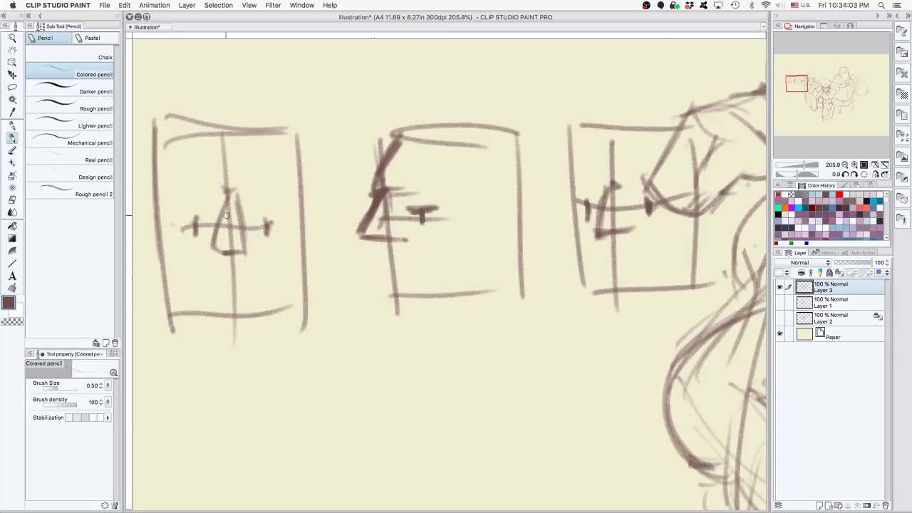
pyautogui.moveTo(184, 217)
pyautogui.mouseDown()
pyautogui.moveTo(210, 214)
pyautogui.moveTo(184, 215)
pyautogui.moveTo(282, 214)
pyautogui.mouseUp()
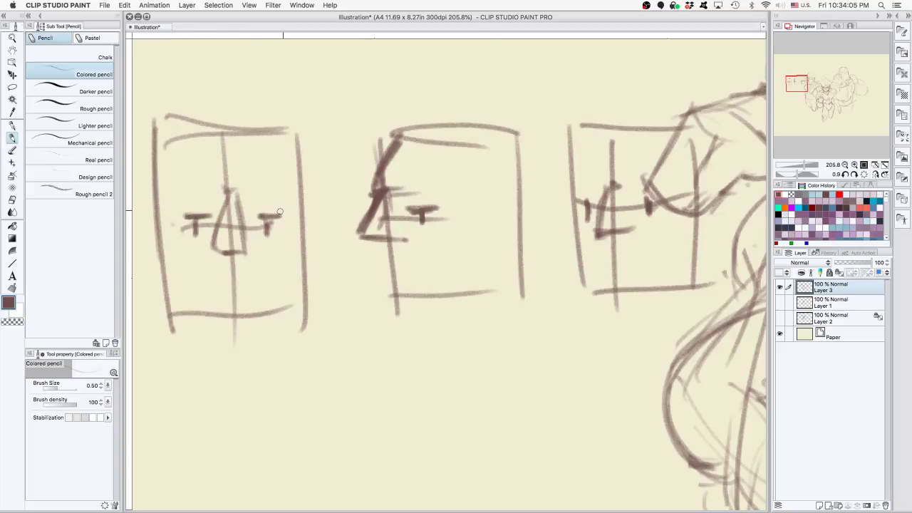
# Mark the forehead's upper edge on the front-view frame and angle the top of the profile's forehead back
pyautogui.moveTo(391, 147); pyautogui.dragTo(413, 141)
pyautogui.press('super+z')
pyautogui.moveTo(215, 138); pyautogui.dragTo(253, 131)
pyautogui.moveTo(391, 143); pyautogui.dragTo(434, 133)
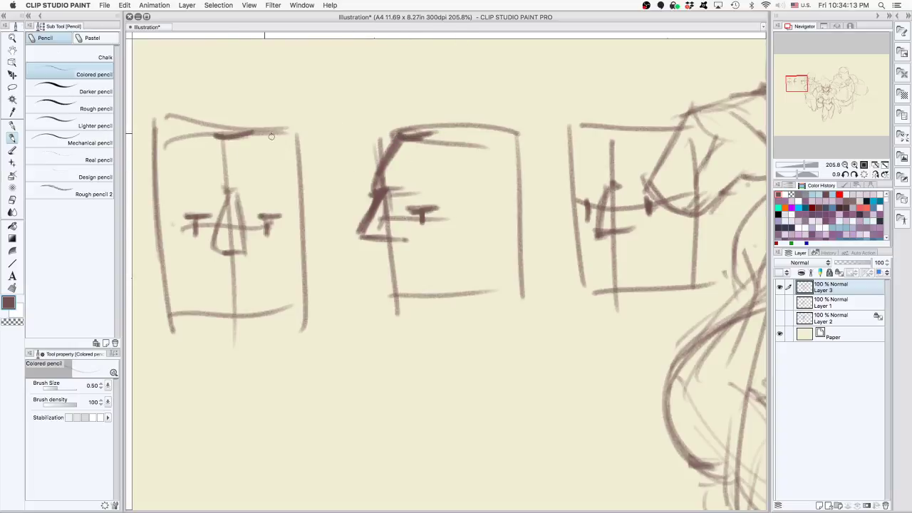
pyautogui.moveTo(211, 134)
pyautogui.mouseDown()
pyautogui.moveTo(264, 128)
pyautogui.moveTo(244, 126)
pyautogui.mouseUp()
pyautogui.press('super+z')
pyautogui.press('super+z')
pyautogui.press('super+z')
pyautogui.moveTo(389, 124); pyautogui.dragTo(400, 134)
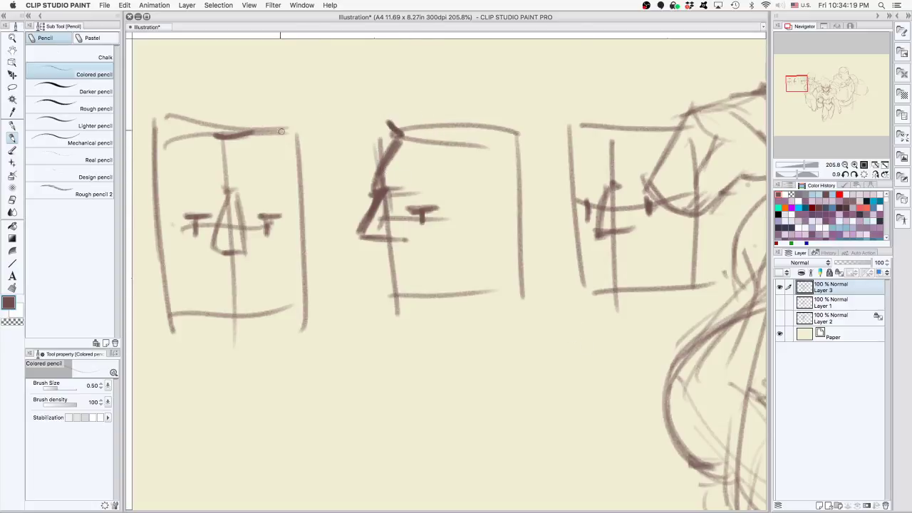
pyautogui.moveTo(222, 148)
pyautogui.mouseDown()
pyautogui.moveTo(407, 138)
pyautogui.moveTo(456, 121)
pyautogui.mouseUp()
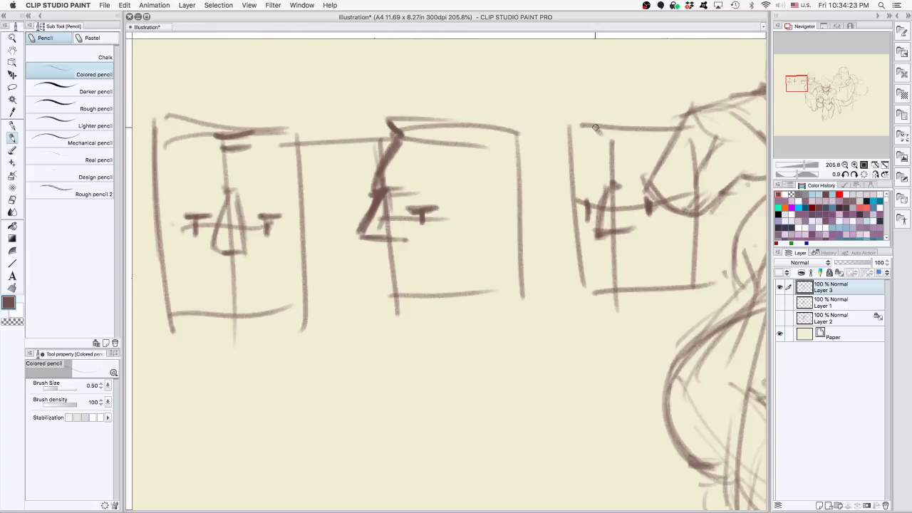
# Add the matching upper forehead edges to the three-quarter head frame and try short mouth marks beneath the noses
pyautogui.moveTo(596, 126)
pyautogui.mouseDown()
pyautogui.moveTo(612, 139)
pyautogui.moveTo(651, 112)
pyautogui.mouseUp()
pyautogui.moveTo(607, 116); pyautogui.dragTo(626, 114)
pyautogui.moveTo(610, 253); pyautogui.dragTo(619, 254)
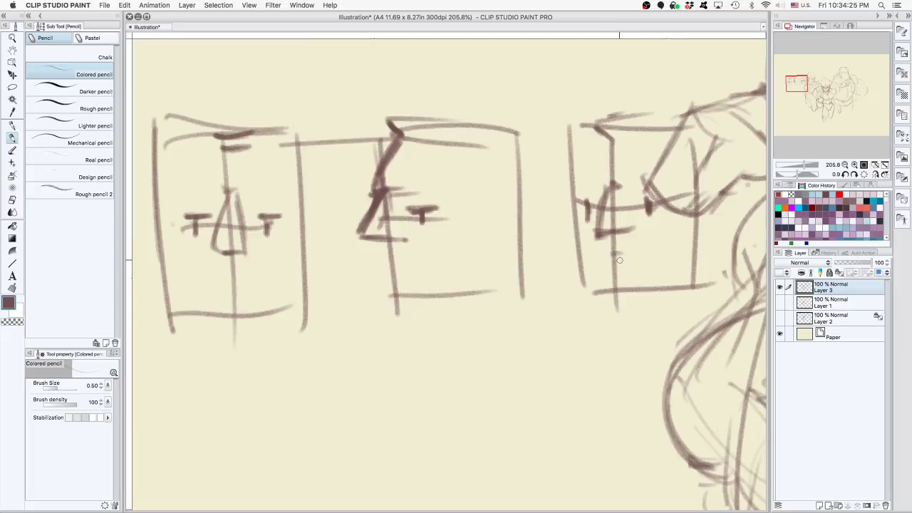
pyautogui.moveTo(396, 262); pyautogui.dragTo(406, 261)
pyautogui.moveTo(227, 273); pyautogui.dragTo(239, 273)
pyautogui.press('super+z')
pyautogui.press('super+z')
# Draw a round head shape over the middle profile frame and compare it with the heads of the three figures
pyautogui.moveTo(363, 222)
pyautogui.mouseDown()
pyautogui.moveTo(375, 156)
pyautogui.moveTo(519, 175)
pyautogui.mouseUp()
pyautogui.moveTo(494, 397); pyautogui.dragTo(170, 302)
pyautogui.moveTo(404, 357); pyautogui.dragTo(356, 379)
pyautogui.scroll(-5, 356, 379)
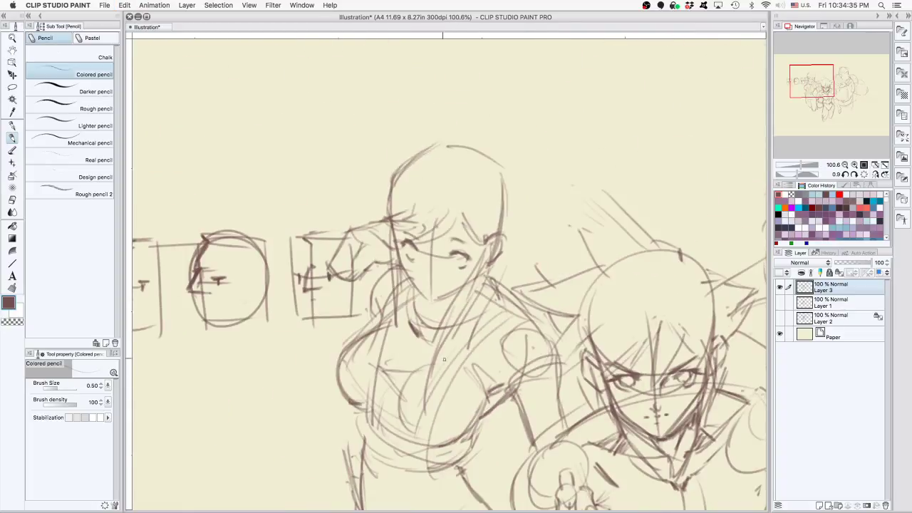
pyautogui.moveTo(395, 262); pyautogui.dragTo(391, 223)
pyautogui.moveTo(560, 377); pyautogui.dragTo(545, 252)
pyautogui.moveTo(588, 274); pyautogui.dragTo(591, 284)
pyautogui.moveTo(629, 354); pyautogui.dragTo(316, 436)
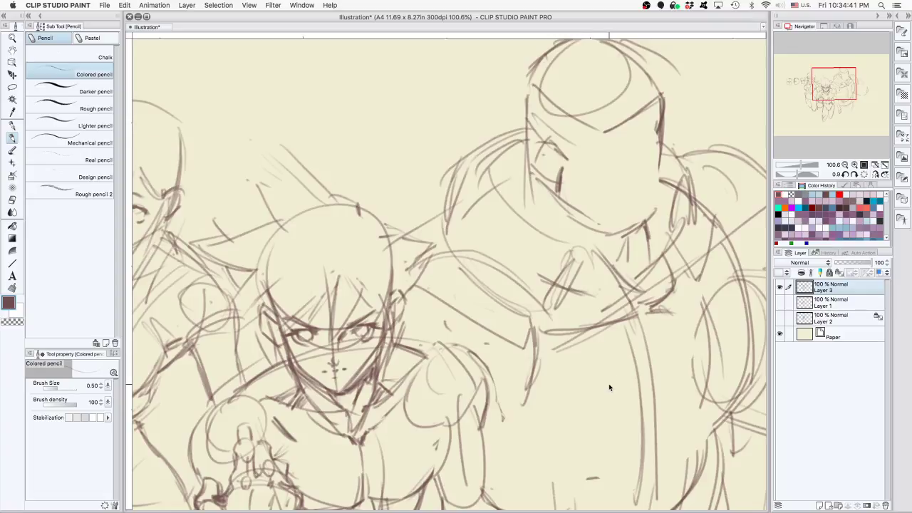
# Undo all the head-frame diagrams drawn beside the long-haired figure
pyautogui.moveTo(437, 299); pyautogui.dragTo(601, 274)
pyautogui.moveTo(584, 271); pyautogui.dragTo(507, 307)
pyautogui.press('super+z')
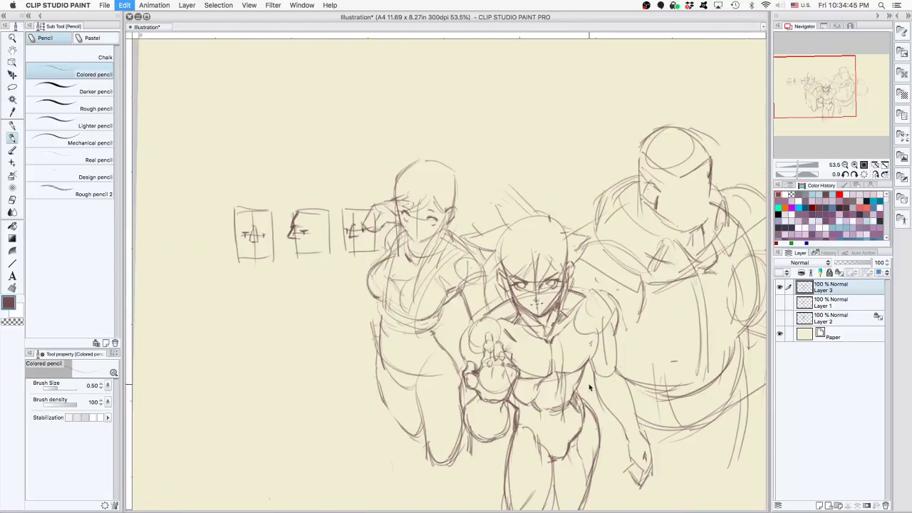
pyautogui.press('super+z')
pyautogui.press('super+z')
pyautogui.press('super+z')
pyautogui.press('super+z')
pyautogui.press('super+z')
pyautogui.press('super+z')
pyautogui.press('super+z')
pyautogui.press('super+z')
pyautogui.press('super+z')
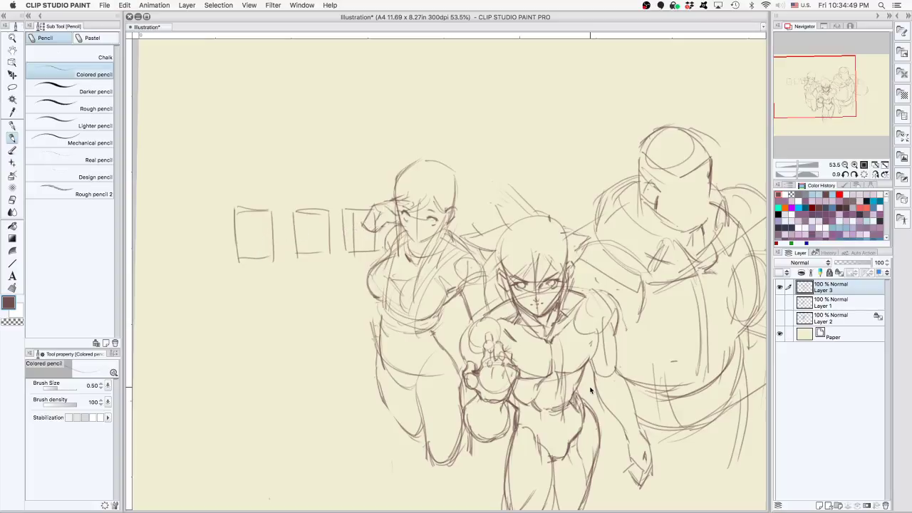
pyautogui.press('super+z')
pyautogui.press('super+z')
pyautogui.press('super+z')
pyautogui.press('super+z')
pyautogui.press('super+z')
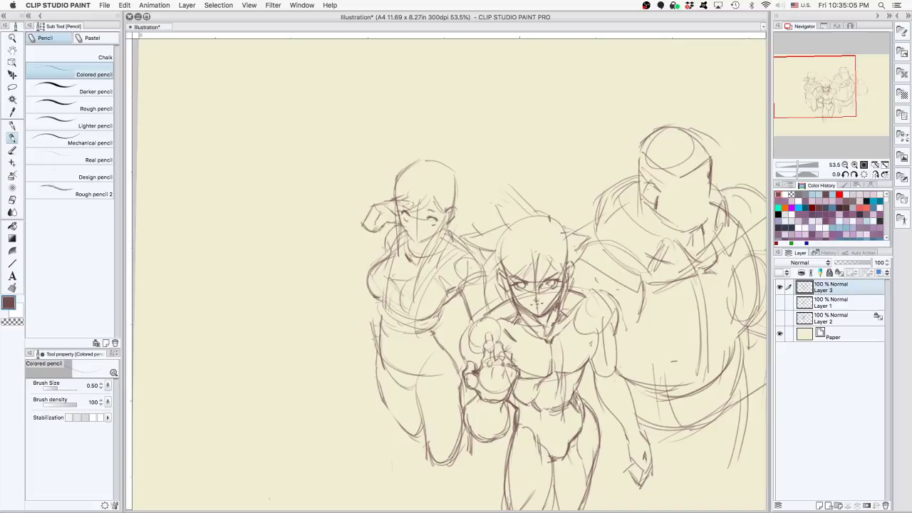
# Hide the rough sketch on Layer 37 to check the clean lines of the scarfed figure, and show it again
pyautogui.scroll(5, 420, 190)
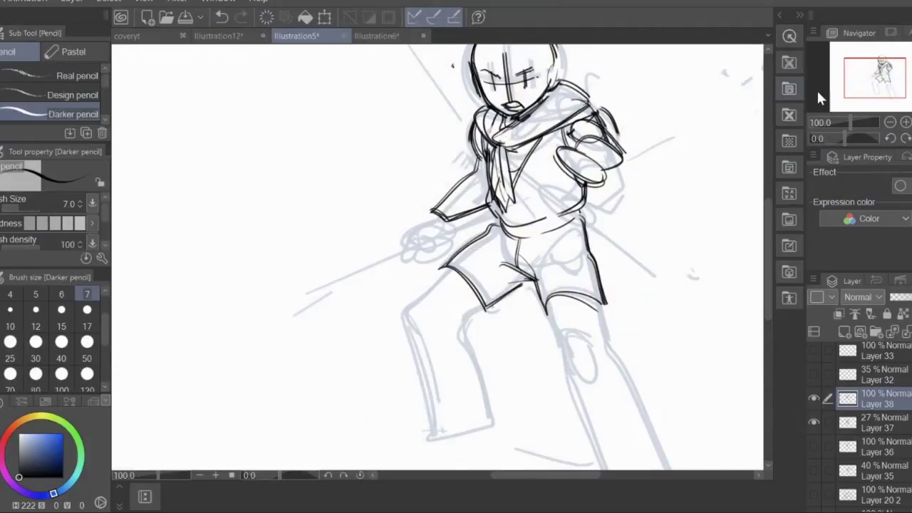
pyautogui.click(814, 421)
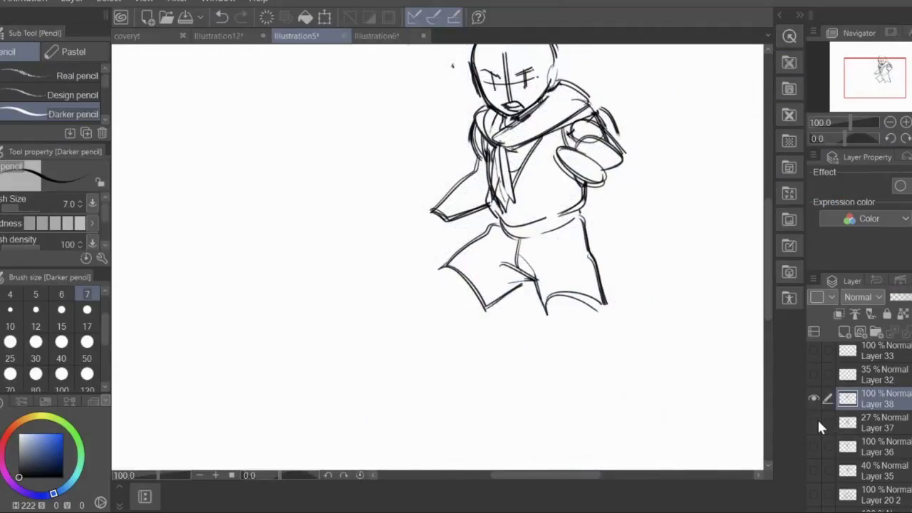
pyautogui.click(817, 421)
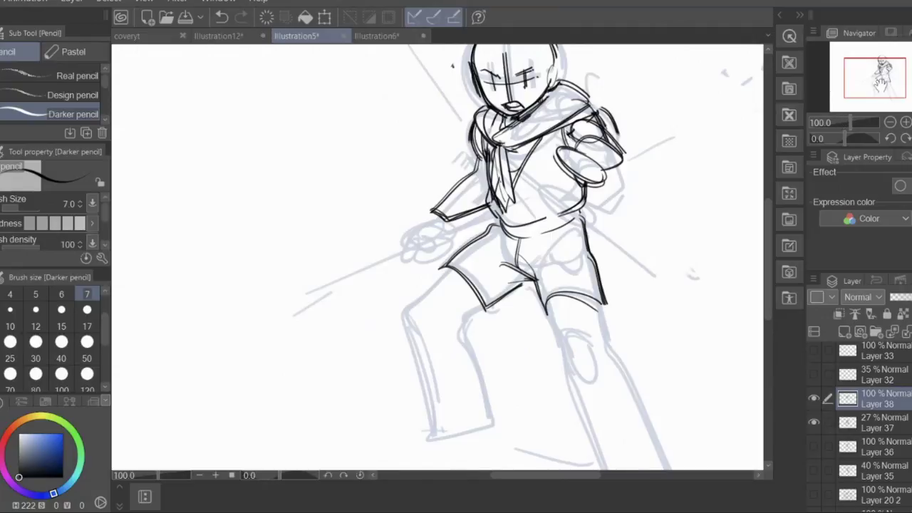
pyautogui.moveTo(885, 66)
pyautogui.mouseDown()
pyautogui.moveTo(887, 57)
pyautogui.moveTo(884, 74)
pyautogui.mouseUp()
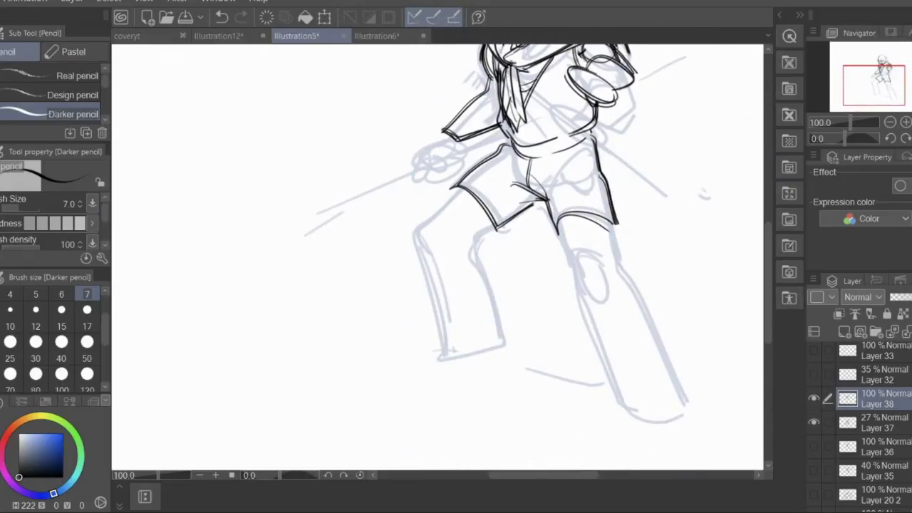
# Darken the scarfed figure's waist and shorts outline, and trace both edges of the bent leg's thigh below the hem
pyautogui.moveTo(497, 91); pyautogui.dragTo(504, 122)
pyautogui.moveTo(478, 163)
pyautogui.mouseDown()
pyautogui.moveTo(454, 189)
pyautogui.moveTo(506, 145)
pyautogui.mouseUp()
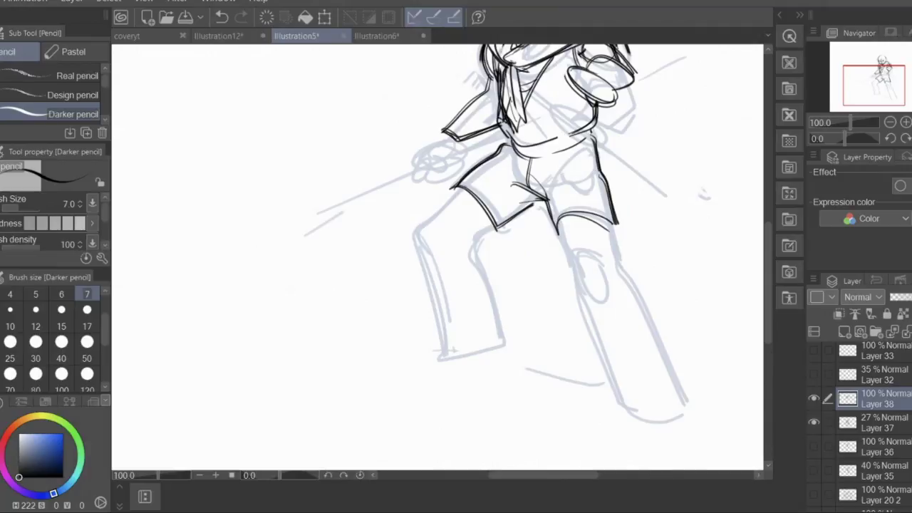
pyautogui.moveTo(463, 184)
pyautogui.mouseDown()
pyautogui.moveTo(418, 244)
pyautogui.moveTo(464, 186)
pyautogui.mouseUp()
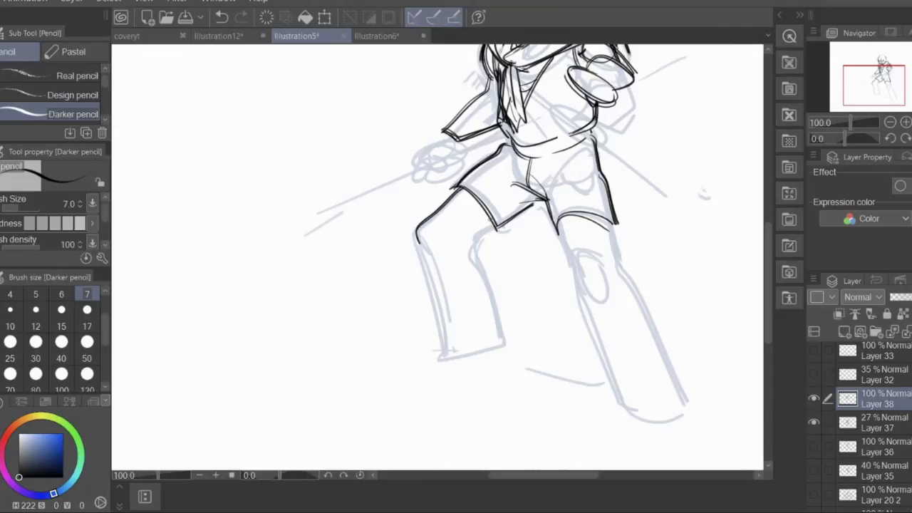
pyautogui.moveTo(490, 220); pyautogui.dragTo(468, 235)
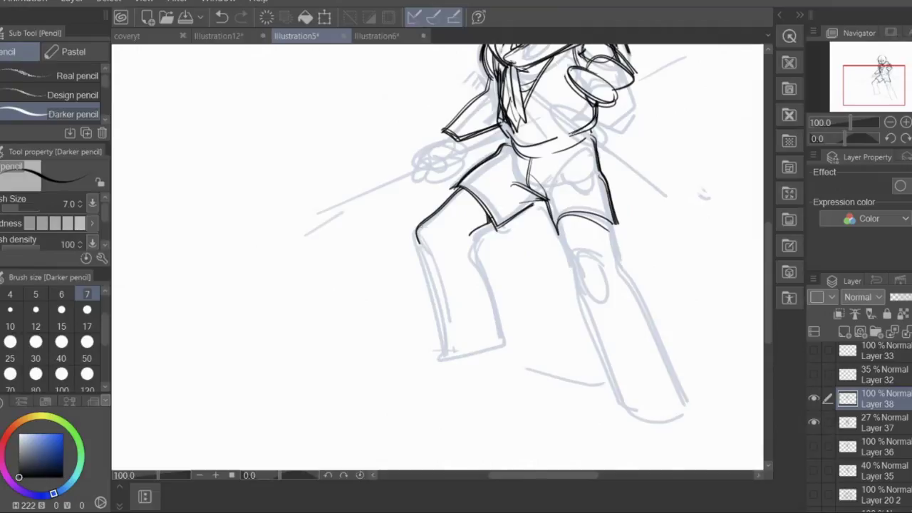
# Outline the bent leg's knee with an oval kneecap, the back of the knee and a curved lower edge
pyautogui.moveTo(418, 230); pyautogui.dragTo(432, 249)
pyautogui.moveTo(474, 227)
pyautogui.mouseDown()
pyautogui.moveTo(468, 243)
pyautogui.moveTo(480, 266)
pyautogui.mouseUp()
pyautogui.moveTo(424, 250)
pyautogui.mouseDown()
pyautogui.moveTo(443, 285)
pyautogui.moveTo(480, 268)
pyautogui.mouseUp()
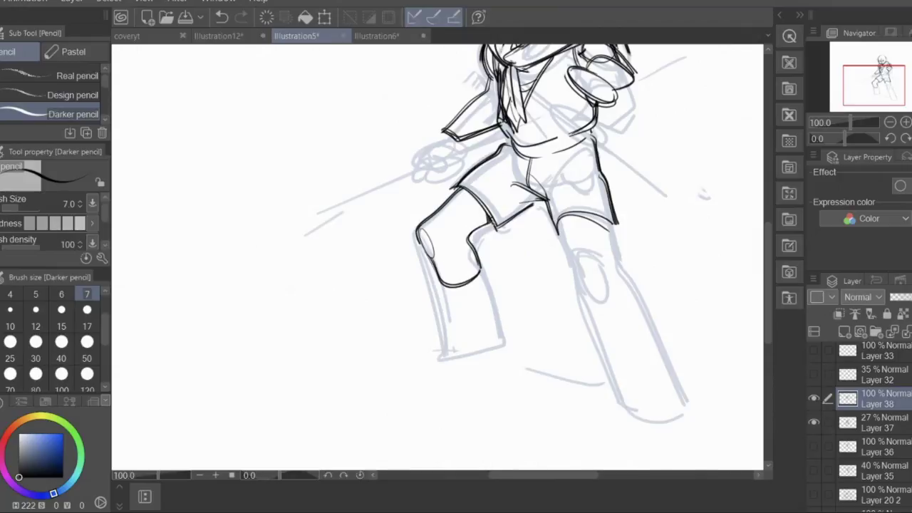
# Trace the extended leg from the shorts down to an oval kneecap, and darken the shorts' hem and inner edge
pyautogui.moveTo(560, 225); pyautogui.dragTo(572, 281)
pyautogui.moveTo(560, 224); pyautogui.dragTo(578, 288)
pyautogui.moveTo(608, 221); pyautogui.dragTo(613, 272)
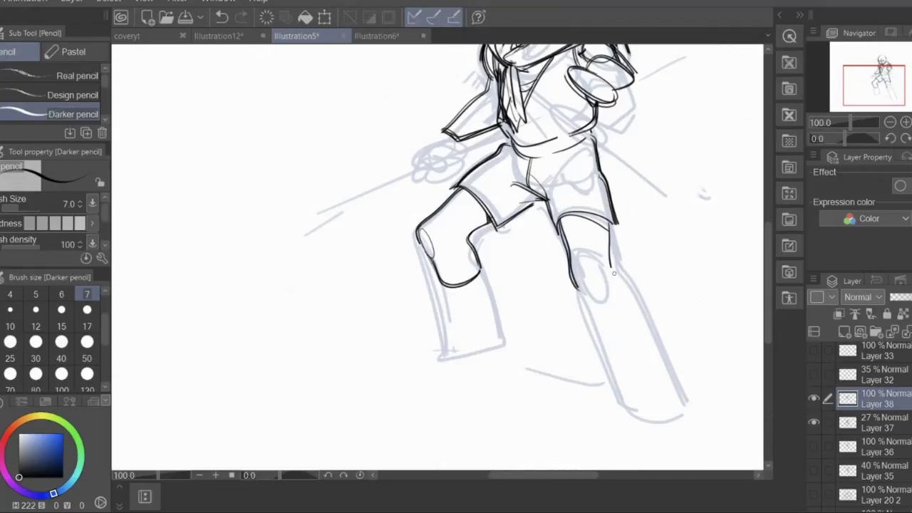
pyautogui.moveTo(610, 222)
pyautogui.mouseDown()
pyautogui.moveTo(614, 272)
pyautogui.moveTo(582, 283)
pyautogui.moveTo(598, 263)
pyautogui.mouseUp()
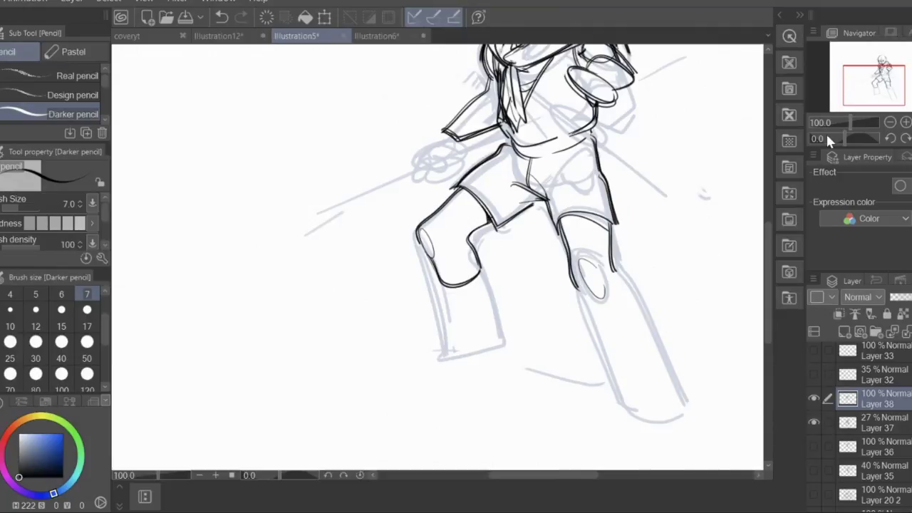
pyautogui.moveTo(557, 220)
pyautogui.mouseDown()
pyautogui.moveTo(578, 210)
pyautogui.moveTo(610, 225)
pyautogui.moveTo(616, 244)
pyautogui.mouseUp()
pyautogui.moveTo(542, 197); pyautogui.dragTo(558, 230)
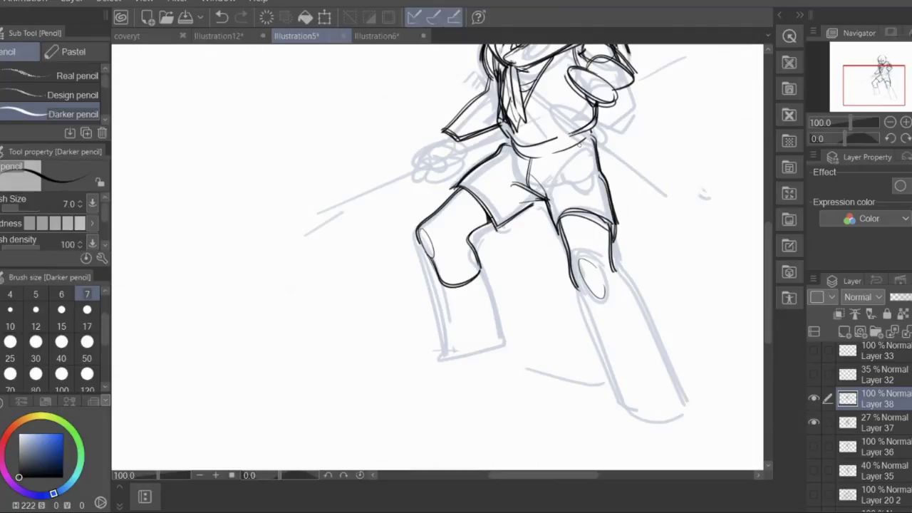
# Add a short curve beside the scarfed figure's hip, and outline the extended leg beside and below the kneecap with a curved lower edge
pyautogui.moveTo(591, 152); pyautogui.dragTo(601, 180)
pyautogui.moveTo(517, 147); pyautogui.dragTo(540, 158)
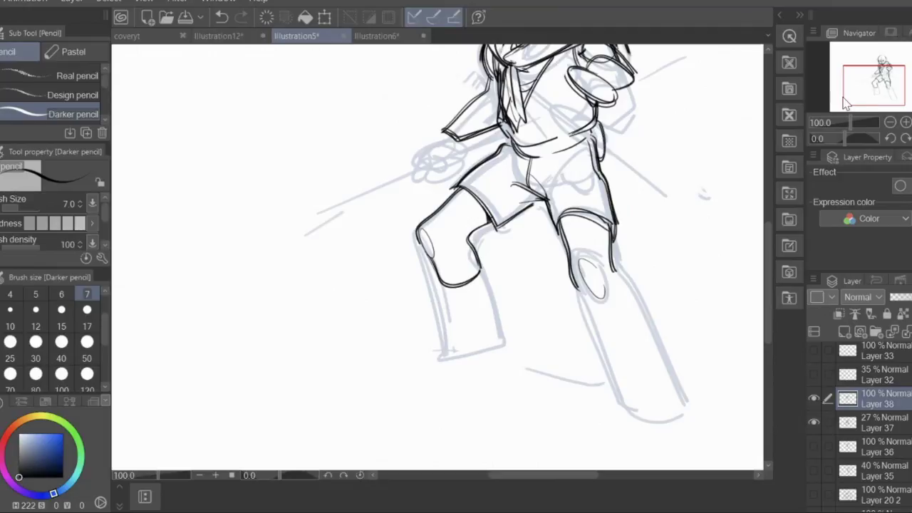
pyautogui.moveTo(865, 80)
pyautogui.mouseDown()
pyautogui.moveTo(864, 69)
pyautogui.moveTo(875, 91)
pyautogui.mouseUp()
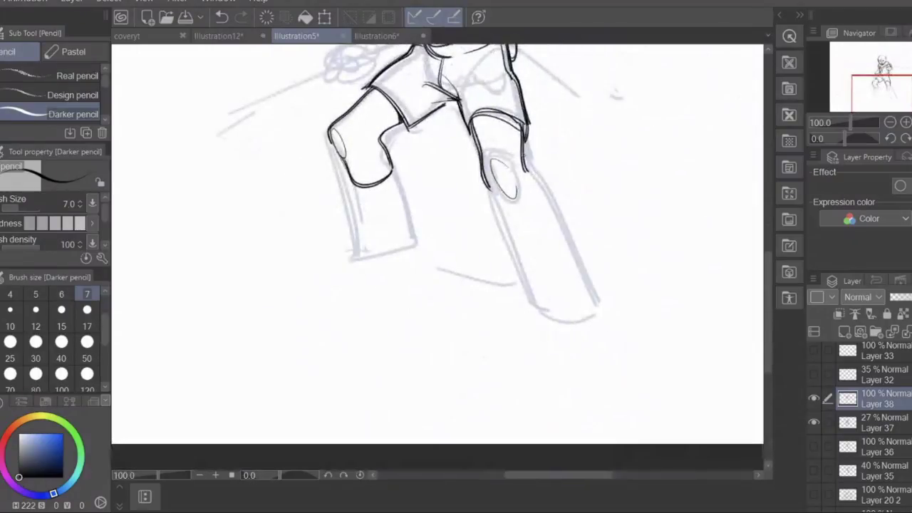
pyautogui.moveTo(524, 155); pyautogui.dragTo(567, 232)
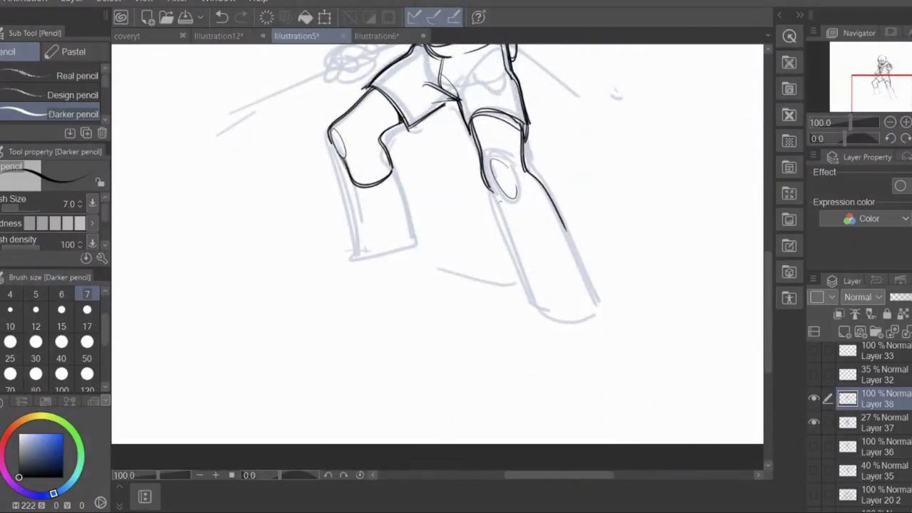
pyautogui.moveTo(493, 192); pyautogui.dragTo(507, 222)
pyautogui.moveTo(510, 225); pyautogui.dragTo(546, 208)
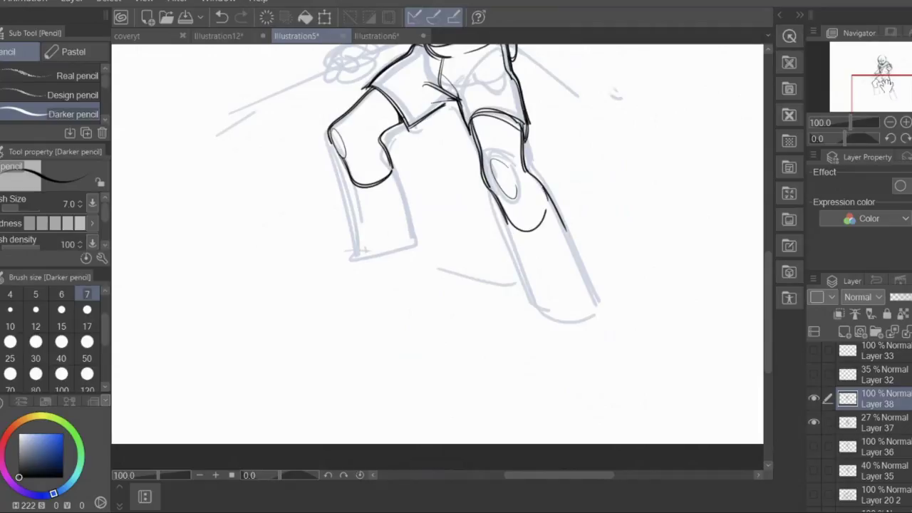
# Add inner curves to the end of the scarfed figure's foreshortened arm, and outline the lowered hand's thumb and fingers over the rough
pyautogui.moveTo(882, 87); pyautogui.dragTo(879, 72)
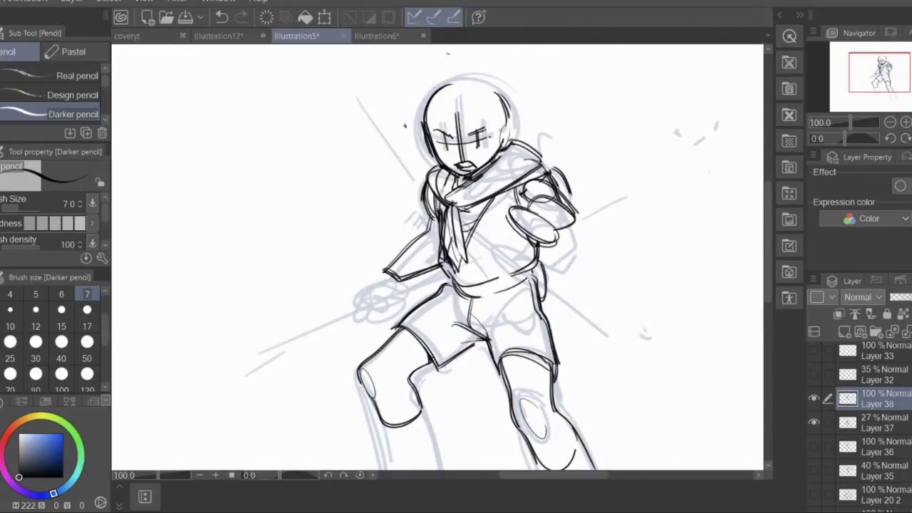
pyautogui.moveTo(517, 204); pyautogui.dragTo(519, 235)
pyautogui.moveTo(520, 204); pyautogui.dragTo(514, 233)
pyautogui.moveTo(508, 202); pyautogui.dragTo(501, 221)
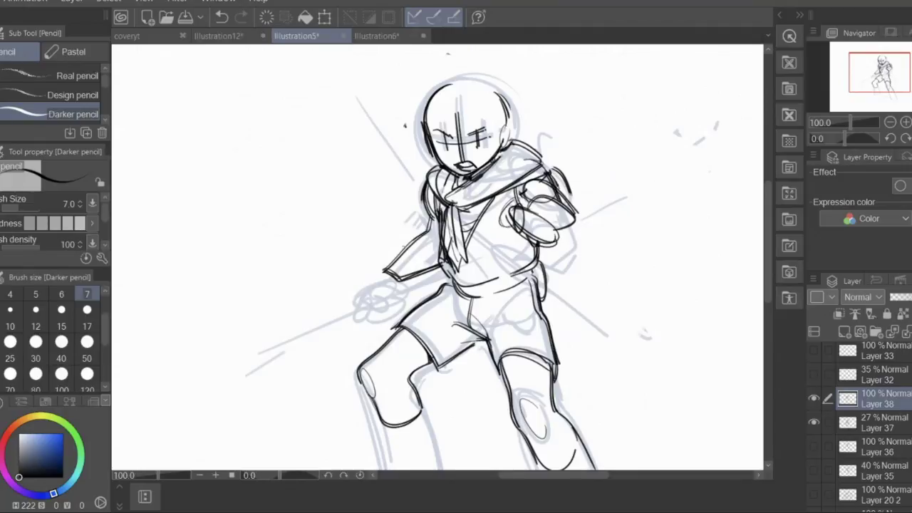
pyautogui.moveTo(412, 240)
pyautogui.mouseDown()
pyautogui.moveTo(363, 286)
pyautogui.moveTo(372, 306)
pyautogui.mouseUp()
pyautogui.moveTo(383, 269)
pyautogui.mouseDown()
pyautogui.moveTo(366, 276)
pyautogui.moveTo(380, 292)
pyautogui.moveTo(365, 316)
pyautogui.mouseUp()
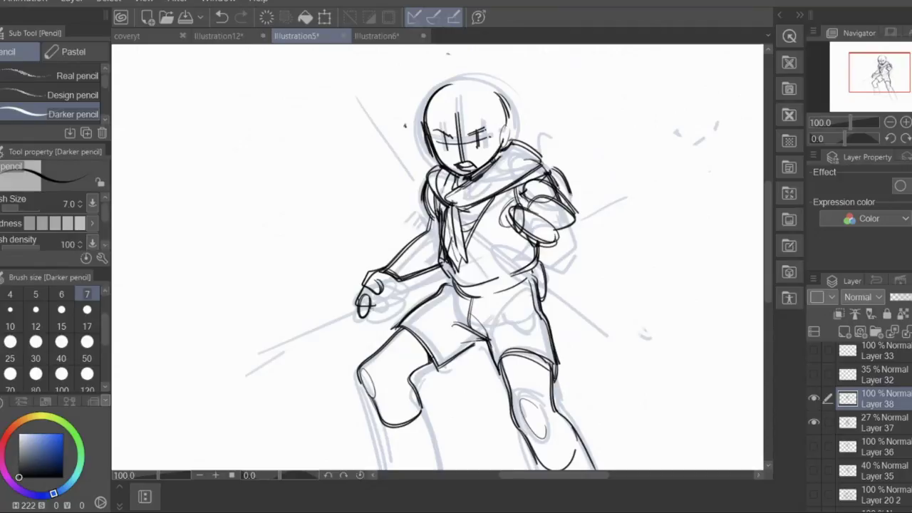
pyautogui.moveTo(401, 279)
pyautogui.mouseDown()
pyautogui.moveTo(398, 308)
pyautogui.moveTo(387, 293)
pyautogui.moveTo(437, 263)
pyautogui.mouseUp()
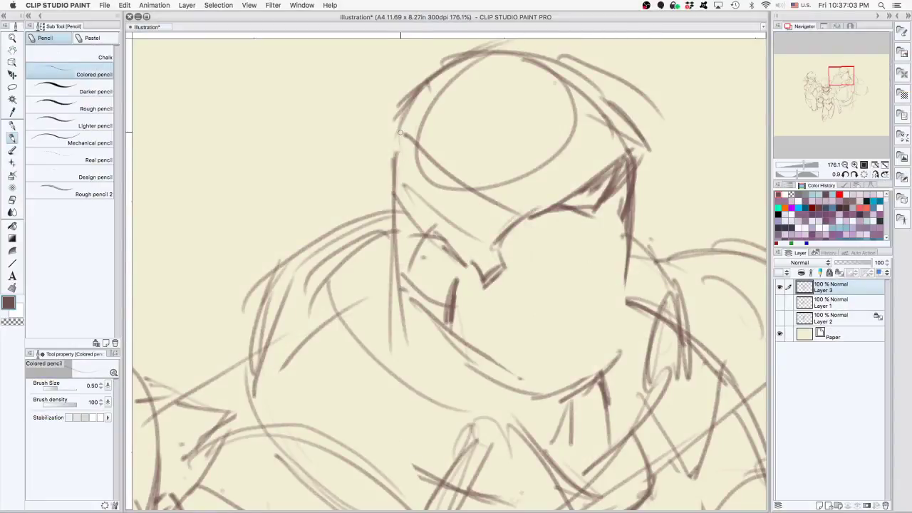
# Darken the back edge of the large figure's head and hatch the shadow behind the neck with the Colored pencil
pyautogui.moveTo(401, 132); pyautogui.dragTo(391, 178)
pyautogui.moveTo(404, 129); pyautogui.dragTo(393, 234)
pyautogui.moveTo(391, 187); pyautogui.dragTo(391, 256)
pyautogui.moveTo(391, 204); pyautogui.dragTo(394, 270)
pyautogui.moveTo(389, 222)
pyautogui.mouseDown()
pyautogui.moveTo(355, 244)
pyautogui.moveTo(332, 296)
pyautogui.mouseUp()
pyautogui.moveTo(349, 254); pyautogui.dragTo(342, 307)
pyautogui.moveTo(378, 232)
pyautogui.mouseDown()
pyautogui.moveTo(350, 266)
pyautogui.moveTo(352, 283)
pyautogui.mouseUp()
pyautogui.moveTo(394, 230); pyautogui.dragTo(356, 289)
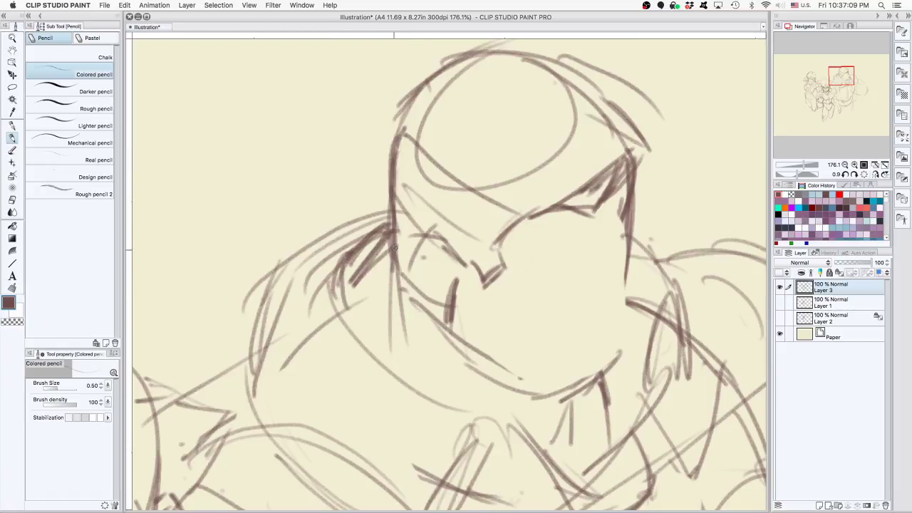
pyautogui.moveTo(396, 247); pyautogui.dragTo(363, 299)
pyautogui.moveTo(391, 276); pyautogui.dragTo(368, 299)
# Sketch the large figure's upper eyelid line and short crease strokes at the brow and bridge of the nose
pyautogui.moveTo(519, 241); pyautogui.dragTo(613, 280)
pyautogui.moveTo(613, 281); pyautogui.dragTo(613, 244)
pyautogui.scroll(3, 612, 244)
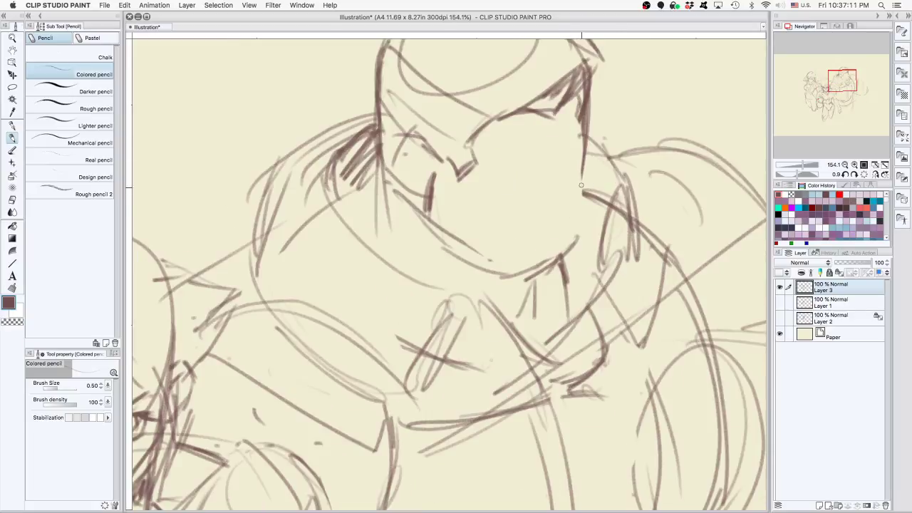
pyautogui.moveTo(554, 188)
pyautogui.mouseDown()
pyautogui.moveTo(568, 153)
pyautogui.moveTo(578, 168)
pyautogui.moveTo(566, 152)
pyautogui.moveTo(583, 184)
pyautogui.mouseUp()
pyautogui.moveTo(567, 151); pyautogui.dragTo(587, 179)
pyautogui.moveTo(587, 116)
pyautogui.mouseDown()
pyautogui.moveTo(588, 135)
pyautogui.moveTo(576, 145)
pyautogui.moveTo(588, 131)
pyautogui.mouseUp()
pyautogui.moveTo(501, 178)
pyautogui.mouseDown()
pyautogui.moveTo(550, 167)
pyautogui.moveTo(541, 168)
pyautogui.mouseUp()
pyautogui.moveTo(585, 142); pyautogui.dragTo(574, 157)
pyautogui.moveTo(562, 225); pyautogui.dragTo(536, 237)
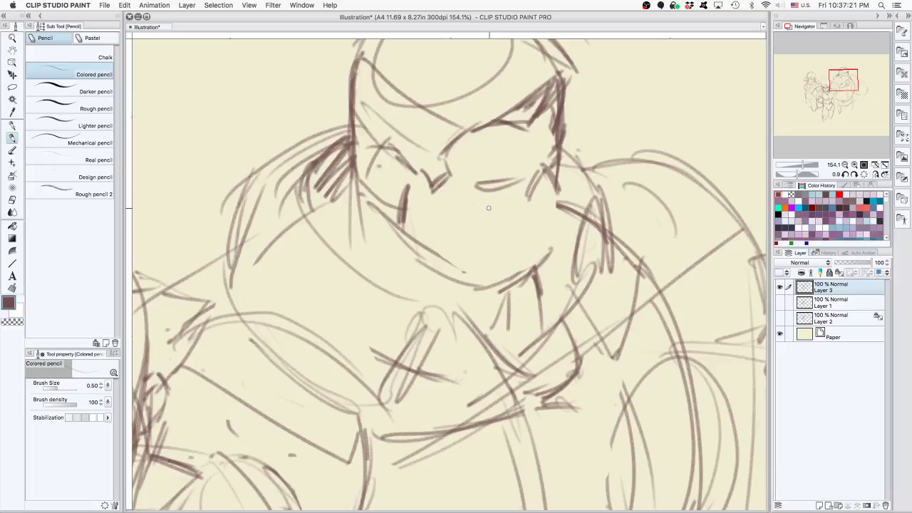
pyautogui.moveTo(493, 212)
pyautogui.mouseDown()
pyautogui.moveTo(483, 213)
pyautogui.moveTo(504, 202)
pyautogui.mouseUp()
pyautogui.press('super+z')
pyautogui.moveTo(503, 189); pyautogui.dragTo(498, 203)
pyautogui.moveTo(552, 163)
pyautogui.mouseDown()
pyautogui.moveTo(554, 176)
pyautogui.moveTo(553, 165)
pyautogui.mouseUp()
pyautogui.press('super+z')
pyautogui.press('super+z')
pyautogui.press('super+z')
# Draw the large figure's eye with iris and lower lid, short nose and mouth marks, and a vertical crease above the brow
pyautogui.moveTo(498, 190); pyautogui.dragTo(548, 178)
pyautogui.moveTo(554, 166); pyautogui.dragTo(549, 176)
pyautogui.moveTo(529, 238)
pyautogui.mouseDown()
pyautogui.moveTo(553, 224)
pyautogui.moveTo(555, 243)
pyautogui.mouseUp()
pyautogui.press('super+z')
pyautogui.moveTo(534, 217)
pyautogui.mouseDown()
pyautogui.moveTo(553, 222)
pyautogui.moveTo(549, 208)
pyautogui.mouseUp()
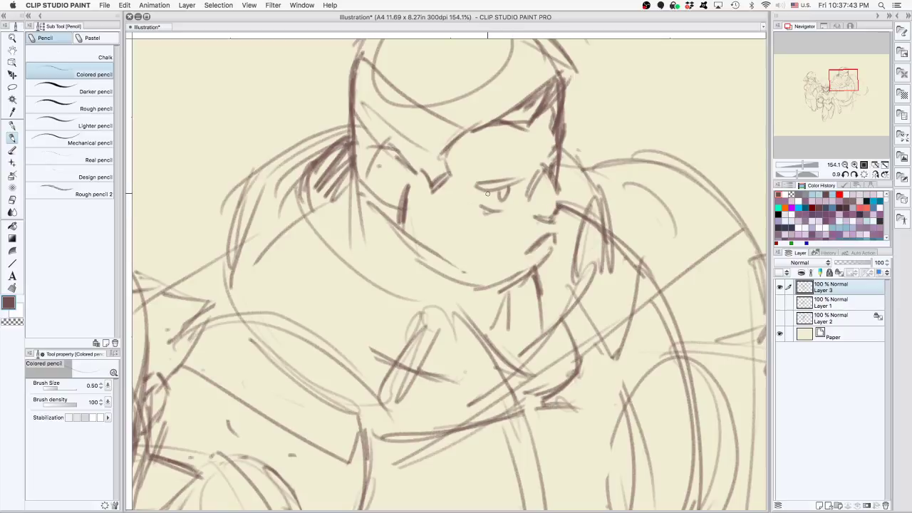
pyautogui.moveTo(487, 193)
pyautogui.mouseDown()
pyautogui.moveTo(502, 202)
pyautogui.moveTo(481, 190)
pyautogui.moveTo(517, 186)
pyautogui.moveTo(470, 218)
pyautogui.moveTo(488, 207)
pyautogui.mouseUp()
pyautogui.moveTo(533, 143)
pyautogui.mouseDown()
pyautogui.moveTo(539, 173)
pyautogui.moveTo(547, 165)
pyautogui.moveTo(557, 188)
pyautogui.moveTo(557, 215)
pyautogui.mouseUp()
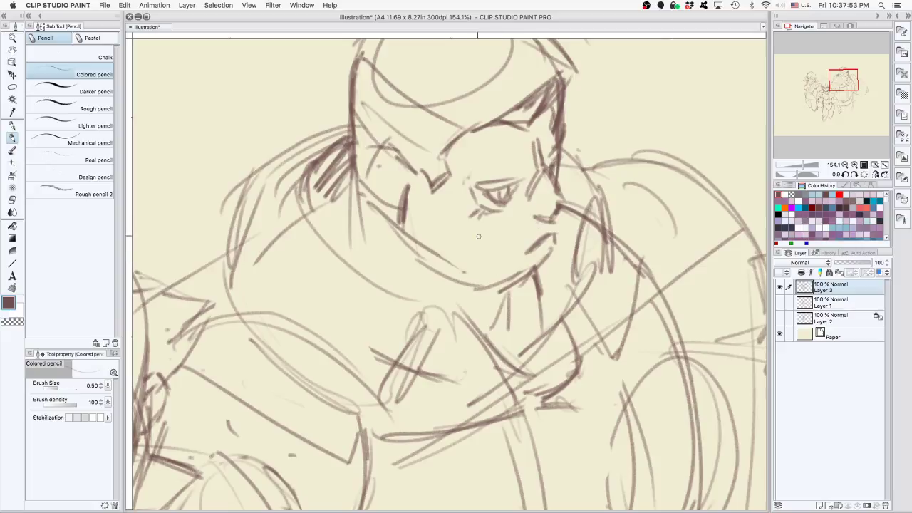
# Sketch the angular cheek edge of the large figure's beard and outline the chin and jaw below it
pyautogui.moveTo(427, 210)
pyautogui.mouseDown()
pyautogui.moveTo(444, 245)
pyautogui.moveTo(455, 247)
pyautogui.moveTo(439, 222)
pyautogui.moveTo(466, 243)
pyautogui.moveTo(483, 292)
pyautogui.mouseUp()
pyautogui.moveTo(475, 254); pyautogui.dragTo(482, 270)
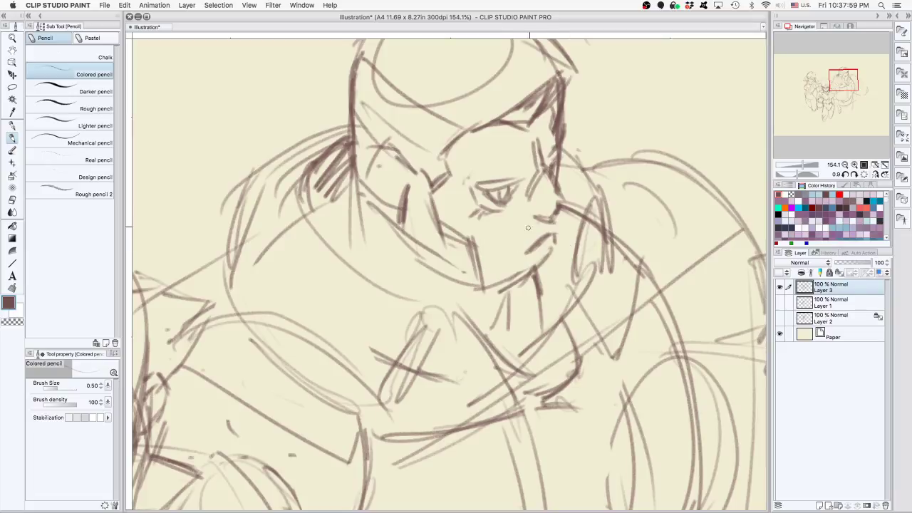
pyautogui.moveTo(553, 214)
pyautogui.mouseDown()
pyautogui.moveTo(548, 251)
pyautogui.moveTo(560, 249)
pyautogui.moveTo(566, 265)
pyautogui.moveTo(556, 245)
pyautogui.moveTo(560, 269)
pyautogui.mouseUp()
pyautogui.moveTo(490, 293)
pyautogui.mouseDown()
pyautogui.moveTo(550, 268)
pyautogui.moveTo(503, 300)
pyautogui.mouseUp()
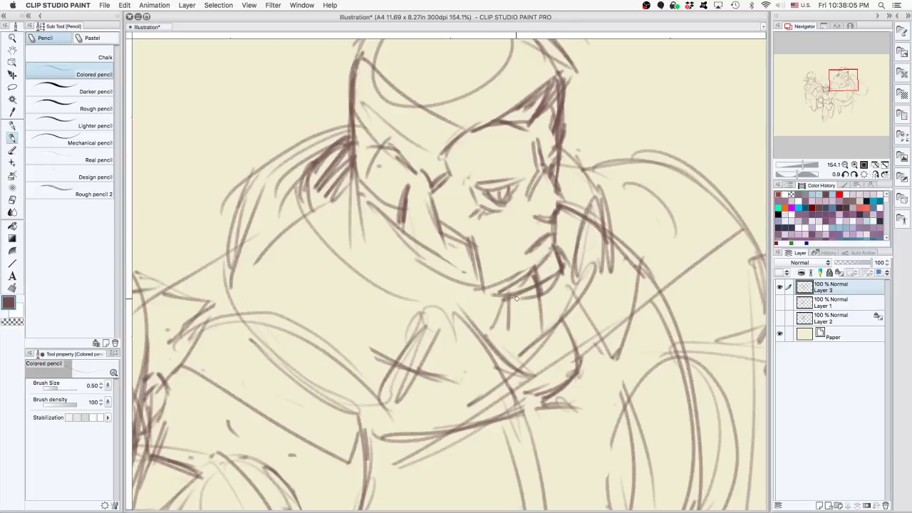
pyautogui.moveTo(403, 210)
pyautogui.mouseDown()
pyautogui.moveTo(411, 248)
pyautogui.moveTo(435, 279)
pyautogui.moveTo(508, 305)
pyautogui.mouseUp()
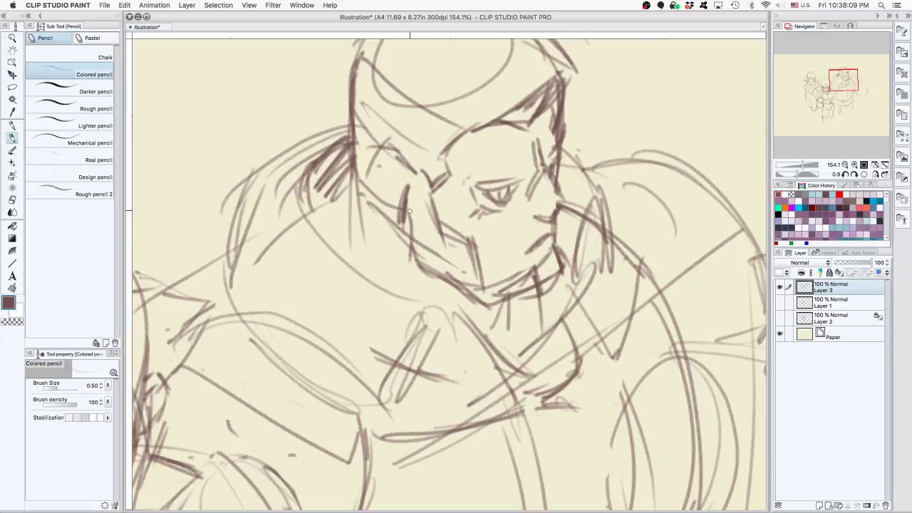
# Thicken the large figure's sideburn and jawline beard, and hatch the beard along the chin
pyautogui.moveTo(410, 211); pyautogui.dragTo(413, 225)
pyautogui.moveTo(420, 170); pyautogui.dragTo(420, 262)
pyautogui.moveTo(425, 171); pyautogui.dragTo(419, 258)
pyautogui.moveTo(425, 229)
pyautogui.mouseDown()
pyautogui.moveTo(428, 272)
pyautogui.moveTo(440, 262)
pyautogui.mouseUp()
pyautogui.moveTo(427, 234)
pyautogui.mouseDown()
pyautogui.moveTo(438, 254)
pyautogui.moveTo(470, 250)
pyautogui.mouseUp()
pyautogui.moveTo(612, 277); pyautogui.dragTo(559, 158)
pyautogui.moveTo(456, 248)
pyautogui.mouseDown()
pyautogui.moveTo(444, 267)
pyautogui.moveTo(453, 282)
pyautogui.mouseUp()
pyautogui.moveTo(503, 213)
pyautogui.mouseDown()
pyautogui.moveTo(498, 262)
pyautogui.moveTo(507, 251)
pyautogui.mouseUp()
pyautogui.moveTo(513, 185)
pyautogui.mouseDown()
pyautogui.moveTo(503, 222)
pyautogui.moveTo(495, 198)
pyautogui.mouseUp()
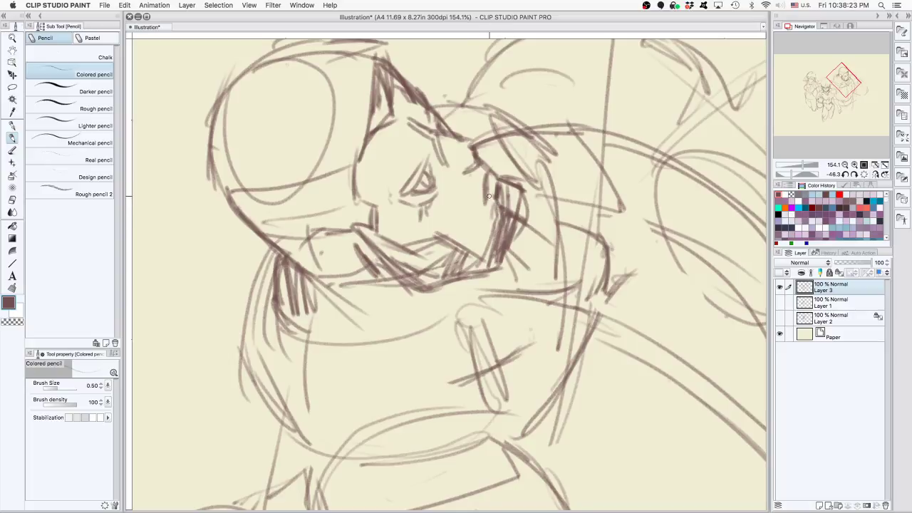
pyautogui.press('c')
pyautogui.moveTo(486, 193)
pyautogui.mouseDown()
pyautogui.moveTo(485, 166)
pyautogui.moveTo(475, 196)
pyautogui.mouseUp()
pyautogui.press('c')
pyautogui.press('super+z')
pyautogui.moveTo(571, 170)
pyautogui.mouseDown()
pyautogui.moveTo(591, 192)
pyautogui.moveTo(606, 241)
pyautogui.mouseUp()
pyautogui.moveTo(508, 196); pyautogui.dragTo(507, 228)
pyautogui.press('super+z')
pyautogui.press('super+z')
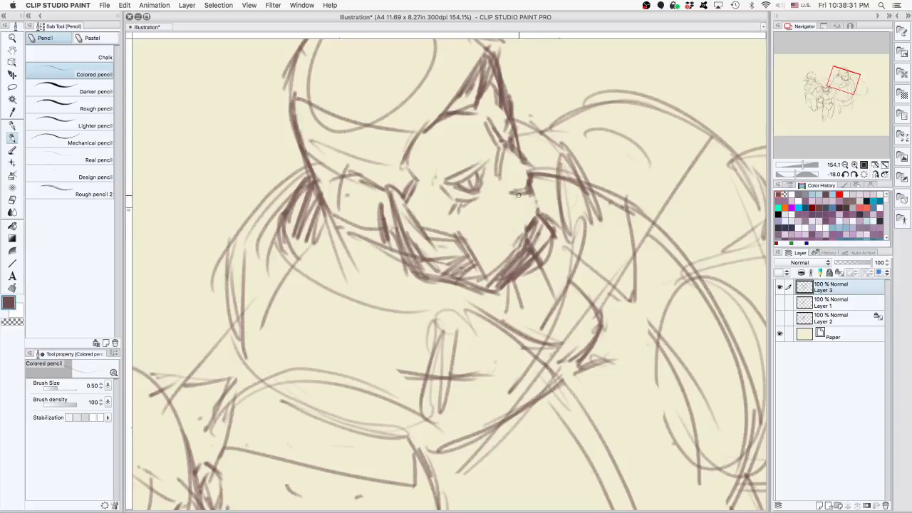
# Hatch a dark moustache under the large figure's nose, undoing the last strokes
pyautogui.moveTo(518, 194); pyautogui.dragTo(507, 226)
pyautogui.moveTo(515, 194)
pyautogui.mouseDown()
pyautogui.moveTo(507, 225)
pyautogui.moveTo(530, 191)
pyautogui.moveTo(507, 226)
pyautogui.moveTo(516, 220)
pyautogui.mouseUp()
pyautogui.moveTo(536, 186)
pyautogui.mouseDown()
pyautogui.moveTo(600, 300)
pyautogui.moveTo(548, 294)
pyautogui.moveTo(561, 295)
pyautogui.moveTo(554, 314)
pyautogui.moveTo(568, 285)
pyautogui.moveTo(529, 179)
pyautogui.mouseUp()
pyautogui.press('super+z')
pyautogui.press('super+z')
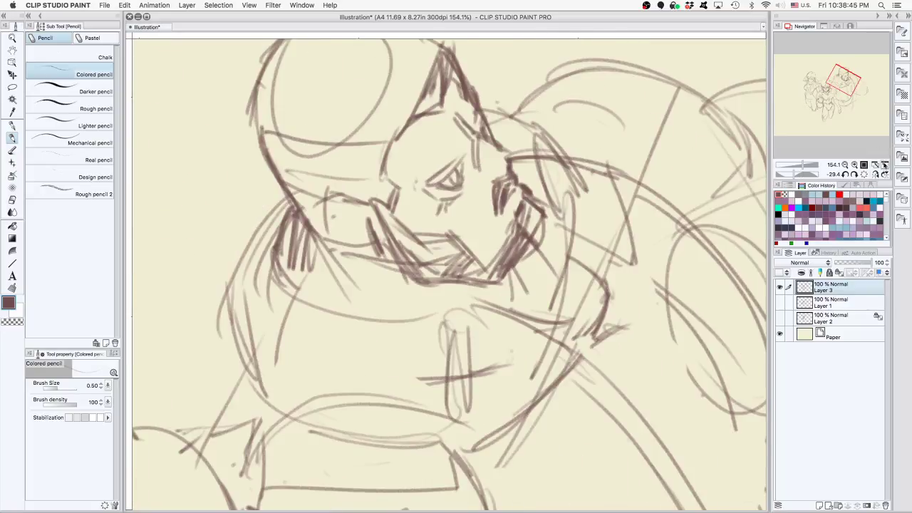
# In a mirrored view, darken the large figure's upper eyelid, the lower nose contour and the beard's upper cheek edge
pyautogui.click(875, 174)
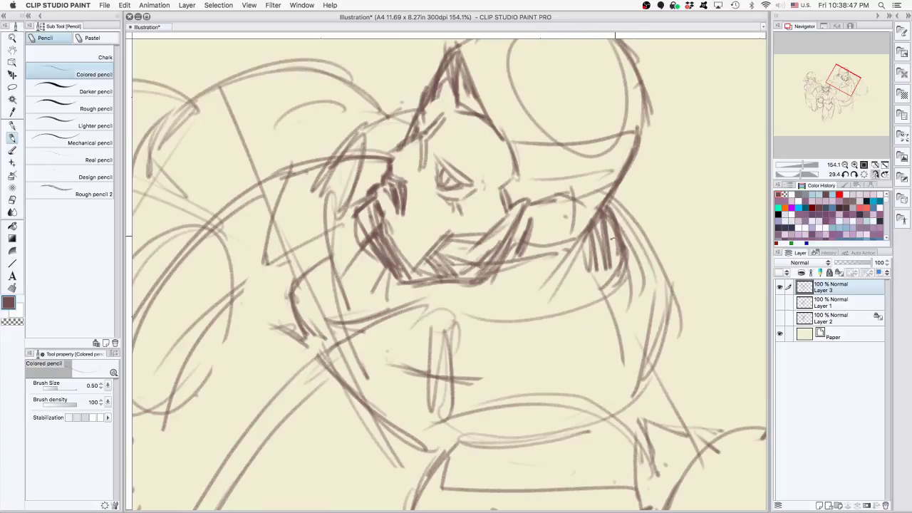
pyautogui.moveTo(613, 238); pyautogui.dragTo(585, 175)
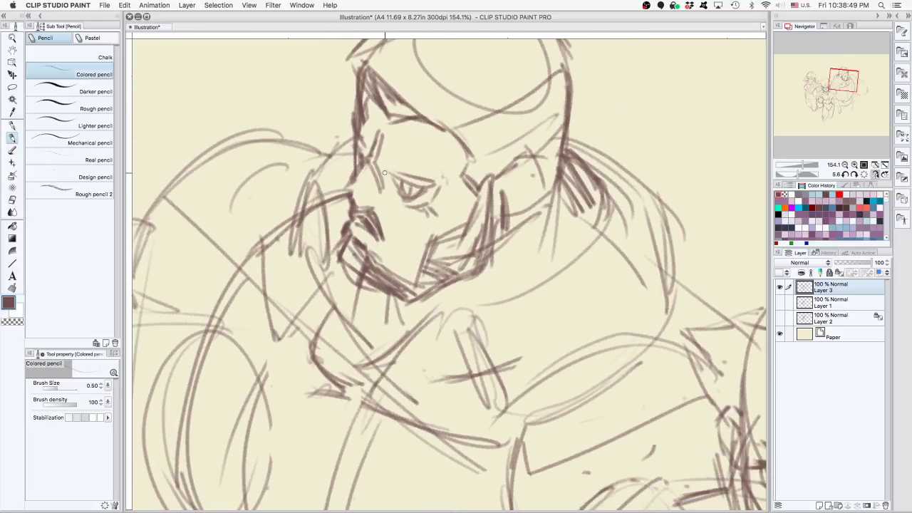
pyautogui.moveTo(385, 175)
pyautogui.mouseDown()
pyautogui.moveTo(435, 182)
pyautogui.moveTo(436, 199)
pyautogui.moveTo(445, 186)
pyautogui.mouseUp()
pyautogui.moveTo(347, 189)
pyautogui.mouseDown()
pyautogui.moveTo(356, 209)
pyautogui.moveTo(350, 176)
pyautogui.mouseUp()
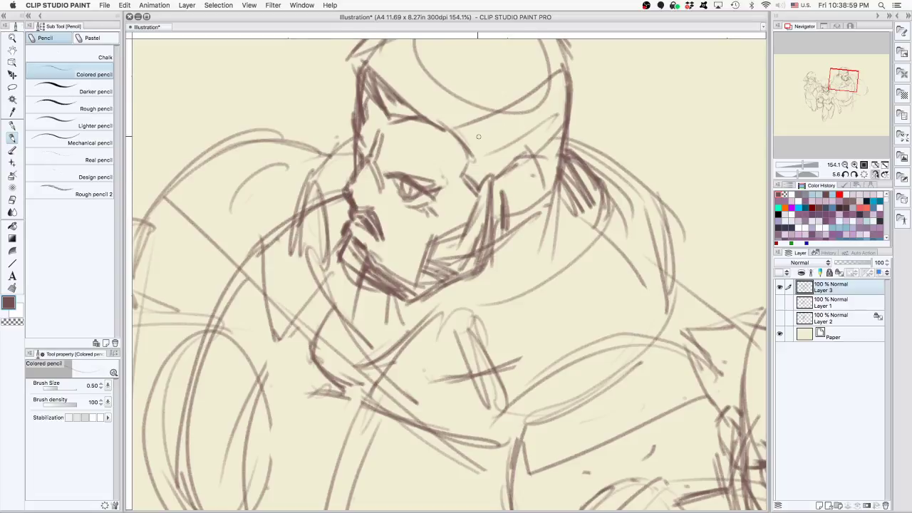
pyautogui.moveTo(403, 152)
pyautogui.mouseDown()
pyautogui.moveTo(443, 154)
pyautogui.moveTo(447, 134)
pyautogui.moveTo(442, 144)
pyautogui.mouseUp()
pyautogui.press('super+z')
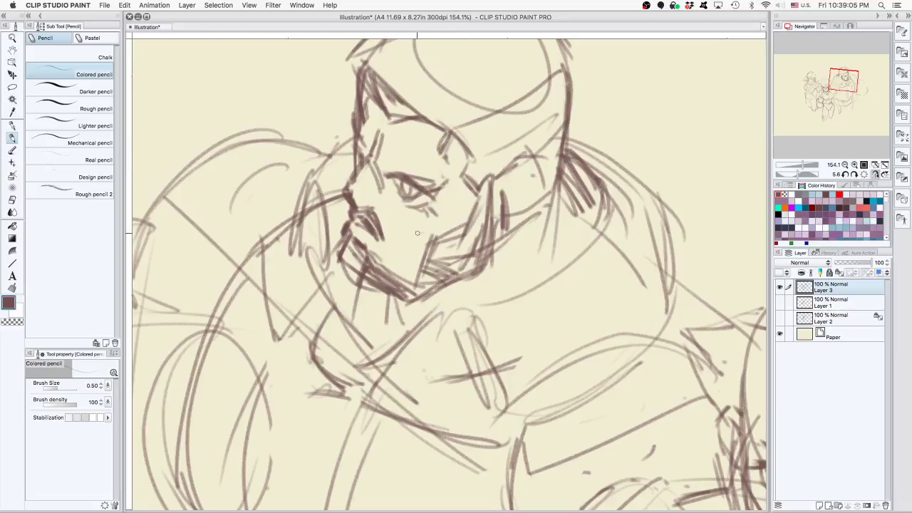
pyautogui.press('super+z')
pyautogui.moveTo(436, 233)
pyautogui.mouseDown()
pyautogui.moveTo(470, 219)
pyautogui.moveTo(447, 240)
pyautogui.mouseUp()
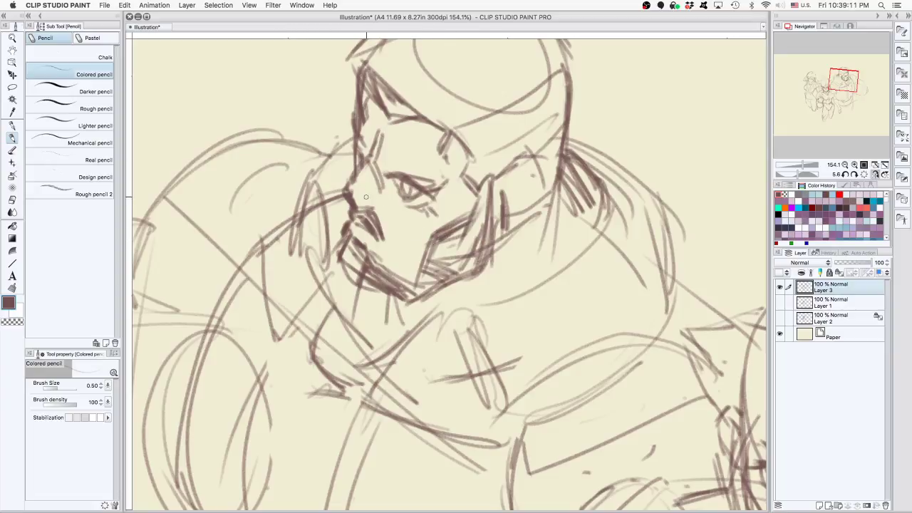
# Erase part of the large figure's forehead profile, redraw it with a protruding brow ridge, and add a short eyebrow mark
pyautogui.press('c')
pyautogui.moveTo(352, 191)
pyautogui.mouseDown()
pyautogui.moveTo(353, 200)
pyautogui.moveTo(354, 183)
pyautogui.mouseUp()
pyautogui.press('c')
pyautogui.press('e')
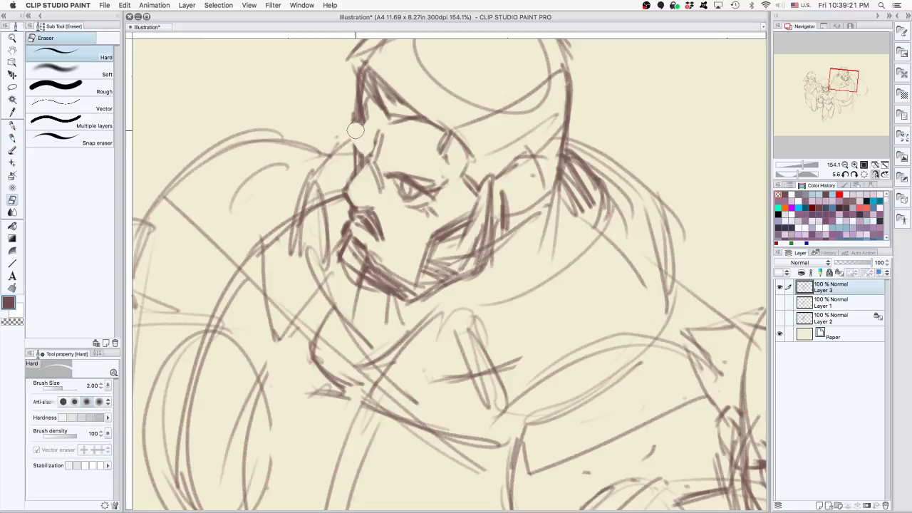
pyautogui.moveTo(355, 131)
pyautogui.mouseDown()
pyautogui.moveTo(349, 121)
pyautogui.moveTo(361, 113)
pyautogui.moveTo(355, 120)
pyautogui.moveTo(372, 124)
pyautogui.moveTo(361, 90)
pyautogui.mouseUp()
pyautogui.press('p')
pyautogui.moveTo(446, 146); pyautogui.dragTo(413, 146)
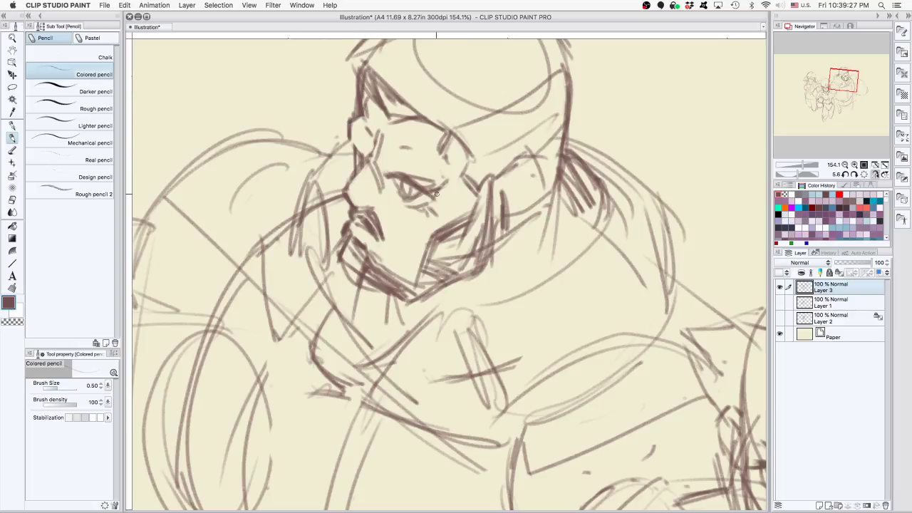
# Erase the moustache hatching and clean up the area around the large figure's mouth with the Hard eraser
pyautogui.press('e')
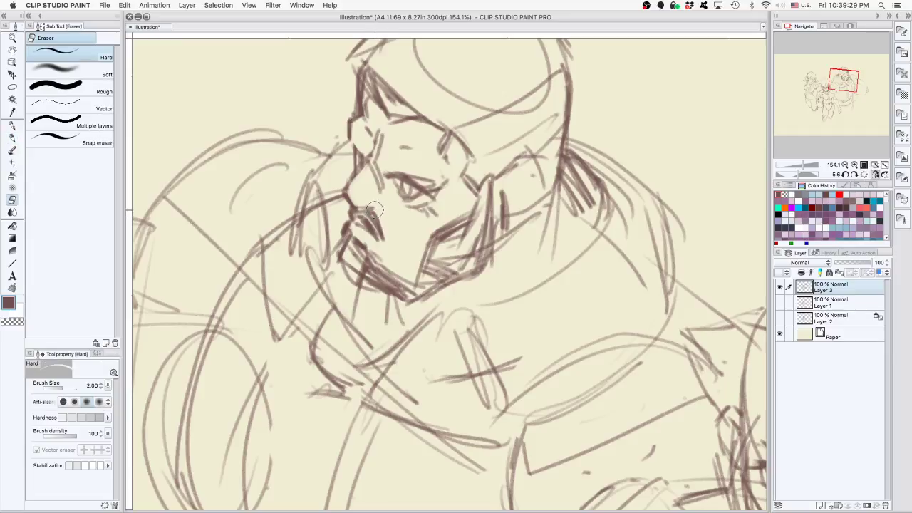
pyautogui.moveTo(383, 230)
pyautogui.mouseDown()
pyautogui.moveTo(379, 238)
pyautogui.moveTo(368, 229)
pyautogui.moveTo(379, 230)
pyautogui.mouseUp()
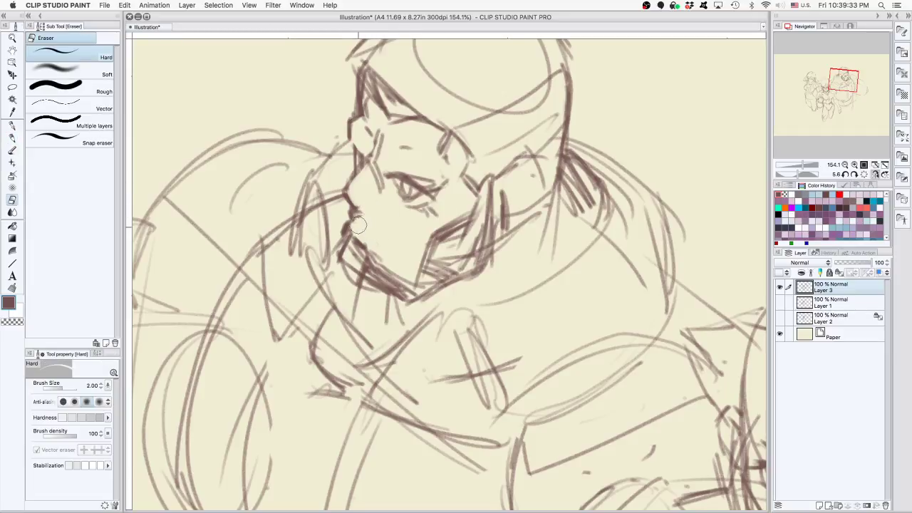
pyautogui.press('p')
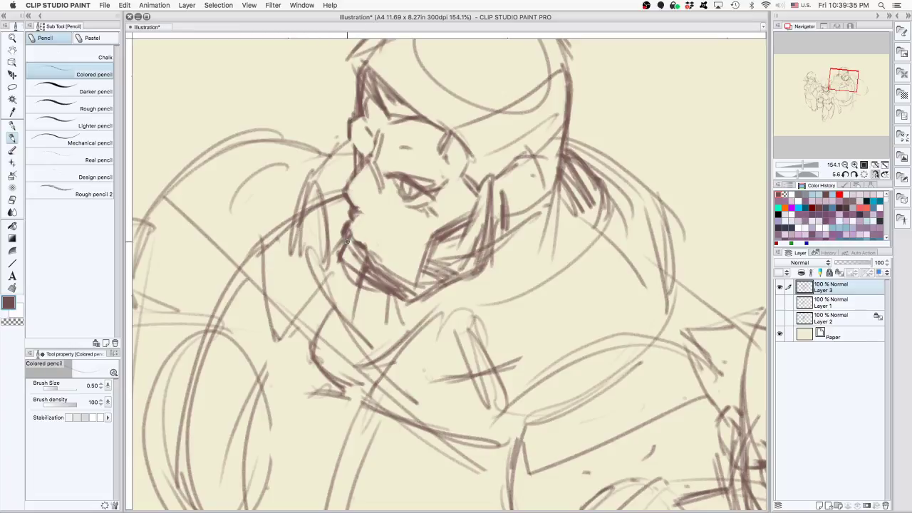
pyautogui.press('e')
pyautogui.moveTo(351, 215)
pyautogui.mouseDown()
pyautogui.moveTo(347, 224)
pyautogui.moveTo(375, 232)
pyautogui.moveTo(370, 244)
pyautogui.moveTo(385, 267)
pyautogui.moveTo(376, 248)
pyautogui.mouseUp()
pyautogui.moveTo(543, 202); pyautogui.dragTo(459, 186)
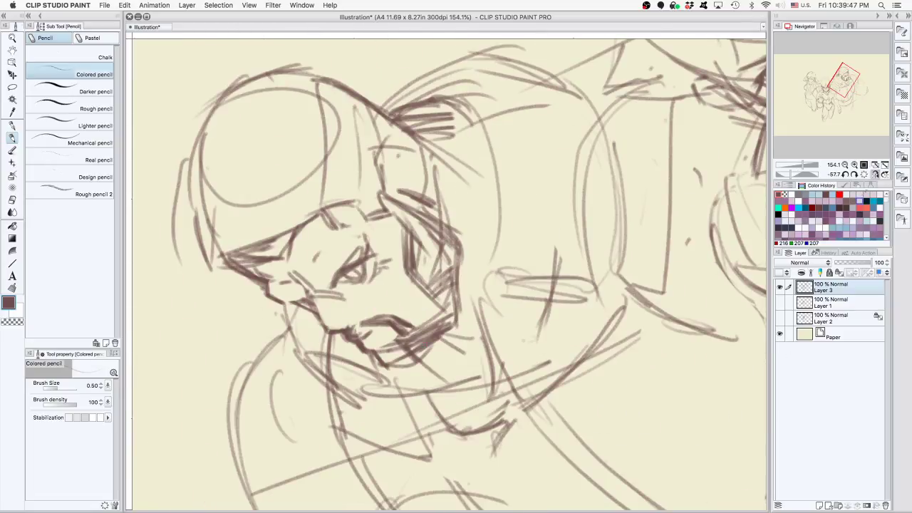
# Restore the unmirrored view and trim the lines around the large figure's upper eyelid and brow with transparent colour
pyautogui.click(875, 174)
pyautogui.moveTo(642, 332); pyautogui.dragTo(548, 214)
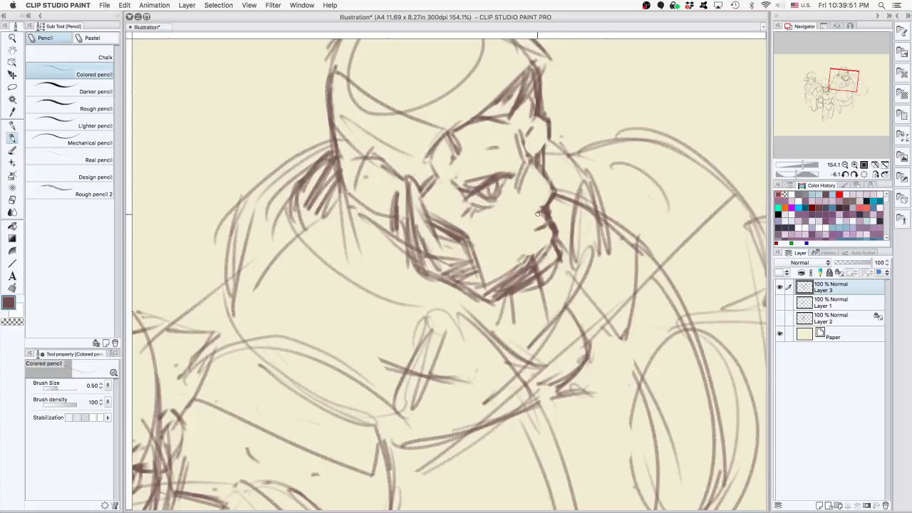
pyautogui.press('c')
pyautogui.moveTo(476, 182); pyautogui.dragTo(504, 173)
pyautogui.moveTo(535, 135); pyautogui.dragTo(502, 143)
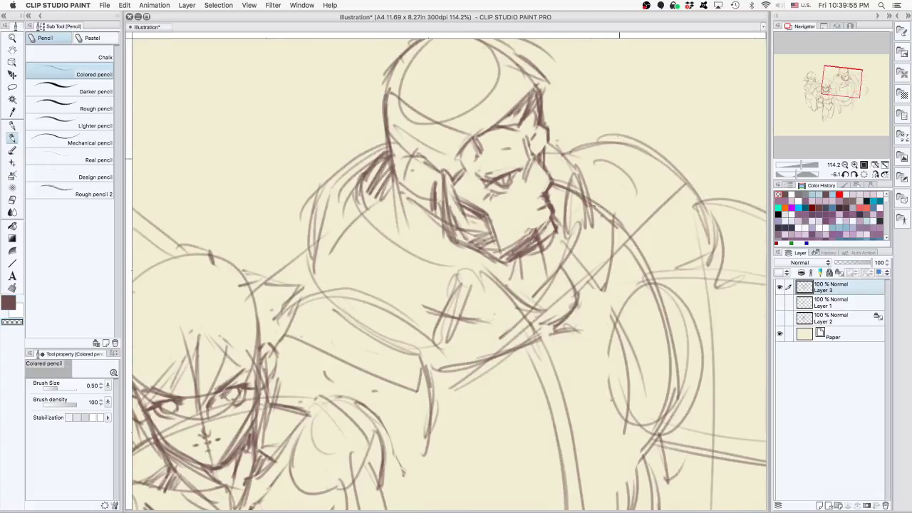
pyautogui.moveTo(591, 157); pyautogui.dragTo(670, 356)
pyautogui.moveTo(641, 310); pyautogui.dragTo(541, 101)
pyautogui.moveTo(519, 168); pyautogui.dragTo(609, 167)
pyautogui.press('c')
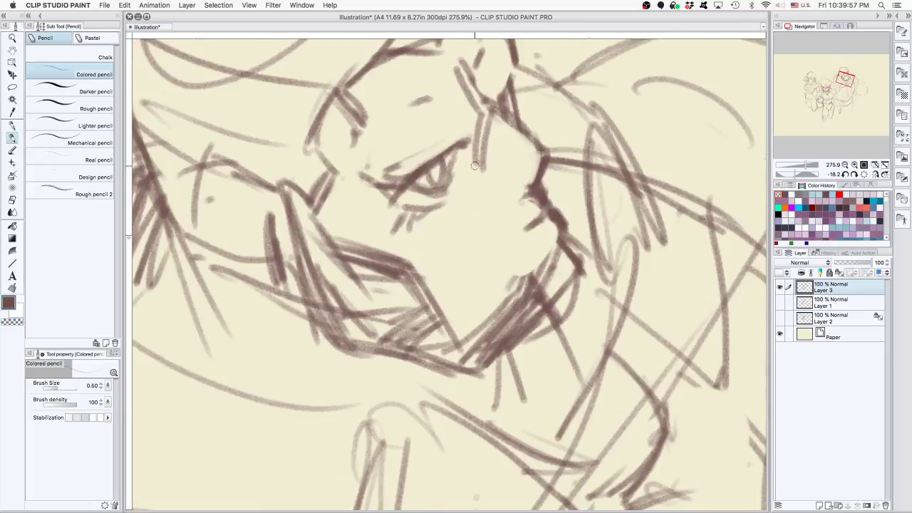
# Reshape the large figure's eye with a heavier upper lid, and refine the brow contour and tip of the nose
pyautogui.moveTo(455, 153)
pyautogui.mouseDown()
pyautogui.moveTo(414, 190)
pyautogui.moveTo(437, 188)
pyautogui.moveTo(443, 173)
pyautogui.moveTo(429, 181)
pyautogui.moveTo(443, 161)
pyautogui.mouseUp()
pyautogui.press('super+z')
pyautogui.press('c')
pyautogui.press('c')
pyautogui.moveTo(408, 186)
pyautogui.mouseDown()
pyautogui.moveTo(435, 181)
pyautogui.moveTo(453, 138)
pyautogui.mouseUp()
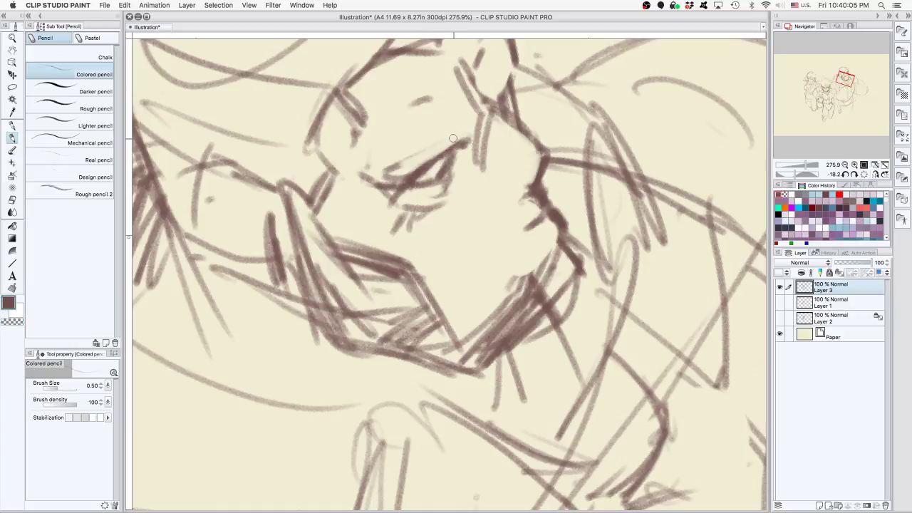
pyautogui.moveTo(510, 107)
pyautogui.mouseDown()
pyautogui.moveTo(491, 113)
pyautogui.moveTo(513, 79)
pyautogui.mouseUp()
pyautogui.moveTo(538, 161); pyautogui.dragTo(542, 158)
pyautogui.moveTo(467, 165); pyautogui.dragTo(455, 172)
pyautogui.moveTo(523, 235)
pyautogui.mouseDown()
pyautogui.moveTo(506, 280)
pyautogui.moveTo(505, 270)
pyautogui.moveTo(530, 284)
pyautogui.moveTo(568, 238)
pyautogui.moveTo(558, 242)
pyautogui.moveTo(573, 240)
pyautogui.moveTo(552, 206)
pyautogui.moveTo(621, 263)
pyautogui.mouseUp()
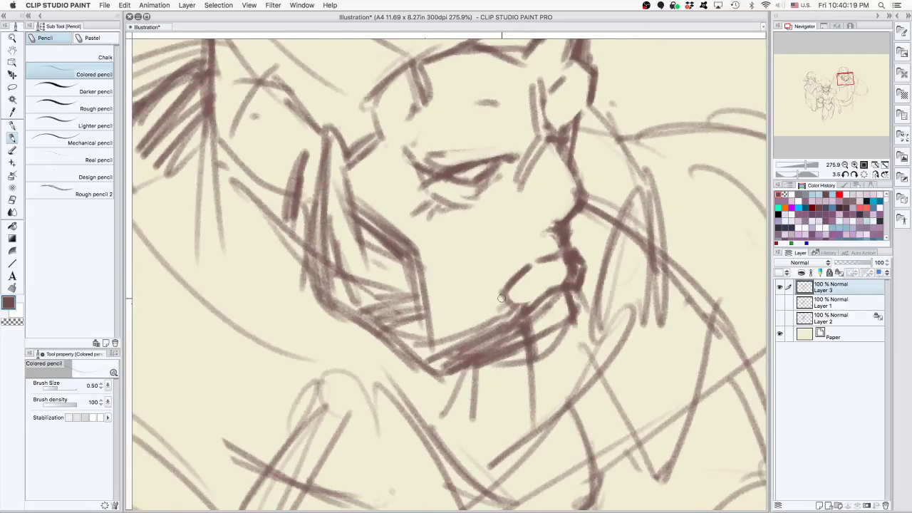
# Outline the moustache around the large figure's mouth, square off the chin, and darken the beard along the jaw with the Colored pencil
pyautogui.moveTo(511, 316)
pyautogui.mouseDown()
pyautogui.moveTo(501, 295)
pyautogui.moveTo(524, 320)
pyautogui.moveTo(497, 330)
pyautogui.moveTo(497, 293)
pyautogui.moveTo(540, 246)
pyautogui.moveTo(501, 287)
pyautogui.moveTo(529, 246)
pyautogui.moveTo(567, 233)
pyautogui.mouseUp()
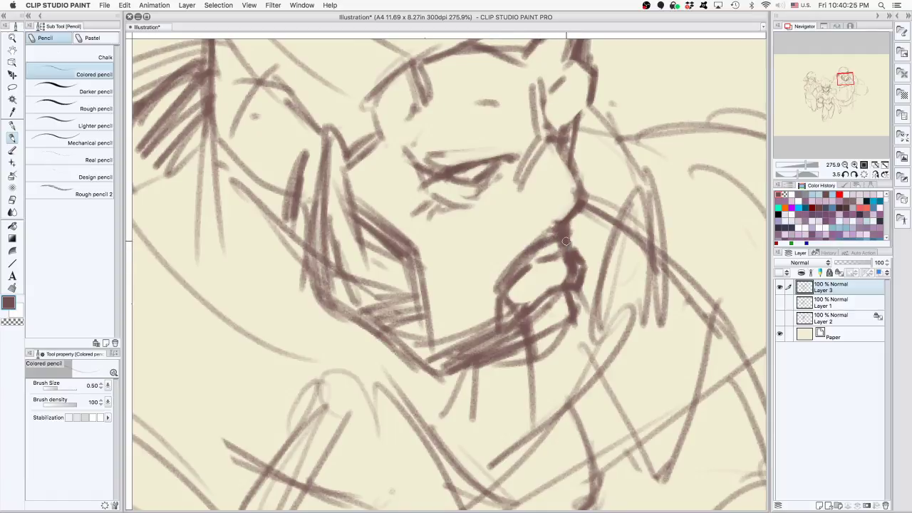
pyautogui.moveTo(574, 287)
pyautogui.mouseDown()
pyautogui.moveTo(586, 322)
pyautogui.moveTo(576, 296)
pyautogui.moveTo(577, 323)
pyautogui.moveTo(553, 359)
pyautogui.moveTo(580, 329)
pyautogui.moveTo(470, 377)
pyautogui.moveTo(546, 365)
pyautogui.moveTo(448, 371)
pyautogui.moveTo(527, 358)
pyautogui.mouseUp()
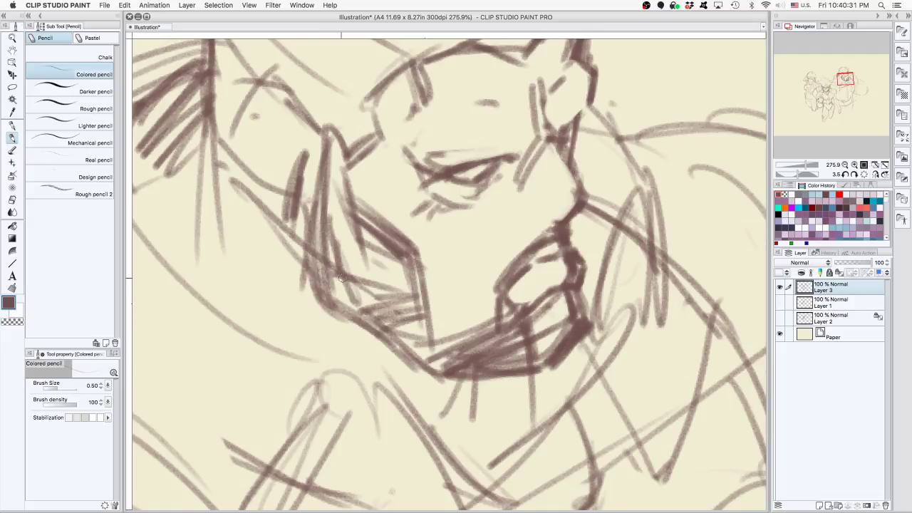
pyautogui.moveTo(322, 276); pyautogui.dragTo(379, 325)
pyautogui.scroll(-3, 400, 273)
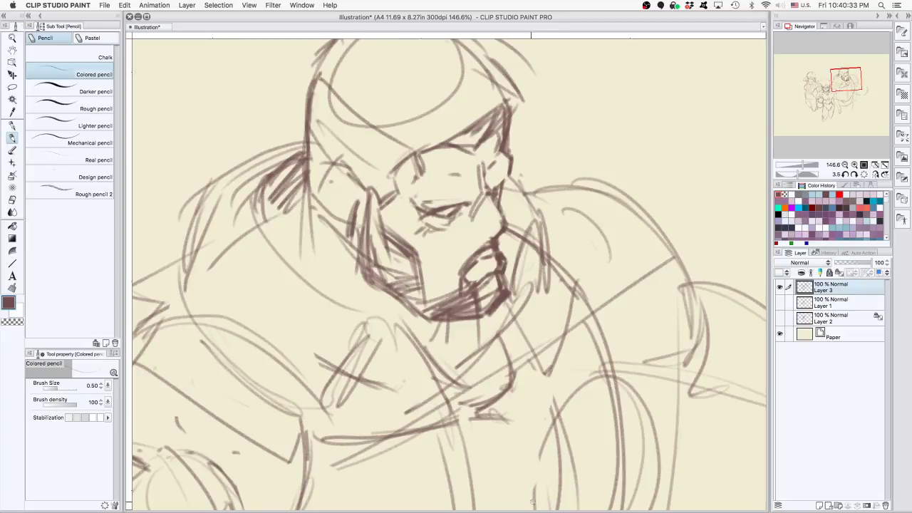
# Strengthen the large figure's lowered brow line from the upper eyelid to the bridge of the nose
pyautogui.moveTo(577, 267); pyautogui.dragTo(552, 198)
pyautogui.scroll(2, 408, 207)
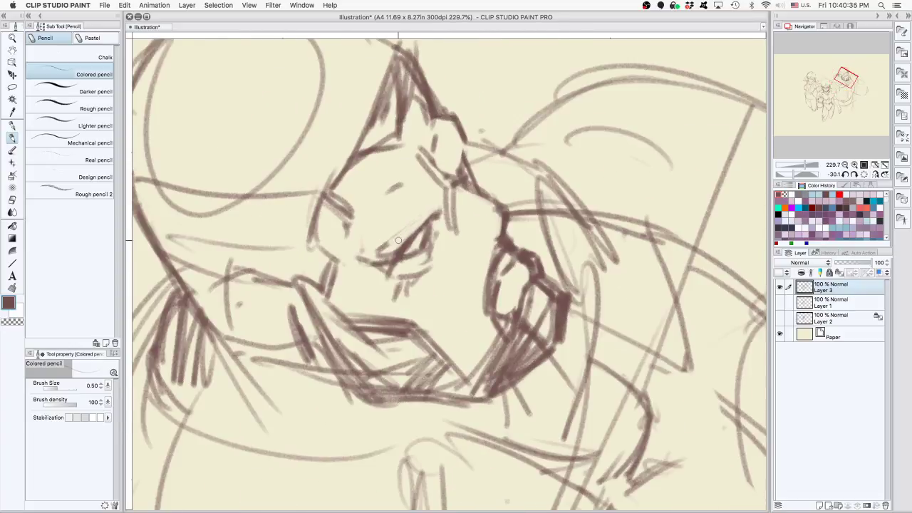
pyautogui.moveTo(391, 250)
pyautogui.mouseDown()
pyautogui.moveTo(428, 212)
pyautogui.moveTo(421, 217)
pyautogui.moveTo(451, 203)
pyautogui.moveTo(426, 217)
pyautogui.moveTo(442, 208)
pyautogui.moveTo(440, 186)
pyautogui.mouseUp()
pyautogui.moveTo(645, 131); pyautogui.dragTo(577, 286)
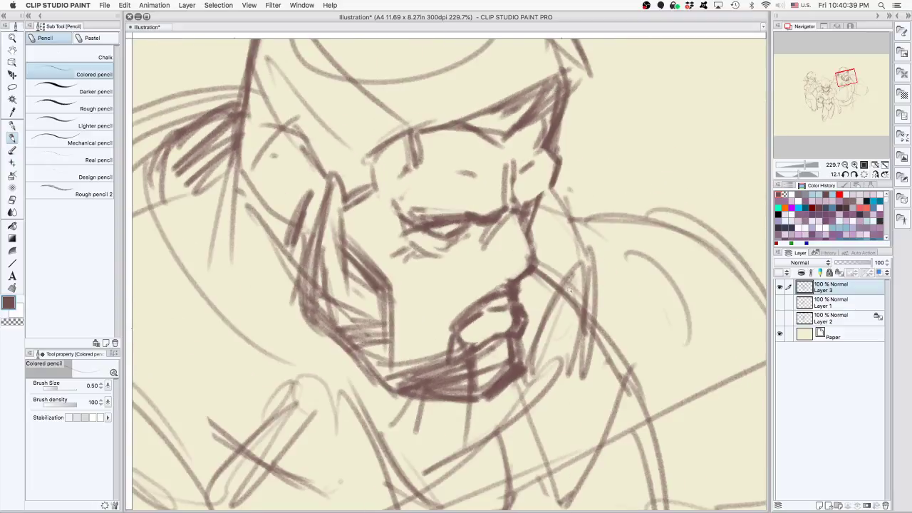
pyautogui.scroll(-2, 575, 285)
pyautogui.moveTo(581, 214)
pyautogui.mouseDown()
pyautogui.moveTo(610, 213)
pyautogui.moveTo(519, 246)
pyautogui.mouseUp()
pyautogui.moveTo(552, 219); pyautogui.dragTo(532, 233)
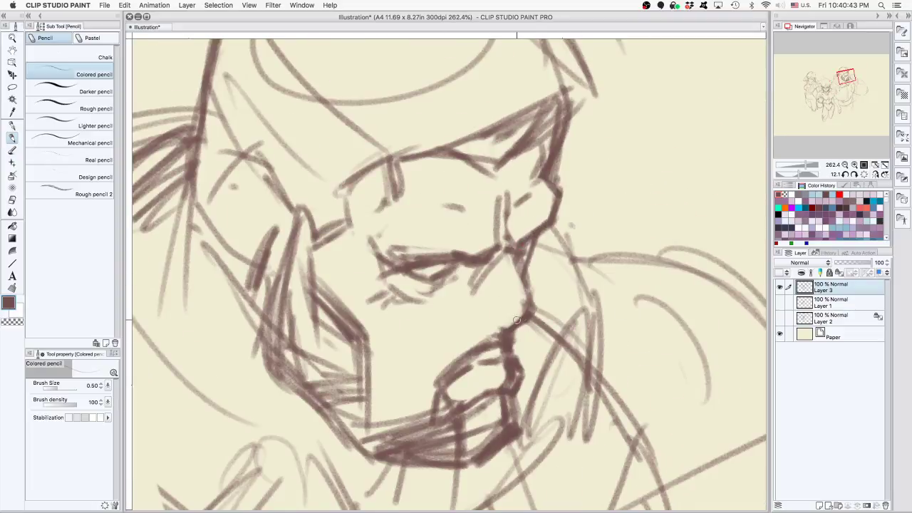
# Erase the large figure's nose bridge with the Hard eraser and redraw it with a fuller outward curve
pyautogui.press('e')
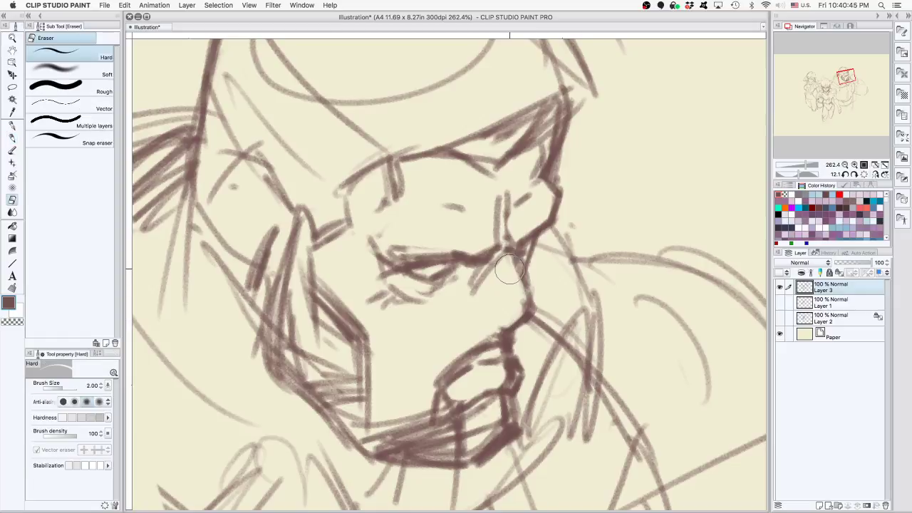
pyautogui.moveTo(504, 269)
pyautogui.mouseDown()
pyautogui.moveTo(518, 296)
pyautogui.moveTo(505, 317)
pyautogui.moveTo(522, 281)
pyautogui.moveTo(510, 322)
pyautogui.moveTo(519, 313)
pyautogui.moveTo(508, 316)
pyautogui.moveTo(523, 316)
pyautogui.moveTo(507, 334)
pyautogui.moveTo(540, 311)
pyautogui.mouseUp()
pyautogui.press('p')
pyautogui.moveTo(514, 254)
pyautogui.mouseDown()
pyautogui.moveTo(540, 302)
pyautogui.moveTo(536, 318)
pyautogui.mouseUp()
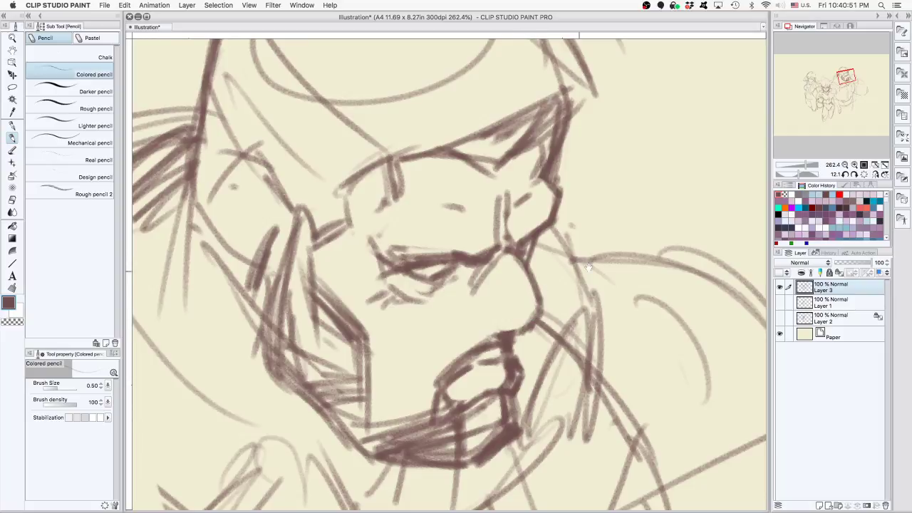
# Close off the side of the large figure's nose with a rounded contour and add a small plane mark inside it
pyautogui.moveTo(588, 268); pyautogui.dragTo(372, 179)
pyautogui.moveTo(645, 197); pyautogui.dragTo(529, 359)
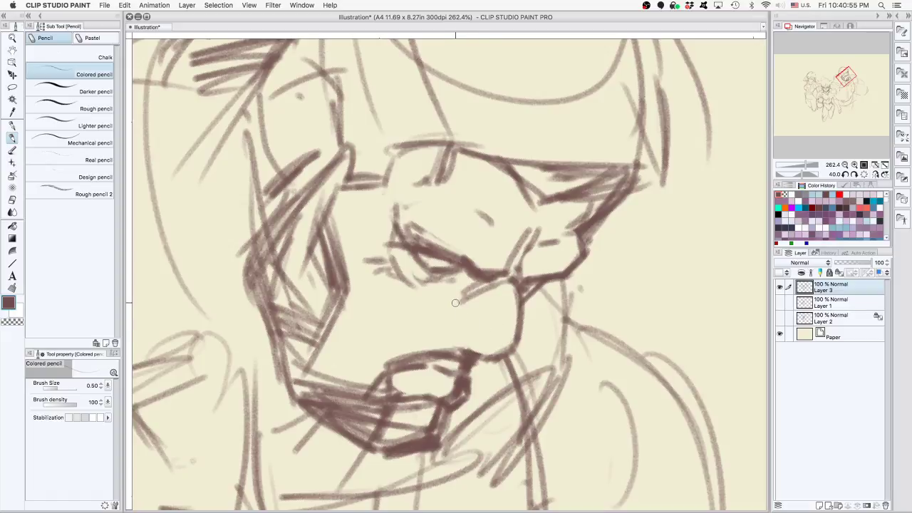
pyautogui.moveTo(458, 302); pyautogui.dragTo(461, 346)
pyautogui.moveTo(587, 274); pyautogui.dragTo(503, 149)
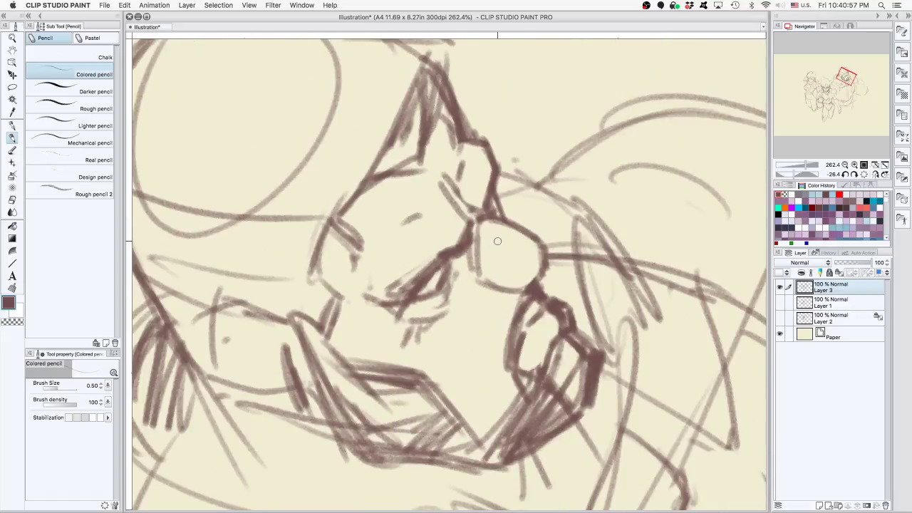
pyautogui.moveTo(475, 257); pyautogui.dragTo(498, 259)
pyautogui.moveTo(598, 212); pyautogui.dragTo(557, 354)
pyautogui.moveTo(460, 311); pyautogui.dragTo(480, 286)
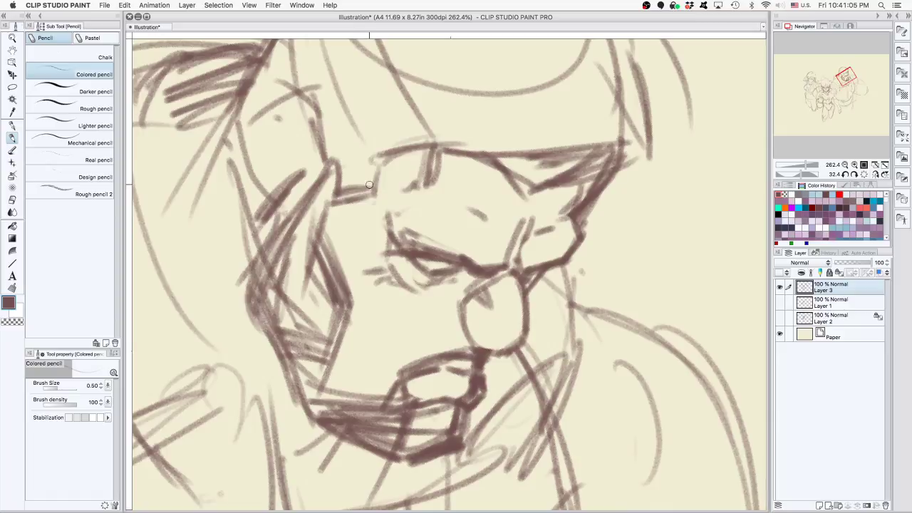
pyautogui.press('p')
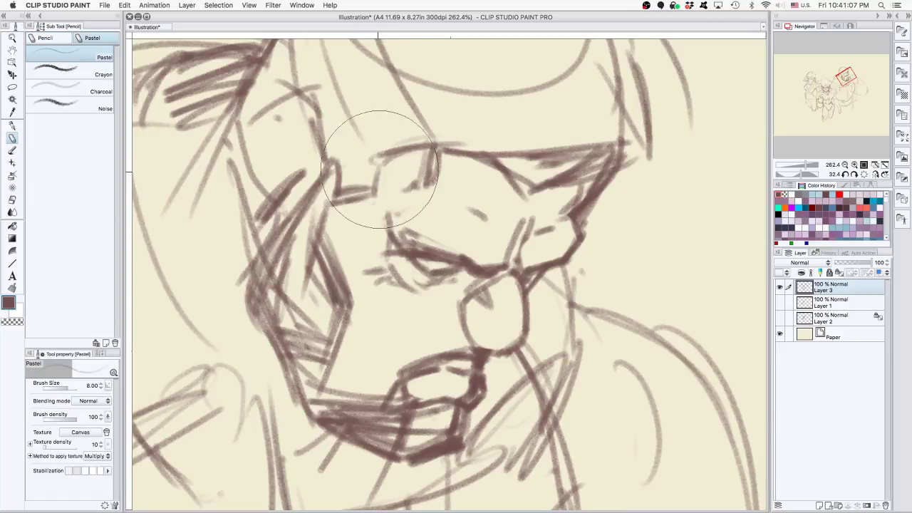
pyautogui.moveTo(389, 168); pyautogui.dragTo(380, 175)
pyautogui.press('super+z')
# Erase the large figure's temple outline between the brow and sideburn and redraw it as a curve higher on the head
pyautogui.press('e')
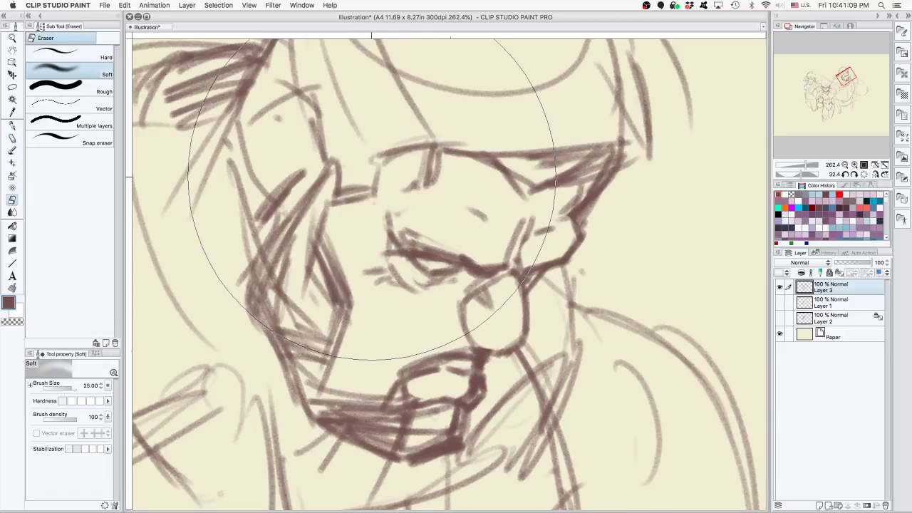
pyautogui.moveTo(391, 167)
pyautogui.mouseDown()
pyautogui.moveTo(369, 204)
pyautogui.moveTo(348, 214)
pyautogui.moveTo(349, 197)
pyautogui.mouseUp()
pyautogui.press('p')
pyautogui.moveTo(387, 147)
pyautogui.mouseDown()
pyautogui.moveTo(404, 151)
pyautogui.moveTo(336, 177)
pyautogui.mouseUp()
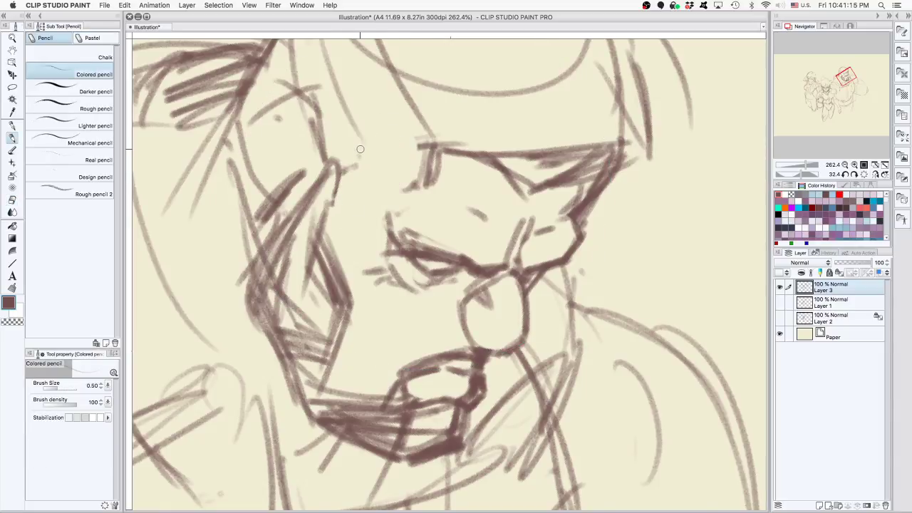
pyautogui.moveTo(356, 139)
pyautogui.mouseDown()
pyautogui.moveTo(403, 98)
pyautogui.moveTo(425, 95)
pyautogui.mouseUp()
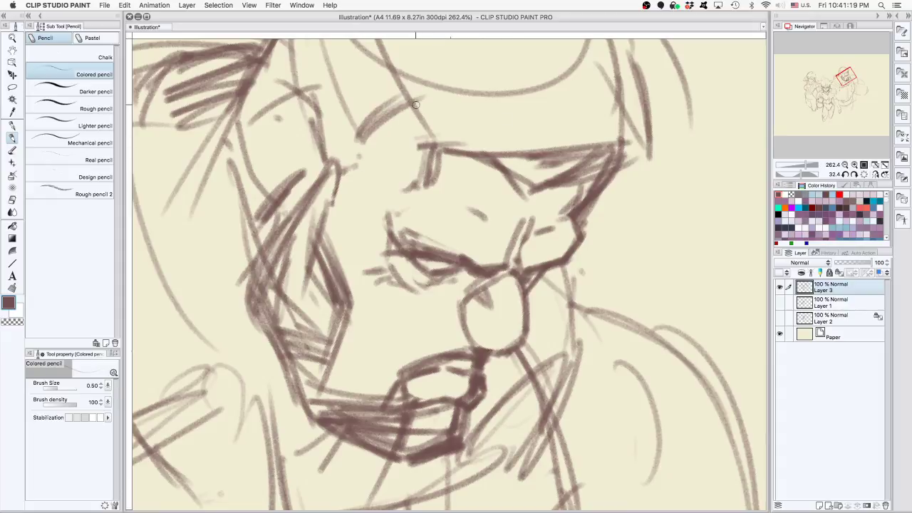
pyautogui.moveTo(415, 104); pyautogui.dragTo(468, 148)
pyautogui.moveTo(437, 129); pyautogui.dragTo(475, 150)
# Undo the last temple strokes and add short dark strokes where the temple curve meets the sideburn
pyautogui.moveTo(611, 178); pyautogui.dragTo(543, 112)
pyautogui.press('super+z')
pyautogui.press('super+z')
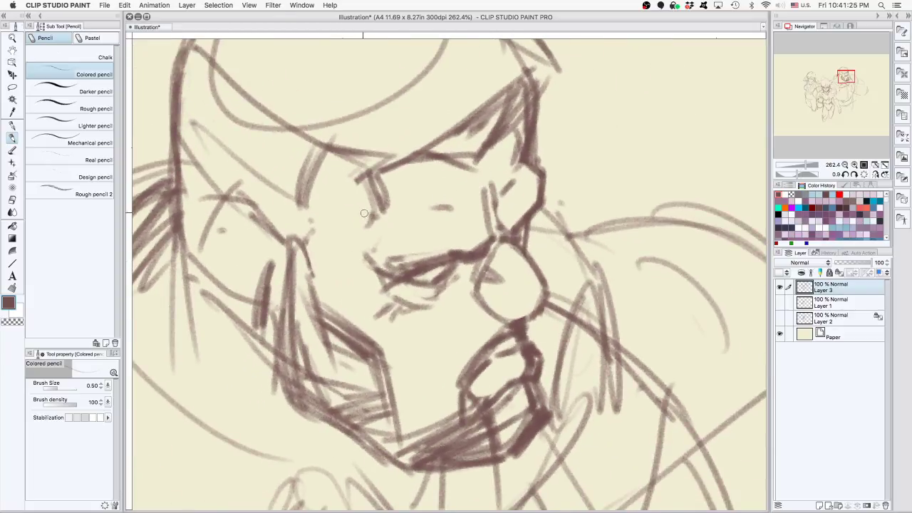
pyautogui.moveTo(303, 213)
pyautogui.mouseDown()
pyautogui.moveTo(307, 239)
pyautogui.moveTo(314, 222)
pyautogui.moveTo(296, 238)
pyautogui.moveTo(317, 215)
pyautogui.moveTo(299, 249)
pyautogui.mouseUp()
pyautogui.moveTo(325, 226); pyautogui.dragTo(301, 257)
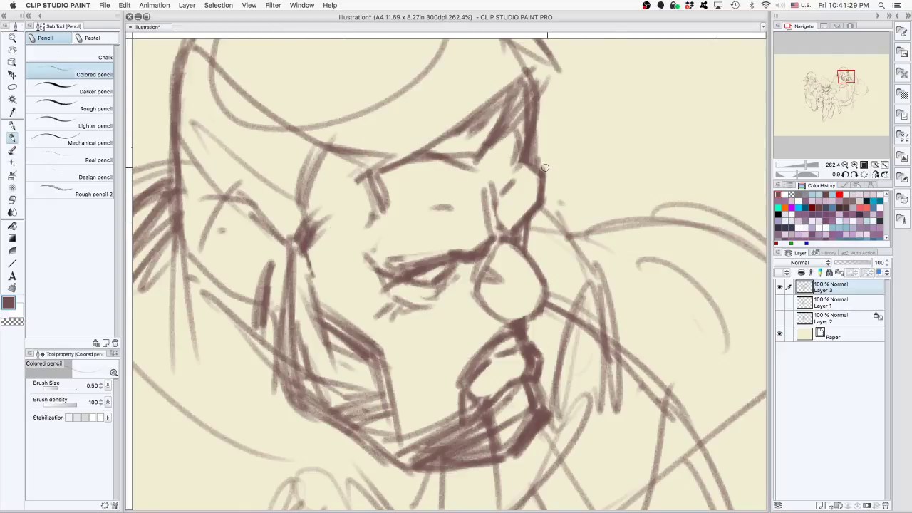
pyautogui.press('p')
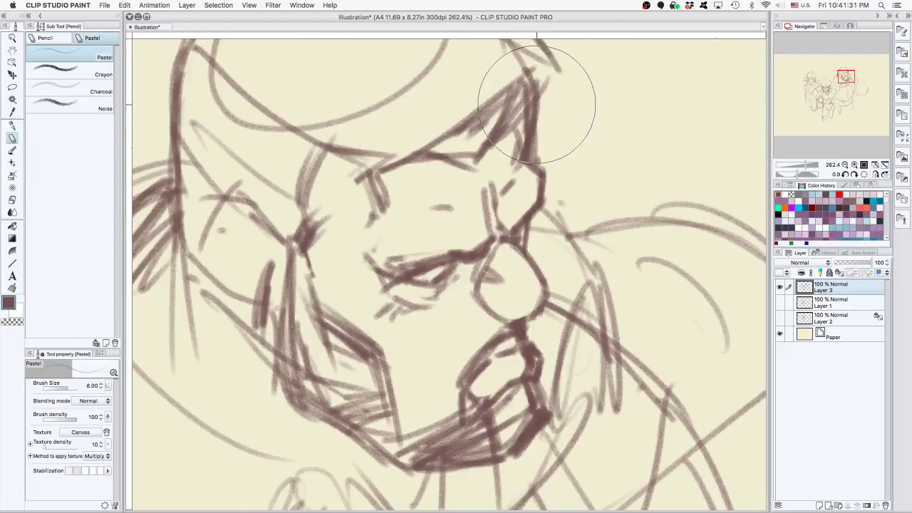
pyautogui.moveTo(546, 99)
pyautogui.mouseDown()
pyautogui.moveTo(558, 119)
pyautogui.moveTo(569, 108)
pyautogui.mouseUp()
pyautogui.moveTo(585, 174); pyautogui.dragTo(564, 268)
pyautogui.press('super+z')
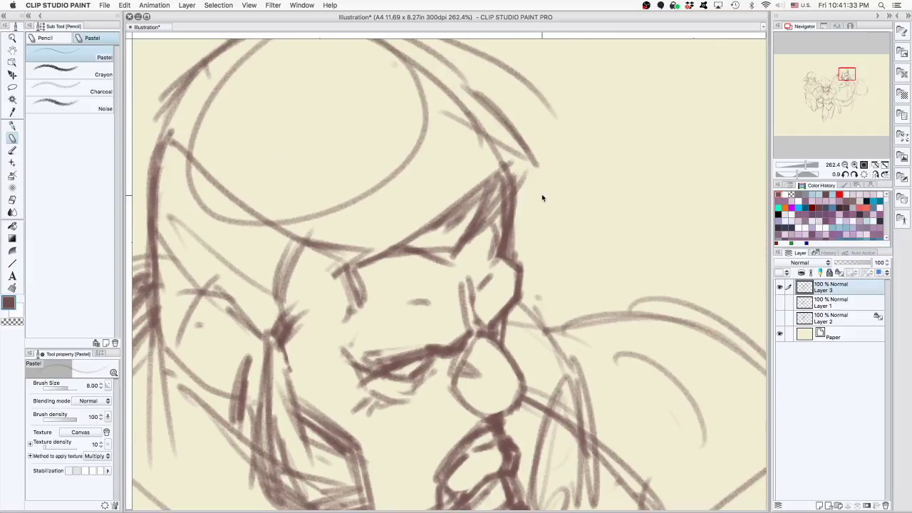
# Erase the hatched peak above the large figure's brow and redraw the cap's lower edge across the forehead
pyautogui.press('e')
pyautogui.moveTo(517, 201)
pyautogui.mouseDown()
pyautogui.moveTo(542, 187)
pyautogui.moveTo(535, 100)
pyautogui.moveTo(524, 121)
pyautogui.moveTo(479, 95)
pyautogui.moveTo(484, 159)
pyautogui.moveTo(416, 264)
pyautogui.moveTo(444, 230)
pyautogui.moveTo(485, 204)
pyautogui.mouseUp()
pyautogui.press('p')
pyautogui.moveTo(367, 249)
pyautogui.mouseDown()
pyautogui.moveTo(474, 242)
pyautogui.moveTo(514, 202)
pyautogui.mouseUp()
pyautogui.moveTo(476, 230); pyautogui.dragTo(520, 180)
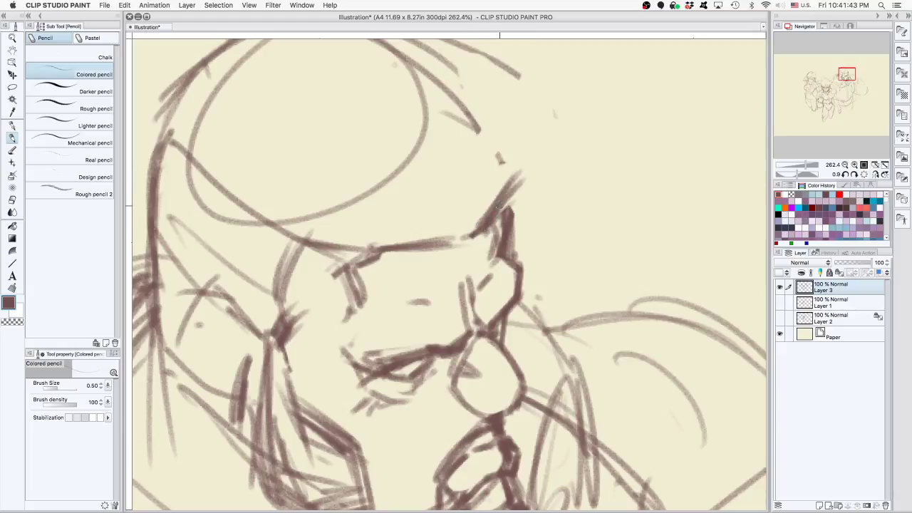
# Redraw the front contour of the large figure's cap down to a pointed tip that meets its lower edge
pyautogui.moveTo(498, 208)
pyautogui.mouseDown()
pyautogui.moveTo(524, 173)
pyautogui.moveTo(500, 161)
pyautogui.moveTo(467, 107)
pyautogui.mouseUp()
pyautogui.moveTo(490, 141); pyautogui.dragTo(465, 108)
pyautogui.moveTo(520, 114)
pyautogui.mouseDown()
pyautogui.moveTo(451, 157)
pyautogui.moveTo(382, 178)
pyautogui.mouseUp()
pyautogui.moveTo(545, 286)
pyautogui.mouseDown()
pyautogui.moveTo(581, 225)
pyautogui.moveTo(459, 450)
pyautogui.mouseUp()
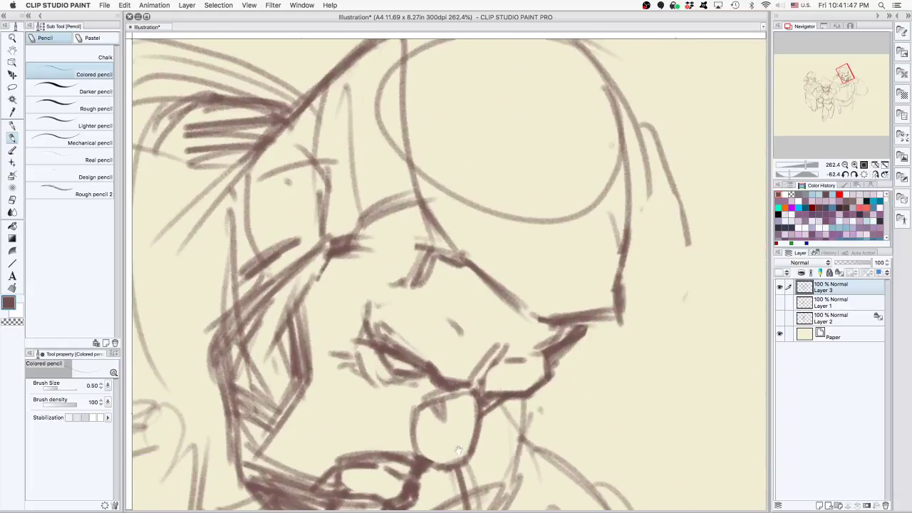
pyautogui.moveTo(531, 322); pyautogui.dragTo(485, 322)
pyautogui.moveTo(551, 193); pyautogui.dragTo(388, 154)
pyautogui.moveTo(561, 369); pyautogui.dragTo(576, 276)
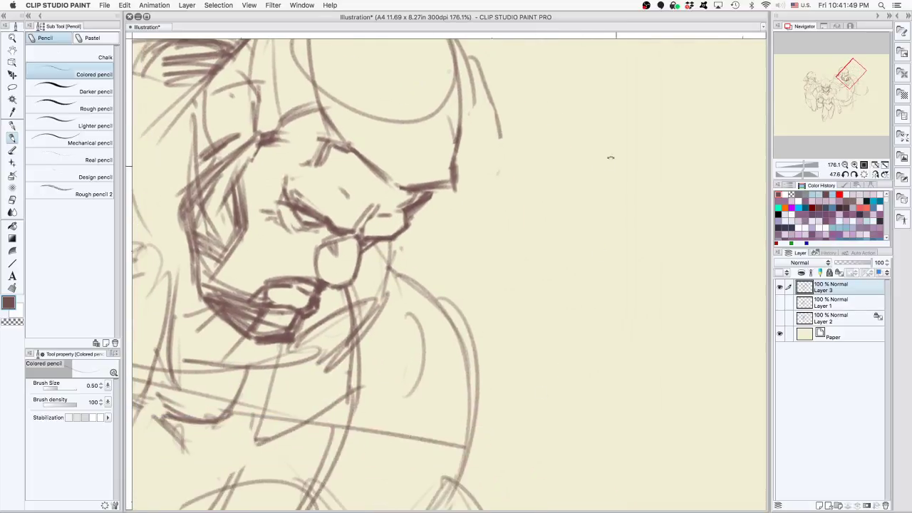
pyautogui.moveTo(610, 158); pyautogui.dragTo(324, 153)
pyautogui.moveTo(491, 312); pyautogui.dragTo(447, 312)
pyautogui.moveTo(449, 310); pyautogui.dragTo(537, 204)
pyautogui.moveTo(631, 243); pyautogui.dragTo(491, 420)
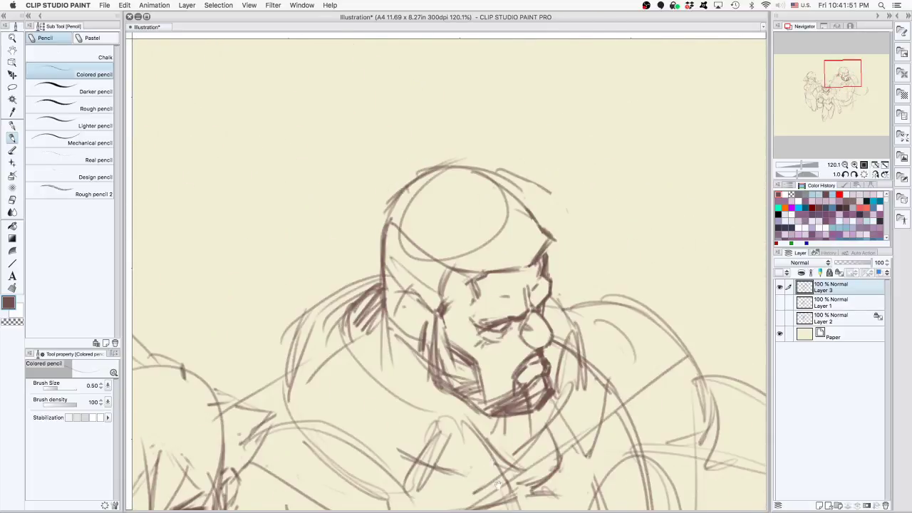
# Erase the loose lines at the back of the large figure's crown and redraw a cleaner rounded outline
pyautogui.press('e')
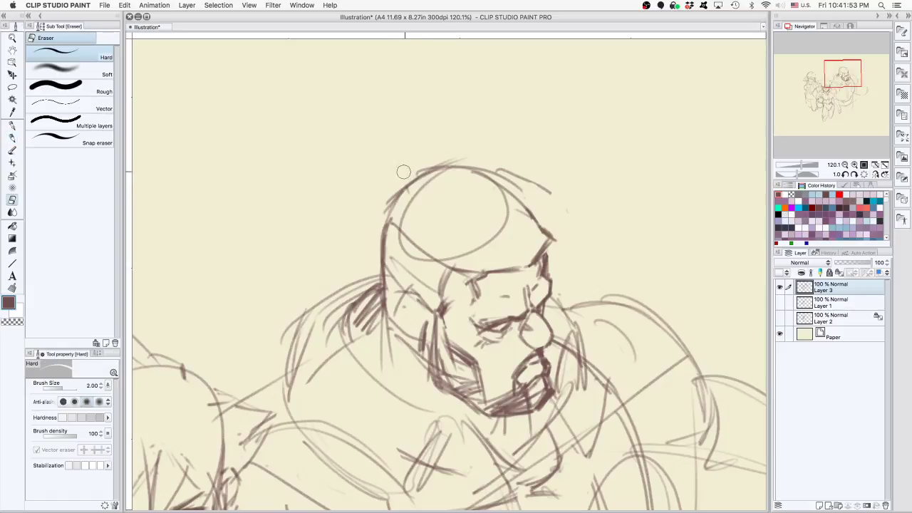
pyautogui.moveTo(403, 171); pyautogui.dragTo(475, 156)
pyautogui.press('p')
pyautogui.moveTo(391, 215)
pyautogui.mouseDown()
pyautogui.moveTo(449, 169)
pyautogui.moveTo(471, 168)
pyautogui.mouseUp()
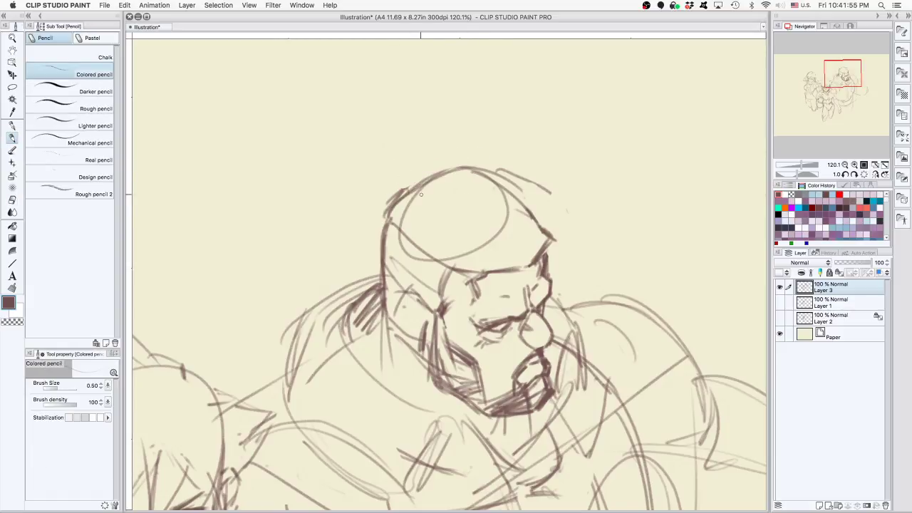
pyautogui.moveTo(404, 189); pyautogui.dragTo(482, 178)
# Darken the front curve of the large figure's crown and clear the stray line outside it
pyautogui.moveTo(590, 167); pyautogui.dragTo(618, 279)
pyautogui.press('super+z')
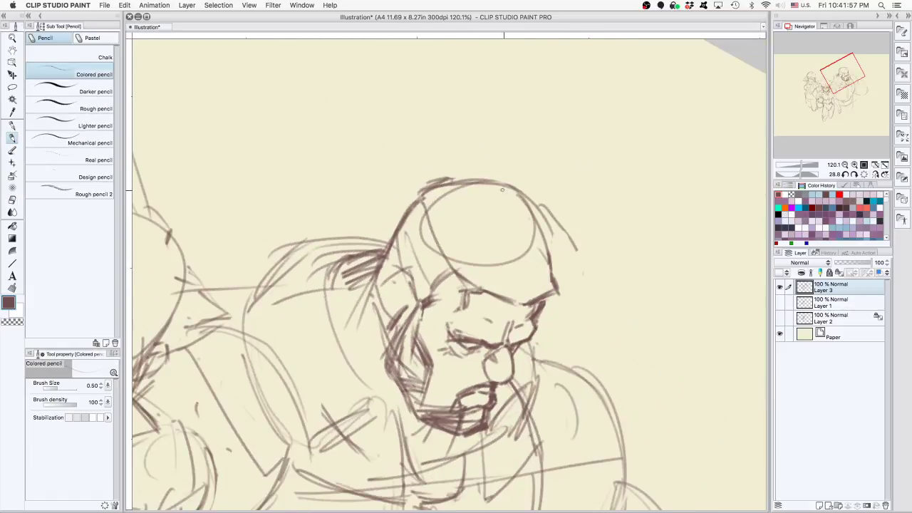
pyautogui.moveTo(501, 189); pyautogui.dragTo(540, 221)
pyautogui.moveTo(498, 189); pyautogui.dragTo(532, 216)
pyautogui.moveTo(497, 189)
pyautogui.mouseDown()
pyautogui.moveTo(549, 236)
pyautogui.moveTo(572, 236)
pyautogui.mouseUp()
# Trim the tip of the cap's front edge and erase the construction circle inside the large figure's crown
pyautogui.press('e')
pyautogui.moveTo(559, 294)
pyautogui.mouseDown()
pyautogui.moveTo(553, 299)
pyautogui.moveTo(555, 277)
pyautogui.mouseUp()
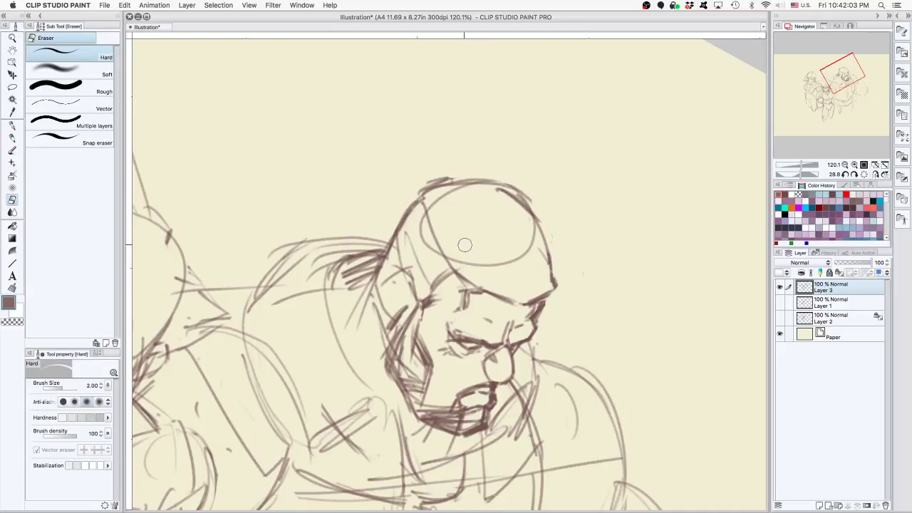
pyautogui.moveTo(452, 259)
pyautogui.mouseDown()
pyautogui.moveTo(463, 268)
pyautogui.moveTo(498, 259)
pyautogui.moveTo(527, 230)
pyautogui.moveTo(534, 243)
pyautogui.mouseUp()
# Thicken the cap's lower edge with a second line from the front tip across the forehead to the side
pyautogui.press('p')
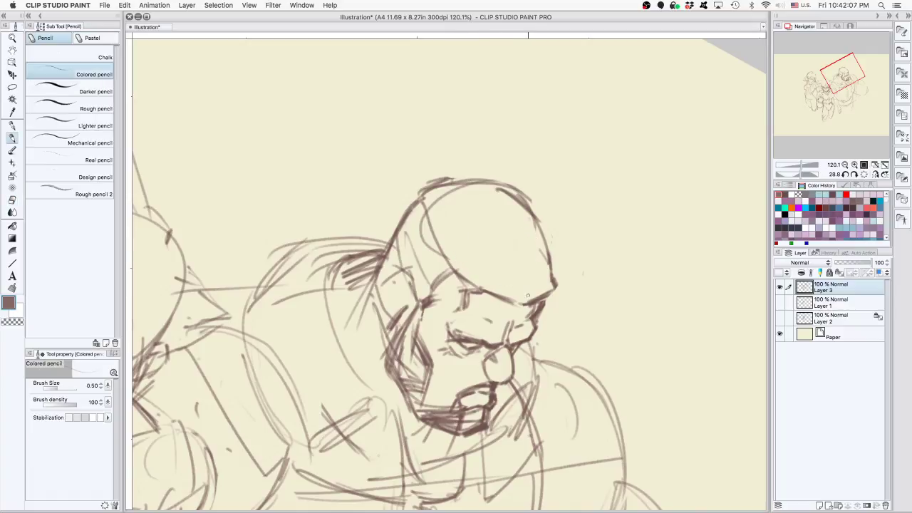
pyautogui.moveTo(527, 301); pyautogui.dragTo(543, 289)
pyautogui.moveTo(627, 214); pyautogui.dragTo(481, 142)
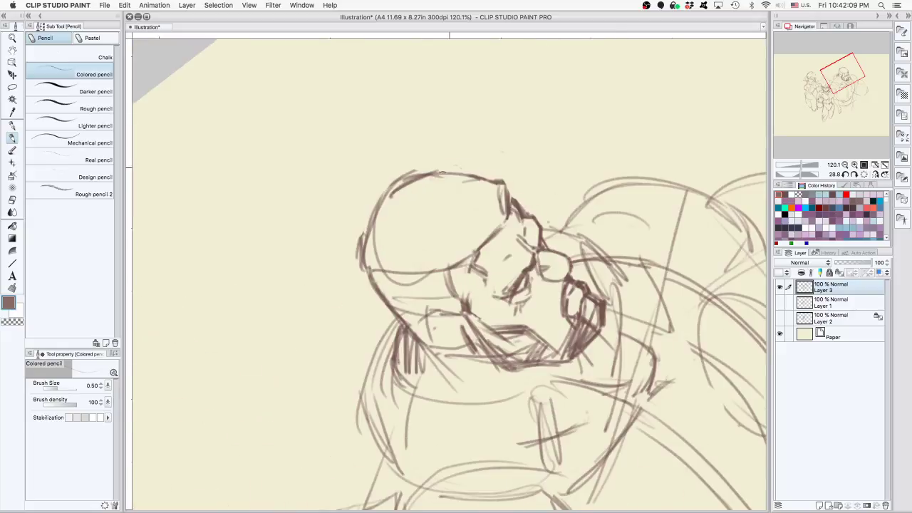
pyautogui.moveTo(499, 206)
pyautogui.mouseDown()
pyautogui.moveTo(478, 240)
pyautogui.moveTo(500, 210)
pyautogui.mouseUp()
pyautogui.moveTo(488, 220)
pyautogui.mouseDown()
pyautogui.moveTo(453, 262)
pyautogui.moveTo(497, 227)
pyautogui.mouseUp()
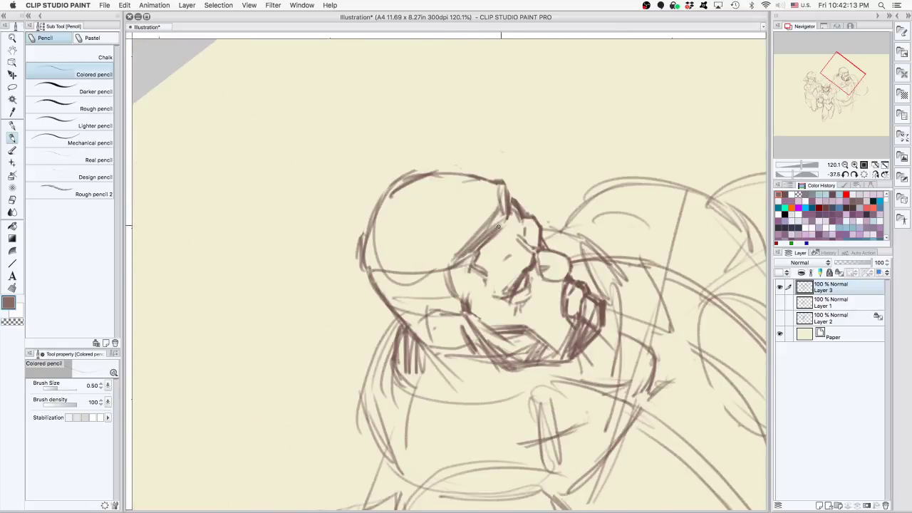
pyautogui.moveTo(657, 186); pyautogui.dragTo(515, 322)
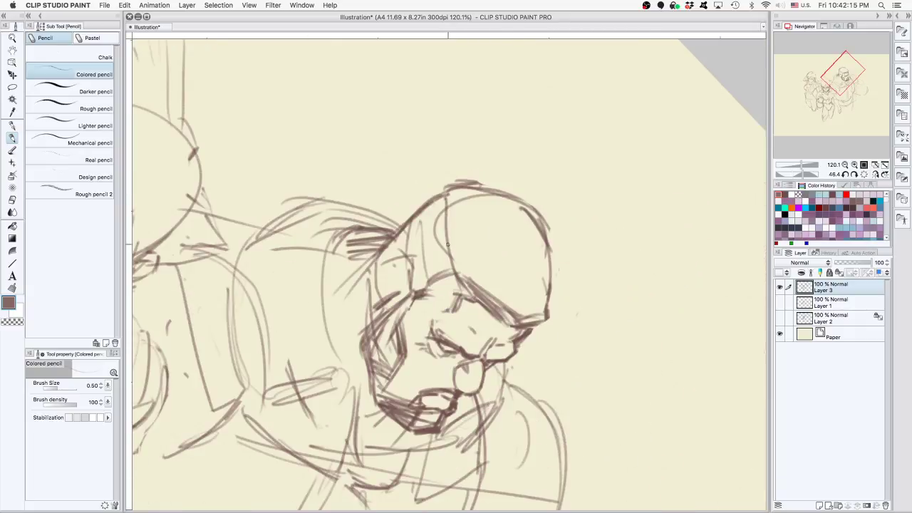
pyautogui.moveTo(449, 262); pyautogui.dragTo(463, 279)
# Sketch the large figure's ear beside the sideburn, undoing one stroke and redrawing the inner fold
pyautogui.moveTo(554, 268); pyautogui.dragTo(366, 157)
pyautogui.moveTo(439, 329); pyautogui.dragTo(464, 326)
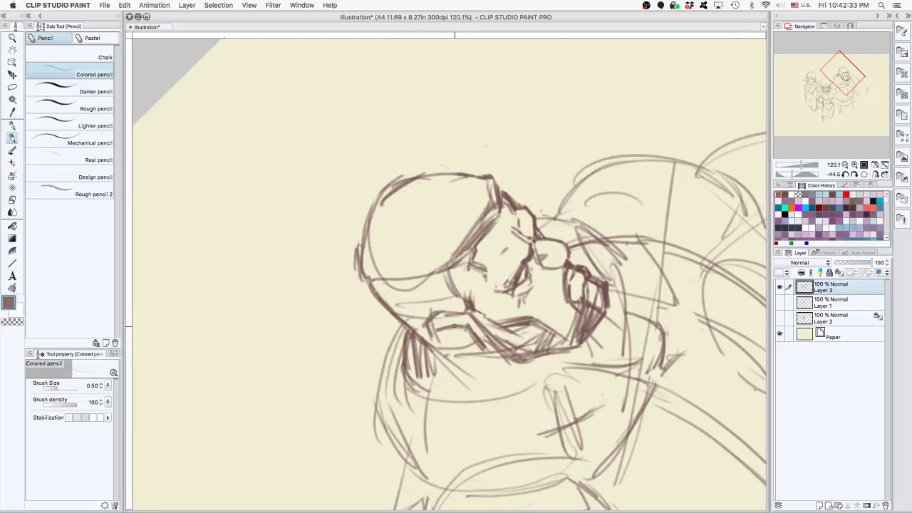
pyautogui.moveTo(662, 282)
pyautogui.mouseDown()
pyautogui.moveTo(396, 303)
pyautogui.moveTo(399, 333)
pyautogui.mouseUp()
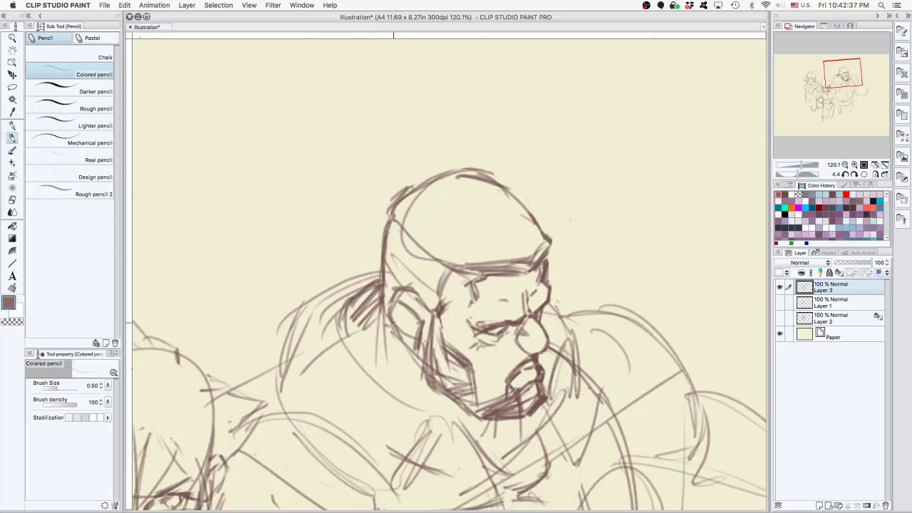
pyautogui.press('super+z')
pyautogui.moveTo(388, 315); pyautogui.dragTo(404, 349)
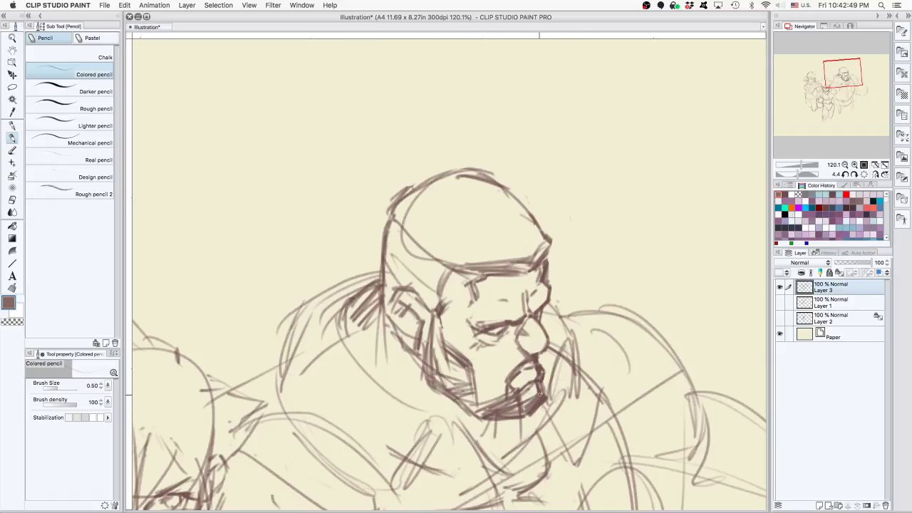
# Fill in the beard shading on the large figure's chin below the lower lip
pyautogui.moveTo(525, 399); pyautogui.dragTo(535, 384)
pyautogui.scroll(-3, 581, 353)
pyautogui.moveTo(600, 364); pyautogui.dragTo(616, 281)
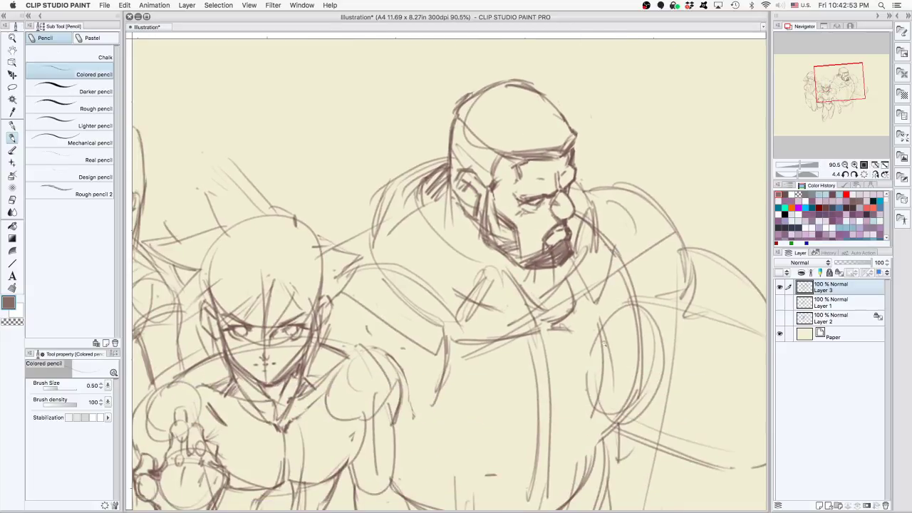
# Try a long hair stroke above the central figure's crown and undo the last strokes
pyautogui.scroll(1, 584, 192)
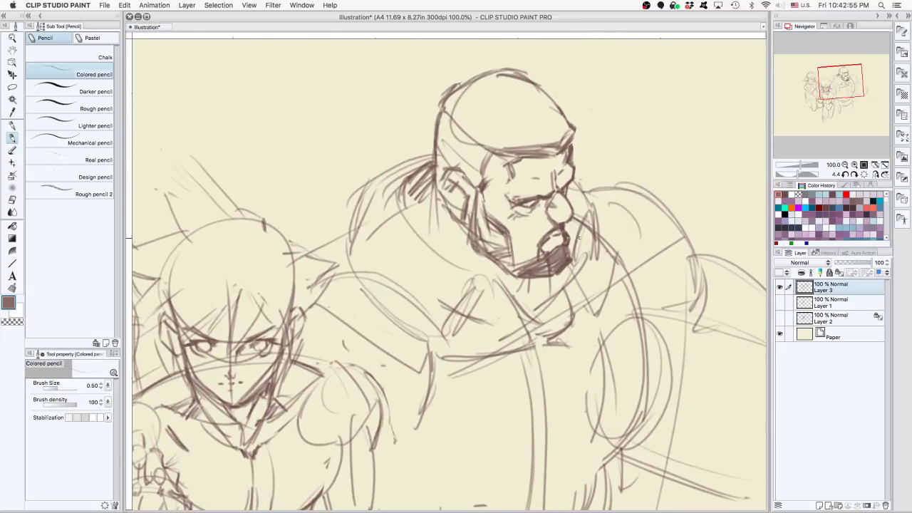
pyautogui.scroll(2, 567, 224)
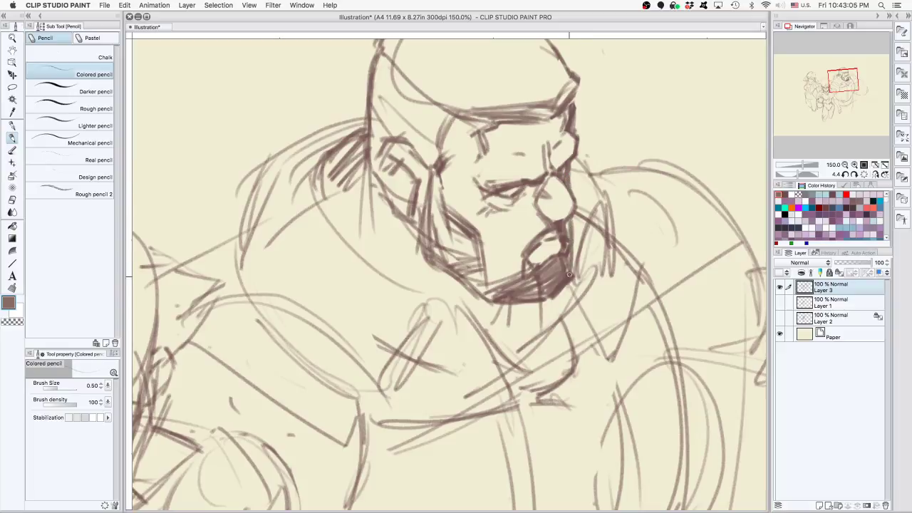
pyautogui.scroll(-5, 576, 265)
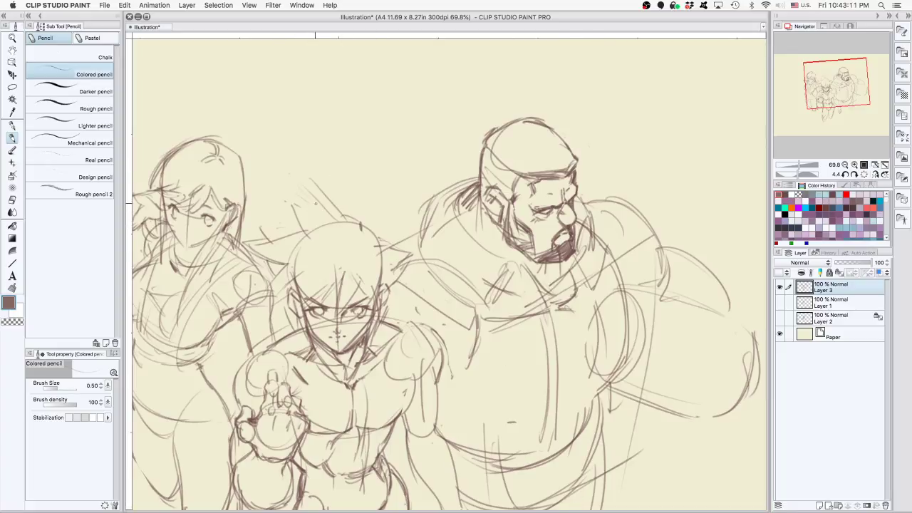
pyautogui.moveTo(294, 206)
pyautogui.mouseDown()
pyautogui.moveTo(339, 202)
pyautogui.moveTo(337, 181)
pyautogui.moveTo(359, 222)
pyautogui.mouseUp()
pyautogui.press('super+z')
pyautogui.press('super+z')
pyautogui.press('super+z')
pyautogui.press('super+z')
# Try several angled strokes for tall hair spikes rising from the central figure's crown, undoing them
pyautogui.moveTo(312, 257); pyautogui.dragTo(339, 252)
pyautogui.moveTo(333, 189)
pyautogui.mouseDown()
pyautogui.moveTo(360, 229)
pyautogui.moveTo(354, 193)
pyautogui.moveTo(379, 237)
pyautogui.mouseUp()
pyautogui.press('super+z')
pyautogui.moveTo(352, 170)
pyautogui.mouseDown()
pyautogui.moveTo(309, 196)
pyautogui.moveTo(306, 231)
pyautogui.mouseUp()
pyautogui.press('super+z')
pyautogui.moveTo(308, 181)
pyautogui.mouseDown()
pyautogui.moveTo(304, 224)
pyautogui.moveTo(304, 182)
pyautogui.moveTo(360, 223)
pyautogui.mouseUp()
pyautogui.press('super+z')
pyautogui.press('super+z')
pyautogui.press('super+z')
pyautogui.press('super+z')
pyautogui.press('super+z')
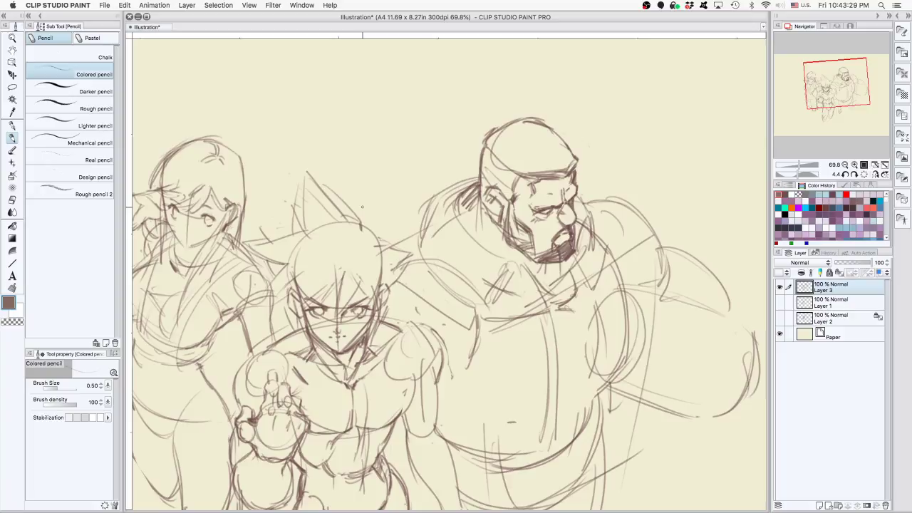
# Undo the tall hair spike and try a shorter stroke at the side of the central figure's crown
pyautogui.press('super+z')
pyautogui.press('super+z')
pyautogui.press('super+z')
pyautogui.moveTo(292, 214)
pyautogui.mouseDown()
pyautogui.moveTo(333, 210)
pyautogui.moveTo(336, 218)
pyautogui.moveTo(291, 217)
pyautogui.moveTo(317, 232)
pyautogui.mouseUp()
pyautogui.press('super+z')
pyautogui.press('super+z')
# Sketch upright hair spikes on the central figure's crown, mirroring the canvas view and undoing the weaker strokes
pyautogui.moveTo(327, 180); pyautogui.dragTo(311, 226)
pyautogui.moveTo(320, 195); pyautogui.dragTo(326, 212)
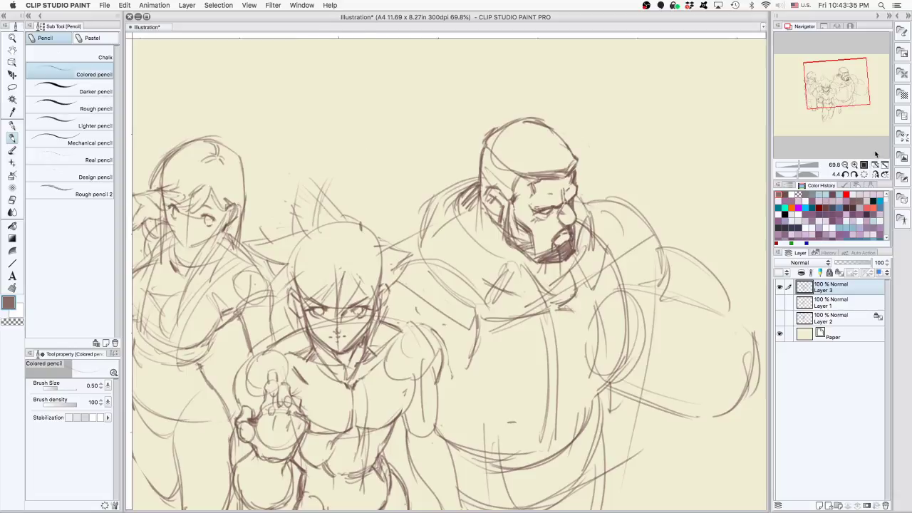
pyautogui.click(875, 174)
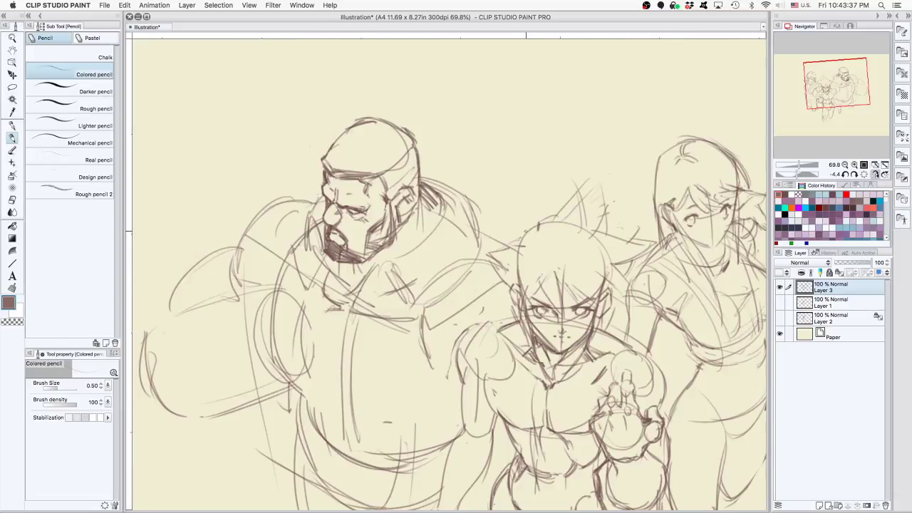
pyautogui.moveTo(518, 249); pyautogui.dragTo(500, 229)
pyautogui.press('super+z')
pyautogui.moveTo(528, 230)
pyautogui.mouseDown()
pyautogui.moveTo(490, 226)
pyautogui.moveTo(553, 198)
pyautogui.mouseUp()
pyautogui.press('super+z')
pyautogui.press('super+z')
pyautogui.moveTo(526, 225)
pyautogui.mouseDown()
pyautogui.moveTo(543, 184)
pyautogui.moveTo(532, 211)
pyautogui.moveTo(551, 183)
pyautogui.moveTo(542, 219)
pyautogui.moveTo(547, 207)
pyautogui.moveTo(624, 173)
pyautogui.moveTo(537, 214)
pyautogui.moveTo(626, 172)
pyautogui.moveTo(544, 219)
pyautogui.moveTo(613, 184)
pyautogui.mouseUp()
pyautogui.moveTo(587, 233); pyautogui.dragTo(618, 182)
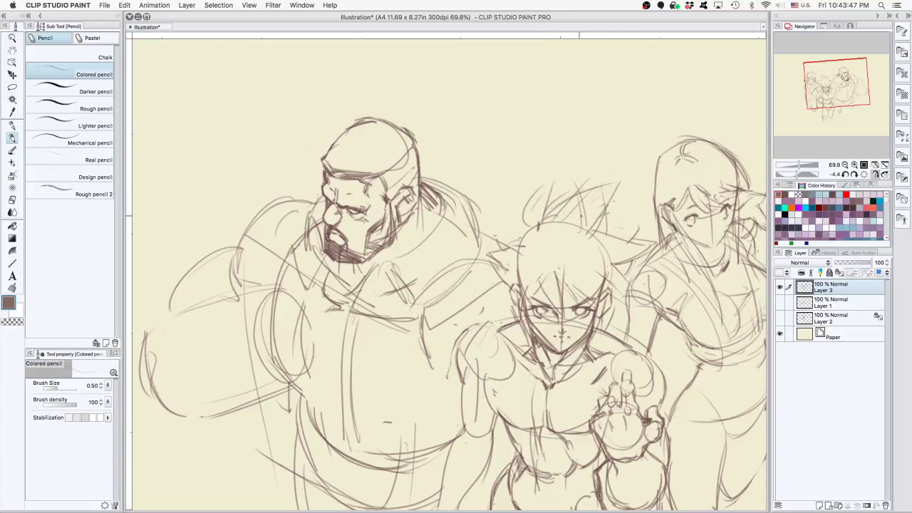
# Erase the tall spikes above the central figure's head down to short tufts and test replacement strokes, undoing them
pyautogui.press('e')
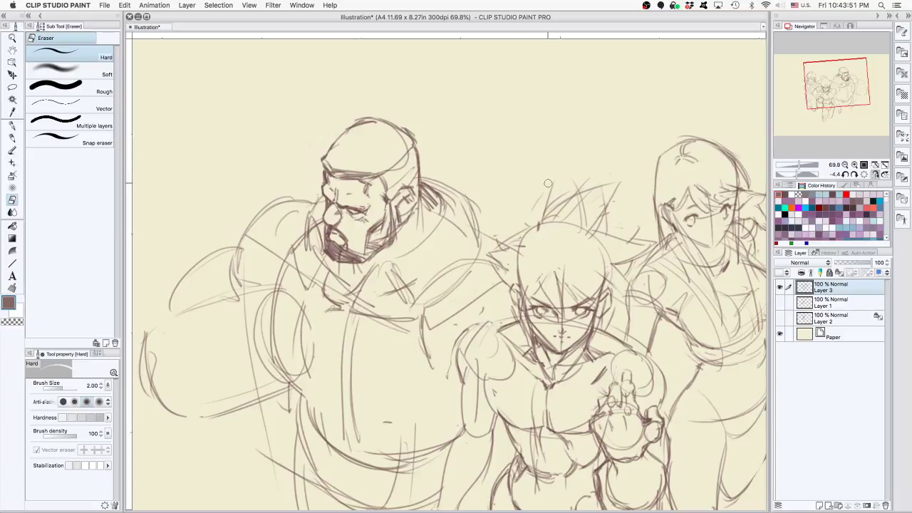
pyautogui.moveTo(569, 204)
pyautogui.mouseDown()
pyautogui.moveTo(606, 184)
pyautogui.moveTo(594, 194)
pyautogui.moveTo(617, 188)
pyautogui.mouseUp()
pyautogui.press('p')
pyautogui.moveTo(550, 220)
pyautogui.mouseDown()
pyautogui.moveTo(594, 194)
pyautogui.moveTo(589, 229)
pyautogui.moveTo(621, 208)
pyautogui.moveTo(587, 225)
pyautogui.moveTo(628, 217)
pyautogui.moveTo(589, 228)
pyautogui.moveTo(629, 236)
pyautogui.mouseUp()
pyautogui.press('super+z')
pyautogui.press('super+z')
pyautogui.press('super+z')
pyautogui.press('super+z')
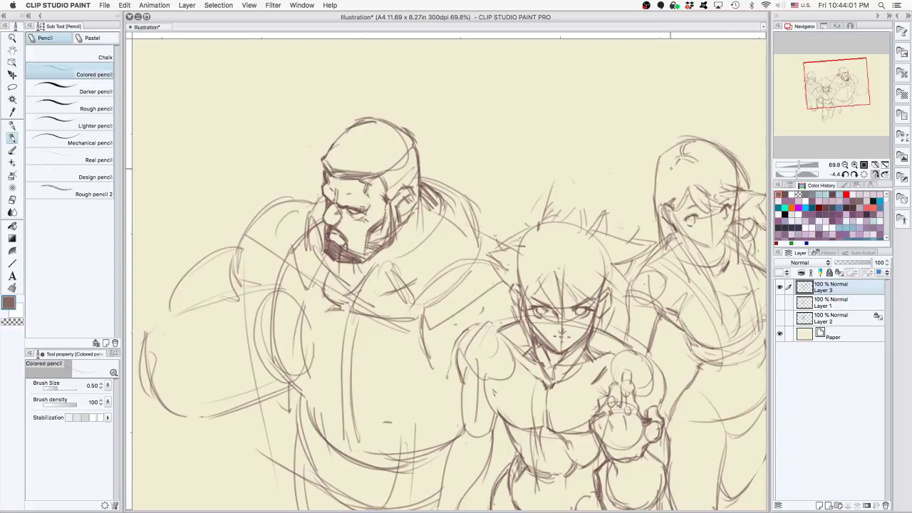
# Darken the side outline of the woman's long hair, undoing an extra stroke over her head
pyautogui.moveTo(665, 154)
pyautogui.mouseDown()
pyautogui.moveTo(652, 190)
pyautogui.moveTo(670, 147)
pyautogui.moveTo(652, 214)
pyautogui.moveTo(651, 168)
pyautogui.moveTo(657, 229)
pyautogui.mouseUp()
pyautogui.moveTo(655, 185); pyautogui.dragTo(652, 212)
pyautogui.moveTo(645, 307); pyautogui.dragTo(547, 413)
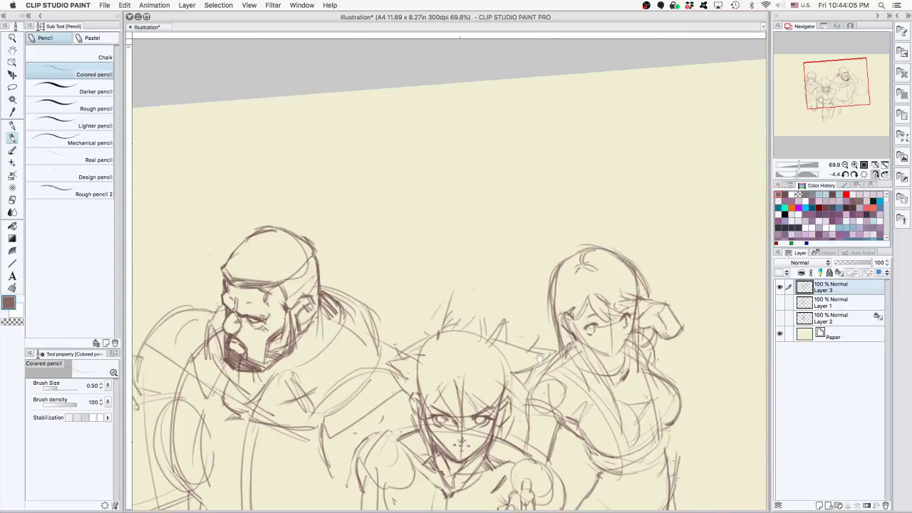
pyautogui.moveTo(593, 299); pyautogui.dragTo(664, 267)
pyautogui.press('super+z')
pyautogui.press('super+z')
# Clean up stray lines beside the woman's hair with the eraser and redraw its side contour with the colored pencil
pyautogui.press('e')
pyautogui.moveTo(542, 308)
pyautogui.mouseDown()
pyautogui.moveTo(539, 265)
pyautogui.moveTo(553, 241)
pyautogui.moveTo(550, 253)
pyautogui.moveTo(597, 234)
pyautogui.moveTo(564, 258)
pyautogui.moveTo(584, 250)
pyautogui.moveTo(591, 266)
pyautogui.moveTo(583, 226)
pyautogui.moveTo(605, 222)
pyautogui.moveTo(540, 257)
pyautogui.mouseUp()
pyautogui.press('p')
pyautogui.press('super+z')
pyautogui.moveTo(585, 226)
pyautogui.mouseDown()
pyautogui.moveTo(539, 252)
pyautogui.moveTo(531, 279)
pyautogui.moveTo(542, 352)
pyautogui.mouseUp()
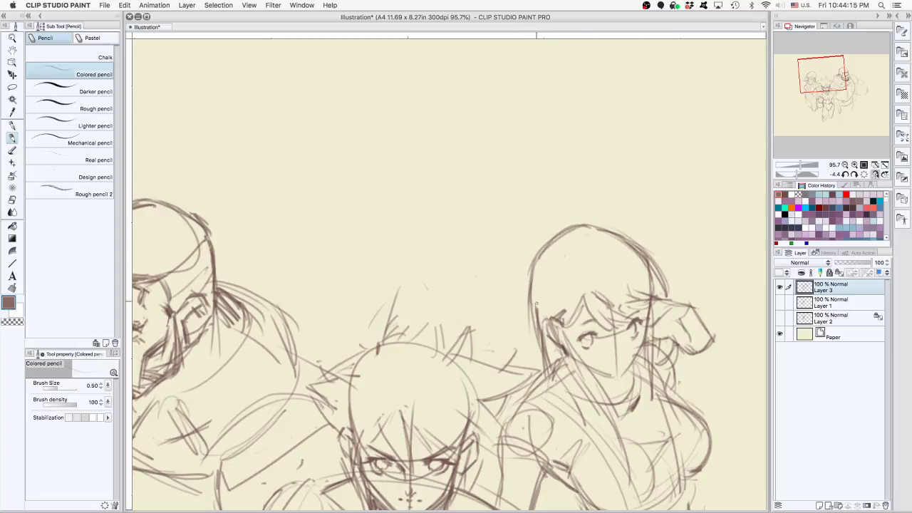
pyautogui.moveTo(534, 291); pyautogui.dragTo(553, 371)
# Thicken the curved outline along the side and top of the woman's head
pyautogui.moveTo(646, 318); pyautogui.dragTo(663, 188)
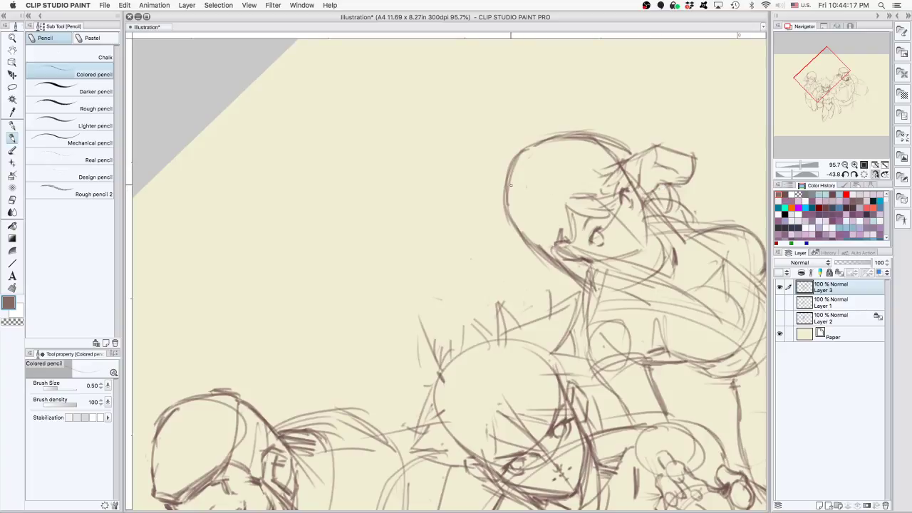
pyautogui.moveTo(508, 186); pyautogui.dragTo(556, 138)
pyautogui.moveTo(515, 167); pyautogui.dragTo(553, 140)
pyautogui.moveTo(641, 135); pyautogui.dragTo(558, 184)
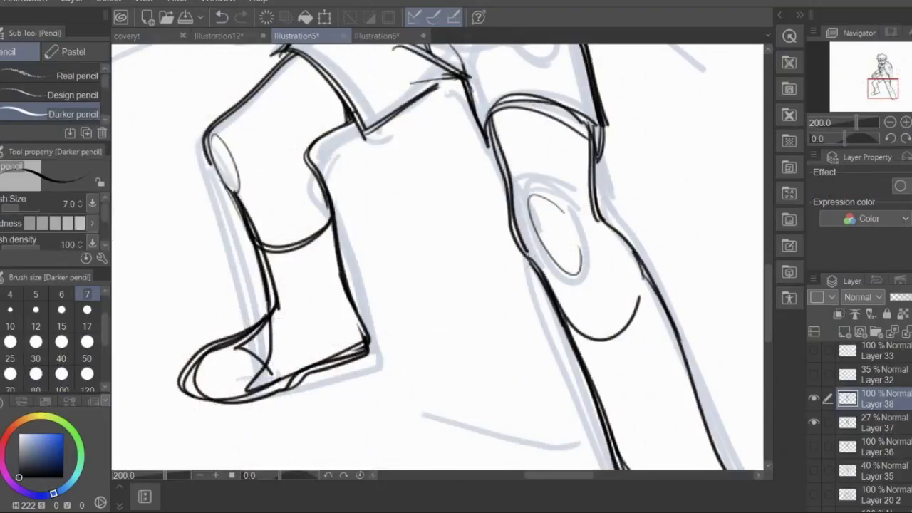
# Touch up the scarfed figure's boot sole, and draw straight lines hanging below the shield and a curve sweeping from the bent knee
pyautogui.moveTo(186, 388); pyautogui.dragTo(283, 385)
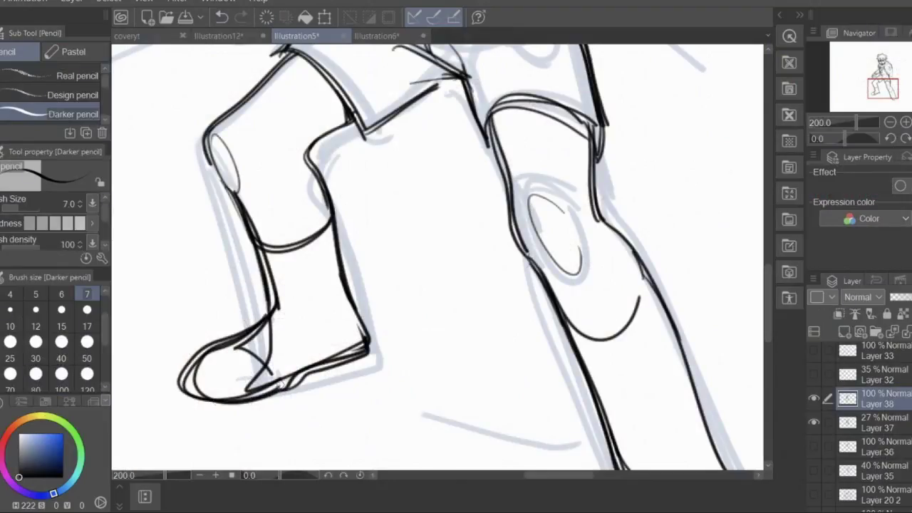
pyautogui.click(890, 122)
pyautogui.moveTo(883, 101); pyautogui.dragTo(886, 70)
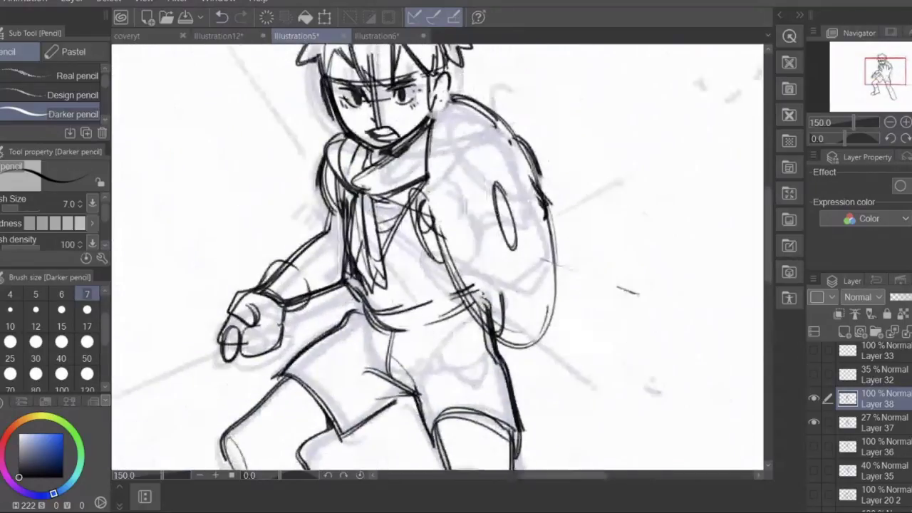
pyautogui.click(889, 123)
pyautogui.click(889, 122)
pyautogui.moveTo(485, 230); pyautogui.dragTo(493, 363)
pyautogui.moveTo(486, 285); pyautogui.dragTo(488, 379)
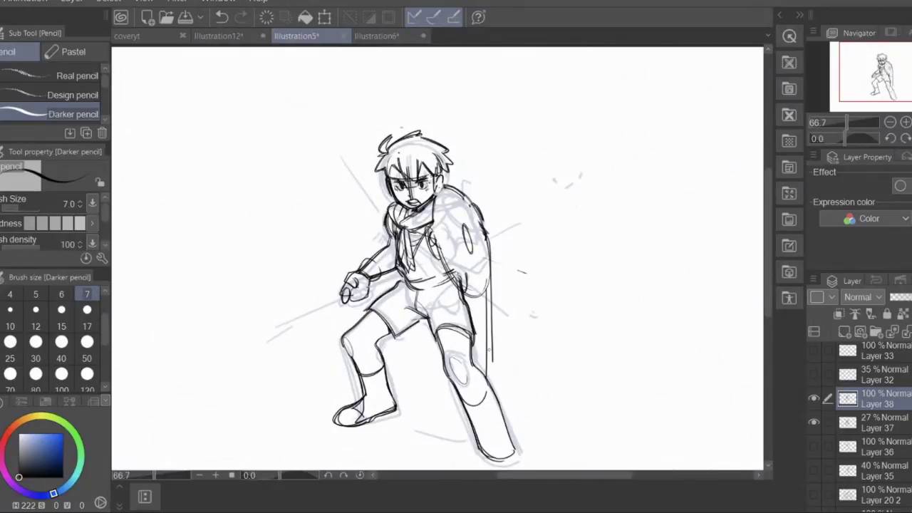
pyautogui.moveTo(393, 269); pyautogui.dragTo(379, 295)
pyautogui.moveTo(346, 349)
pyautogui.mouseDown()
pyautogui.moveTo(333, 366)
pyautogui.moveTo(284, 388)
pyautogui.mouseUp()
# Retrace the shield's curved rim and inner edge and strengthen its narrow oval slot
pyautogui.moveTo(435, 187)
pyautogui.mouseDown()
pyautogui.moveTo(474, 217)
pyautogui.moveTo(488, 261)
pyautogui.mouseUp()
pyautogui.moveTo(473, 214); pyautogui.dragTo(493, 287)
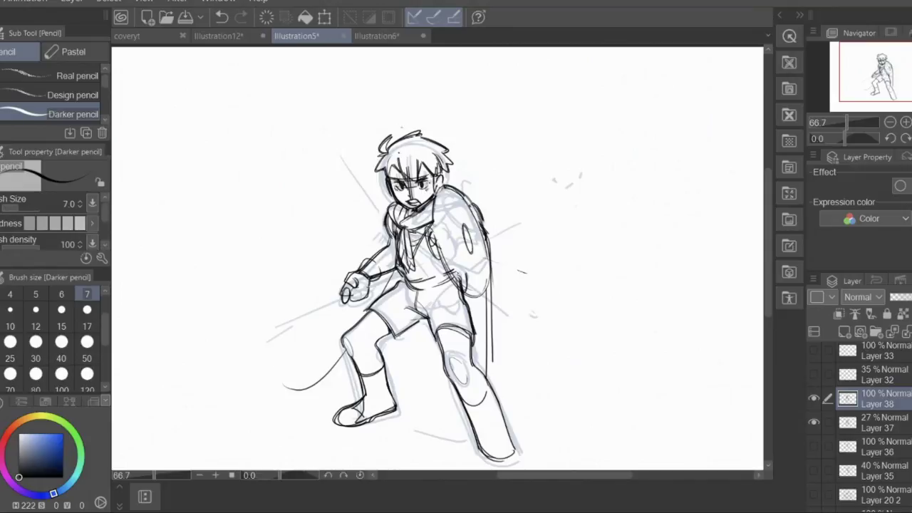
pyautogui.moveTo(433, 223)
pyautogui.mouseDown()
pyautogui.moveTo(446, 269)
pyautogui.moveTo(476, 302)
pyautogui.moveTo(490, 287)
pyautogui.mouseUp()
pyautogui.moveTo(464, 226)
pyautogui.mouseDown()
pyautogui.moveTo(473, 257)
pyautogui.moveTo(466, 226)
pyautogui.mouseUp()
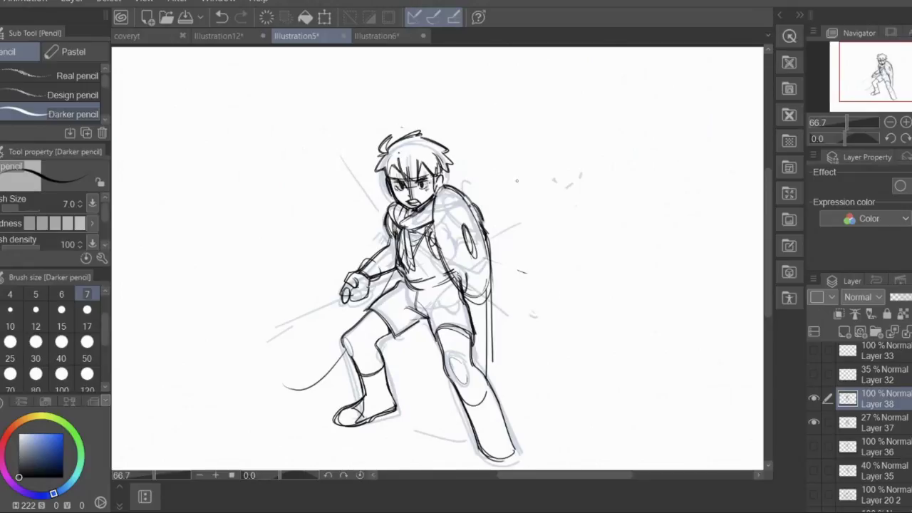
# Erase the top of the scarfed figure's hair and redraw it with a fuller, jagged contour
pyautogui.click(905, 124)
pyautogui.click(906, 124)
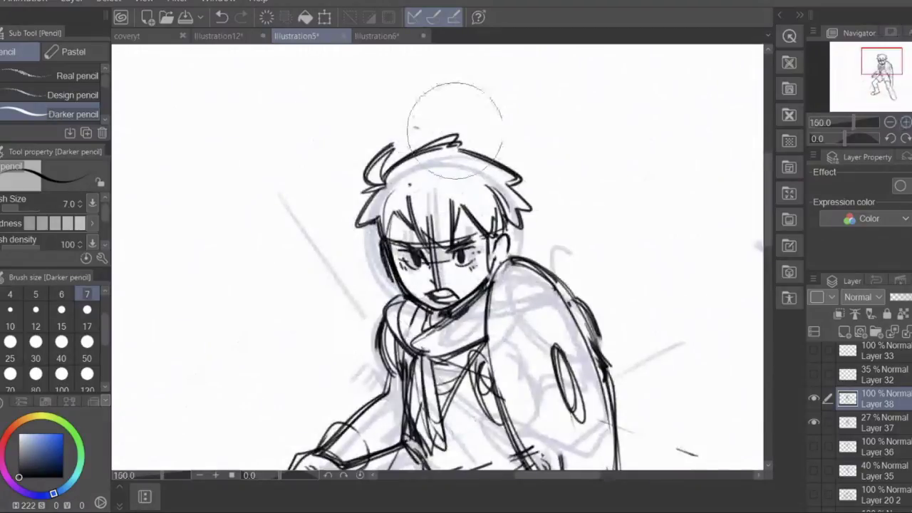
pyautogui.hotkey('ctrl', 'z')
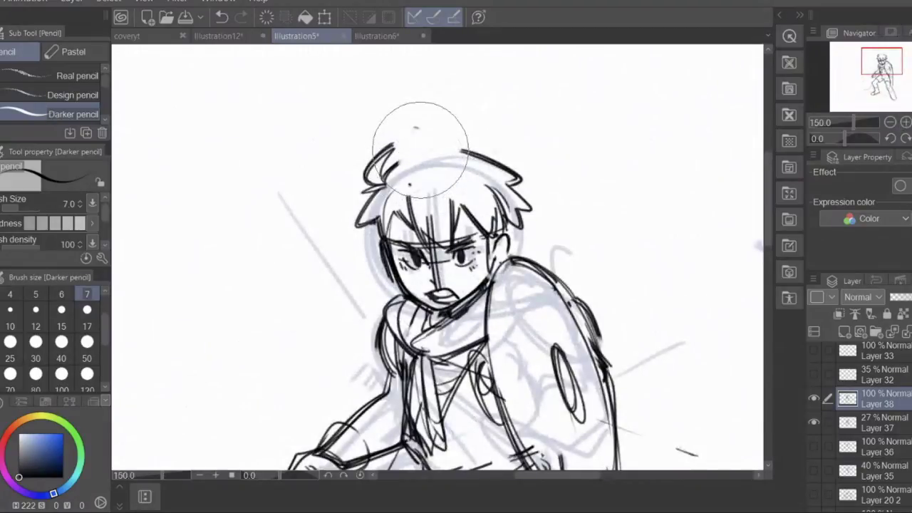
pyautogui.moveTo(385, 176)
pyautogui.mouseDown()
pyautogui.moveTo(429, 143)
pyautogui.moveTo(485, 146)
pyautogui.moveTo(473, 153)
pyautogui.mouseUp()
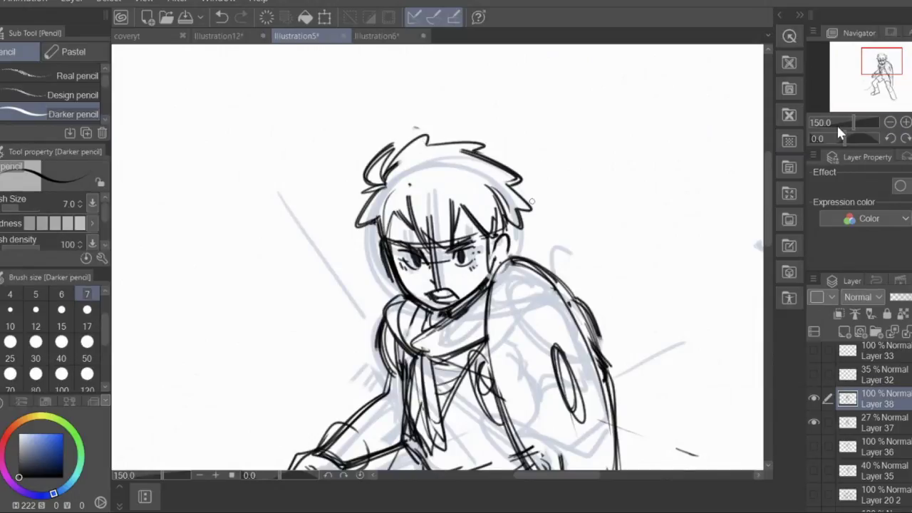
# Retrace the fold lines of the shorts and the bent leg's calf, and add a curved ankle band to its boot
pyautogui.click(890, 123)
pyautogui.moveTo(874, 73); pyautogui.dragTo(874, 91)
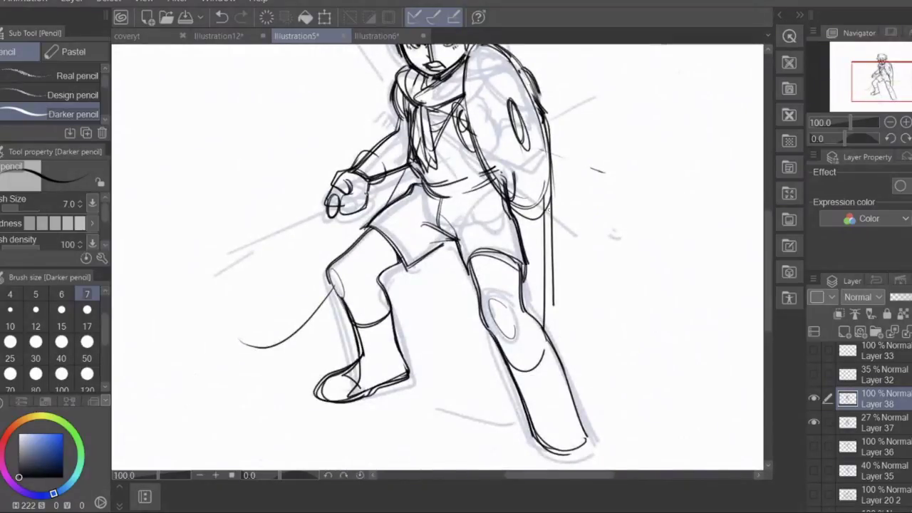
pyautogui.moveTo(422, 218); pyautogui.dragTo(455, 240)
pyautogui.click(878, 77)
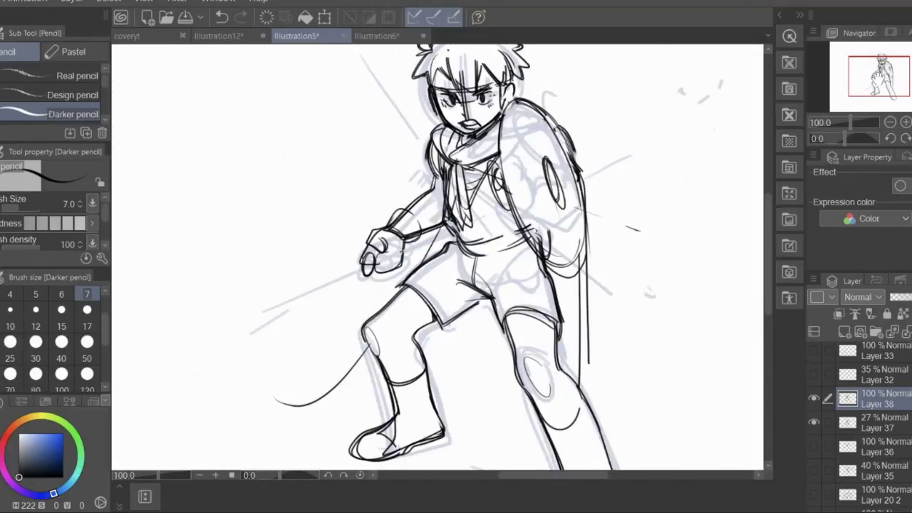
pyautogui.moveTo(868, 78); pyautogui.dragTo(867, 75)
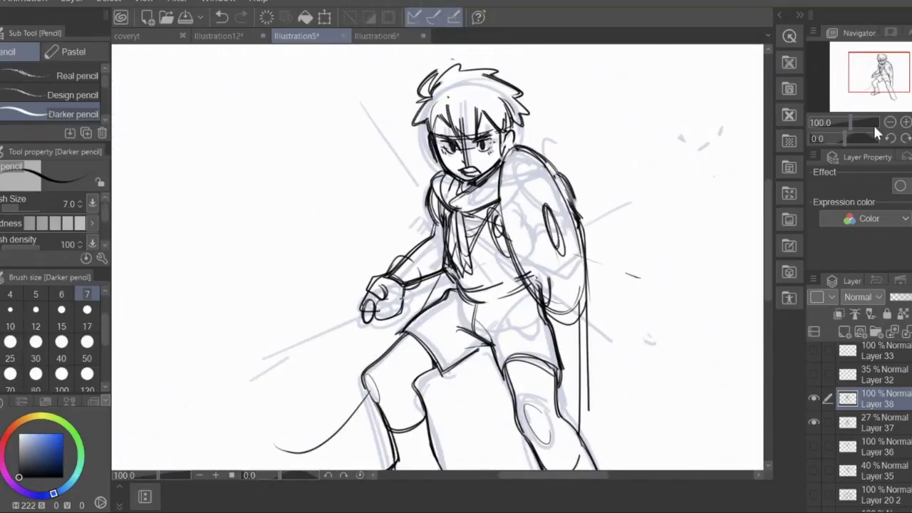
pyautogui.moveTo(886, 74); pyautogui.dragTo(888, 84)
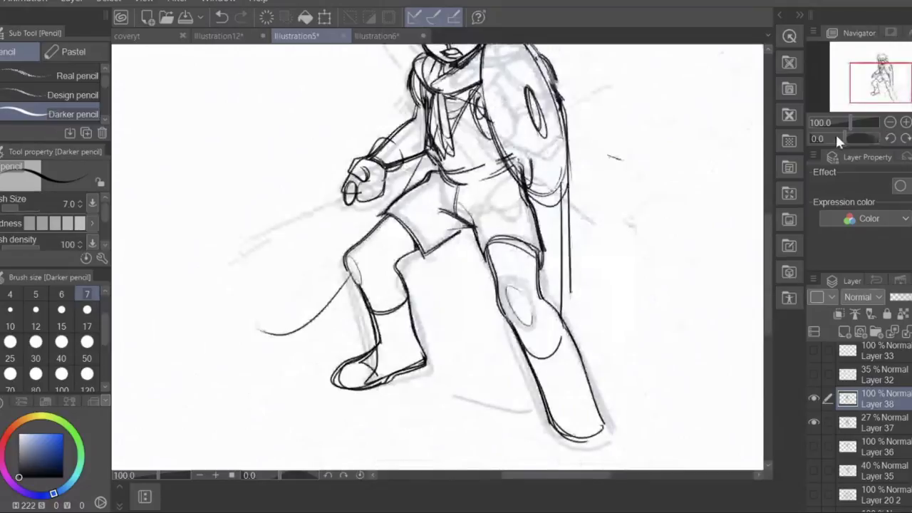
pyautogui.moveTo(419, 248)
pyautogui.mouseDown()
pyautogui.moveTo(406, 255)
pyautogui.moveTo(404, 285)
pyautogui.moveTo(424, 357)
pyautogui.mouseUp()
pyautogui.moveTo(375, 325)
pyautogui.mouseDown()
pyautogui.moveTo(384, 349)
pyautogui.moveTo(416, 338)
pyautogui.mouseUp()
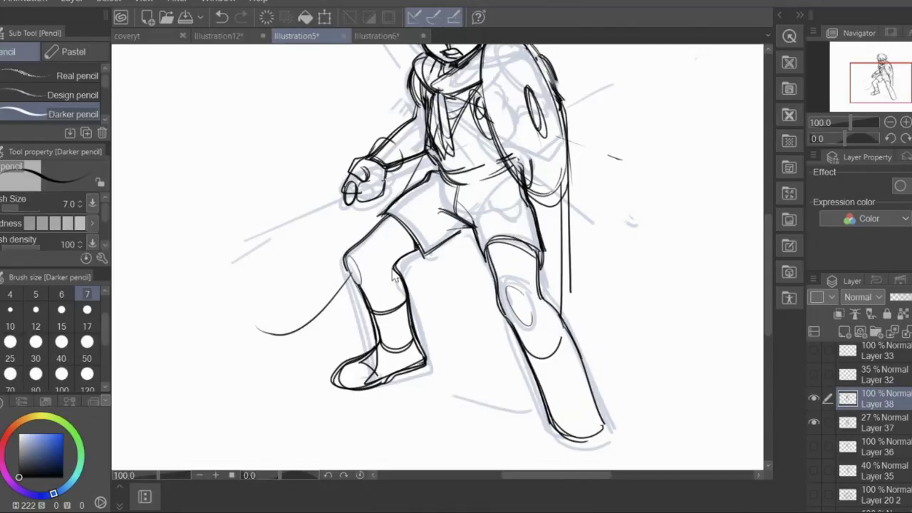
# Erase the hair parting mark on the woman's crown and strengthen the side outline of her head, undoing the last stroke
pyautogui.scroll(2, 396, 276)
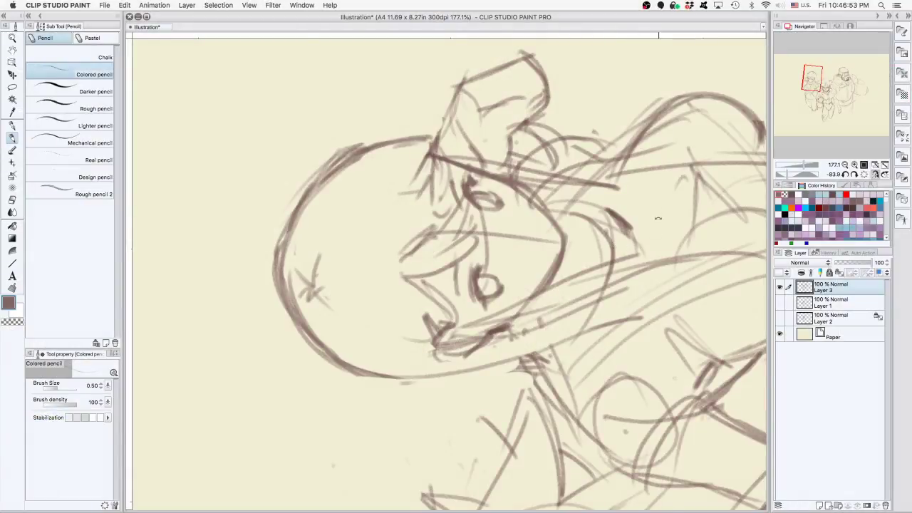
pyautogui.moveTo(658, 218); pyautogui.dragTo(436, 388)
pyautogui.press('e')
pyautogui.moveTo(464, 137)
pyautogui.mouseDown()
pyautogui.moveTo(489, 129)
pyautogui.moveTo(490, 145)
pyautogui.moveTo(521, 153)
pyautogui.mouseUp()
pyautogui.press('p')
pyautogui.moveTo(576, 194); pyautogui.dragTo(580, 289)
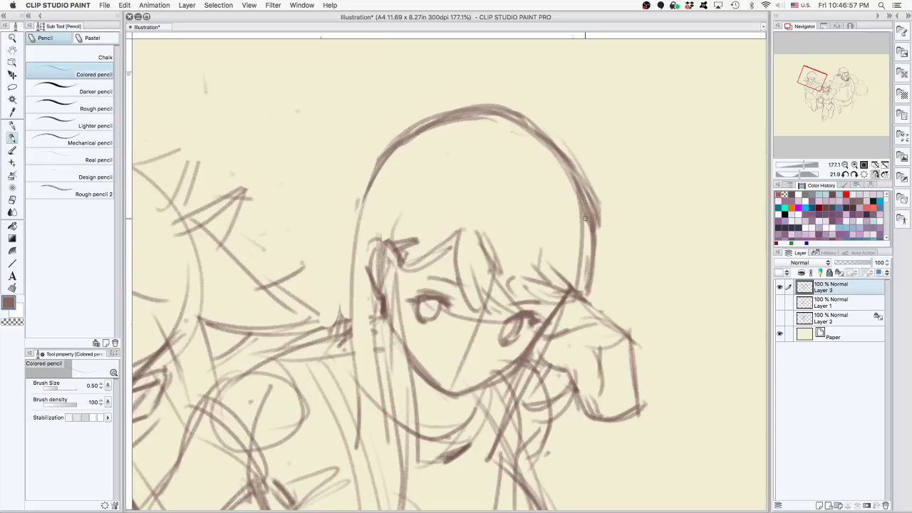
pyautogui.moveTo(584, 216); pyautogui.dragTo(586, 296)
pyautogui.press('super+z')
# Mirror the view back, add an outer contour to the woman's hair, and retrace her jawline and side hair
pyautogui.click(875, 174)
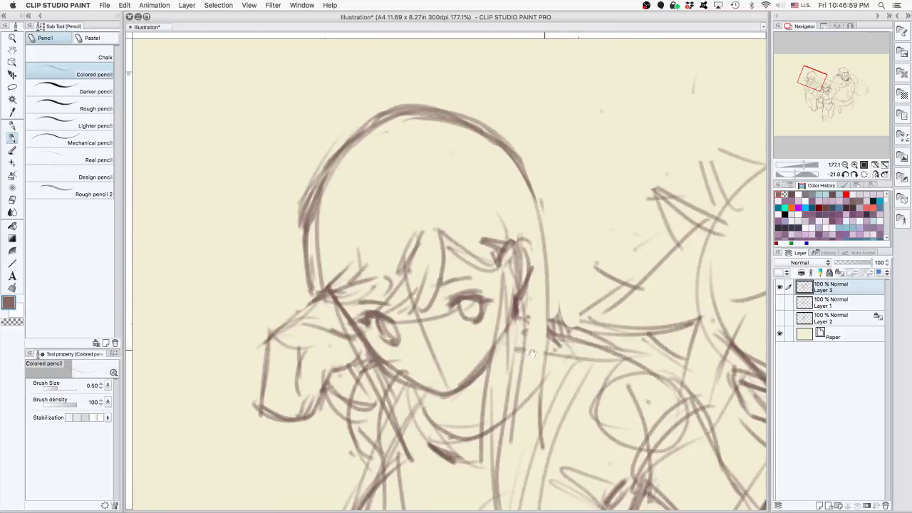
pyautogui.scroll(-5, 436, 295)
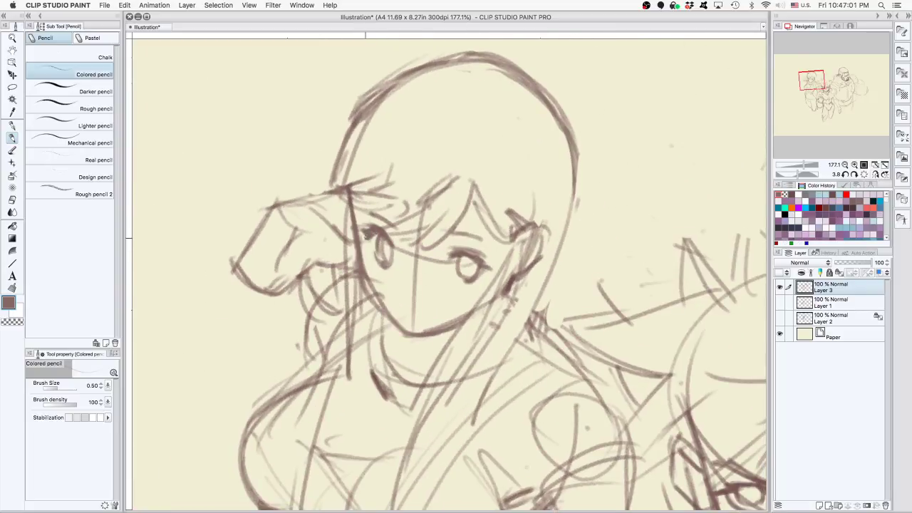
pyautogui.moveTo(319, 188)
pyautogui.mouseDown()
pyautogui.moveTo(379, 90)
pyautogui.moveTo(352, 121)
pyautogui.moveTo(484, 60)
pyautogui.mouseUp()
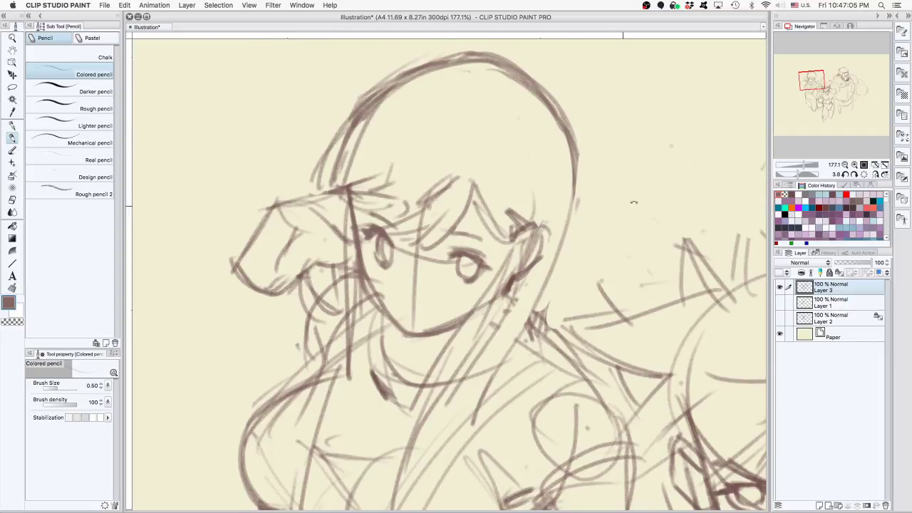
pyautogui.moveTo(631, 201)
pyautogui.mouseDown()
pyautogui.moveTo(584, 114)
pyautogui.moveTo(507, 195)
pyautogui.mouseUp()
pyautogui.moveTo(594, 192); pyautogui.dragTo(548, 303)
pyautogui.moveTo(352, 202)
pyautogui.mouseDown()
pyautogui.moveTo(371, 283)
pyautogui.moveTo(366, 267)
pyautogui.moveTo(394, 326)
pyautogui.moveTo(388, 317)
pyautogui.moveTo(420, 340)
pyautogui.mouseUp()
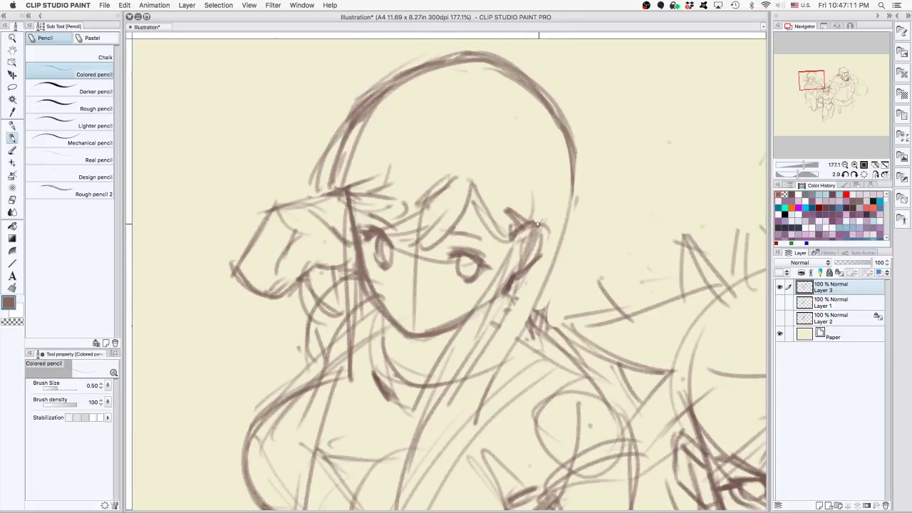
pyautogui.moveTo(553, 260); pyautogui.dragTo(567, 320)
# Sketch a vertical centre line down the woman's abdomen below the waistband, undoing the last stroke
pyautogui.moveTo(570, 321); pyautogui.dragTo(567, 111)
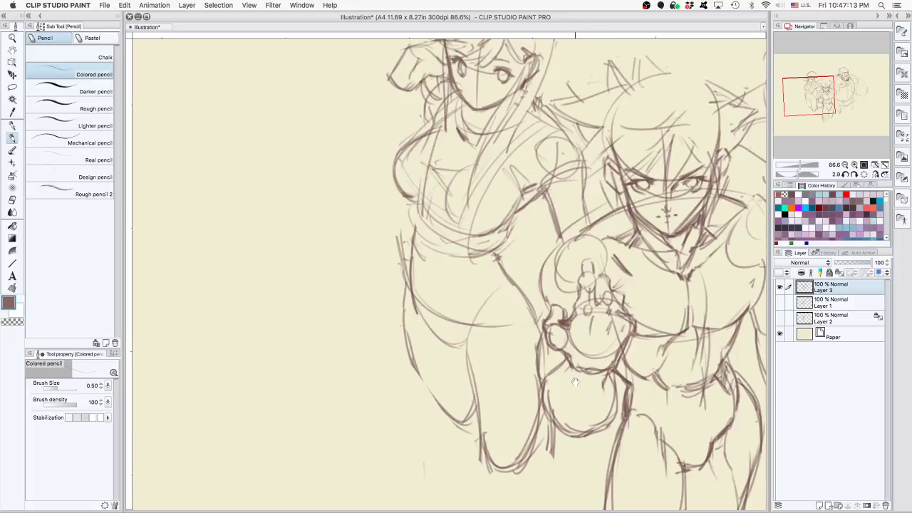
pyautogui.moveTo(469, 214); pyautogui.dragTo(467, 324)
pyautogui.moveTo(465, 266); pyautogui.dragTo(457, 334)
pyautogui.moveTo(458, 270); pyautogui.dragTo(454, 324)
pyautogui.moveTo(464, 212); pyautogui.dragTo(447, 318)
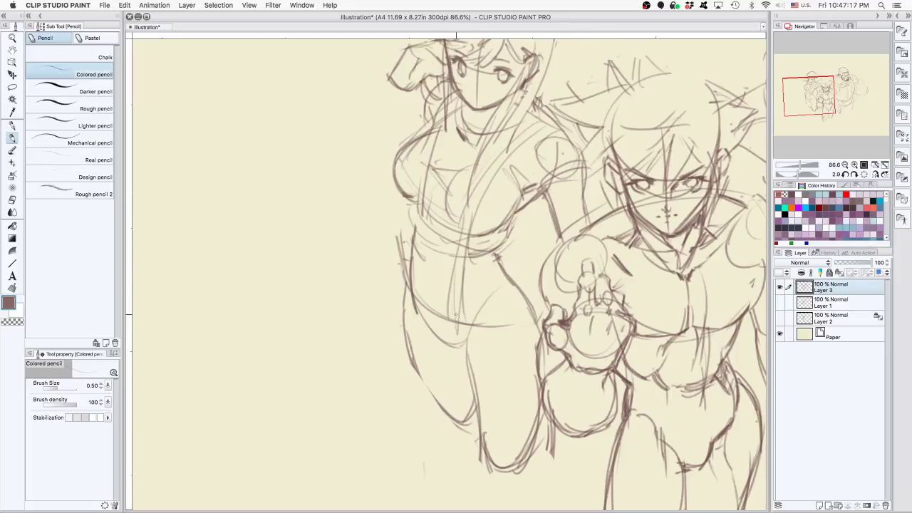
pyautogui.press('super+z')
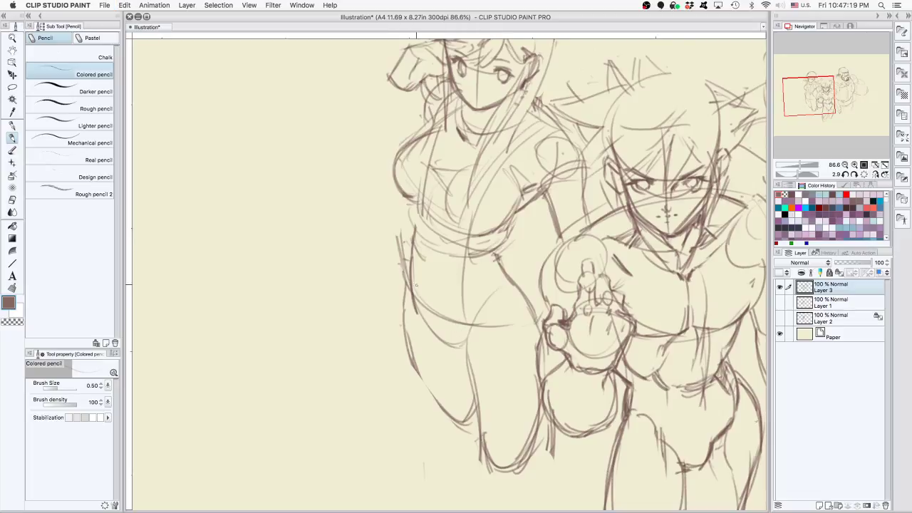
# Sketch a curved band line around the woman's hips just below the waist, undoing the unwanted trial strokes
pyautogui.moveTo(414, 279); pyautogui.dragTo(474, 316)
pyautogui.press('super+z')
pyautogui.moveTo(416, 281); pyautogui.dragTo(493, 304)
pyautogui.press('super+z')
pyautogui.press('super+z')
pyautogui.moveTo(421, 289)
pyautogui.mouseDown()
pyautogui.moveTo(518, 288)
pyautogui.moveTo(504, 307)
pyautogui.moveTo(468, 307)
pyautogui.moveTo(528, 304)
pyautogui.mouseUp()
pyautogui.press('super+z')
pyautogui.moveTo(411, 265)
pyautogui.mouseDown()
pyautogui.moveTo(436, 298)
pyautogui.moveTo(463, 310)
pyautogui.moveTo(435, 319)
pyautogui.mouseUp()
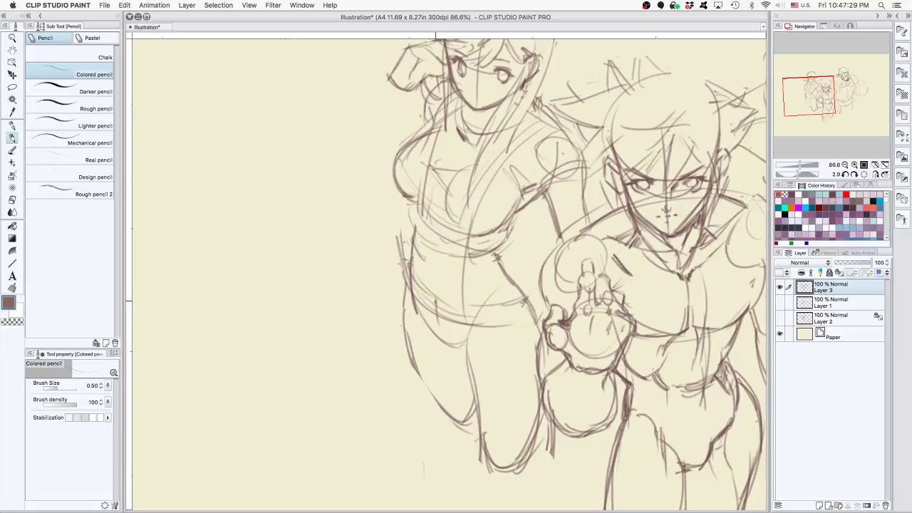
pyautogui.press('super+z')
pyautogui.moveTo(457, 315); pyautogui.dragTo(478, 309)
pyautogui.press('super+z')
# Retrace the outer side of the woman's waist with several long downward strokes from the ribs to the hip
pyautogui.moveTo(410, 199); pyautogui.dragTo(420, 260)
pyautogui.moveTo(416, 218); pyautogui.dragTo(422, 263)
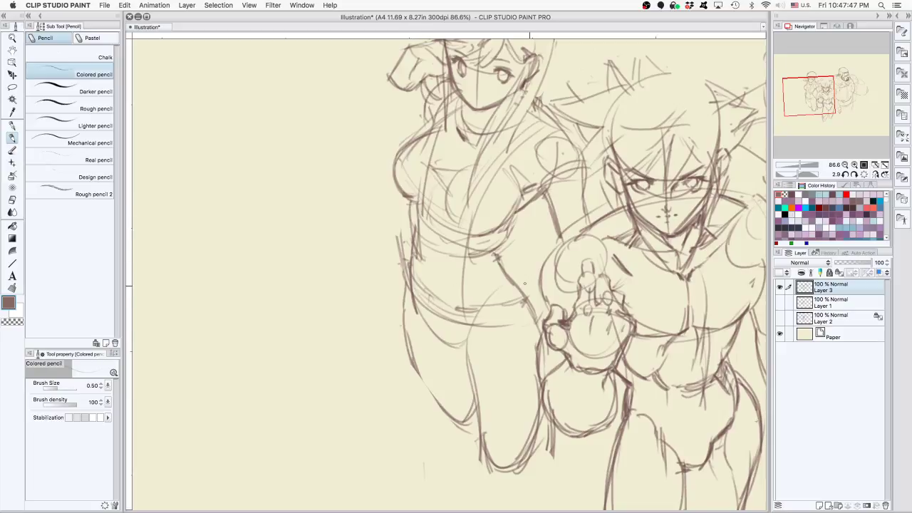
pyautogui.moveTo(409, 229); pyautogui.dragTo(412, 286)
pyautogui.moveTo(410, 209); pyautogui.dragTo(415, 276)
pyautogui.moveTo(416, 235); pyautogui.dragTo(421, 285)
# Sketch two long lines down the middle of the woman's abdomen and a curved line across her lower waist
pyautogui.moveTo(465, 241); pyautogui.dragTo(458, 304)
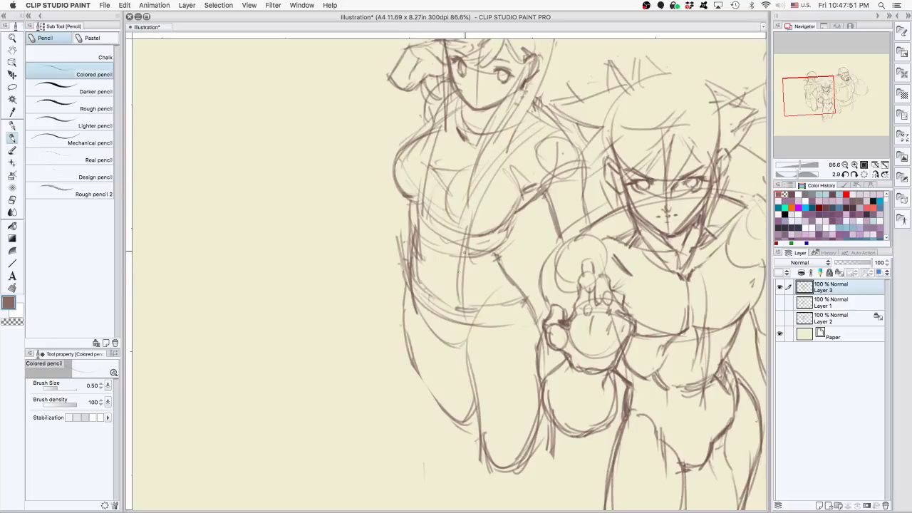
pyautogui.moveTo(463, 221)
pyautogui.mouseDown()
pyautogui.moveTo(452, 287)
pyautogui.moveTo(419, 271)
pyautogui.moveTo(413, 252)
pyautogui.moveTo(480, 296)
pyautogui.mouseUp()
pyautogui.moveTo(414, 266)
pyautogui.mouseDown()
pyautogui.moveTo(462, 285)
pyautogui.moveTo(502, 288)
pyautogui.moveTo(508, 275)
pyautogui.moveTo(492, 287)
pyautogui.mouseUp()
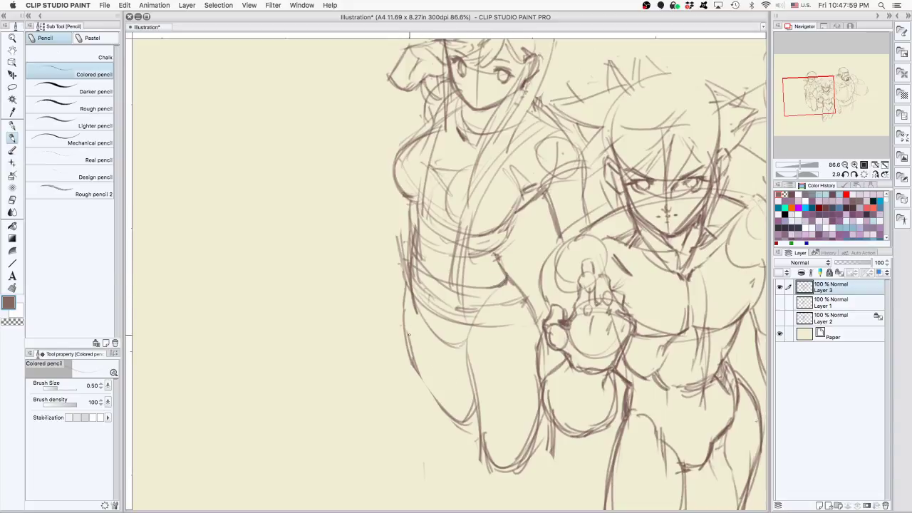
# Draw a curved double hemline around the woman's upper thighs and strengthen the outer contour of her hip
pyautogui.moveTo(408, 334)
pyautogui.mouseDown()
pyautogui.moveTo(514, 353)
pyautogui.moveTo(425, 334)
pyautogui.moveTo(458, 360)
pyautogui.moveTo(497, 367)
pyautogui.mouseUp()
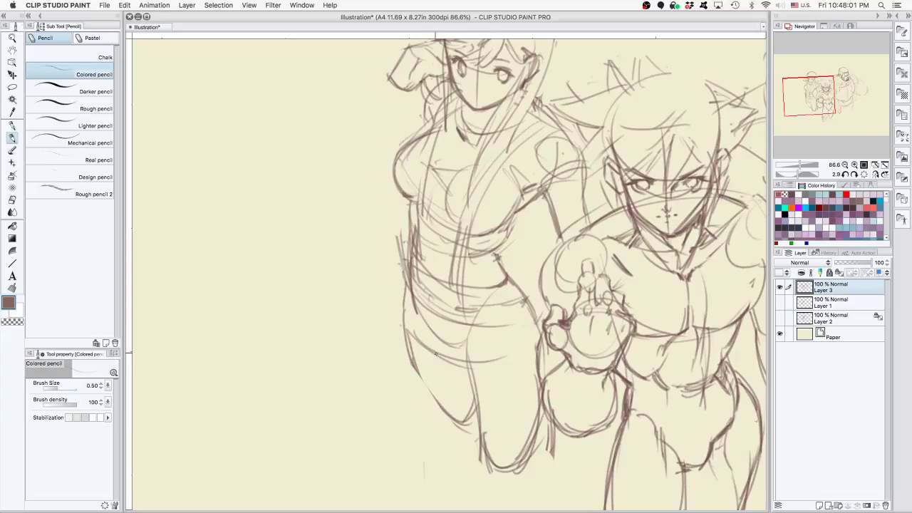
pyautogui.moveTo(400, 309); pyautogui.dragTo(476, 372)
pyautogui.moveTo(421, 347)
pyautogui.mouseDown()
pyautogui.moveTo(501, 361)
pyautogui.moveTo(489, 369)
pyautogui.moveTo(517, 354)
pyautogui.mouseUp()
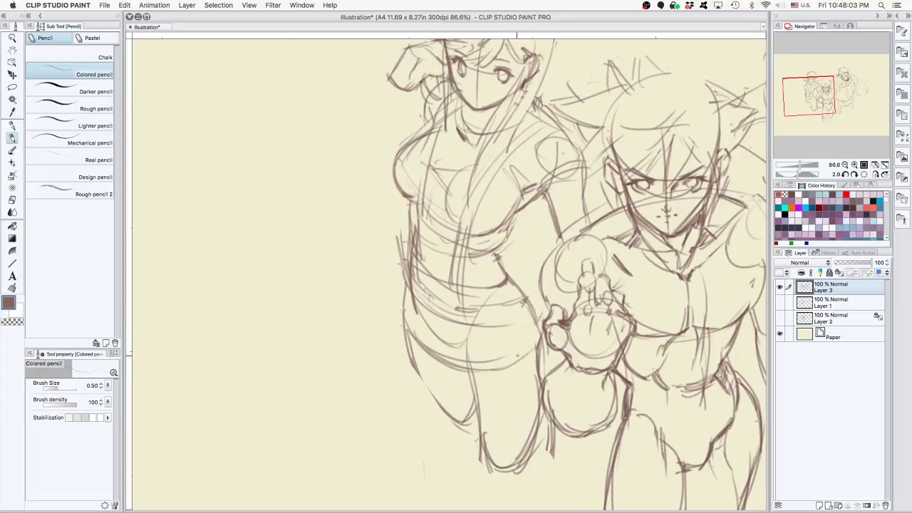
pyautogui.moveTo(400, 311); pyautogui.dragTo(398, 265)
# Erase the stray marks outside the woman's waist and the crease across her hip, and add a second hemline over the far thigh
pyautogui.press('e')
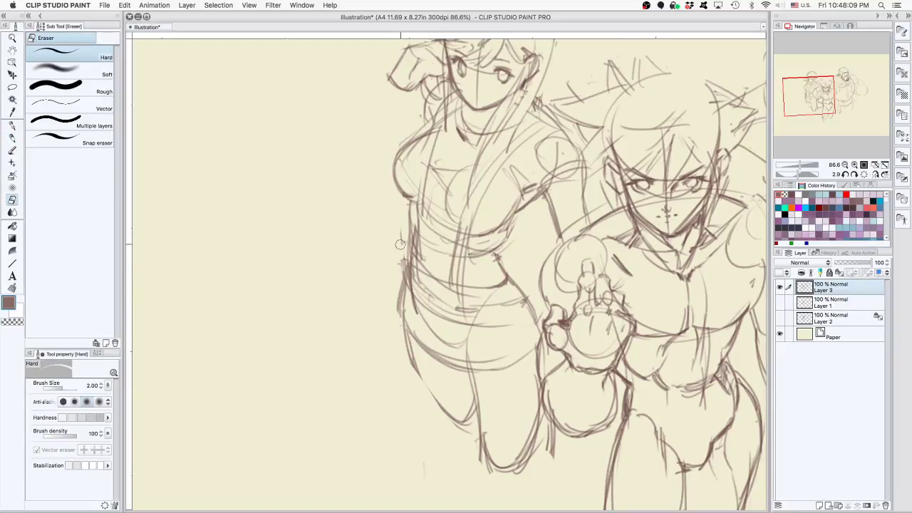
pyautogui.moveTo(398, 265); pyautogui.dragTo(397, 317)
pyautogui.moveTo(497, 315)
pyautogui.mouseDown()
pyautogui.moveTo(470, 332)
pyautogui.moveTo(500, 305)
pyautogui.moveTo(482, 332)
pyautogui.mouseUp()
pyautogui.press('p')
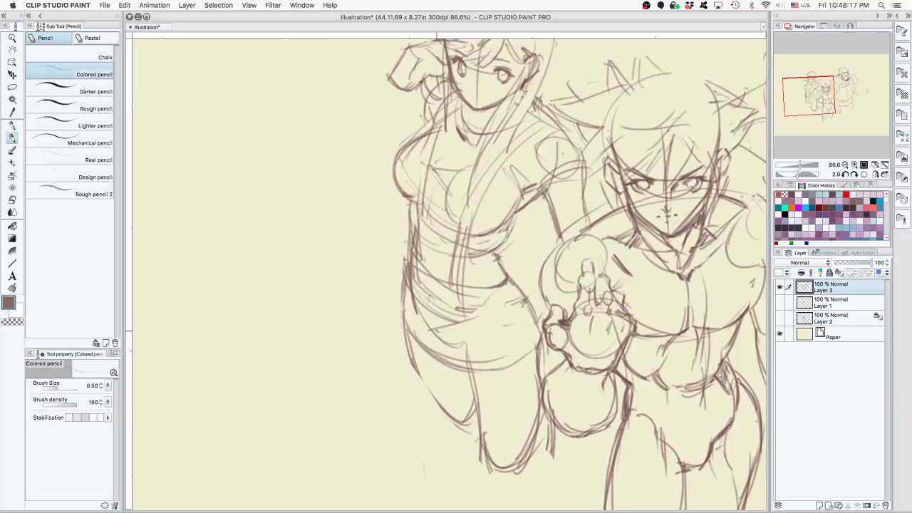
pyautogui.moveTo(436, 322)
pyautogui.mouseDown()
pyautogui.moveTo(462, 323)
pyautogui.moveTo(444, 343)
pyautogui.moveTo(472, 325)
pyautogui.mouseUp()
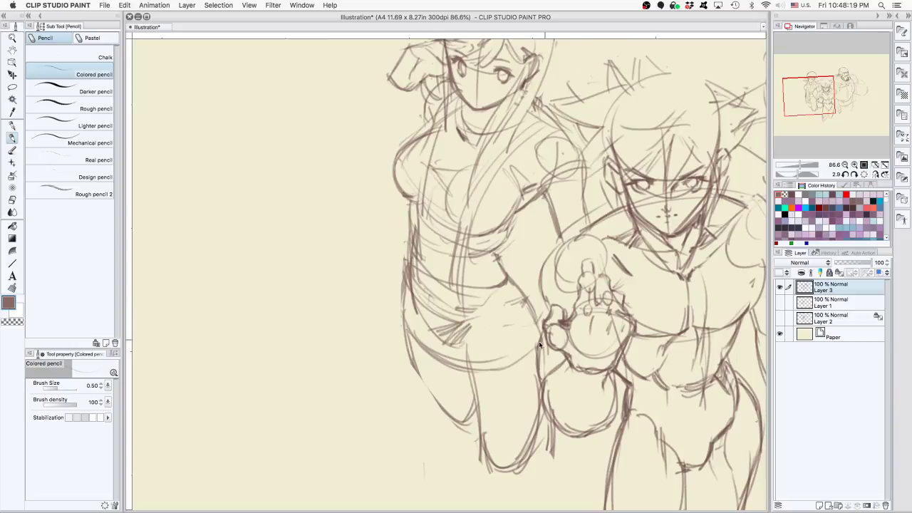
pyautogui.press('super+z')
pyautogui.moveTo(495, 358)
pyautogui.mouseDown()
pyautogui.moveTo(513, 344)
pyautogui.moveTo(539, 341)
pyautogui.mouseUp()
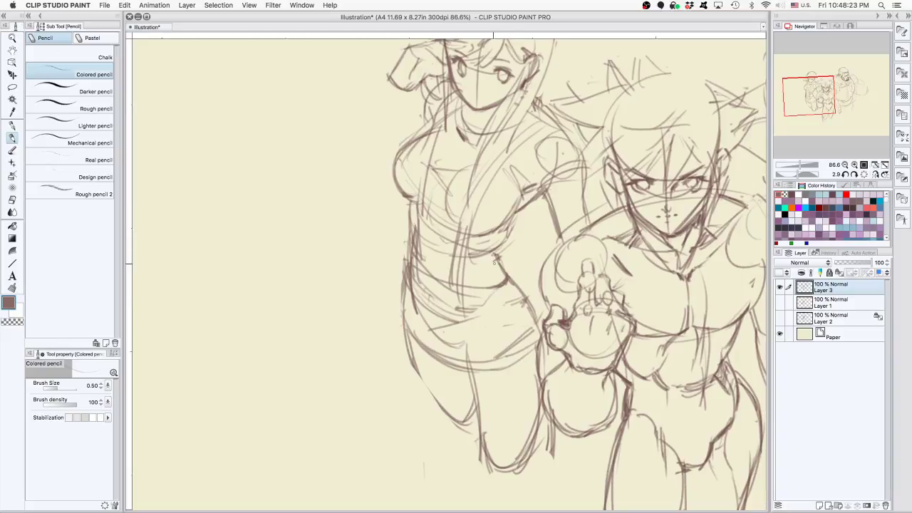
# Darken the woman's waist with short strokes on the abdomen line and along her side contour
pyautogui.moveTo(460, 282)
pyautogui.mouseDown()
pyautogui.moveTo(446, 282)
pyautogui.moveTo(459, 288)
pyautogui.mouseUp()
pyautogui.moveTo(412, 251); pyautogui.dragTo(412, 266)
pyautogui.moveTo(410, 200)
pyautogui.mouseDown()
pyautogui.moveTo(405, 241)
pyautogui.moveTo(410, 230)
pyautogui.mouseUp()
pyautogui.moveTo(417, 239); pyautogui.dragTo(414, 247)
pyautogui.moveTo(573, 298); pyautogui.dragTo(531, 353)
pyautogui.scroll(3, 466, 110)
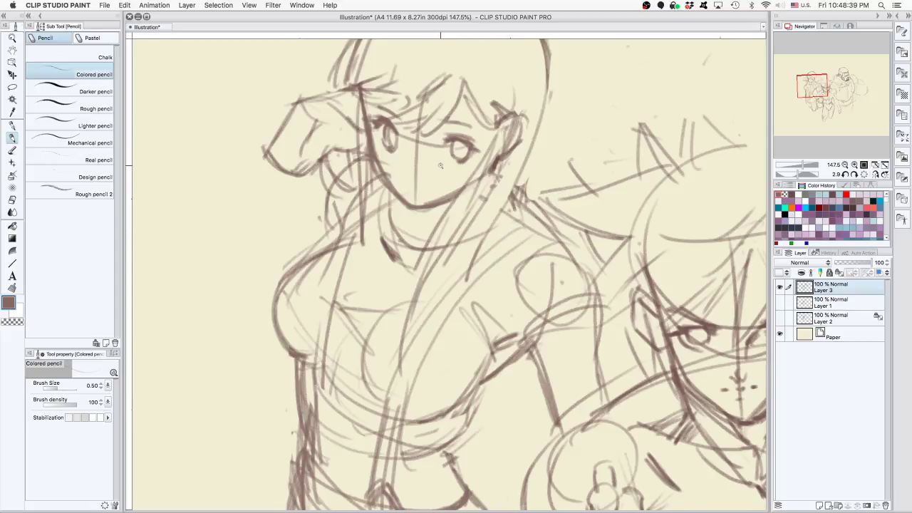
pyautogui.scroll(1, 438, 166)
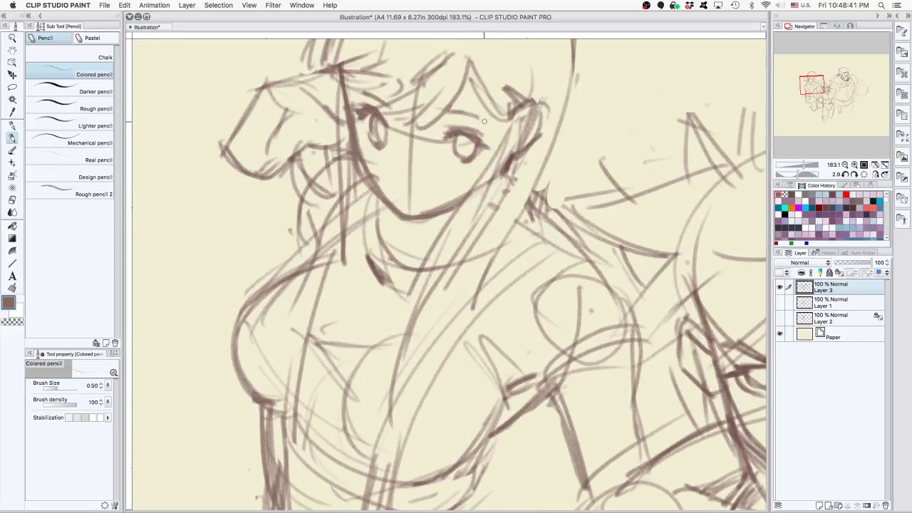
pyautogui.press('c')
pyautogui.moveTo(462, 111); pyautogui.dragTo(475, 118)
pyautogui.press('c')
pyautogui.press('super+z')
pyautogui.press('super+z')
pyautogui.press('super+z')
pyautogui.keyDown('alt'); pyautogui.click(465, 109); pyautogui.keyUp('alt')
pyautogui.press('super+z')
pyautogui.press('c')
pyautogui.press('super+z')
# Draw the woman's eyebrow on the side of her raised hand, and trim the other eyebrow with the transparent colour
pyautogui.moveTo(362, 93); pyautogui.dragTo(389, 109)
pyautogui.moveTo(361, 92); pyautogui.dragTo(377, 101)
pyautogui.moveTo(600, 187)
pyautogui.mouseDown()
pyautogui.moveTo(509, 112)
pyautogui.moveTo(460, 100)
pyautogui.mouseUp()
pyautogui.press('c')
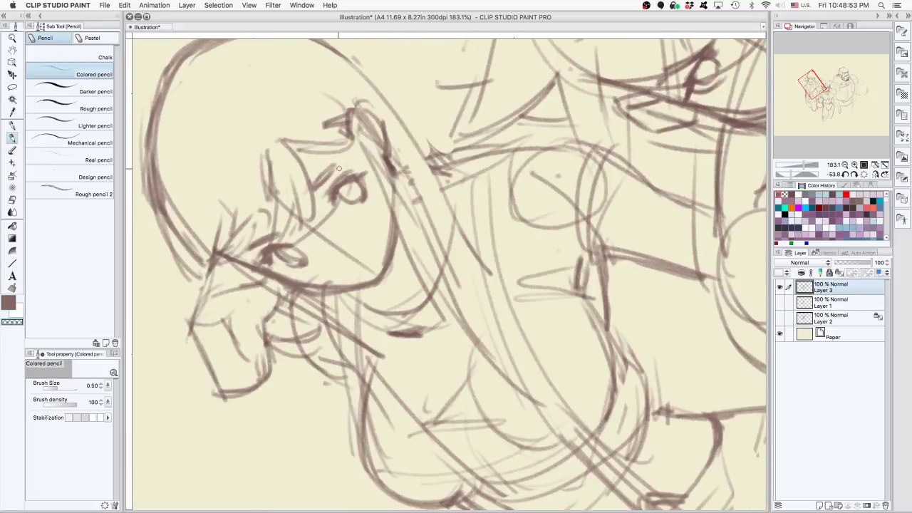
pyautogui.moveTo(325, 172)
pyautogui.mouseDown()
pyautogui.moveTo(318, 181)
pyautogui.moveTo(335, 168)
pyautogui.mouseUp()
pyautogui.press('c')
pyautogui.moveTo(596, 218); pyautogui.dragTo(442, 430)
pyautogui.moveTo(527, 296); pyautogui.dragTo(509, 146)
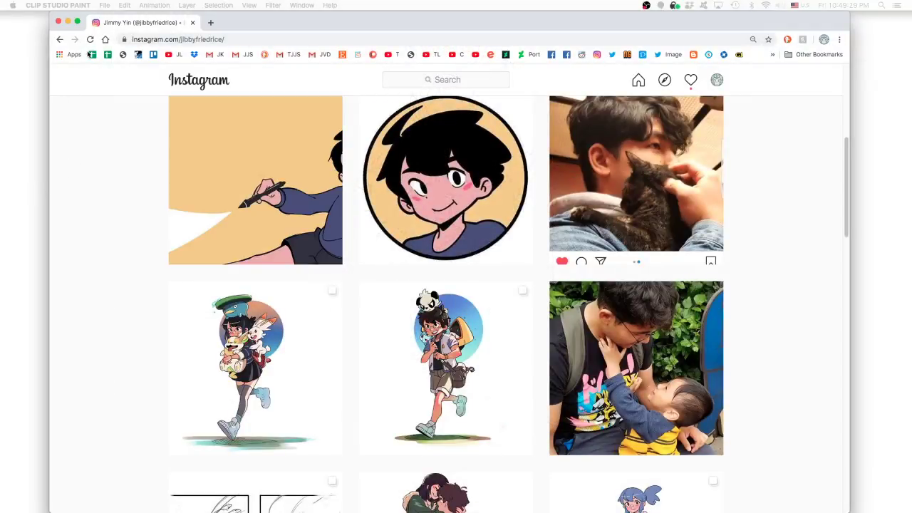
# Switch to Chrome and examine the artist's Instagram profile and the post of the character drawing with a pen
pyautogui.click(296, 125)
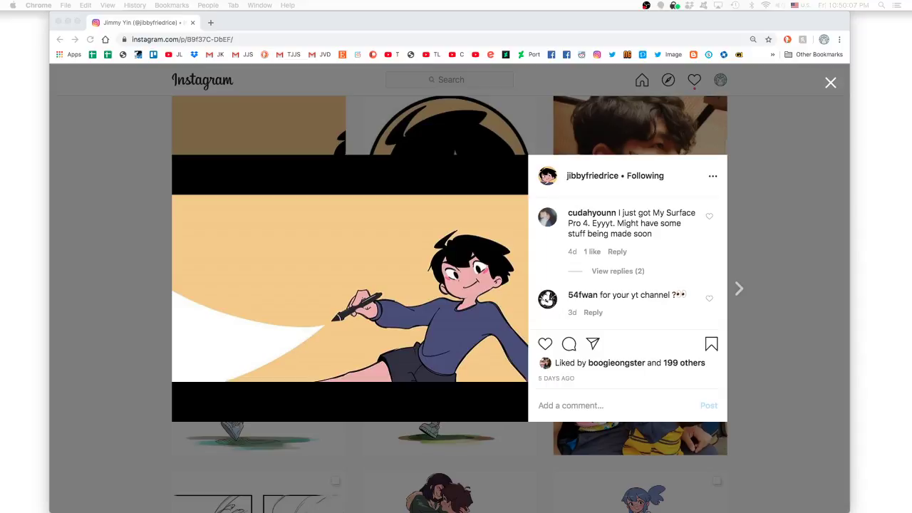
pyautogui.click(743, 173)
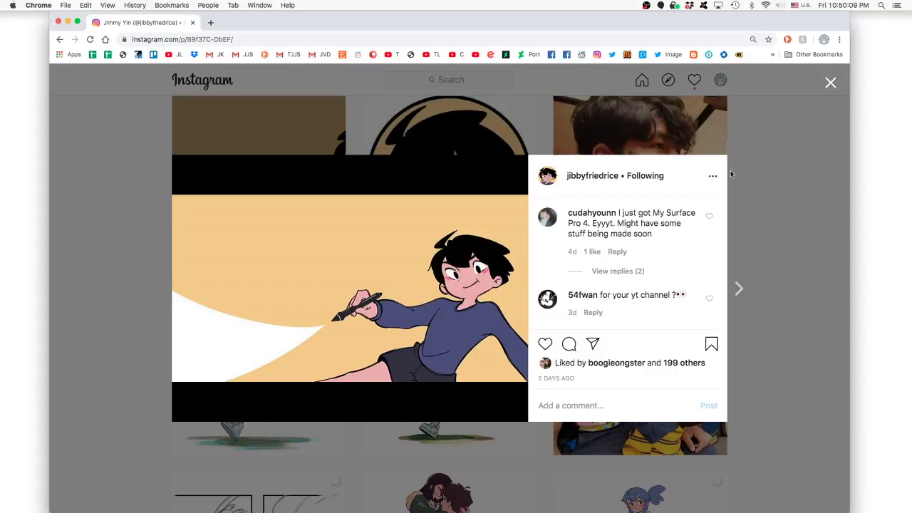
pyautogui.click(775, 251)
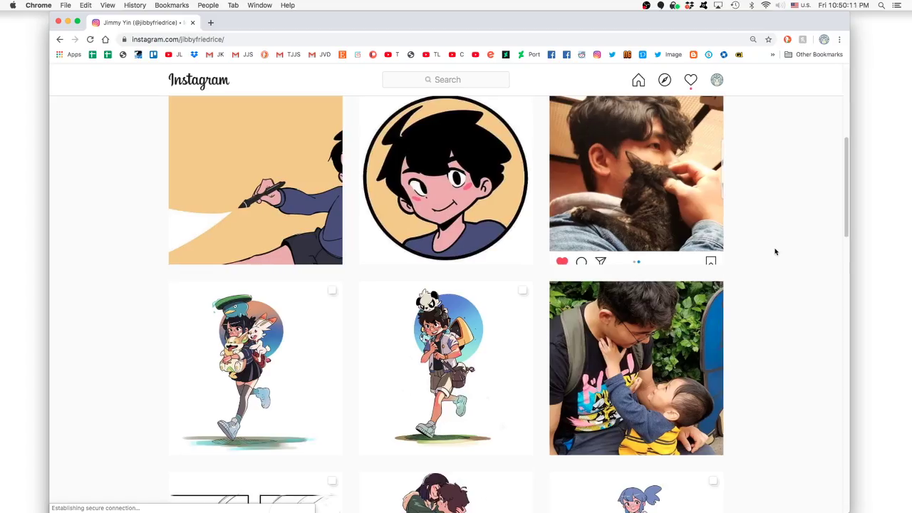
pyautogui.click(320, 214)
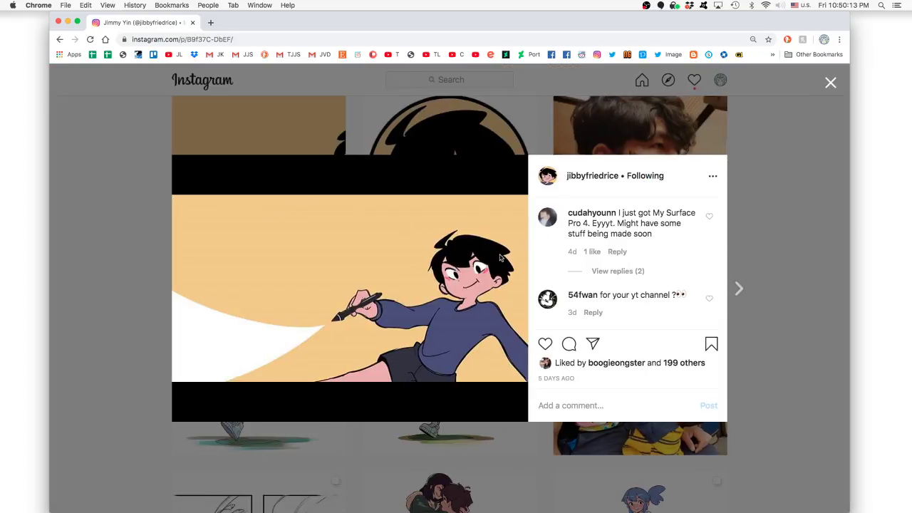
pyautogui.click(386, 125)
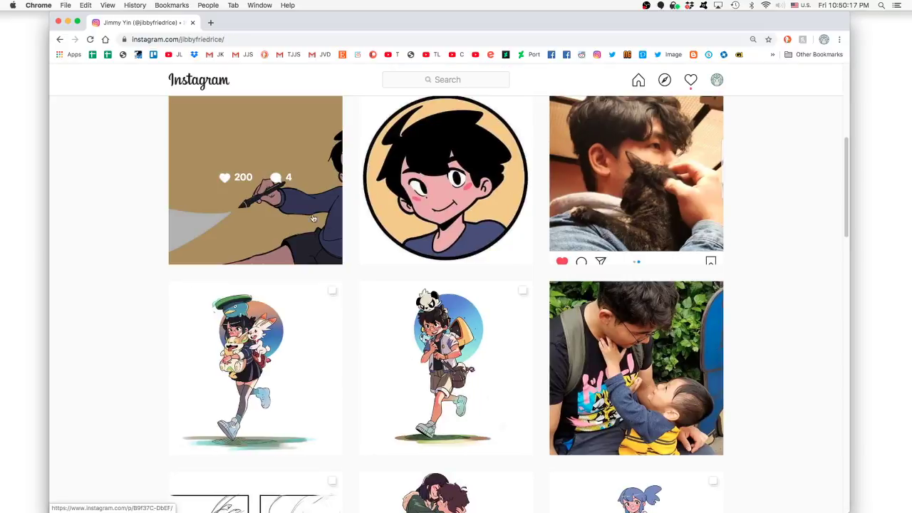
pyautogui.click(299, 239)
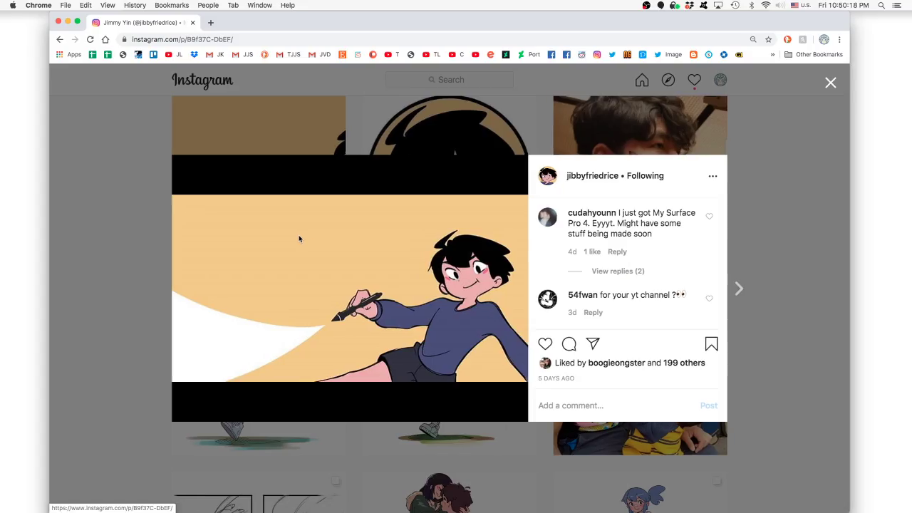
pyautogui.click(744, 262)
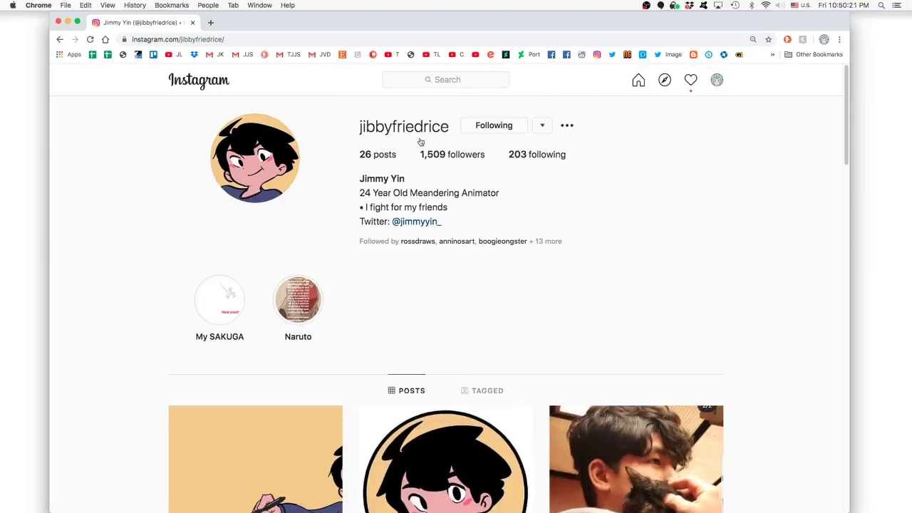
pyautogui.scroll(-4, 522, 181)
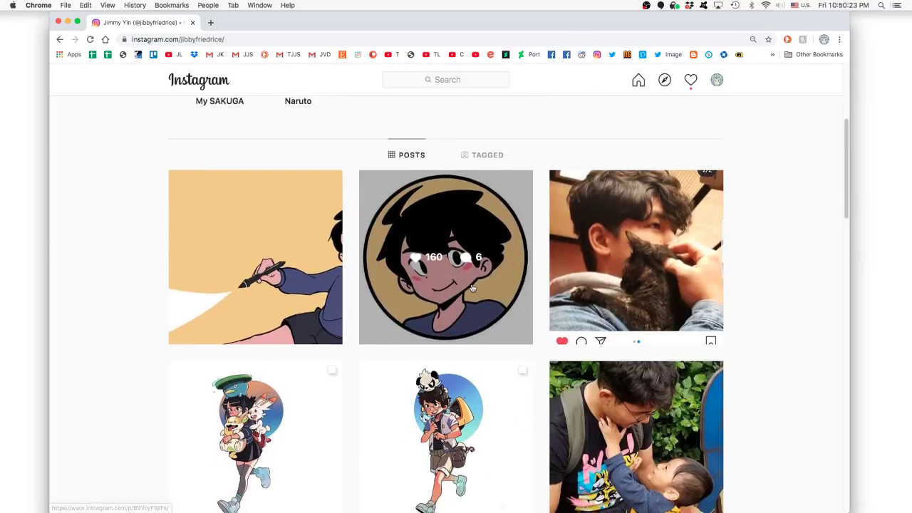
# Open the post of the running girl carrying creatures, like it, view its second image and close it
pyautogui.click(249, 385)
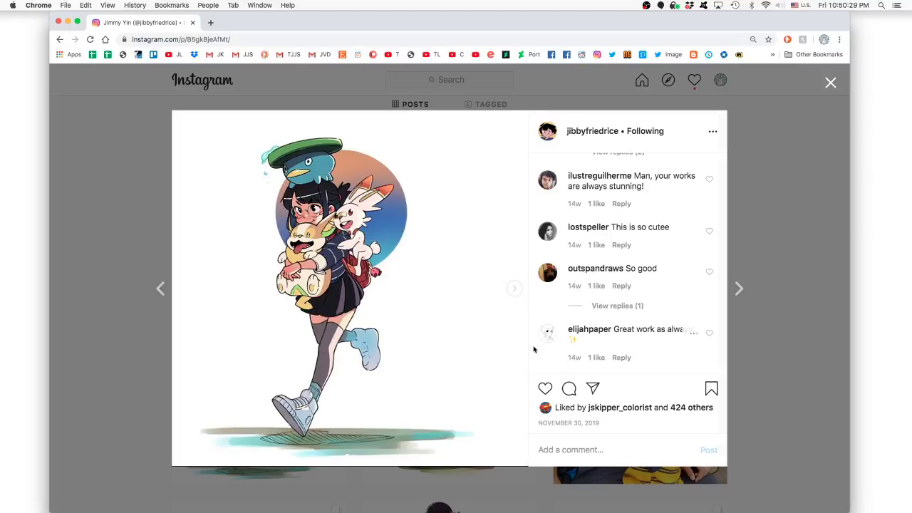
pyautogui.click(546, 386)
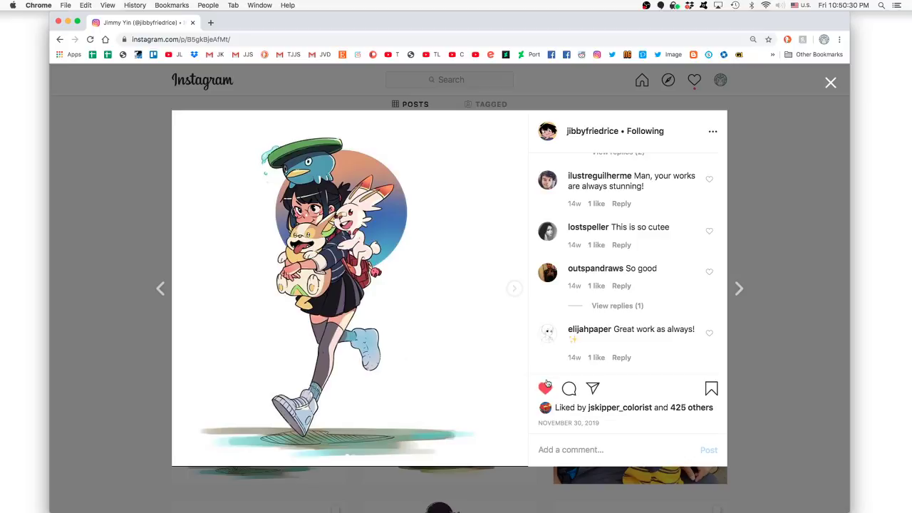
pyautogui.click(513, 287)
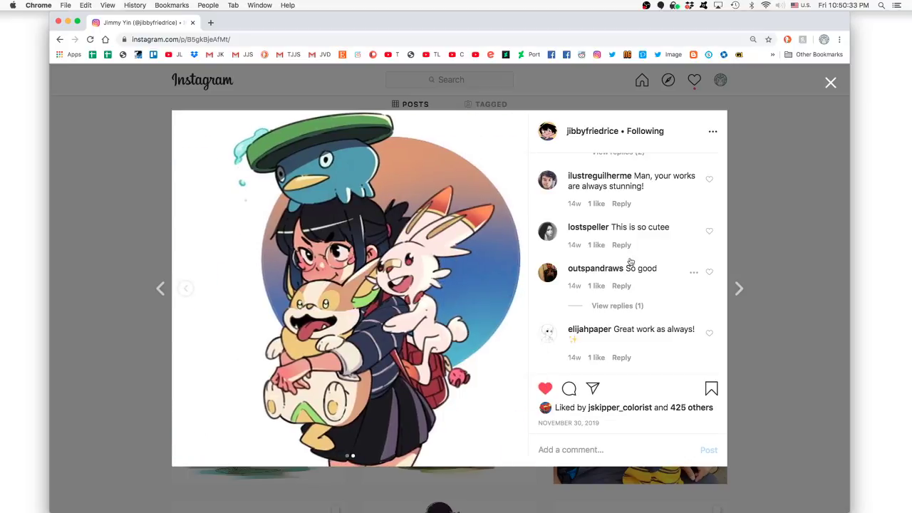
pyautogui.click(736, 223)
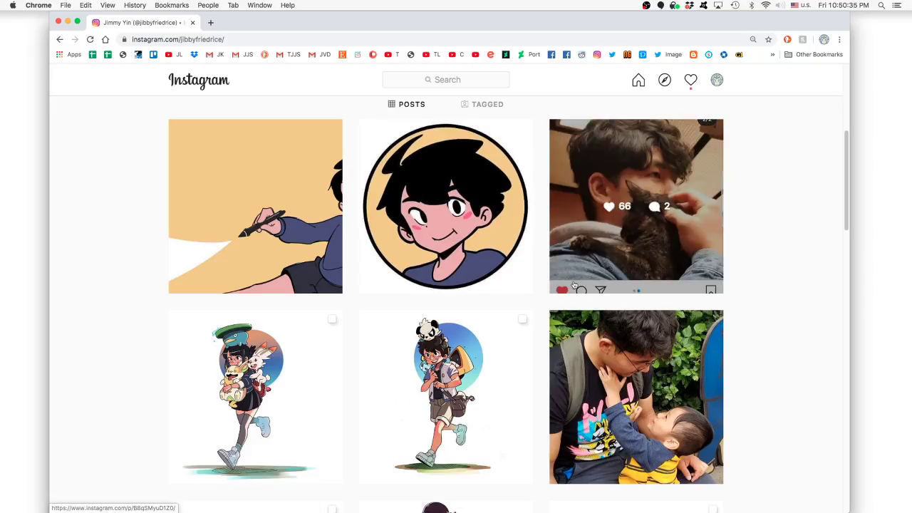
# View the post of the running boy with a panda on his head and close it
pyautogui.scroll(-2, 545, 257)
pyautogui.scroll(-4, 527, 278)
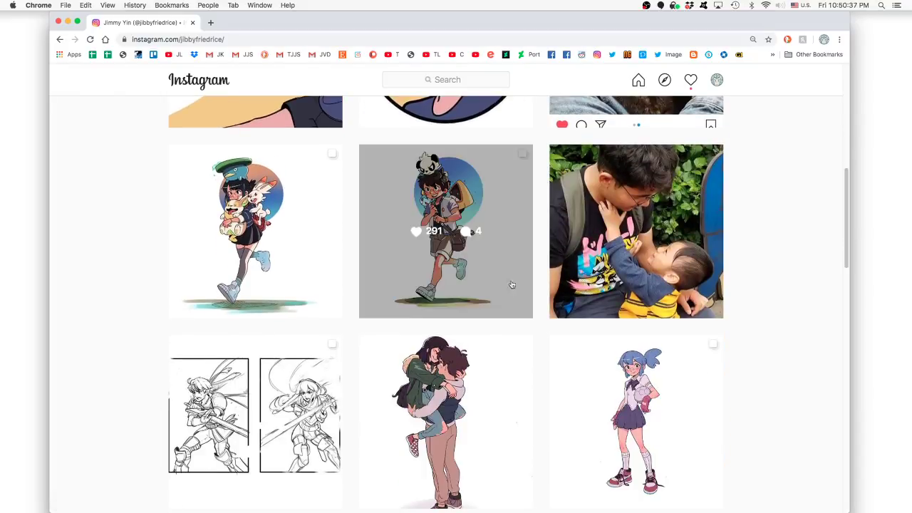
pyautogui.click(479, 272)
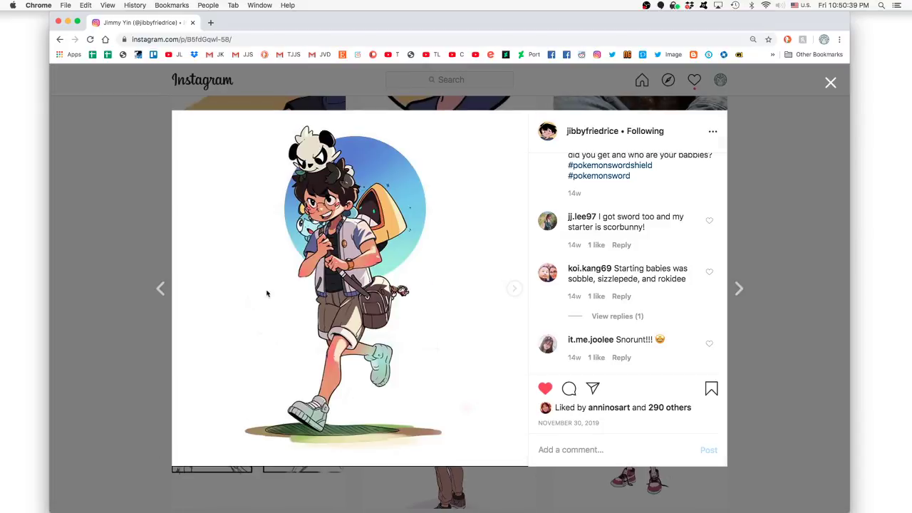
pyautogui.click(94, 342)
# Open the illustration of the embracing couple, like the post and close it
pyautogui.scroll(-1, 94, 338)
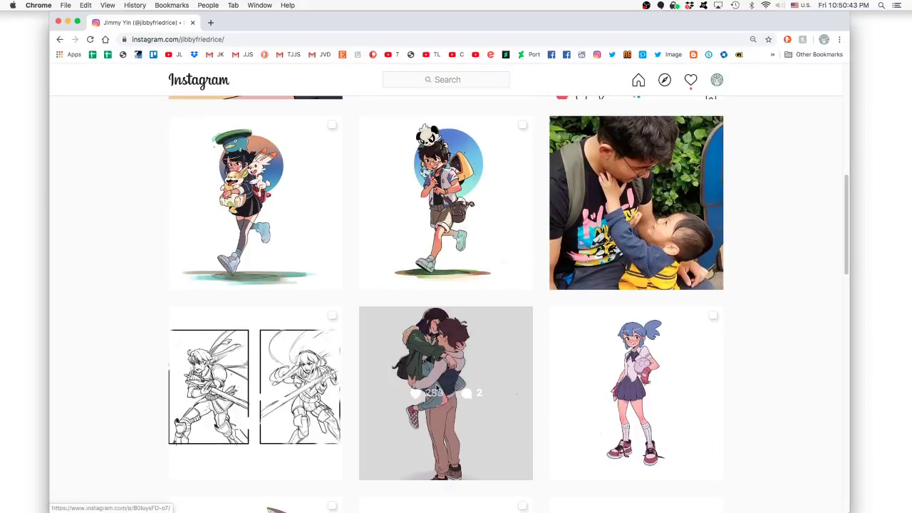
pyautogui.click(387, 367)
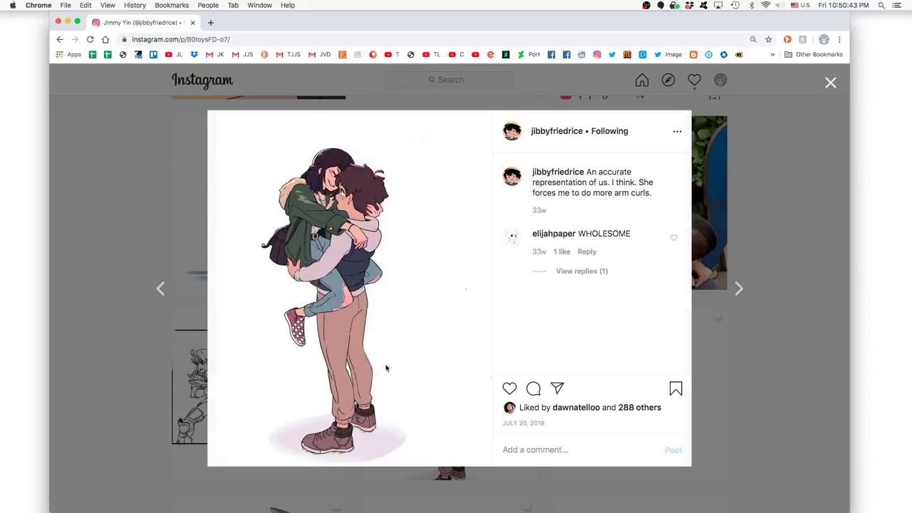
pyautogui.click(509, 389)
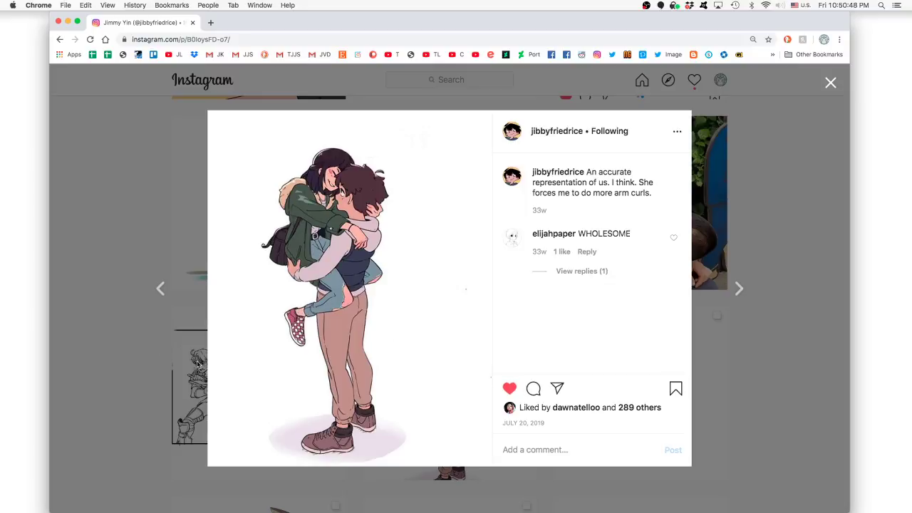
pyautogui.click(102, 357)
# Examine both images of the sword-fighter line sketches post, then return to the profile grid
pyautogui.scroll(-3, 107, 355)
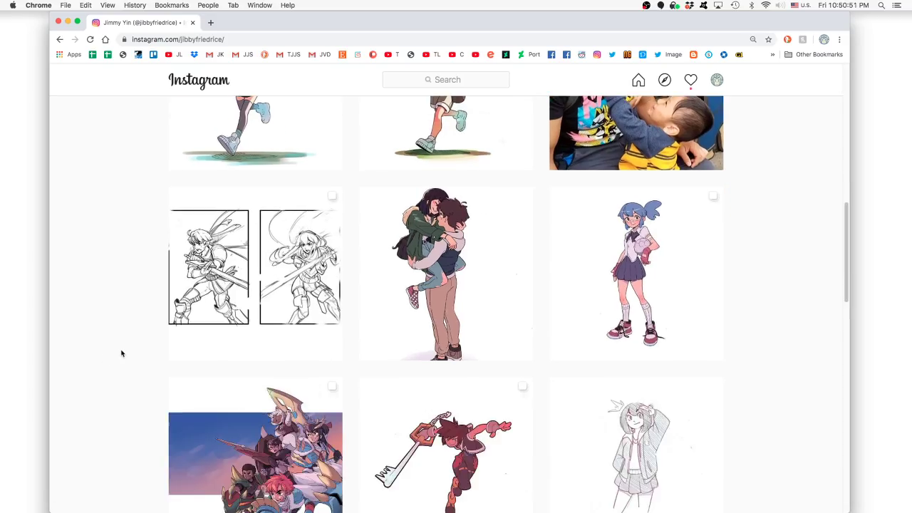
pyautogui.click(213, 299)
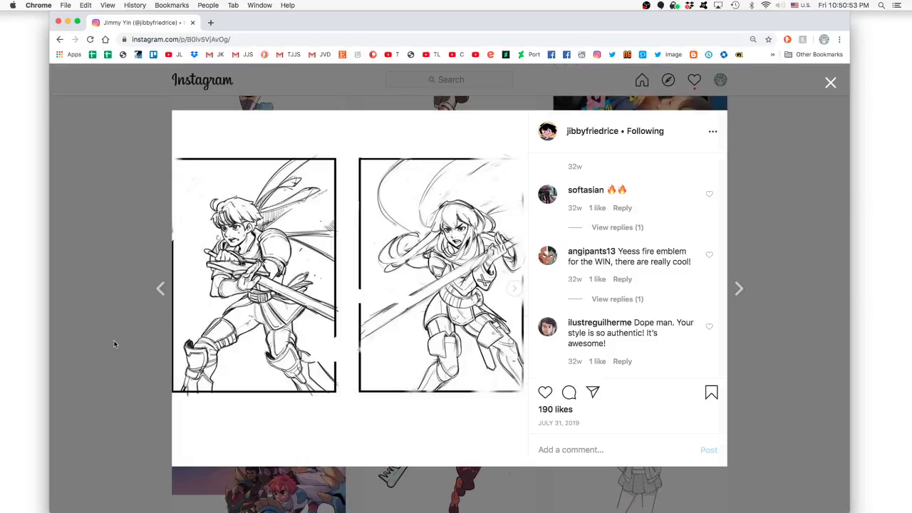
pyautogui.click(114, 340)
pyautogui.click(178, 306)
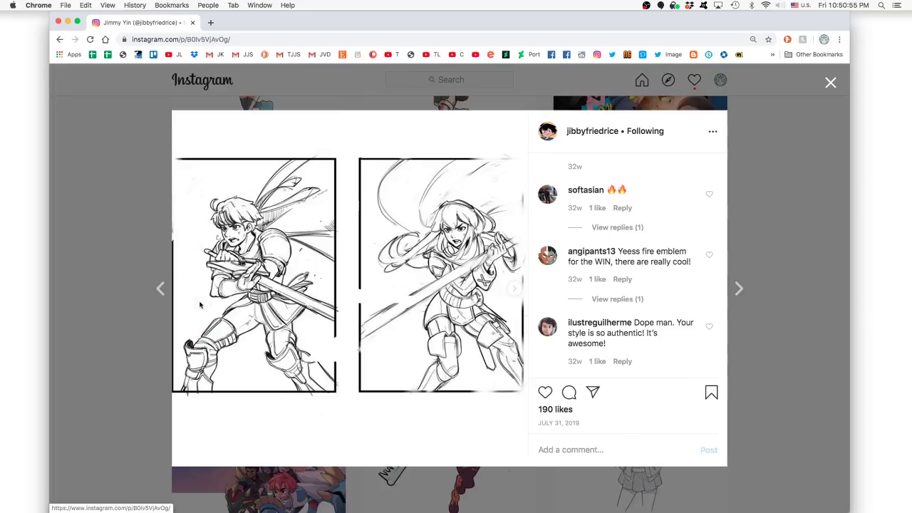
pyautogui.click(134, 314)
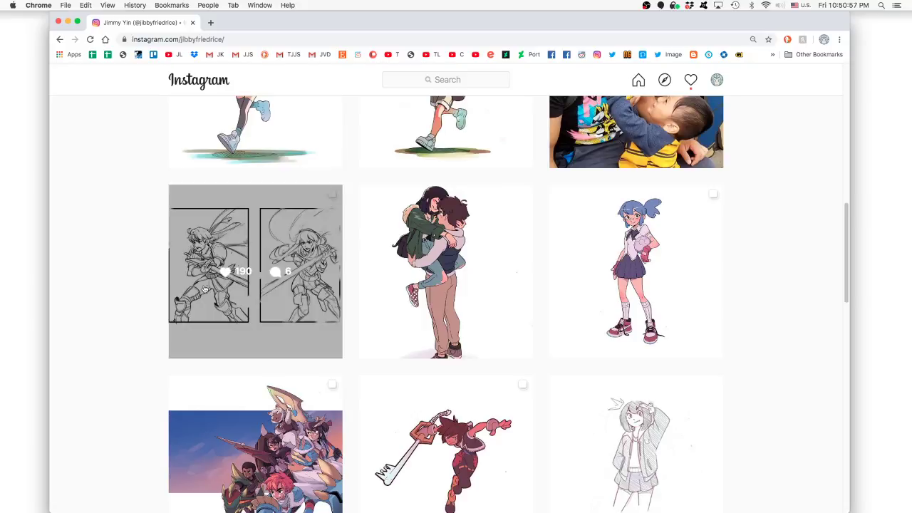
pyautogui.click(178, 306)
pyautogui.click(513, 287)
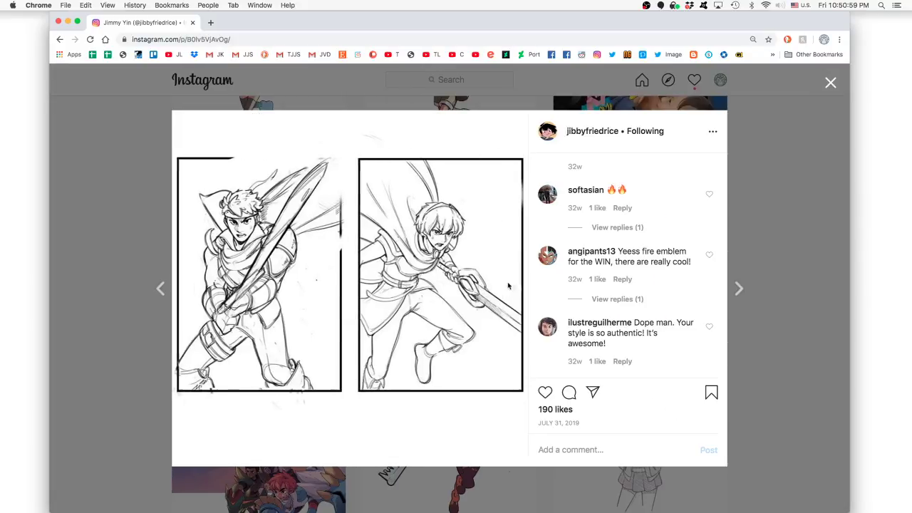
pyautogui.click(120, 334)
# Open the armoured group illustration dated July 13, 2019 and browse its images through to the clean line art
pyautogui.scroll(-3, 128, 307)
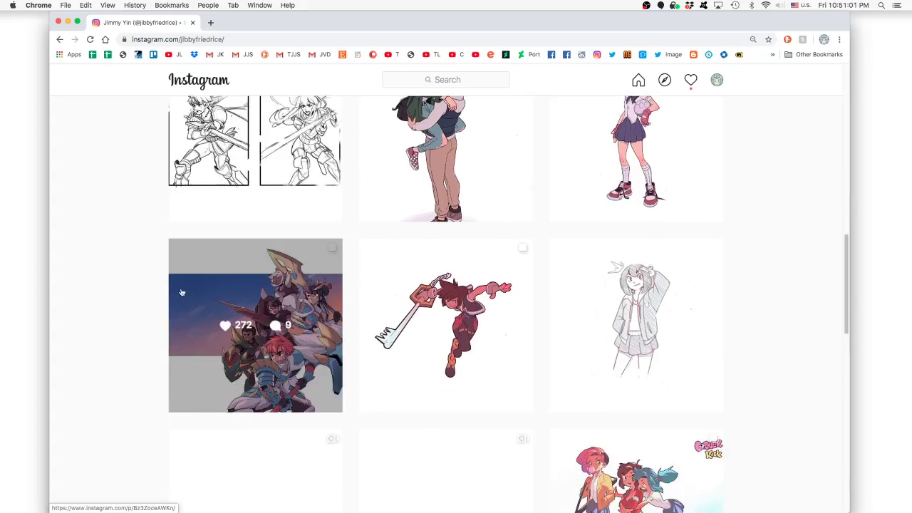
pyautogui.click(200, 321)
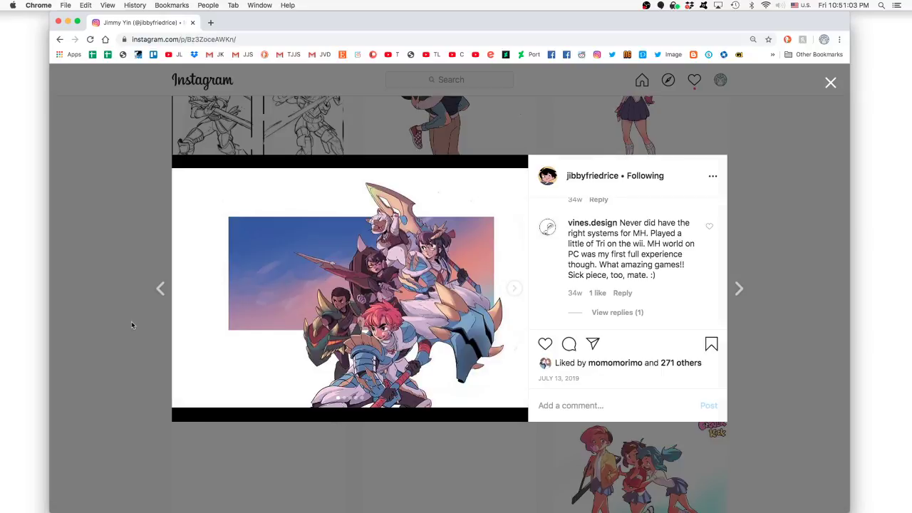
pyautogui.click(131, 322)
pyautogui.click(181, 325)
pyautogui.click(513, 291)
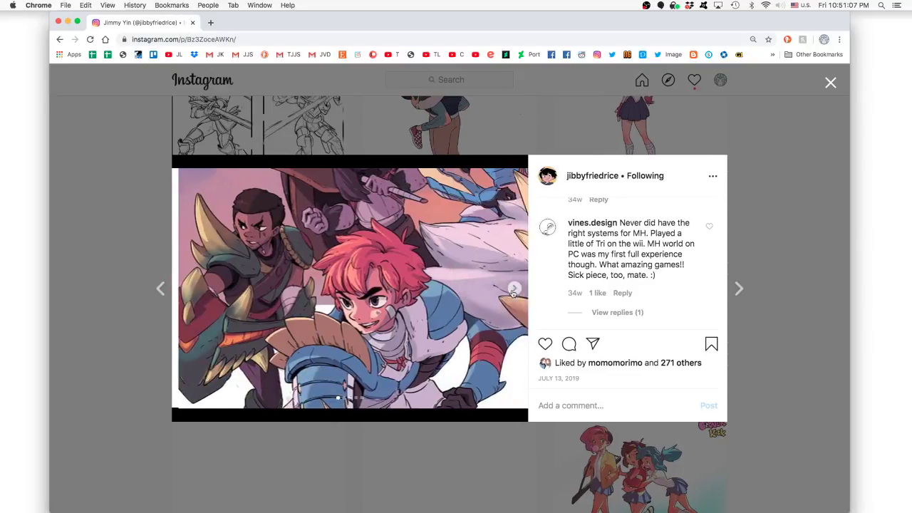
pyautogui.click(513, 291)
pyautogui.click(512, 292)
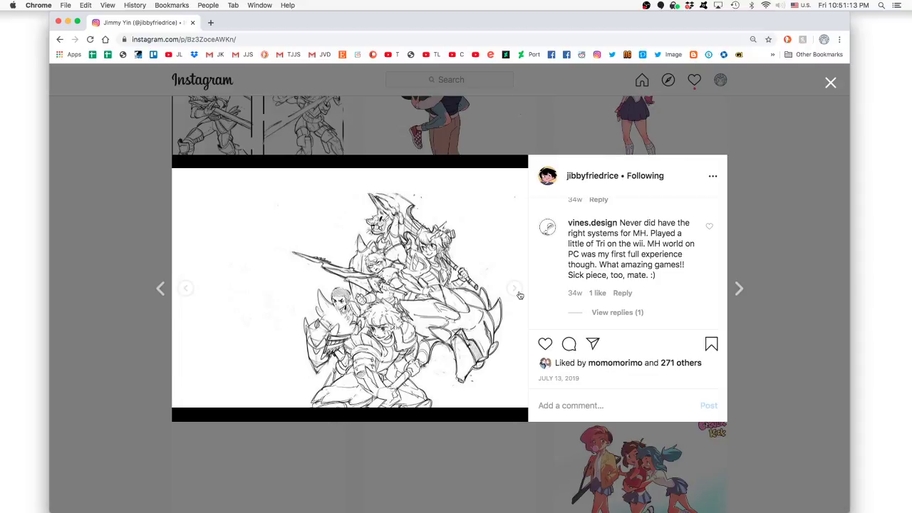
pyautogui.click(517, 294)
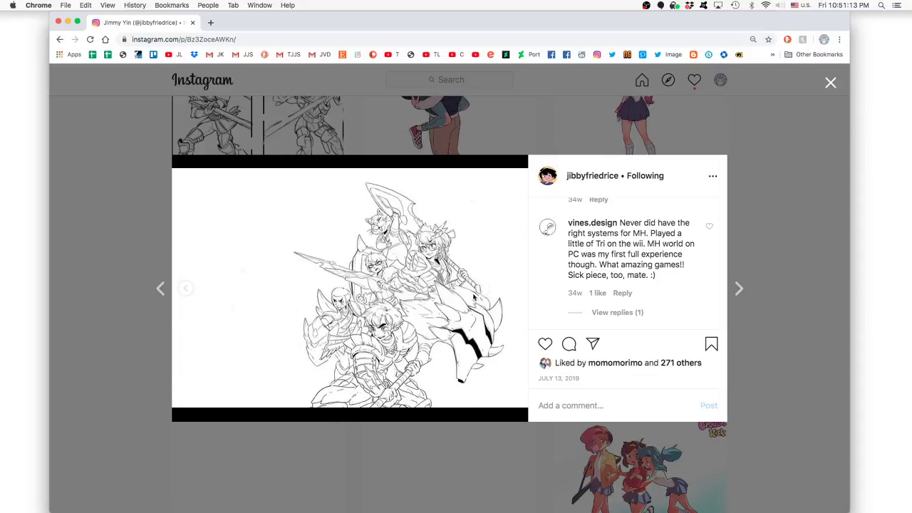
# Compare the group illustration's rough sketch with its clean line art, return to the coloured close-up and close the post
pyautogui.click(184, 289)
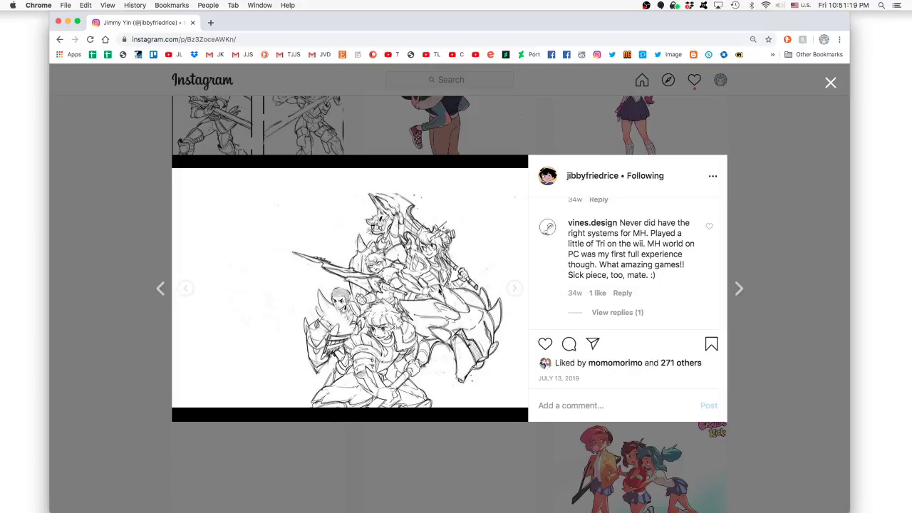
pyautogui.click(515, 288)
pyautogui.click(187, 291)
pyautogui.click(510, 286)
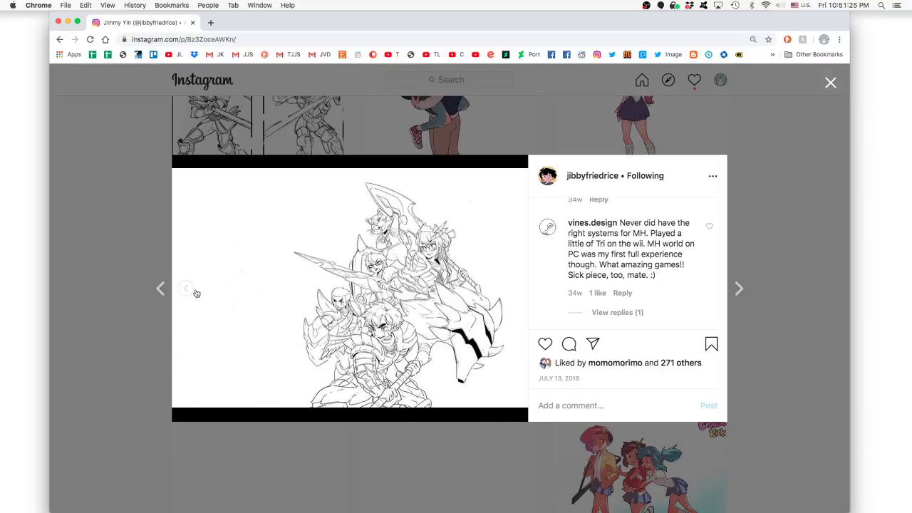
pyautogui.click(195, 292)
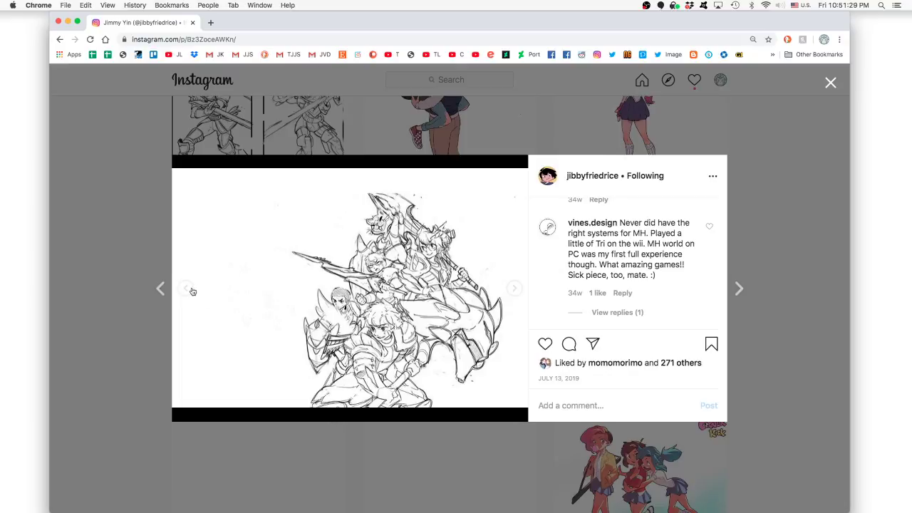
pyautogui.click(186, 289)
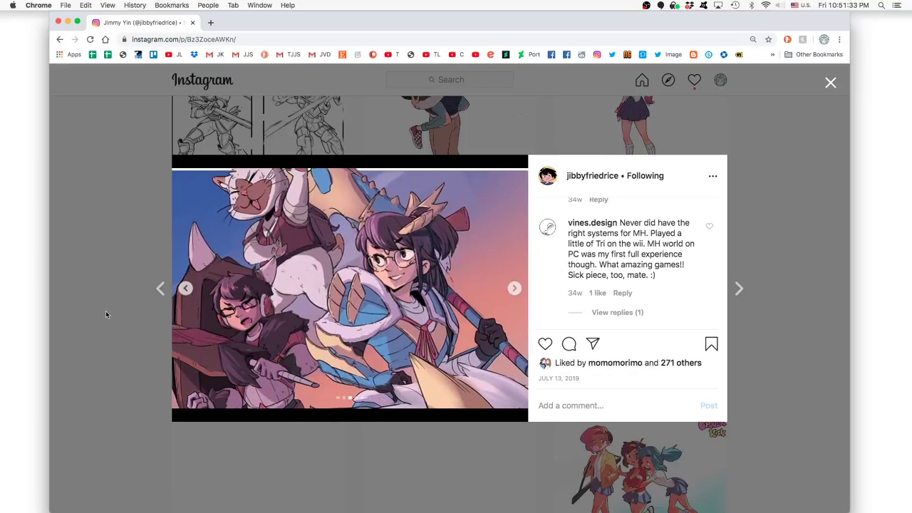
pyautogui.click(106, 311)
# View the convention photo of three men and the side-by-side mirror selfie post, closing each one
pyautogui.scroll(-5, 107, 312)
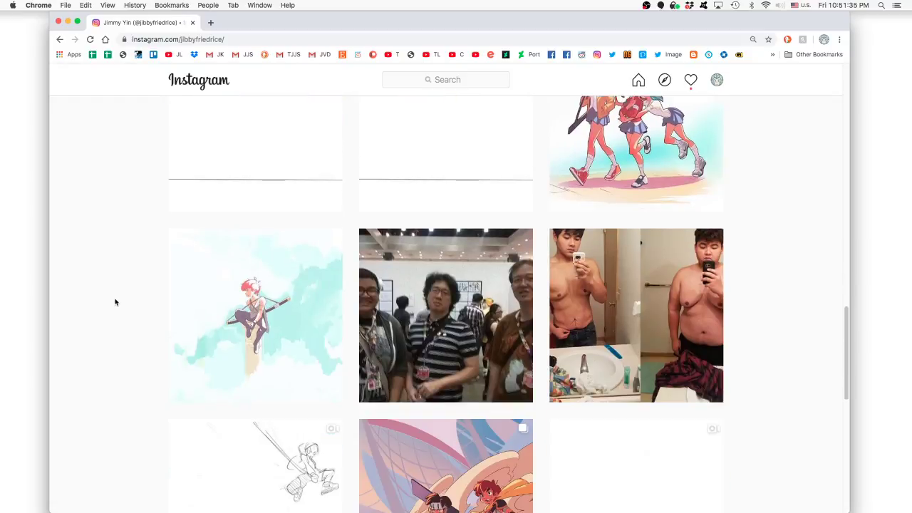
pyautogui.scroll(-1, 483, 324)
pyautogui.click(461, 346)
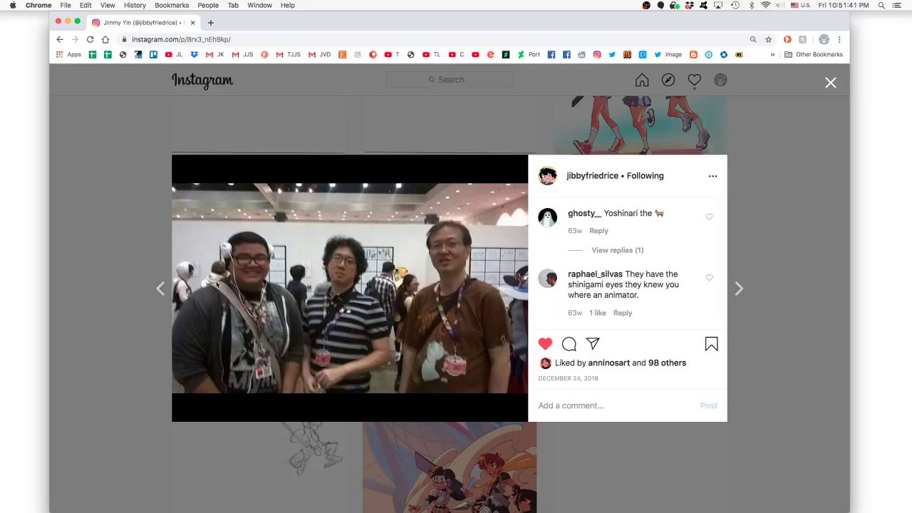
pyautogui.click(141, 249)
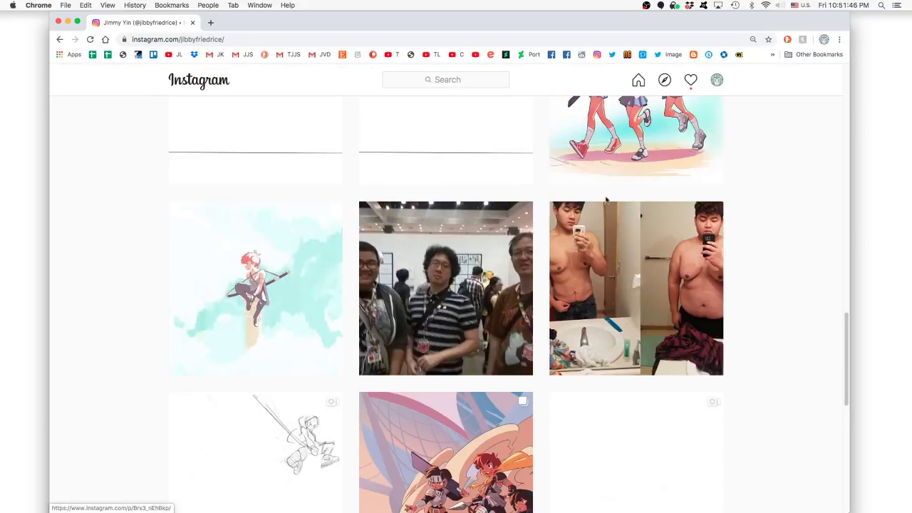
pyautogui.click(645, 255)
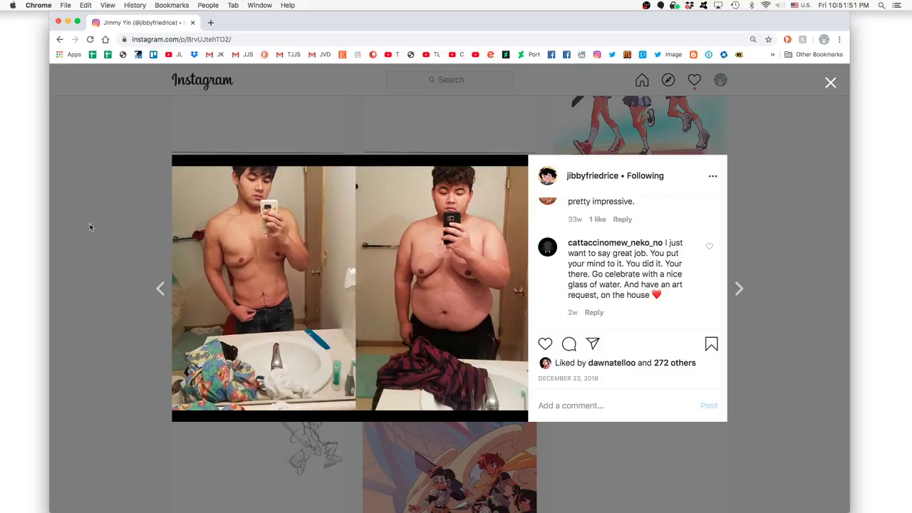
pyautogui.click(92, 228)
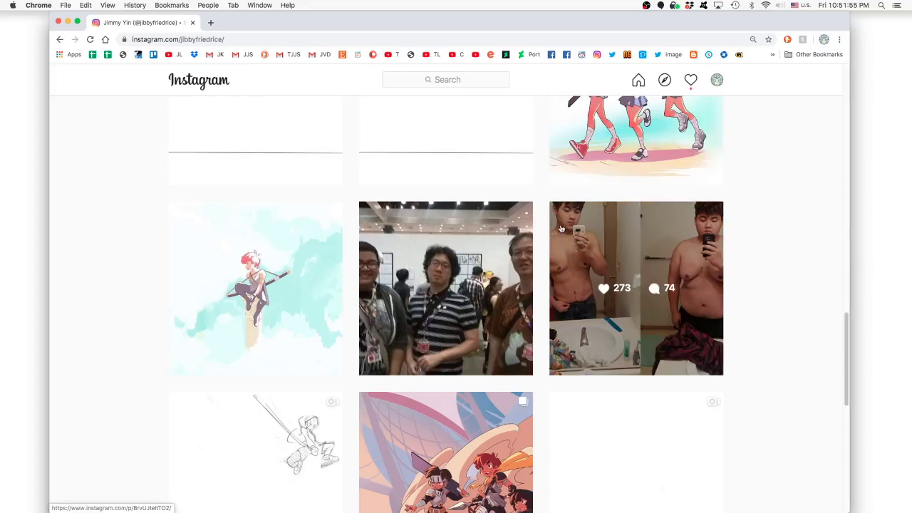
# Look through the oldest posts at the end of the profile and open the fire-and-ice character painting dated September 22, 2017
pyautogui.scroll(-5, 411, 182)
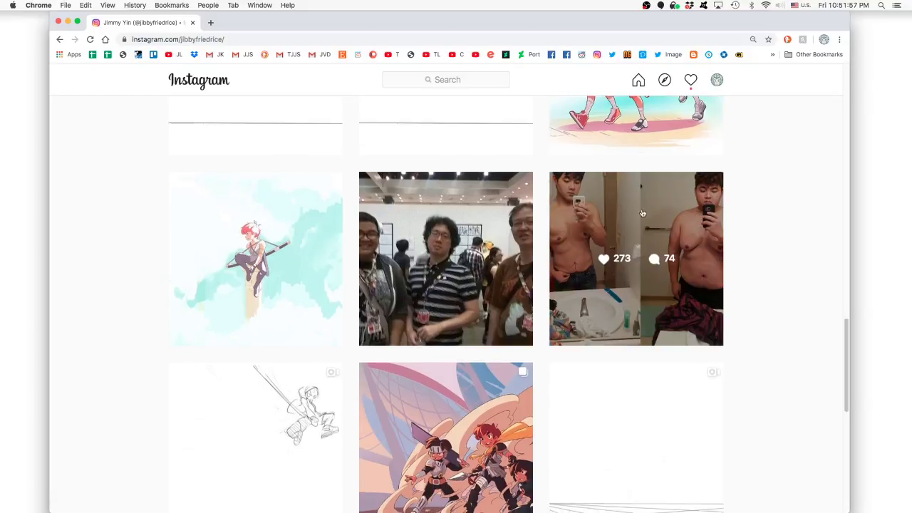
pyautogui.scroll(-5, 411, 182)
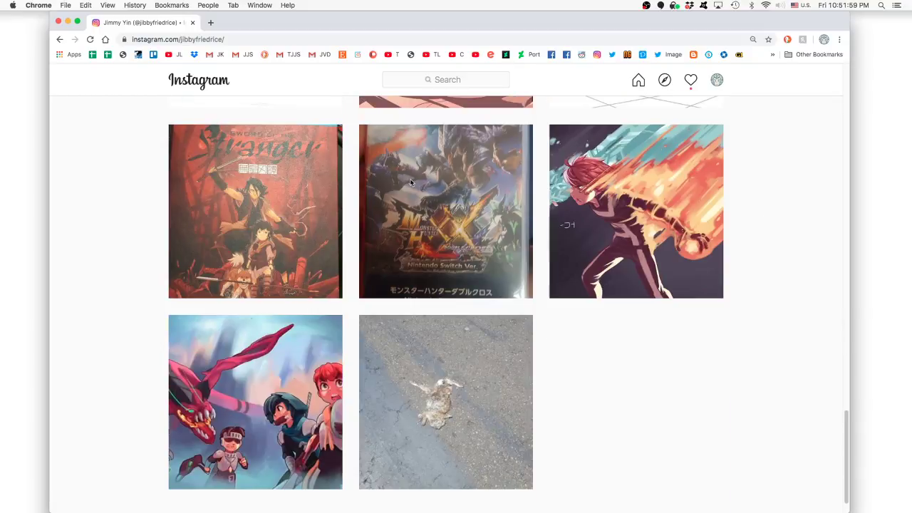
pyautogui.scroll(-1, 411, 185)
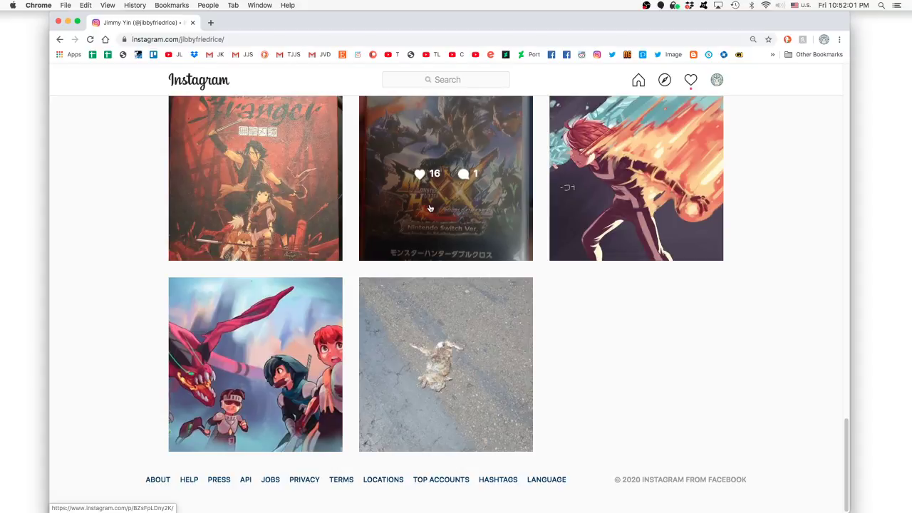
pyautogui.scroll(2, 418, 217)
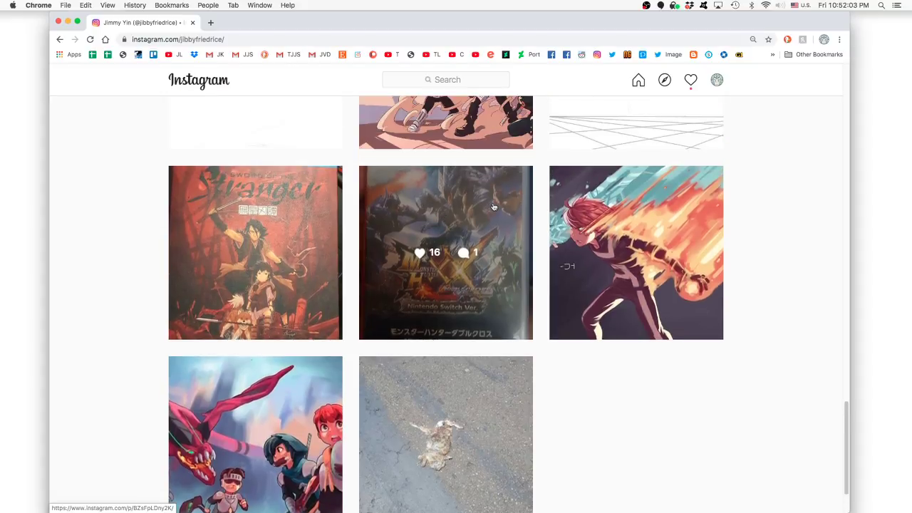
pyautogui.scroll(1, 494, 207)
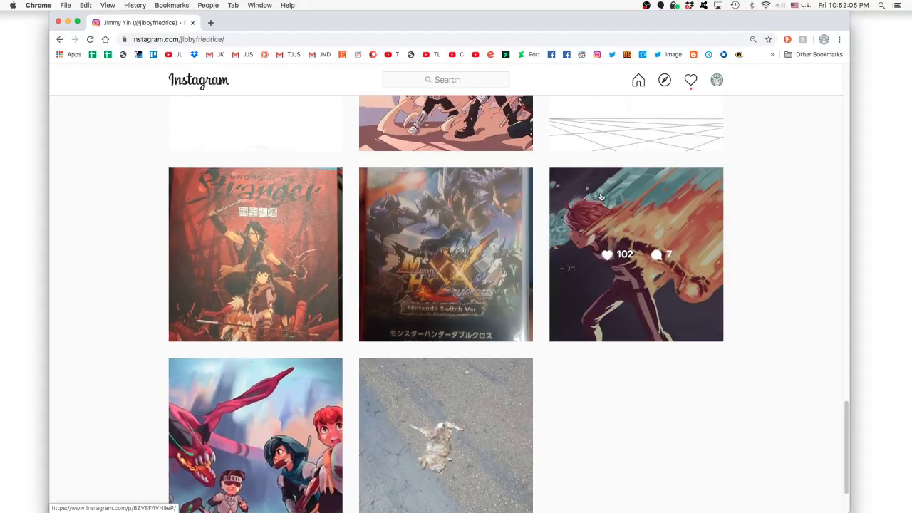
pyautogui.click(569, 213)
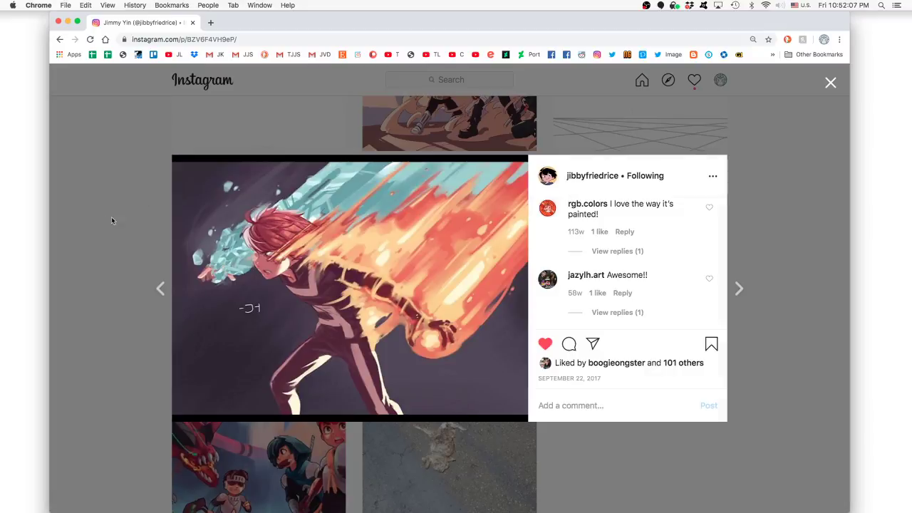
# Compare the fire-and-ice painting with the pink dragon illustration dated August 25, 2017, then return to the profile grid
pyautogui.click(161, 288)
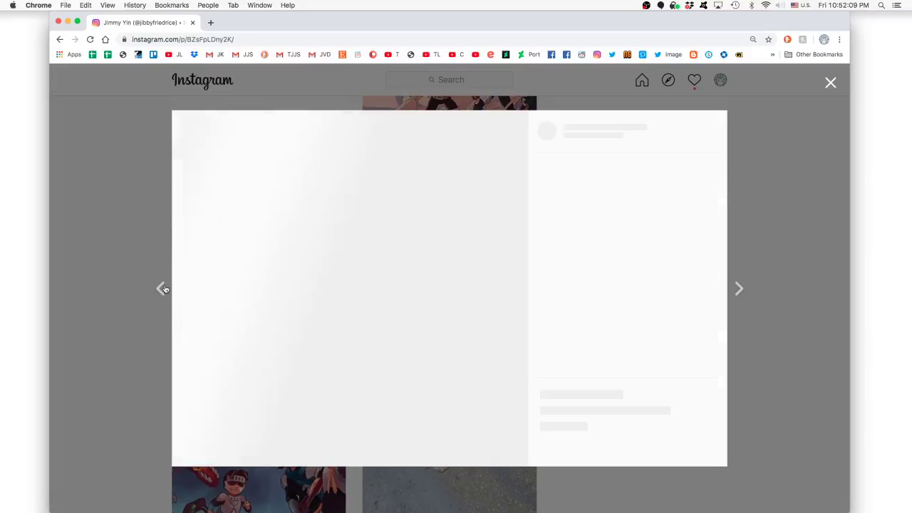
pyautogui.click(739, 288)
pyautogui.click(739, 289)
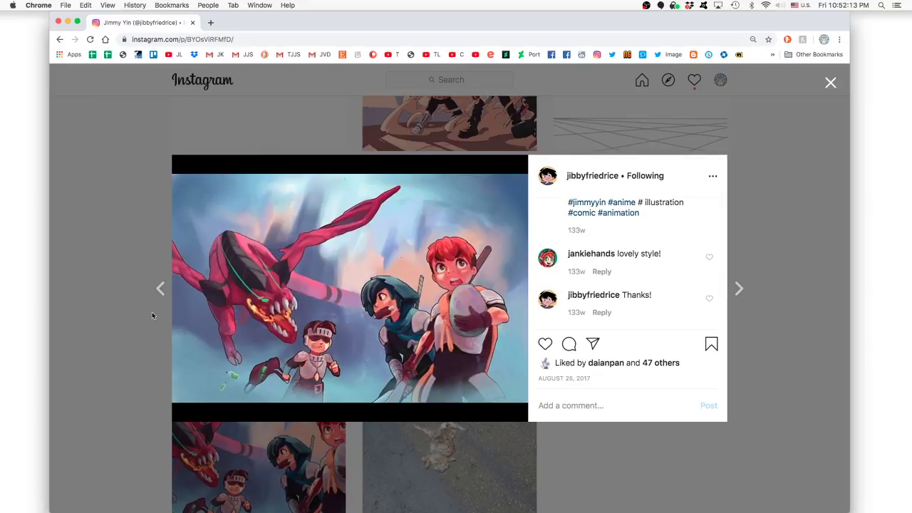
pyautogui.click(157, 289)
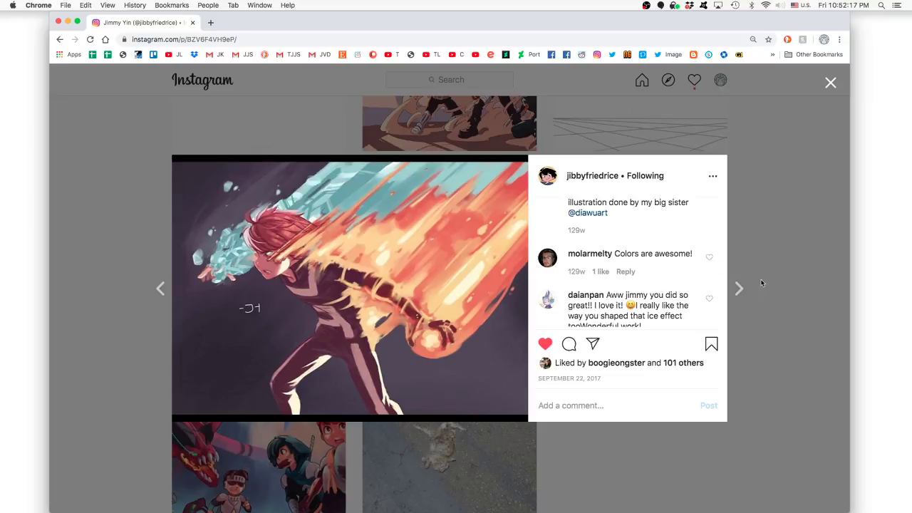
pyautogui.click(738, 290)
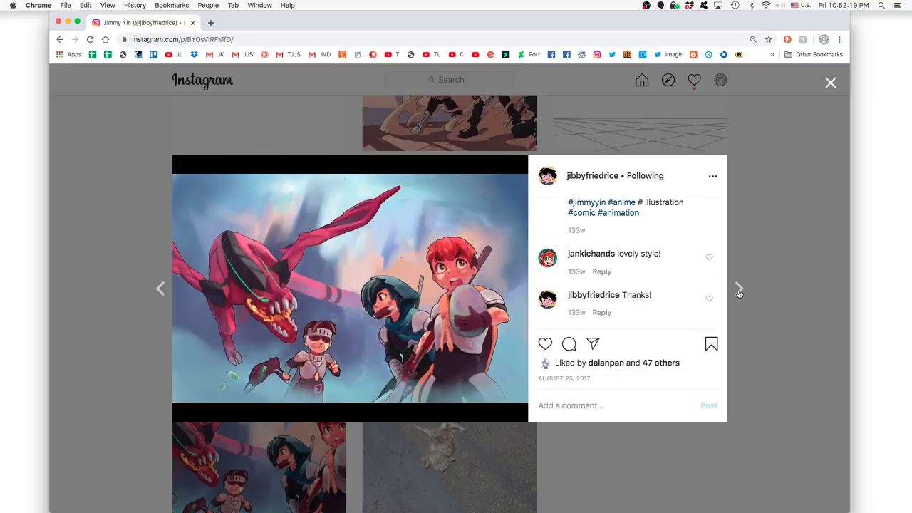
pyautogui.click(151, 294)
pyautogui.click(144, 293)
# Open the three-warrior dust cloud illustration dated September 27, 2018, browse its images and close the post
pyautogui.scroll(3, 426, 216)
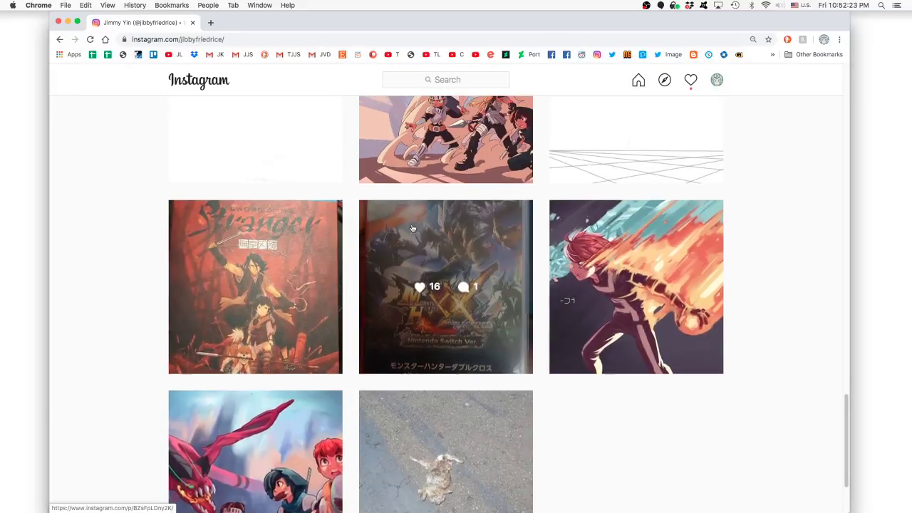
pyautogui.click(426, 215)
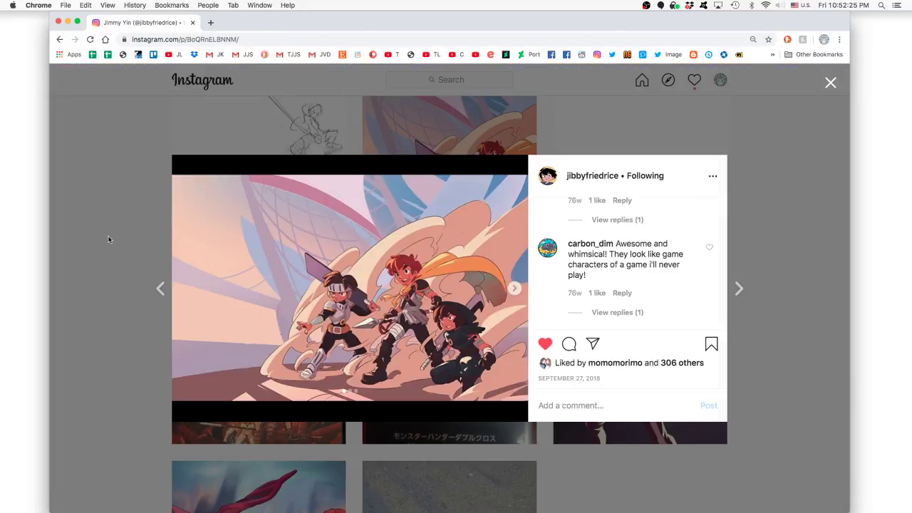
pyautogui.click(513, 288)
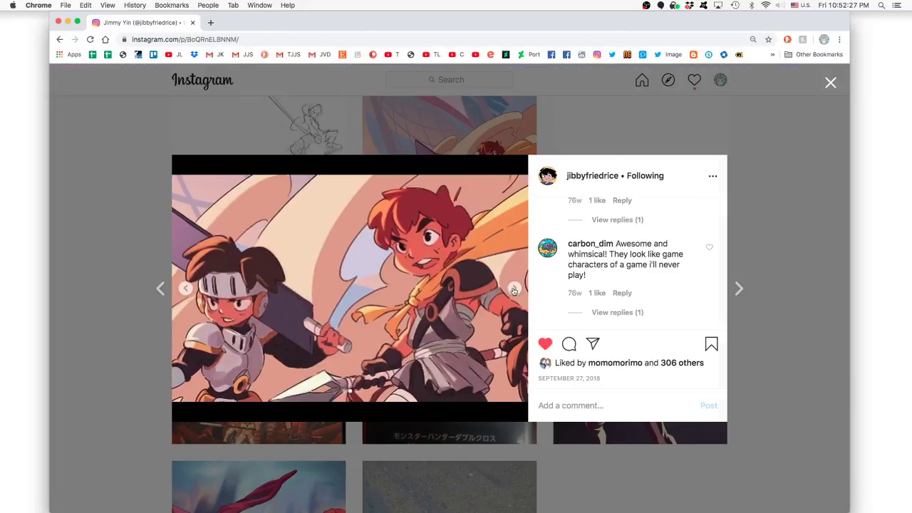
pyautogui.click(514, 288)
pyautogui.click(148, 261)
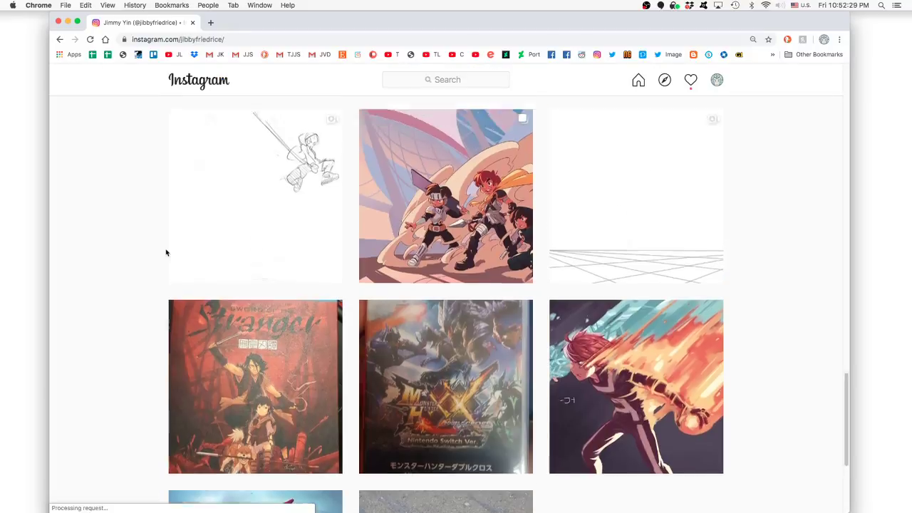
# View the side-by-side mirror selfie post and the painting of the seated swordsman against turquoise clouds, closing each one
pyautogui.scroll(-10, 356, 240)
pyautogui.scroll(-2, 618, 238)
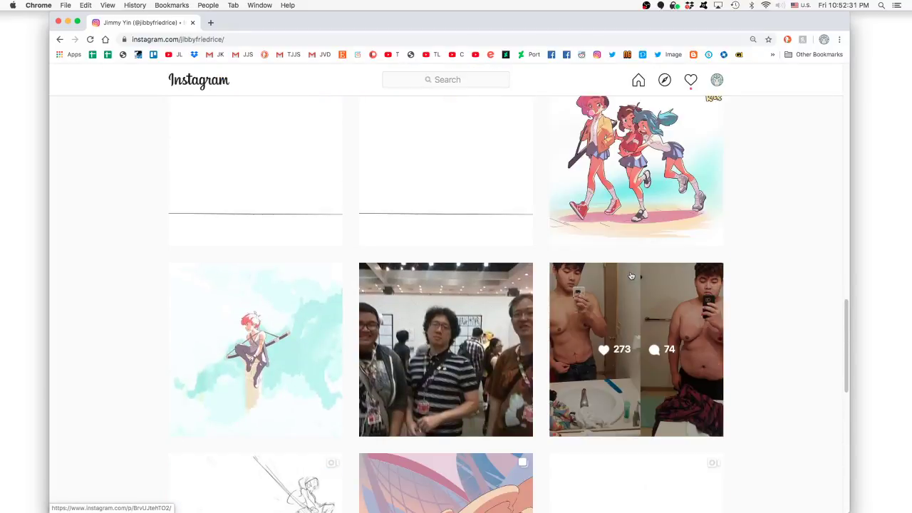
pyautogui.click(630, 269)
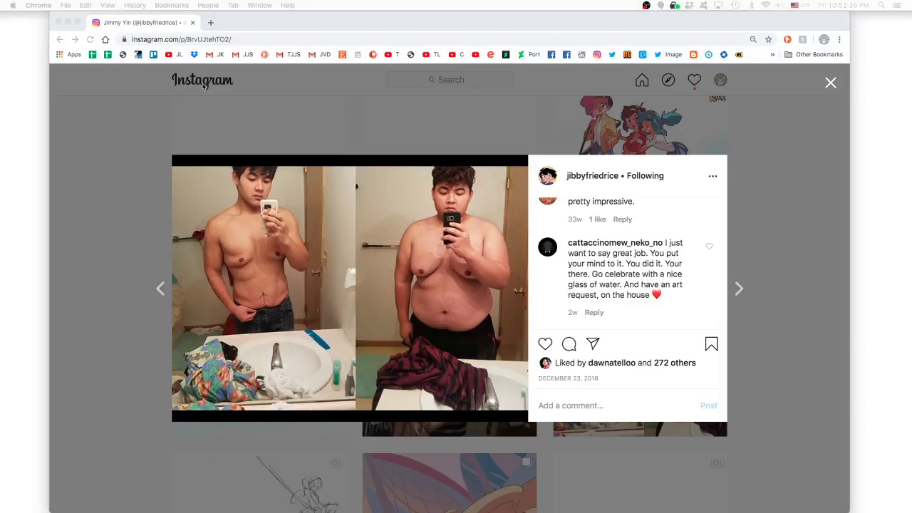
pyautogui.click(166, 129)
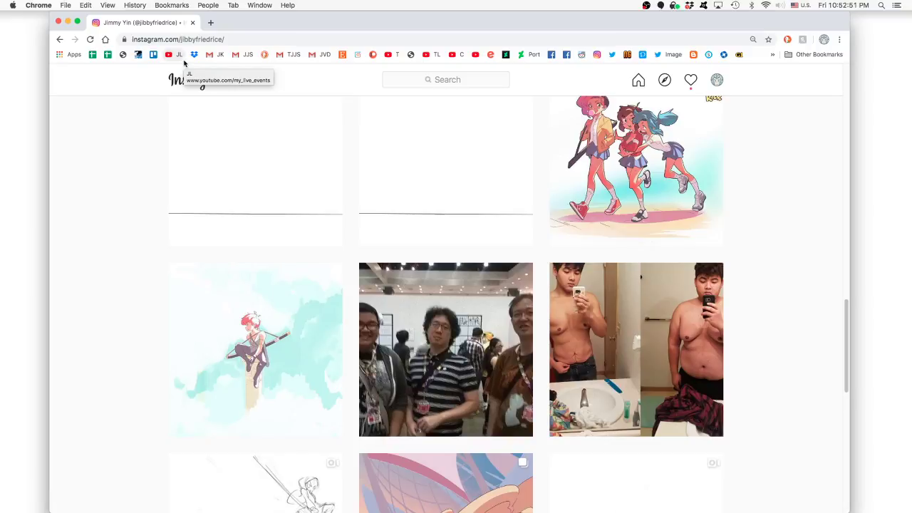
pyautogui.scroll(-3, 285, 213)
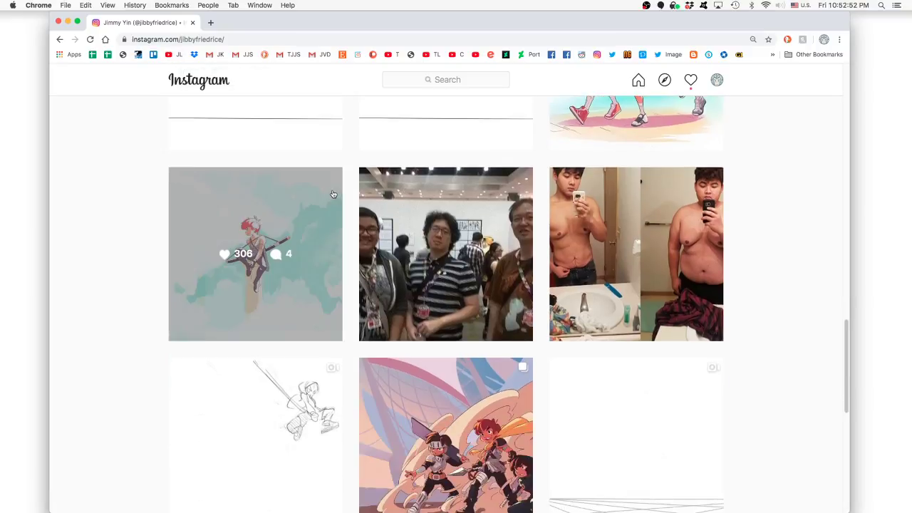
pyautogui.click(289, 220)
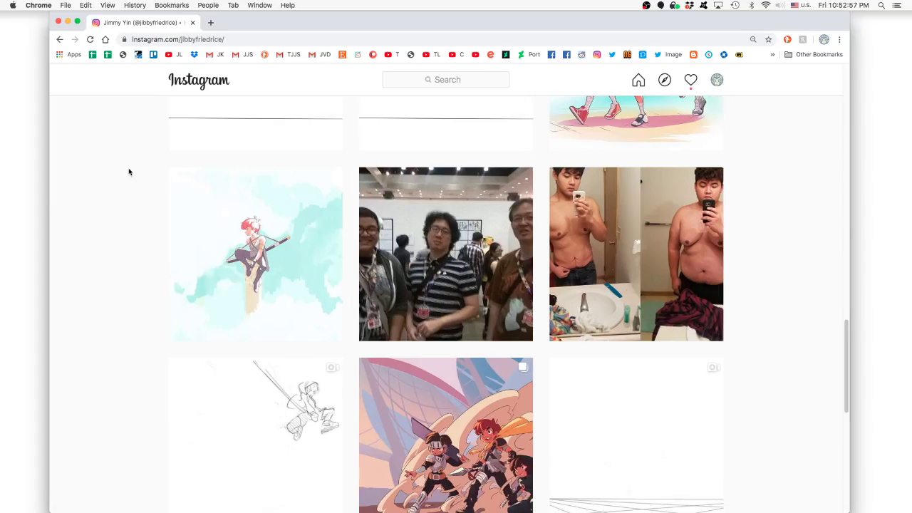
# Watch the rough sword-swinging sketch animation dated December 20, 2018, then close the post
pyautogui.scroll(-2, 144, 170)
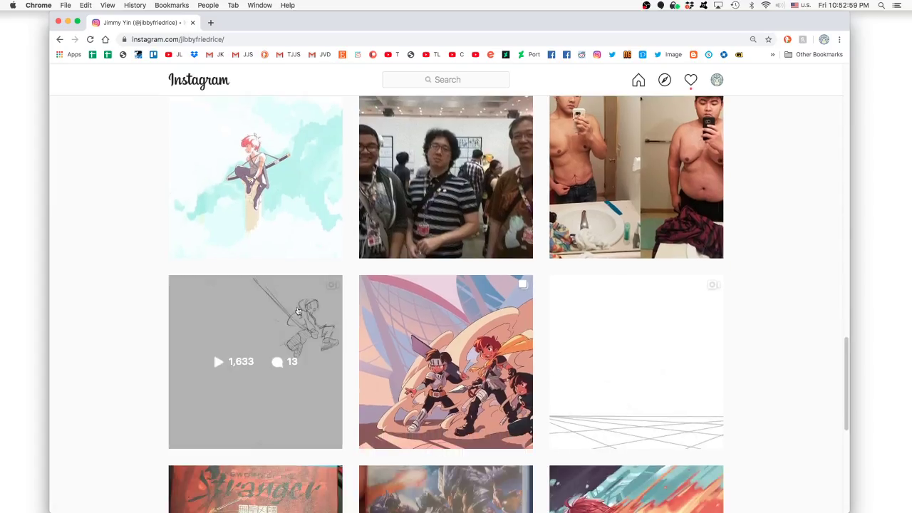
pyautogui.click(213, 351)
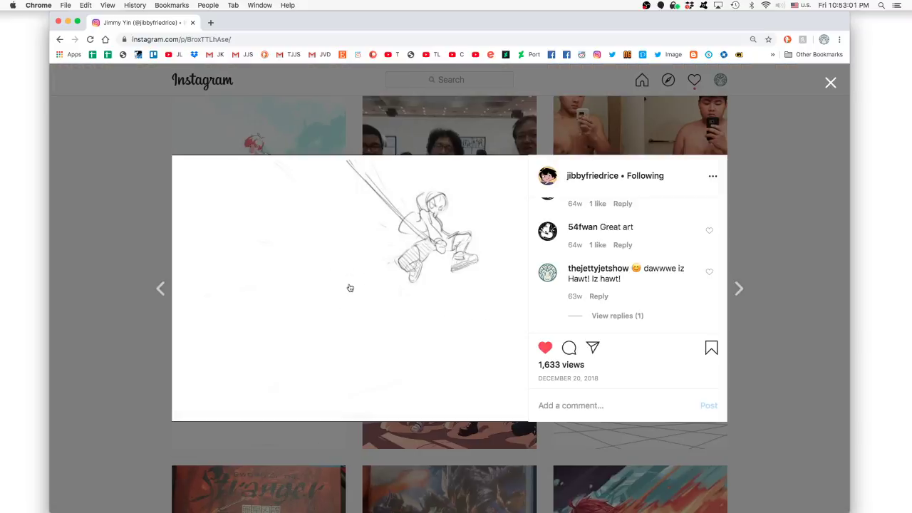
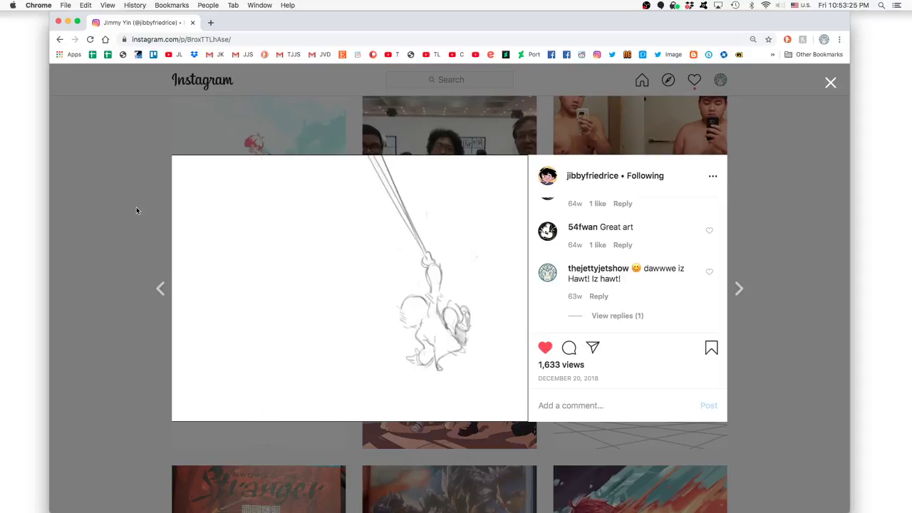
pyautogui.click(136, 209)
# Play the sword-fight sketch animation dated January 20, 2019, like it and close the post
pyautogui.scroll(3, 342, 289)
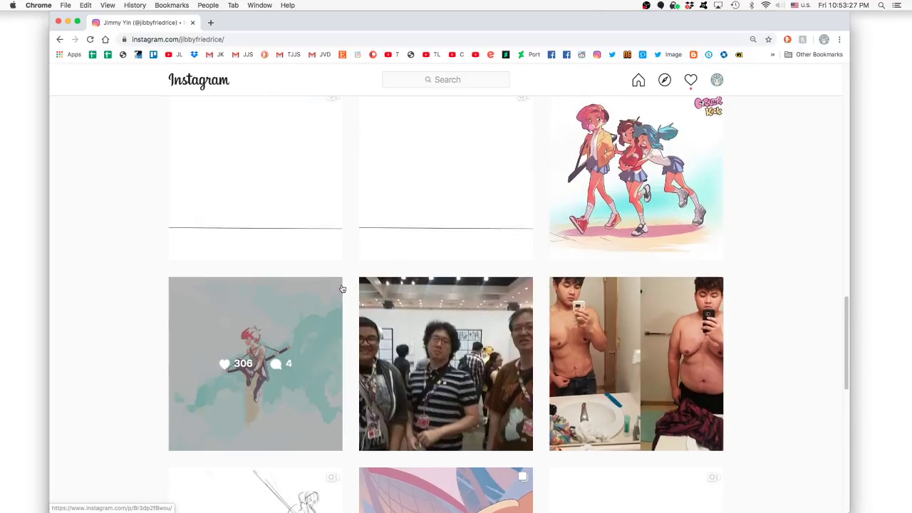
pyautogui.scroll(3, 340, 288)
pyautogui.click(466, 313)
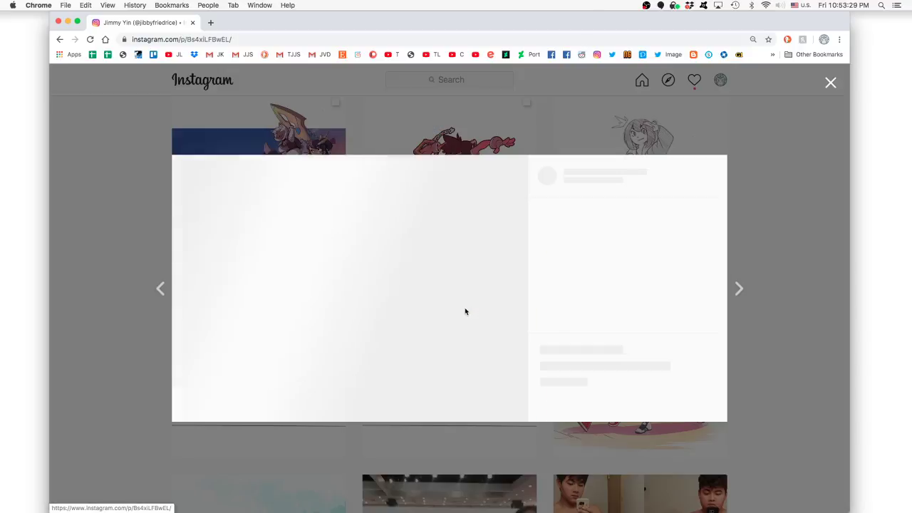
pyautogui.click(359, 302)
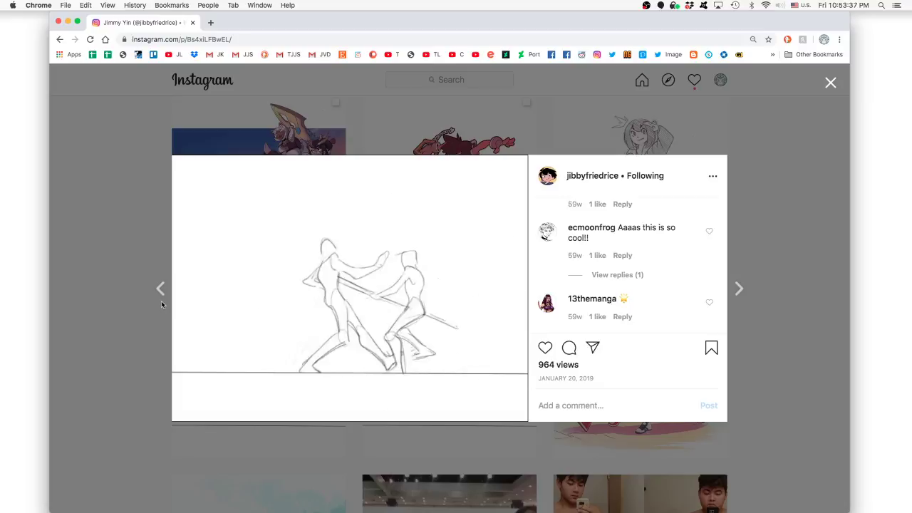
pyautogui.click(543, 347)
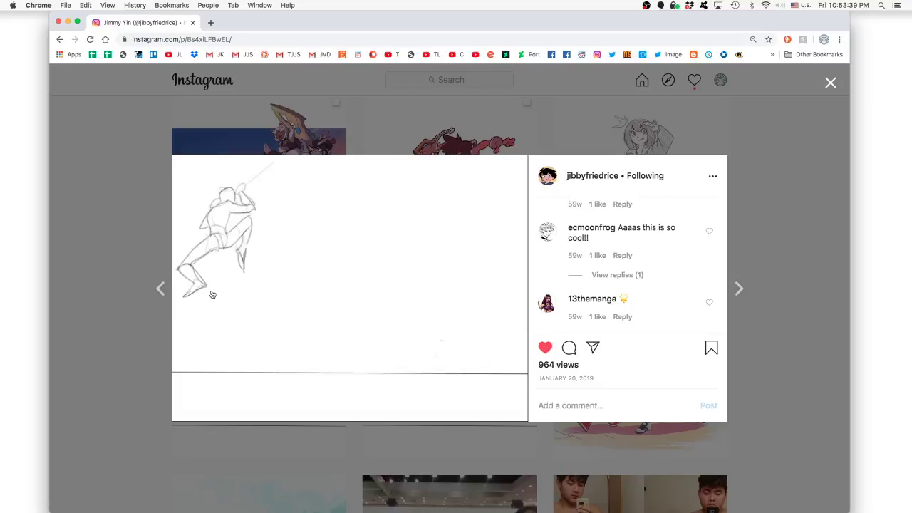
pyautogui.click(110, 205)
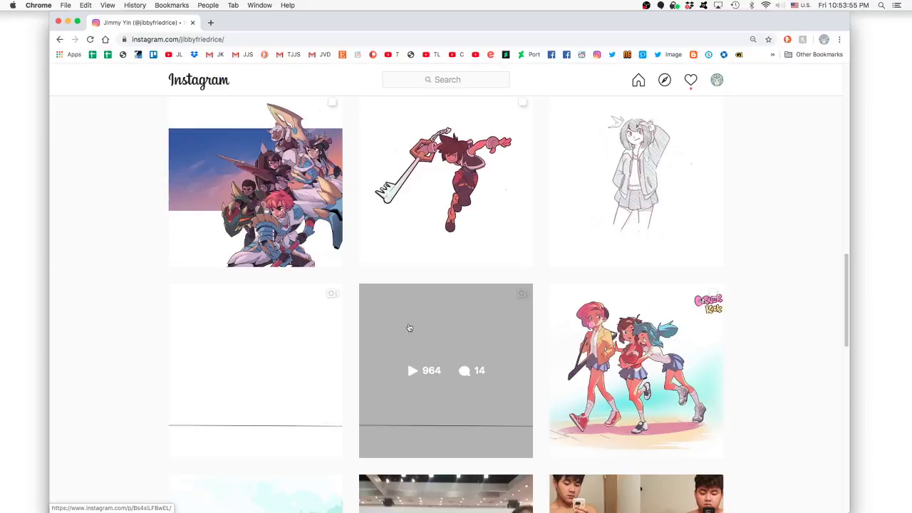
# View the sketch animation post dated January 23, 2019, close it and return to the newest posts on the profile
pyautogui.click(294, 346)
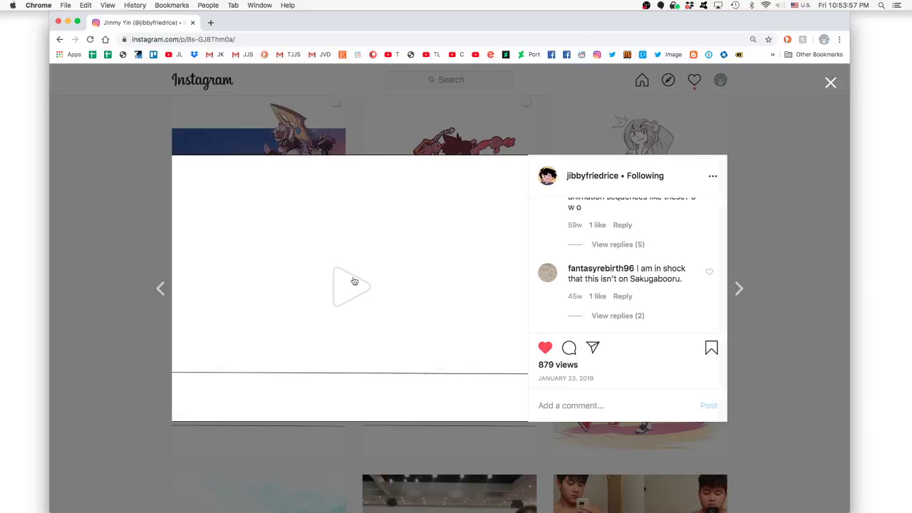
pyautogui.click(131, 205)
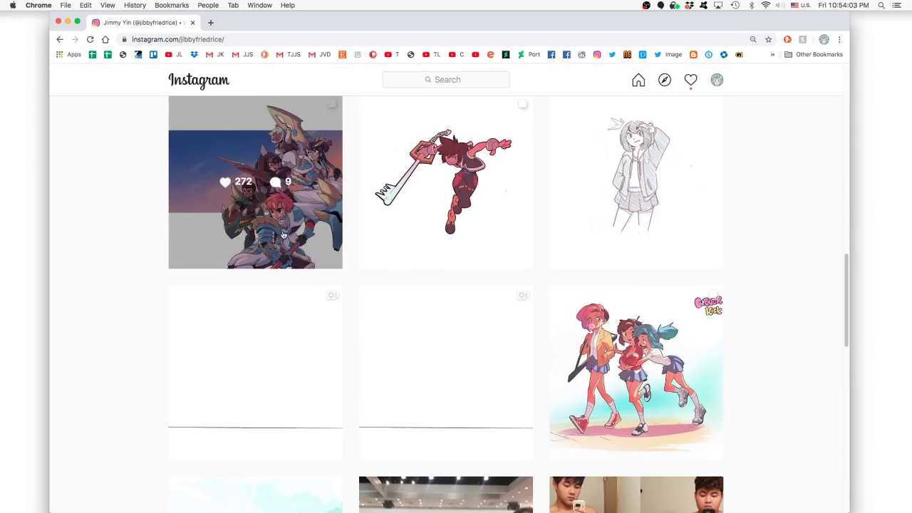
pyautogui.scroll(3, 332, 229)
pyautogui.scroll(10, 332, 230)
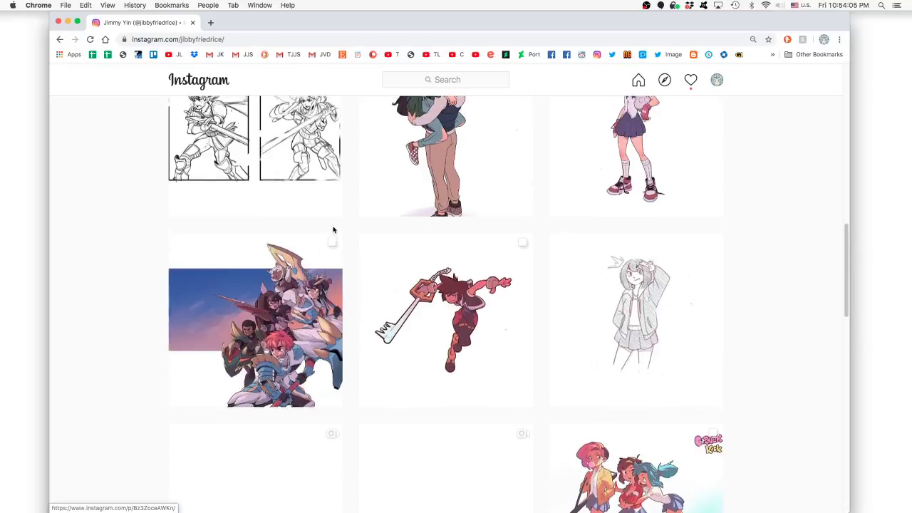
# View the February 17 photo with the black cat and the newer post beside it, then return to the profile grid
pyautogui.click(512, 260)
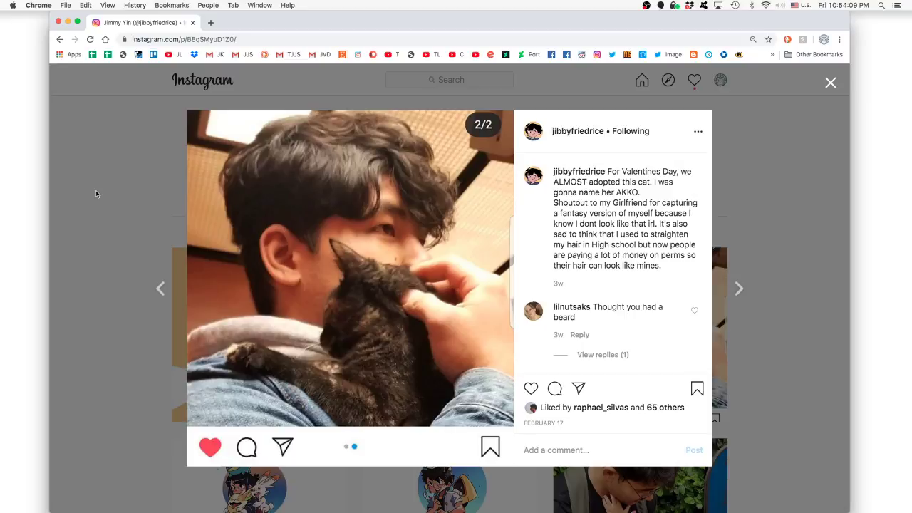
pyautogui.click(106, 197)
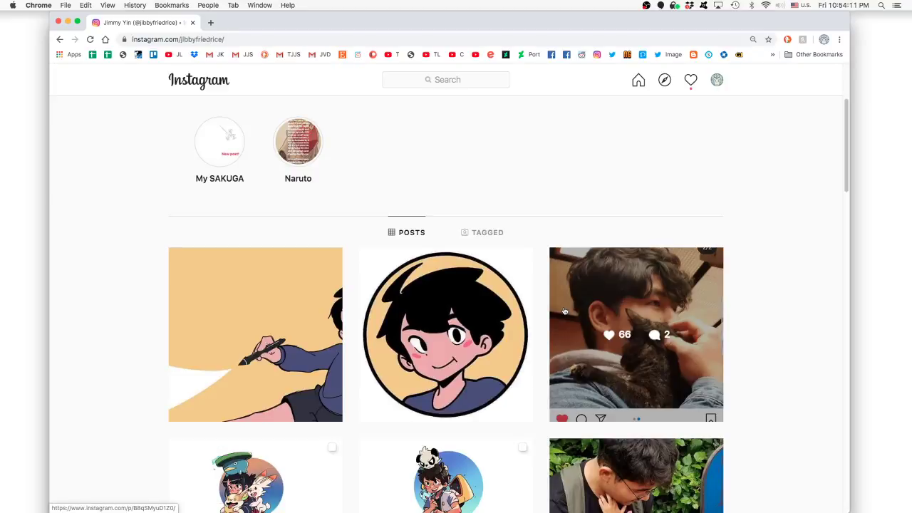
pyautogui.click(558, 289)
pyautogui.click(162, 289)
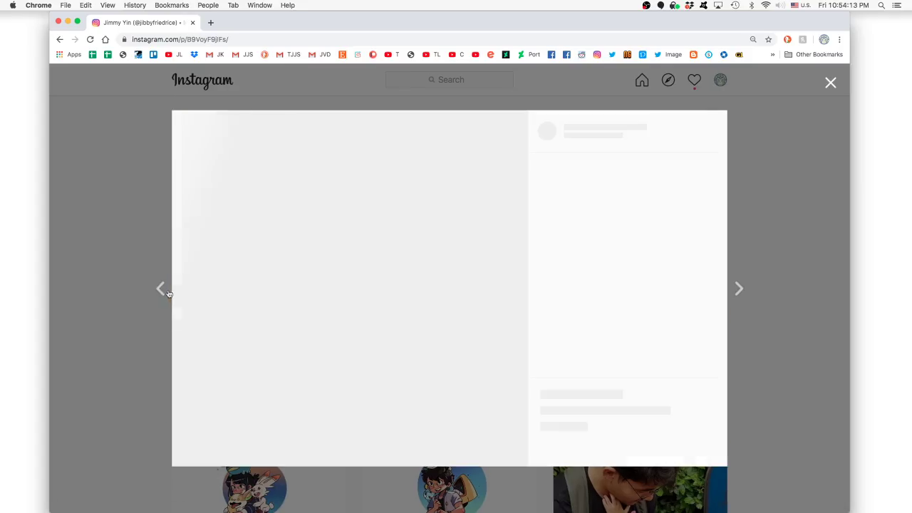
pyautogui.click(745, 286)
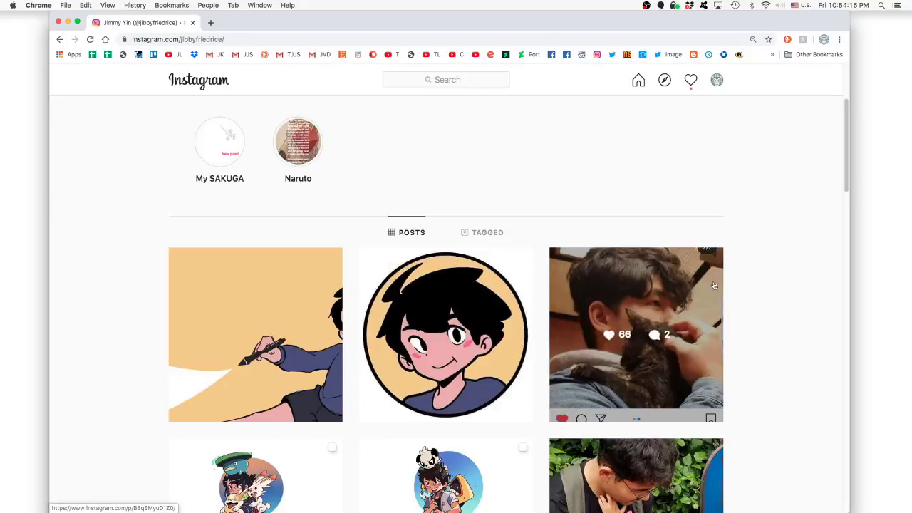
# Open the February 16, 2019 post of the leaping keyblade character, view its second image and close the post
pyautogui.scroll(-6, 698, 285)
pyautogui.click(435, 237)
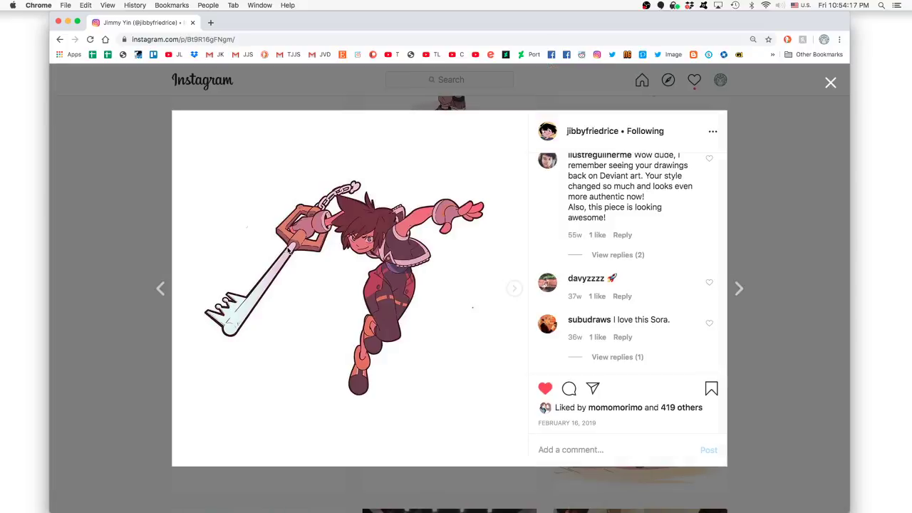
pyautogui.click(510, 288)
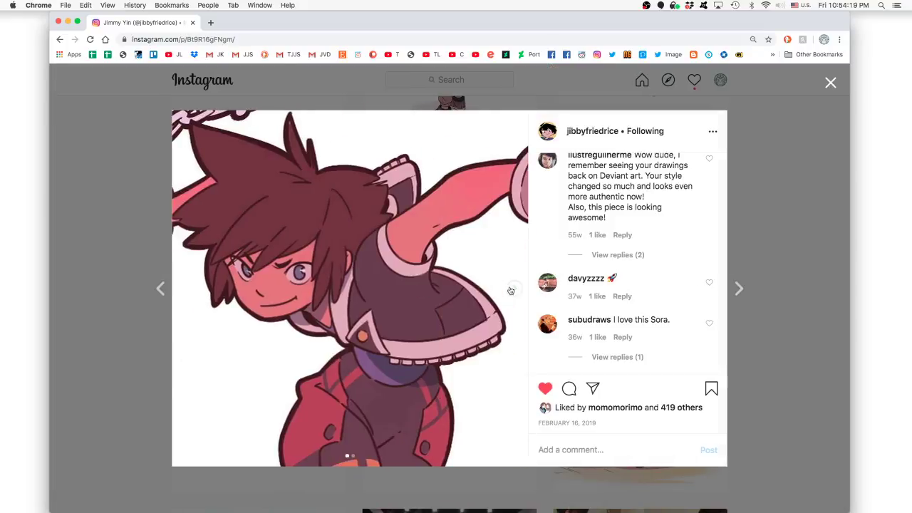
pyautogui.click(759, 195)
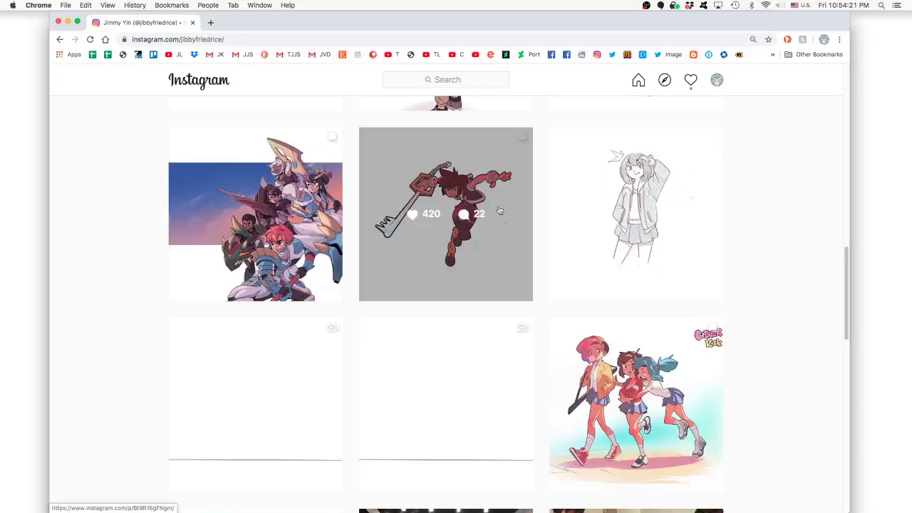
# Play the sketch animation with the perspective floor grid dated February 26, 2018, then close the post
pyautogui.scroll(-5, 438, 214)
pyautogui.scroll(-3, 432, 219)
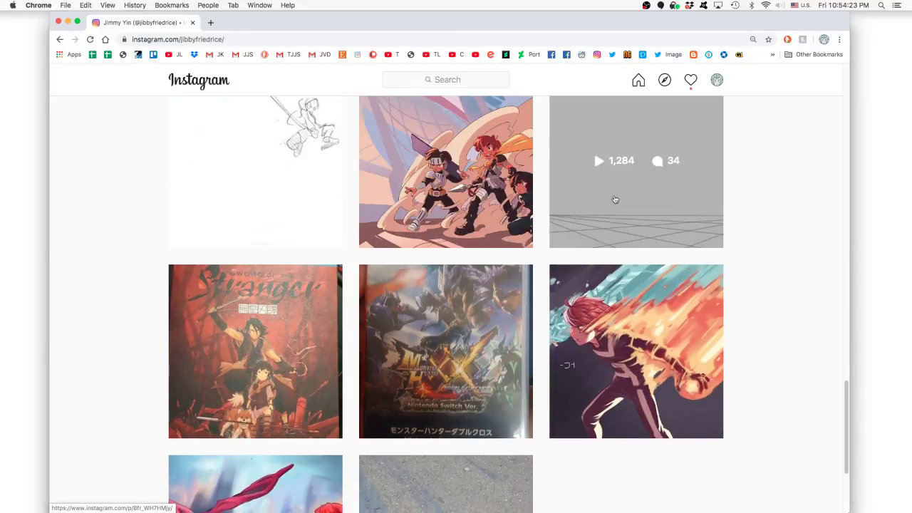
pyautogui.click(615, 198)
pyautogui.click(366, 295)
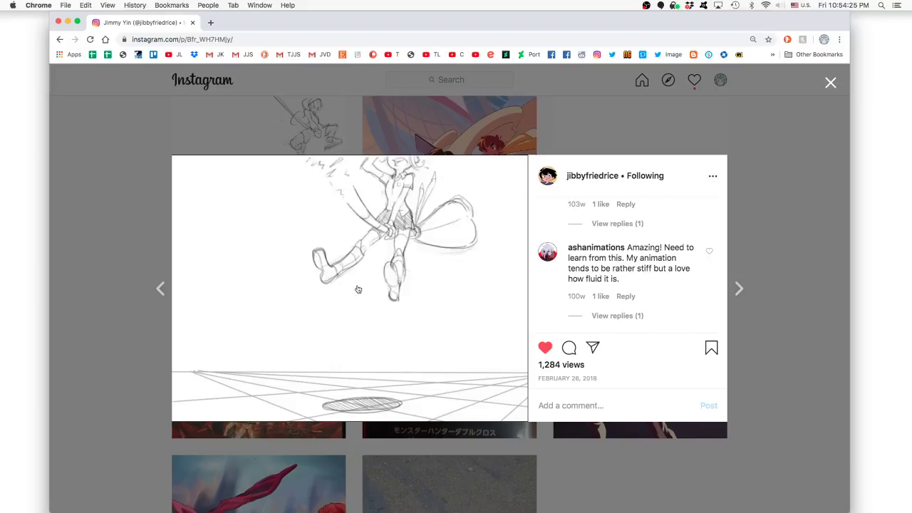
pyautogui.click(80, 370)
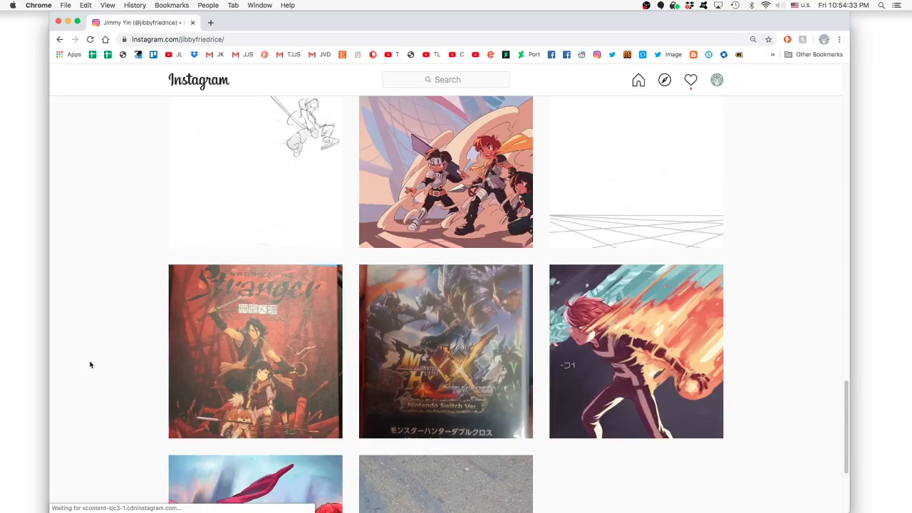
# Skim the profile grid between the oldest and newest posts, then close the Instagram tab and return to the Clip Studio Paint drawing
pyautogui.scroll(-3, 92, 363)
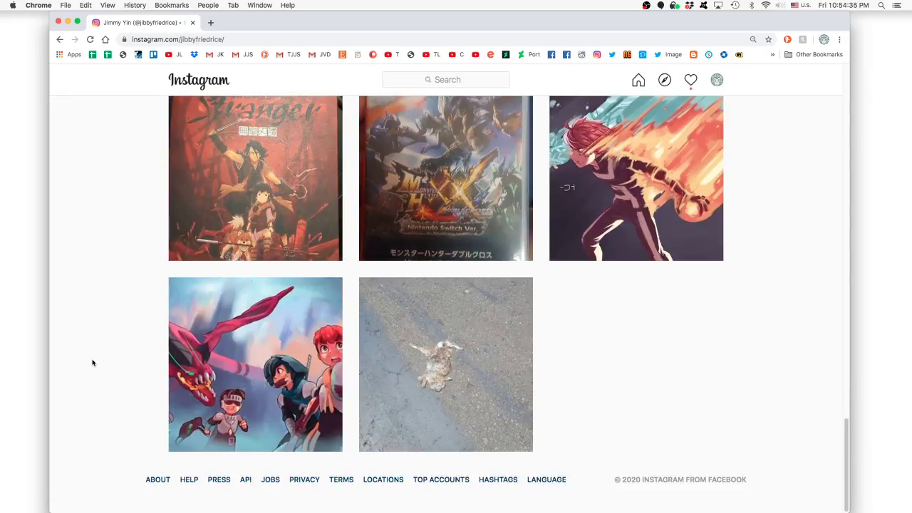
pyautogui.scroll(15, 92, 360)
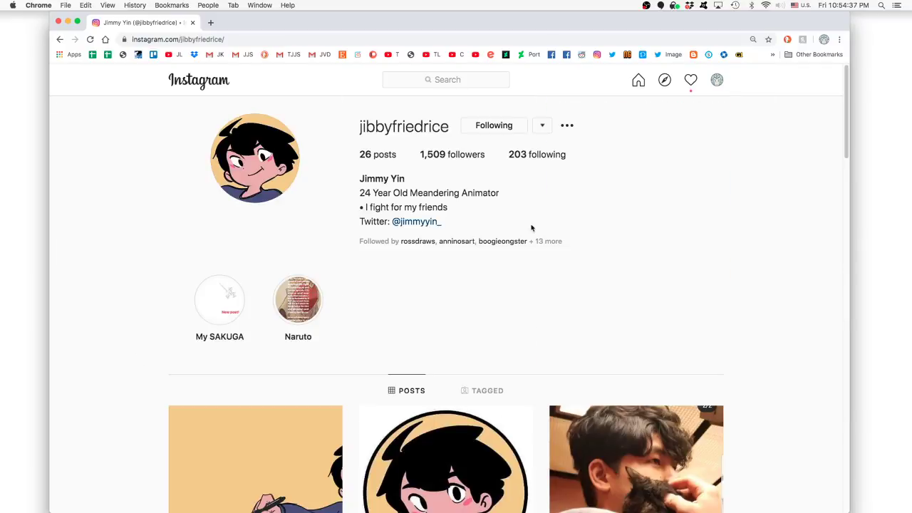
pyautogui.scroll(-10, 396, 284)
pyautogui.scroll(7, 394, 280)
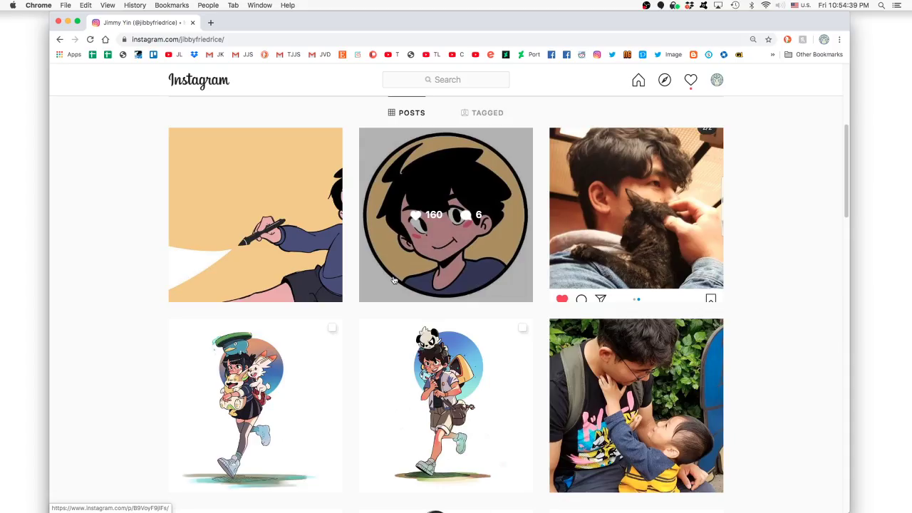
pyautogui.scroll(-5, 393, 279)
pyautogui.scroll(6, 396, 285)
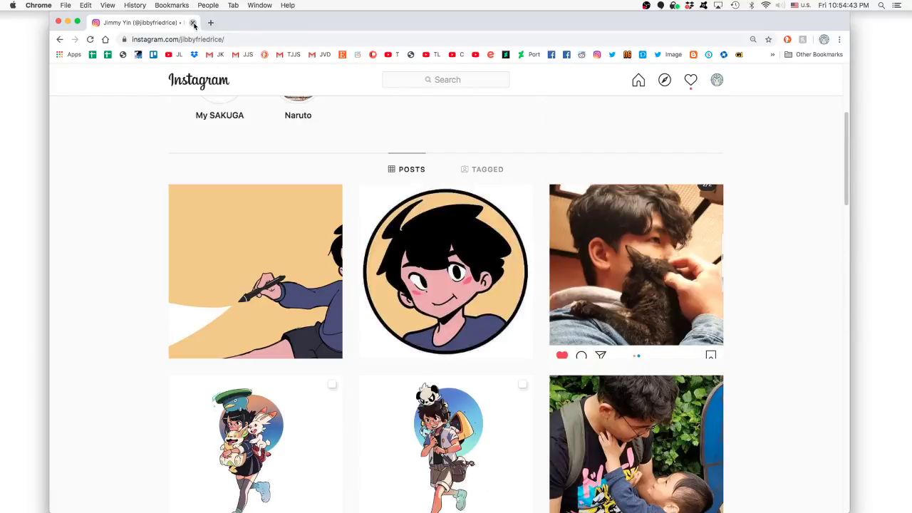
pyautogui.scroll(-10, 237, 177)
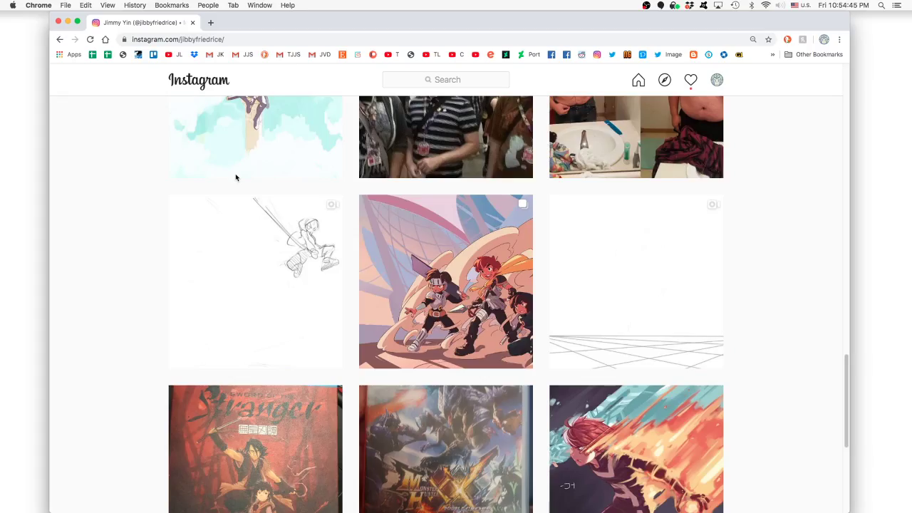
pyautogui.click(192, 22)
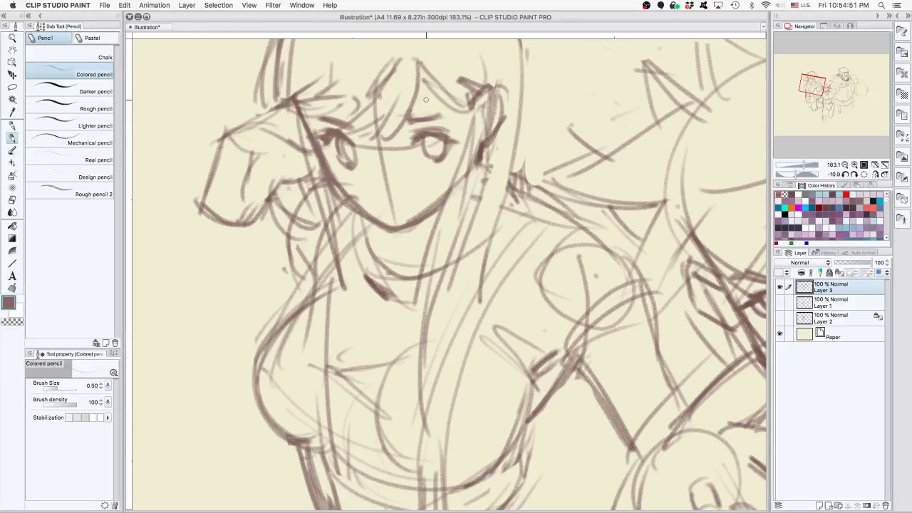
# Erase the central bang strand and the guideline across the long-haired girl's forehead, and redraw the strand with the Colored pencil
pyautogui.press('e')
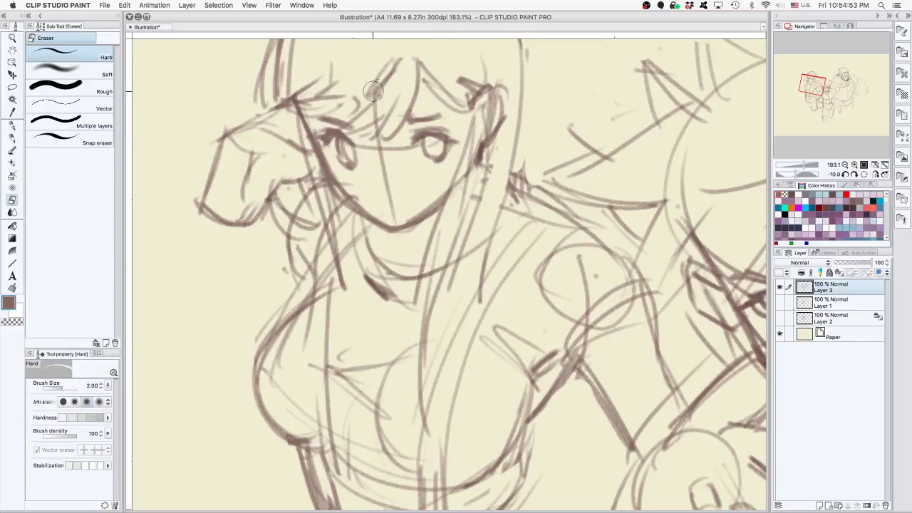
pyautogui.moveTo(373, 91)
pyautogui.mouseDown()
pyautogui.moveTo(385, 73)
pyautogui.moveTo(378, 139)
pyautogui.moveTo(385, 113)
pyautogui.moveTo(384, 125)
pyautogui.mouseUp()
pyautogui.press('p')
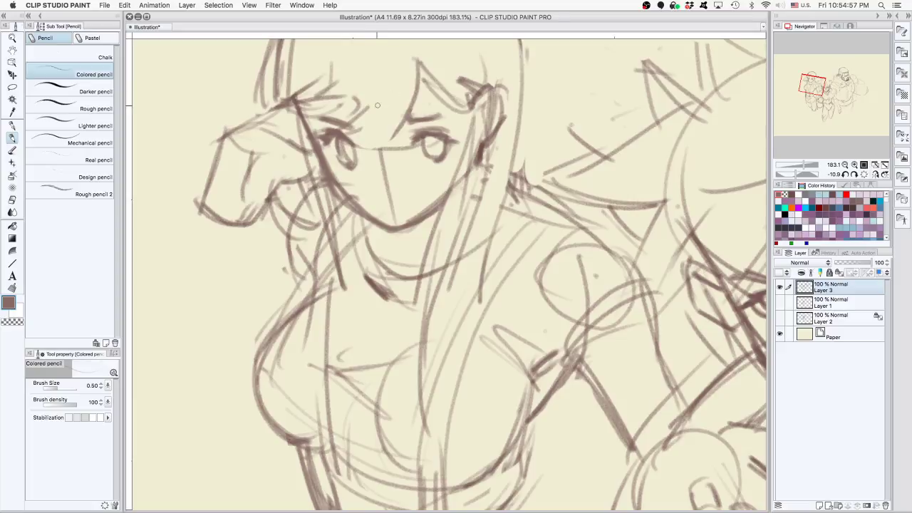
pyautogui.moveTo(403, 69)
pyautogui.mouseDown()
pyautogui.moveTo(363, 127)
pyautogui.moveTo(387, 132)
pyautogui.mouseUp()
pyautogui.press('super+z')
pyautogui.moveTo(403, 74); pyautogui.dragTo(385, 127)
pyautogui.press('super+z')
pyautogui.moveTo(402, 74); pyautogui.dragTo(380, 119)
# Erase the girl's doubled outer head line, the loose hair lines below her raised hand and the heavy line over her crown
pyautogui.scroll(-4, 478, 127)
pyautogui.moveTo(626, 388); pyautogui.dragTo(608, 455)
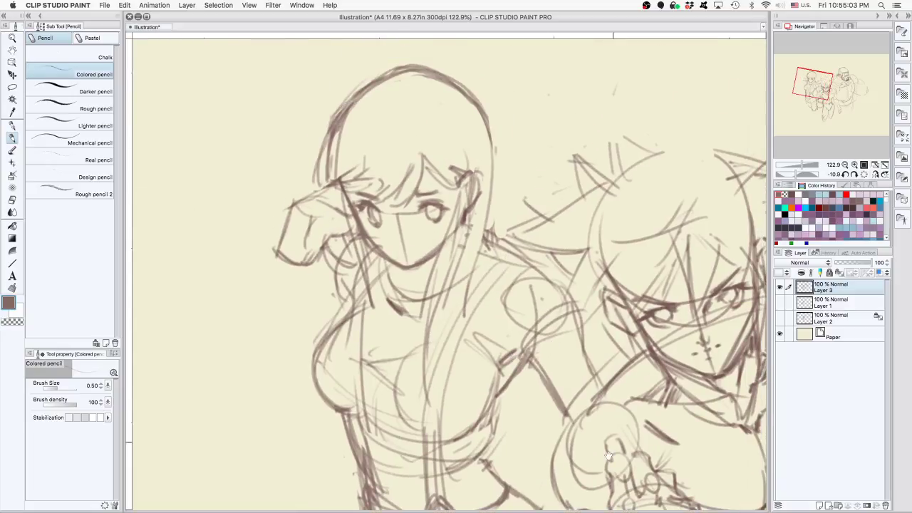
pyautogui.press('e')
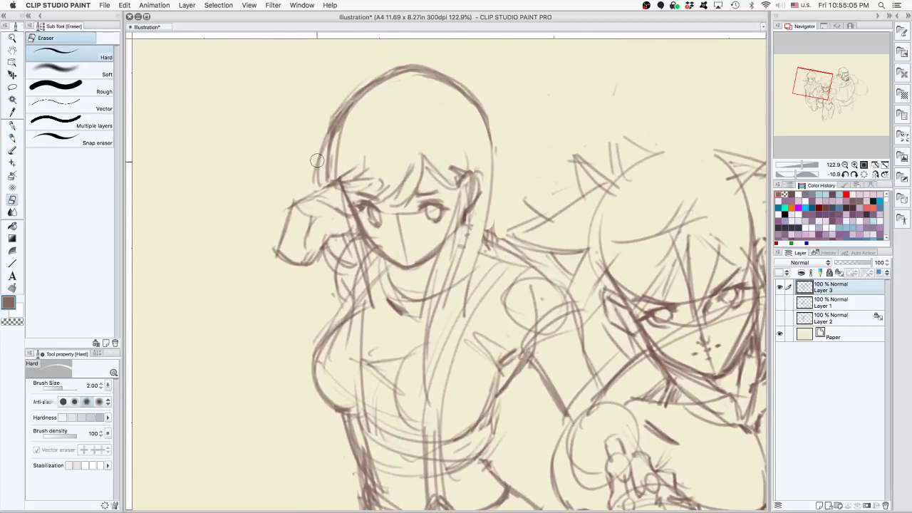
pyautogui.moveTo(315, 179)
pyautogui.mouseDown()
pyautogui.moveTo(324, 118)
pyautogui.moveTo(349, 94)
pyautogui.mouseUp()
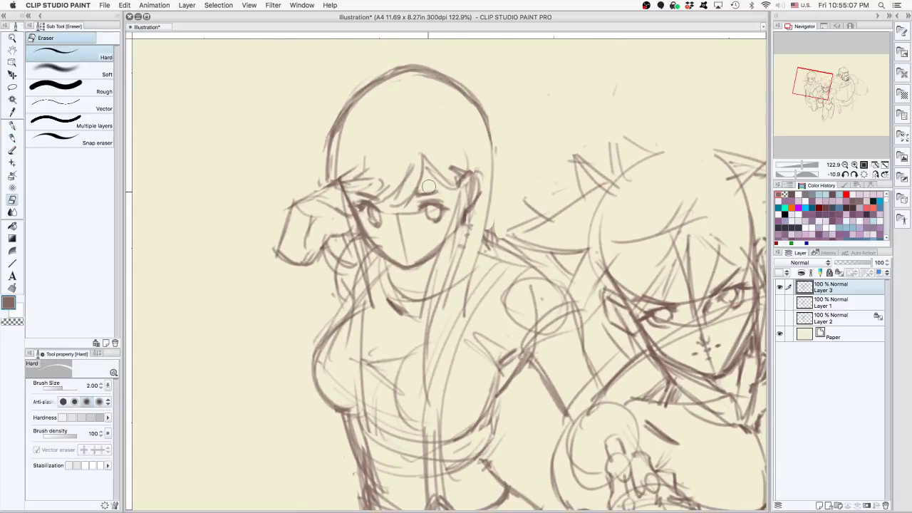
pyautogui.moveTo(324, 251); pyautogui.dragTo(342, 270)
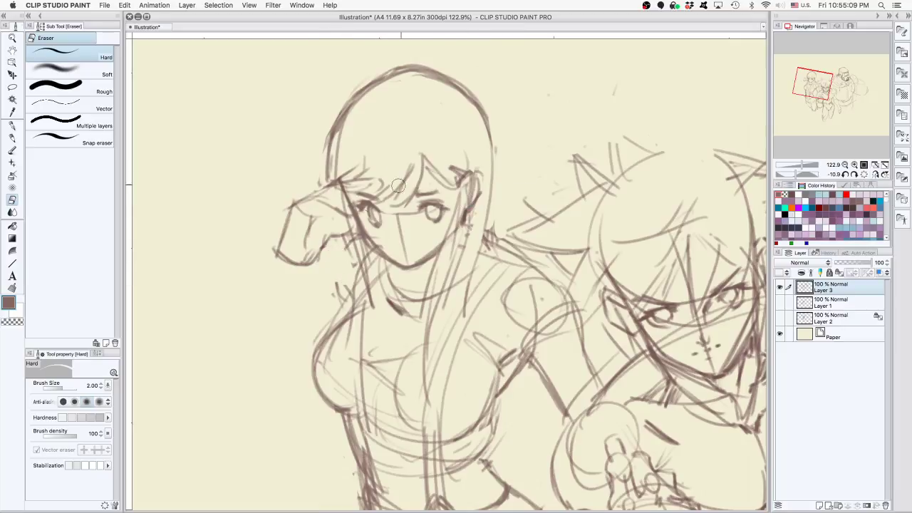
pyautogui.press('p')
pyautogui.press('e')
pyautogui.moveTo(359, 92)
pyautogui.mouseDown()
pyautogui.moveTo(425, 71)
pyautogui.moveTo(451, 81)
pyautogui.moveTo(437, 72)
pyautogui.mouseUp()
# Redraw the top curve of the girl's head as a lighter, slightly raised arc with the Colored pencil
pyautogui.press('p')
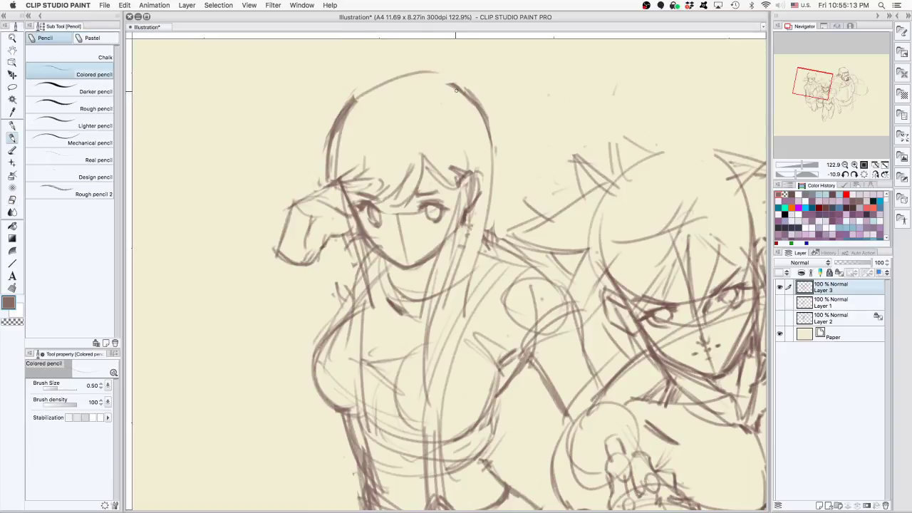
pyautogui.moveTo(328, 112)
pyautogui.mouseDown()
pyautogui.moveTo(444, 67)
pyautogui.moveTo(453, 74)
pyautogui.mouseUp()
pyautogui.press('super+z')
pyautogui.press('super+z')
pyautogui.press('super+z')
pyautogui.moveTo(343, 118); pyautogui.dragTo(428, 68)
pyautogui.moveTo(354, 103); pyautogui.dragTo(426, 69)
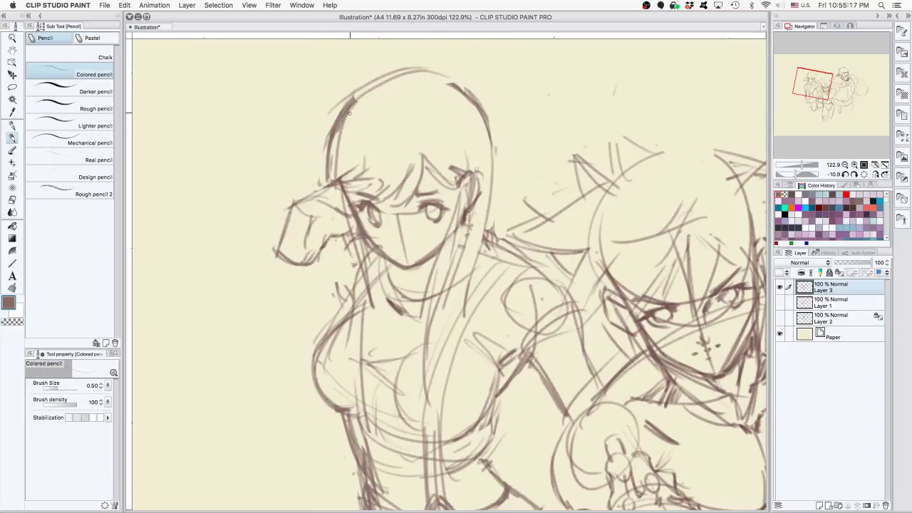
pyautogui.moveTo(342, 238)
pyautogui.mouseDown()
pyautogui.moveTo(331, 316)
pyautogui.moveTo(333, 302)
pyautogui.mouseUp()
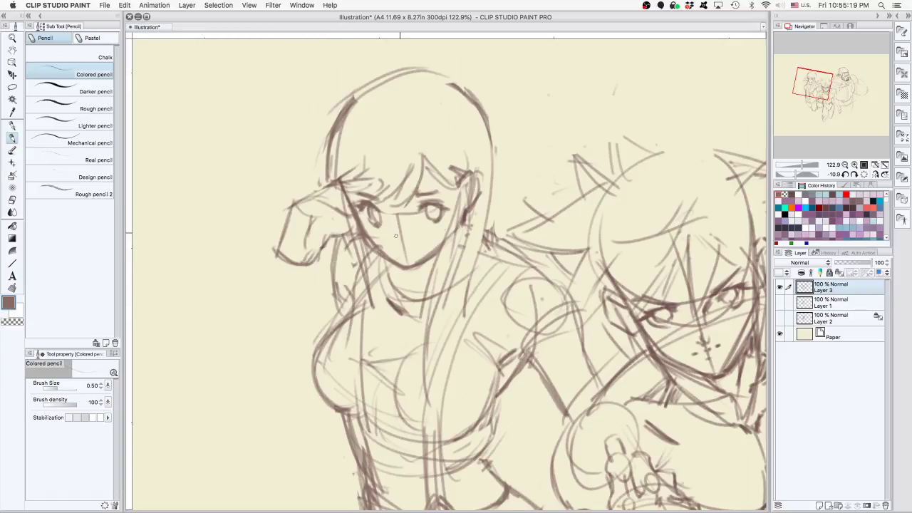
pyautogui.hotkey('ctrl', 'z')
pyautogui.hotkey('ctrl', 'z')
pyautogui.moveTo(340, 235); pyautogui.dragTo(322, 317)
pyautogui.moveTo(352, 221); pyautogui.dragTo(329, 309)
pyautogui.hotkey('ctrl', 'z')
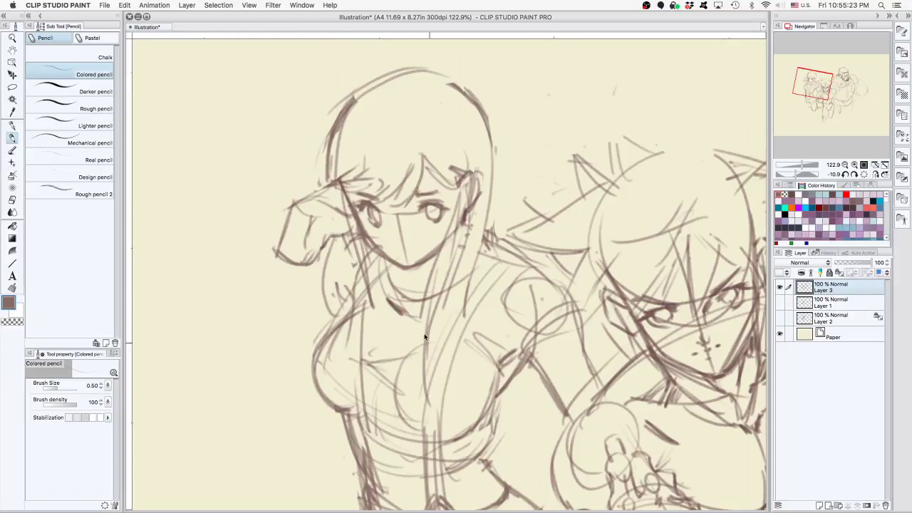
pyautogui.hotkey('ctrl', 'z')
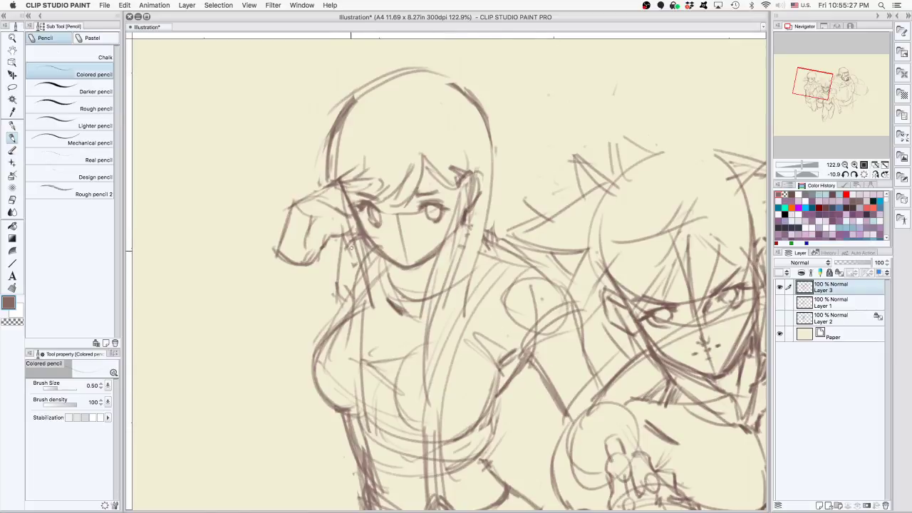
pyautogui.hotkey('ctrl', 'z')
# Draw the hair strand hanging beneath the girl's raised hand and the long strands falling from beside her face over her chest
pyautogui.moveTo(352, 246); pyautogui.dragTo(341, 309)
pyautogui.moveTo(360, 262); pyautogui.dragTo(378, 387)
pyautogui.moveTo(354, 285); pyautogui.dragTo(363, 415)
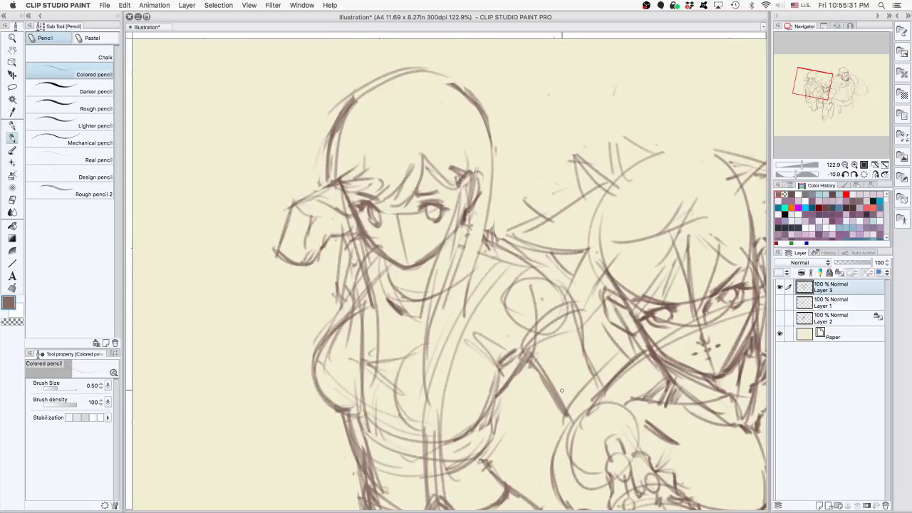
pyautogui.hotkey('ctrl', 'z')
pyautogui.moveTo(357, 256); pyautogui.dragTo(348, 416)
pyautogui.hotkey('ctrl', 'z')
pyautogui.moveTo(363, 306); pyautogui.dragTo(376, 408)
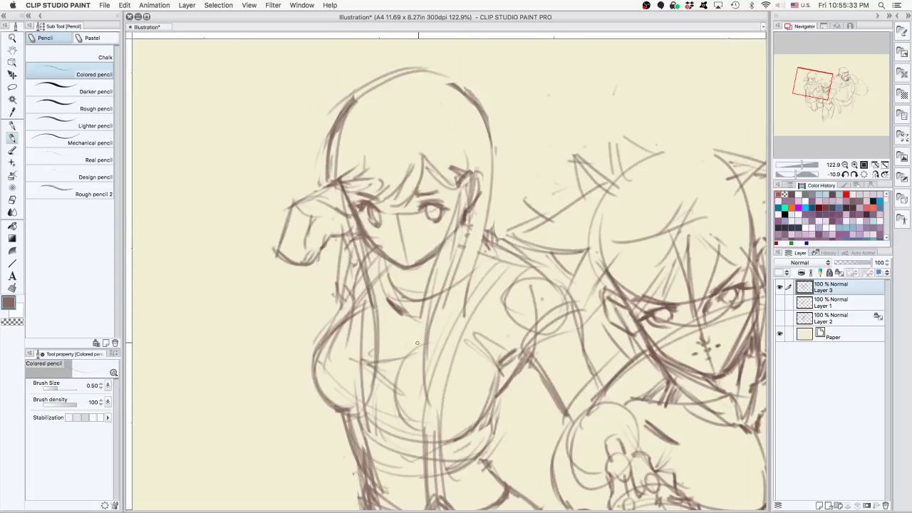
# Thin the girl's head contour above the raised hand with the Hard eraser and redraw it as a rounder curve in Colored pencil
pyautogui.moveTo(527, 415)
pyautogui.mouseDown()
pyautogui.moveTo(470, 416)
pyautogui.moveTo(463, 441)
pyautogui.moveTo(492, 471)
pyautogui.mouseUp()
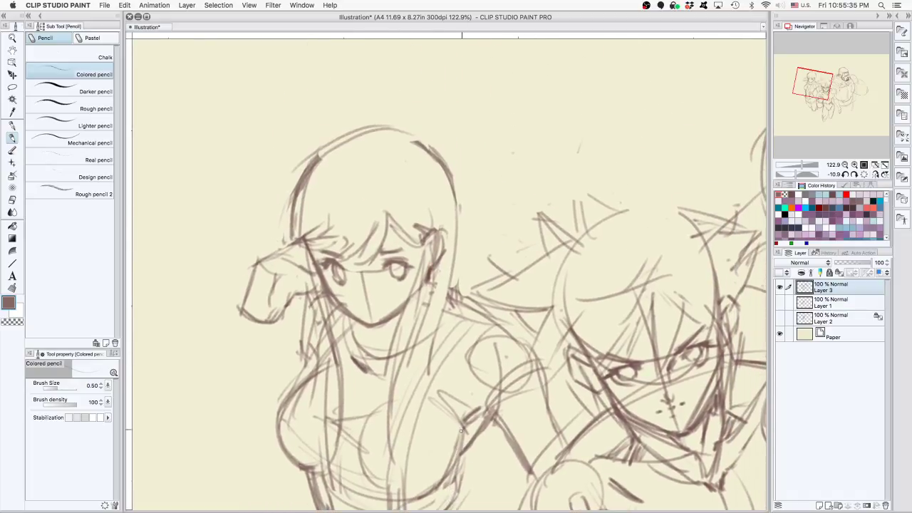
pyautogui.press('e')
pyautogui.moveTo(302, 214)
pyautogui.mouseDown()
pyautogui.moveTo(348, 145)
pyautogui.moveTo(300, 185)
pyautogui.moveTo(291, 180)
pyautogui.moveTo(384, 133)
pyautogui.moveTo(304, 204)
pyautogui.moveTo(358, 146)
pyautogui.mouseUp()
pyautogui.moveTo(308, 170); pyautogui.dragTo(363, 131)
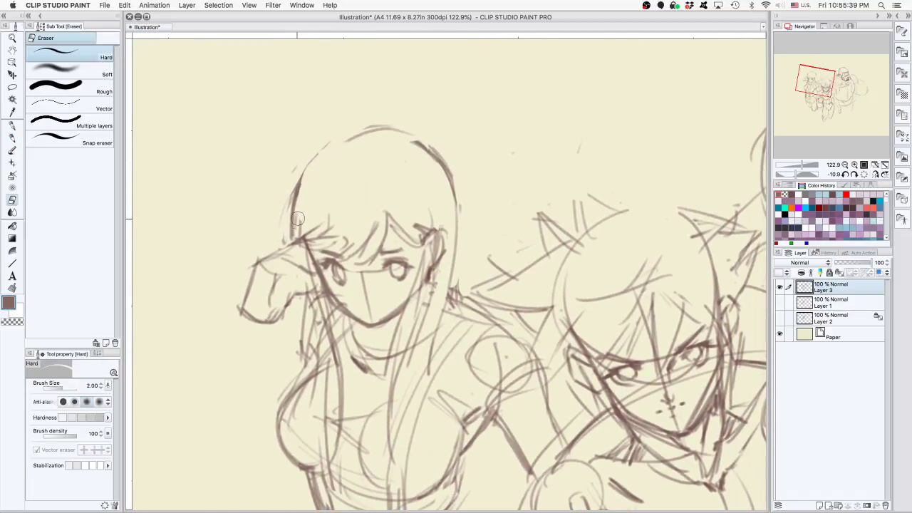
pyautogui.moveTo(297, 219)
pyautogui.mouseDown()
pyautogui.moveTo(316, 156)
pyautogui.moveTo(347, 139)
pyautogui.mouseUp()
pyautogui.press('p')
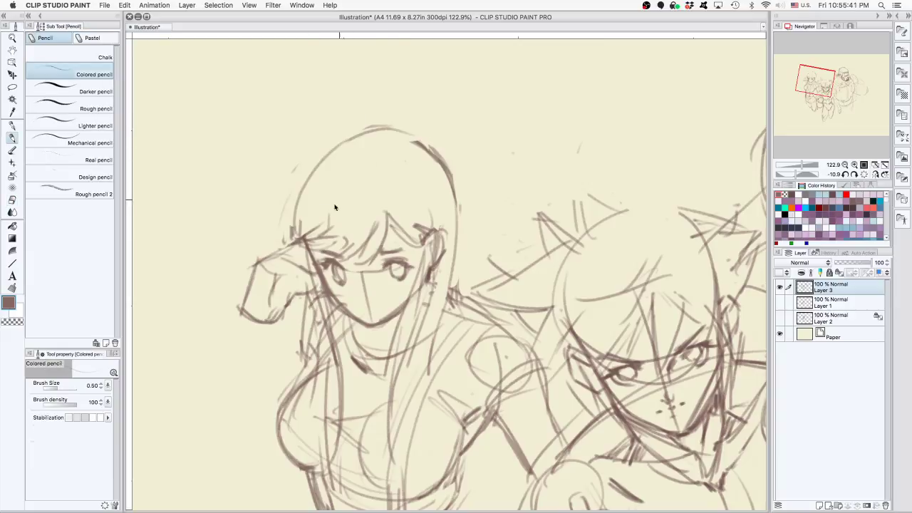
pyautogui.moveTo(293, 230); pyautogui.dragTo(363, 129)
pyautogui.press('super+z')
pyautogui.moveTo(287, 238); pyautogui.dragTo(369, 136)
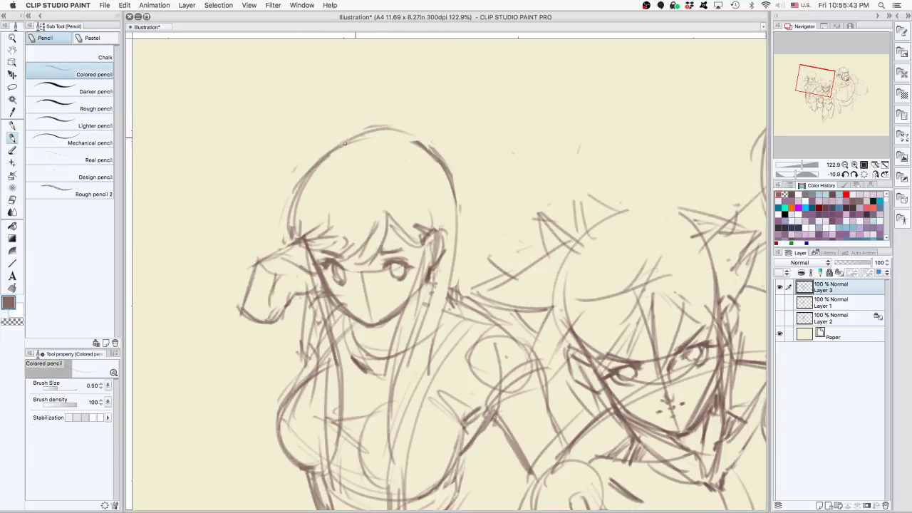
# Flip the canvas view horizontally to check the sketch, and undo the latest strokes on the girl's head contour
pyautogui.click(884, 164)
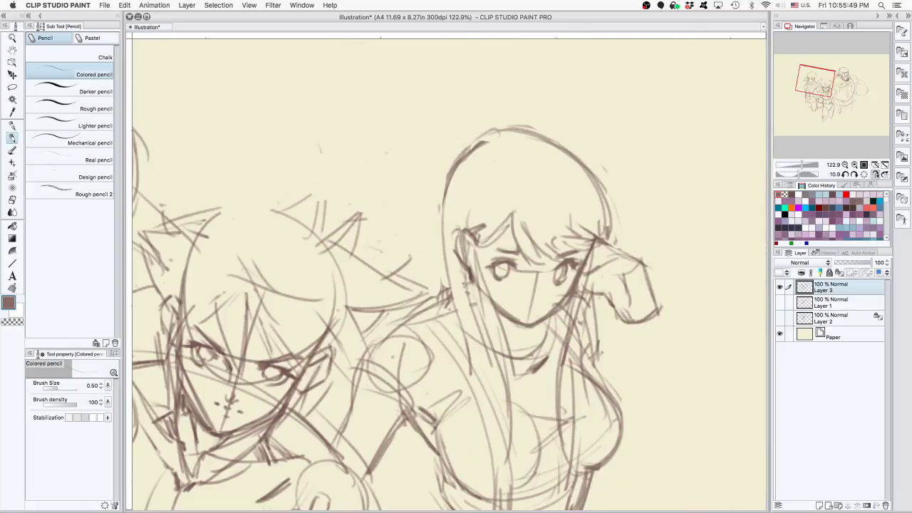
pyautogui.press('Tab')
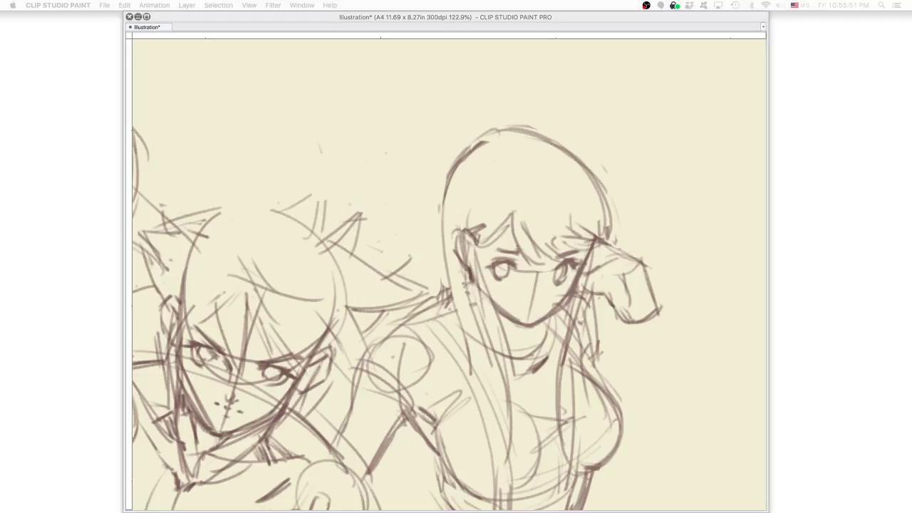
pyautogui.press('Tab')
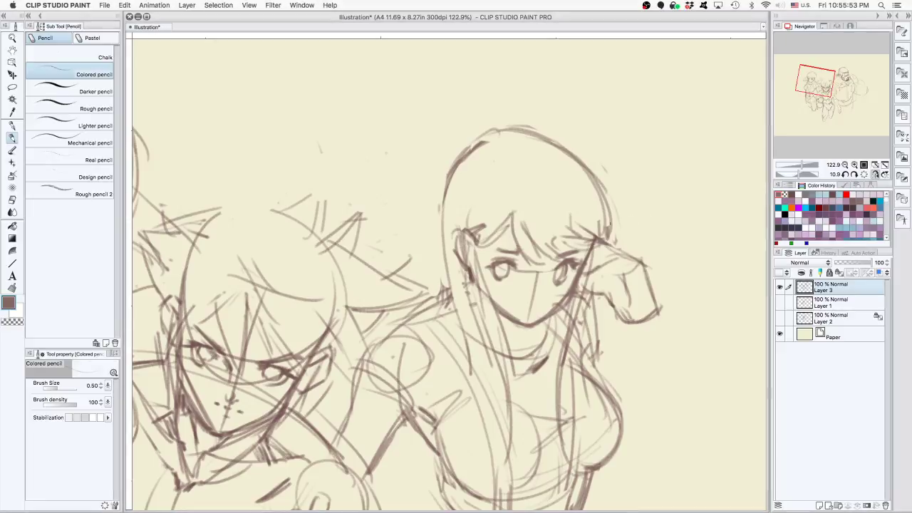
pyautogui.press('super+z')
pyautogui.press('super+z')
pyautogui.press('super+z')
pyautogui.press('super+z')
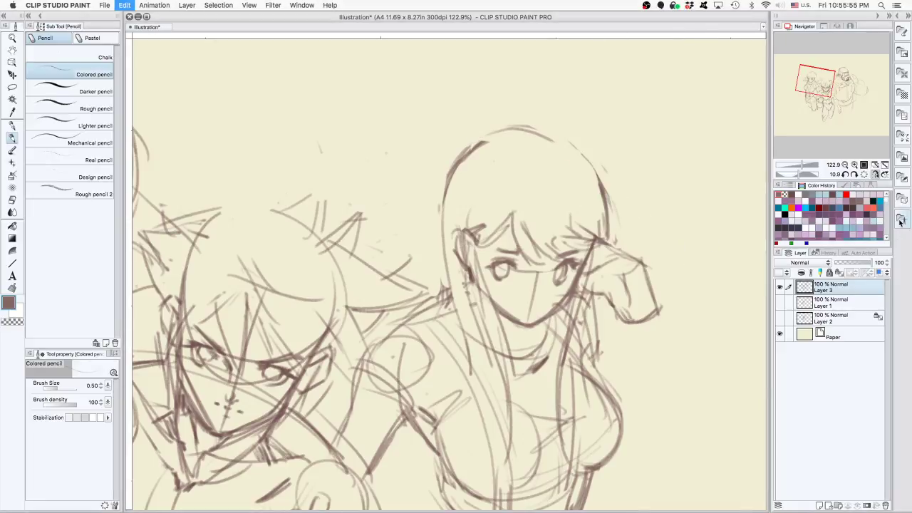
pyautogui.press('super+z')
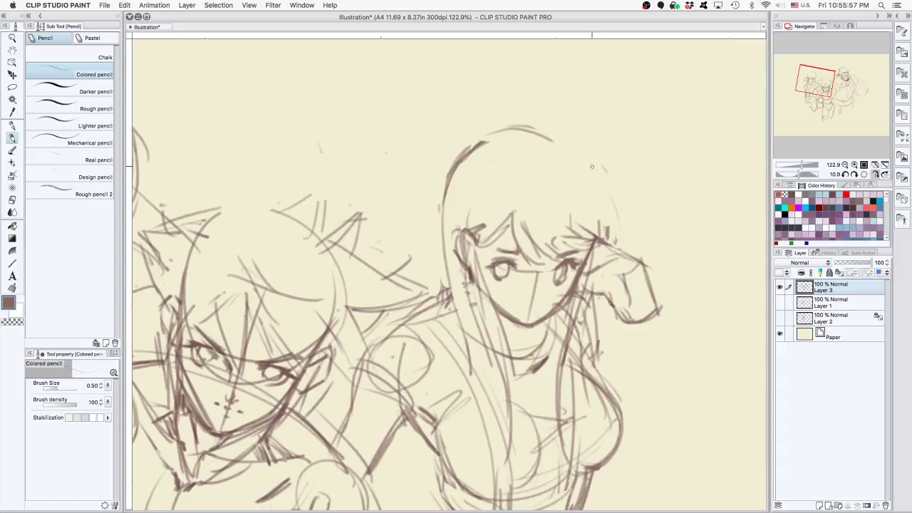
# Redraw the head contour on the raised-hand side with curved Colored pencil strokes, and erase the construction lines across the girl's face
pyautogui.moveTo(584, 164); pyautogui.dragTo(603, 205)
pyautogui.press('super+z')
pyautogui.press('super+z')
pyautogui.moveTo(577, 140); pyautogui.dragTo(602, 200)
pyautogui.moveTo(576, 151); pyautogui.dragTo(599, 220)
pyautogui.press('e')
pyautogui.moveTo(502, 303)
pyautogui.mouseDown()
pyautogui.moveTo(523, 317)
pyautogui.moveTo(536, 286)
pyautogui.mouseUp()
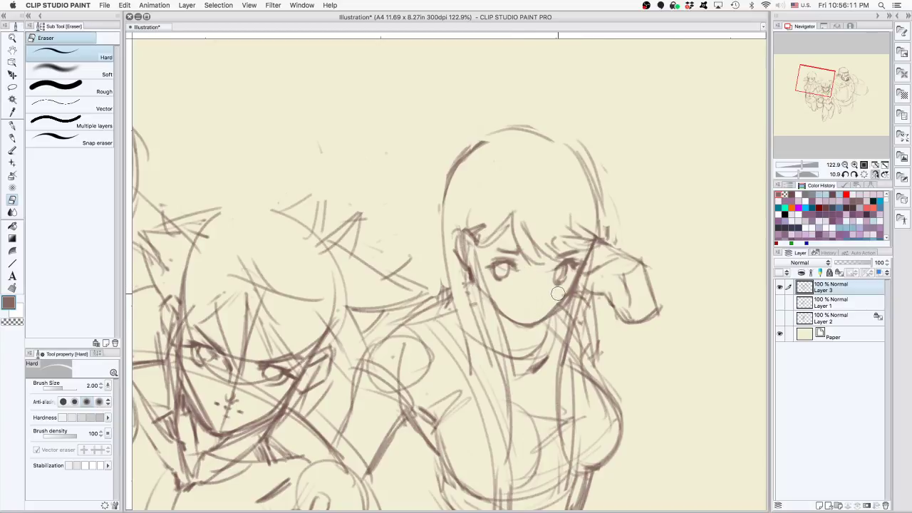
# Strengthen the girl's cheek contour on the side away from her raised hand with a short Colored pencil stroke
pyautogui.press('p')
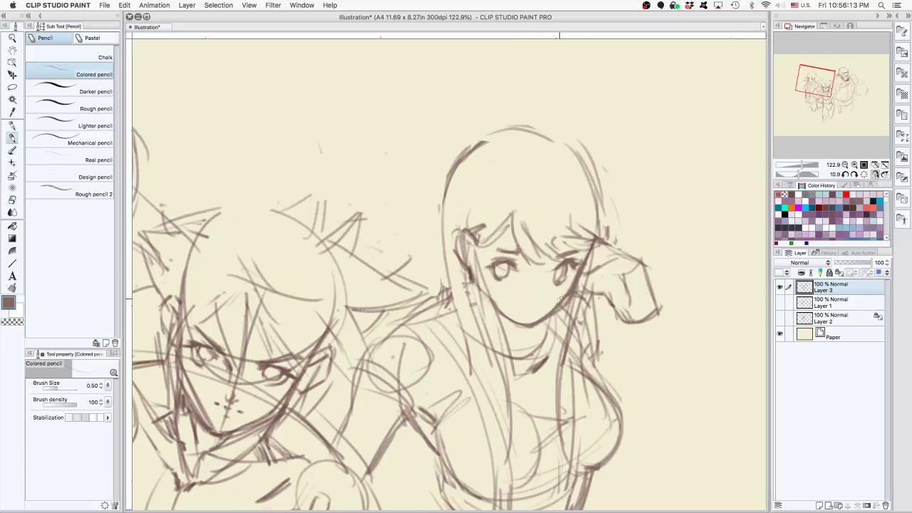
pyautogui.moveTo(650, 282); pyautogui.dragTo(561, 370)
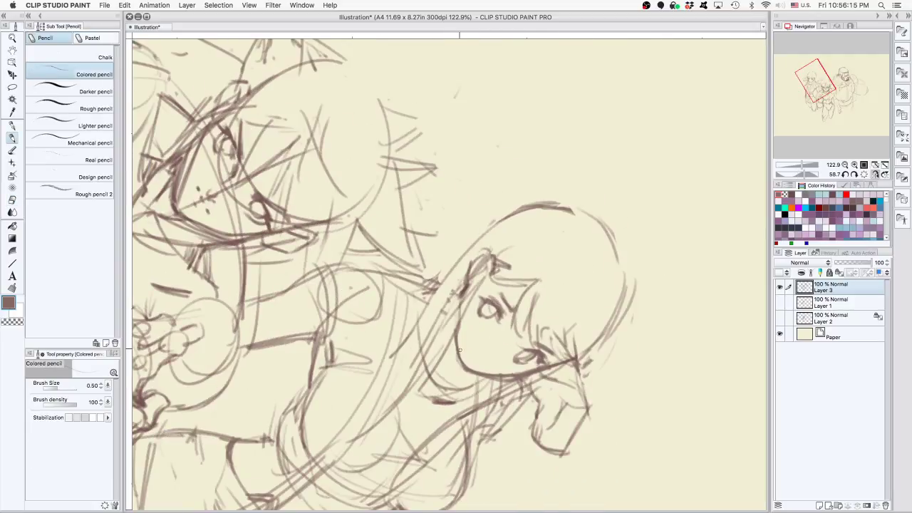
pyautogui.moveTo(458, 293); pyautogui.dragTo(456, 309)
pyautogui.moveTo(460, 406)
pyautogui.mouseDown()
pyautogui.moveTo(606, 238)
pyautogui.moveTo(646, 393)
pyautogui.mouseUp()
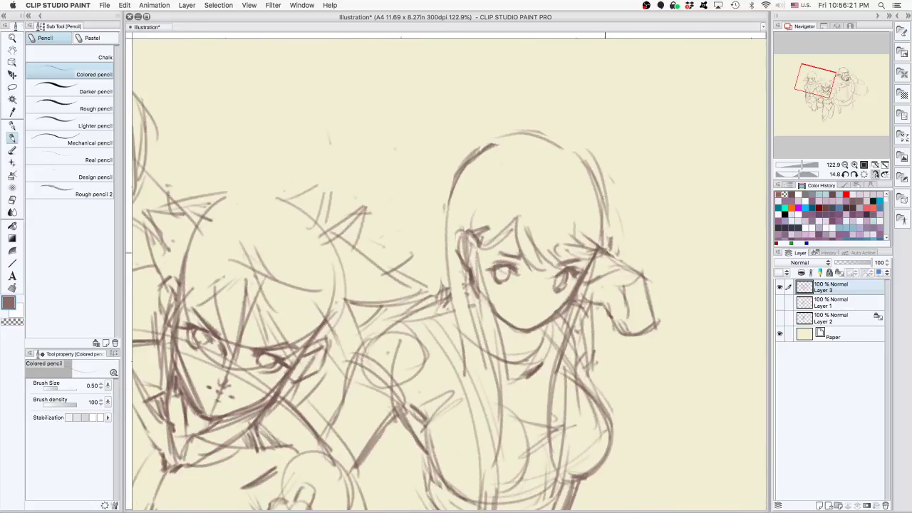
# Erase the doubled head contour above the girl's raised hand and redraw it as one curve from the crown in Colored pencil
pyautogui.press('e')
pyautogui.moveTo(606, 217)
pyautogui.mouseDown()
pyautogui.moveTo(605, 190)
pyautogui.moveTo(570, 144)
pyautogui.moveTo(523, 133)
pyautogui.moveTo(581, 151)
pyautogui.moveTo(542, 131)
pyautogui.moveTo(353, 159)
pyautogui.moveTo(472, 102)
pyautogui.mouseUp()
pyautogui.press('p')
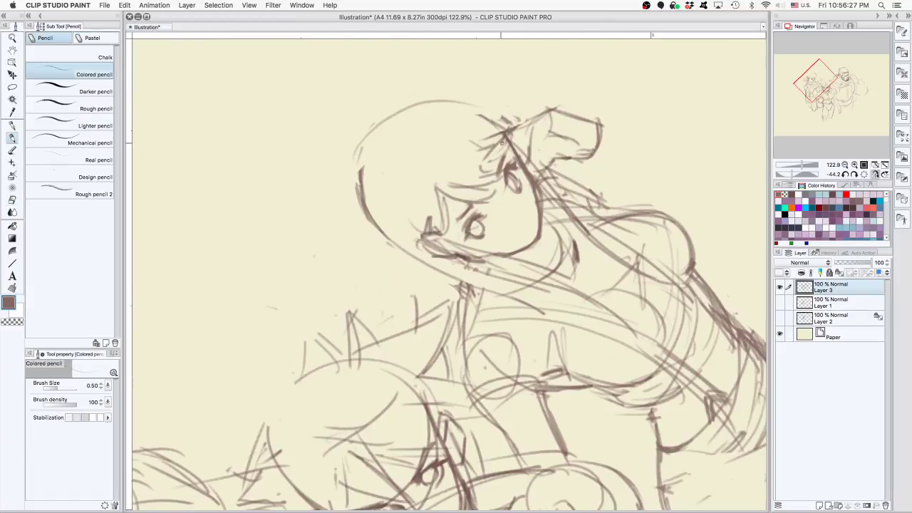
pyautogui.moveTo(381, 144); pyautogui.dragTo(520, 129)
pyautogui.moveTo(677, 174); pyautogui.dragTo(633, 312)
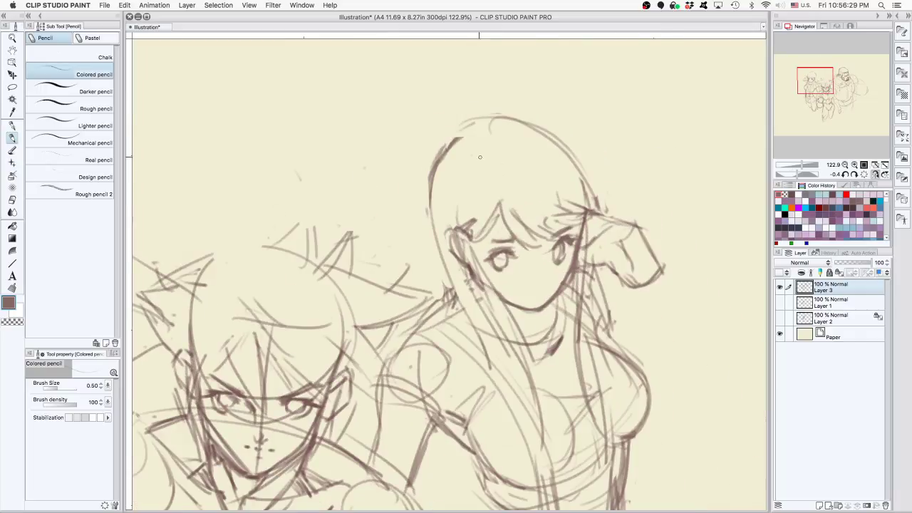
# Try a short curved hair strand near the crown of the girl's head and undo it
pyautogui.moveTo(475, 145)
pyautogui.mouseDown()
pyautogui.moveTo(458, 150)
pyautogui.moveTo(483, 147)
pyautogui.moveTo(468, 180)
pyautogui.mouseUp()
pyautogui.moveTo(662, 206); pyautogui.dragTo(658, 215)
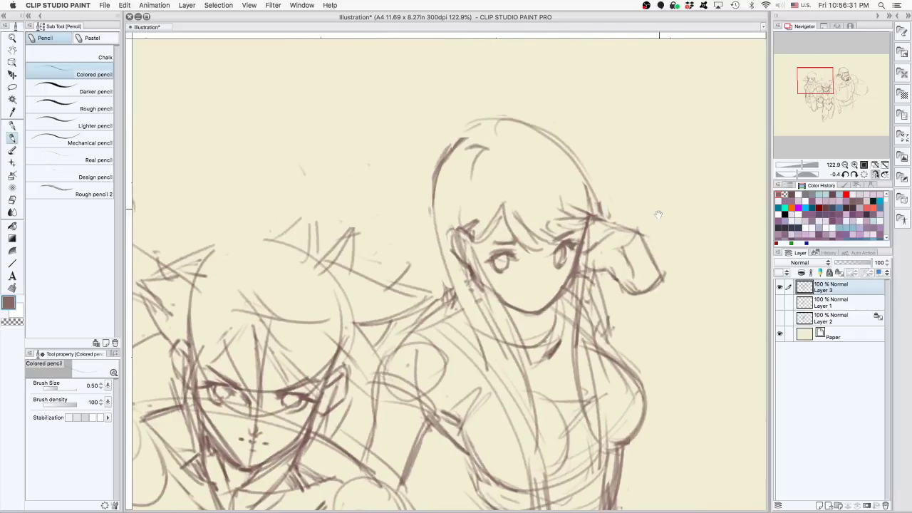
pyautogui.press('super+z')
pyautogui.press('super+z')
# Erase the dark hair lines beside the girl's face with the Hard eraser and redraw her ear in Colored pencil
pyautogui.press('e')
pyautogui.moveTo(465, 229)
pyautogui.mouseDown()
pyautogui.moveTo(492, 321)
pyautogui.moveTo(469, 225)
pyautogui.moveTo(480, 314)
pyautogui.moveTo(468, 222)
pyautogui.moveTo(476, 320)
pyautogui.moveTo(470, 243)
pyautogui.moveTo(491, 336)
pyautogui.mouseUp()
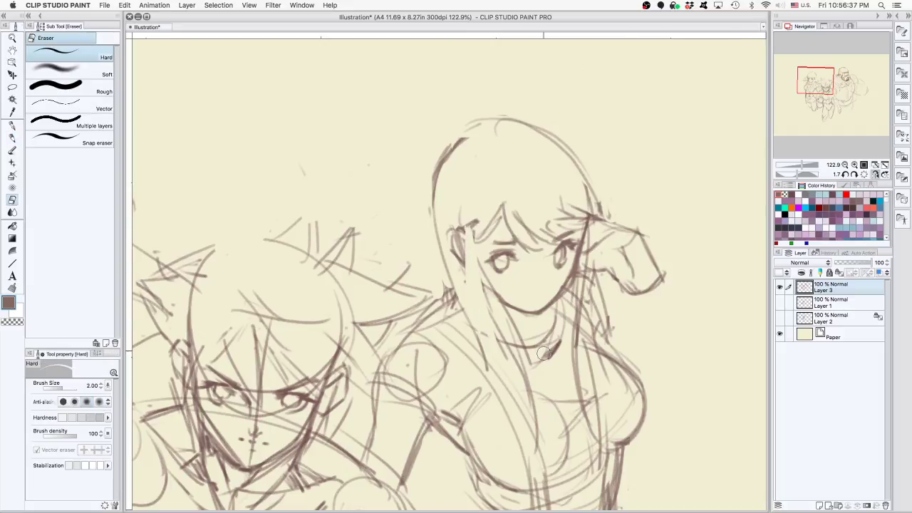
pyautogui.moveTo(465, 229); pyautogui.dragTo(473, 317)
pyautogui.moveTo(464, 220)
pyautogui.mouseDown()
pyautogui.moveTo(454, 213)
pyautogui.moveTo(456, 224)
pyautogui.moveTo(452, 210)
pyautogui.moveTo(448, 250)
pyautogui.moveTo(470, 280)
pyautogui.mouseUp()
pyautogui.press('p')
pyautogui.moveTo(459, 246); pyautogui.dragTo(473, 282)
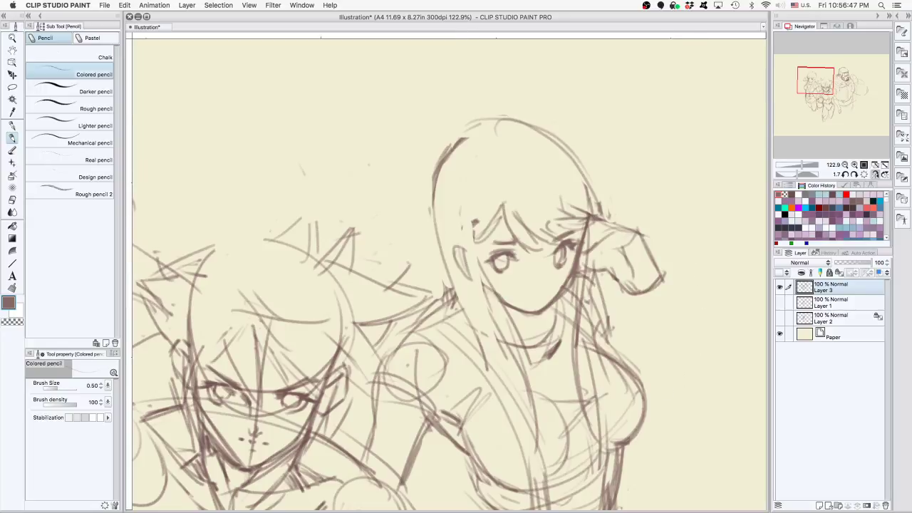
pyautogui.press('Tab')
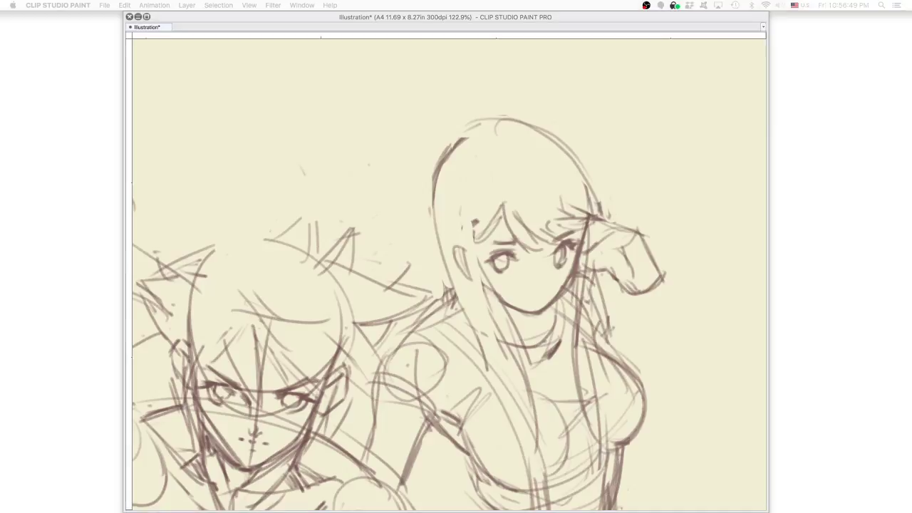
pyautogui.press('Tab')
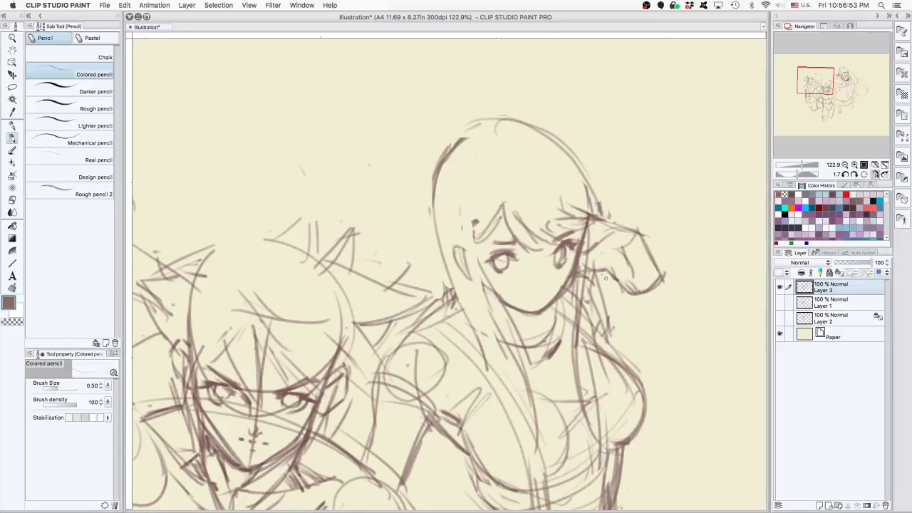
# Erase the messy lines where the girl's shoulder meets her hair and redraw the shoulder and upper-arm contour in Colored pencil
pyautogui.scroll(-5, 586, 396)
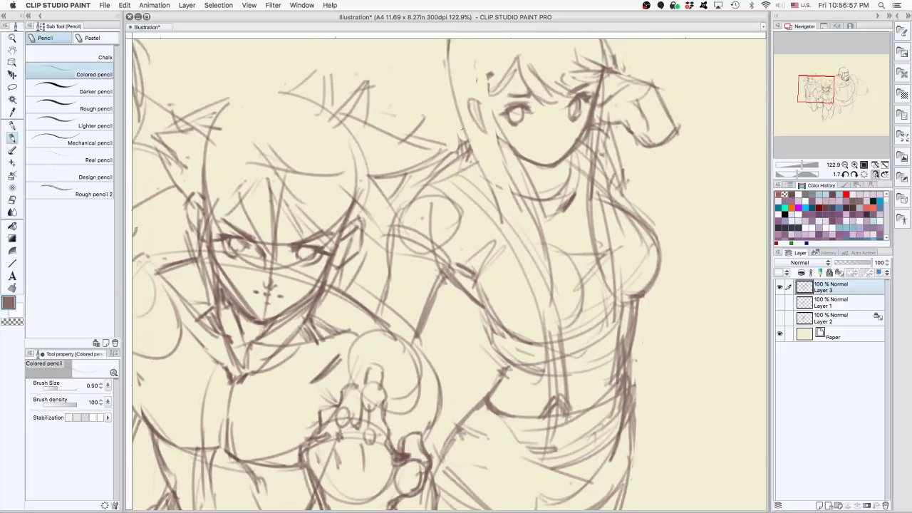
pyautogui.press('e')
pyautogui.moveTo(460, 154)
pyautogui.mouseDown()
pyautogui.moveTo(458, 144)
pyautogui.moveTo(447, 153)
pyautogui.moveTo(459, 142)
pyautogui.moveTo(463, 156)
pyautogui.moveTo(458, 138)
pyautogui.moveTo(464, 148)
pyautogui.moveTo(431, 175)
pyautogui.moveTo(470, 158)
pyautogui.moveTo(418, 193)
pyautogui.mouseUp()
pyautogui.press('p')
pyautogui.press('super+z')
pyautogui.press('super+z')
pyautogui.moveTo(474, 147)
pyautogui.mouseDown()
pyautogui.moveTo(452, 160)
pyautogui.moveTo(398, 204)
pyautogui.mouseUp()
pyautogui.press('super+z')
pyautogui.moveTo(449, 179)
pyautogui.mouseDown()
pyautogui.moveTo(397, 226)
pyautogui.moveTo(400, 267)
pyautogui.mouseUp()
pyautogui.moveTo(403, 217); pyautogui.dragTo(385, 311)
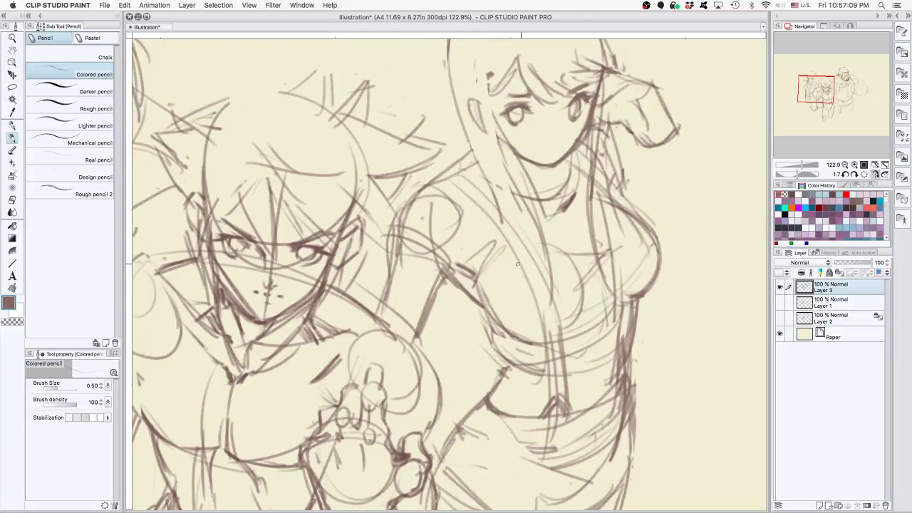
# Add finger lines to the girl's raised hand and flip the canvas view horizontally to check her face
pyautogui.moveTo(688, 132); pyautogui.dragTo(542, 223)
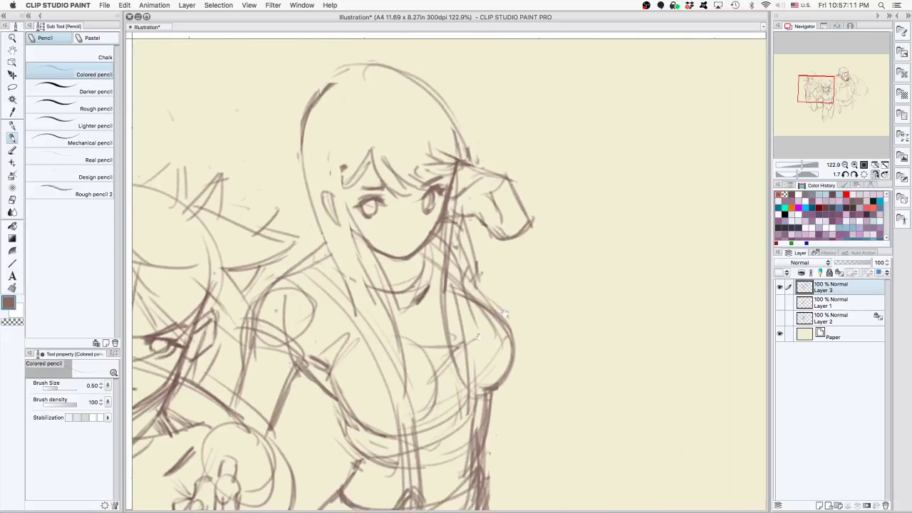
pyautogui.moveTo(459, 201)
pyautogui.mouseDown()
pyautogui.moveTo(486, 179)
pyautogui.moveTo(520, 186)
pyautogui.moveTo(457, 198)
pyautogui.moveTo(471, 187)
pyautogui.moveTo(464, 192)
pyautogui.moveTo(477, 197)
pyautogui.moveTo(479, 192)
pyautogui.mouseUp()
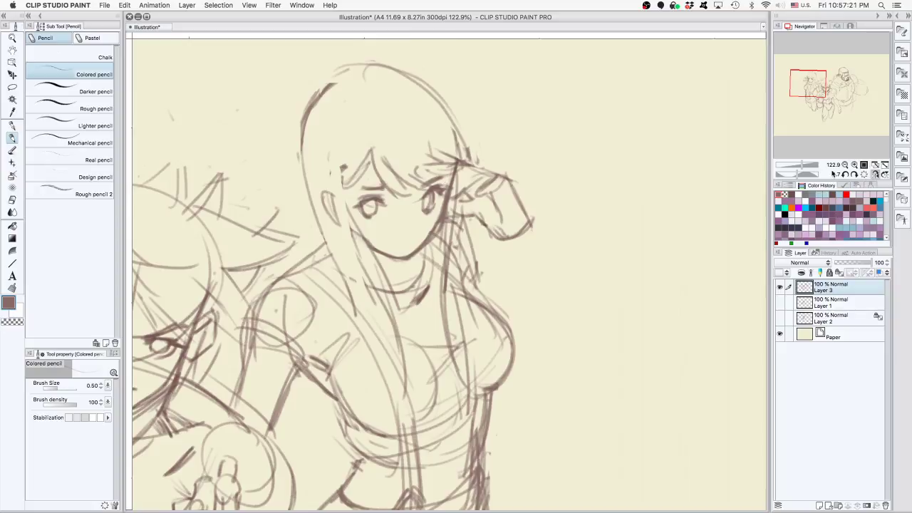
pyautogui.click(874, 174)
pyautogui.scroll(1, 522, 203)
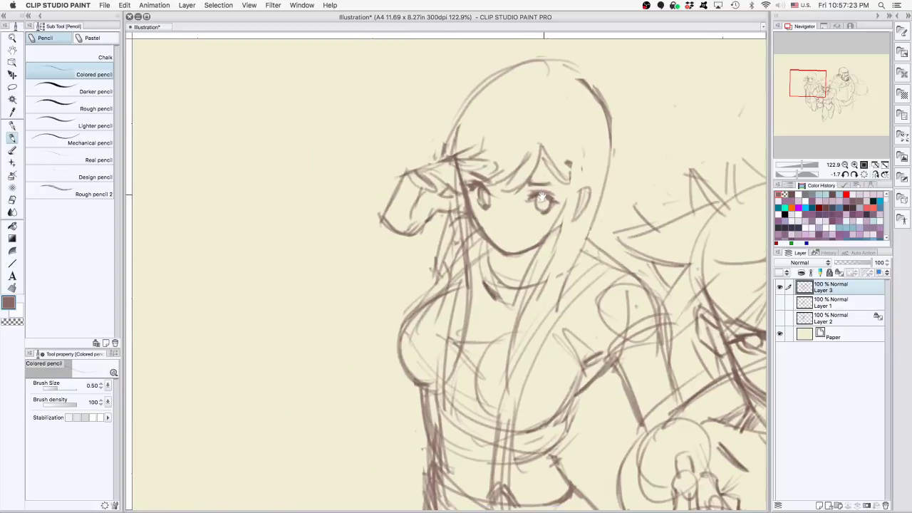
pyautogui.scroll(1, 549, 214)
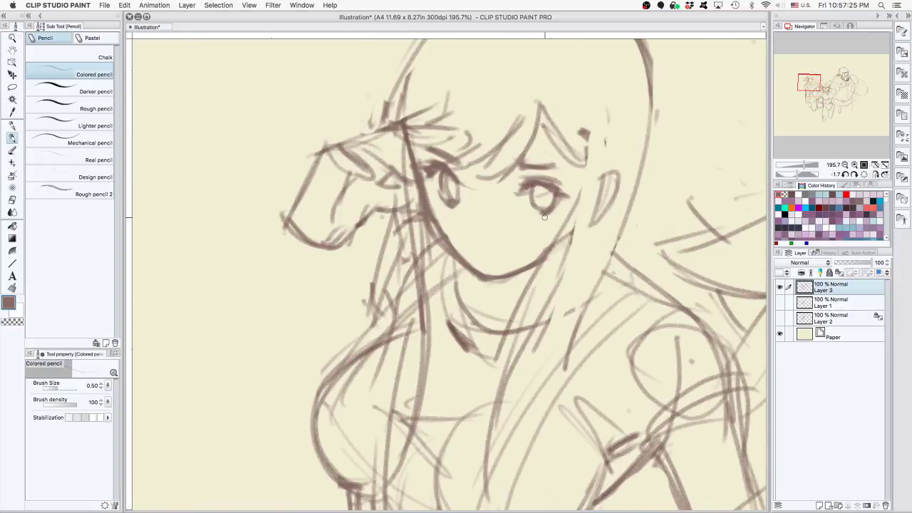
# Try a stroke along the lower edge of the girl's eye and undo it, stepping back through the recent strokes
pyautogui.moveTo(545, 216); pyautogui.dragTo(531, 220)
pyautogui.press('super+z')
pyautogui.scroll(-5, 627, 363)
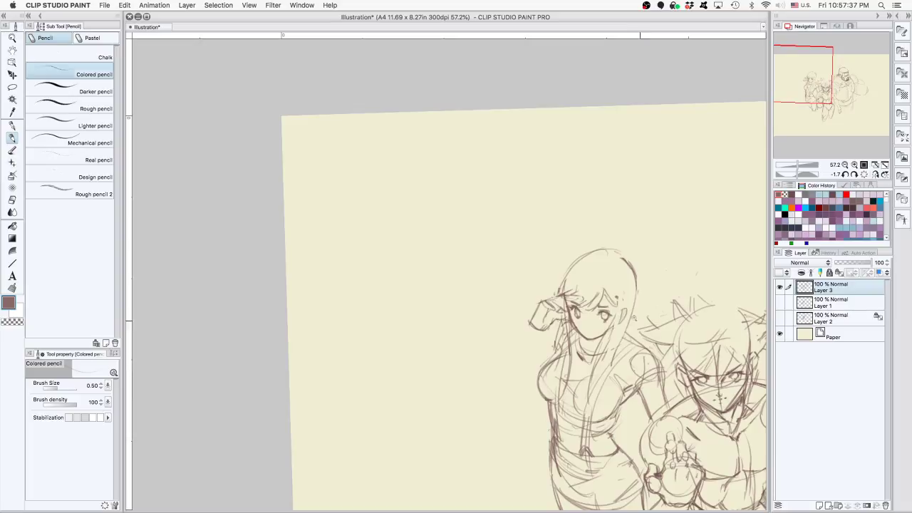
pyautogui.scroll(3, 620, 307)
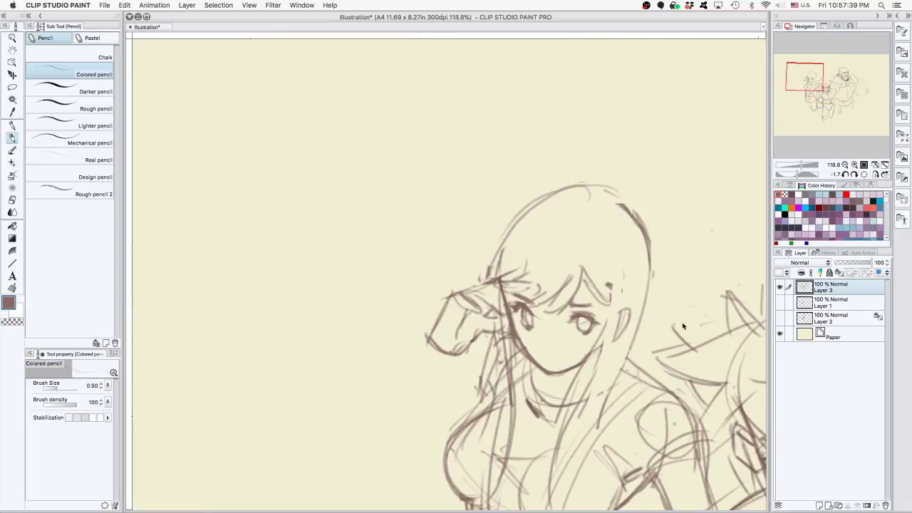
pyautogui.press('super+z')
pyautogui.press('super+z')
pyautogui.press('super+y')
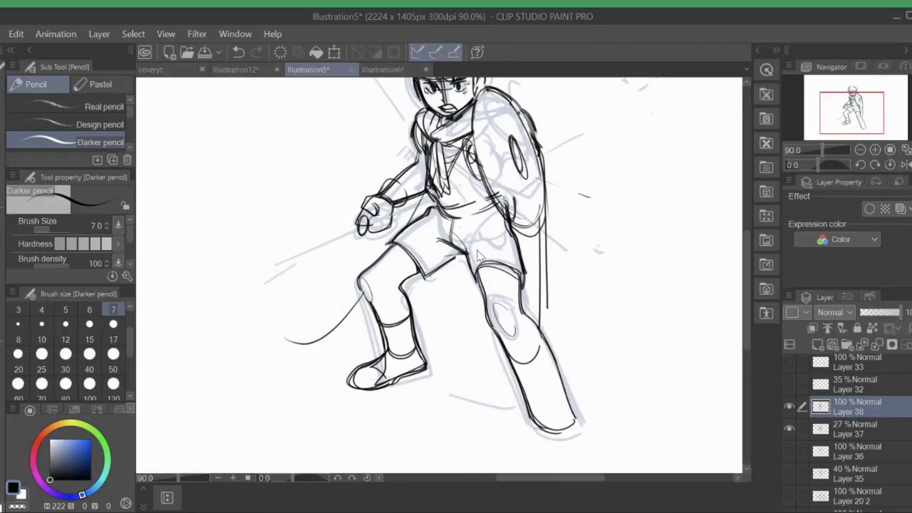
# In Illustration5, draw a curved band below the shorts on the boy's straight leg and darken the outer thigh contour with the Darker pencil
pyautogui.moveTo(861, 113); pyautogui.dragTo(864, 110)
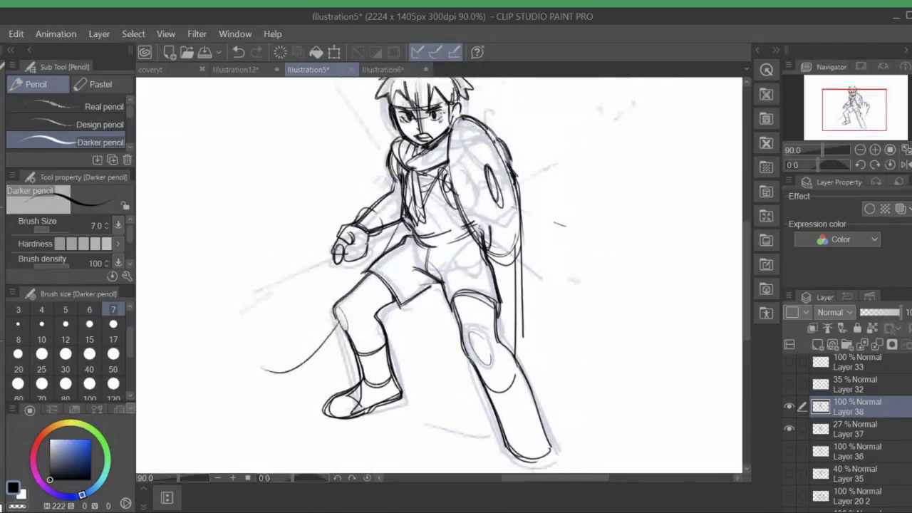
pyautogui.moveTo(451, 301)
pyautogui.mouseDown()
pyautogui.moveTo(462, 287)
pyautogui.moveTo(498, 300)
pyautogui.mouseUp()
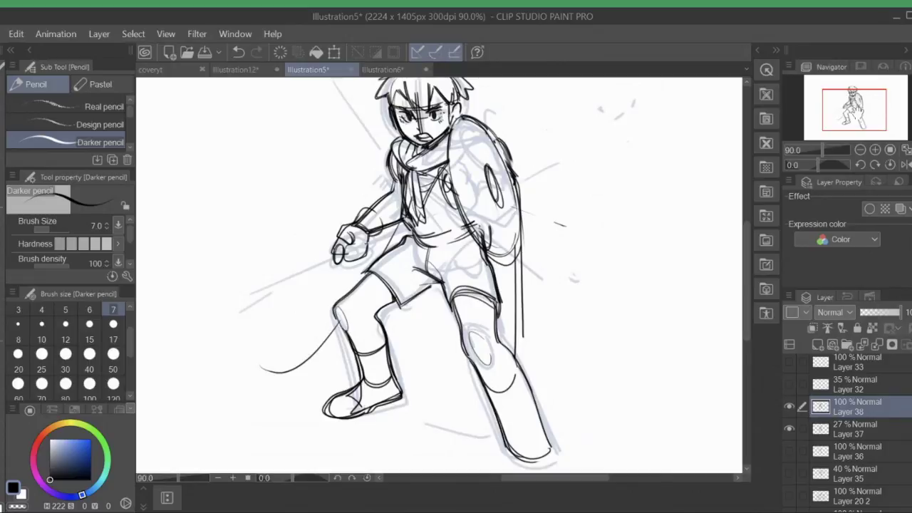
pyautogui.moveTo(859, 112); pyautogui.dragTo(856, 117)
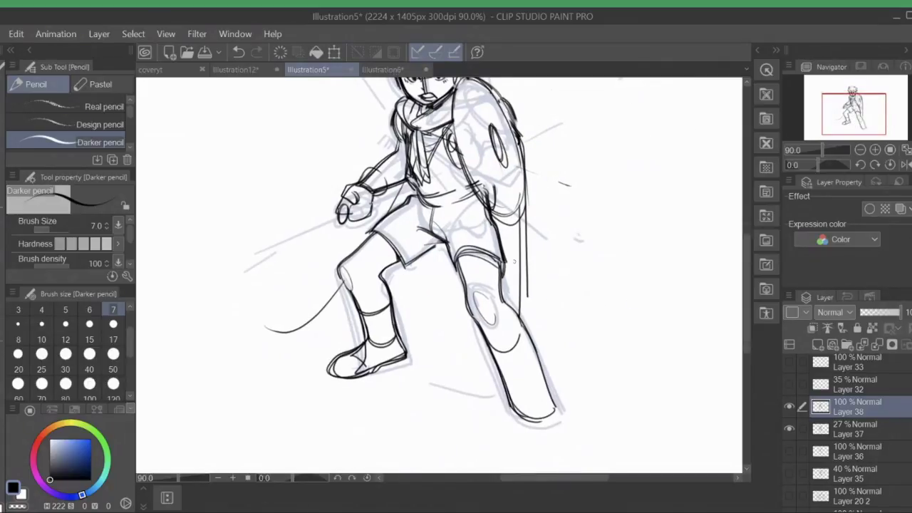
pyautogui.moveTo(499, 260); pyautogui.dragTo(497, 300)
pyautogui.moveTo(496, 258); pyautogui.dragTo(503, 267)
# Outline the straight leg's boot, adding the inner shaft line, the curve above the foot and a second line along the boot top
pyautogui.moveTo(474, 318); pyautogui.dragTo(507, 382)
pyautogui.moveTo(519, 319); pyautogui.dragTo(535, 381)
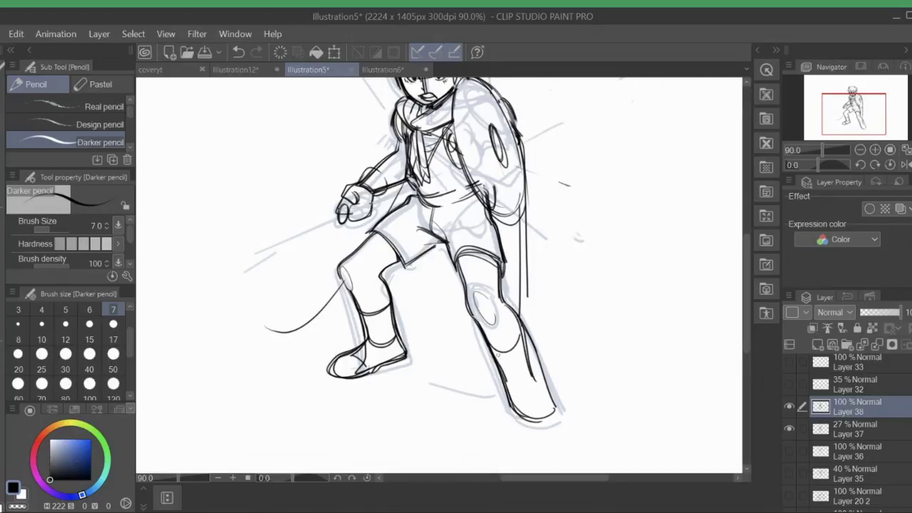
pyautogui.moveTo(498, 356)
pyautogui.mouseDown()
pyautogui.moveTo(515, 341)
pyautogui.moveTo(534, 381)
pyautogui.mouseUp()
pyautogui.moveTo(484, 334)
pyautogui.mouseDown()
pyautogui.moveTo(507, 345)
pyautogui.moveTo(518, 321)
pyautogui.mouseUp()
# Darken the bent leg's knee contours, add cuff lines to both boots, and reinforce the side of the straight leg's boot
pyautogui.moveTo(341, 275); pyautogui.dragTo(354, 302)
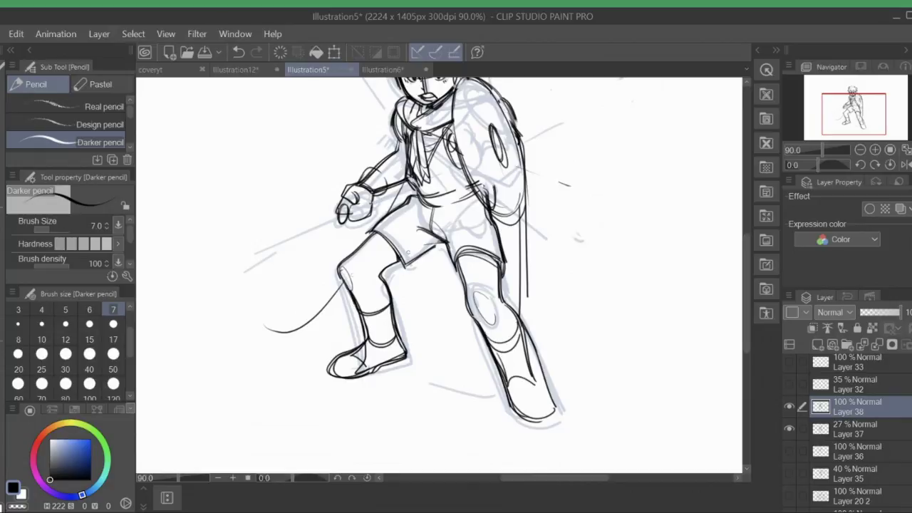
pyautogui.moveTo(378, 272); pyautogui.dragTo(402, 255)
pyautogui.moveTo(485, 343)
pyautogui.mouseDown()
pyautogui.moveTo(514, 335)
pyautogui.moveTo(516, 317)
pyautogui.mouseUp()
pyautogui.moveTo(347, 284)
pyautogui.mouseDown()
pyautogui.moveTo(384, 305)
pyautogui.moveTo(388, 292)
pyautogui.mouseUp()
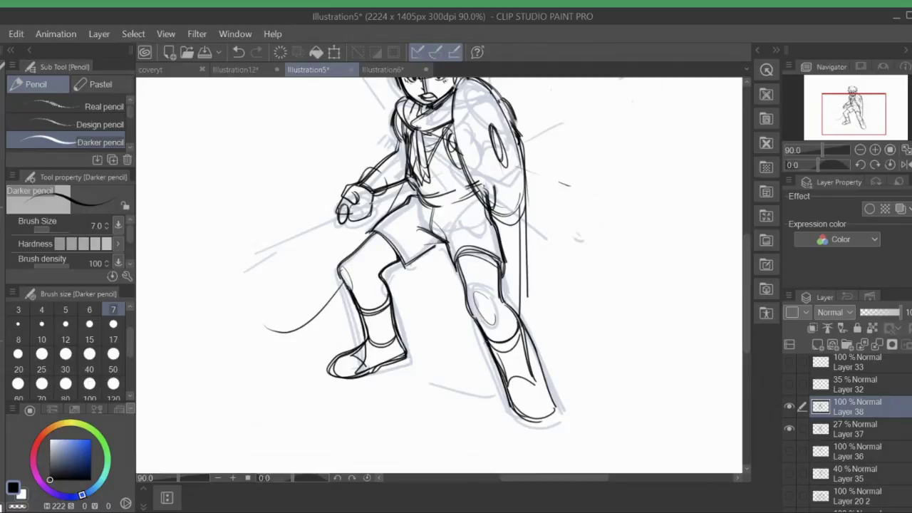
pyautogui.moveTo(497, 357); pyautogui.dragTo(506, 377)
pyautogui.moveTo(497, 370)
pyautogui.mouseDown()
pyautogui.moveTo(528, 422)
pyautogui.moveTo(503, 389)
pyautogui.moveTo(508, 376)
pyautogui.mouseUp()
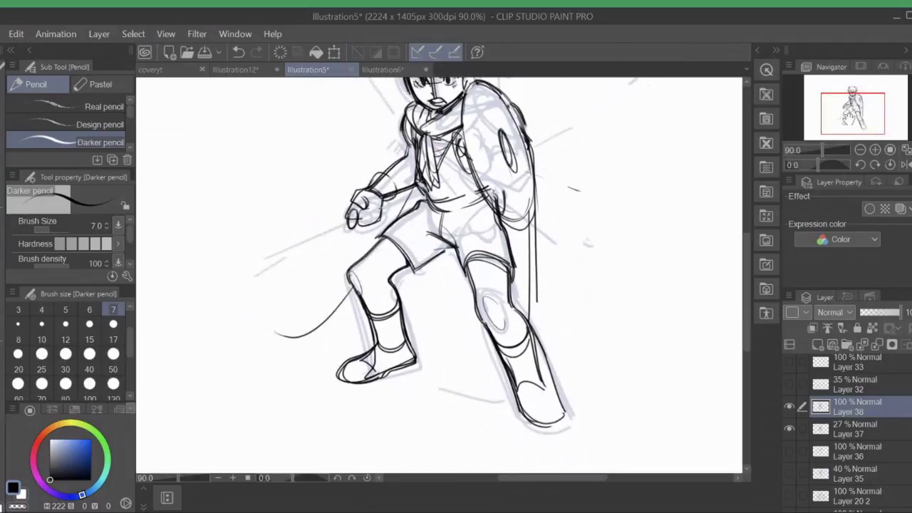
pyautogui.moveTo(861, 106); pyautogui.dragTo(856, 113)
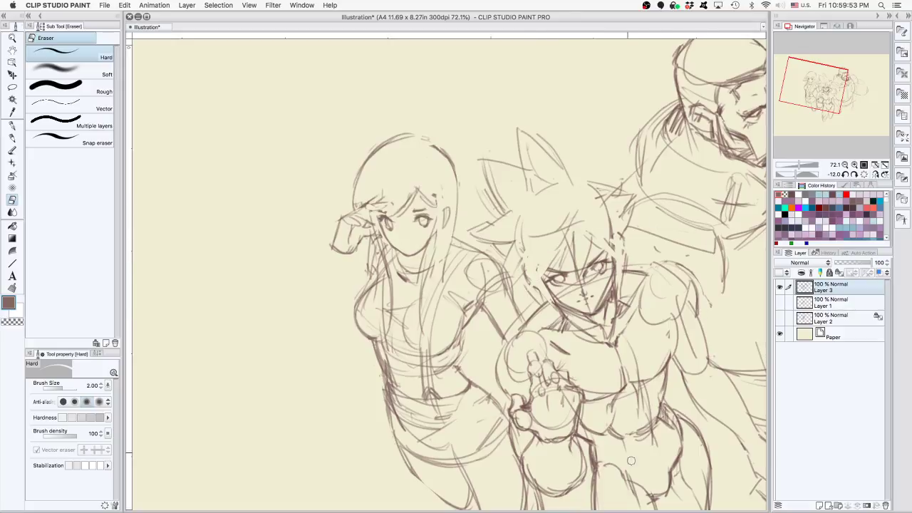
# In the group sketch, draw pointed hair strands on both sides of the spiky-haired boy's face in Colored pencil
pyautogui.press('p')
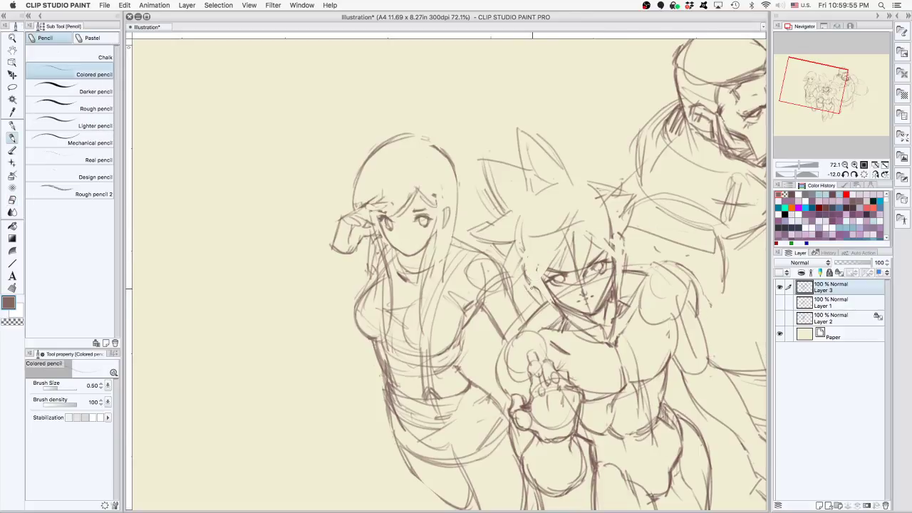
pyautogui.moveTo(531, 273); pyautogui.dragTo(526, 269)
pyautogui.moveTo(530, 291); pyautogui.dragTo(543, 257)
pyautogui.moveTo(529, 290); pyautogui.dragTo(550, 274)
pyautogui.moveTo(673, 233); pyautogui.dragTo(629, 362)
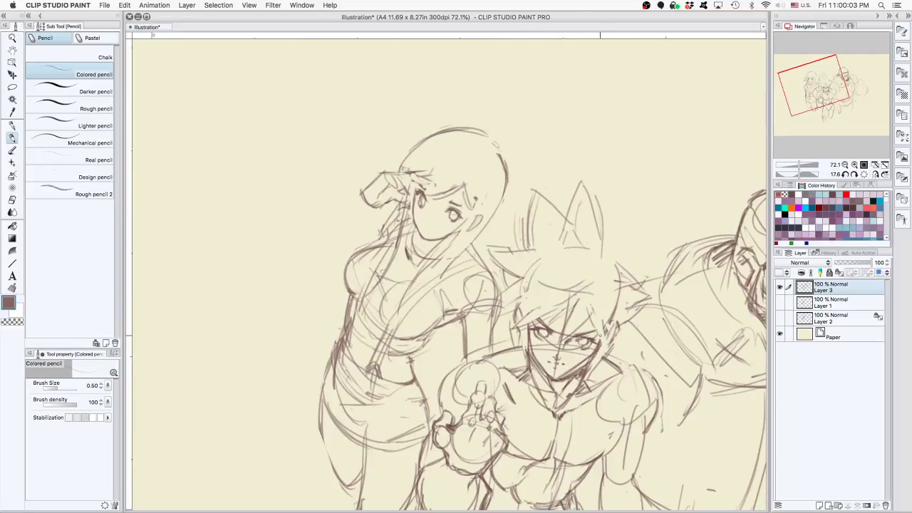
pyautogui.moveTo(594, 324); pyautogui.dragTo(606, 346)
# Try hair spike strokes beside the boy's head near the girl's arm and undo them
pyautogui.moveTo(496, 313)
pyautogui.mouseDown()
pyautogui.moveTo(521, 312)
pyautogui.moveTo(488, 318)
pyautogui.mouseUp()
pyautogui.press('super+z')
pyautogui.moveTo(519, 284); pyautogui.dragTo(490, 315)
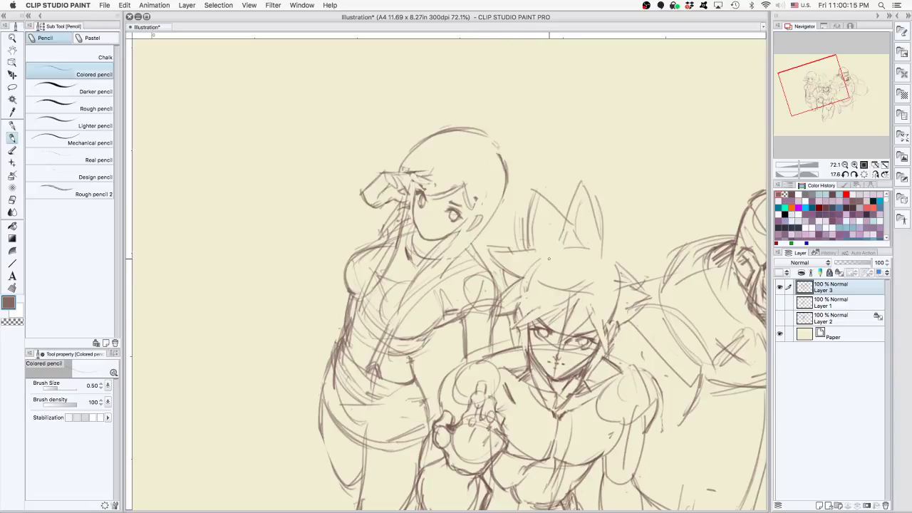
pyautogui.press('super+z')
pyautogui.press('super+z')
# Draw the side hair strand and the upper hair spikes on the girl's side of the boy's head
pyautogui.moveTo(519, 280)
pyautogui.mouseDown()
pyautogui.moveTo(488, 307)
pyautogui.moveTo(518, 305)
pyautogui.mouseUp()
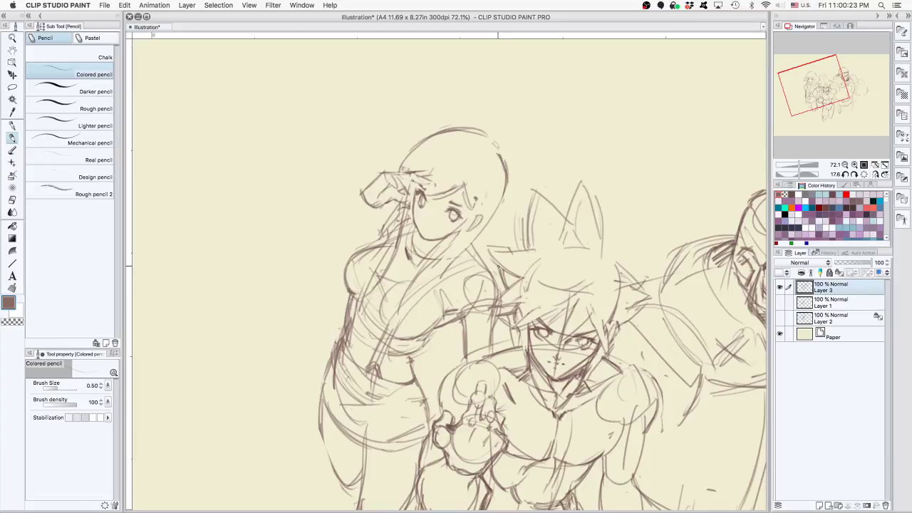
pyautogui.moveTo(498, 268)
pyautogui.mouseDown()
pyautogui.moveTo(523, 278)
pyautogui.moveTo(529, 229)
pyautogui.mouseUp()
pyautogui.moveTo(531, 248)
pyautogui.mouseDown()
pyautogui.moveTo(527, 215)
pyautogui.moveTo(575, 222)
pyautogui.mouseUp()
# Flip the canvas view horizontally and redraw the outer shoulder and upper-arm contour of the boy's lowered arm
pyautogui.moveTo(611, 342); pyautogui.dragTo(605, 206)
pyautogui.click(875, 173)
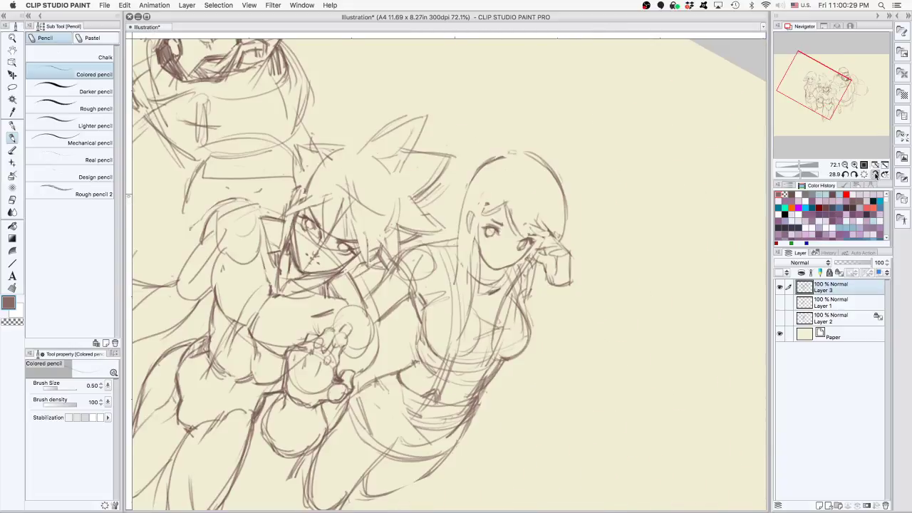
pyautogui.moveTo(617, 371); pyautogui.dragTo(636, 267)
pyautogui.moveTo(570, 284); pyautogui.dragTo(628, 268)
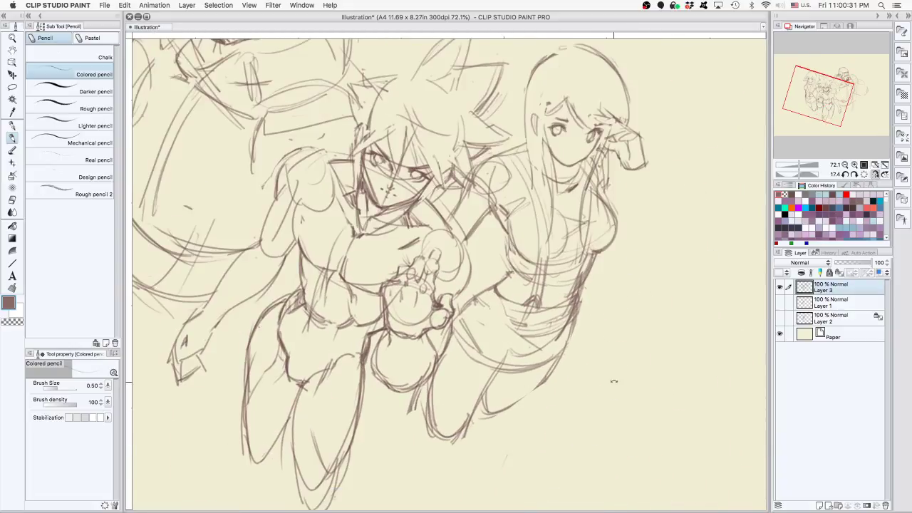
pyautogui.moveTo(627, 329); pyautogui.dragTo(628, 250)
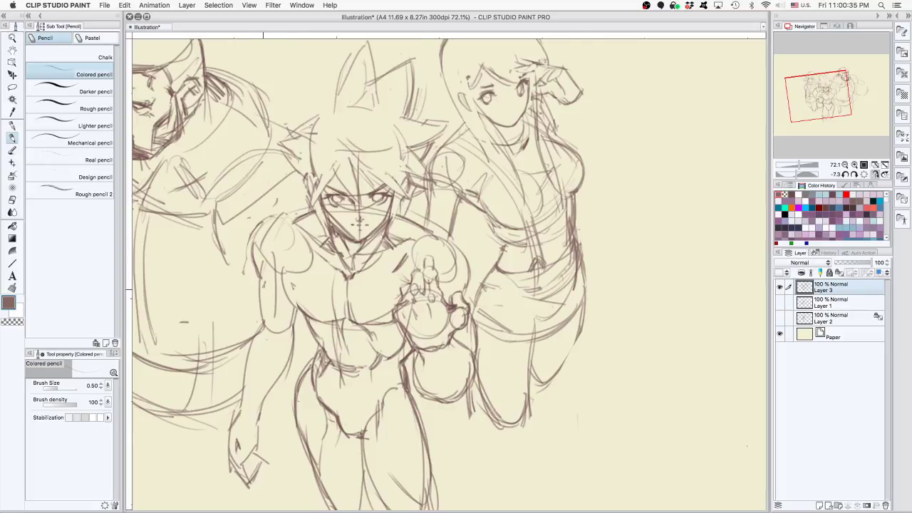
pyautogui.moveTo(263, 284); pyautogui.dragTo(261, 332)
pyautogui.moveTo(264, 278); pyautogui.dragTo(262, 329)
pyautogui.moveTo(267, 272)
pyautogui.mouseDown()
pyautogui.moveTo(278, 242)
pyautogui.moveTo(256, 258)
pyautogui.moveTo(288, 212)
pyautogui.mouseUp()
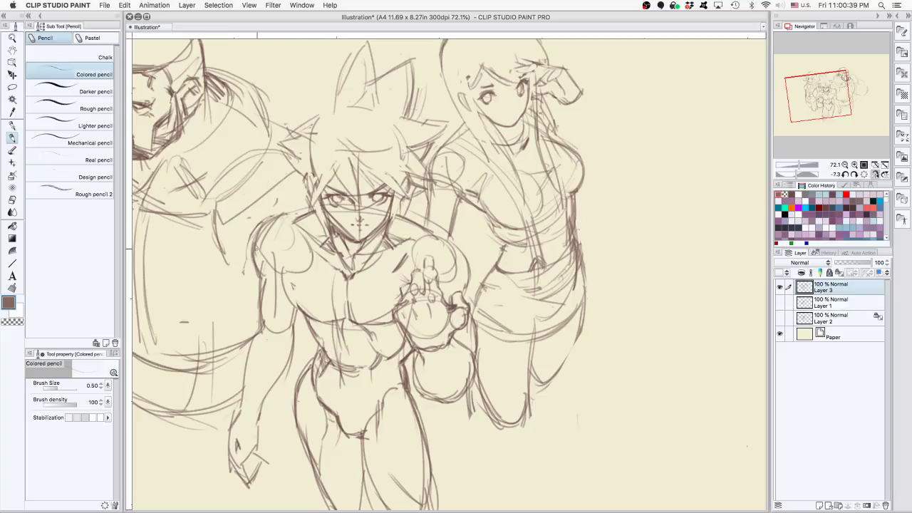
# Erase the stray lines around the boy's outer shoulder and upper arm and add a short pencil mark at the armpit
pyautogui.press('e')
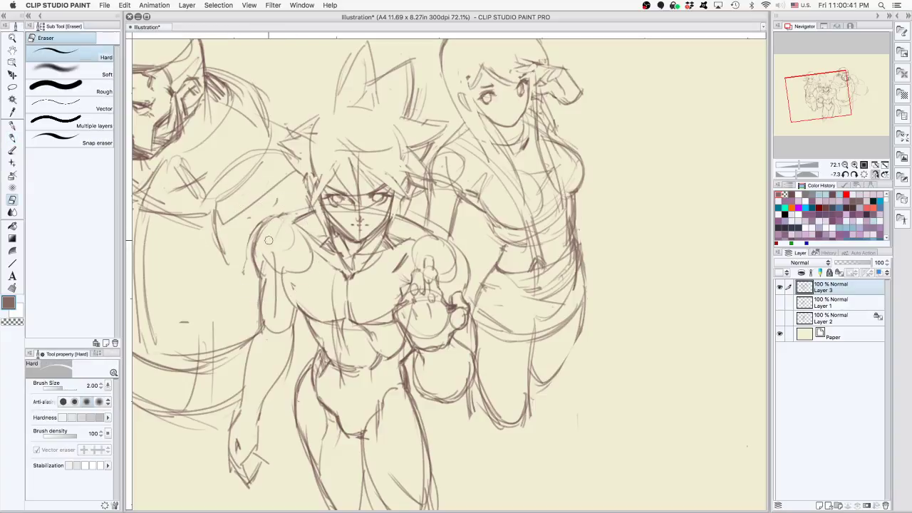
pyautogui.moveTo(261, 220)
pyautogui.mouseDown()
pyautogui.moveTo(244, 266)
pyautogui.moveTo(279, 202)
pyautogui.mouseUp()
pyautogui.moveTo(262, 264)
pyautogui.mouseDown()
pyautogui.moveTo(275, 267)
pyautogui.moveTo(284, 253)
pyautogui.mouseUp()
pyautogui.press('p')
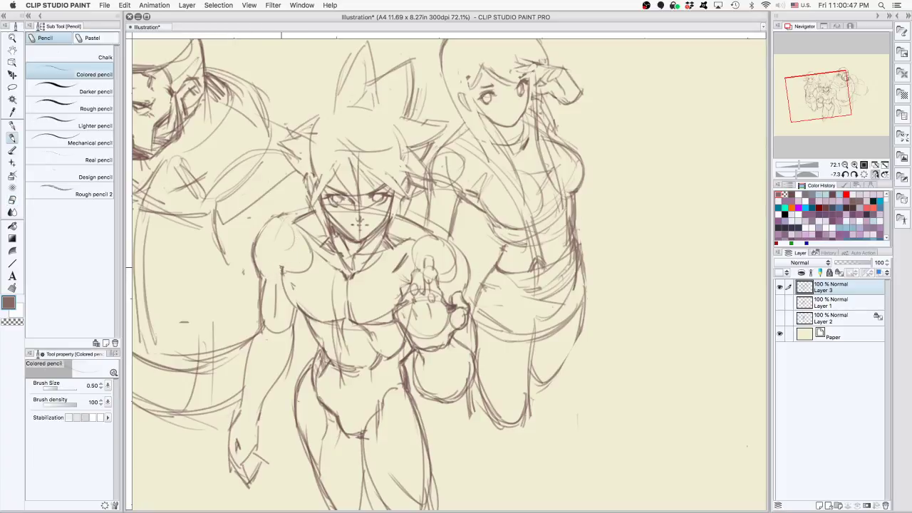
pyautogui.press('e')
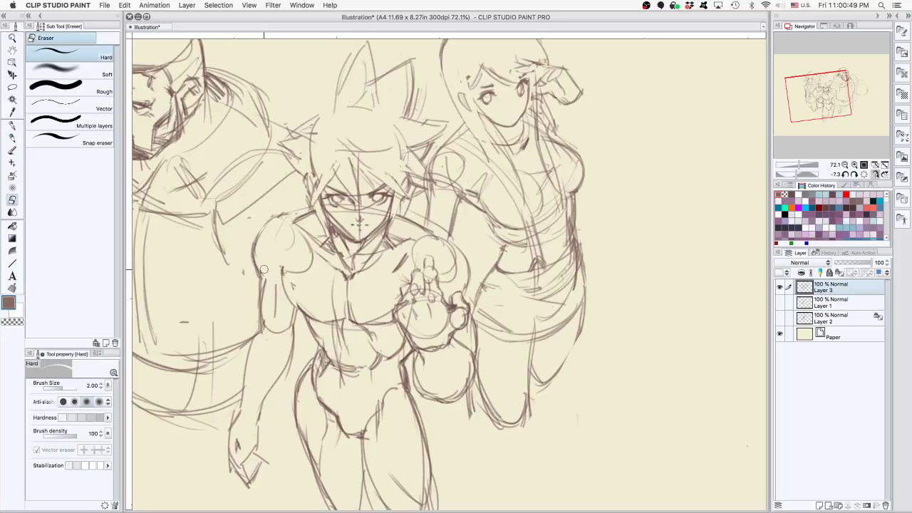
pyautogui.press('p')
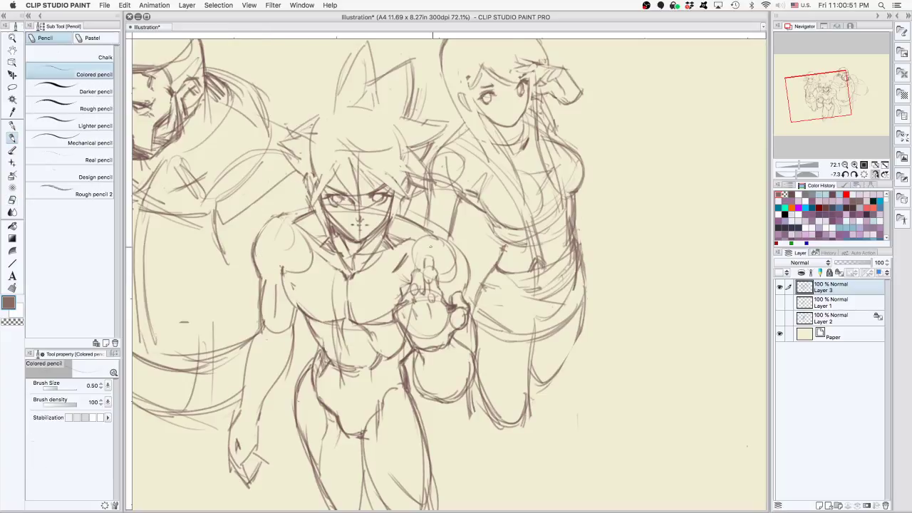
# Erase the boy's rough hip line on the lowered-arm side and redraw the hip and outer thigh contour in Colored pencil
pyautogui.moveTo(516, 294); pyautogui.dragTo(627, 293)
pyautogui.press('e')
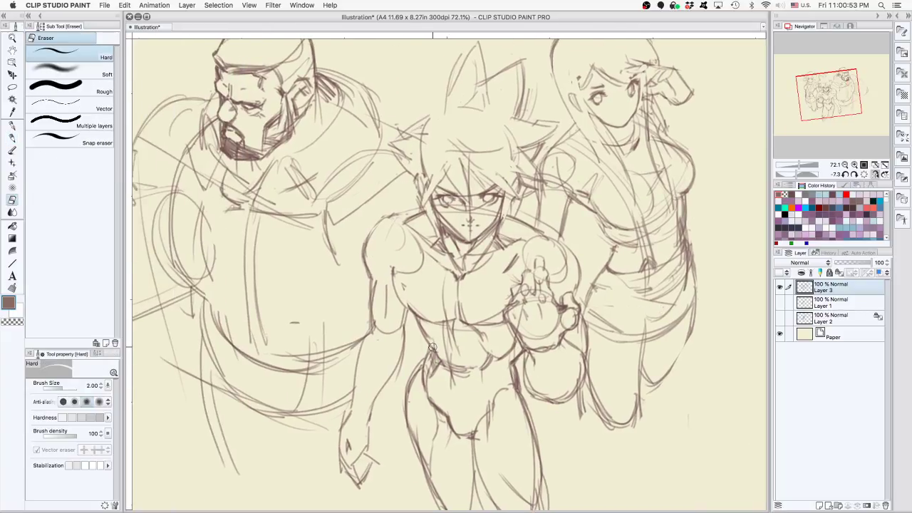
pyautogui.moveTo(430, 344)
pyautogui.mouseDown()
pyautogui.moveTo(416, 361)
pyautogui.moveTo(402, 415)
pyautogui.moveTo(408, 377)
pyautogui.moveTo(408, 427)
pyautogui.mouseUp()
pyautogui.press('p')
pyautogui.moveTo(413, 371); pyautogui.dragTo(417, 463)
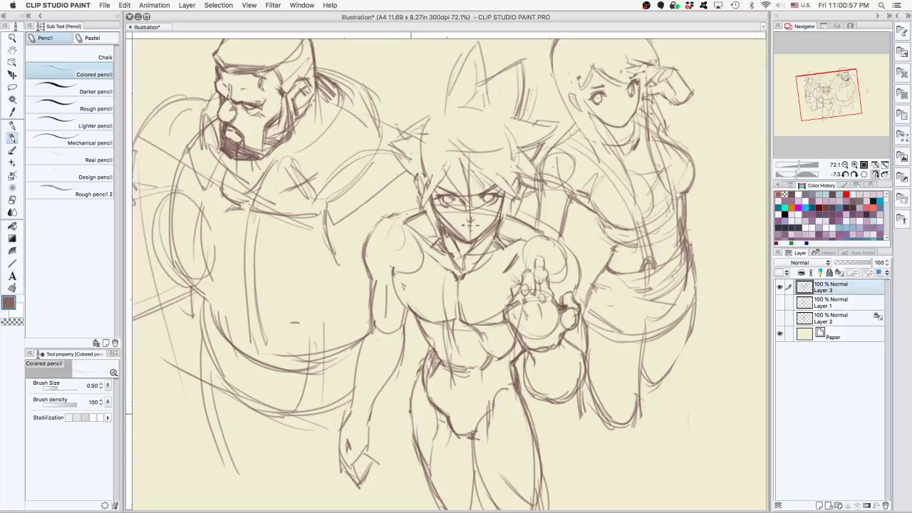
pyautogui.moveTo(410, 413); pyautogui.dragTo(420, 456)
pyautogui.scroll(-3, 509, 425)
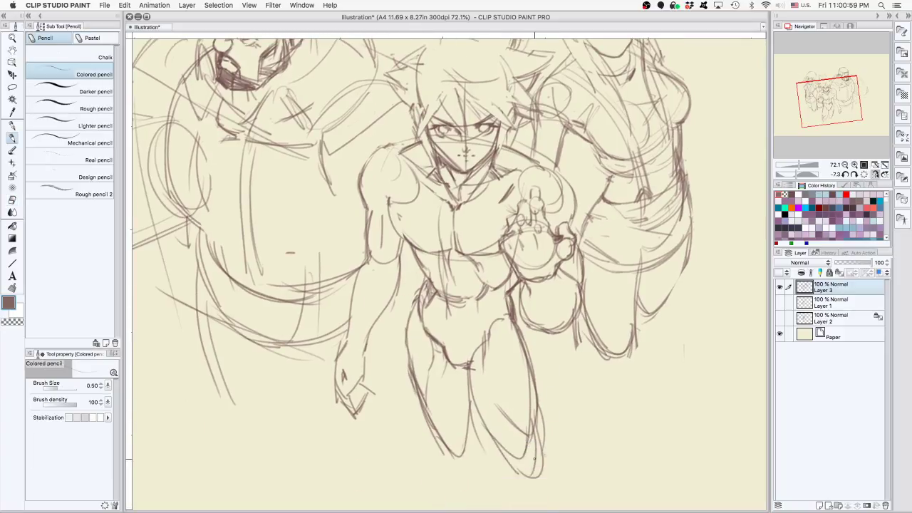
# Sketch a ring of small ovals inside the large ellipse at the bearded man's raised forearm, undoing unwanted strokes
pyautogui.scroll(3, 601, 371)
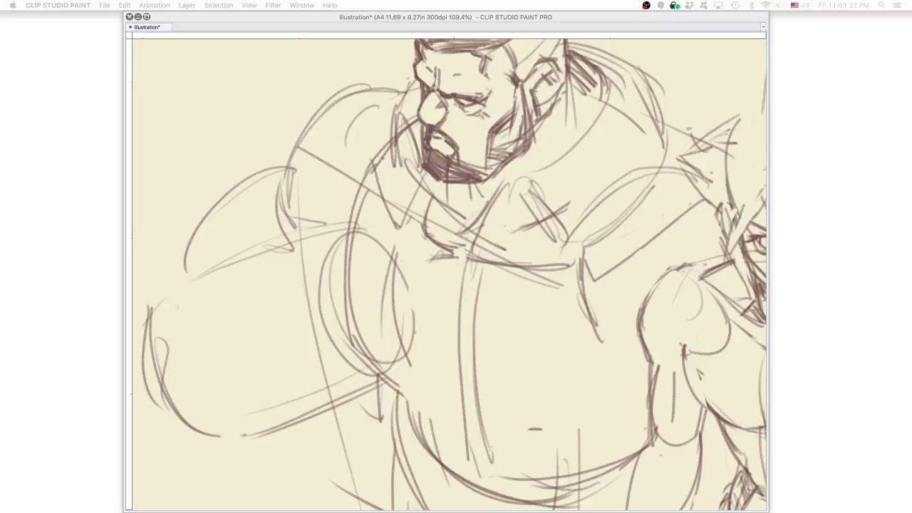
pyautogui.press('super+Tab')
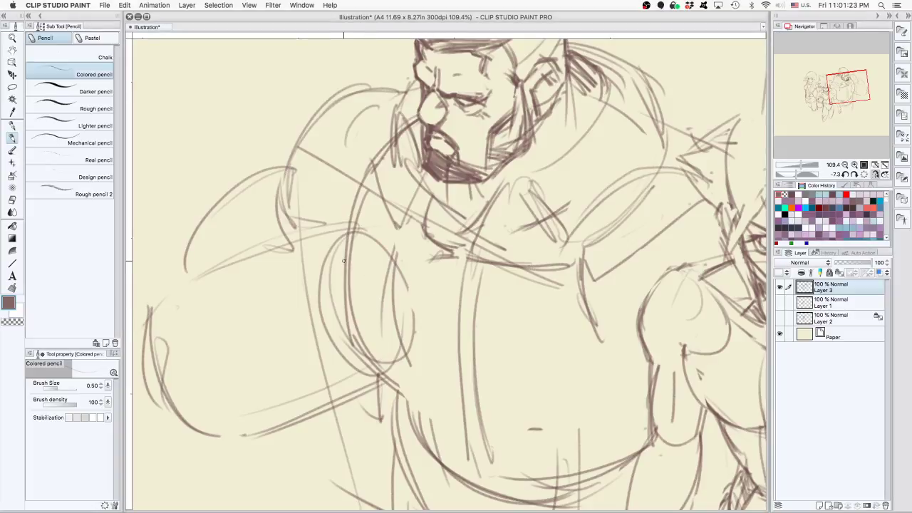
pyautogui.moveTo(344, 260)
pyautogui.mouseDown()
pyautogui.moveTo(345, 289)
pyautogui.moveTo(336, 264)
pyautogui.mouseUp()
pyautogui.press('super+z')
pyautogui.moveTo(366, 283); pyautogui.dragTo(369, 285)
pyautogui.moveTo(356, 236); pyautogui.dragTo(384, 339)
pyautogui.press('super+z')
pyautogui.moveTo(356, 244)
pyautogui.mouseDown()
pyautogui.moveTo(367, 266)
pyautogui.moveTo(357, 245)
pyautogui.mouseUp()
pyautogui.press('super+z')
pyautogui.press('super+z')
pyautogui.moveTo(351, 288)
pyautogui.mouseDown()
pyautogui.moveTo(402, 310)
pyautogui.moveTo(397, 320)
pyautogui.moveTo(401, 306)
pyautogui.mouseUp()
pyautogui.press('super+z')
pyautogui.moveTo(356, 240)
pyautogui.mouseDown()
pyautogui.moveTo(393, 284)
pyautogui.moveTo(390, 267)
pyautogui.moveTo(389, 286)
pyautogui.moveTo(388, 265)
pyautogui.mouseUp()
pyautogui.press('super+z')
pyautogui.moveTo(356, 325)
pyautogui.mouseDown()
pyautogui.moveTo(365, 318)
pyautogui.moveTo(350, 312)
pyautogui.moveTo(383, 330)
pyautogui.moveTo(387, 361)
pyautogui.moveTo(379, 342)
pyautogui.moveTo(392, 335)
pyautogui.moveTo(510, 326)
pyautogui.mouseUp()
pyautogui.press('super+z')
pyautogui.press('super+z')
pyautogui.press('super+z')
pyautogui.press('super+z')
pyautogui.press('super+z')
pyautogui.press('super+z')
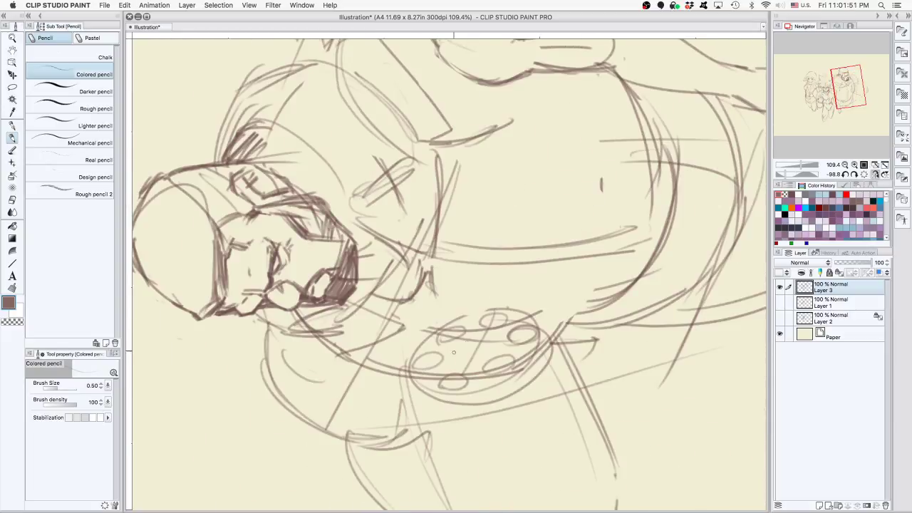
# Draw short parallel guide lines running from the small ovals across the edge of the large ellipse
pyautogui.moveTo(479, 382); pyautogui.dragTo(451, 313)
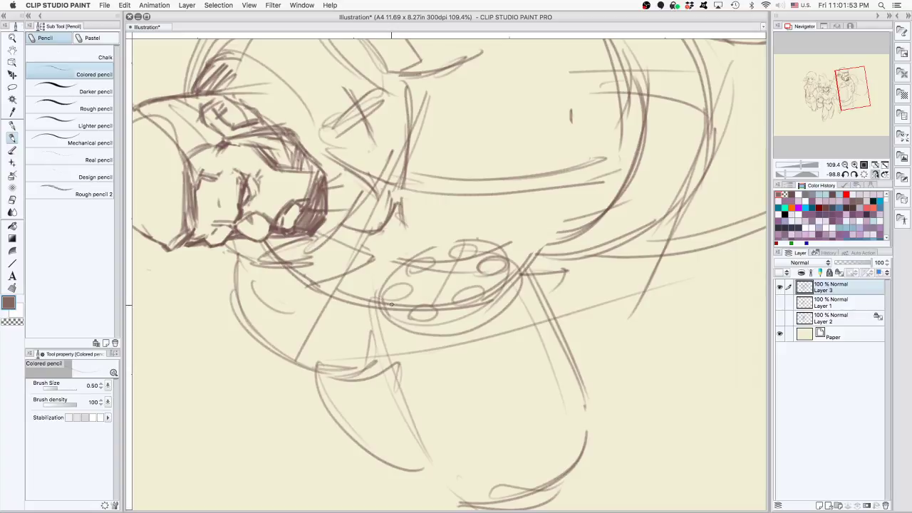
pyautogui.moveTo(414, 319); pyautogui.dragTo(406, 349)
pyautogui.moveTo(440, 309)
pyautogui.mouseDown()
pyautogui.moveTo(447, 333)
pyautogui.moveTo(464, 339)
pyautogui.mouseUp()
pyautogui.moveTo(487, 292); pyautogui.dragTo(498, 323)
pyautogui.moveTo(475, 275); pyautogui.dragTo(484, 289)
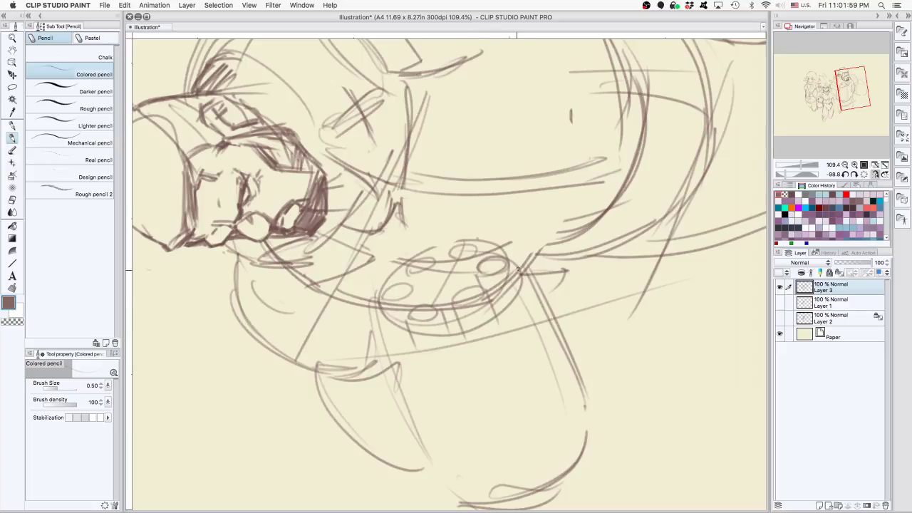
pyautogui.moveTo(509, 261); pyautogui.dragTo(520, 286)
pyautogui.moveTo(449, 258); pyautogui.dragTo(461, 285)
pyautogui.moveTo(480, 245)
pyautogui.mouseDown()
pyautogui.moveTo(435, 262)
pyautogui.moveTo(450, 289)
pyautogui.moveTo(407, 275)
pyautogui.moveTo(424, 309)
pyautogui.moveTo(394, 330)
pyautogui.mouseUp()
# Erase the overlapping sketch lines inside the small ovals with the Hard eraser
pyautogui.moveTo(543, 396); pyautogui.dragTo(466, 460)
pyautogui.moveTo(529, 368)
pyautogui.mouseDown()
pyautogui.moveTo(567, 367)
pyautogui.moveTo(555, 327)
pyautogui.moveTo(521, 289)
pyautogui.moveTo(490, 141)
pyautogui.moveTo(447, 269)
pyautogui.mouseUp()
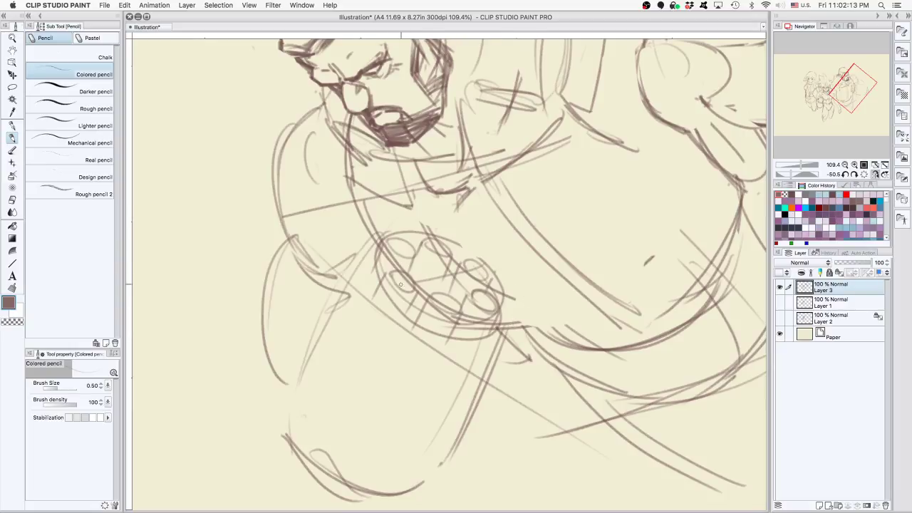
pyautogui.moveTo(400, 285); pyautogui.dragTo(423, 269)
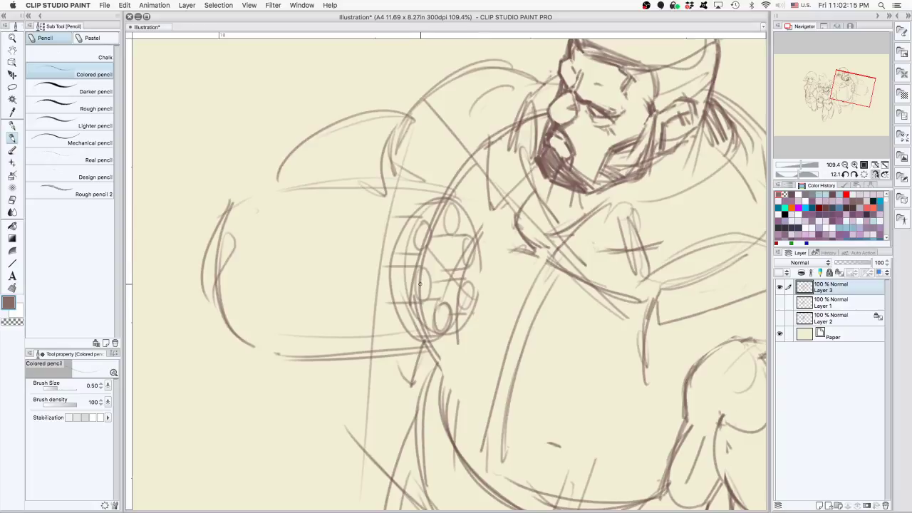
pyautogui.press('c')
pyautogui.press('e')
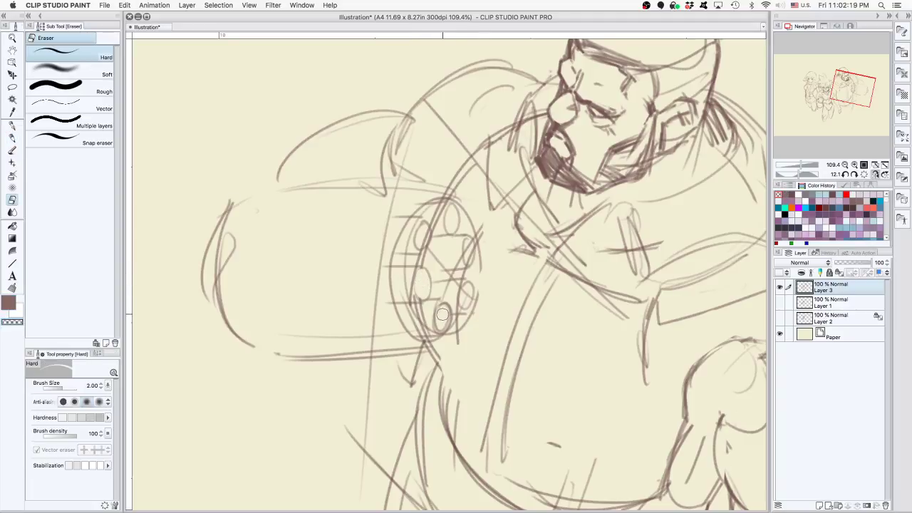
pyautogui.moveTo(443, 314); pyautogui.dragTo(464, 290)
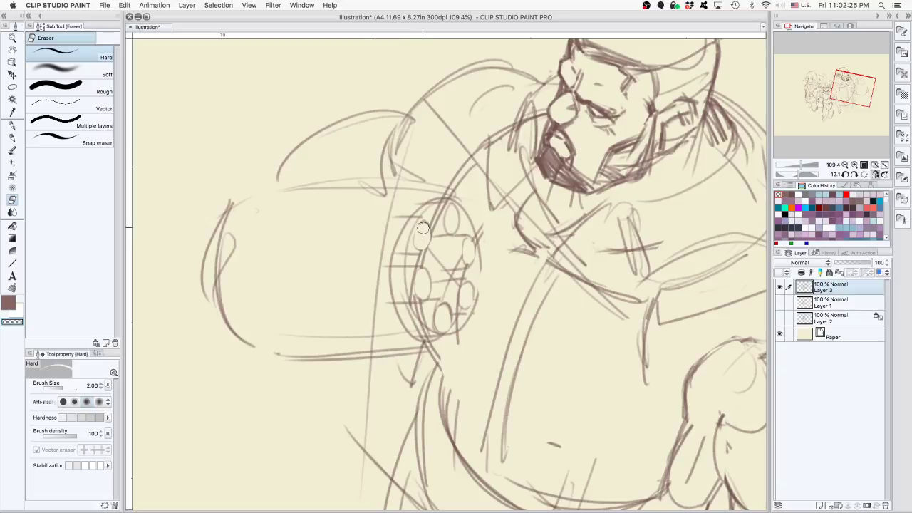
pyautogui.press('p')
pyautogui.press('c')
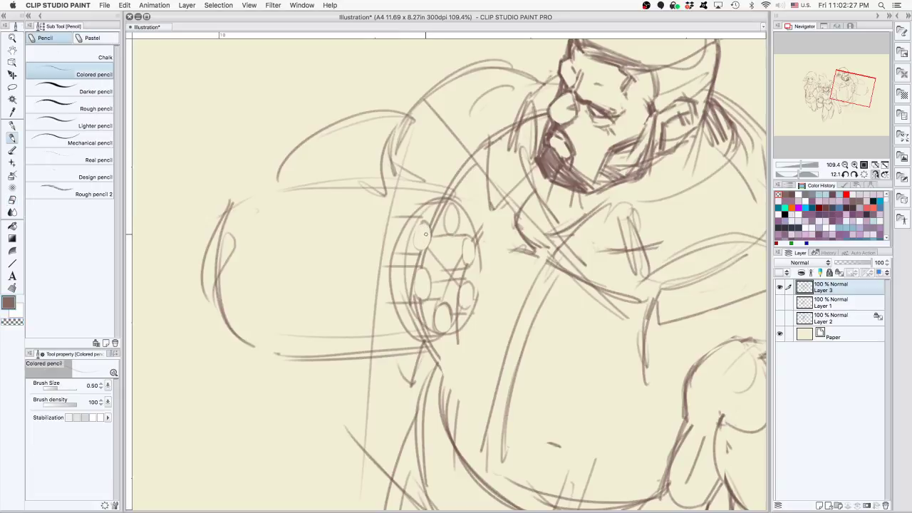
# Draw inner curves inside each of the small ovals to give their openings depth
pyautogui.moveTo(418, 226)
pyautogui.mouseDown()
pyautogui.moveTo(431, 247)
pyautogui.moveTo(425, 222)
pyautogui.moveTo(416, 245)
pyautogui.mouseUp()
pyautogui.press('super+z')
pyautogui.press('super+z')
pyautogui.press('super+z')
pyautogui.press('super+z')
pyautogui.moveTo(449, 210)
pyautogui.mouseDown()
pyautogui.moveTo(452, 229)
pyautogui.moveTo(449, 212)
pyautogui.mouseUp()
pyautogui.moveTo(466, 244); pyautogui.dragTo(468, 254)
pyautogui.moveTo(418, 273); pyautogui.dragTo(439, 332)
pyautogui.hotkey('ctrl', 'z')
pyautogui.moveTo(464, 286); pyautogui.dragTo(470, 306)
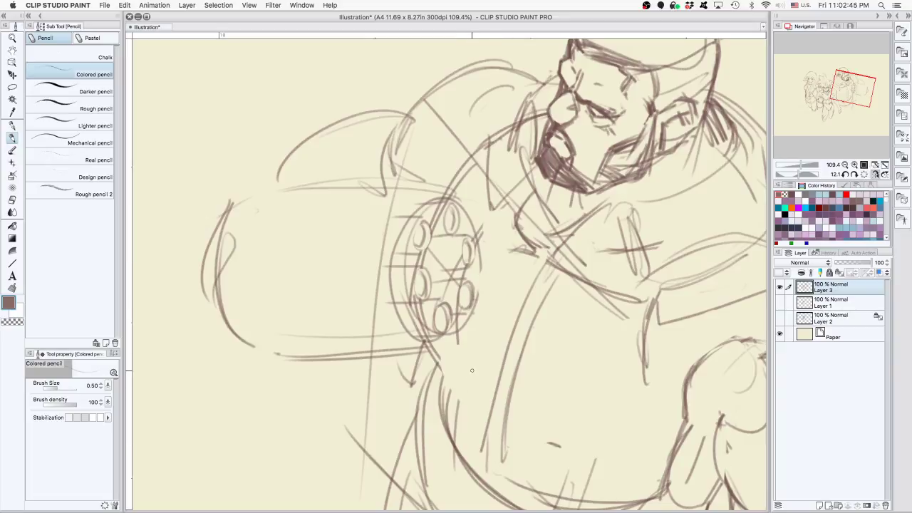
# Extend the outer ovals into short cylinders by drawing their rounded ends and parallel side edges
pyautogui.moveTo(460, 426); pyautogui.dragTo(570, 286)
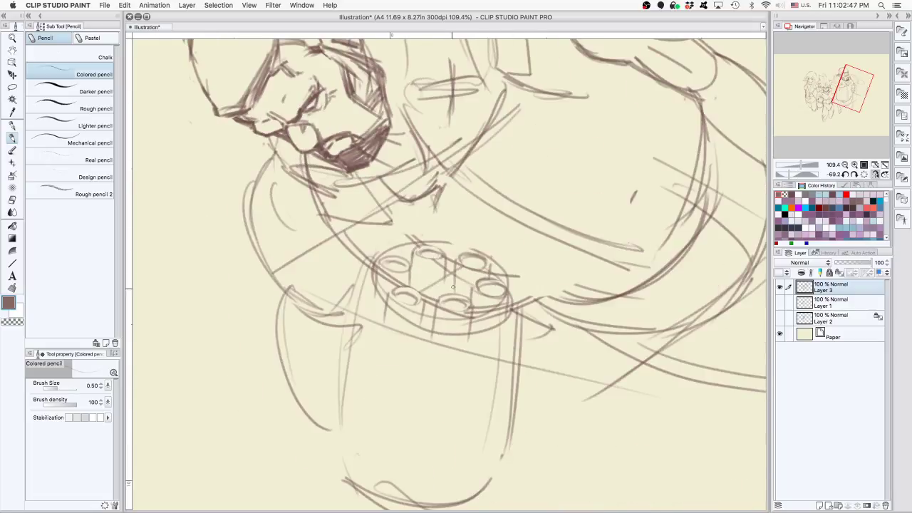
pyautogui.moveTo(435, 349)
pyautogui.mouseDown()
pyautogui.moveTo(454, 354)
pyautogui.moveTo(466, 344)
pyautogui.mouseUp()
pyautogui.hotkey('ctrl', 'z')
pyautogui.moveTo(503, 295)
pyautogui.mouseDown()
pyautogui.moveTo(503, 333)
pyautogui.moveTo(495, 341)
pyautogui.moveTo(475, 334)
pyautogui.moveTo(489, 338)
pyautogui.moveTo(503, 314)
pyautogui.mouseUp()
pyautogui.moveTo(388, 344)
pyautogui.mouseDown()
pyautogui.moveTo(413, 348)
pyautogui.moveTo(416, 331)
pyautogui.mouseUp()
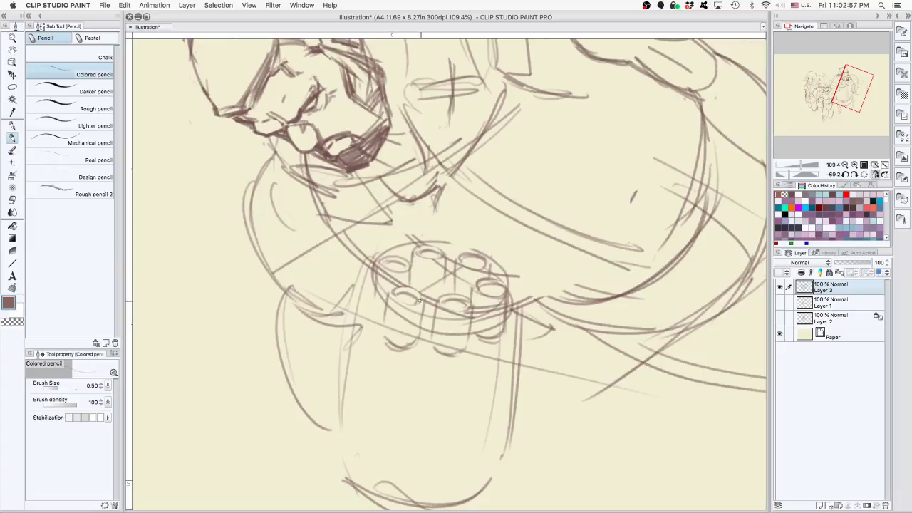
pyautogui.moveTo(420, 298); pyautogui.dragTo(420, 333)
pyautogui.moveTo(388, 300); pyautogui.dragTo(385, 344)
pyautogui.moveTo(389, 301); pyautogui.dragTo(384, 334)
pyautogui.moveTo(423, 299); pyautogui.dragTo(420, 333)
pyautogui.moveTo(374, 279); pyautogui.dragTo(386, 317)
pyautogui.moveTo(614, 293); pyautogui.dragTo(539, 413)
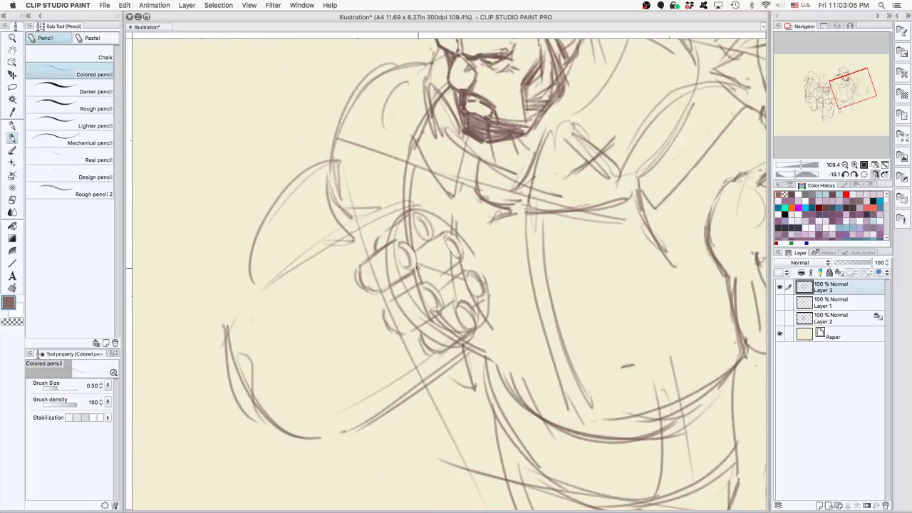
pyautogui.moveTo(417, 268)
pyautogui.mouseDown()
pyautogui.moveTo(433, 279)
pyautogui.moveTo(447, 272)
pyautogui.mouseUp()
pyautogui.press('super+z')
# Redraw the long vertical line down the front of the bearded man's torso
pyautogui.moveTo(557, 227); pyautogui.dragTo(388, 178)
pyautogui.moveTo(603, 281); pyautogui.dragTo(342, 509)
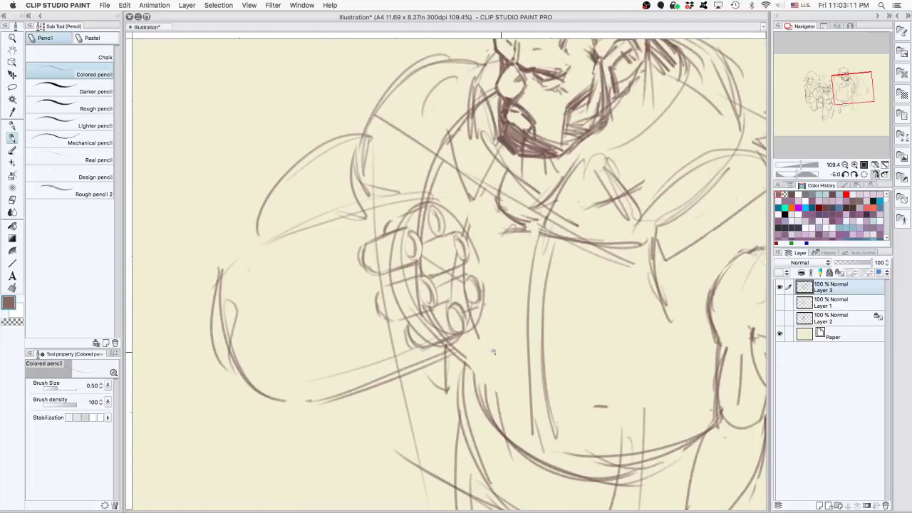
pyautogui.keyDown('super'); pyautogui.click(468, 357); pyautogui.keyUp('super')
pyautogui.keyDown('super'); pyautogui.moveTo(462, 346); pyautogui.dragTo(405, 342); pyautogui.keyUp('super')
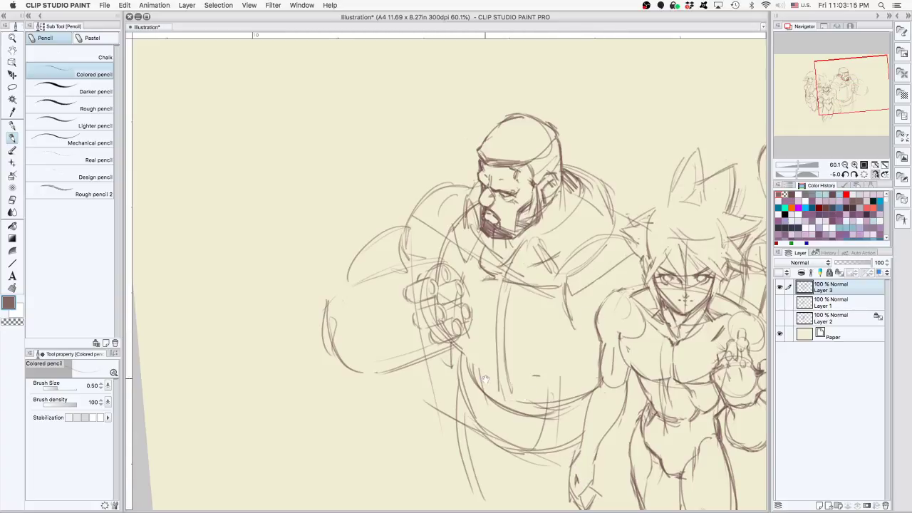
pyautogui.moveTo(485, 379); pyautogui.dragTo(438, 307)
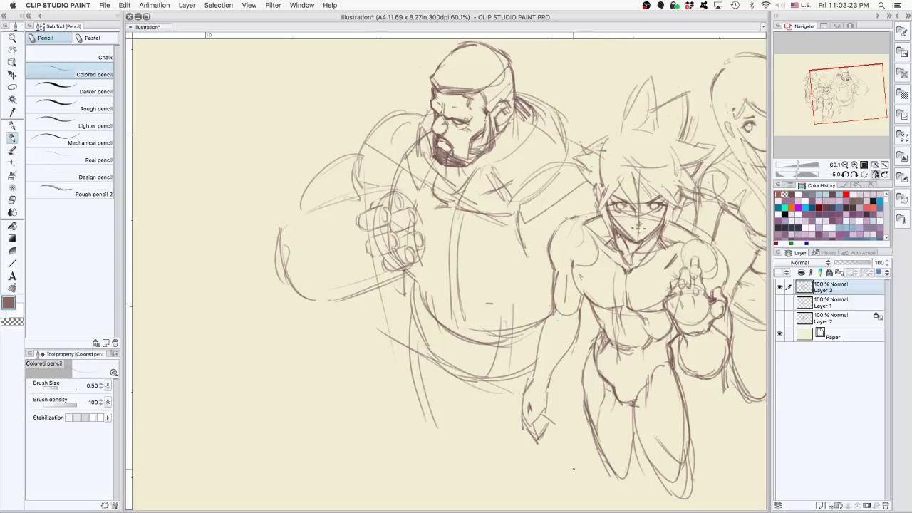
pyautogui.moveTo(455, 215); pyautogui.dragTo(458, 324)
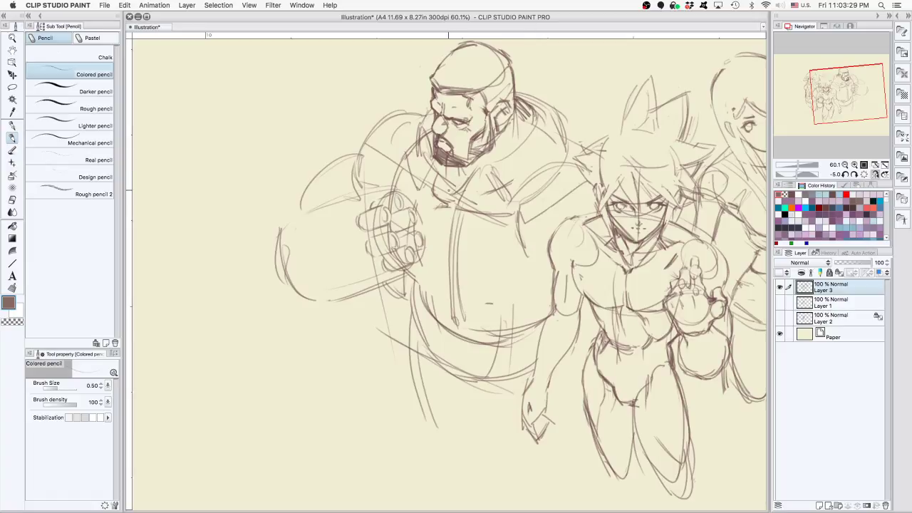
# Clean up and redraw the collar line below the man's beard and add a curved line across his lower torso
pyautogui.press('e')
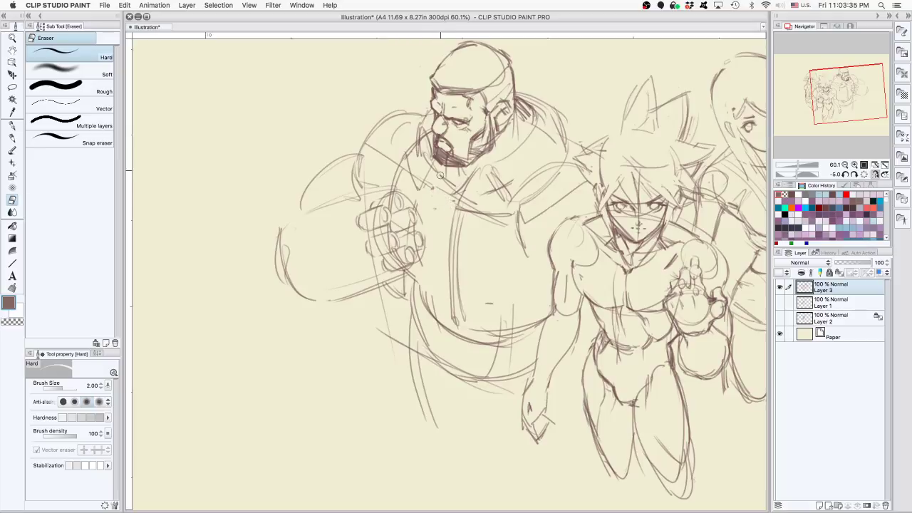
pyautogui.press('p')
pyautogui.moveTo(432, 192)
pyautogui.mouseDown()
pyautogui.moveTo(453, 204)
pyautogui.moveTo(466, 184)
pyautogui.moveTo(429, 189)
pyautogui.mouseUp()
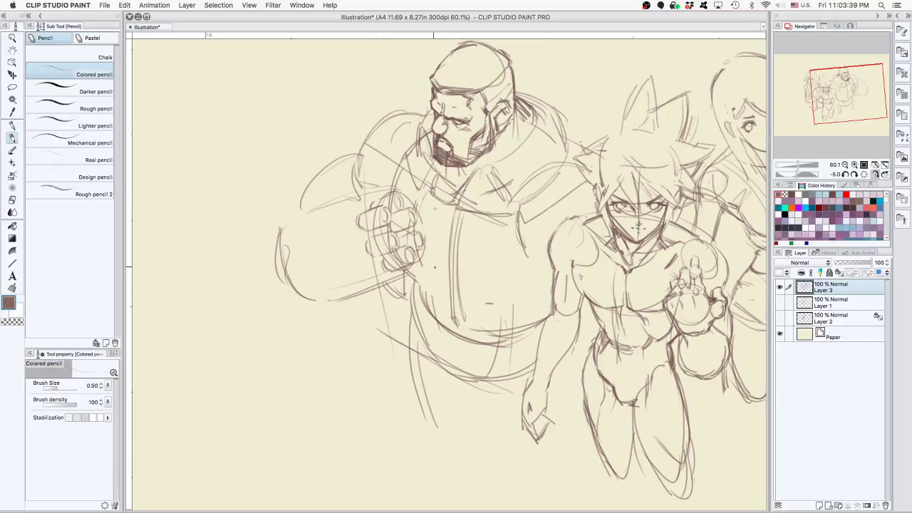
pyautogui.moveTo(426, 274)
pyautogui.mouseDown()
pyautogui.moveTo(448, 287)
pyautogui.moveTo(451, 273)
pyautogui.moveTo(417, 274)
pyautogui.moveTo(417, 263)
pyautogui.mouseUp()
# Try contour strokes on the man's shoulder beside his beard and undo them
pyautogui.moveTo(400, 150); pyautogui.dragTo(391, 173)
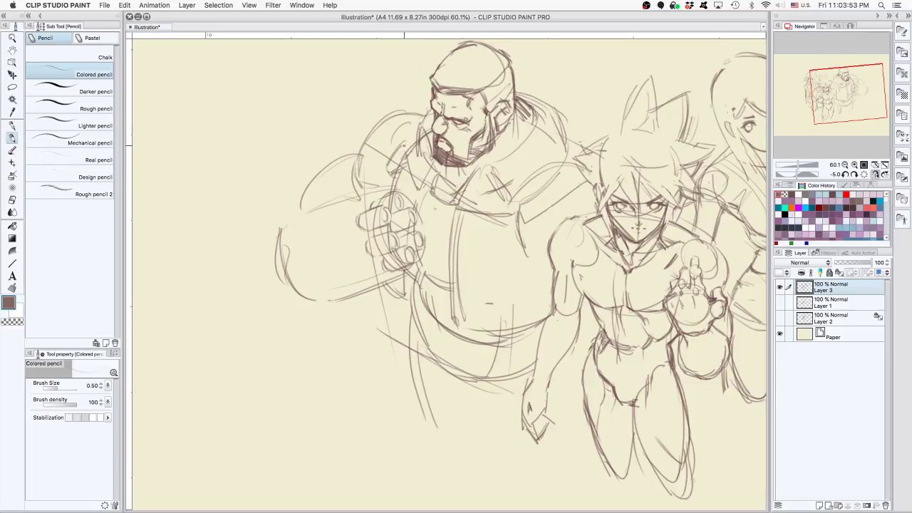
pyautogui.moveTo(416, 127); pyautogui.dragTo(398, 144)
pyautogui.press('super+z')
pyautogui.press('super+z')
pyautogui.press('super+z')
pyautogui.press('super+z')
# Erase the rough lines between the man's face and far shoulder and redraw the raised collar edge there
pyautogui.press('e')
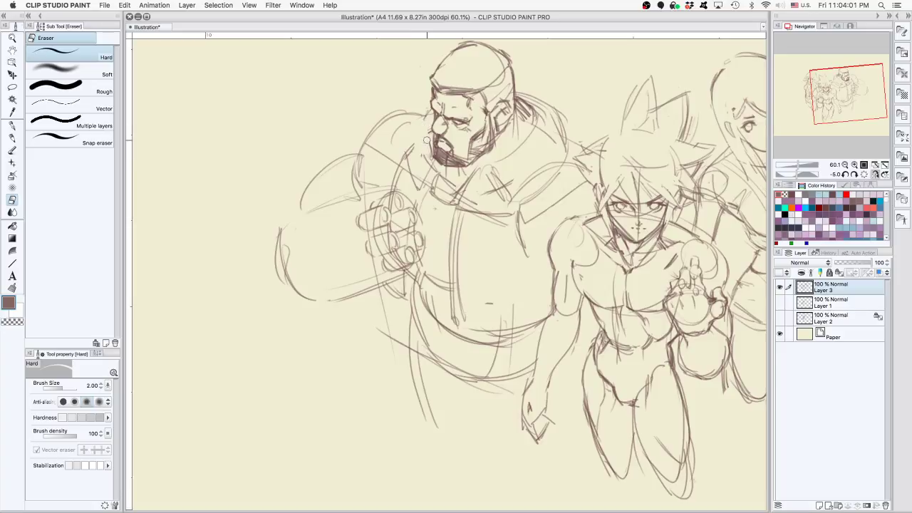
pyautogui.press('p')
pyautogui.moveTo(412, 124)
pyautogui.mouseDown()
pyautogui.moveTo(422, 127)
pyautogui.moveTo(419, 154)
pyautogui.moveTo(431, 148)
pyautogui.moveTo(401, 147)
pyautogui.mouseUp()
pyautogui.moveTo(417, 107)
pyautogui.mouseDown()
pyautogui.moveTo(398, 136)
pyautogui.moveTo(412, 112)
pyautogui.mouseUp()
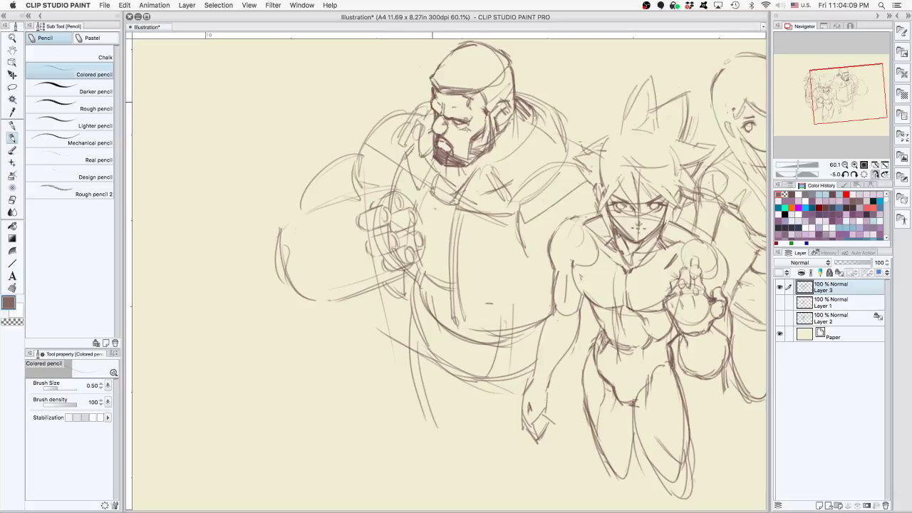
pyautogui.press('e')
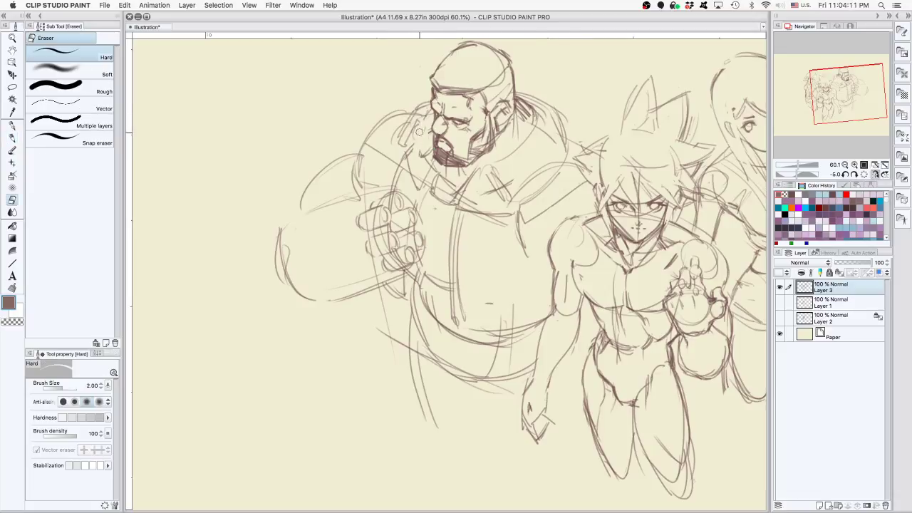
pyautogui.press('p')
pyautogui.moveTo(420, 122); pyautogui.dragTo(419, 156)
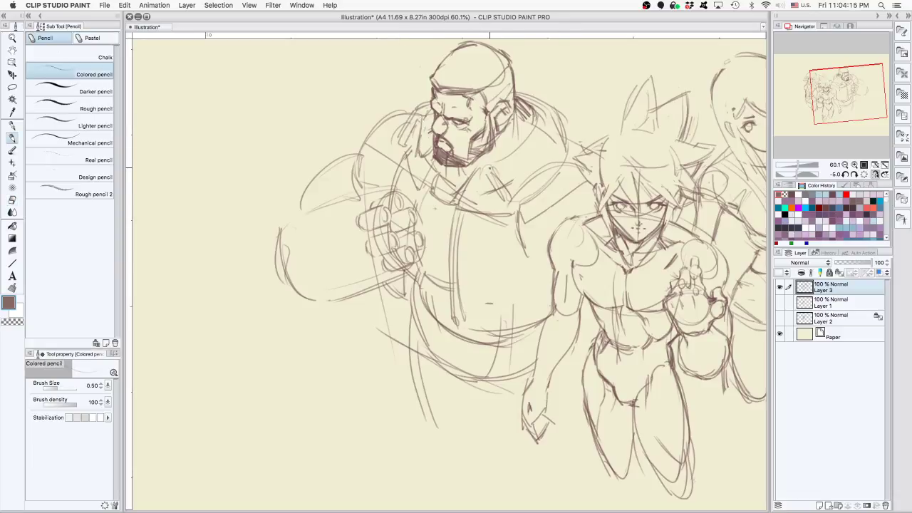
# Draw the folded collar below the man's jaw and across his chest, and strengthen the collar edge in front of his face
pyautogui.moveTo(484, 164); pyautogui.dragTo(471, 195)
pyautogui.press('super+z')
pyautogui.moveTo(482, 165)
pyautogui.mouseDown()
pyautogui.moveTo(470, 193)
pyautogui.moveTo(486, 164)
pyautogui.moveTo(496, 209)
pyautogui.mouseUp()
pyautogui.moveTo(495, 209)
pyautogui.mouseDown()
pyautogui.moveTo(547, 161)
pyautogui.moveTo(500, 175)
pyautogui.moveTo(558, 160)
pyautogui.moveTo(501, 173)
pyautogui.moveTo(562, 165)
pyautogui.mouseUp()
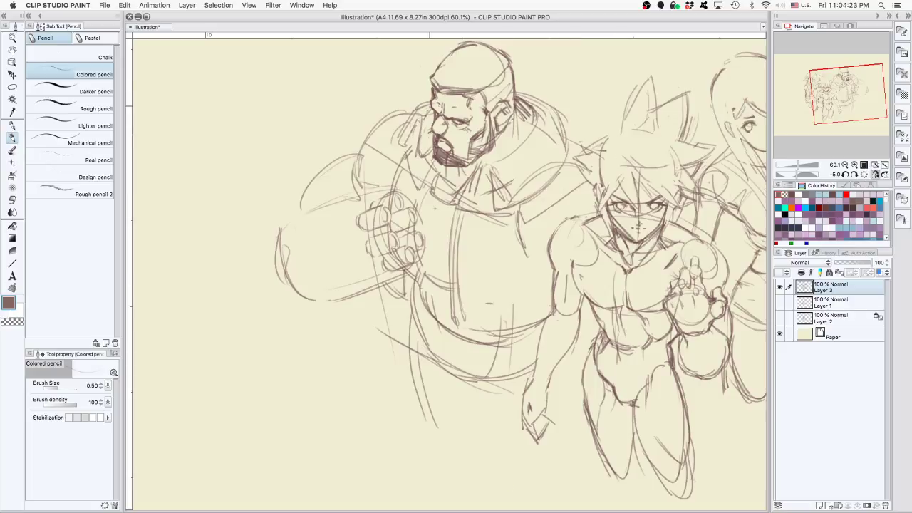
pyautogui.moveTo(430, 95); pyautogui.dragTo(414, 107)
pyautogui.moveTo(417, 104); pyautogui.dragTo(403, 139)
pyautogui.moveTo(567, 370); pyautogui.dragTo(590, 329)
pyautogui.moveTo(453, 414); pyautogui.dragTo(518, 331)
pyautogui.moveTo(568, 306)
pyautogui.mouseDown()
pyautogui.moveTo(511, 281)
pyautogui.moveTo(559, 377)
pyautogui.moveTo(534, 354)
pyautogui.mouseUp()
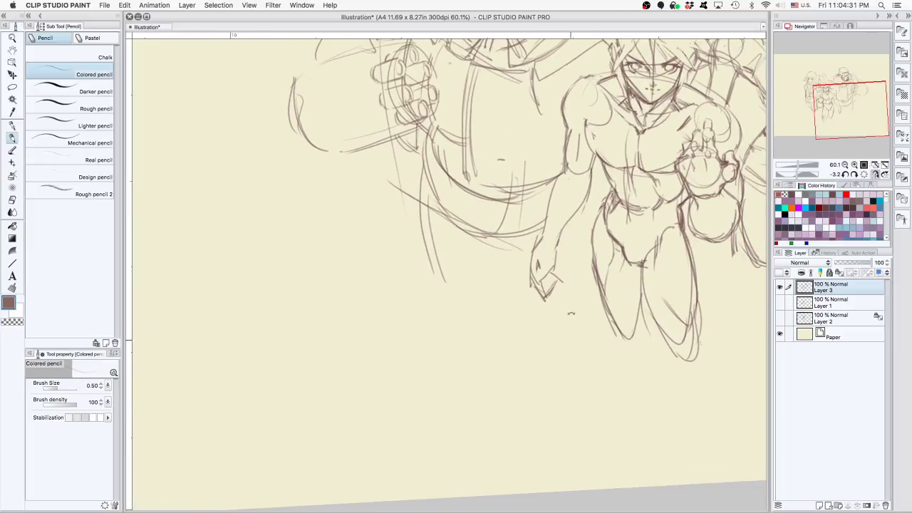
pyautogui.moveTo(570, 313); pyautogui.dragTo(484, 254)
pyautogui.moveTo(407, 330); pyautogui.dragTo(513, 308)
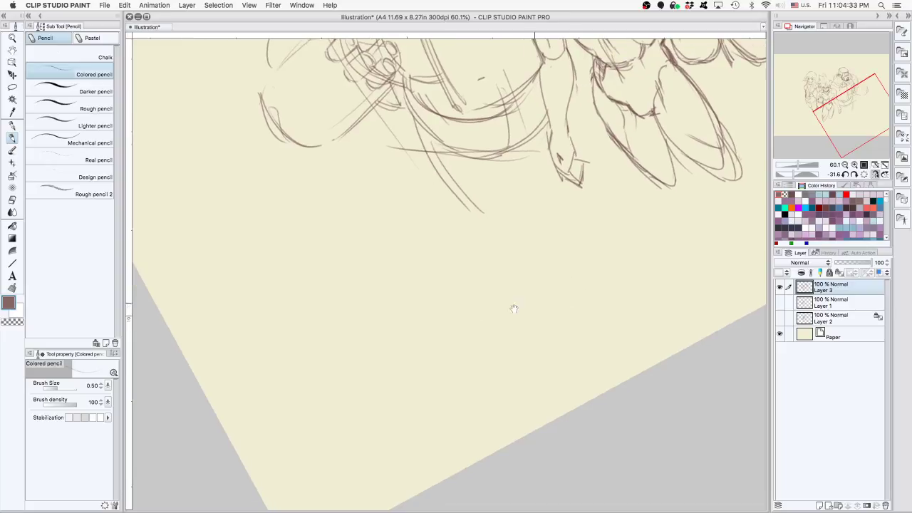
# Try a small sketch of an oval with box-shaped segments in the empty area below the figures
pyautogui.keyDown('super'); pyautogui.click(425, 325); pyautogui.keyUp('super')
pyautogui.moveTo(393, 339)
pyautogui.mouseDown()
pyautogui.moveTo(400, 333)
pyautogui.moveTo(389, 366)
pyautogui.mouseUp()
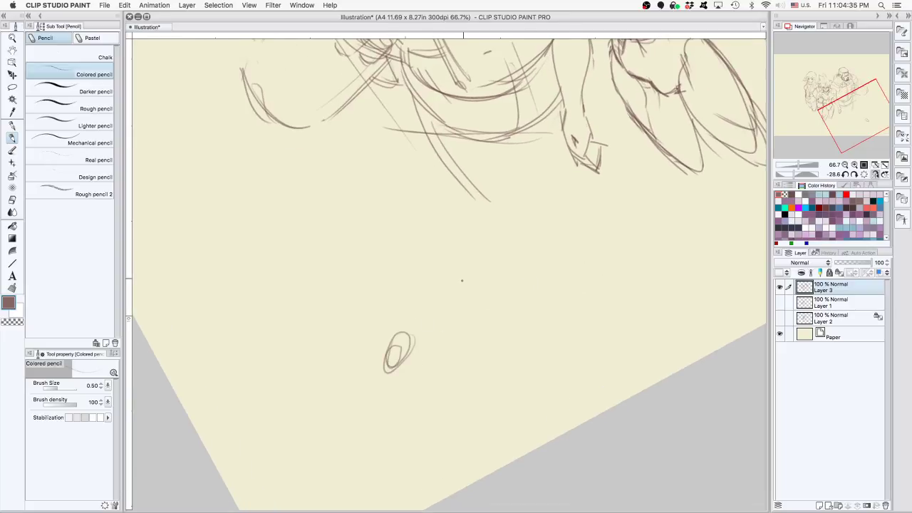
pyautogui.press('super+z')
pyautogui.moveTo(375, 335); pyautogui.dragTo(369, 358)
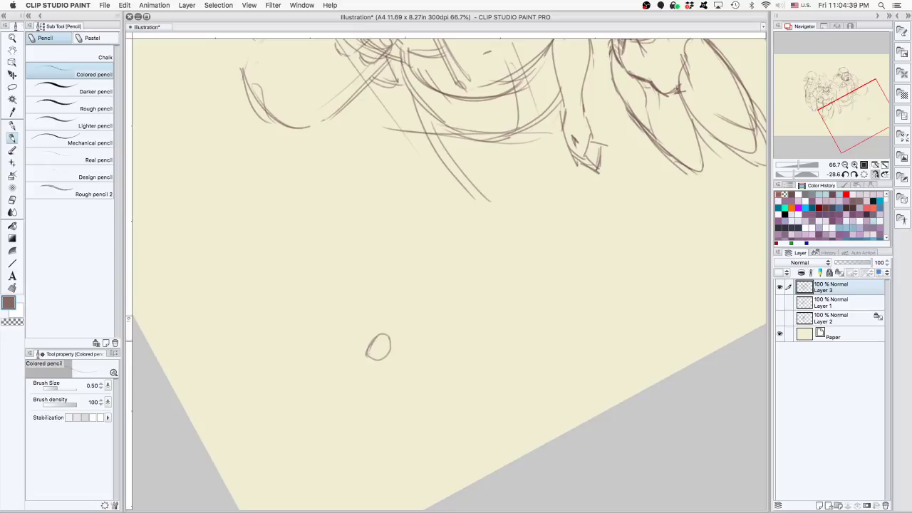
pyautogui.moveTo(370, 344); pyautogui.dragTo(380, 338)
pyautogui.moveTo(357, 351)
pyautogui.mouseDown()
pyautogui.moveTo(350, 370)
pyautogui.moveTo(368, 372)
pyautogui.moveTo(372, 357)
pyautogui.mouseUp()
pyautogui.moveTo(365, 360)
pyautogui.mouseDown()
pyautogui.moveTo(377, 352)
pyautogui.moveTo(369, 379)
pyautogui.moveTo(348, 366)
pyautogui.mouseUp()
pyautogui.press('super+z')
pyautogui.press('super+z')
pyautogui.moveTo(359, 351)
pyautogui.mouseDown()
pyautogui.moveTo(375, 366)
pyautogui.moveTo(369, 382)
pyautogui.mouseUp()
pyautogui.moveTo(379, 334)
pyautogui.mouseDown()
pyautogui.moveTo(405, 310)
pyautogui.moveTo(423, 327)
pyautogui.moveTo(394, 323)
pyautogui.moveTo(408, 332)
pyautogui.moveTo(425, 318)
pyautogui.mouseUp()
pyautogui.moveTo(412, 307); pyautogui.dragTo(429, 321)
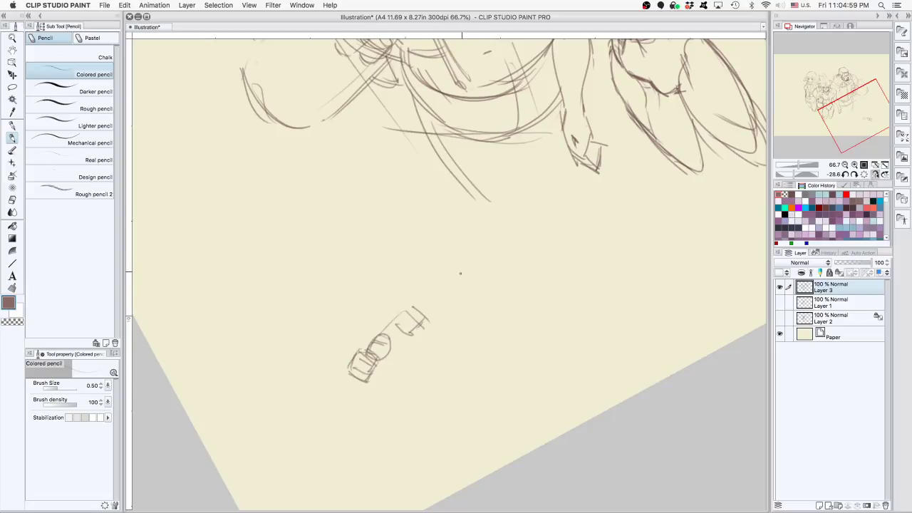
# Extend the trial sketch with more box segments along a diagonal and connect them with lines
pyautogui.moveTo(470, 264)
pyautogui.mouseDown()
pyautogui.moveTo(461, 279)
pyautogui.moveTo(488, 247)
pyautogui.mouseUp()
pyautogui.moveTo(487, 247)
pyautogui.mouseDown()
pyautogui.moveTo(507, 268)
pyautogui.moveTo(474, 284)
pyautogui.mouseUp()
pyautogui.moveTo(404, 319)
pyautogui.mouseDown()
pyautogui.moveTo(430, 293)
pyautogui.moveTo(436, 307)
pyautogui.moveTo(420, 320)
pyautogui.mouseUp()
pyautogui.moveTo(489, 249)
pyautogui.mouseDown()
pyautogui.moveTo(502, 258)
pyautogui.moveTo(474, 266)
pyautogui.moveTo(490, 272)
pyautogui.moveTo(452, 275)
pyautogui.moveTo(471, 292)
pyautogui.moveTo(490, 273)
pyautogui.mouseUp()
pyautogui.moveTo(475, 282)
pyautogui.mouseDown()
pyautogui.moveTo(491, 271)
pyautogui.moveTo(472, 283)
pyautogui.mouseUp()
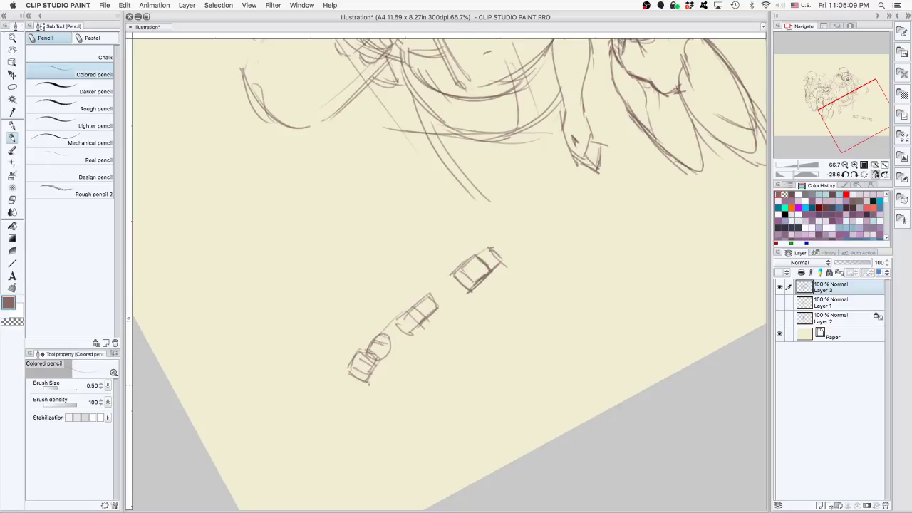
pyautogui.moveTo(378, 349)
pyautogui.mouseDown()
pyautogui.moveTo(487, 262)
pyautogui.moveTo(420, 298)
pyautogui.moveTo(451, 297)
pyautogui.mouseUp()
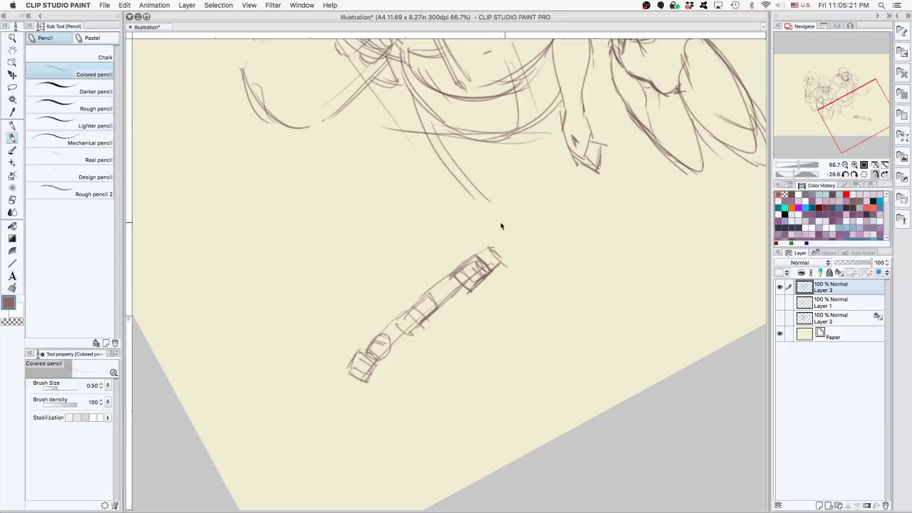
pyautogui.moveTo(454, 276)
pyautogui.mouseDown()
pyautogui.moveTo(469, 289)
pyautogui.moveTo(464, 262)
pyautogui.moveTo(487, 260)
pyautogui.moveTo(487, 250)
pyautogui.moveTo(498, 261)
pyautogui.moveTo(488, 269)
pyautogui.mouseUp()
# Undo the entire segmented trial sketch below the figures
pyautogui.press('super+z')
pyautogui.press('super+z')
pyautogui.press('super+z')
pyautogui.press('super+z')
pyautogui.press('super+z')
pyautogui.press('super+z')
pyautogui.press('super+z')
pyautogui.press('super+z')
pyautogui.press('super+z')
pyautogui.press('super+z')
pyautogui.press('super+z')
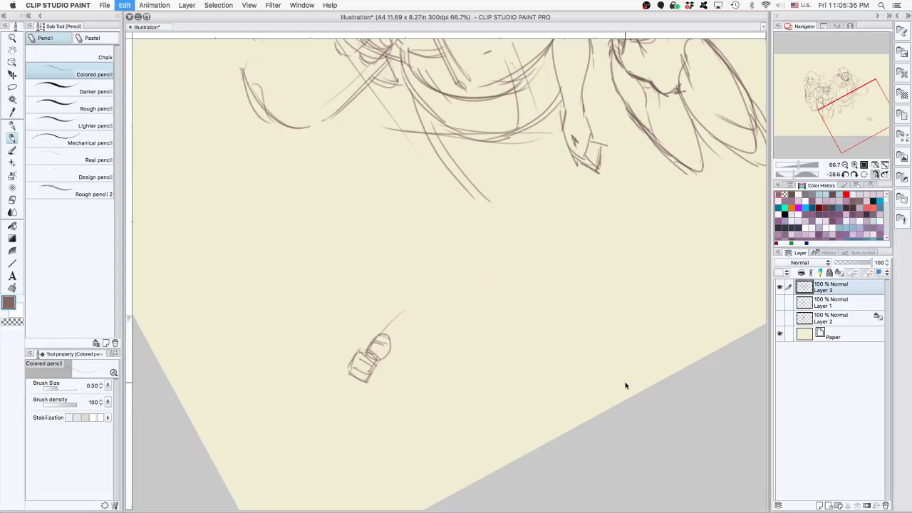
pyautogui.press('super+z')
pyautogui.press('super+z')
pyautogui.press('super+z')
pyautogui.press('super+z')
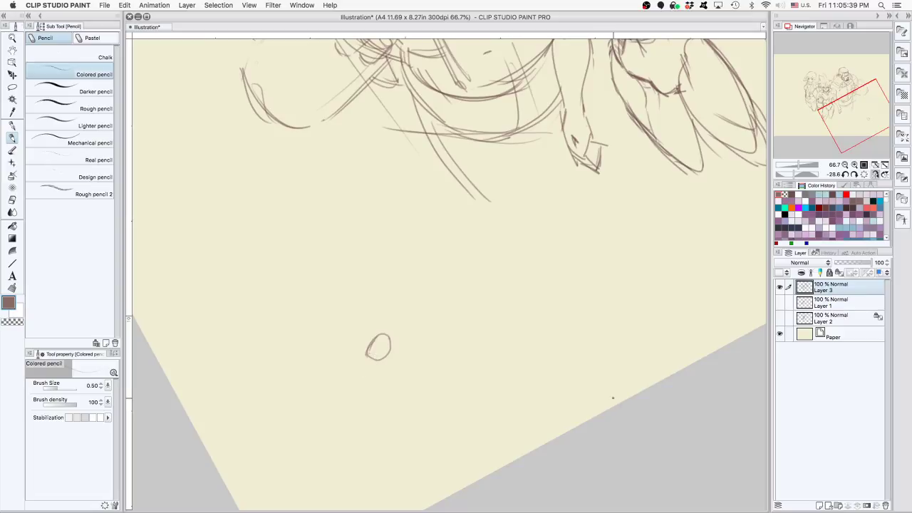
pyautogui.press('super+z')
# Try short strokes around the bearded man's shoulder and chest and undo them
pyautogui.click(503, 304)
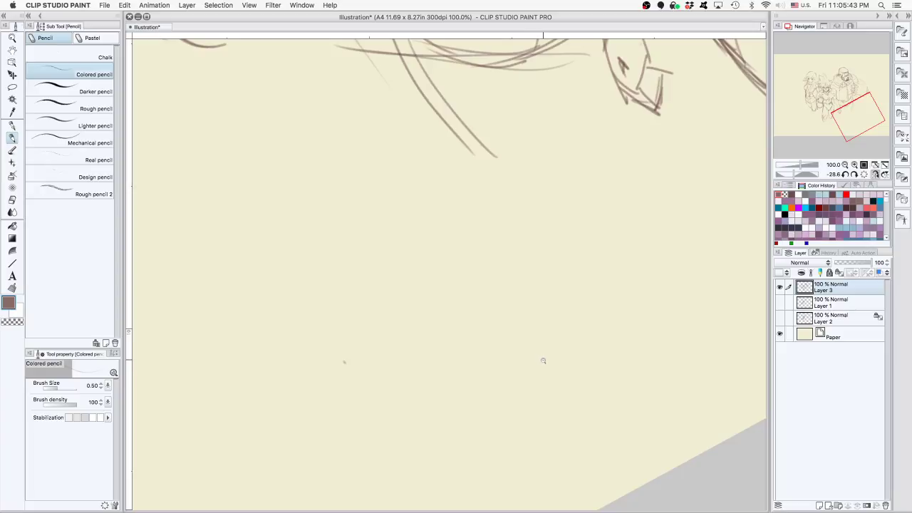
pyautogui.moveTo(544, 341)
pyautogui.mouseDown()
pyautogui.moveTo(519, 332)
pyautogui.moveTo(392, 400)
pyautogui.moveTo(372, 396)
pyautogui.mouseUp()
pyautogui.moveTo(531, 302); pyautogui.dragTo(554, 358)
pyautogui.moveTo(619, 278); pyautogui.dragTo(476, 275)
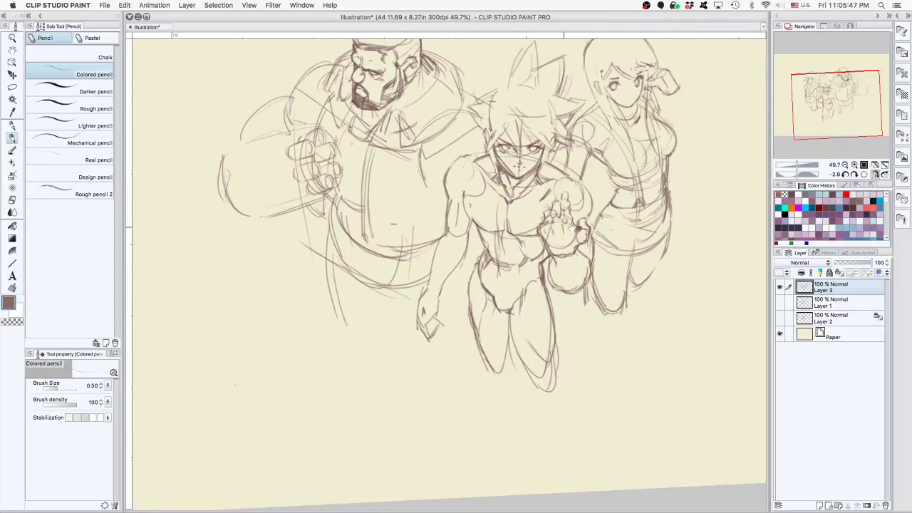
pyautogui.moveTo(559, 178); pyautogui.dragTo(495, 137)
pyautogui.moveTo(209, 205); pyautogui.dragTo(193, 256)
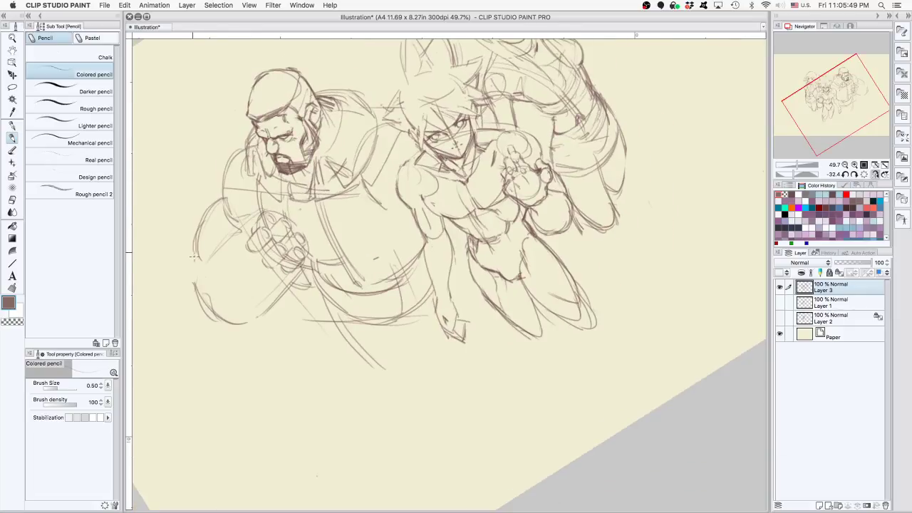
pyautogui.moveTo(364, 173)
pyautogui.mouseDown()
pyautogui.moveTo(398, 135)
pyautogui.moveTo(365, 158)
pyautogui.moveTo(405, 130)
pyautogui.moveTo(364, 168)
pyautogui.mouseUp()
pyautogui.press('super+z')
pyautogui.press('super+z')
# Draw the lower edge of the panel on the bearded man's torso and reinforce its long side line
pyautogui.moveTo(390, 136)
pyautogui.mouseDown()
pyautogui.moveTo(378, 201)
pyautogui.moveTo(406, 213)
pyautogui.mouseUp()
pyautogui.moveTo(525, 180); pyautogui.dragTo(601, 245)
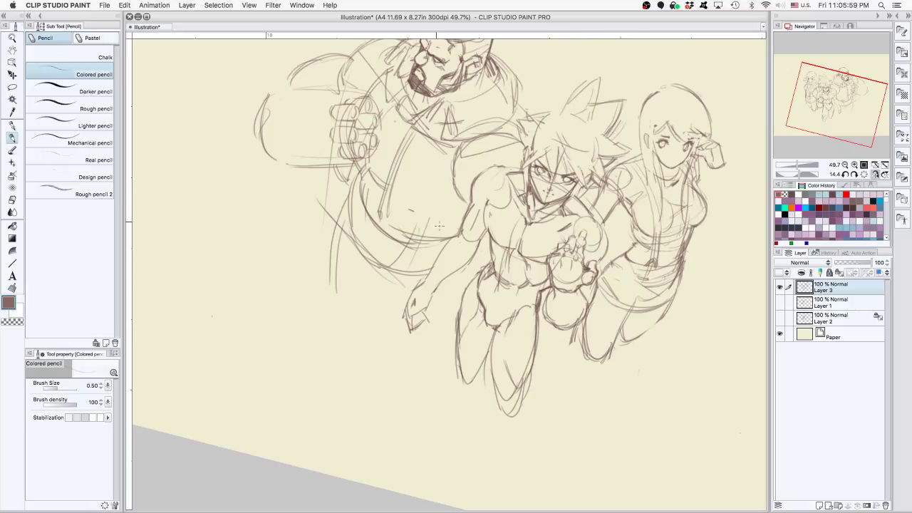
pyautogui.moveTo(383, 220); pyautogui.dragTo(405, 235)
pyautogui.press('super+z')
pyautogui.moveTo(404, 205); pyautogui.dragTo(464, 208)
pyautogui.press('super+z')
pyautogui.moveTo(398, 204); pyautogui.dragTo(465, 207)
pyautogui.moveTo(408, 152); pyautogui.dragTo(396, 204)
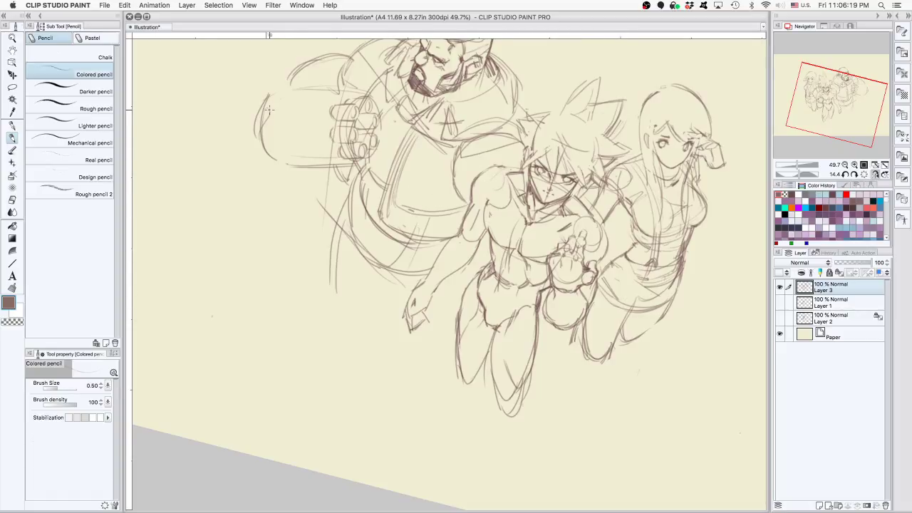
# Try contour strokes on the man's side next to the boy's lowered arm and undo them
pyautogui.press('e')
pyautogui.press('p')
pyautogui.moveTo(553, 195); pyautogui.dragTo(514, 171)
pyautogui.moveTo(558, 300); pyautogui.dragTo(501, 360)
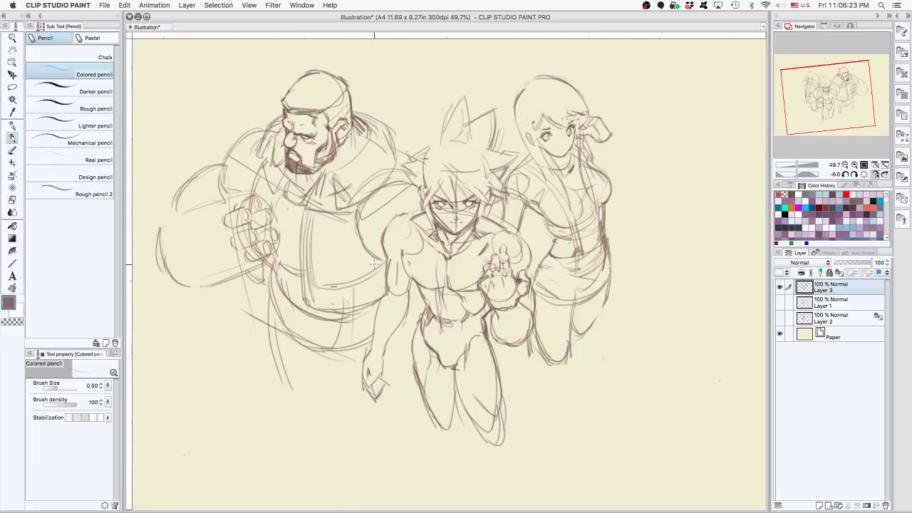
pyautogui.moveTo(366, 279)
pyautogui.mouseDown()
pyautogui.moveTo(363, 308)
pyautogui.moveTo(367, 294)
pyautogui.mouseUp()
pyautogui.moveTo(369, 257); pyautogui.dragTo(367, 303)
pyautogui.press('super+z')
pyautogui.press('super+z')
pyautogui.moveTo(371, 255)
pyautogui.mouseDown()
pyautogui.moveTo(377, 306)
pyautogui.moveTo(357, 339)
pyautogui.mouseUp()
pyautogui.hotkey('ctrl', 'z')
pyautogui.hotkey('ctrl', 'z')
# Try strokes across the girl's waist beside the boy's outstretched arm and undo them
pyautogui.scroll(2, 593, 258)
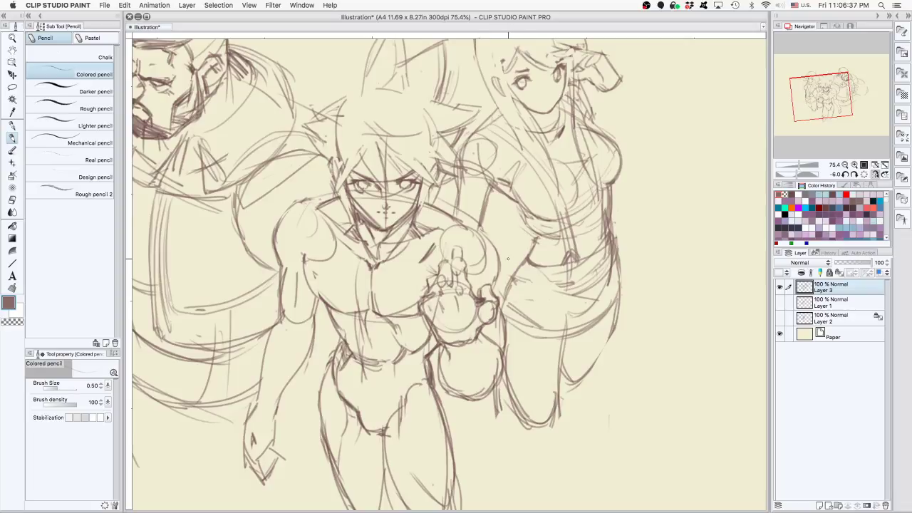
pyautogui.moveTo(492, 254)
pyautogui.mouseDown()
pyautogui.moveTo(560, 269)
pyautogui.moveTo(560, 295)
pyautogui.mouseUp()
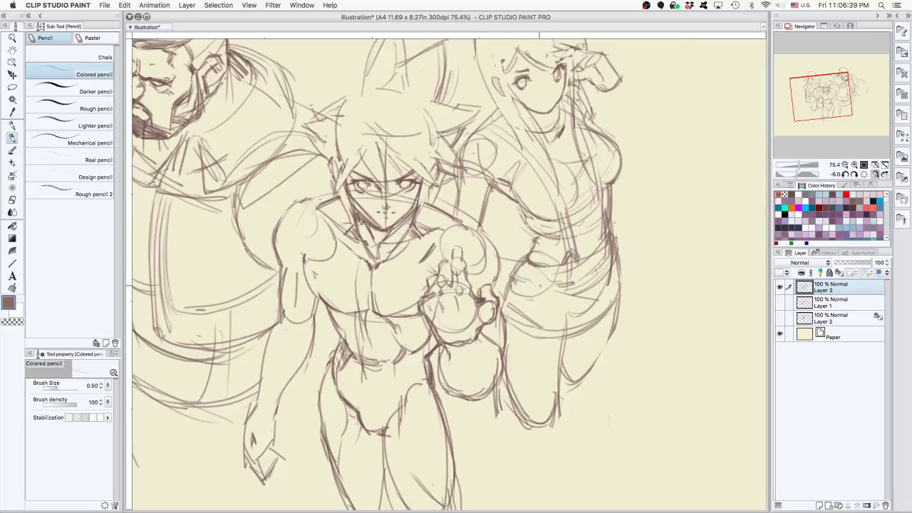
pyautogui.moveTo(544, 256)
pyautogui.mouseDown()
pyautogui.moveTo(569, 284)
pyautogui.moveTo(554, 317)
pyautogui.mouseUp()
pyautogui.press('super+z')
pyautogui.press('super+z')
pyautogui.press('super+z')
pyautogui.press('super+z')
# Sketch angular contour lines between the boy's outstretched shoulder and the girl's waist
pyautogui.moveTo(493, 245)
pyautogui.mouseDown()
pyautogui.moveTo(522, 230)
pyautogui.moveTo(561, 257)
pyautogui.mouseUp()
pyautogui.moveTo(535, 247)
pyautogui.mouseDown()
pyautogui.moveTo(532, 293)
pyautogui.moveTo(561, 283)
pyautogui.mouseUp()
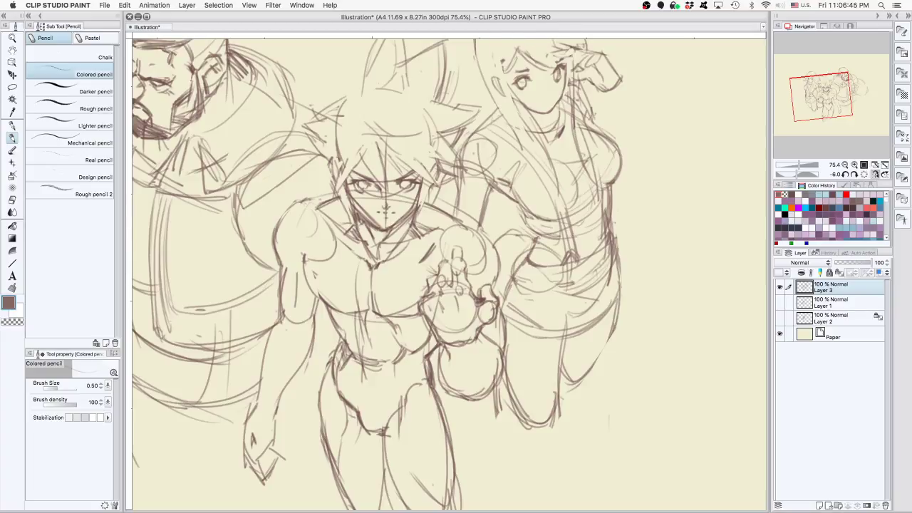
pyautogui.press('Tab')
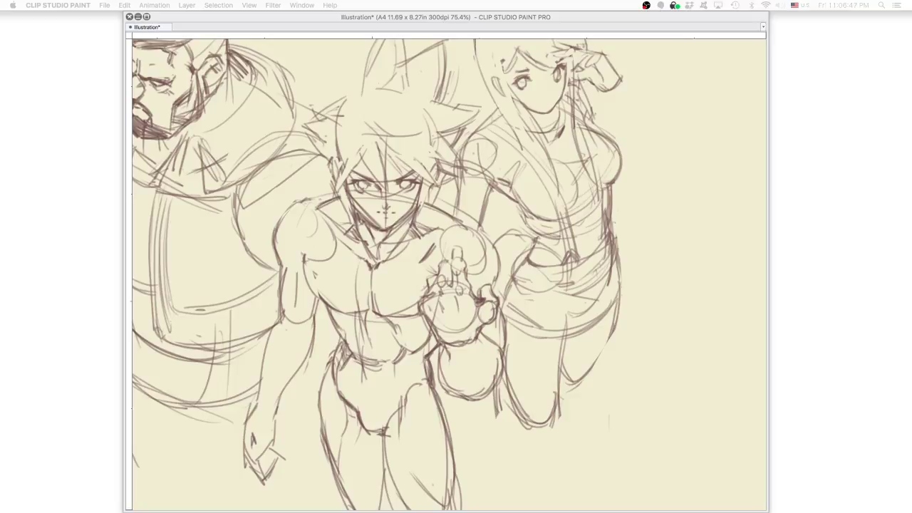
pyautogui.press('Tab')
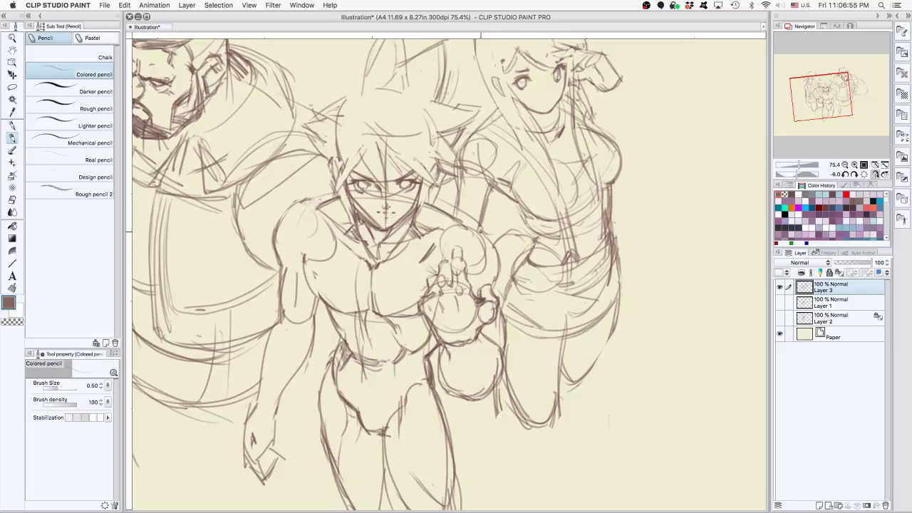
pyautogui.moveTo(502, 235); pyautogui.dragTo(535, 250)
pyautogui.moveTo(541, 293)
pyautogui.mouseDown()
pyautogui.moveTo(565, 271)
pyautogui.moveTo(510, 285)
pyautogui.moveTo(508, 299)
pyautogui.mouseUp()
pyautogui.moveTo(574, 266)
pyautogui.mouseDown()
pyautogui.moveTo(564, 278)
pyautogui.moveTo(569, 273)
pyautogui.moveTo(573, 294)
pyautogui.moveTo(561, 279)
pyautogui.moveTo(558, 306)
pyautogui.moveTo(530, 316)
pyautogui.moveTo(527, 298)
pyautogui.mouseUp()
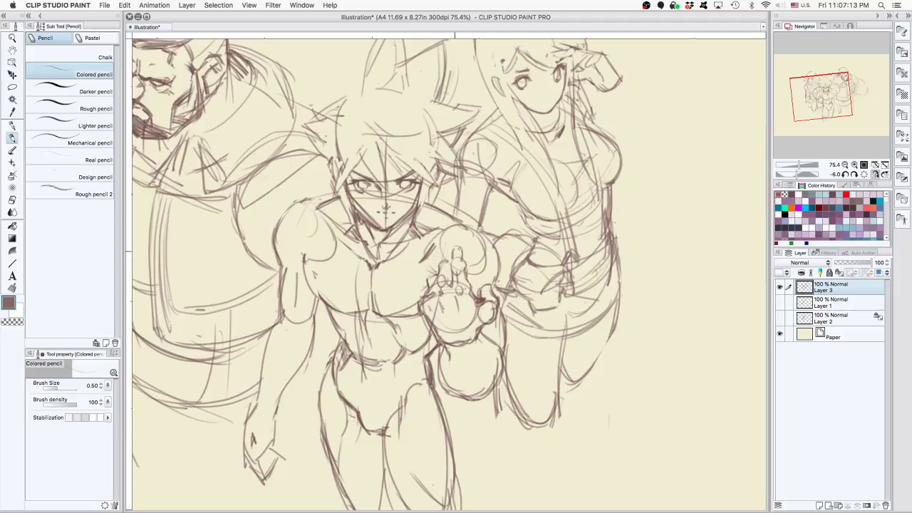
# Try a new contour over the boy's outstretched shoulder and undo it
pyautogui.moveTo(425, 255)
pyautogui.mouseDown()
pyautogui.moveTo(477, 227)
pyautogui.moveTo(486, 233)
pyautogui.mouseUp()
pyautogui.press('super+z')
pyautogui.press('super+z')
pyautogui.press('super+z')
# Darken the lines at the girl's waist and arm and reinforce the spikes at the side of the boy's hair
pyautogui.moveTo(532, 300); pyautogui.dragTo(567, 274)
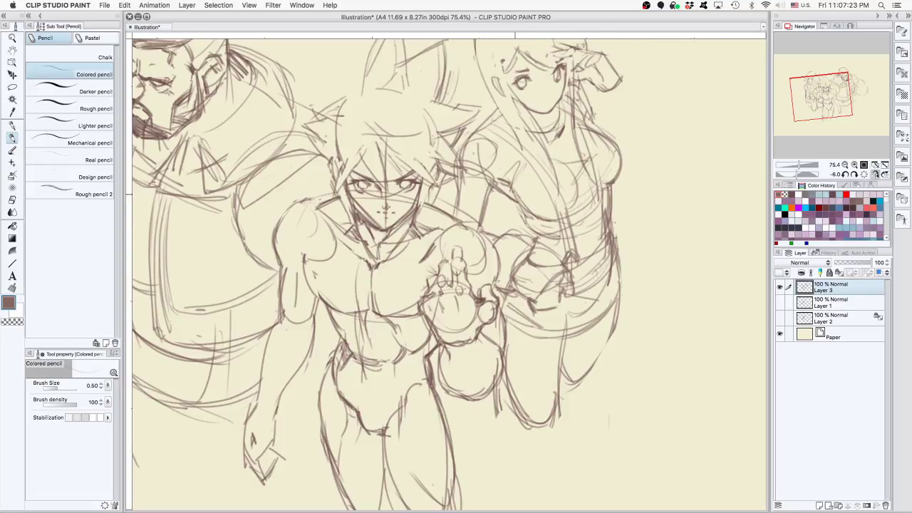
pyautogui.moveTo(472, 163); pyautogui.dragTo(495, 178)
pyautogui.moveTo(311, 137); pyautogui.dragTo(328, 163)
pyautogui.moveTo(309, 135); pyautogui.dragTo(327, 165)
pyautogui.moveTo(305, 129)
pyautogui.mouseDown()
pyautogui.moveTo(318, 136)
pyautogui.moveTo(331, 106)
pyautogui.mouseUp()
pyautogui.moveTo(575, 280); pyautogui.dragTo(572, 294)
# Strengthen the shoulder contour of the boy's lowered arm and the crease where it meets his chest
pyautogui.moveTo(275, 233); pyautogui.dragTo(319, 213)
pyautogui.press('super+z')
pyautogui.moveTo(274, 234)
pyautogui.mouseDown()
pyautogui.moveTo(310, 214)
pyautogui.moveTo(298, 218)
pyautogui.mouseUp()
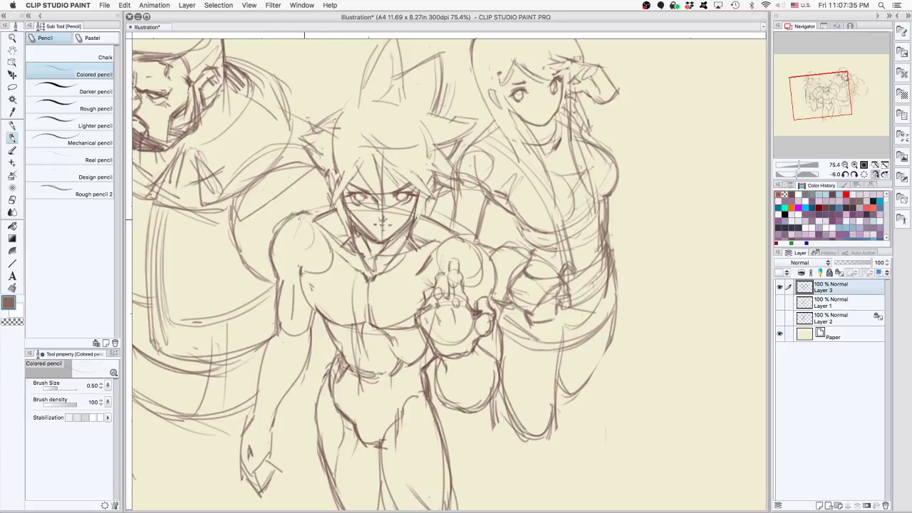
pyautogui.moveTo(301, 268); pyautogui.dragTo(318, 260)
pyautogui.moveTo(428, 270); pyautogui.dragTo(428, 288)
pyautogui.moveTo(424, 275)
pyautogui.mouseDown()
pyautogui.moveTo(435, 289)
pyautogui.moveTo(432, 280)
pyautogui.mouseUp()
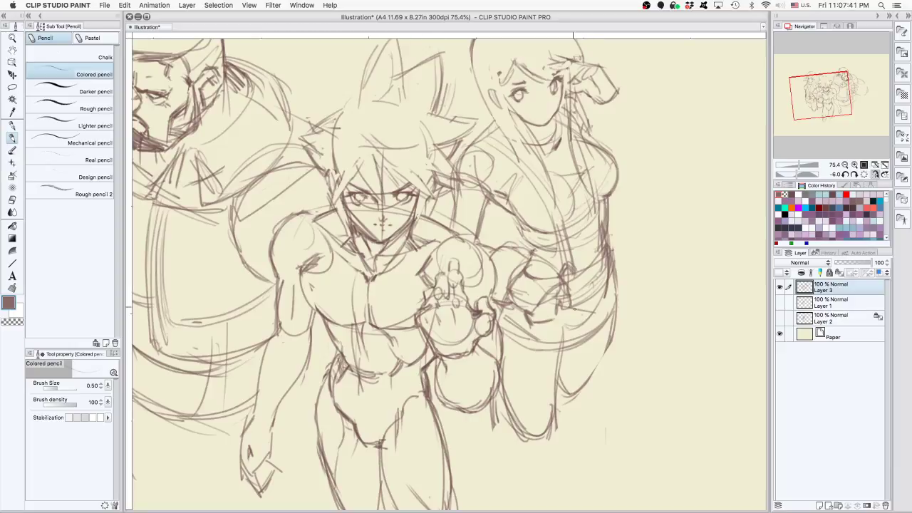
pyautogui.moveTo(326, 251); pyautogui.dragTo(324, 236)
pyautogui.moveTo(307, 269)
pyautogui.mouseDown()
pyautogui.moveTo(317, 314)
pyautogui.moveTo(297, 271)
pyautogui.moveTo(293, 278)
pyautogui.moveTo(306, 310)
pyautogui.mouseUp()
pyautogui.press('super+z')
pyautogui.press('super+z')
# Erase the rough shoulder outline of the boy's lowered arm and redraw it as a cleaner curve
pyautogui.press('e')
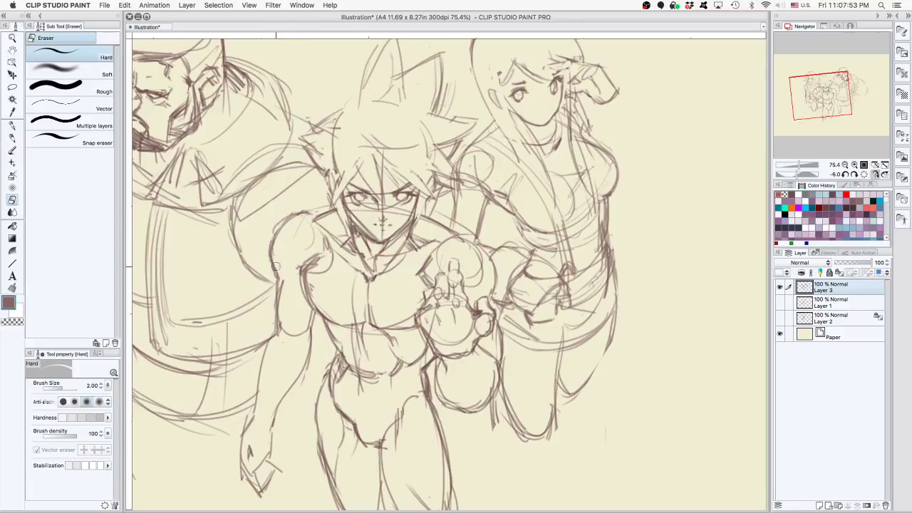
pyautogui.press('p')
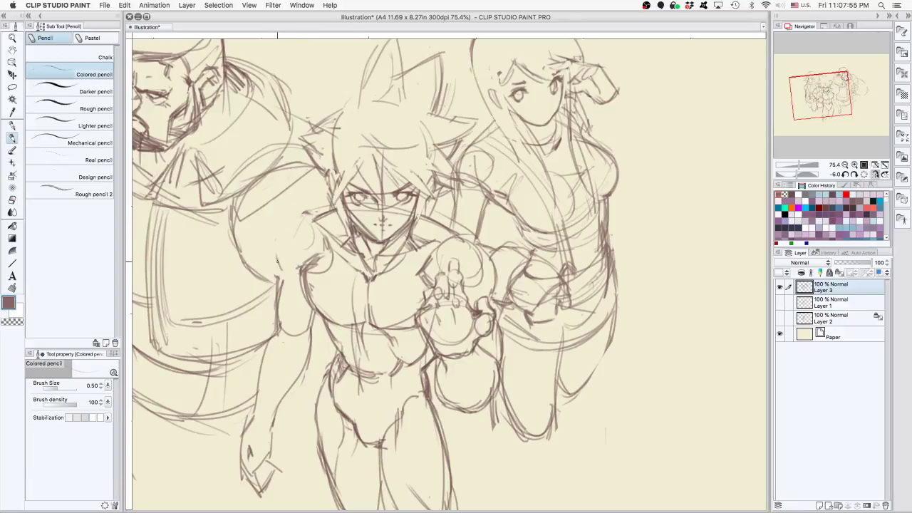
pyautogui.moveTo(278, 261)
pyautogui.mouseDown()
pyautogui.moveTo(303, 210)
pyautogui.moveTo(269, 256)
pyautogui.moveTo(299, 220)
pyautogui.moveTo(285, 227)
pyautogui.moveTo(309, 212)
pyautogui.mouseUp()
pyautogui.moveTo(270, 255)
pyautogui.mouseDown()
pyautogui.moveTo(280, 279)
pyautogui.moveTo(288, 277)
pyautogui.moveTo(277, 252)
pyautogui.moveTo(300, 234)
pyautogui.mouseUp()
pyautogui.press('e')
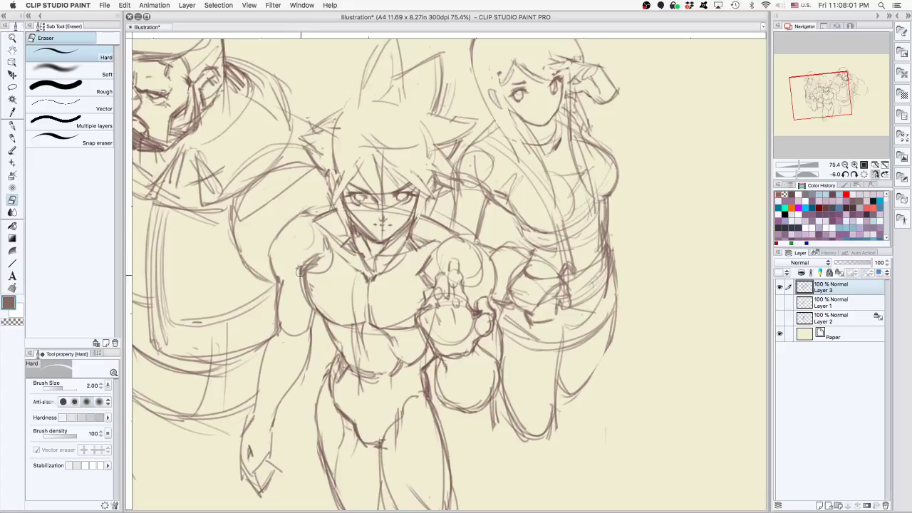
pyautogui.press('p')
pyautogui.moveTo(295, 282)
pyautogui.mouseDown()
pyautogui.moveTo(287, 279)
pyautogui.moveTo(299, 269)
pyautogui.mouseUp()
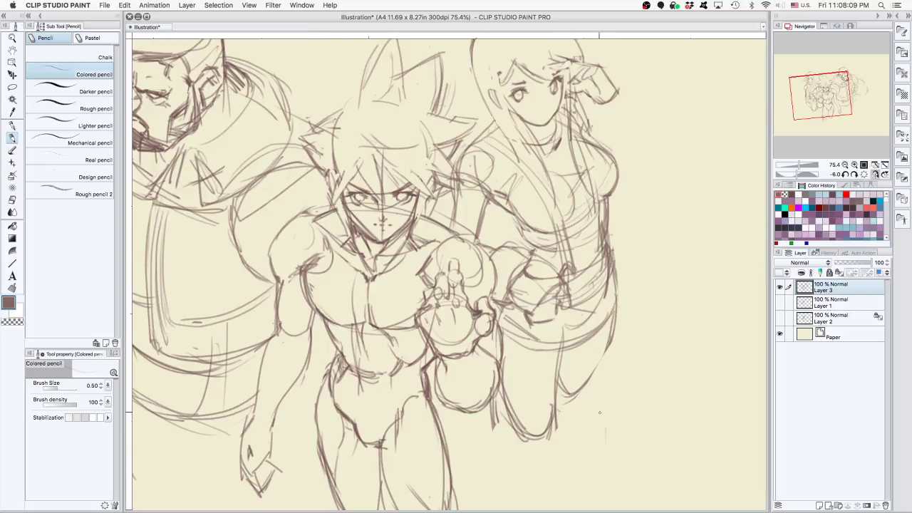
# Erase part of the line beside the boy's raised forearm and redraw the contour near his thumb
pyautogui.press('e')
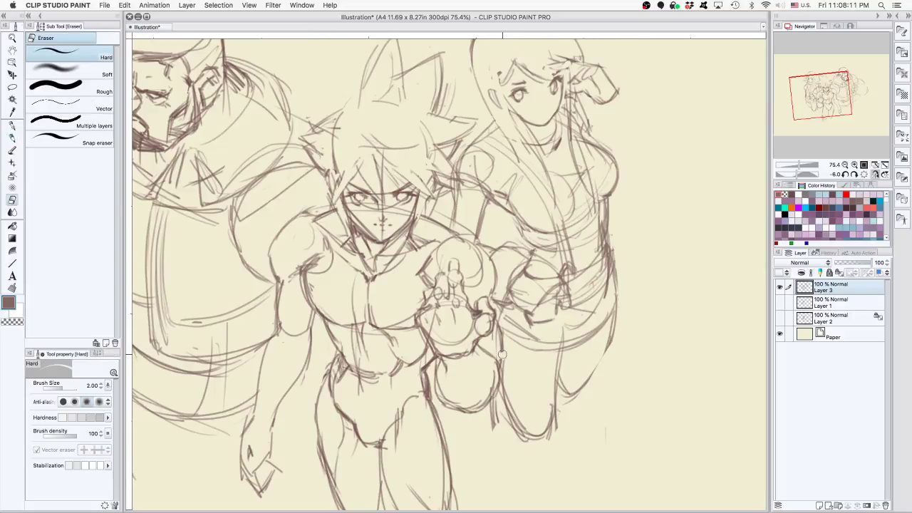
pyautogui.press('p')
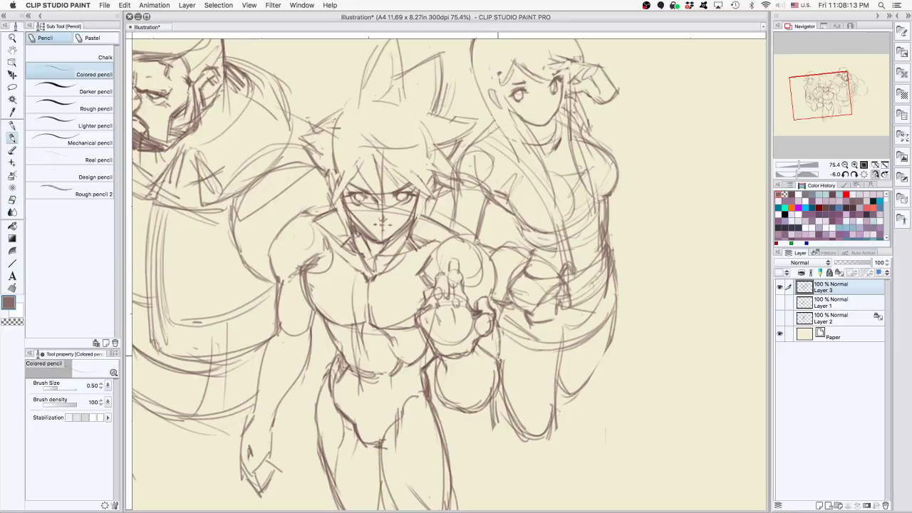
pyautogui.moveTo(498, 303); pyautogui.dragTo(493, 324)
# Reinforce the lower ends of the boy's thighs with short contour strokes
pyautogui.scroll(-3, 445, 385)
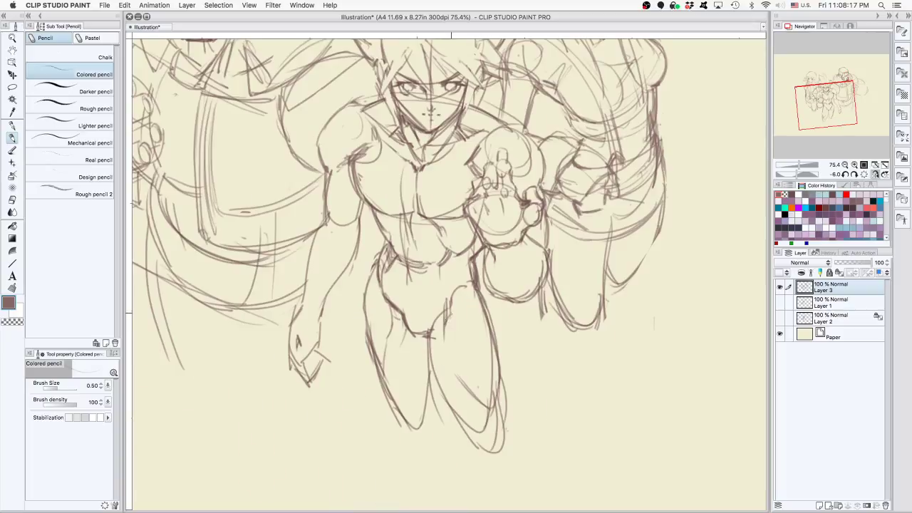
pyautogui.moveTo(500, 370); pyautogui.dragTo(496, 412)
pyautogui.moveTo(416, 419); pyautogui.dragTo(435, 403)
# Redraw the side contour of the boy's chest and accent the chest edge beside his raised hand
pyautogui.scroll(2, 571, 373)
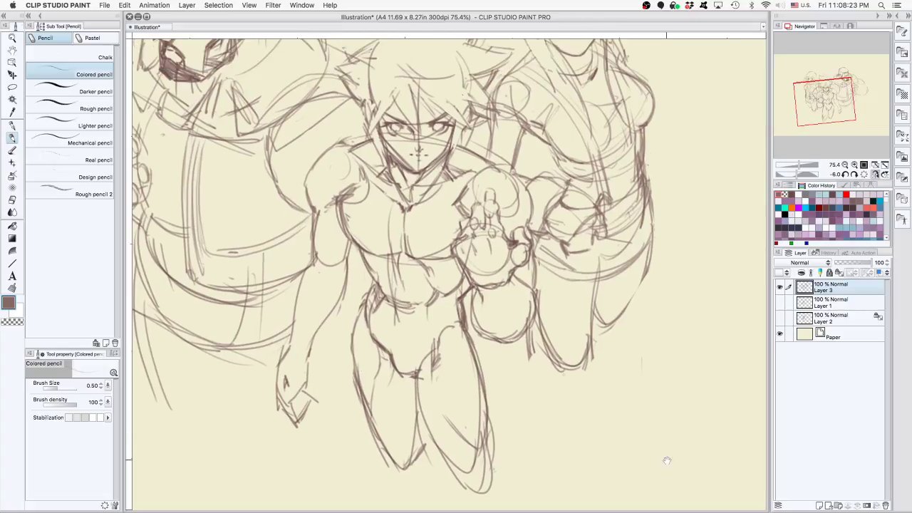
pyautogui.moveTo(345, 204); pyautogui.dragTo(377, 257)
pyautogui.press('super+z')
pyautogui.moveTo(343, 204); pyautogui.dragTo(371, 251)
pyautogui.moveTo(435, 244); pyautogui.dragTo(451, 258)
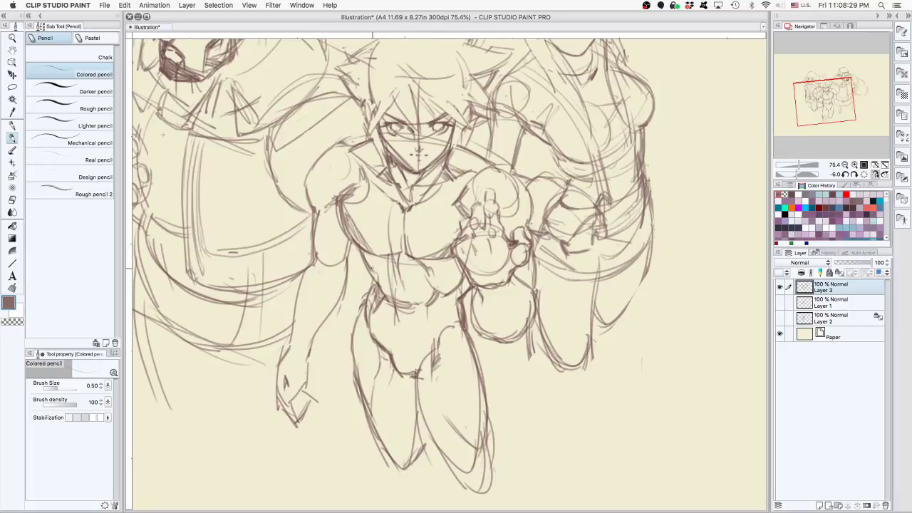
# Try contour strokes across the boy's abdomen and undo them
pyautogui.moveTo(372, 250)
pyautogui.mouseDown()
pyautogui.moveTo(382, 277)
pyautogui.moveTo(421, 289)
pyautogui.moveTo(395, 272)
pyautogui.moveTo(425, 293)
pyautogui.moveTo(426, 284)
pyautogui.moveTo(432, 302)
pyautogui.mouseUp()
pyautogui.press('super+z')
pyautogui.press('super+z')
pyautogui.press('super+z')
pyautogui.press('super+z')
# Hatch the boy's abdomen and darken the contours of his groin, hips and waist
pyautogui.moveTo(382, 284)
pyautogui.mouseDown()
pyautogui.moveTo(404, 299)
pyautogui.moveTo(425, 293)
pyautogui.mouseUp()
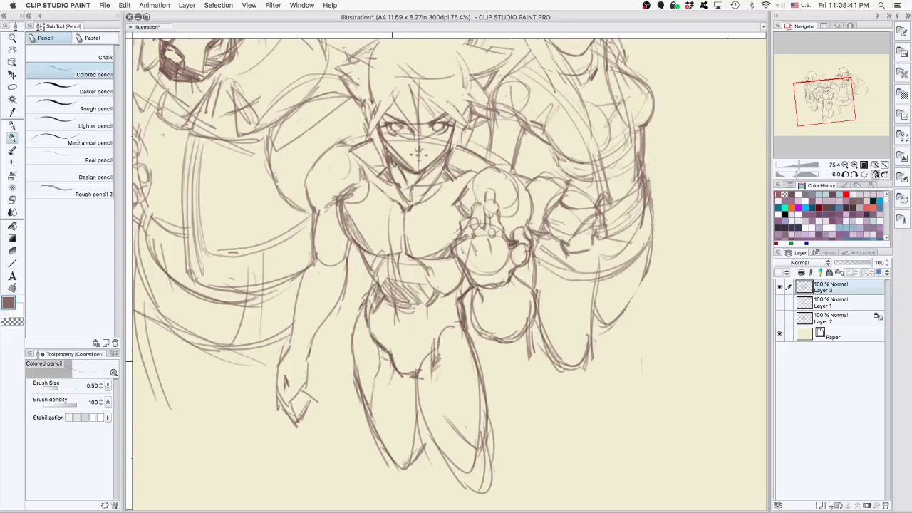
pyautogui.moveTo(391, 361); pyautogui.dragTo(415, 370)
pyautogui.moveTo(445, 328); pyautogui.dragTo(460, 335)
pyautogui.moveTo(362, 310); pyautogui.dragTo(364, 319)
pyautogui.moveTo(366, 267)
pyautogui.mouseDown()
pyautogui.moveTo(370, 292)
pyautogui.moveTo(367, 285)
pyautogui.mouseUp()
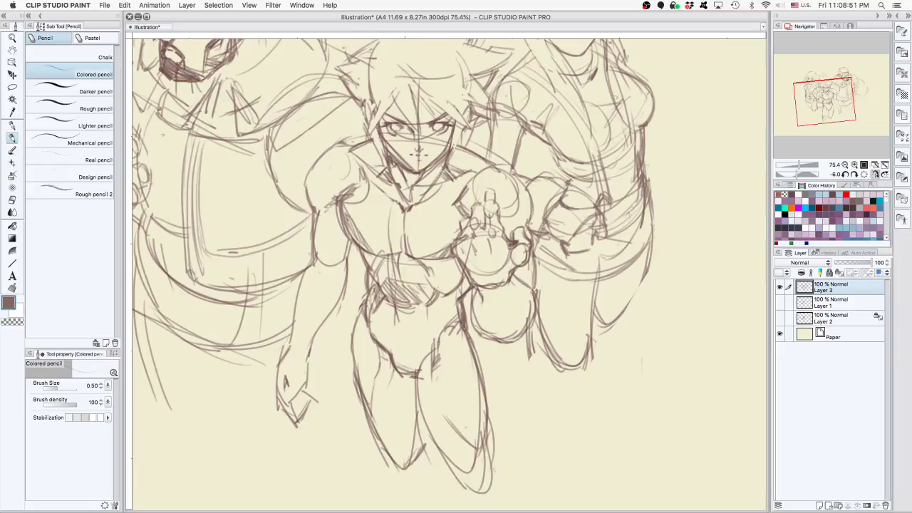
pyautogui.press('Tab')
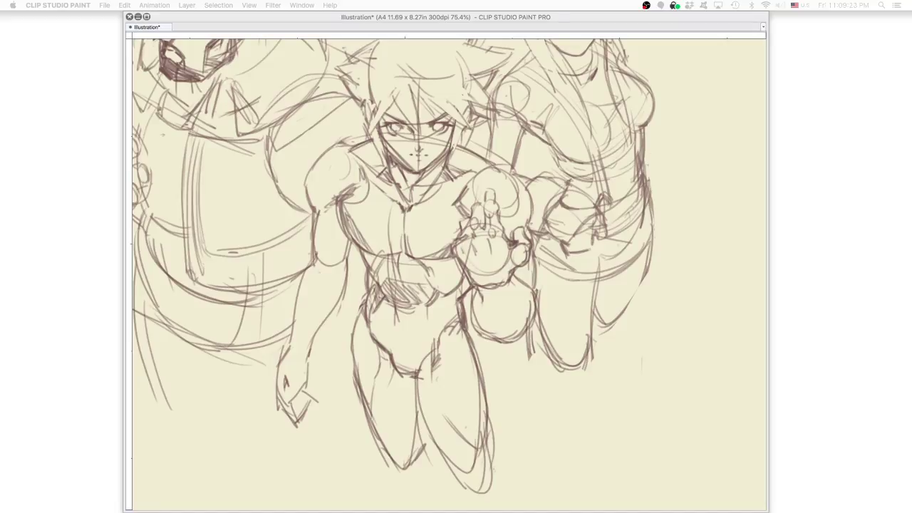
pyautogui.press('Tab')
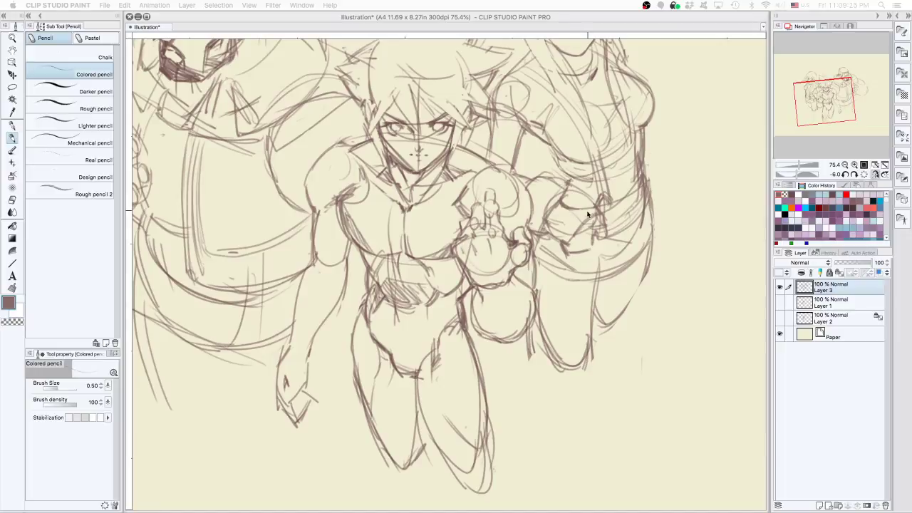
# Reinforce the contours around the boy's raised arm, add a small circle at a fingertip, and mark short strokes on the shoulder edge
pyautogui.moveTo(440, 205); pyautogui.dragTo(454, 232)
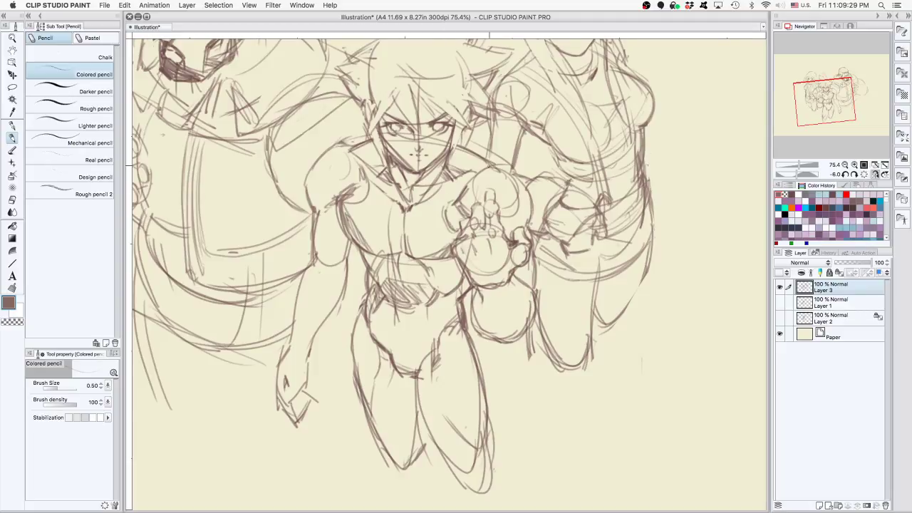
pyautogui.moveTo(528, 169); pyautogui.dragTo(538, 228)
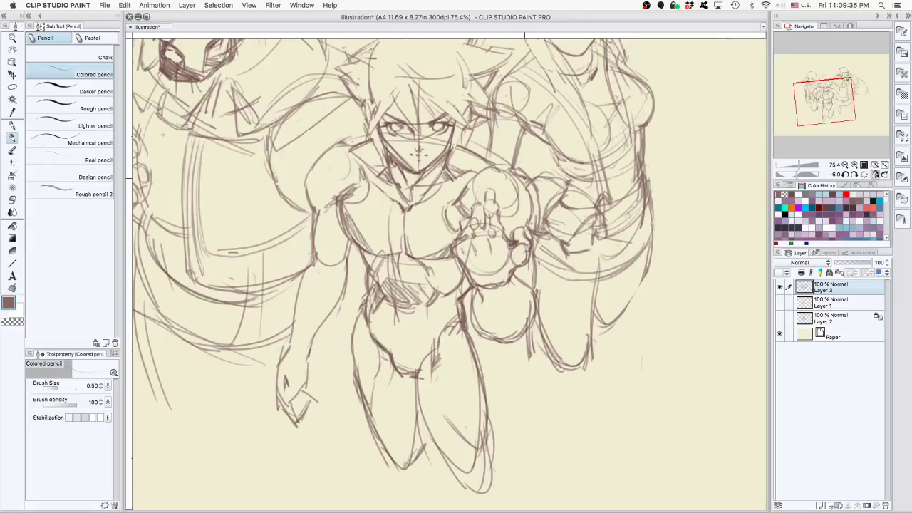
pyautogui.scroll(3, 530, 168)
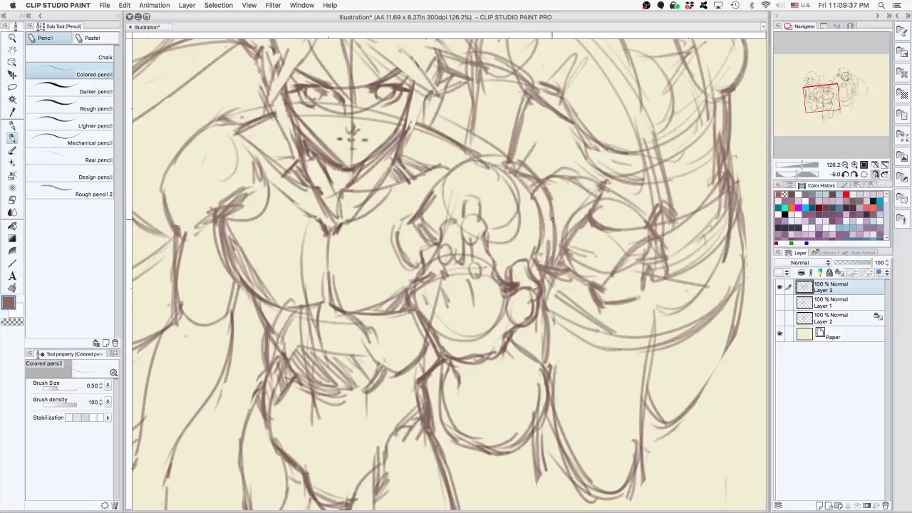
pyautogui.moveTo(545, 223); pyautogui.dragTo(576, 210)
pyautogui.moveTo(451, 202); pyautogui.dragTo(458, 201)
pyautogui.moveTo(521, 160); pyautogui.dragTo(539, 160)
pyautogui.moveTo(527, 153)
pyautogui.mouseDown()
pyautogui.moveTo(533, 174)
pyautogui.moveTo(527, 181)
pyautogui.moveTo(520, 154)
pyautogui.moveTo(502, 182)
pyautogui.moveTo(521, 200)
pyautogui.mouseUp()
pyautogui.moveTo(540, 233)
pyautogui.mouseDown()
pyautogui.moveTo(568, 221)
pyautogui.moveTo(568, 212)
pyautogui.moveTo(567, 234)
pyautogui.mouseUp()
pyautogui.moveTo(545, 249); pyautogui.dragTo(577, 234)
pyautogui.press('super+z')
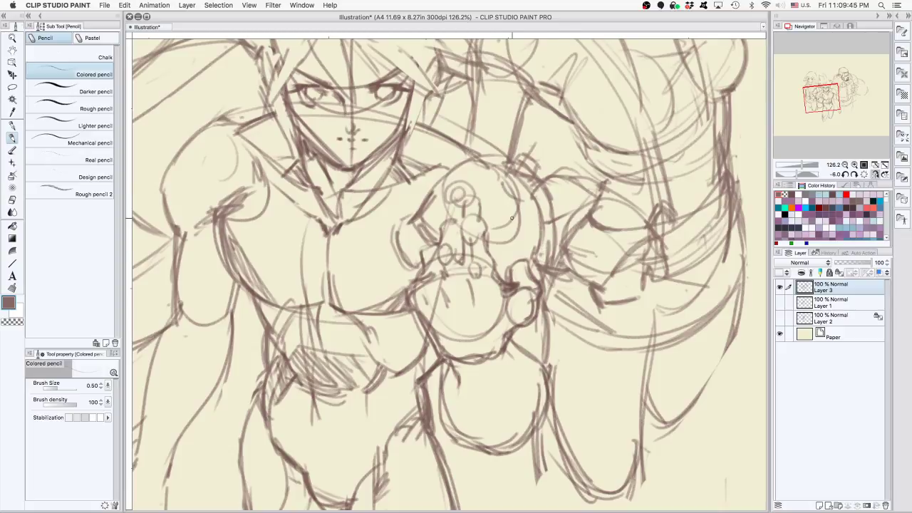
# Draw a curved line behind the boy's raised thumb and short segment marks along the arm's outer edge
pyautogui.moveTo(497, 264)
pyautogui.mouseDown()
pyautogui.moveTo(563, 243)
pyautogui.moveTo(561, 235)
pyautogui.mouseUp()
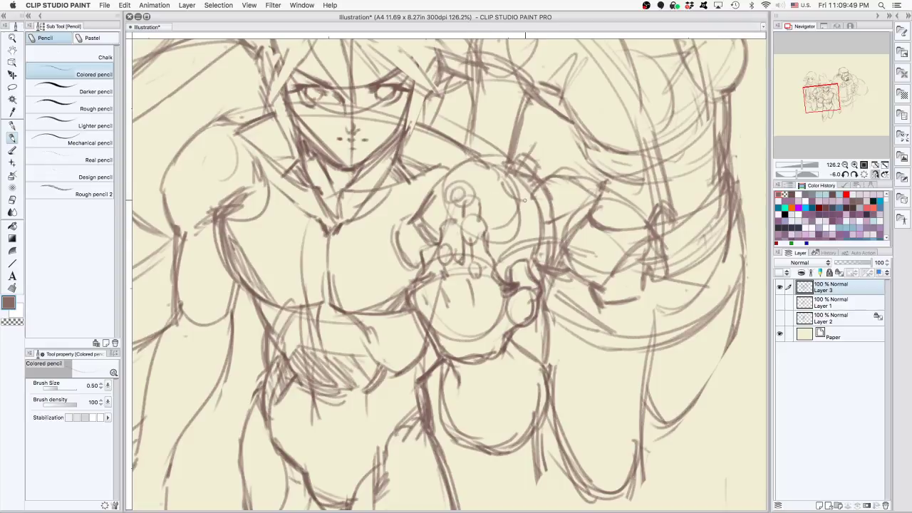
pyautogui.moveTo(511, 151)
pyautogui.mouseDown()
pyautogui.moveTo(520, 167)
pyautogui.moveTo(530, 152)
pyautogui.moveTo(531, 169)
pyautogui.mouseUp()
pyautogui.moveTo(534, 207)
pyautogui.mouseDown()
pyautogui.moveTo(557, 198)
pyautogui.moveTo(567, 221)
pyautogui.moveTo(547, 227)
pyautogui.mouseUp()
# Darken the centre line and lower edge of the boy's chest beside the raised hand
pyautogui.scroll(-5, 587, 184)
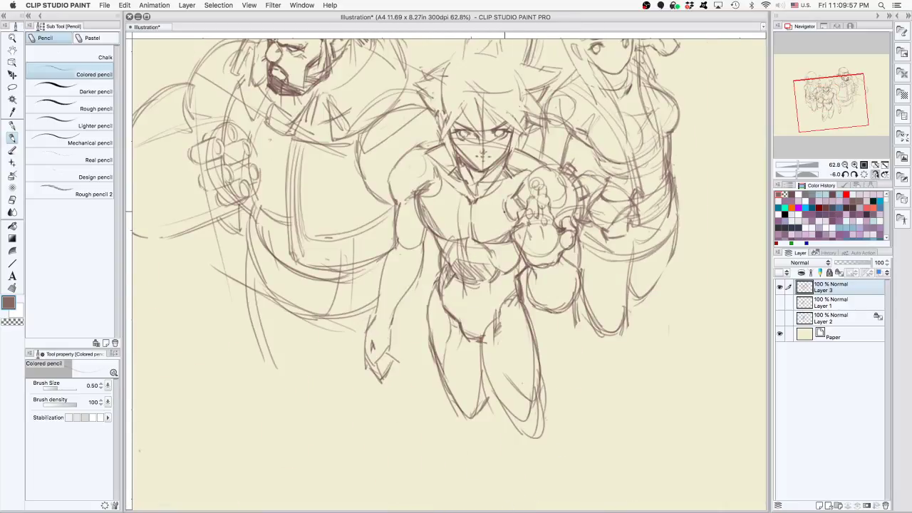
pyautogui.moveTo(504, 212)
pyautogui.mouseDown()
pyautogui.moveTo(513, 202)
pyautogui.moveTo(512, 224)
pyautogui.mouseUp()
pyautogui.moveTo(491, 193); pyautogui.dragTo(480, 239)
pyautogui.moveTo(489, 198)
pyautogui.mouseDown()
pyautogui.moveTo(481, 242)
pyautogui.moveTo(510, 258)
pyautogui.mouseUp()
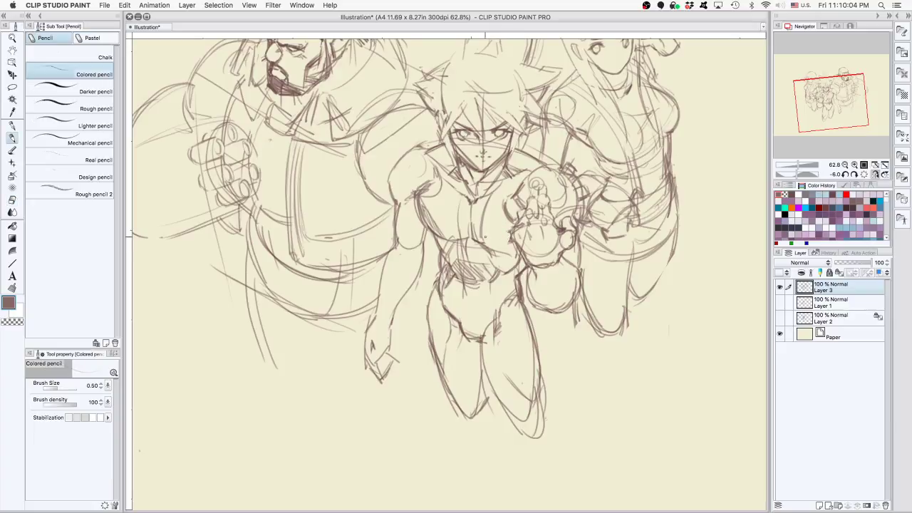
pyautogui.moveTo(485, 236); pyautogui.dragTo(510, 249)
# Erase the stray lines beneath the boy's chest and redraw his waist contour and the curves across his lower abdomen with the Colored pencil
pyautogui.click(92, 38)
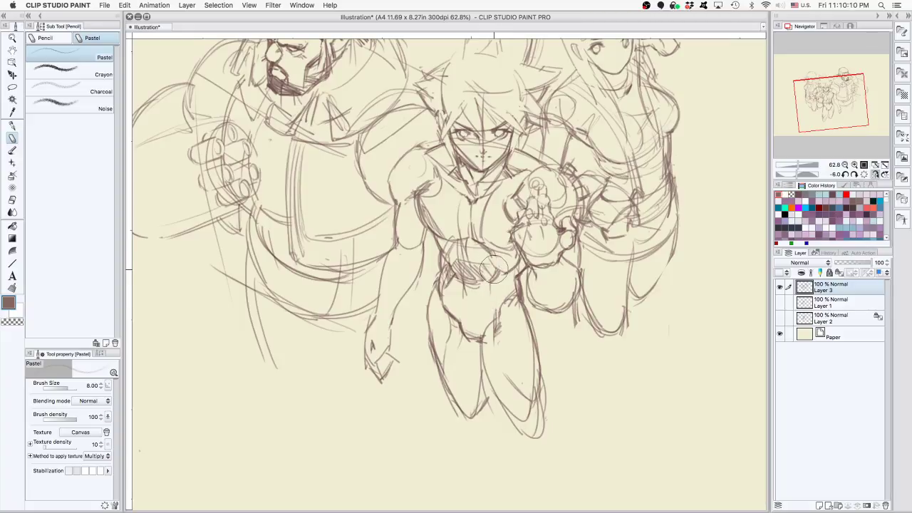
pyautogui.press('e')
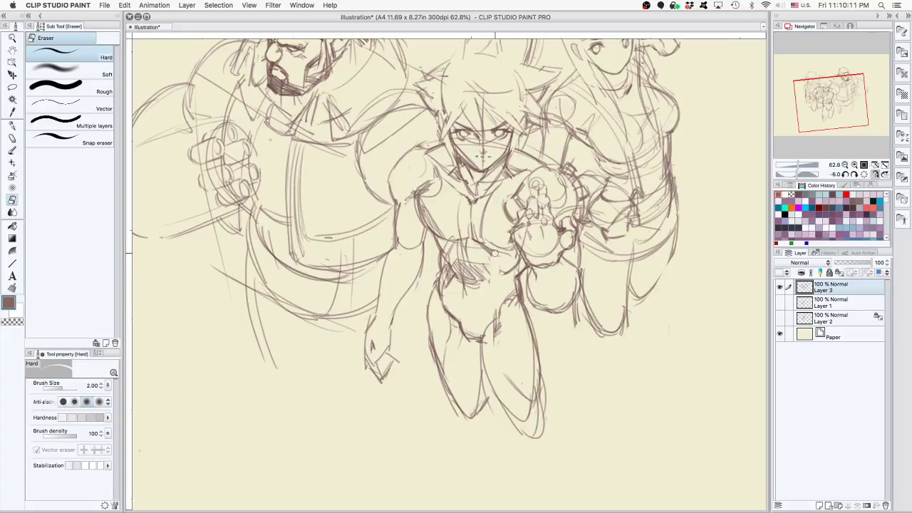
pyautogui.press('p')
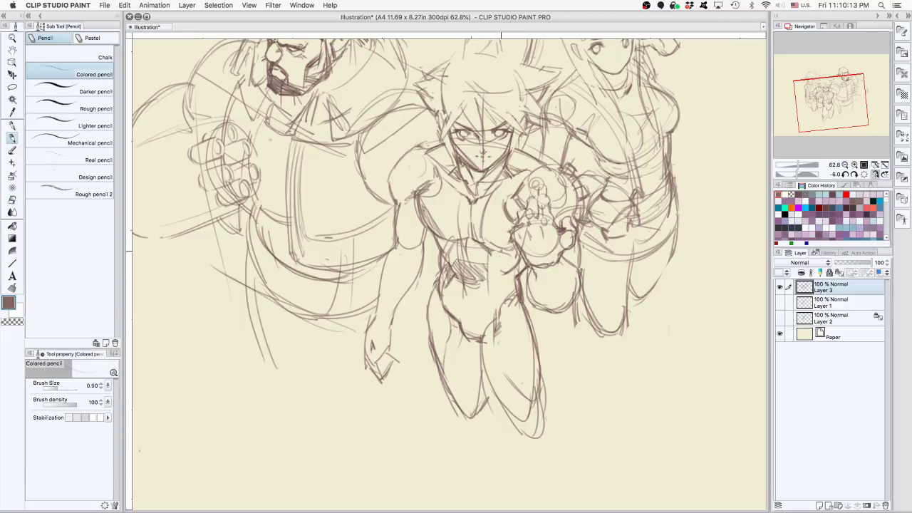
pyautogui.moveTo(501, 251); pyautogui.dragTo(490, 284)
pyautogui.moveTo(489, 275)
pyautogui.mouseDown()
pyautogui.moveTo(484, 296)
pyautogui.moveTo(444, 313)
pyautogui.moveTo(446, 305)
pyautogui.mouseUp()
pyautogui.moveTo(477, 285); pyautogui.dragTo(445, 310)
pyautogui.moveTo(463, 288)
pyautogui.mouseDown()
pyautogui.moveTo(449, 298)
pyautogui.moveTo(463, 299)
pyautogui.mouseUp()
pyautogui.moveTo(473, 283); pyautogui.dragTo(494, 319)
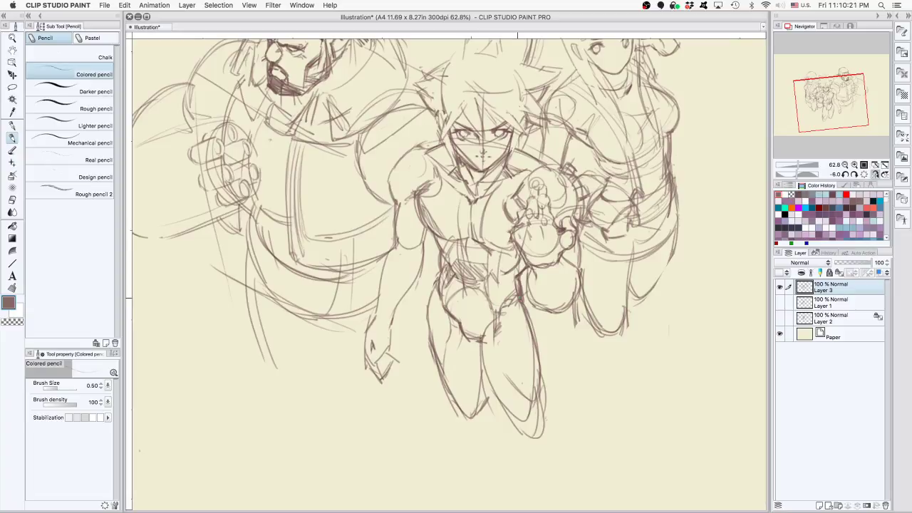
# Erase the top of the boy's outer thigh contour below the raised arm and redraw it from the hip
pyautogui.press('e')
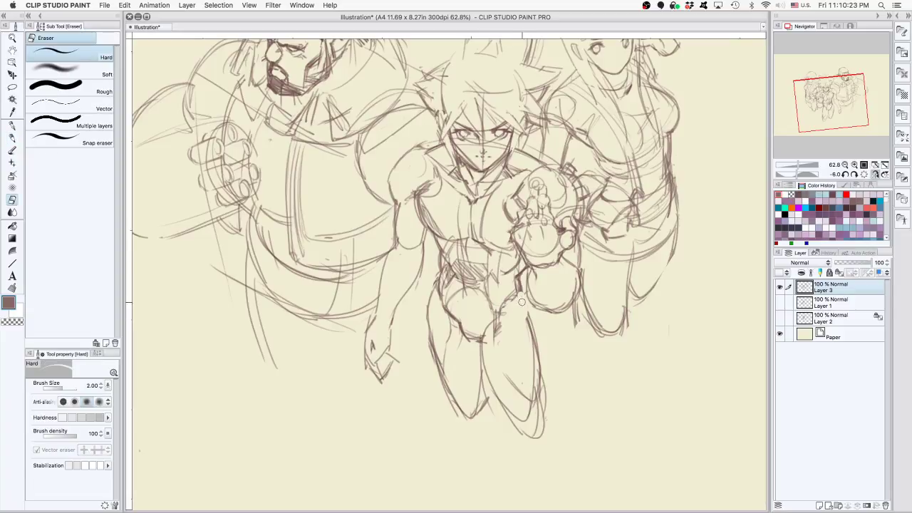
pyautogui.press('p')
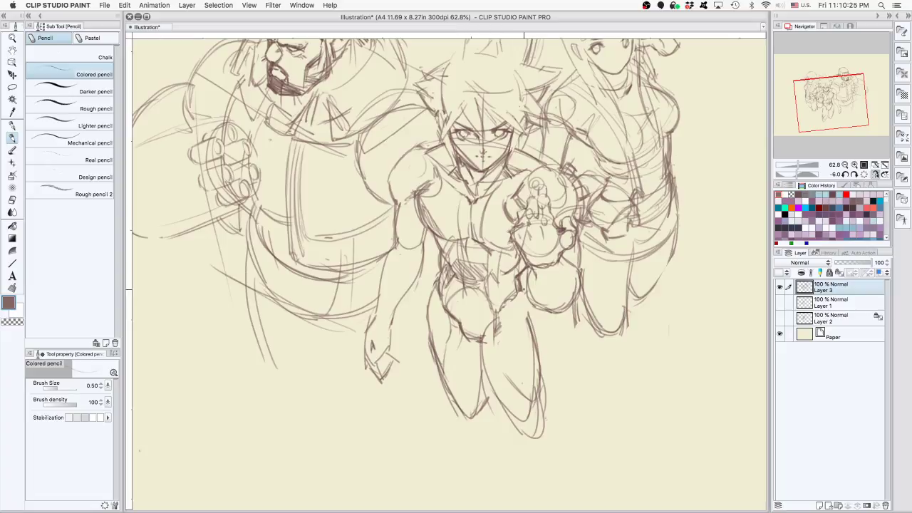
pyautogui.moveTo(524, 290); pyautogui.dragTo(531, 320)
# Try contour strokes over the boy's opposite hip and upper thigh and undo them
pyautogui.moveTo(440, 273)
pyautogui.mouseDown()
pyautogui.moveTo(424, 299)
pyautogui.moveTo(436, 341)
pyautogui.moveTo(448, 345)
pyautogui.mouseUp()
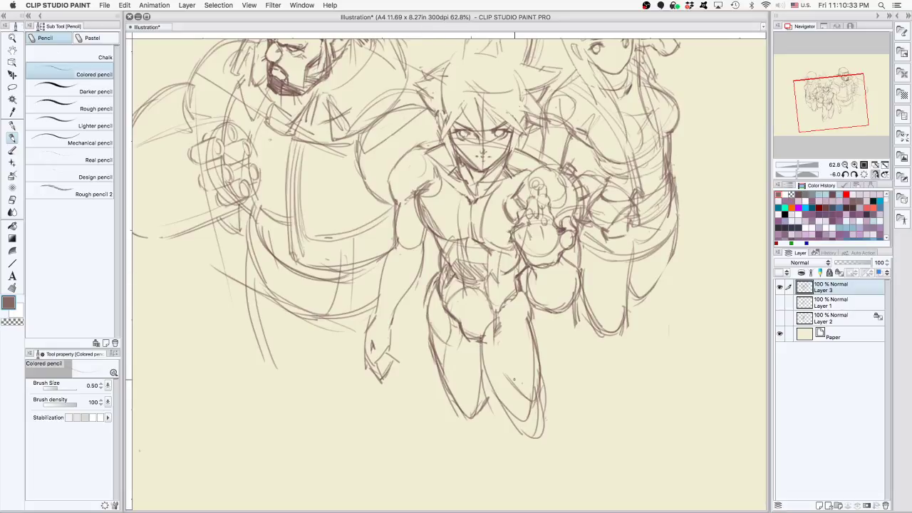
pyautogui.press('super+z')
pyautogui.moveTo(432, 307); pyautogui.dragTo(460, 331)
pyautogui.press('super+z')
pyautogui.press('super+z')
# Add a short accent below the boy's chest and draw a curved line from his collar to the armpit, undoing the unwanted attempts
pyautogui.moveTo(485, 243); pyautogui.dragTo(498, 235)
pyautogui.moveTo(445, 149); pyautogui.dragTo(433, 187)
pyautogui.press('super+z')
pyautogui.moveTo(445, 148)
pyautogui.mouseDown()
pyautogui.moveTo(433, 178)
pyautogui.moveTo(415, 189)
pyautogui.mouseUp()
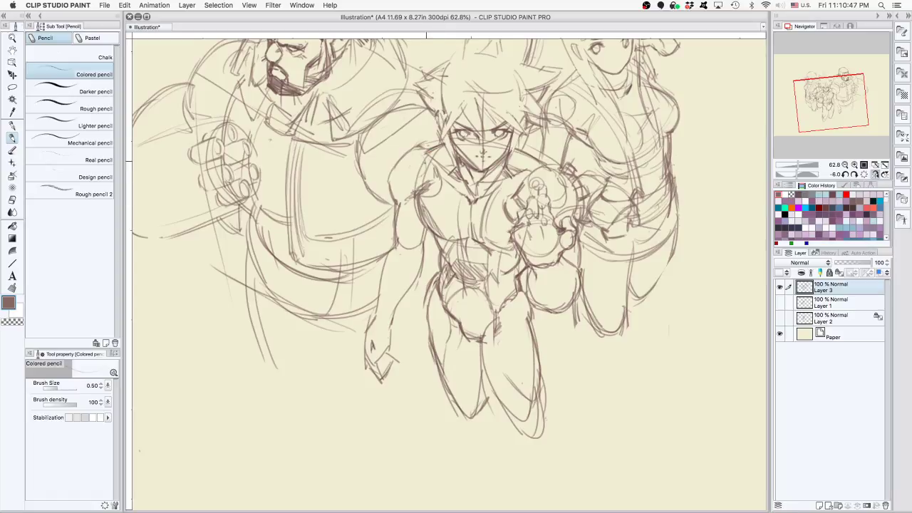
pyautogui.press('super+z')
pyautogui.moveTo(434, 149); pyautogui.dragTo(418, 186)
# Redraw the lower edge of the boy's hips as a curved band, erasing the old crotch lines, and add a stroke across the upper thigh
pyautogui.moveTo(435, 283)
pyautogui.mouseDown()
pyautogui.moveTo(487, 331)
pyautogui.moveTo(531, 307)
pyautogui.moveTo(511, 308)
pyautogui.moveTo(503, 292)
pyautogui.moveTo(489, 301)
pyautogui.moveTo(500, 324)
pyautogui.moveTo(465, 320)
pyautogui.moveTo(476, 344)
pyautogui.moveTo(484, 326)
pyautogui.moveTo(460, 310)
pyautogui.moveTo(457, 288)
pyautogui.moveTo(454, 296)
pyautogui.moveTo(466, 290)
pyautogui.moveTo(450, 317)
pyautogui.moveTo(481, 322)
pyautogui.moveTo(447, 314)
pyautogui.moveTo(469, 323)
pyautogui.mouseUp()
pyautogui.press('e')
pyautogui.press('p')
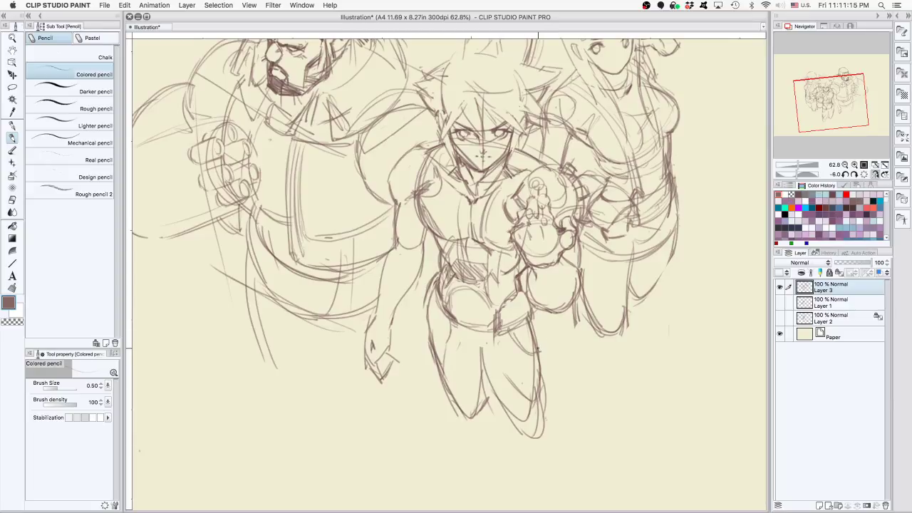
pyautogui.moveTo(508, 326); pyautogui.dragTo(522, 343)
# Redraw the outer contours of the boy's thighs and knees and add crossing lines on one thigh
pyautogui.moveTo(439, 301)
pyautogui.mouseDown()
pyautogui.moveTo(426, 318)
pyautogui.moveTo(427, 302)
pyautogui.moveTo(423, 372)
pyautogui.moveTo(438, 406)
pyautogui.moveTo(491, 428)
pyautogui.mouseUp()
pyautogui.press('super+z')
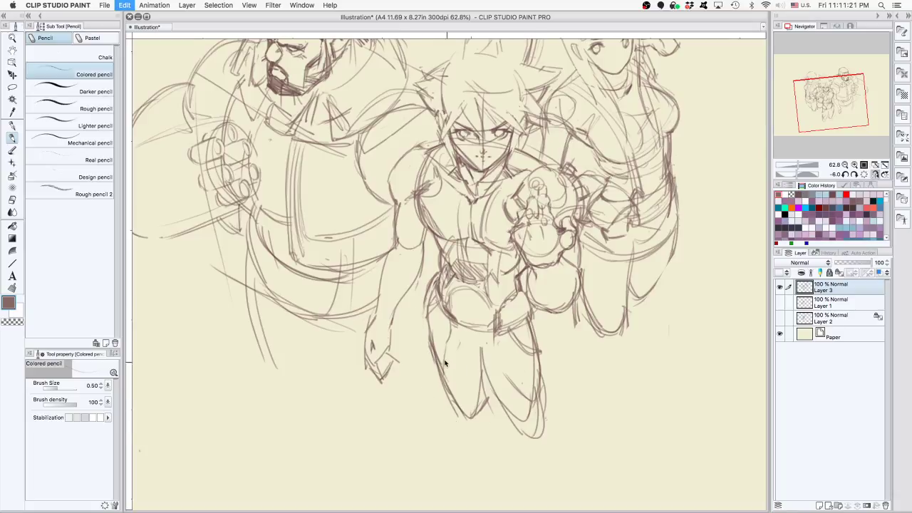
pyautogui.moveTo(423, 302)
pyautogui.mouseDown()
pyautogui.moveTo(431, 384)
pyautogui.moveTo(452, 412)
pyautogui.mouseUp()
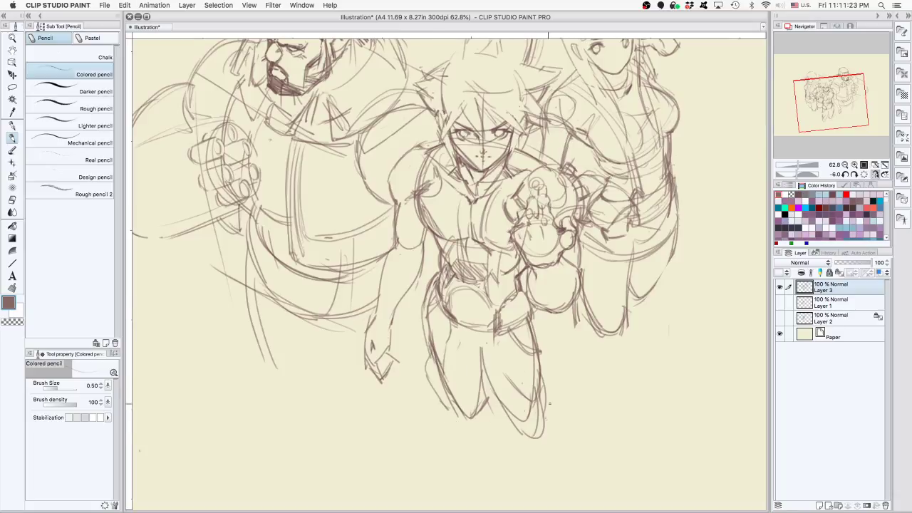
pyautogui.moveTo(531, 430); pyautogui.dragTo(507, 435)
pyautogui.moveTo(541, 352)
pyautogui.mouseDown()
pyautogui.moveTo(558, 385)
pyautogui.moveTo(543, 430)
pyautogui.mouseUp()
pyautogui.moveTo(477, 392)
pyautogui.mouseDown()
pyautogui.moveTo(508, 435)
pyautogui.moveTo(549, 426)
pyautogui.moveTo(542, 420)
pyautogui.mouseUp()
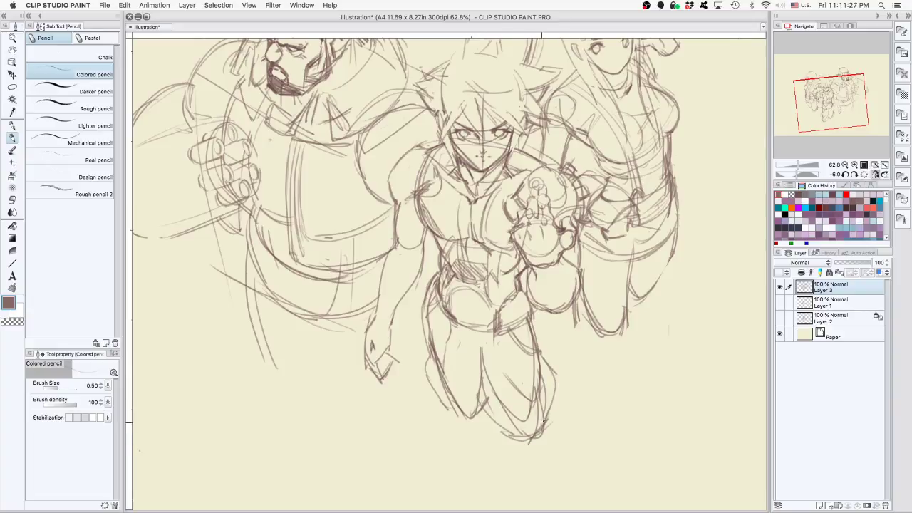
pyautogui.moveTo(446, 382)
pyautogui.mouseDown()
pyautogui.moveTo(486, 355)
pyautogui.moveTo(469, 333)
pyautogui.moveTo(481, 348)
pyautogui.mouseUp()
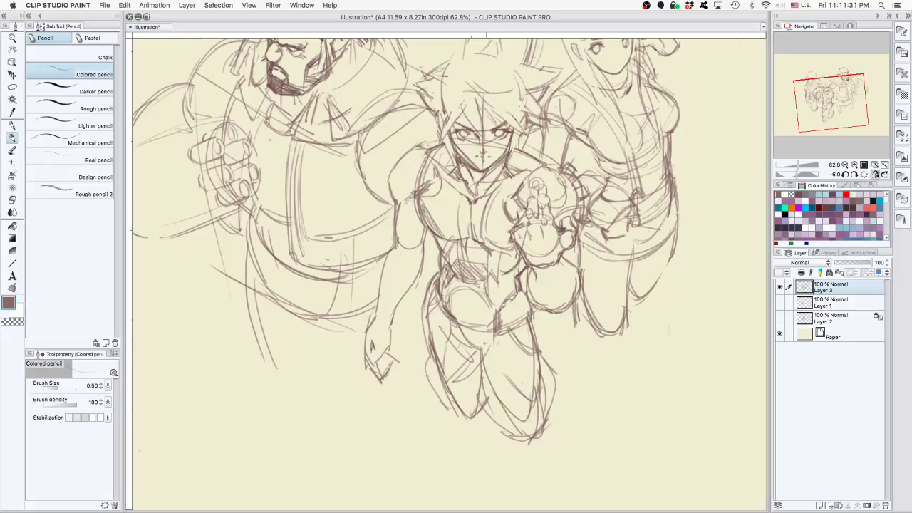
# Sketch cuff lines around the boy's lowered forearm and a glove outline over the hand, undoing the first attempt
pyautogui.moveTo(554, 266); pyautogui.dragTo(549, 284)
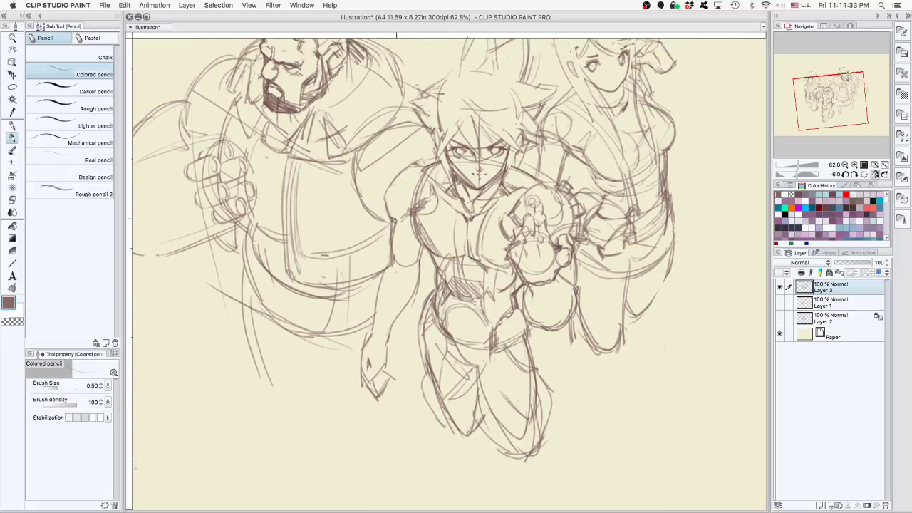
pyautogui.moveTo(379, 286)
pyautogui.mouseDown()
pyautogui.moveTo(399, 319)
pyautogui.moveTo(372, 300)
pyautogui.moveTo(369, 315)
pyautogui.moveTo(380, 327)
pyautogui.moveTo(371, 342)
pyautogui.moveTo(388, 354)
pyautogui.moveTo(369, 338)
pyautogui.moveTo(396, 336)
pyautogui.moveTo(386, 355)
pyautogui.mouseUp()
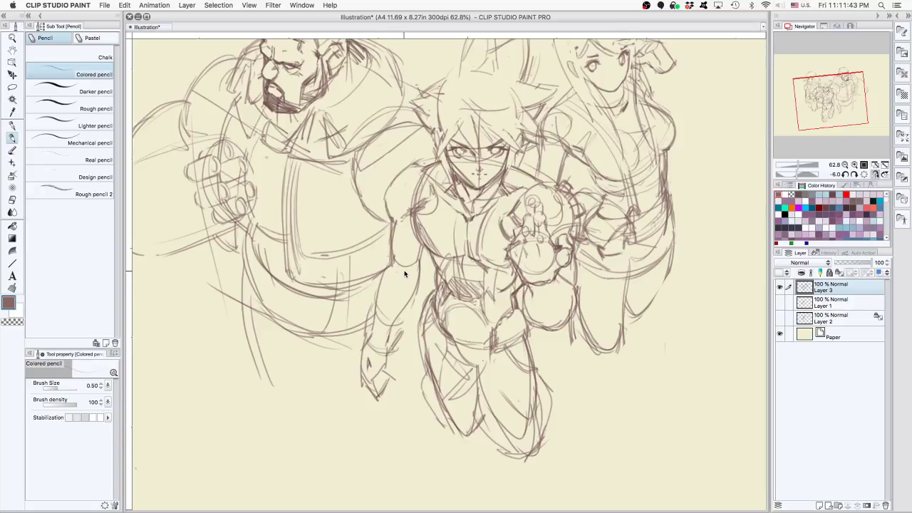
pyautogui.press('super+z')
pyautogui.press('super+z')
pyautogui.moveTo(371, 329)
pyautogui.mouseDown()
pyautogui.moveTo(368, 383)
pyautogui.moveTo(386, 393)
pyautogui.moveTo(394, 356)
pyautogui.mouseUp()
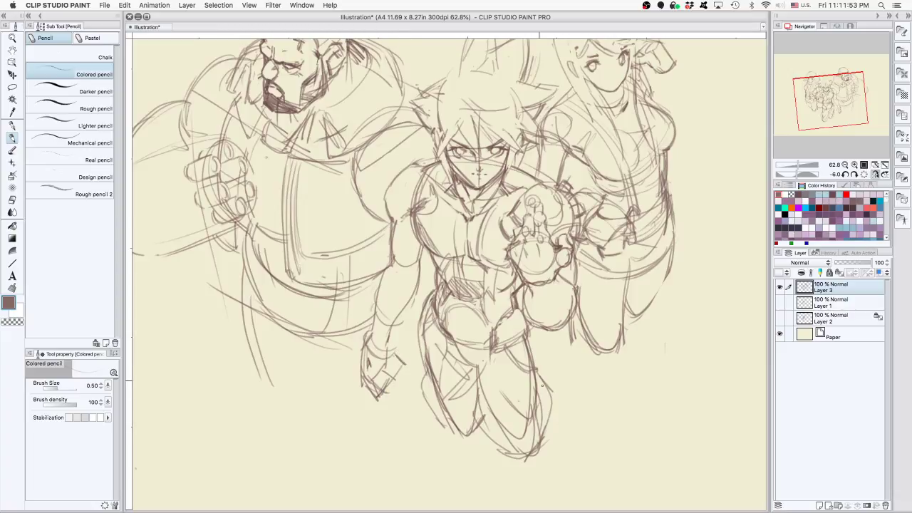
pyautogui.moveTo(378, 284)
pyautogui.mouseDown()
pyautogui.moveTo(373, 312)
pyautogui.moveTo(406, 312)
pyautogui.moveTo(397, 321)
pyautogui.mouseUp()
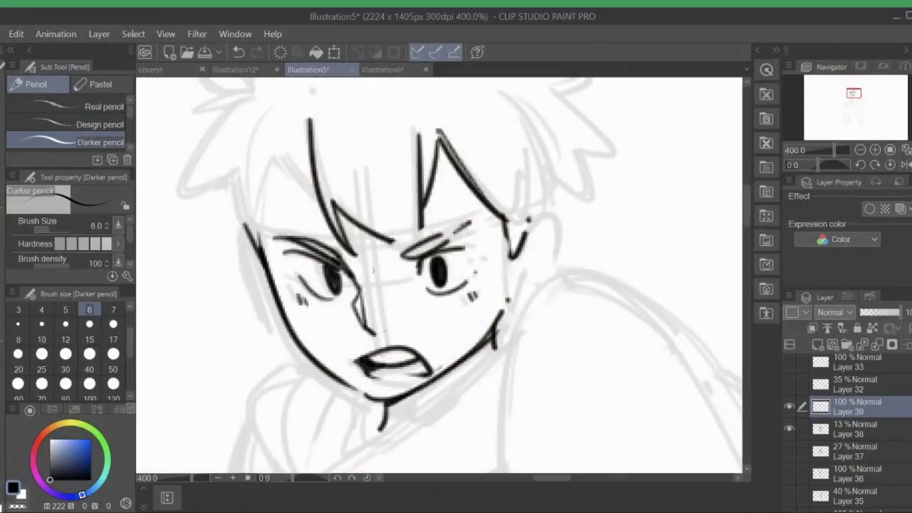
# On the Illustration5 face, connect the inner brow lines and replace the inked open mouth with a slanted closed line
pyautogui.moveTo(339, 261); pyautogui.dragTo(361, 290)
pyautogui.moveTo(399, 256); pyautogui.dragTo(424, 240)
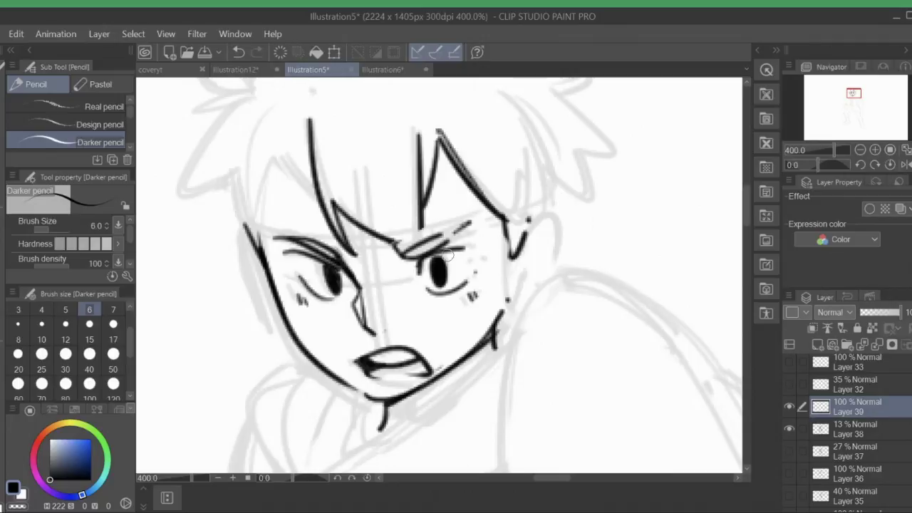
pyautogui.moveTo(410, 338); pyautogui.dragTo(388, 359)
pyautogui.moveTo(388, 359)
pyautogui.mouseDown()
pyautogui.moveTo(367, 371)
pyautogui.moveTo(425, 365)
pyautogui.moveTo(378, 364)
pyautogui.mouseUp()
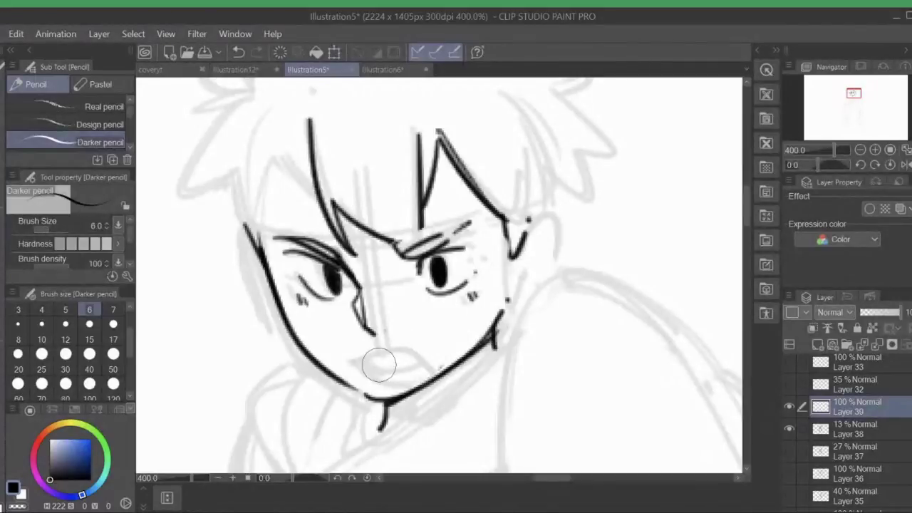
pyautogui.moveTo(364, 368); pyautogui.dragTo(431, 349)
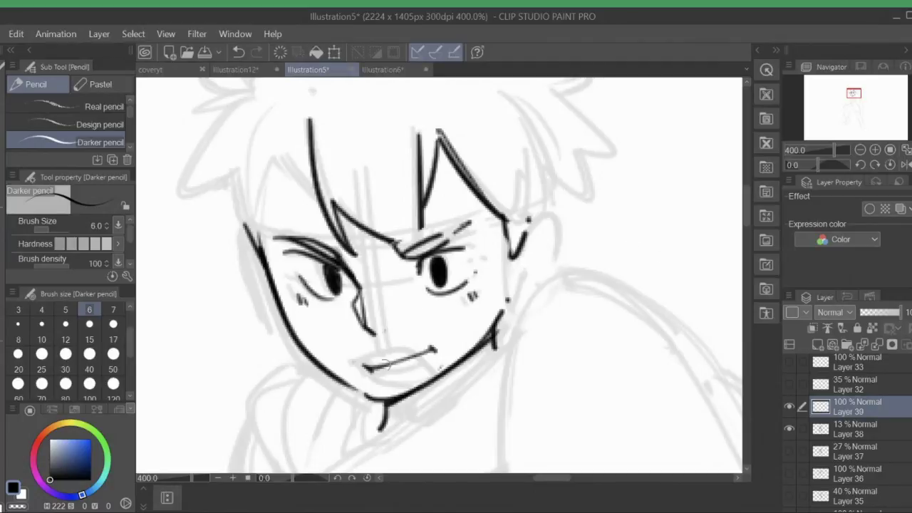
pyautogui.click(857, 148)
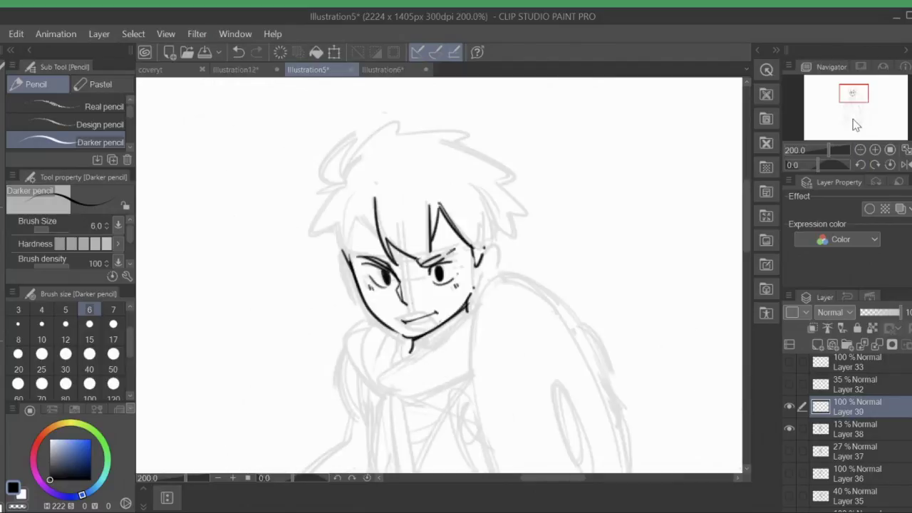
pyautogui.click(875, 149)
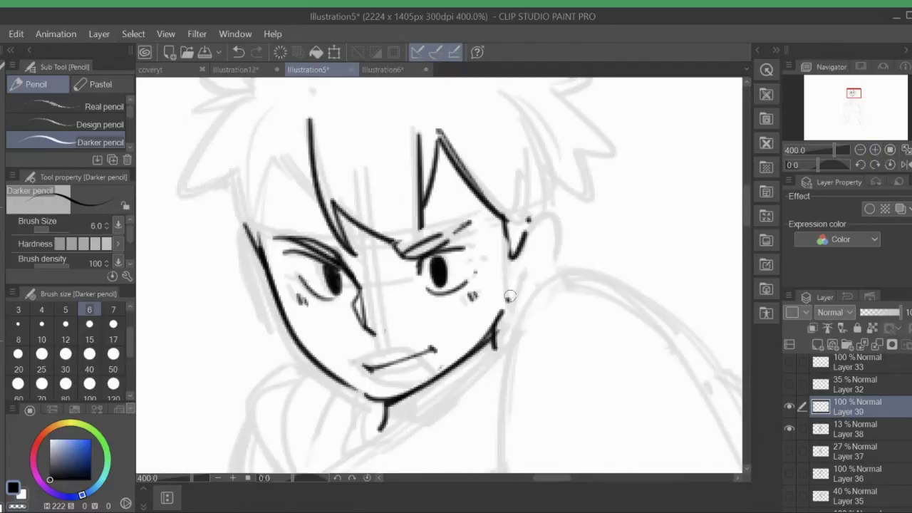
# Try inking outlines for both ears and undo the strokes
pyautogui.moveTo(246, 247); pyautogui.dragTo(275, 313)
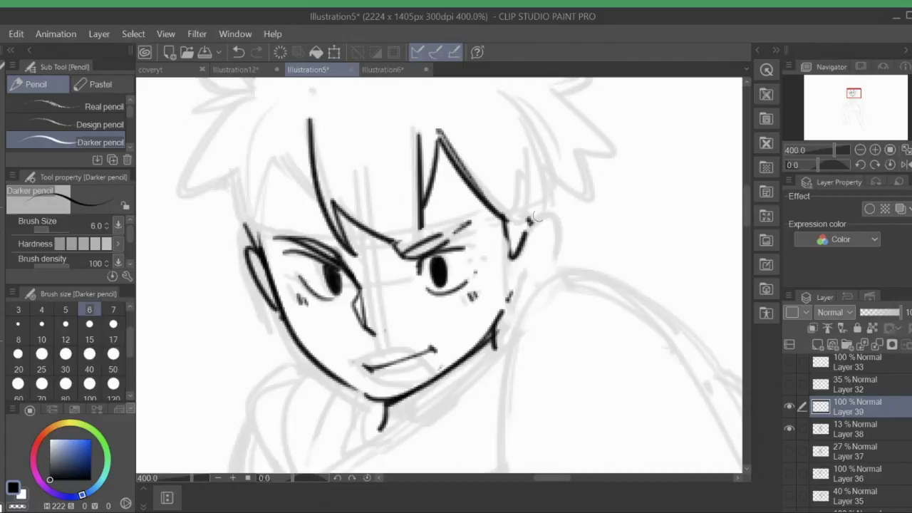
pyautogui.moveTo(532, 217)
pyautogui.mouseDown()
pyautogui.moveTo(548, 251)
pyautogui.moveTo(510, 300)
pyautogui.mouseUp()
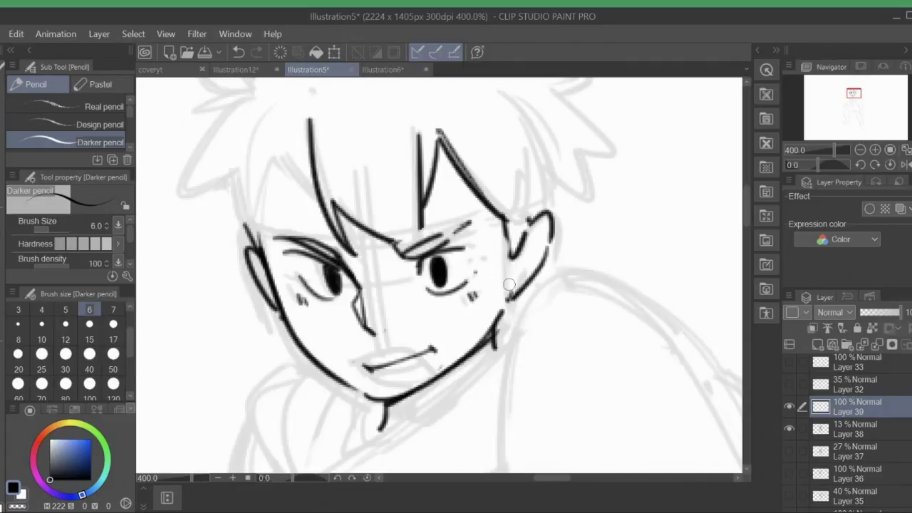
pyautogui.click(238, 52)
pyautogui.click(238, 52)
pyautogui.click(239, 52)
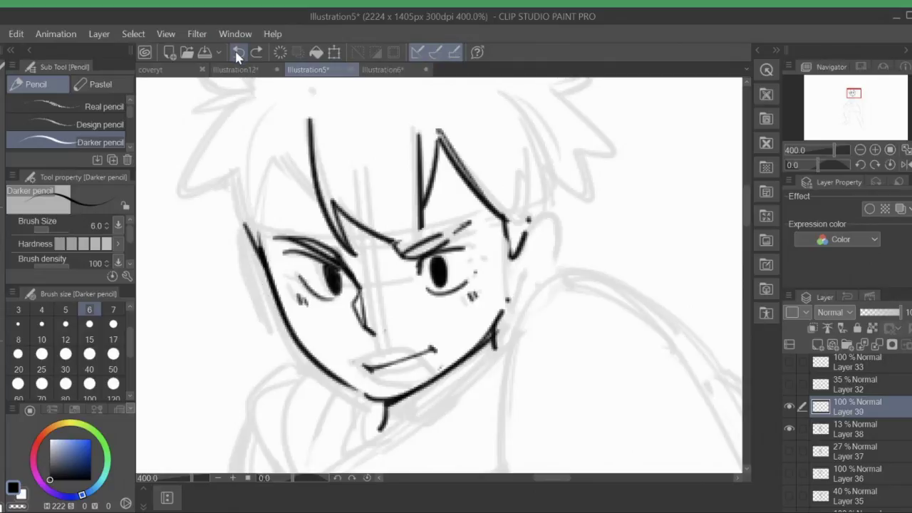
# Ink the outlines of both ears over the faint sketch, joining them to the sides of the face
pyautogui.moveTo(258, 243); pyautogui.dragTo(272, 315)
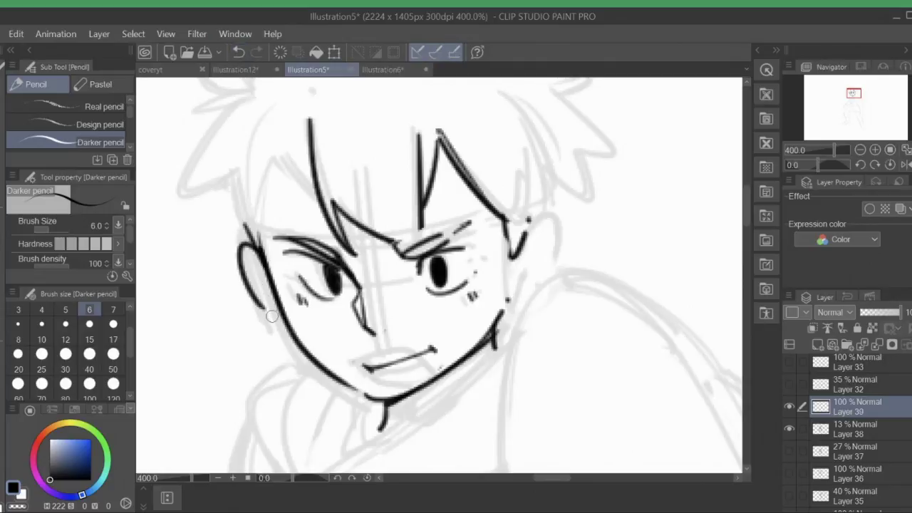
pyautogui.moveTo(247, 283); pyautogui.dragTo(288, 322)
pyautogui.moveTo(527, 231)
pyautogui.mouseDown()
pyautogui.moveTo(552, 218)
pyautogui.moveTo(550, 267)
pyautogui.mouseUp()
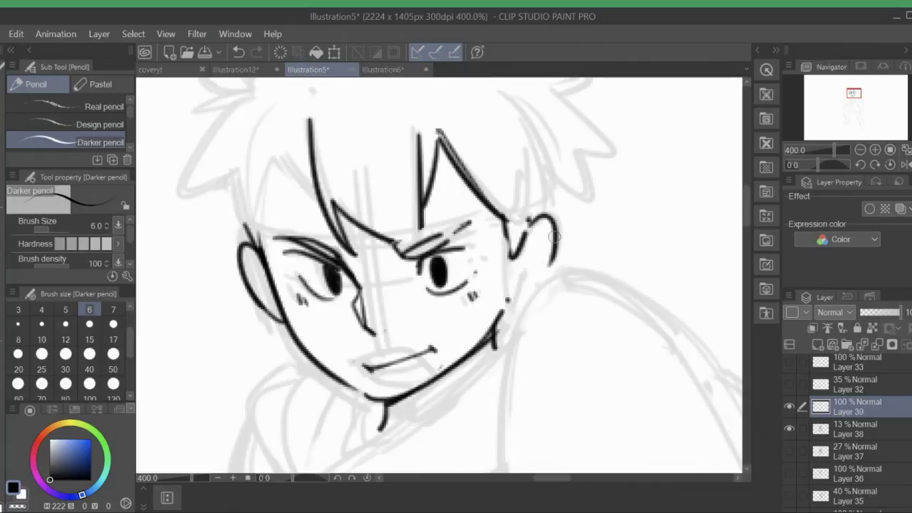
pyautogui.moveTo(553, 236); pyautogui.dragTo(514, 292)
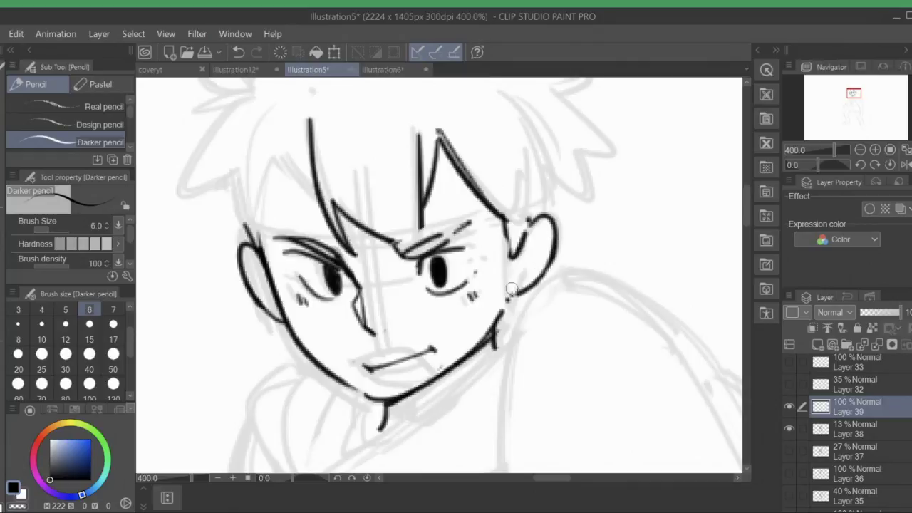
# Undo the inked outlines of both ears on the Illustration5 face
pyautogui.click(238, 53)
pyautogui.click(237, 52)
pyautogui.click(238, 52)
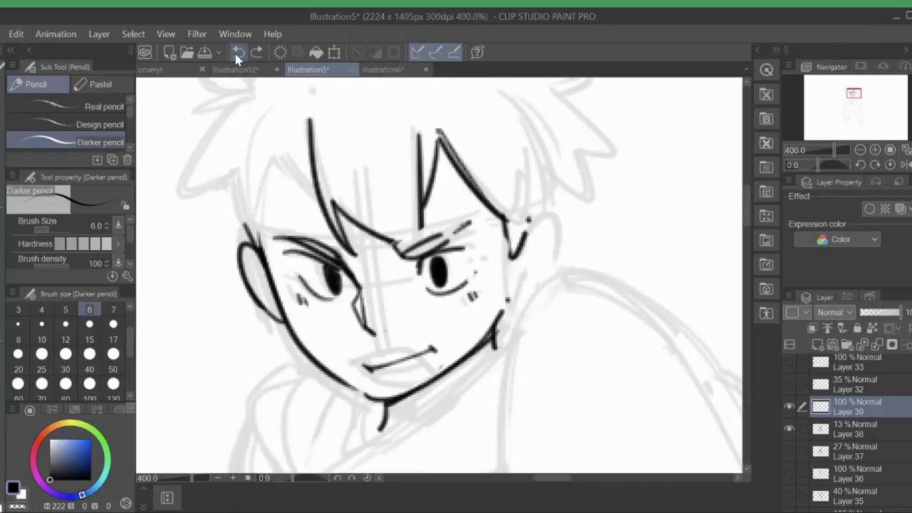
pyautogui.click(238, 52)
pyautogui.click(238, 52)
pyautogui.click(238, 53)
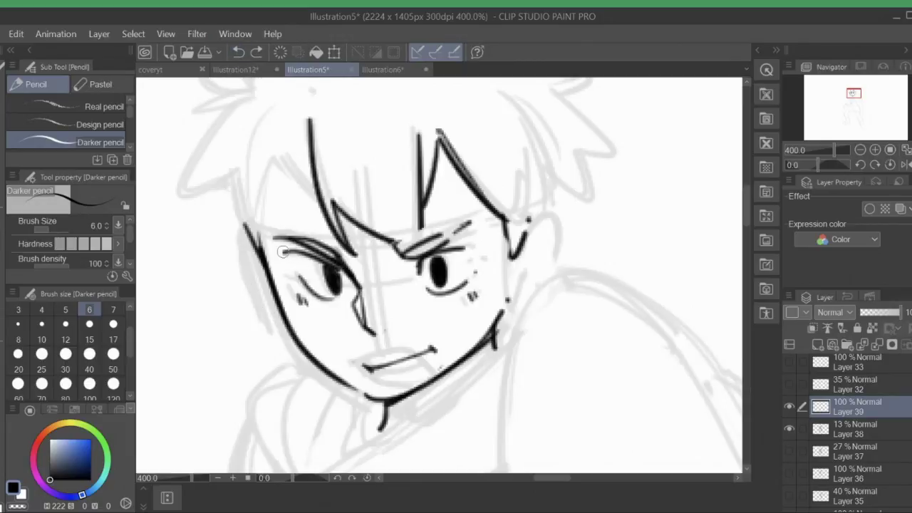
# Thicken the upper lash lines of both eyes and ink a new, narrower ear outline beside the cheek
pyautogui.moveTo(280, 249); pyautogui.dragTo(335, 269)
pyautogui.moveTo(403, 257); pyautogui.dragTo(467, 248)
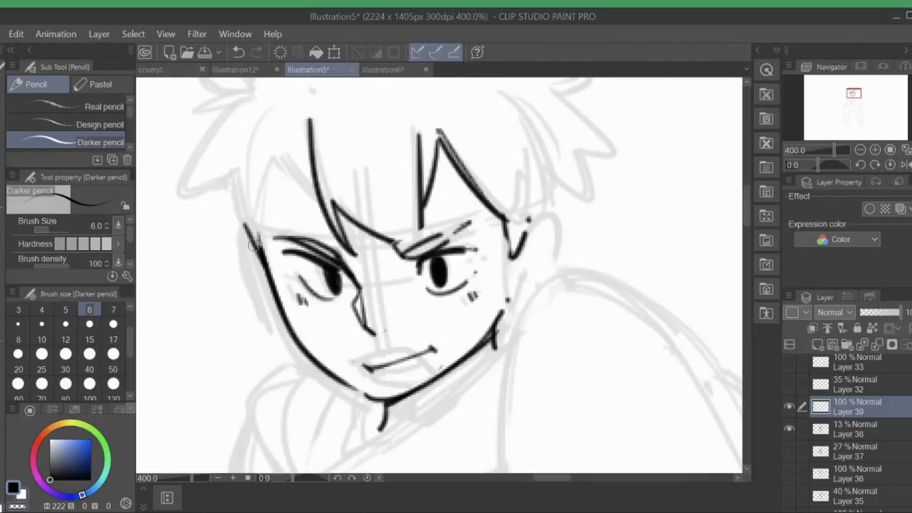
pyautogui.moveTo(250, 228)
pyautogui.mouseDown()
pyautogui.moveTo(243, 251)
pyautogui.moveTo(278, 308)
pyautogui.mouseUp()
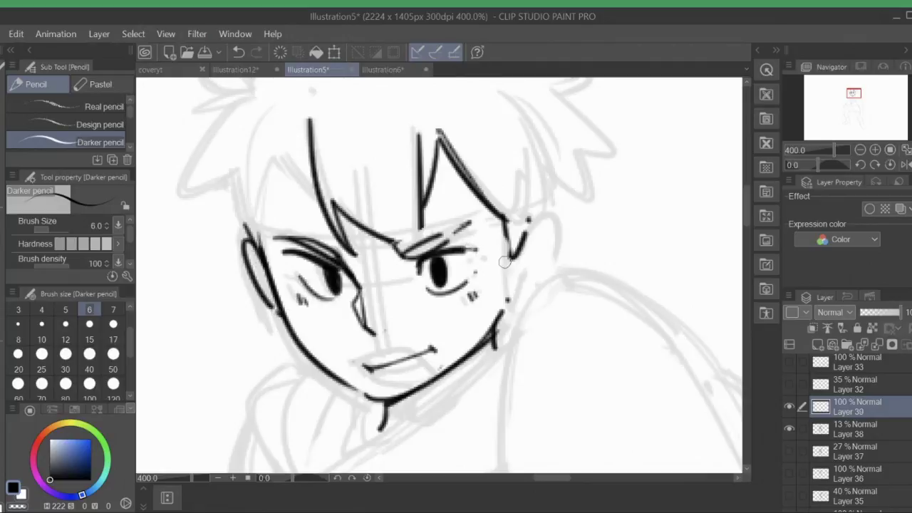
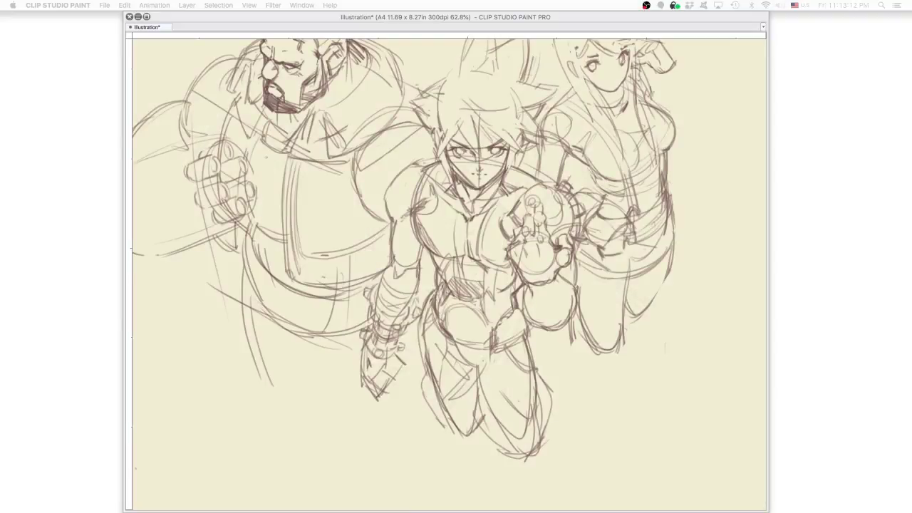
# In the group sketch, draw an inner rim and a blocky M-shaped emblem on the boy's round belt buckle, undoing stray strokes
pyautogui.press('Tab')
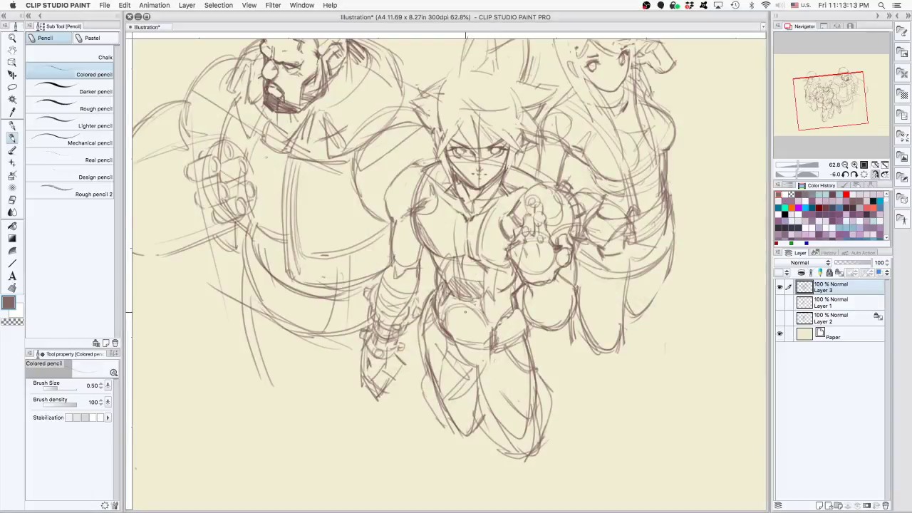
pyautogui.moveTo(452, 308); pyautogui.dragTo(449, 332)
pyautogui.scroll(1, 450, 325)
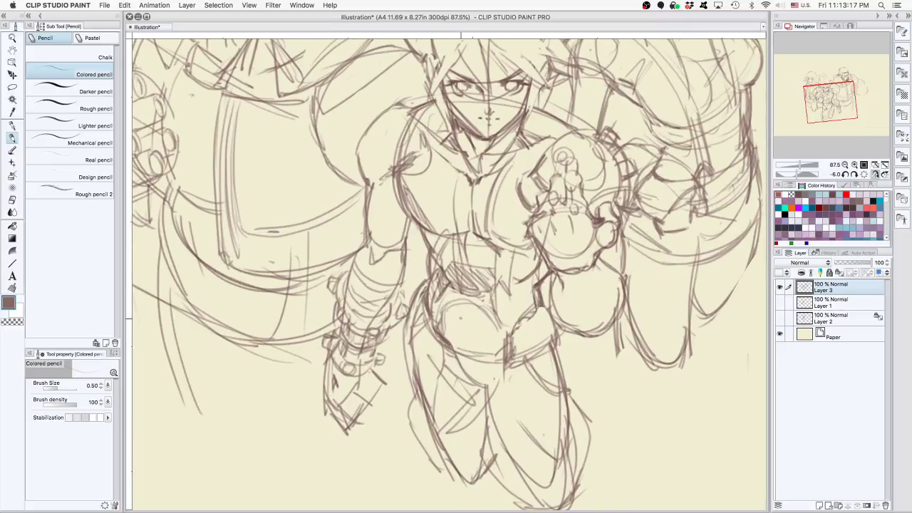
pyautogui.moveTo(445, 315); pyautogui.dragTo(448, 332)
pyautogui.moveTo(451, 309)
pyautogui.mouseDown()
pyautogui.moveTo(454, 336)
pyautogui.moveTo(461, 334)
pyautogui.mouseUp()
pyautogui.press('super+z')
pyautogui.press('super+z')
pyautogui.moveTo(456, 308)
pyautogui.mouseDown()
pyautogui.moveTo(459, 334)
pyautogui.moveTo(492, 341)
pyautogui.mouseUp()
pyautogui.moveTo(450, 339)
pyautogui.mouseDown()
pyautogui.moveTo(462, 319)
pyautogui.moveTo(474, 320)
pyautogui.moveTo(472, 333)
pyautogui.moveTo(463, 316)
pyautogui.moveTo(461, 338)
pyautogui.moveTo(447, 337)
pyautogui.moveTo(496, 348)
pyautogui.moveTo(470, 346)
pyautogui.mouseUp()
pyautogui.press('super+z')
pyautogui.press('super+z')
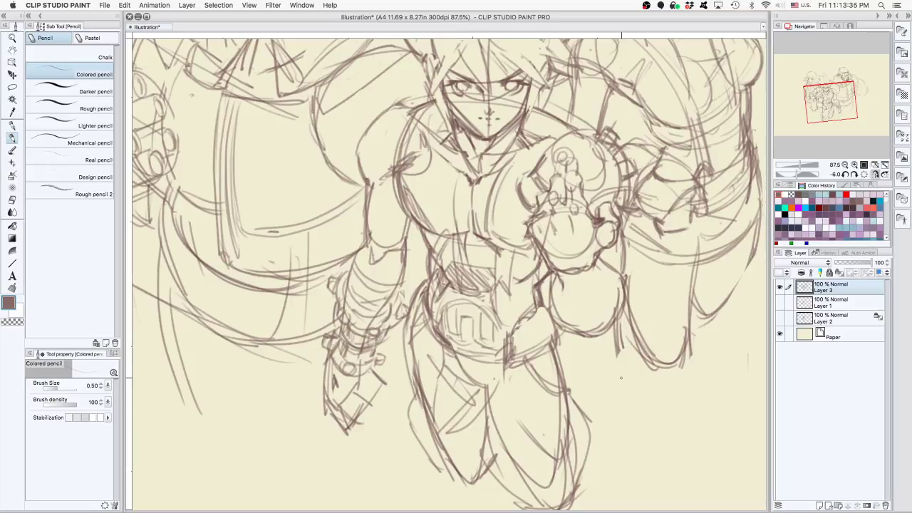
# Replace the boy's V-shaped collar with a rounded neckline and sketch short lines at the shoulder beside it
pyautogui.moveTo(460, 137); pyautogui.dragTo(470, 146)
pyautogui.moveTo(473, 146); pyautogui.dragTo(517, 129)
pyautogui.moveTo(449, 138)
pyautogui.mouseDown()
pyautogui.moveTo(453, 161)
pyautogui.moveTo(483, 160)
pyautogui.moveTo(513, 141)
pyautogui.moveTo(493, 168)
pyautogui.mouseUp()
pyautogui.press('e')
pyautogui.press('p')
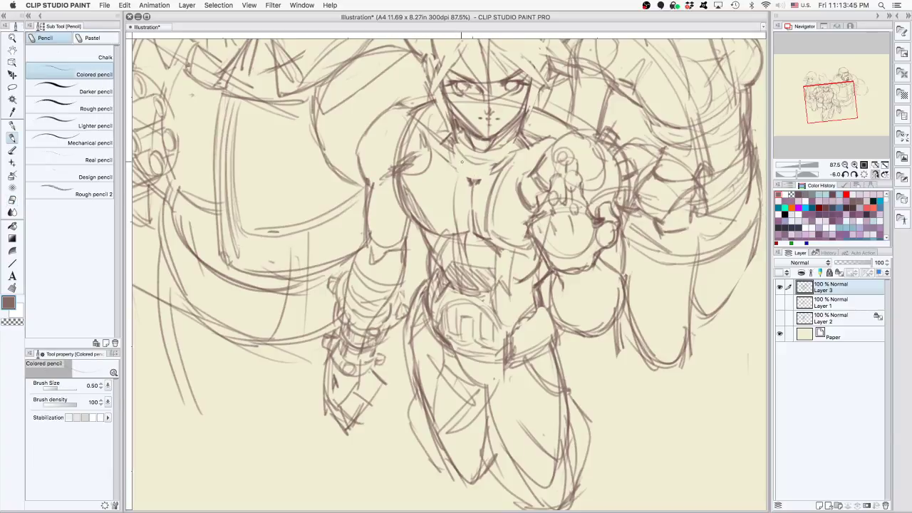
pyautogui.moveTo(438, 134); pyautogui.dragTo(433, 179)
pyautogui.moveTo(439, 137); pyautogui.dragTo(453, 186)
pyautogui.scroll(-5, 512, 161)
pyautogui.moveTo(638, 267)
pyautogui.mouseDown()
pyautogui.moveTo(625, 339)
pyautogui.moveTo(617, 274)
pyautogui.mouseUp()
pyautogui.moveTo(627, 321); pyautogui.dragTo(623, 345)
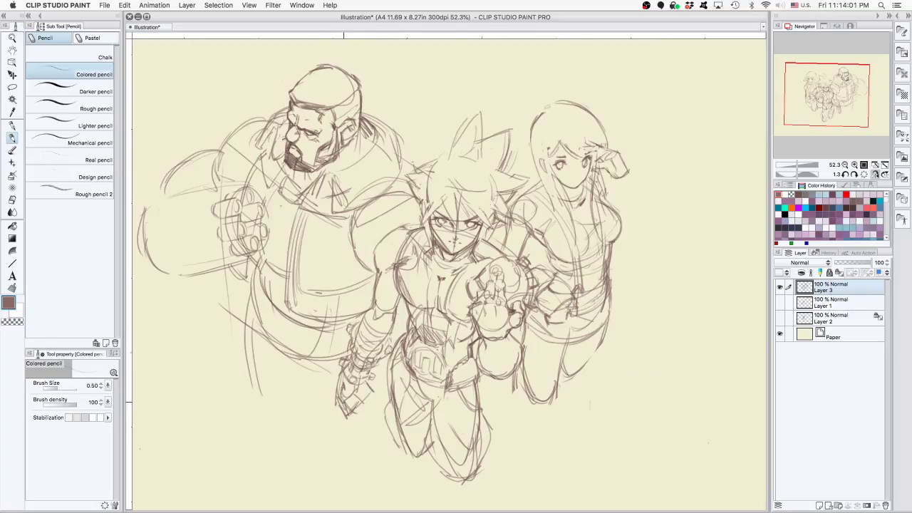
pyautogui.press('super+z')
pyautogui.moveTo(340, 394)
pyautogui.mouseDown()
pyautogui.moveTo(341, 407)
pyautogui.moveTo(349, 403)
pyautogui.mouseUp()
pyautogui.moveTo(375, 248)
pyautogui.mouseDown()
pyautogui.moveTo(377, 269)
pyautogui.moveTo(403, 224)
pyautogui.moveTo(422, 215)
pyautogui.moveTo(369, 258)
pyautogui.mouseUp()
pyautogui.press('super+z')
pyautogui.press('super+z')
pyautogui.press('super+z')
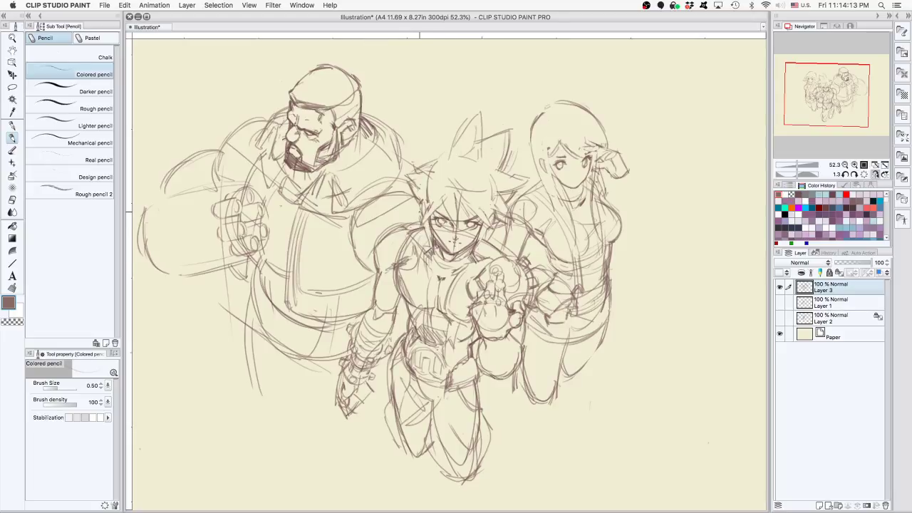
# Clean up the outer contours of the boy's thighs with the eraser and try a first shin stroke, undoing it
pyautogui.press('e')
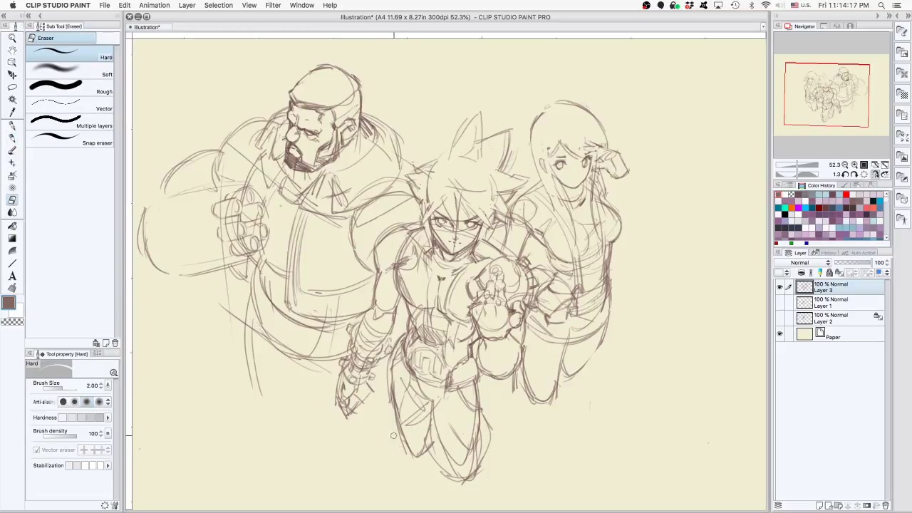
pyautogui.press('p')
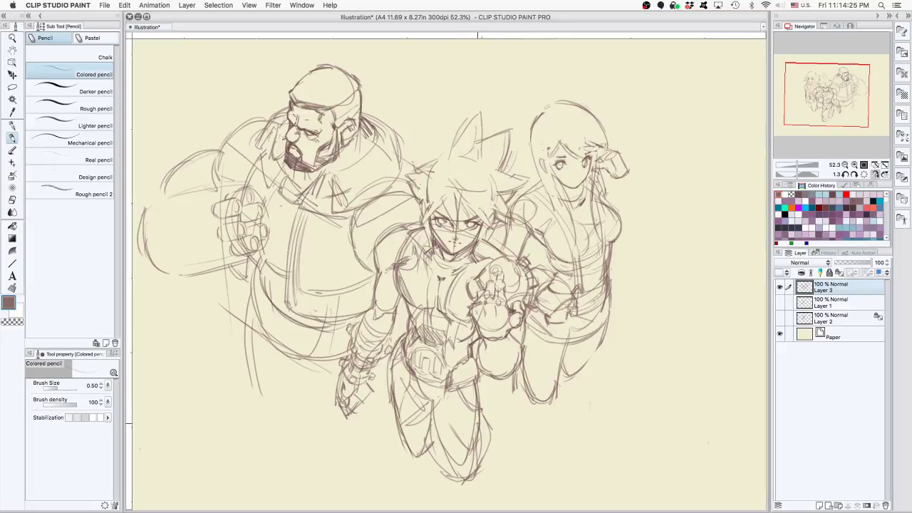
pyautogui.press('e')
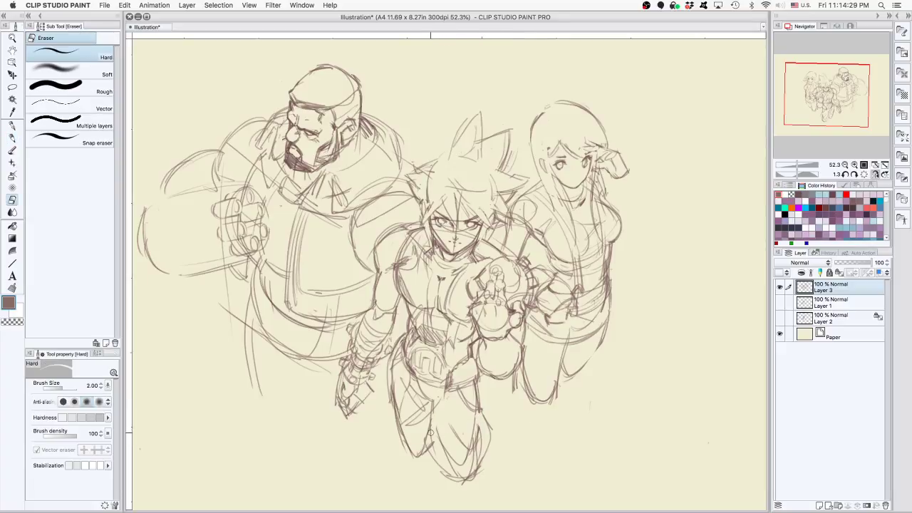
pyautogui.press('p')
pyautogui.moveTo(392, 424)
pyautogui.mouseDown()
pyautogui.moveTo(416, 460)
pyautogui.moveTo(440, 462)
pyautogui.moveTo(412, 473)
pyautogui.moveTo(428, 470)
pyautogui.mouseUp()
pyautogui.press('super+z')
pyautogui.press('super+z')
pyautogui.press('super+z')
# Sketch the boy's back lower leg tapering down from the knee, undoing the last stray stroke
pyautogui.moveTo(395, 439); pyautogui.dragTo(429, 476)
pyautogui.moveTo(408, 459); pyautogui.dragTo(416, 487)
pyautogui.moveTo(551, 417); pyautogui.dragTo(554, 356)
pyautogui.moveTo(418, 401); pyautogui.dragTo(436, 441)
pyautogui.moveTo(436, 433); pyautogui.dragTo(449, 442)
pyautogui.moveTo(445, 398); pyautogui.dragTo(440, 448)
pyautogui.press('super+z')
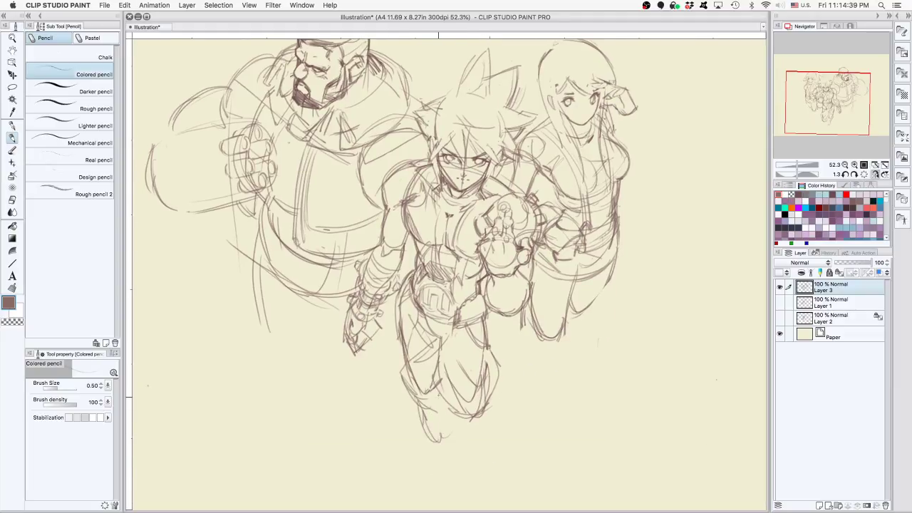
# Try sketching the boy's front lower leg and foot, and undo the strokes
pyautogui.moveTo(445, 397)
pyautogui.mouseDown()
pyautogui.moveTo(467, 439)
pyautogui.moveTo(473, 418)
pyautogui.moveTo(445, 444)
pyautogui.moveTo(441, 426)
pyautogui.mouseUp()
pyautogui.press('super+z')
pyautogui.moveTo(438, 425); pyautogui.dragTo(452, 474)
pyautogui.moveTo(471, 418); pyautogui.dragTo(462, 461)
pyautogui.moveTo(467, 443)
pyautogui.mouseDown()
pyautogui.moveTo(452, 468)
pyautogui.moveTo(442, 449)
pyautogui.moveTo(457, 454)
pyautogui.moveTo(438, 451)
pyautogui.moveTo(440, 499)
pyautogui.mouseUp()
pyautogui.moveTo(437, 462)
pyautogui.mouseDown()
pyautogui.moveTo(440, 497)
pyautogui.moveTo(433, 479)
pyautogui.mouseUp()
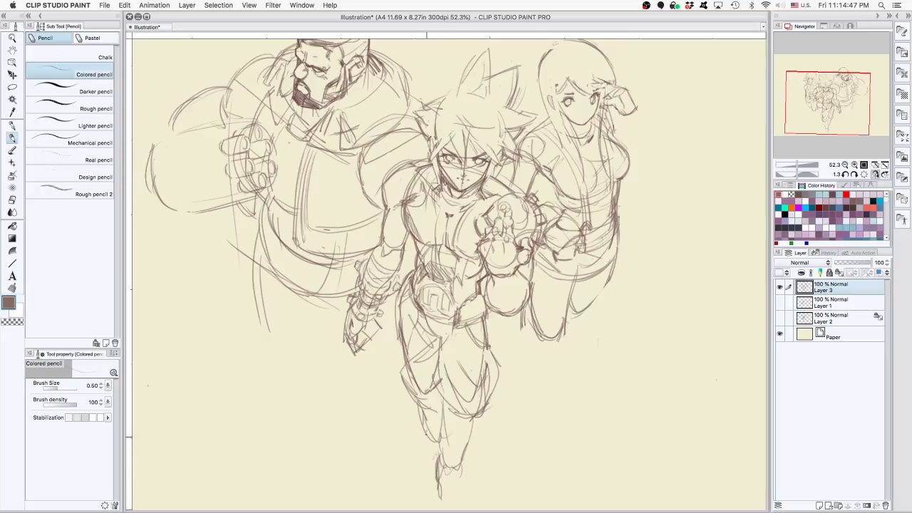
pyautogui.moveTo(428, 435); pyautogui.dragTo(422, 461)
pyautogui.press('super+z')
pyautogui.press('super+z')
pyautogui.press('super+z')
pyautogui.press('super+z')
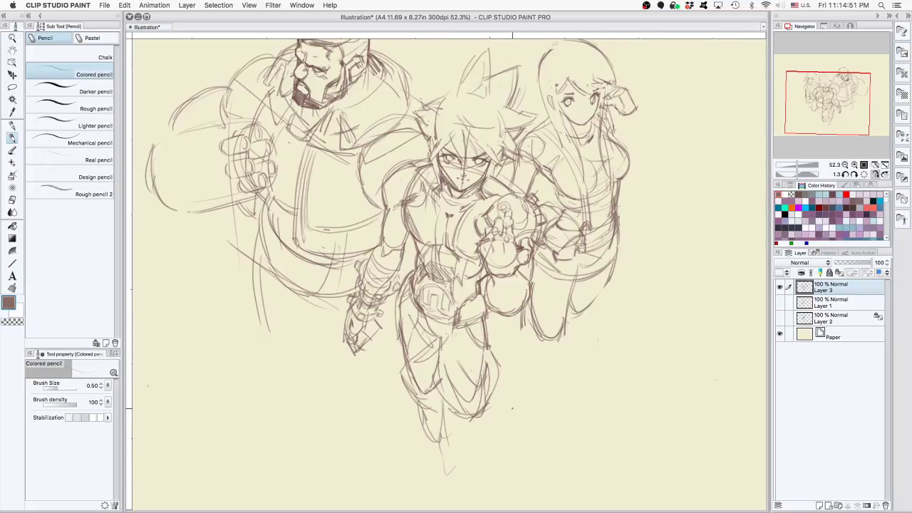
# Sketch a side line for the front shin and erase the leftover strokes between and below the lower legs
pyautogui.moveTo(481, 408); pyautogui.dragTo(469, 449)
pyautogui.moveTo(416, 410)
pyautogui.mouseDown()
pyautogui.moveTo(450, 443)
pyautogui.moveTo(447, 433)
pyautogui.moveTo(463, 426)
pyautogui.mouseUp()
pyautogui.press('super+z')
pyautogui.press('super+z')
pyautogui.press('super+z')
pyautogui.press('super+z')
pyautogui.press('e')
pyautogui.moveTo(436, 431); pyautogui.dragTo(442, 456)
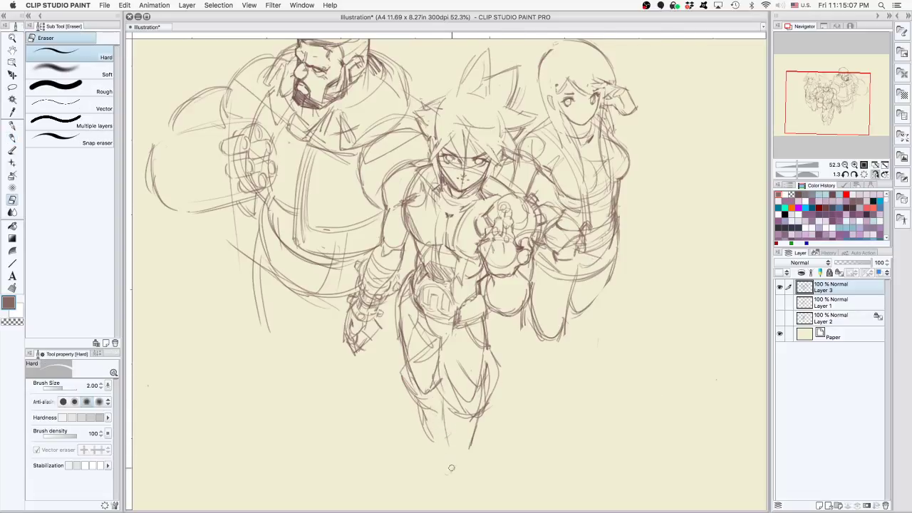
pyautogui.moveTo(448, 412)
pyautogui.mouseDown()
pyautogui.moveTo(450, 446)
pyautogui.moveTo(481, 417)
pyautogui.moveTo(485, 446)
pyautogui.moveTo(483, 453)
pyautogui.moveTo(455, 447)
pyautogui.moveTo(467, 487)
pyautogui.moveTo(457, 460)
pyautogui.moveTo(466, 481)
pyautogui.moveTo(490, 486)
pyautogui.moveTo(458, 496)
pyautogui.moveTo(463, 507)
pyautogui.mouseUp()
# Sketch both sides of the boy's front lower leg below the knee, undoing the longer first version
pyautogui.press('p')
pyautogui.moveTo(487, 468); pyautogui.dragTo(496, 508)
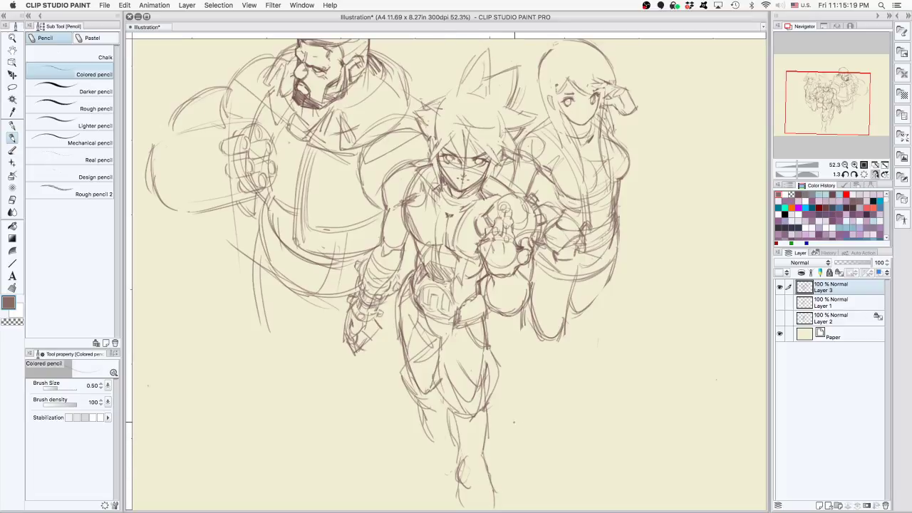
pyautogui.press('super+z')
pyautogui.press('super+z')
pyautogui.press('super+z')
pyautogui.press('super+z')
pyautogui.press('super+z')
pyautogui.moveTo(483, 446); pyautogui.dragTo(477, 487)
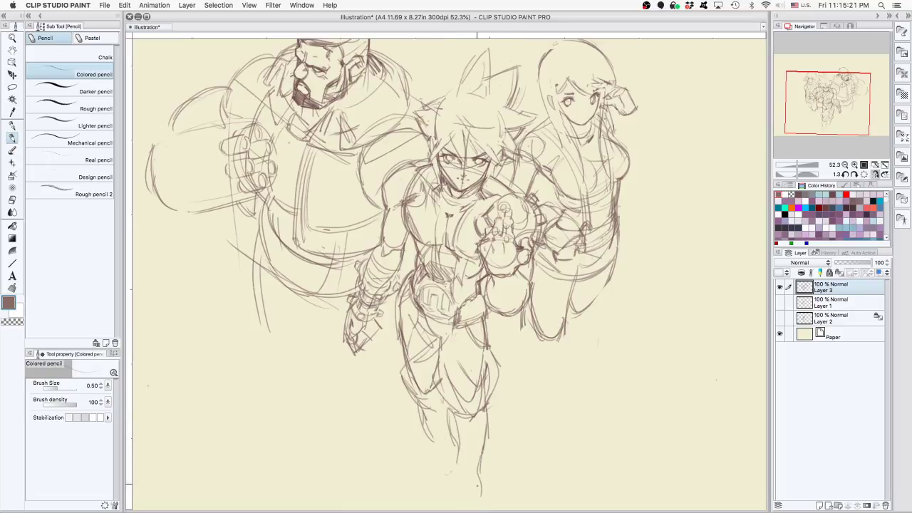
pyautogui.moveTo(456, 454); pyautogui.dragTo(459, 477)
pyautogui.moveTo(458, 470); pyautogui.dragTo(460, 501)
# Try sketching the boy's back foot and loose lines around the legs, and undo the strokes
pyautogui.moveTo(433, 426)
pyautogui.mouseDown()
pyautogui.moveTo(433, 453)
pyautogui.moveTo(415, 464)
pyautogui.mouseUp()
pyautogui.press('super+z')
pyautogui.press('super+z')
pyautogui.press('super+z')
pyautogui.moveTo(364, 424); pyautogui.dragTo(513, 438)
pyautogui.press('super+z')
pyautogui.moveTo(527, 301); pyautogui.dragTo(513, 391)
pyautogui.moveTo(535, 323)
pyautogui.mouseDown()
pyautogui.moveTo(558, 255)
pyautogui.moveTo(569, 267)
pyautogui.mouseUp()
pyautogui.moveTo(533, 399); pyautogui.dragTo(515, 329)
pyautogui.moveTo(424, 374)
pyautogui.mouseDown()
pyautogui.moveTo(436, 423)
pyautogui.moveTo(464, 430)
pyautogui.moveTo(441, 429)
pyautogui.moveTo(436, 407)
pyautogui.moveTo(412, 444)
pyautogui.moveTo(435, 440)
pyautogui.mouseUp()
pyautogui.press('super+z')
pyautogui.press('super+z')
pyautogui.press('super+z')
pyautogui.press('super+z')
pyautogui.press('super+z')
# Sketch rounded boot shapes at the ends of both lower legs
pyautogui.moveTo(439, 400)
pyautogui.mouseDown()
pyautogui.moveTo(419, 418)
pyautogui.moveTo(450, 423)
pyautogui.mouseUp()
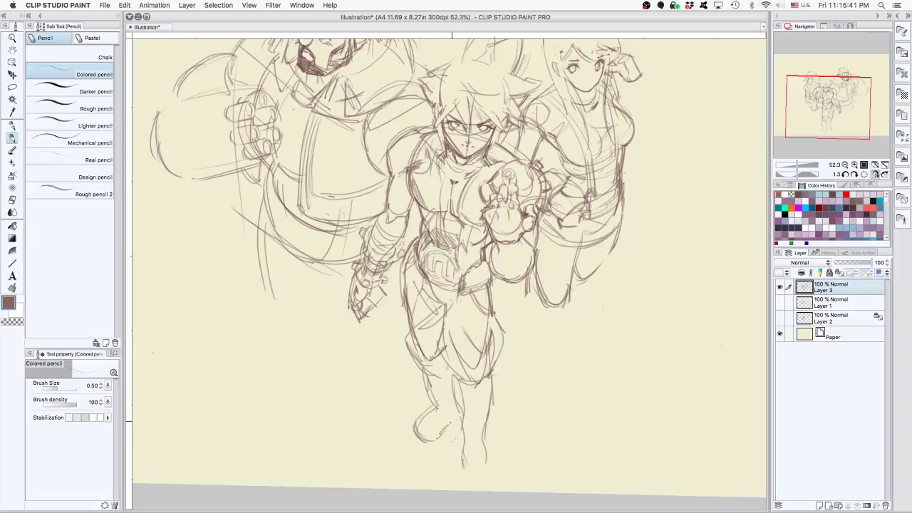
pyautogui.moveTo(435, 387); pyautogui.dragTo(430, 401)
pyautogui.moveTo(468, 438)
pyautogui.mouseDown()
pyautogui.moveTo(472, 476)
pyautogui.moveTo(490, 468)
pyautogui.mouseUp()
# Erase the wide trouser outlines around the boy's knees and redraw slimmer knee and thigh contours
pyautogui.press('e')
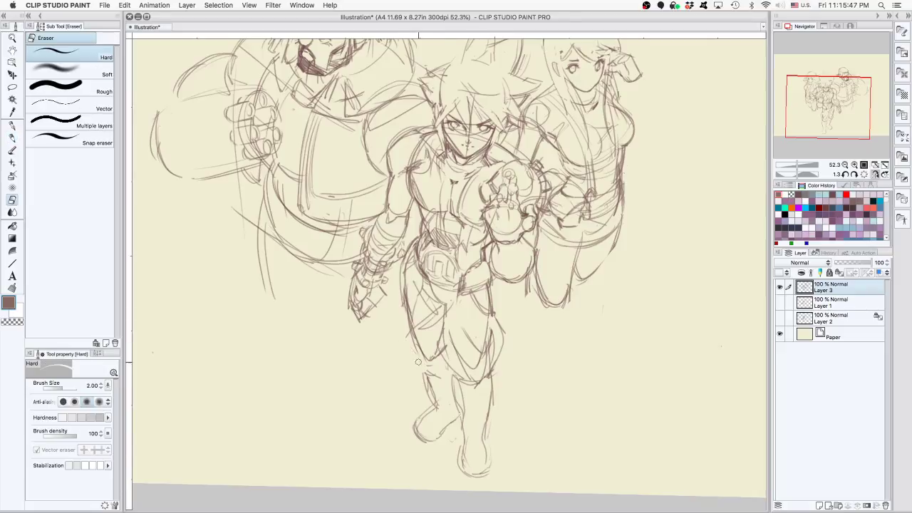
pyautogui.moveTo(501, 355); pyautogui.dragTo(502, 316)
pyautogui.moveTo(432, 348)
pyautogui.mouseDown()
pyautogui.moveTo(443, 355)
pyautogui.moveTo(444, 347)
pyautogui.moveTo(423, 364)
pyautogui.moveTo(436, 378)
pyautogui.mouseUp()
pyautogui.press('p')
pyautogui.moveTo(486, 354); pyautogui.dragTo(476, 386)
pyautogui.press('e')
pyautogui.moveTo(497, 322); pyautogui.dragTo(497, 313)
pyautogui.moveTo(496, 365); pyautogui.dragTo(487, 379)
pyautogui.press('p')
pyautogui.moveTo(443, 325)
pyautogui.mouseDown()
pyautogui.moveTo(453, 373)
pyautogui.moveTo(466, 382)
pyautogui.mouseUp()
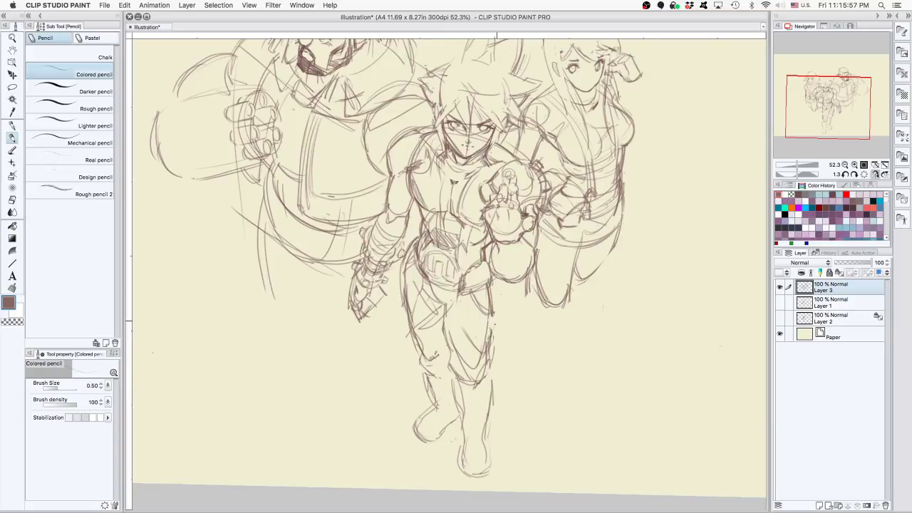
# Try sketching a boot cuff below the boy's front knee and undo the strokes
pyautogui.moveTo(495, 310); pyautogui.dragTo(489, 328)
pyautogui.moveTo(455, 412)
pyautogui.mouseDown()
pyautogui.moveTo(499, 393)
pyautogui.moveTo(491, 354)
pyautogui.moveTo(448, 383)
pyautogui.mouseUp()
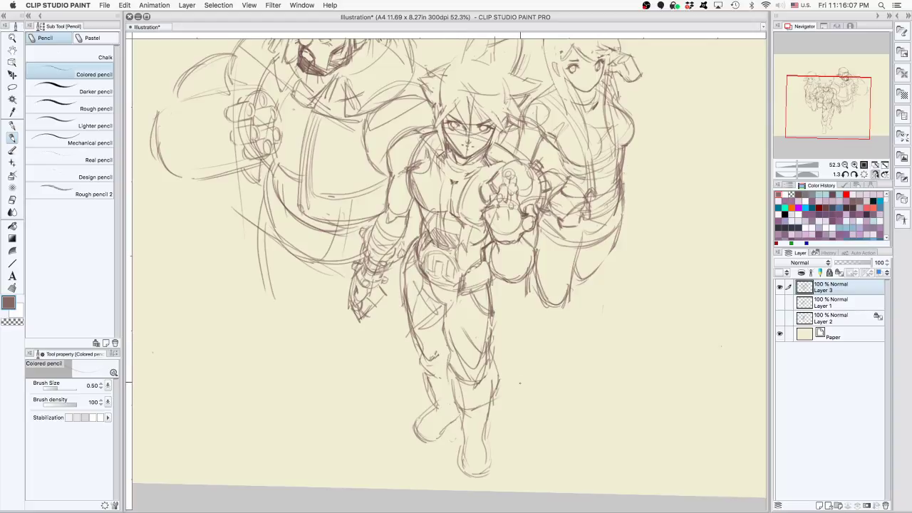
pyautogui.press('super+z')
pyautogui.press('super+z')
pyautogui.press('super+z')
# Rough out a baggy, tapering shape beside the characters and test trouser cuffs at the boy's knees
pyautogui.moveTo(646, 251)
pyautogui.mouseDown()
pyautogui.moveTo(644, 308)
pyautogui.moveTo(616, 370)
pyautogui.moveTo(666, 419)
pyautogui.mouseUp()
pyautogui.moveTo(698, 269); pyautogui.dragTo(680, 420)
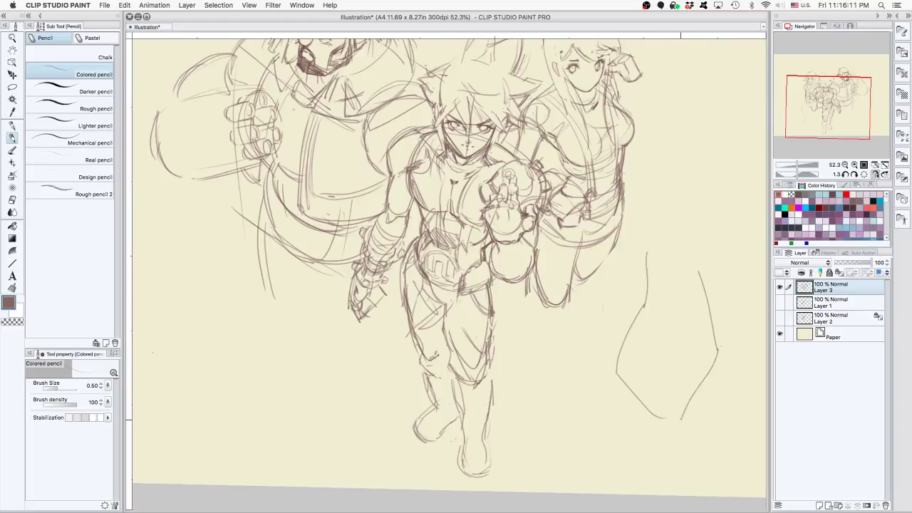
pyautogui.moveTo(645, 302); pyautogui.dragTo(666, 338)
pyautogui.moveTo(691, 285); pyautogui.dragTo(675, 327)
pyautogui.moveTo(620, 390); pyautogui.dragTo(703, 387)
pyautogui.moveTo(645, 412); pyautogui.dragTo(646, 426)
pyautogui.moveTo(351, 170); pyautogui.dragTo(403, 419)
pyautogui.moveTo(545, 151); pyautogui.dragTo(549, 190)
pyautogui.moveTo(527, 278); pyautogui.dragTo(497, 449)
pyautogui.moveTo(539, 214); pyautogui.dragTo(543, 232)
pyautogui.press('super+z')
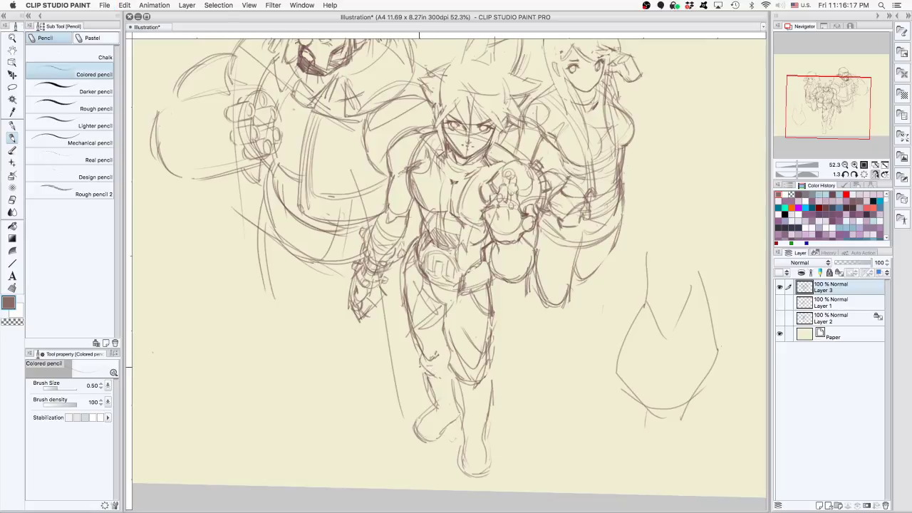
pyautogui.moveTo(420, 366); pyautogui.dragTo(439, 382)
pyautogui.moveTo(422, 369); pyautogui.dragTo(436, 379)
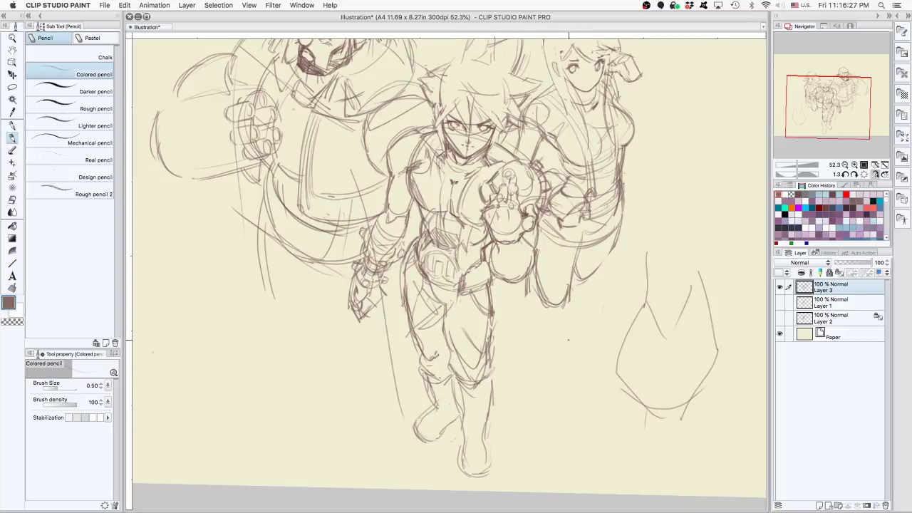
# Enlarge the eraser to size 8 and undo the side sketch and the trial trouser cuffs
pyautogui.press('e')
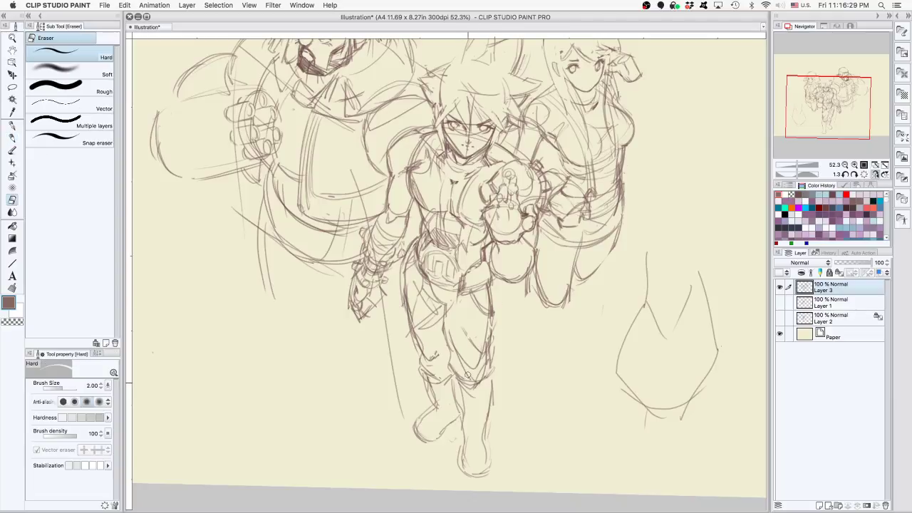
pyautogui.press(']')
pyautogui.press(']')
pyautogui.press(']')
pyautogui.press(']')
pyautogui.press(']')
pyautogui.press(']')
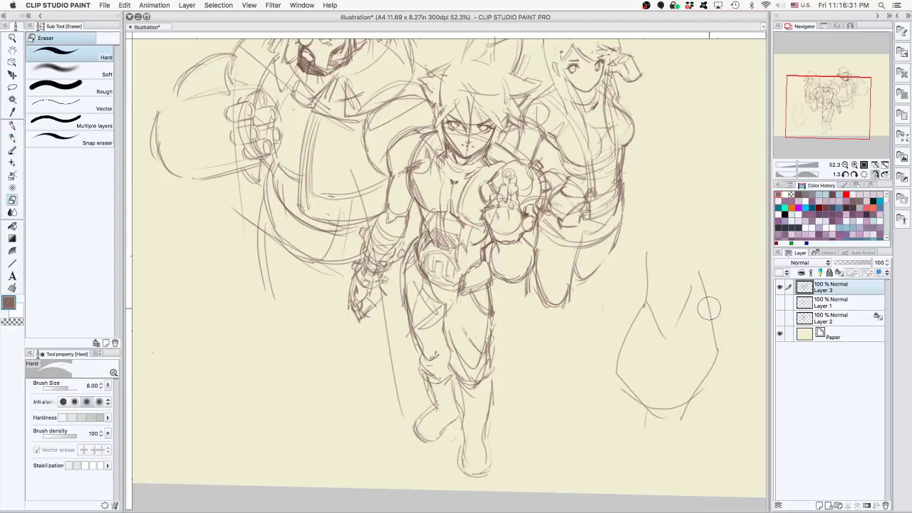
pyautogui.press('super+z')
pyautogui.press('super+z')
pyautogui.press('super+z')
pyautogui.press('super+z')
pyautogui.press('super+z')
pyautogui.press('super+z')
pyautogui.press('super+z')
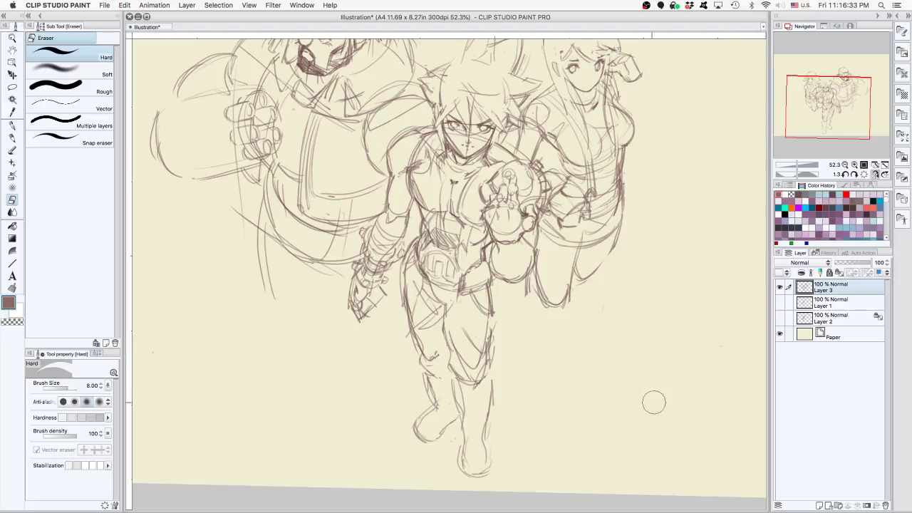
# Erase the boy's knees and shins and redraw baggier trouser legs that end lower, undoing a stray stroke
pyautogui.moveTo(460, 406)
pyautogui.mouseDown()
pyautogui.moveTo(466, 416)
pyautogui.moveTo(482, 359)
pyautogui.moveTo(429, 363)
pyautogui.moveTo(439, 371)
pyautogui.moveTo(423, 375)
pyautogui.moveTo(414, 343)
pyautogui.moveTo(426, 374)
pyautogui.moveTo(471, 402)
pyautogui.moveTo(501, 385)
pyautogui.moveTo(493, 335)
pyautogui.moveTo(484, 386)
pyautogui.moveTo(487, 339)
pyautogui.moveTo(474, 364)
pyautogui.moveTo(477, 384)
pyautogui.mouseUp()
pyautogui.press('p')
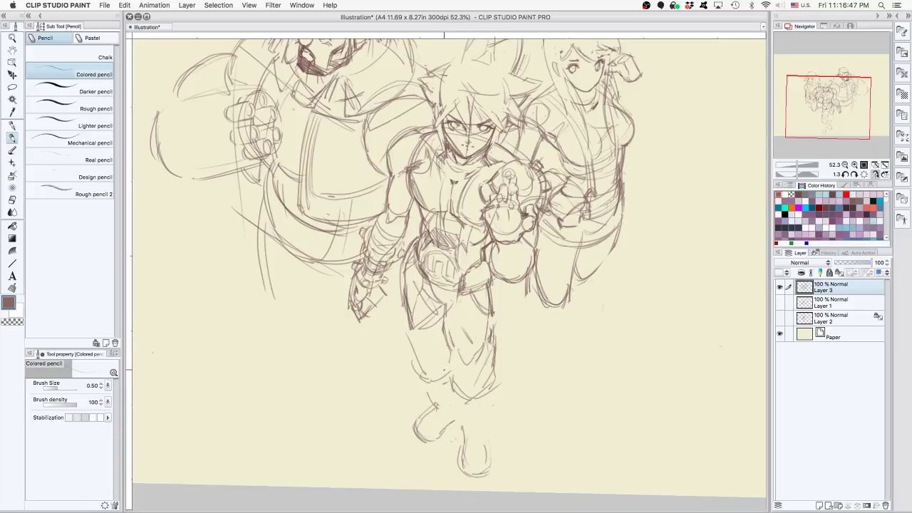
pyautogui.moveTo(412, 326); pyautogui.dragTo(418, 360)
pyautogui.moveTo(459, 394); pyautogui.dragTo(453, 405)
pyautogui.press('super+z')
# Rough in the front shin and boot lines, and erase both boots and everything below the trouser hems
pyautogui.moveTo(487, 398); pyautogui.dragTo(473, 457)
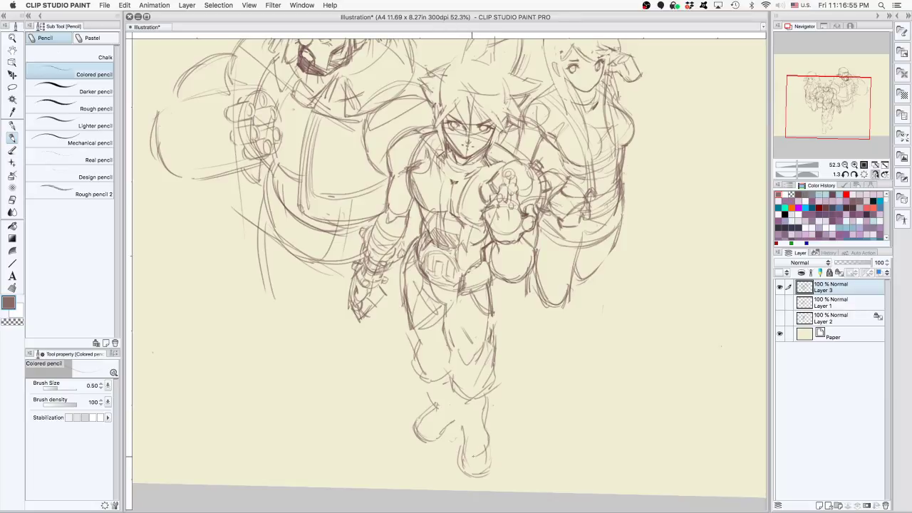
pyautogui.moveTo(463, 423); pyautogui.dragTo(462, 452)
pyautogui.press('e')
pyautogui.moveTo(456, 456)
pyautogui.mouseDown()
pyautogui.moveTo(484, 473)
pyautogui.moveTo(497, 443)
pyautogui.moveTo(493, 397)
pyautogui.mouseUp()
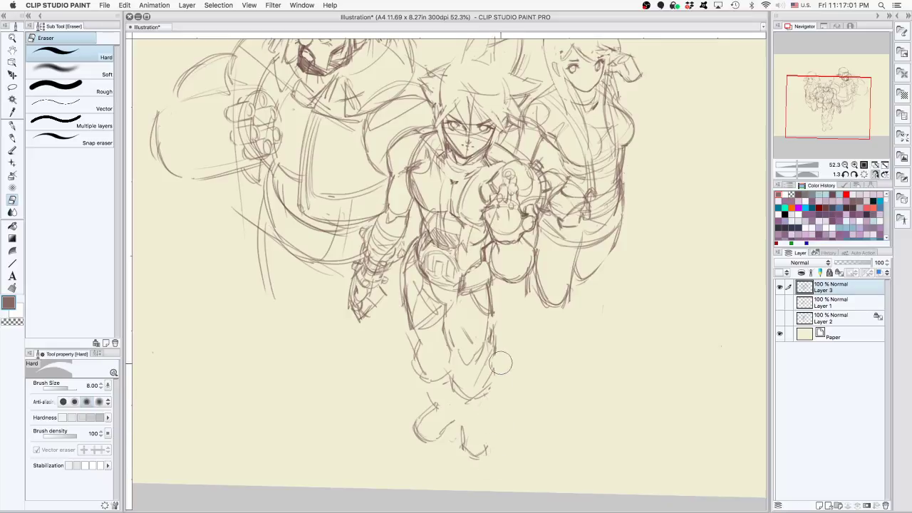
pyautogui.moveTo(433, 449); pyautogui.dragTo(488, 433)
pyautogui.moveTo(432, 412)
pyautogui.mouseDown()
pyautogui.moveTo(433, 454)
pyautogui.moveTo(440, 439)
pyautogui.moveTo(486, 428)
pyautogui.moveTo(487, 441)
pyautogui.moveTo(452, 477)
pyautogui.mouseUp()
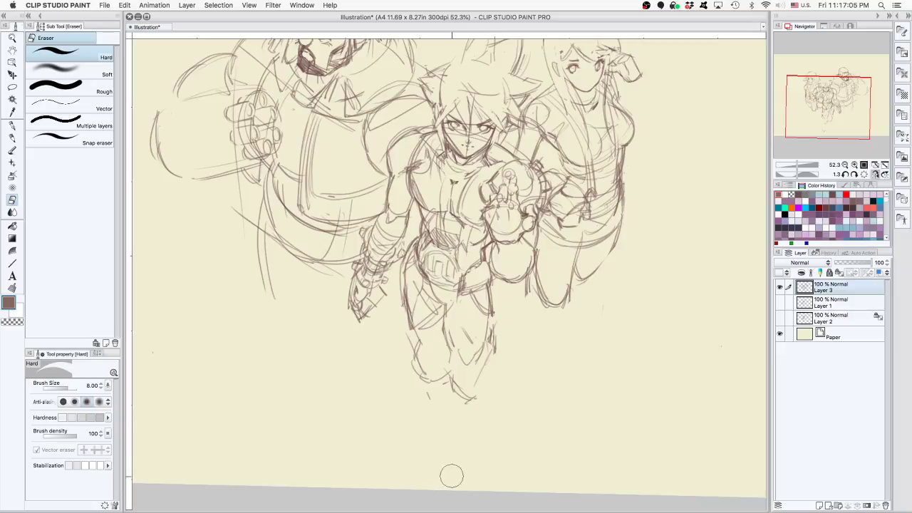
# Sketch trial shin and boot lines below the boy's trouser hems with the Colored pencil, undoing stray strokes
pyautogui.press('p')
pyautogui.moveTo(430, 376); pyautogui.dragTo(428, 398)
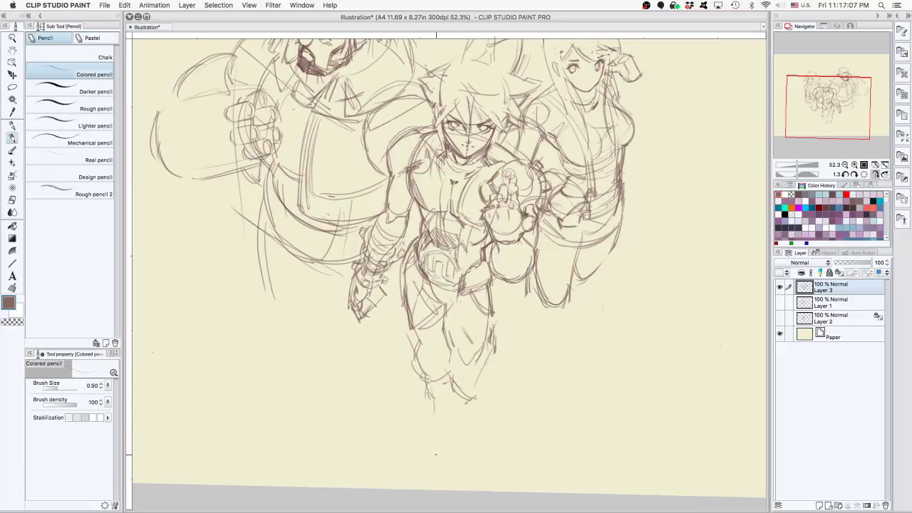
pyautogui.moveTo(490, 347); pyautogui.dragTo(472, 422)
pyautogui.moveTo(480, 372)
pyautogui.mouseDown()
pyautogui.moveTo(463, 449)
pyautogui.moveTo(481, 438)
pyautogui.mouseUp()
pyautogui.hotkey('ctrl', 'z')
pyautogui.hotkey('ctrl', 'z')
pyautogui.press('super+z')
pyautogui.moveTo(435, 406)
pyautogui.mouseDown()
pyautogui.moveTo(423, 426)
pyautogui.moveTo(417, 414)
pyautogui.moveTo(468, 438)
pyautogui.moveTo(470, 448)
pyautogui.mouseUp()
pyautogui.press('super+z')
# Erase the long loose lines below the bearded man's torso and redraw the outline at his side
pyautogui.scroll(5, 589, 310)
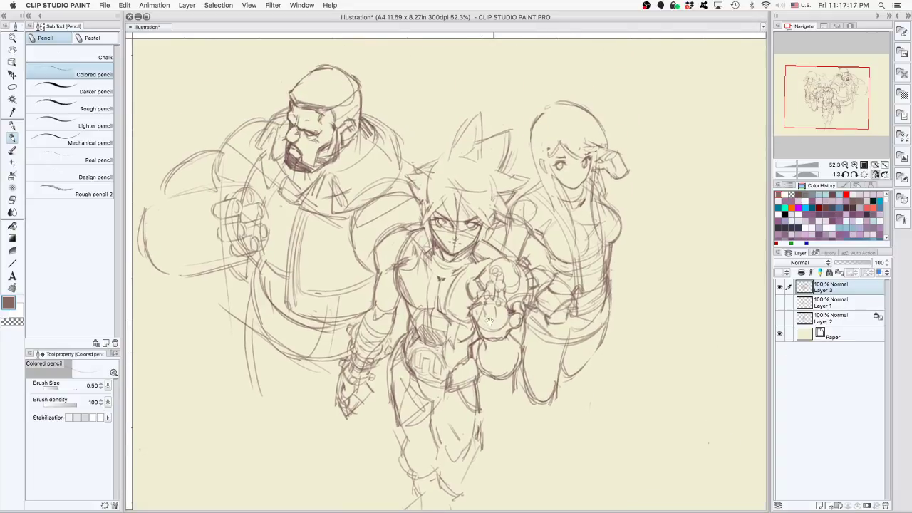
pyautogui.press('e')
pyautogui.moveTo(253, 326)
pyautogui.mouseDown()
pyautogui.moveTo(261, 391)
pyautogui.moveTo(255, 306)
pyautogui.mouseUp()
pyautogui.press('p')
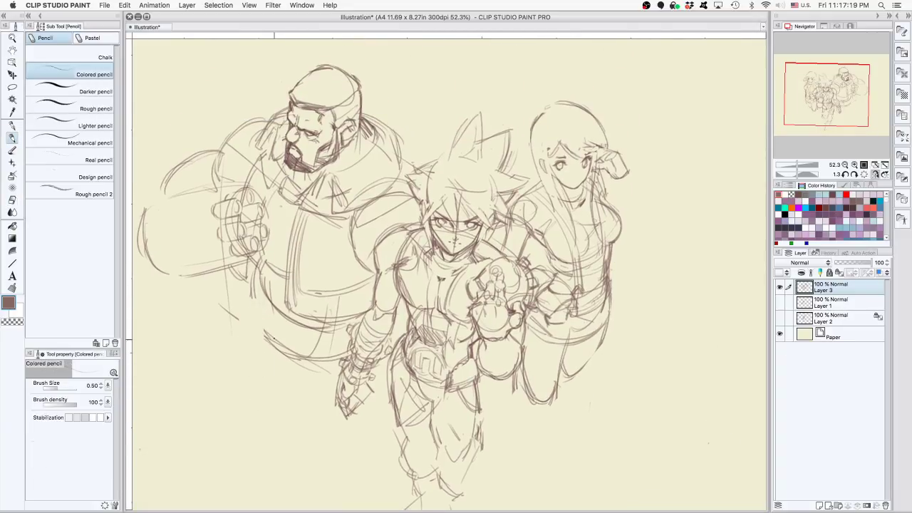
pyautogui.moveTo(251, 274); pyautogui.dragTo(272, 335)
pyautogui.scroll(-5, 449, 271)
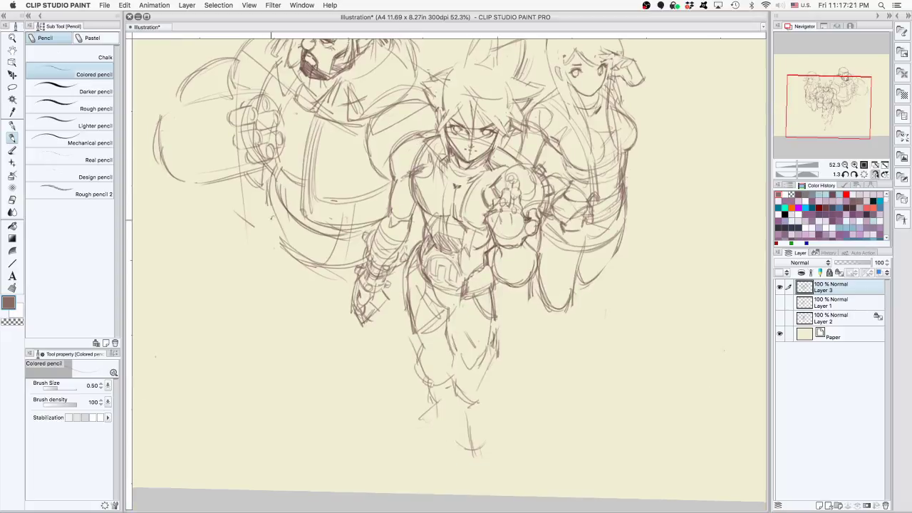
pyautogui.moveTo(270, 218)
pyautogui.mouseDown()
pyautogui.moveTo(338, 409)
pyautogui.moveTo(360, 436)
pyautogui.mouseUp()
pyautogui.moveTo(369, 423)
pyautogui.mouseDown()
pyautogui.moveTo(380, 409)
pyautogui.moveTo(402, 274)
pyautogui.mouseUp()
pyautogui.moveTo(331, 381); pyautogui.dragTo(371, 433)
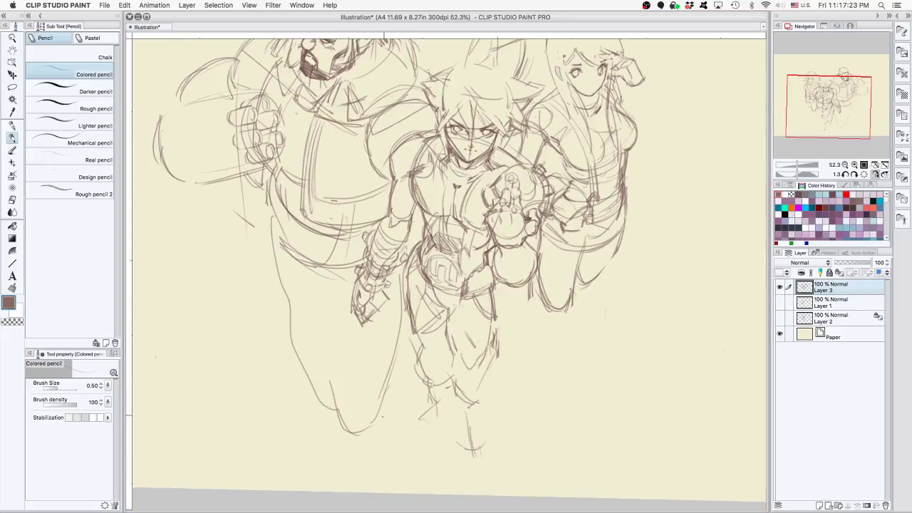
pyautogui.press('super+z')
pyautogui.press('super+z')
pyautogui.press('super+z')
# Rough in the bearded man's two legs below his torso, with knee hems, the rear foot and the front boot
pyautogui.moveTo(276, 229); pyautogui.dragTo(304, 301)
pyautogui.moveTo(312, 277)
pyautogui.mouseDown()
pyautogui.moveTo(315, 339)
pyautogui.moveTo(406, 356)
pyautogui.mouseUp()
pyautogui.moveTo(401, 271)
pyautogui.mouseDown()
pyautogui.moveTo(388, 374)
pyautogui.moveTo(391, 328)
pyautogui.mouseUp()
pyautogui.moveTo(389, 329); pyautogui.dragTo(376, 404)
pyautogui.moveTo(306, 277); pyautogui.dragTo(288, 365)
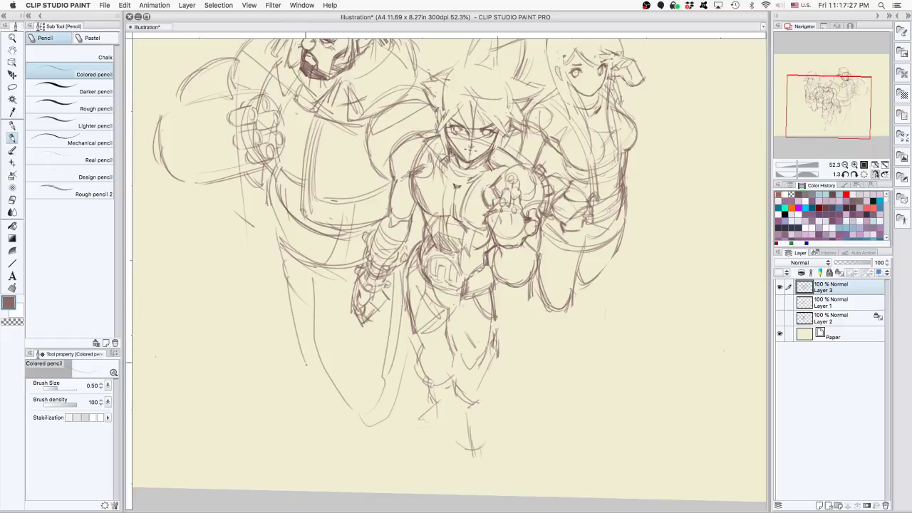
pyautogui.moveTo(297, 304)
pyautogui.mouseDown()
pyautogui.moveTo(288, 341)
pyautogui.moveTo(323, 367)
pyautogui.moveTo(294, 391)
pyautogui.mouseUp()
pyautogui.moveTo(352, 410); pyautogui.dragTo(341, 451)
pyautogui.moveTo(379, 403); pyautogui.dragTo(375, 443)
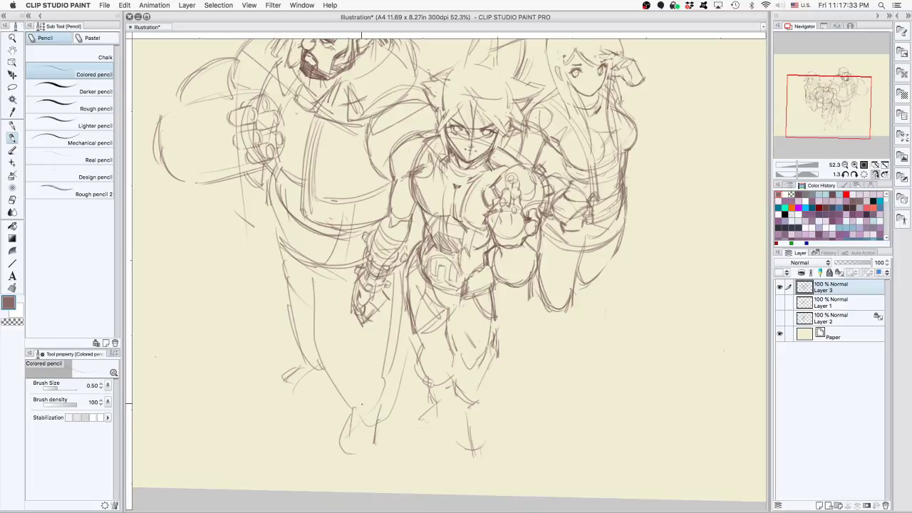
# Erase the boy's lower trouser legs, shins and boot lines
pyautogui.moveTo(574, 359)
pyautogui.mouseDown()
pyautogui.moveTo(594, 399)
pyautogui.moveTo(546, 380)
pyautogui.mouseUp()
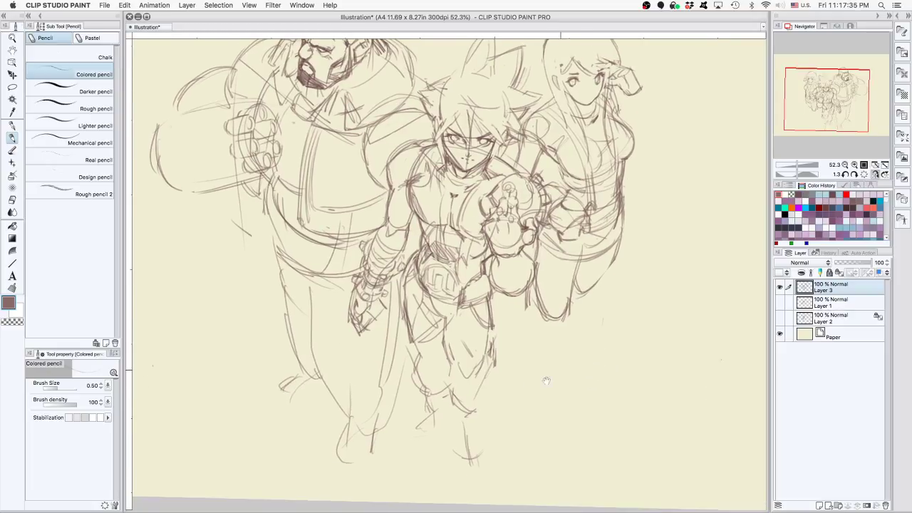
pyautogui.press('e')
pyautogui.moveTo(429, 429)
pyautogui.mouseDown()
pyautogui.moveTo(436, 391)
pyautogui.moveTo(477, 403)
pyautogui.moveTo(471, 390)
pyautogui.moveTo(460, 417)
pyautogui.moveTo(481, 363)
pyautogui.mouseUp()
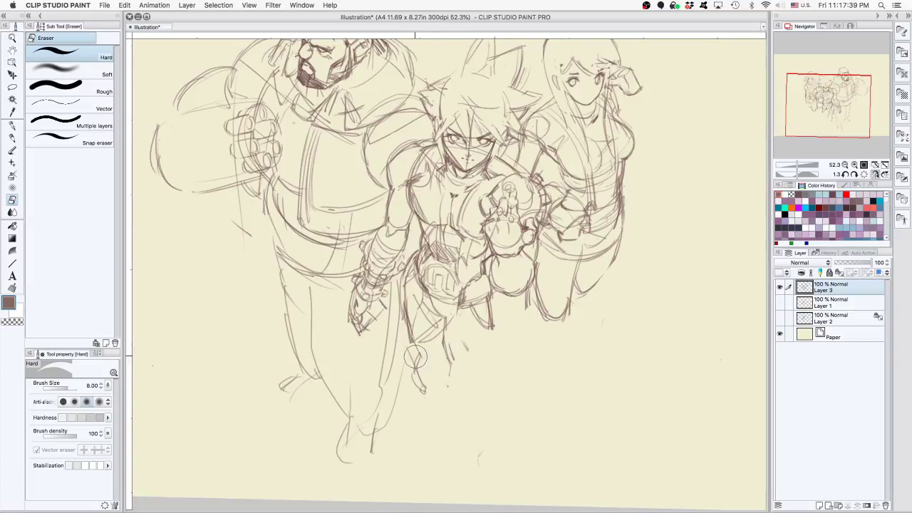
# Refine the bearded man's legs with fuller thigh contours, a rear shin and firmer front boot lines
pyautogui.press('p')
pyautogui.moveTo(310, 273)
pyautogui.mouseDown()
pyautogui.moveTo(338, 385)
pyautogui.moveTo(366, 398)
pyautogui.mouseUp()
pyautogui.moveTo(379, 359); pyautogui.dragTo(391, 409)
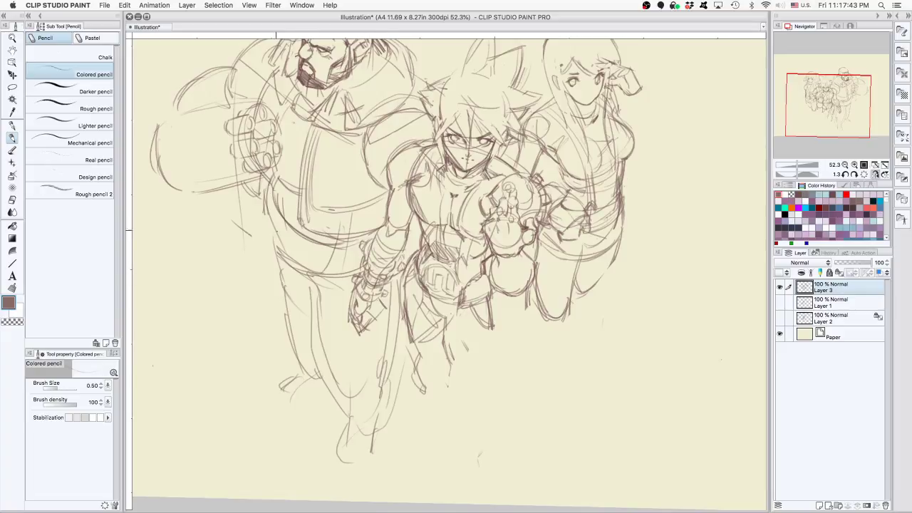
pyautogui.moveTo(263, 215)
pyautogui.mouseDown()
pyautogui.moveTo(305, 383)
pyautogui.moveTo(307, 437)
pyautogui.mouseUp()
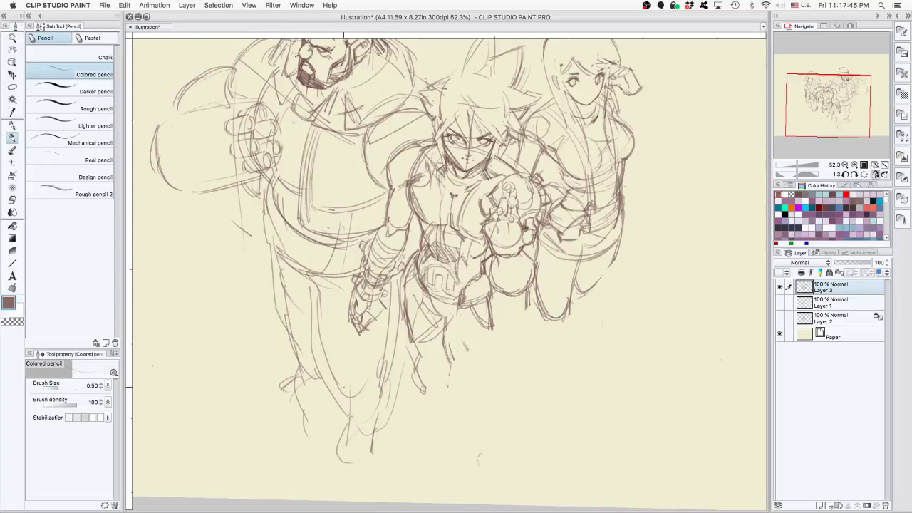
pyautogui.moveTo(340, 386); pyautogui.dragTo(348, 458)
pyautogui.moveTo(390, 374); pyautogui.dragTo(382, 433)
pyautogui.moveTo(371, 385); pyautogui.dragTo(377, 439)
# Redraw the boy's legs with longer tapering trousers, hem lines, shins and rough boots
pyautogui.moveTo(493, 310)
pyautogui.mouseDown()
pyautogui.moveTo(490, 393)
pyautogui.moveTo(494, 331)
pyautogui.mouseUp()
pyautogui.moveTo(497, 331)
pyautogui.mouseDown()
pyautogui.moveTo(487, 411)
pyautogui.moveTo(487, 370)
pyautogui.mouseUp()
pyautogui.moveTo(489, 372); pyautogui.dragTo(453, 416)
pyautogui.moveTo(450, 359); pyautogui.dragTo(449, 401)
pyautogui.moveTo(446, 350); pyautogui.dragTo(451, 410)
pyautogui.moveTo(425, 384); pyautogui.dragTo(444, 428)
pyautogui.moveTo(430, 402)
pyautogui.mouseDown()
pyautogui.moveTo(443, 436)
pyautogui.moveTo(423, 467)
pyautogui.mouseUp()
pyautogui.moveTo(484, 407); pyautogui.dragTo(495, 478)
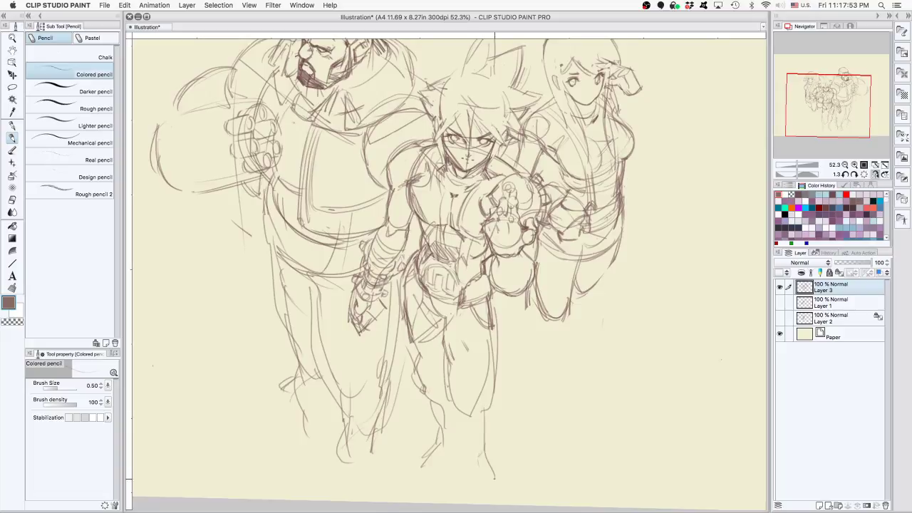
pyautogui.moveTo(442, 453); pyautogui.dragTo(439, 485)
pyautogui.moveTo(490, 458); pyautogui.dragTo(494, 491)
# Erase the bearded man's feet, shins and front leg lines
pyautogui.scroll(-3, 543, 394)
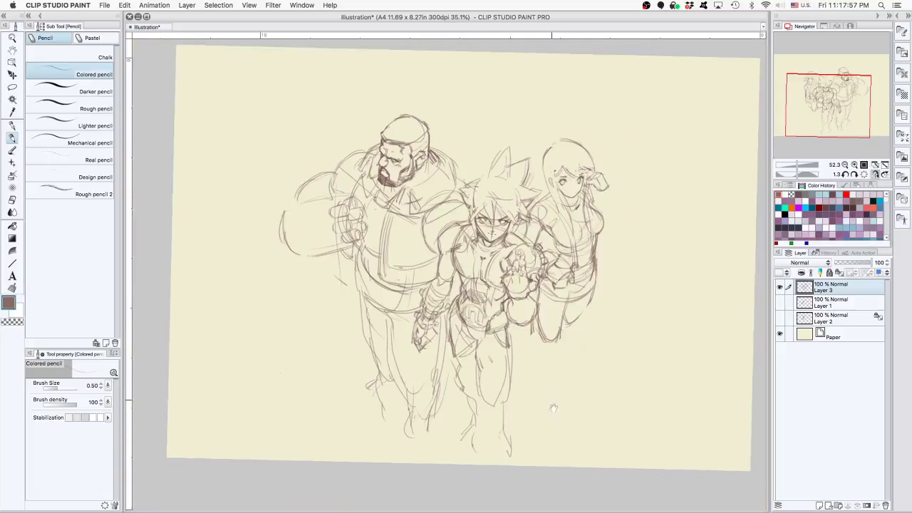
pyautogui.moveTo(551, 406); pyautogui.dragTo(541, 421)
pyautogui.press('e')
pyautogui.moveTo(365, 415)
pyautogui.mouseDown()
pyautogui.moveTo(412, 450)
pyautogui.moveTo(411, 411)
pyautogui.moveTo(422, 420)
pyautogui.moveTo(424, 319)
pyautogui.mouseUp()
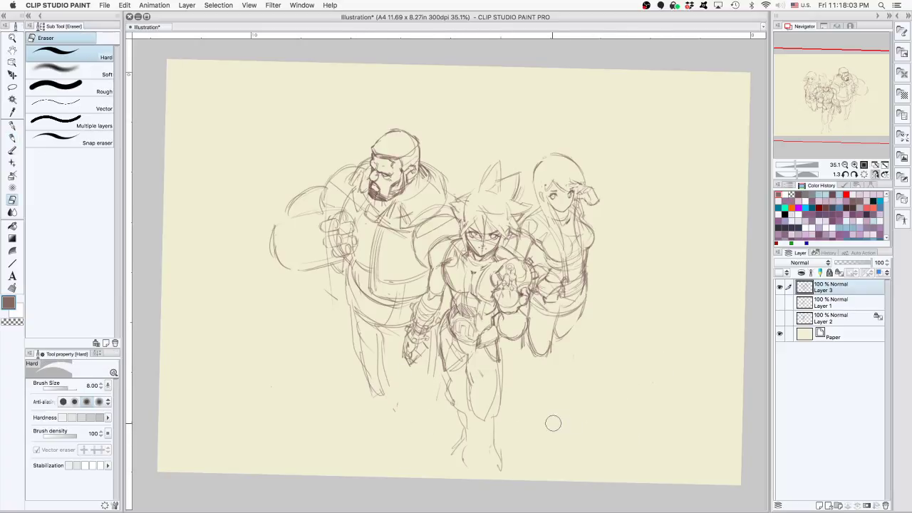
# Enlarge the hard eraser to size 25 and erase the boy's legs below the hips
pyautogui.press(']')
pyautogui.press(']')
pyautogui.press(']')
pyautogui.press(']')
pyautogui.press(']')
pyautogui.press(']')
pyautogui.moveTo(498, 457)
pyautogui.mouseDown()
pyautogui.moveTo(473, 427)
pyautogui.moveTo(442, 456)
pyautogui.mouseUp()
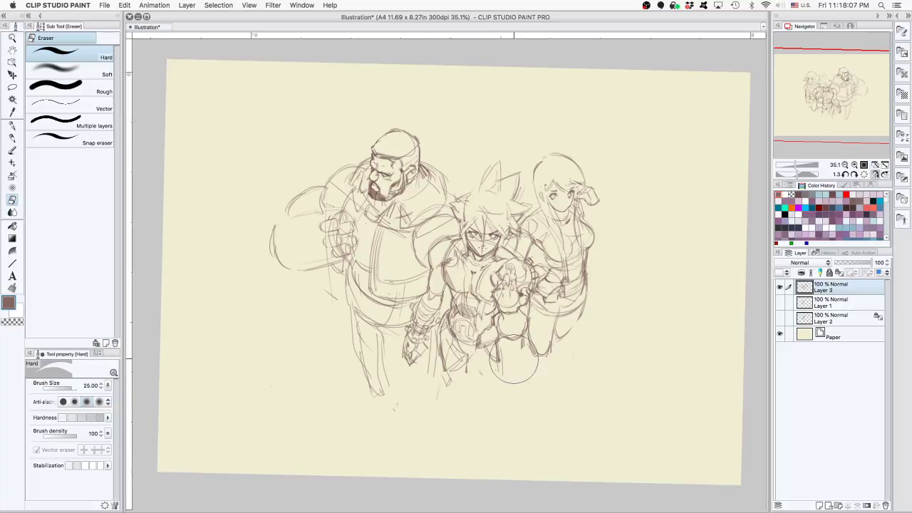
# Remove the bearded man's remaining legs with the Soft eraser, and switch back to the Hard eraser
pyautogui.press('e')
pyautogui.moveTo(379, 419)
pyautogui.mouseDown()
pyautogui.moveTo(346, 377)
pyautogui.moveTo(362, 319)
pyautogui.moveTo(331, 315)
pyautogui.mouseUp()
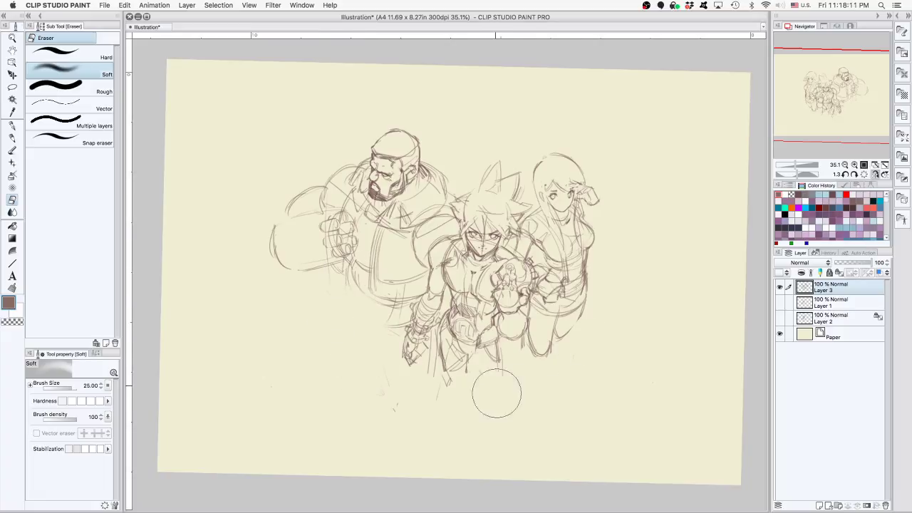
pyautogui.press(',')
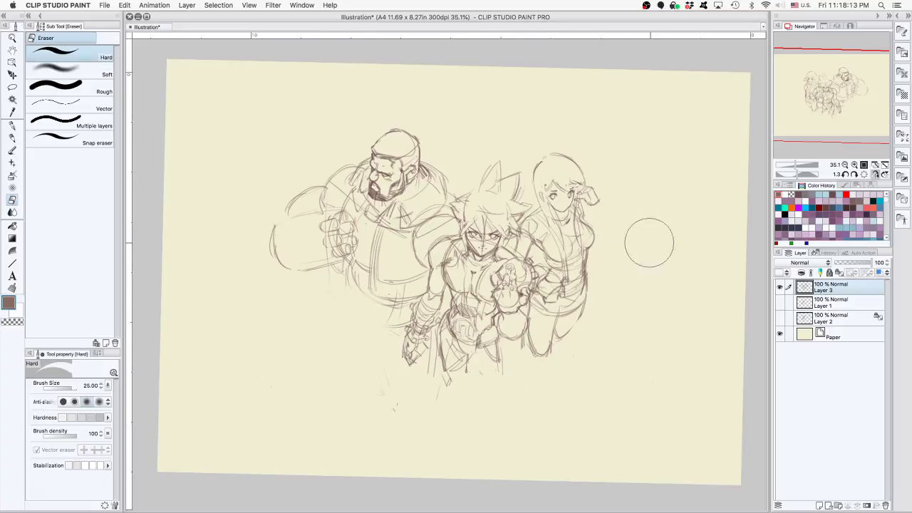
# Flip the canvas view horizontally and sketch new long, tapering legs for the boy
pyautogui.click(875, 174)
pyautogui.press('p')
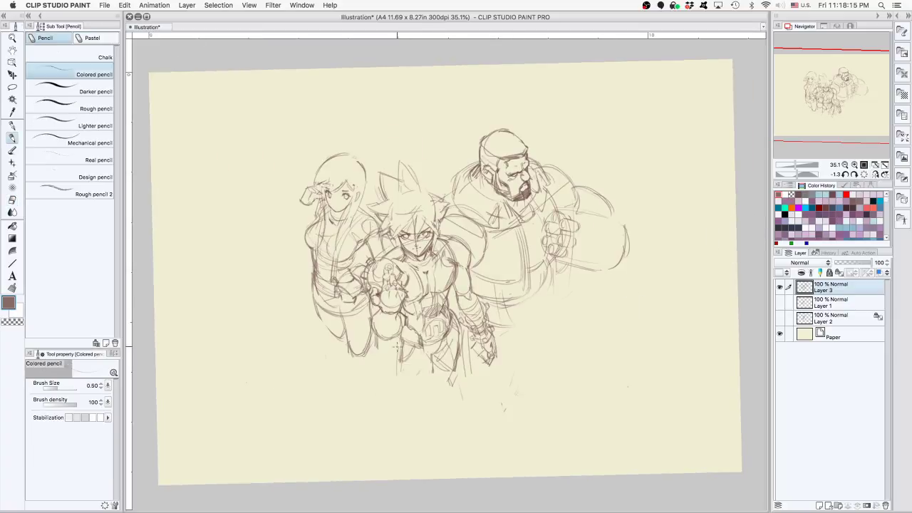
pyautogui.moveTo(399, 346); pyautogui.dragTo(398, 412)
pyautogui.moveTo(461, 343); pyautogui.dragTo(450, 426)
pyautogui.moveTo(455, 393); pyautogui.dragTo(433, 449)
pyautogui.moveTo(402, 407)
pyautogui.mouseDown()
pyautogui.moveTo(448, 441)
pyautogui.moveTo(432, 447)
pyautogui.moveTo(449, 411)
pyautogui.mouseUp()
pyautogui.moveTo(433, 363); pyautogui.dragTo(426, 449)
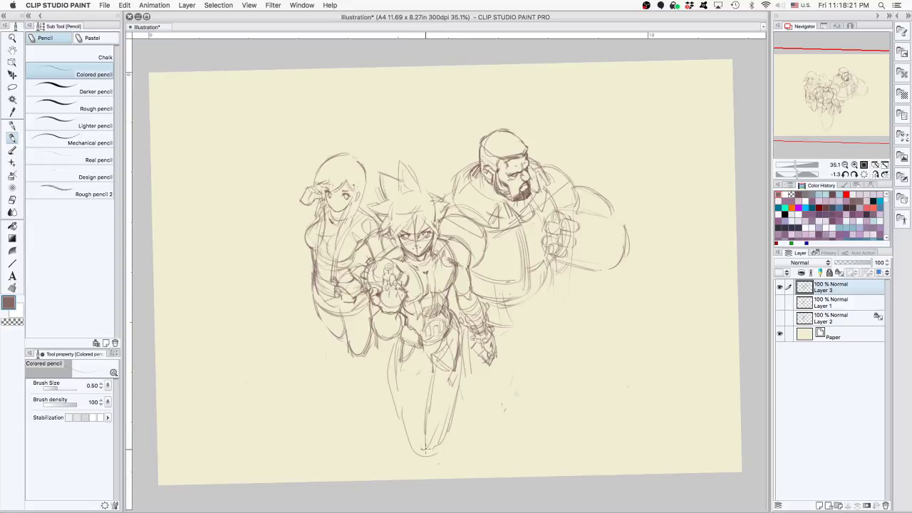
# Add a foot line below the boy's leg and rough in the long-haired girl's legs, undoing a stray stroke
pyautogui.moveTo(404, 420); pyautogui.dragTo(406, 469)
pyautogui.moveTo(372, 349)
pyautogui.mouseDown()
pyautogui.moveTo(370, 411)
pyautogui.moveTo(359, 414)
pyautogui.mouseUp()
pyautogui.moveTo(335, 334); pyautogui.dragTo(356, 385)
pyautogui.press('super+z')
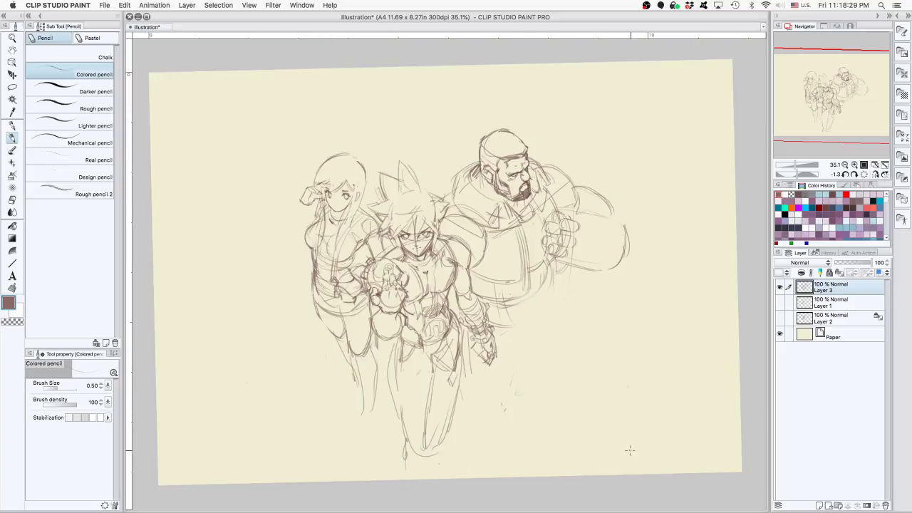
# Sketch the bearded man's large front leg and erase part of his outer arm outline
pyautogui.moveTo(533, 296)
pyautogui.mouseDown()
pyautogui.moveTo(521, 362)
pyautogui.moveTo(534, 333)
pyautogui.moveTo(509, 420)
pyautogui.moveTo(495, 426)
pyautogui.mouseUp()
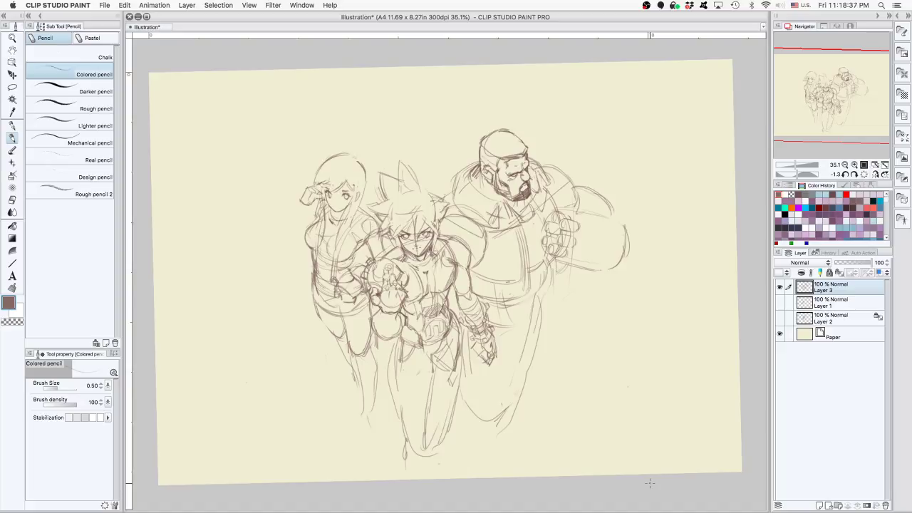
pyautogui.press('e')
pyautogui.moveTo(596, 187)
pyautogui.mouseDown()
pyautogui.moveTo(614, 197)
pyautogui.moveTo(589, 206)
pyautogui.mouseUp()
# Sketch the bearded man's rear leg, replacing the first attempt, and reinforce the lower edge of his front leg
pyautogui.press('p')
pyautogui.moveTo(552, 297); pyautogui.dragTo(545, 392)
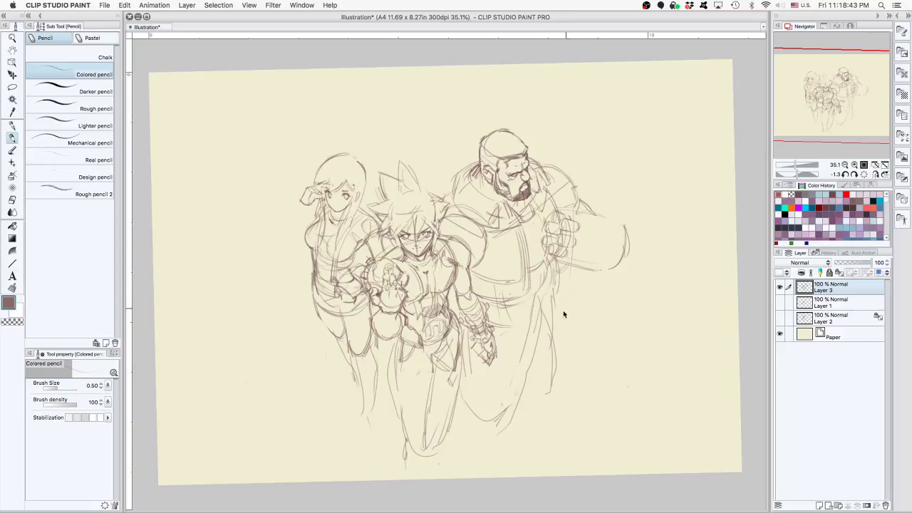
pyautogui.press('super+z')
pyautogui.press('super+z')
pyautogui.moveTo(548, 302)
pyautogui.mouseDown()
pyautogui.moveTo(541, 388)
pyautogui.moveTo(526, 387)
pyautogui.moveTo(557, 358)
pyautogui.mouseUp()
pyautogui.moveTo(551, 276); pyautogui.dragTo(546, 314)
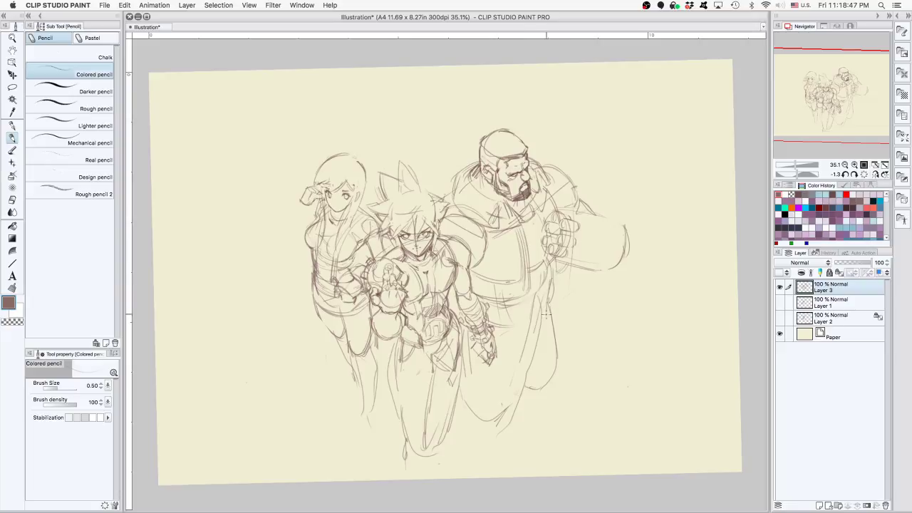
pyautogui.moveTo(501, 413); pyautogui.dragTo(484, 428)
pyautogui.moveTo(490, 427); pyautogui.dragTo(511, 401)
pyautogui.press('Tab')
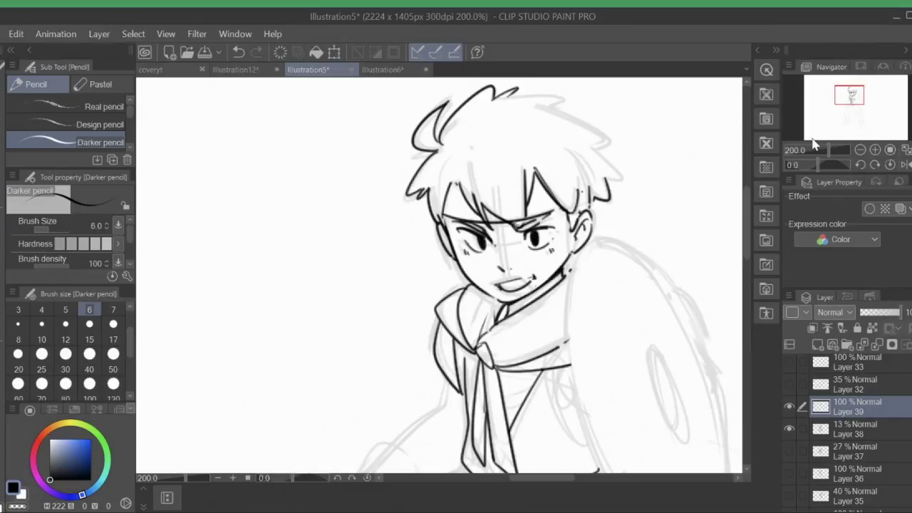
# In Illustration5, undo the inked shirt hem strokes and redraw the hem below the scarf tails
pyautogui.click(859, 149)
pyautogui.moveTo(850, 100)
pyautogui.mouseDown()
pyautogui.moveTo(855, 116)
pyautogui.moveTo(852, 100)
pyautogui.mouseUp()
pyautogui.click(875, 149)
pyautogui.click(875, 150)
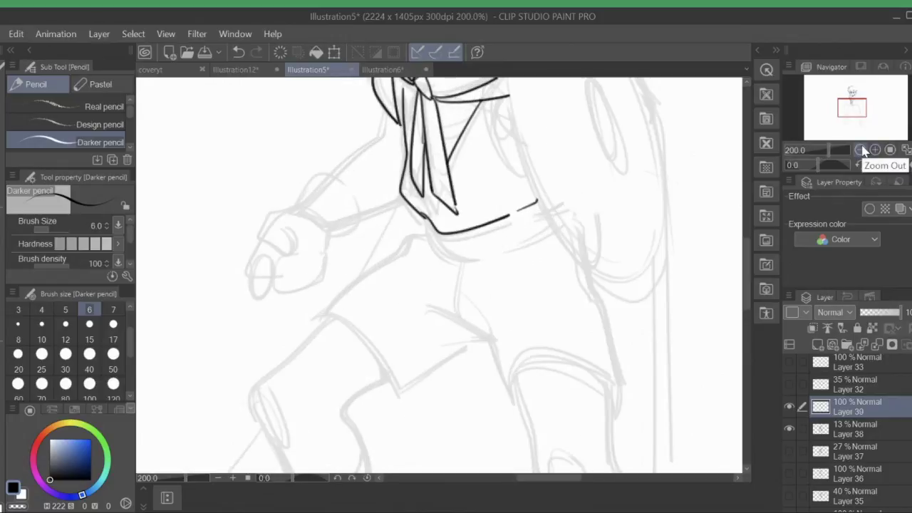
pyautogui.hotkey('ctrl', 'z')
pyautogui.hotkey('ctrl', 'z')
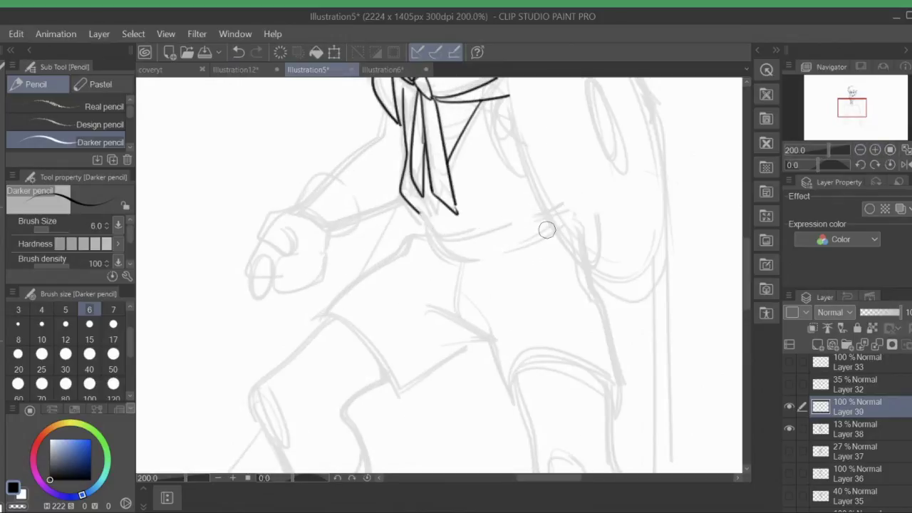
pyautogui.moveTo(413, 204)
pyautogui.mouseDown()
pyautogui.moveTo(438, 231)
pyautogui.moveTo(542, 207)
pyautogui.mouseUp()
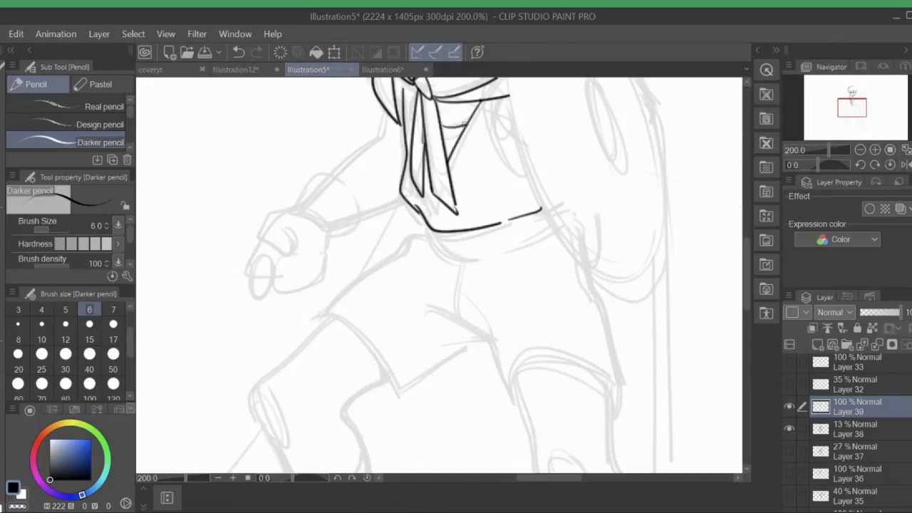
# Undo the last chest line and ink two short curved lines between the scarf tail and the jacket edge
pyautogui.click(238, 52)
pyautogui.moveTo(439, 126); pyautogui.dragTo(470, 119)
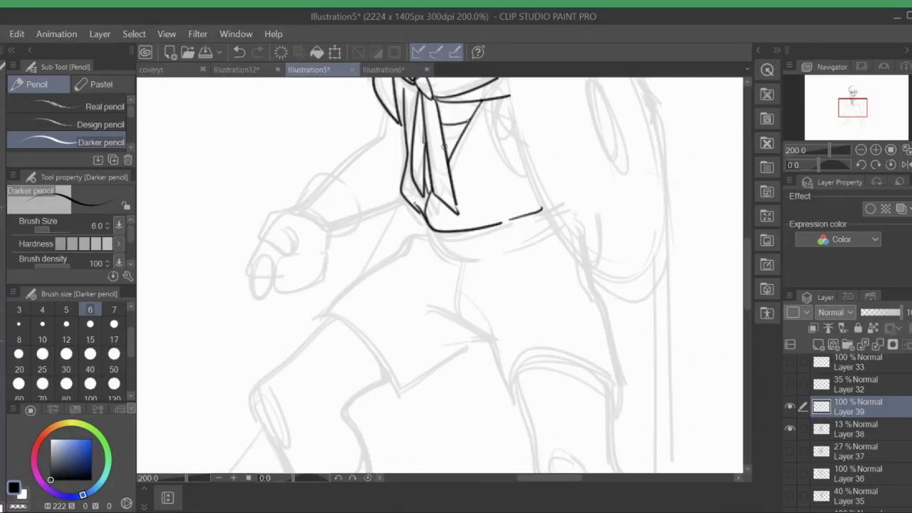
pyautogui.moveTo(445, 146); pyautogui.dragTo(460, 139)
# Ink the boy's sleeve on the clenched-fist arm, including its upper edge, cuff and lower edge
pyautogui.moveTo(854, 108); pyautogui.dragTo(845, 99)
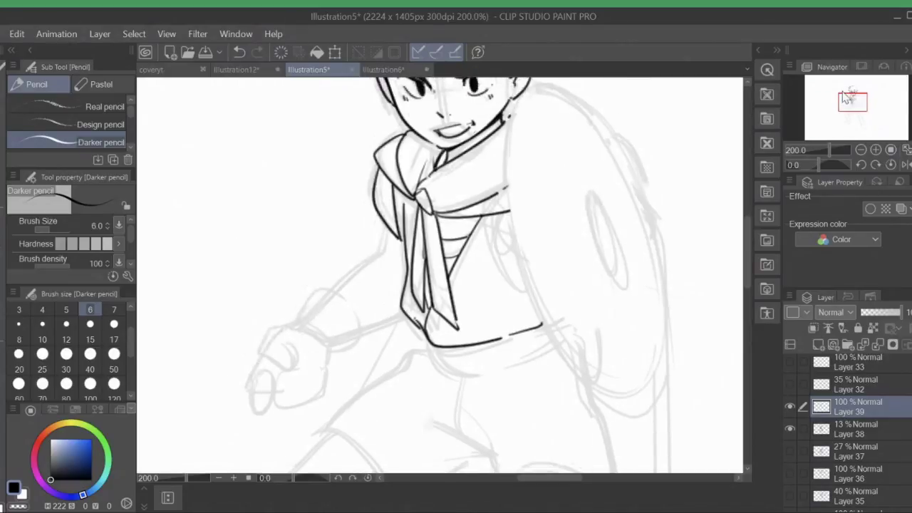
pyautogui.moveTo(396, 235); pyautogui.dragTo(311, 311)
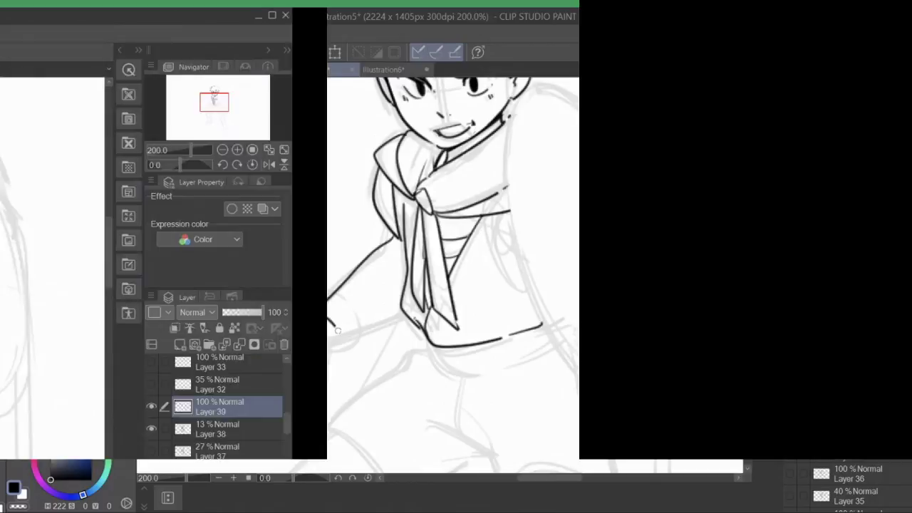
pyautogui.moveTo(311, 311); pyautogui.dragTo(388, 313)
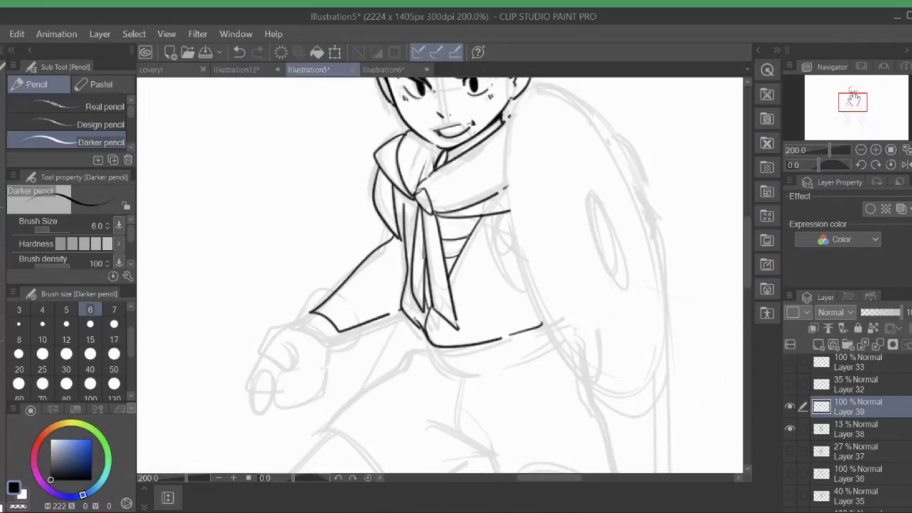
# Ink the sash's hanging tails at the waist and the lower edge of the waistband
pyautogui.moveTo(854, 100); pyautogui.dragTo(856, 90)
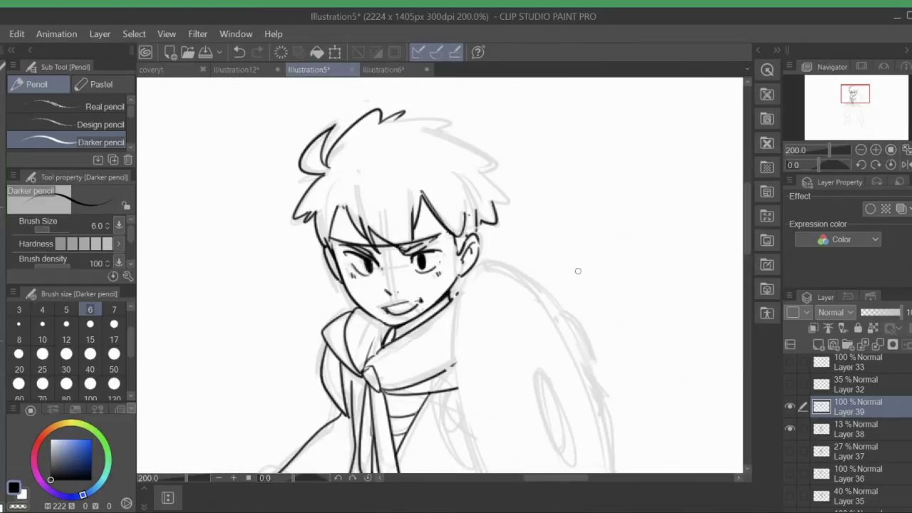
pyautogui.moveTo(845, 106); pyautogui.dragTo(841, 114)
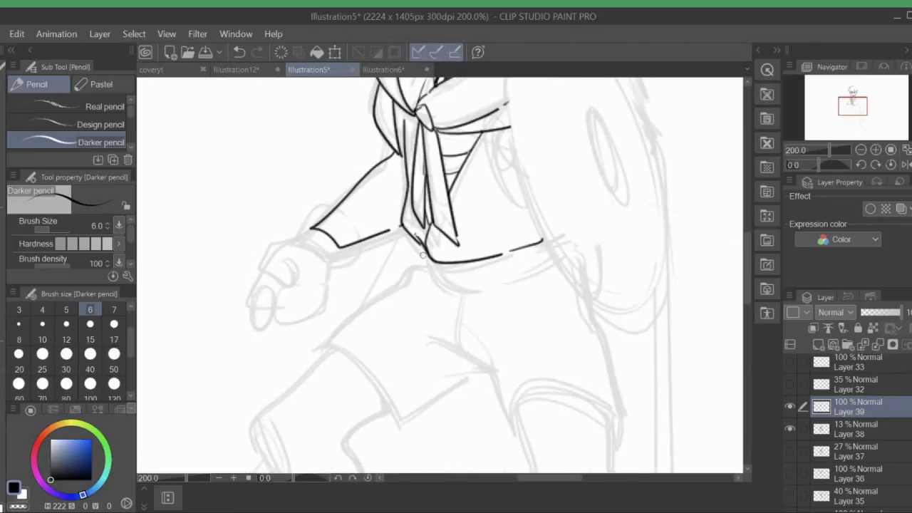
pyautogui.moveTo(425, 254)
pyautogui.mouseDown()
pyautogui.moveTo(440, 352)
pyautogui.moveTo(458, 363)
pyautogui.moveTo(431, 276)
pyautogui.moveTo(416, 298)
pyautogui.moveTo(428, 334)
pyautogui.moveTo(438, 329)
pyautogui.mouseUp()
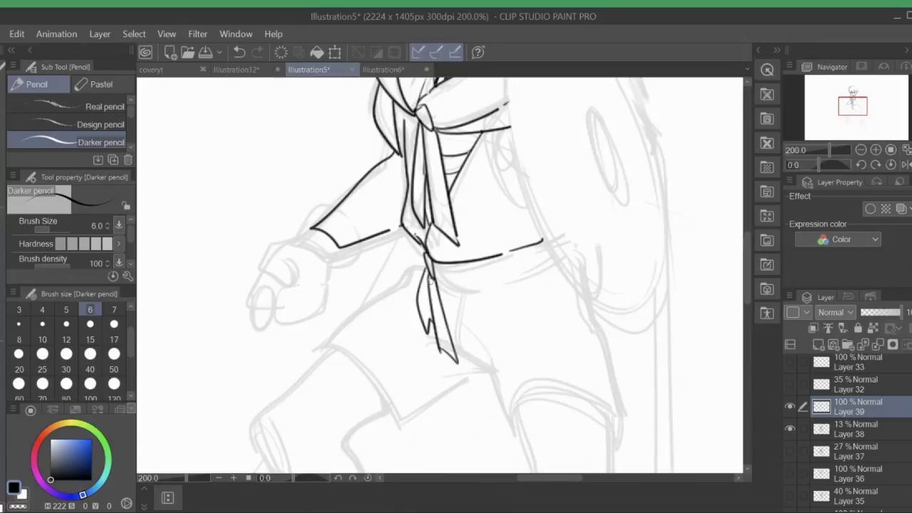
pyautogui.moveTo(429, 279)
pyautogui.mouseDown()
pyautogui.moveTo(426, 299)
pyautogui.moveTo(434, 281)
pyautogui.moveTo(507, 278)
pyautogui.moveTo(553, 255)
pyautogui.mouseUp()
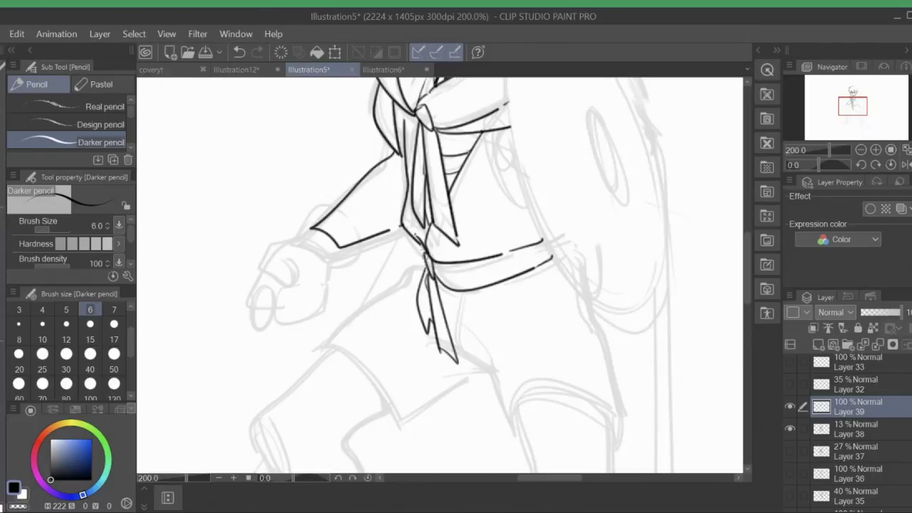
# Redraw the short line beside the sash knot at the waist, and compare the inking with and without sketch Layer 38
pyautogui.moveTo(424, 249); pyautogui.dragTo(428, 269)
pyautogui.click(241, 52)
pyautogui.moveTo(423, 249); pyautogui.dragTo(428, 281)
pyautogui.click(860, 150)
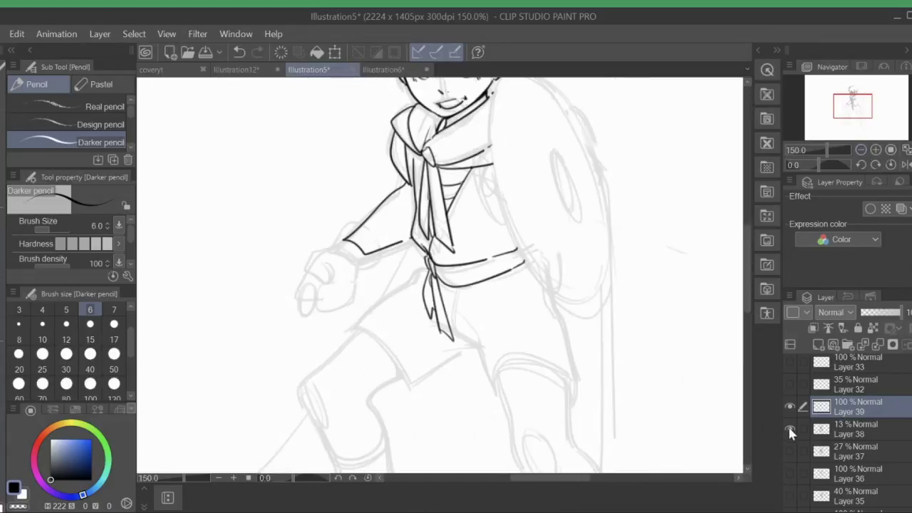
pyautogui.click(789, 428)
pyautogui.click(789, 428)
# Ink the boy's clenched fist with its fingers, palm edge and wrist, and the upper line of the forward thigh
pyautogui.moveTo(855, 98); pyautogui.dragTo(854, 113)
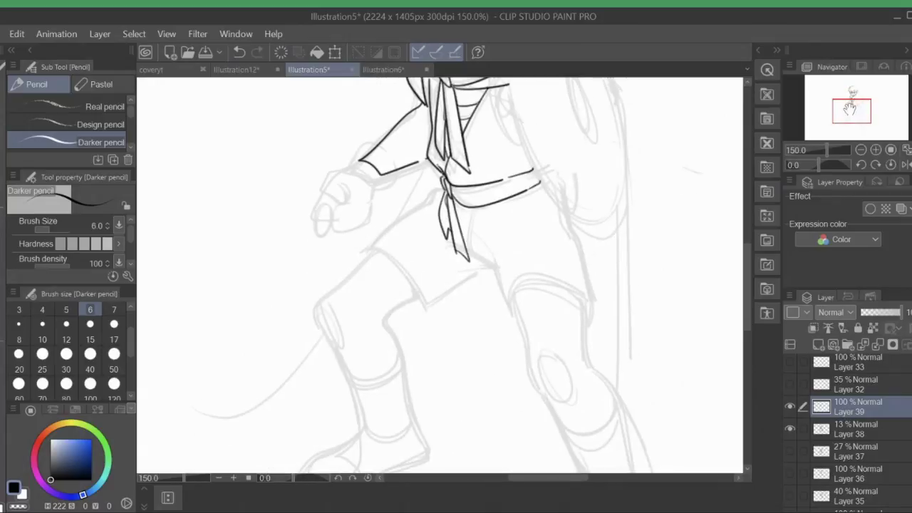
pyautogui.moveTo(361, 158)
pyautogui.mouseDown()
pyautogui.moveTo(328, 176)
pyautogui.moveTo(325, 189)
pyautogui.moveTo(347, 197)
pyautogui.moveTo(344, 178)
pyautogui.moveTo(355, 185)
pyautogui.moveTo(321, 201)
pyautogui.moveTo(324, 225)
pyautogui.moveTo(336, 225)
pyautogui.moveTo(334, 202)
pyautogui.moveTo(340, 220)
pyautogui.mouseUp()
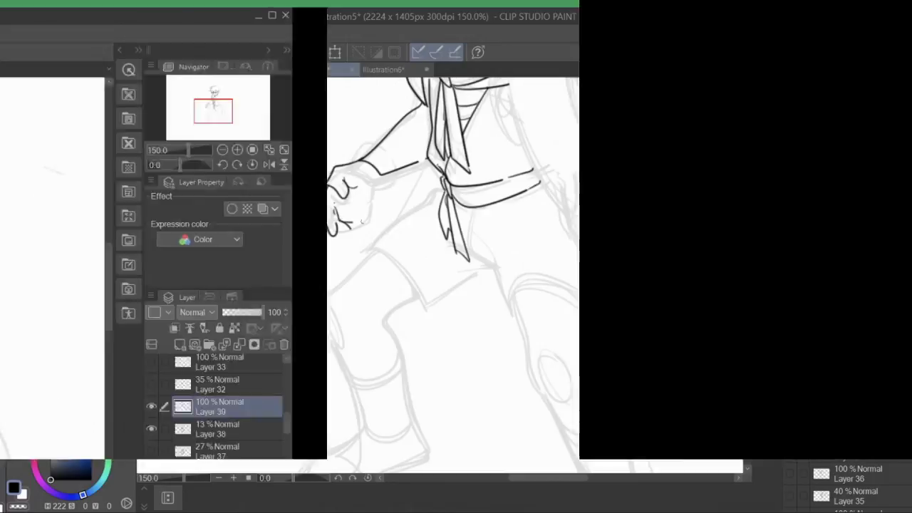
pyautogui.moveTo(341, 221)
pyautogui.mouseDown()
pyautogui.moveTo(370, 216)
pyautogui.moveTo(358, 193)
pyautogui.moveTo(369, 209)
pyautogui.mouseUp()
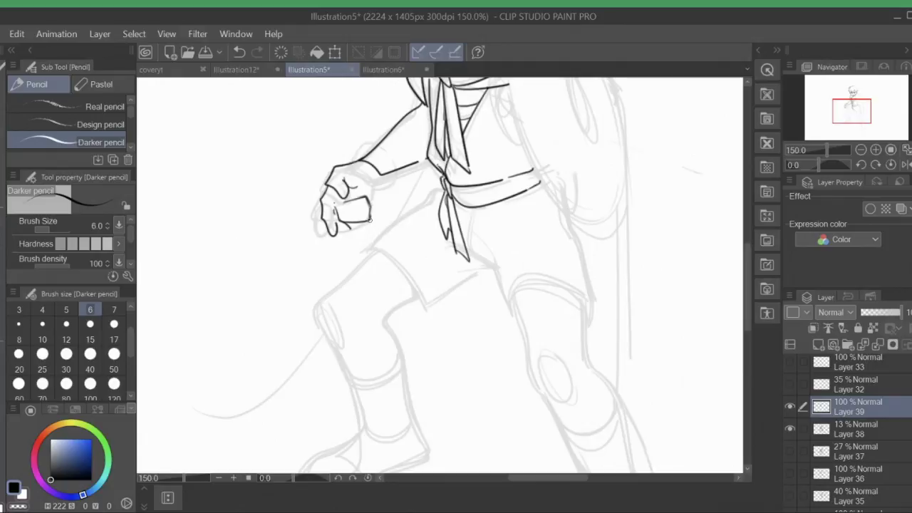
pyautogui.click(239, 52)
pyautogui.click(239, 53)
pyautogui.moveTo(348, 225); pyautogui.dragTo(370, 213)
pyautogui.moveTo(380, 171); pyautogui.dragTo(366, 201)
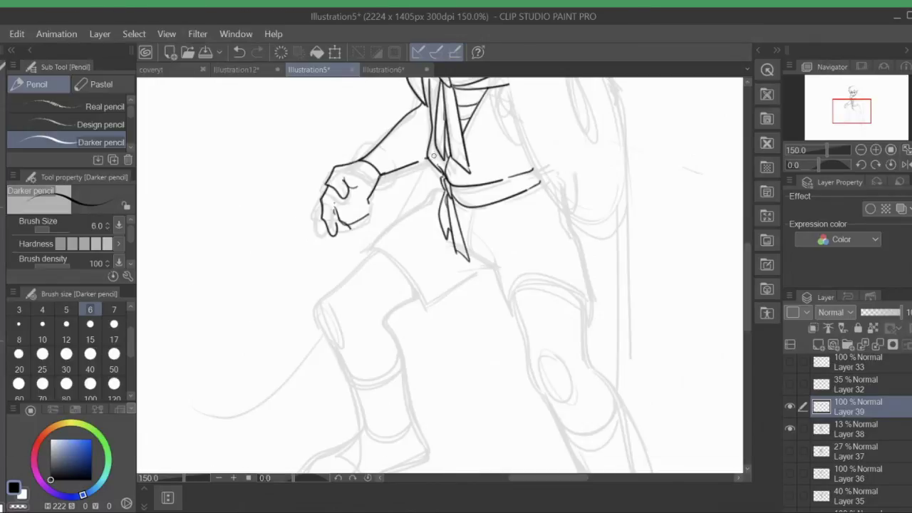
pyautogui.moveTo(444, 189); pyautogui.dragTo(370, 243)
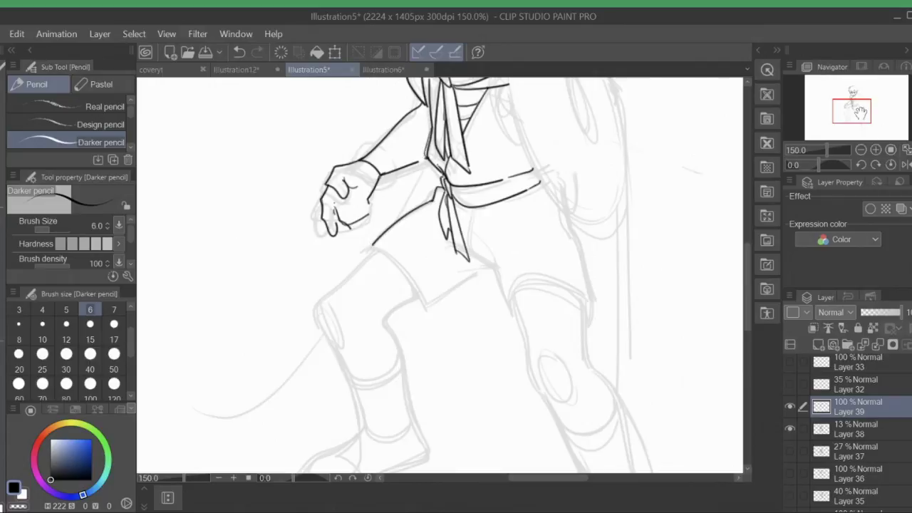
# Ink the spiky outer outline of the boy's hair from the crown to the ear, and a curved strand into the fringe
pyautogui.moveTo(858, 107)
pyautogui.mouseDown()
pyautogui.moveTo(880, 72)
pyautogui.moveTo(876, 89)
pyautogui.moveTo(858, 88)
pyautogui.mouseUp()
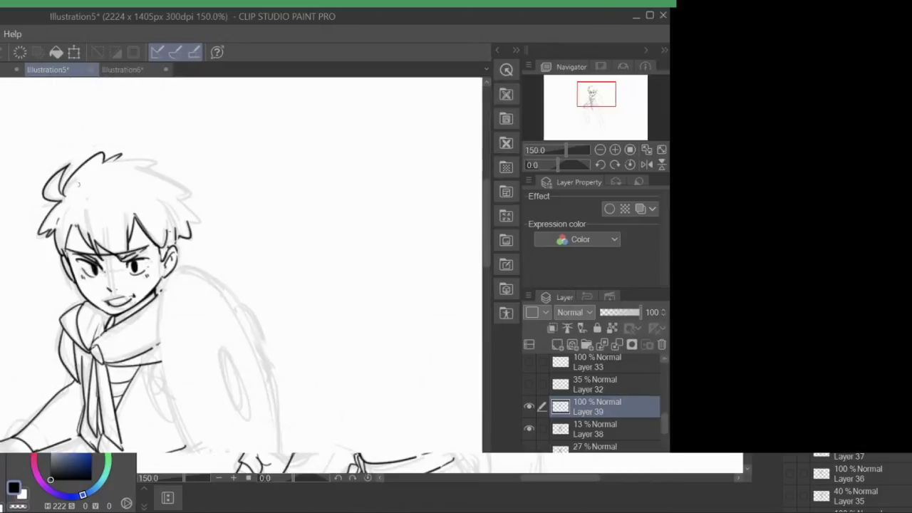
pyautogui.moveTo(321, 195)
pyautogui.mouseDown()
pyautogui.moveTo(366, 149)
pyautogui.moveTo(366, 159)
pyautogui.moveTo(423, 161)
pyautogui.moveTo(406, 168)
pyautogui.moveTo(451, 198)
pyautogui.moveTo(439, 202)
pyautogui.moveTo(456, 211)
pyautogui.moveTo(445, 220)
pyautogui.mouseUp()
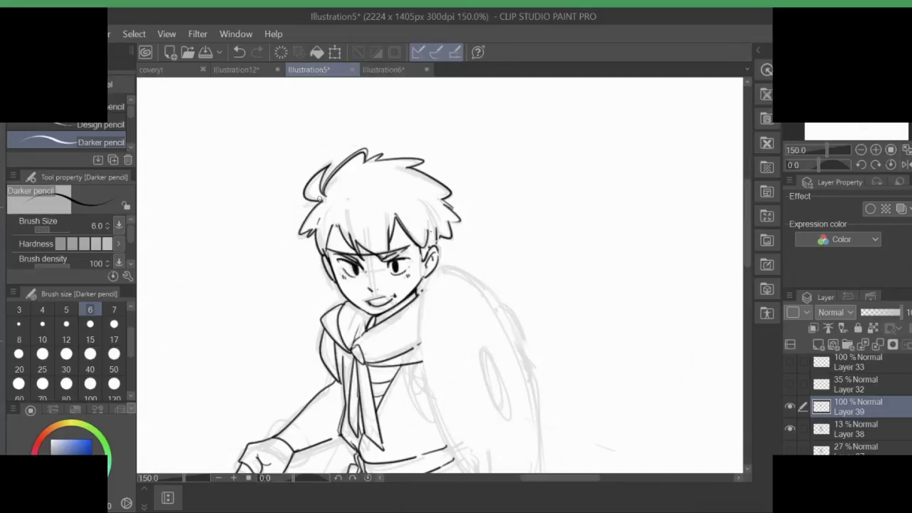
pyautogui.moveTo(320, 199)
pyautogui.mouseDown()
pyautogui.moveTo(302, 191)
pyautogui.moveTo(345, 200)
pyautogui.moveTo(349, 240)
pyautogui.mouseUp()
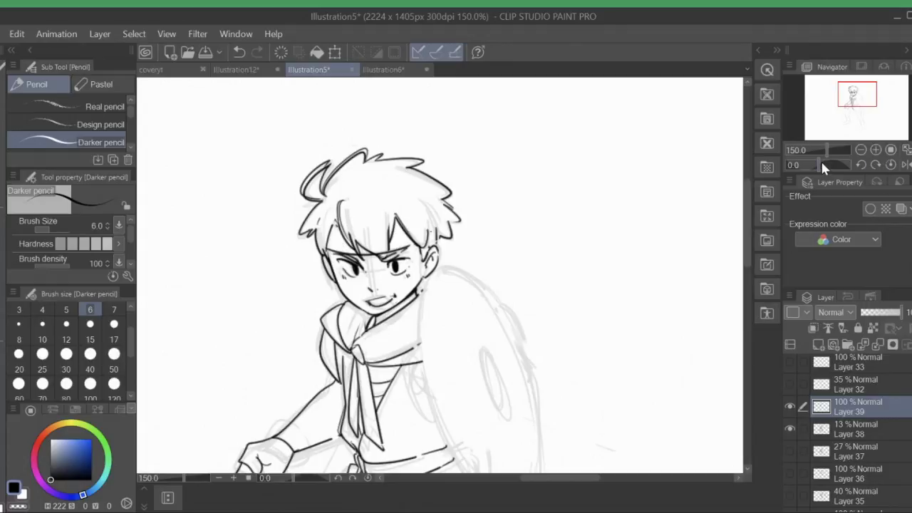
# Undo the stray stroke at the fringe, and ink the line across the boy's forehead with darker strokes above the eyes
pyautogui.moveTo(820, 161); pyautogui.dragTo(845, 160)
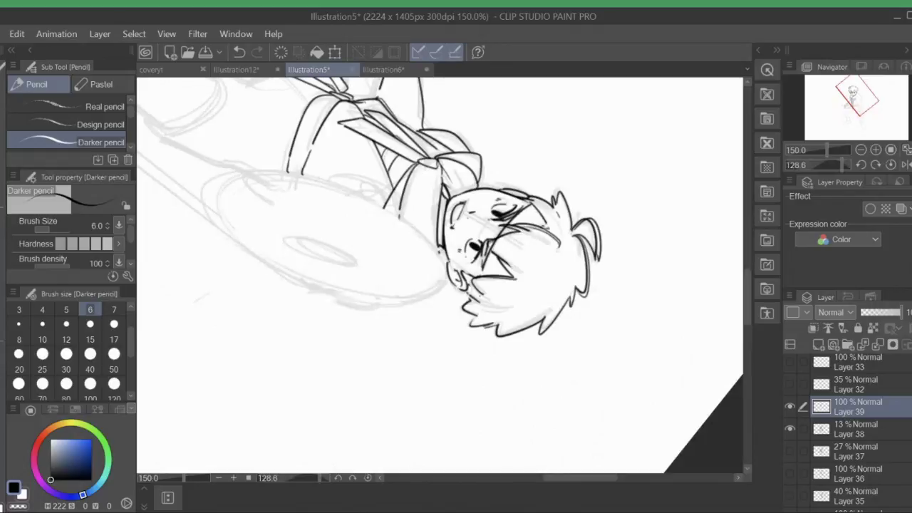
pyautogui.moveTo(529, 203)
pyautogui.mouseDown()
pyautogui.moveTo(474, 281)
pyautogui.moveTo(539, 191)
pyautogui.mouseUp()
pyautogui.click(241, 52)
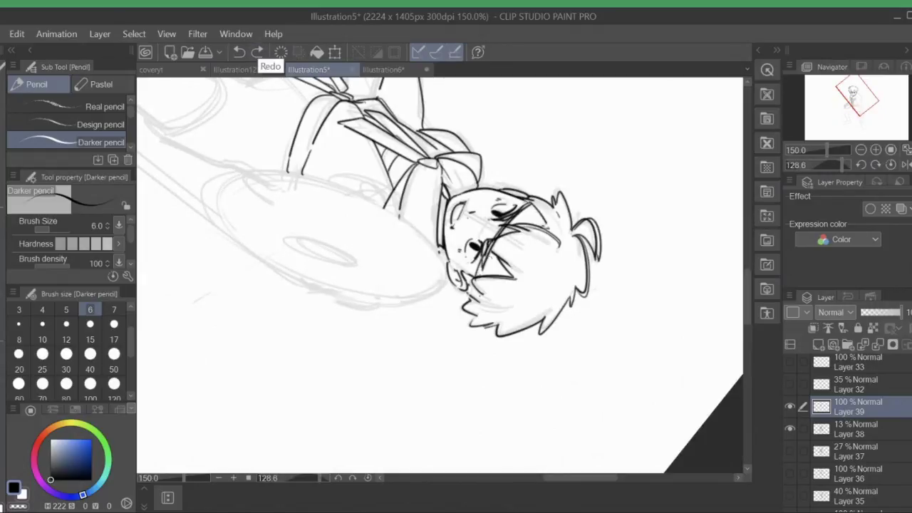
pyautogui.moveTo(480, 273); pyautogui.dragTo(518, 206)
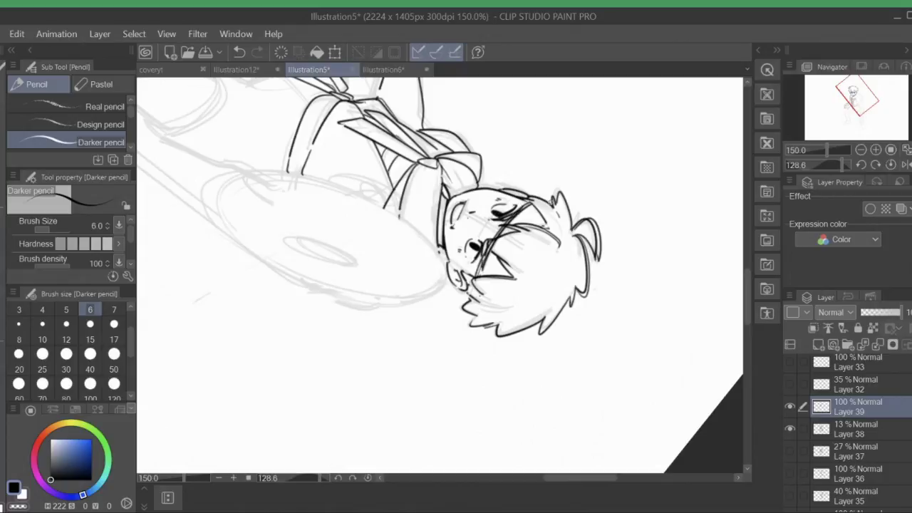
pyautogui.moveTo(486, 251); pyautogui.dragTo(486, 241)
pyautogui.moveTo(519, 206); pyautogui.dragTo(503, 220)
pyautogui.click(891, 164)
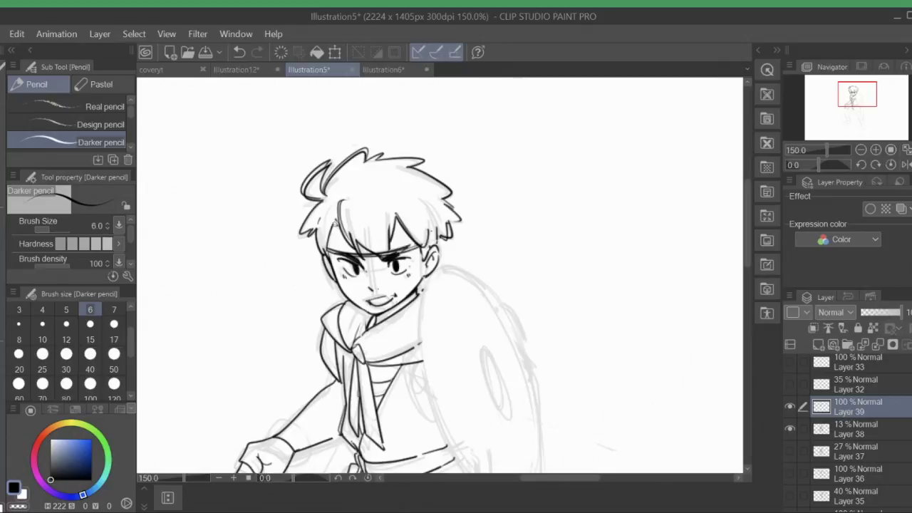
# Add short strand lines to the boy's fringe at the temple, mid-forehead and beside the ear
pyautogui.moveTo(333, 221); pyautogui.dragTo(348, 238)
pyautogui.moveTo(392, 201); pyautogui.dragTo(416, 238)
pyautogui.moveTo(424, 229); pyautogui.dragTo(419, 246)
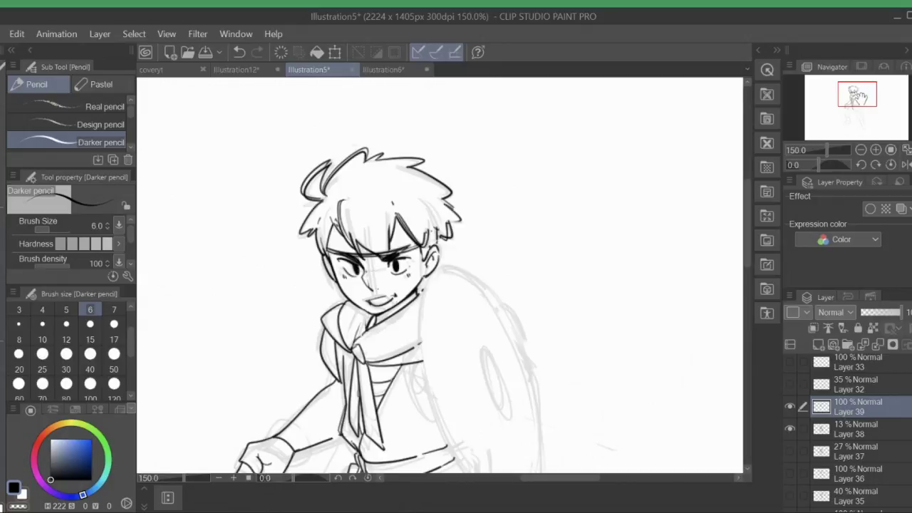
# Ink the fold lines on the boy's scarf along the neckline, around the knot and on both collar flaps
pyautogui.moveTo(860, 97); pyautogui.dragTo(855, 102)
pyautogui.moveTo(385, 243)
pyautogui.mouseDown()
pyautogui.moveTo(378, 248)
pyautogui.moveTo(384, 255)
pyautogui.moveTo(457, 189)
pyautogui.mouseUp()
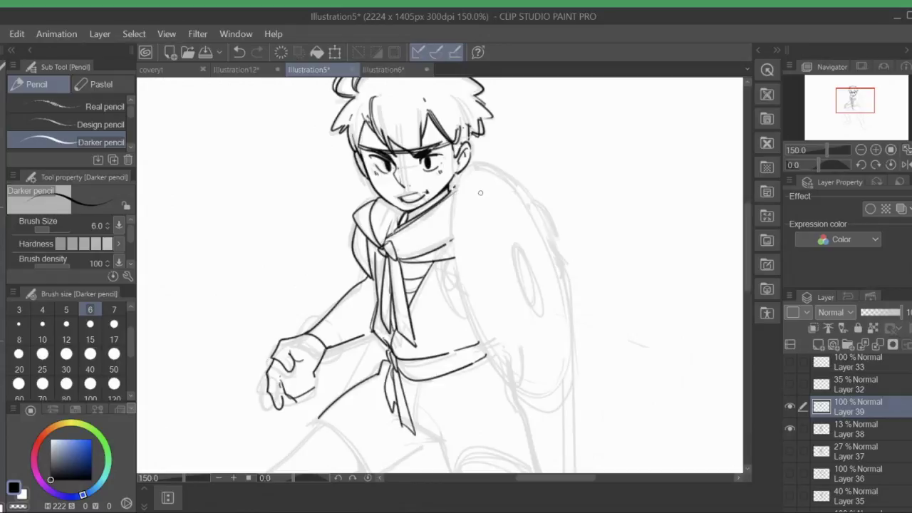
pyautogui.moveTo(391, 250)
pyautogui.mouseDown()
pyautogui.moveTo(422, 248)
pyautogui.moveTo(404, 253)
pyautogui.mouseUp()
pyautogui.moveTo(428, 244)
pyautogui.mouseDown()
pyautogui.moveTo(421, 251)
pyautogui.moveTo(450, 235)
pyautogui.mouseUp()
pyautogui.moveTo(373, 201); pyautogui.dragTo(379, 244)
pyautogui.moveTo(858, 102); pyautogui.dragTo(858, 105)
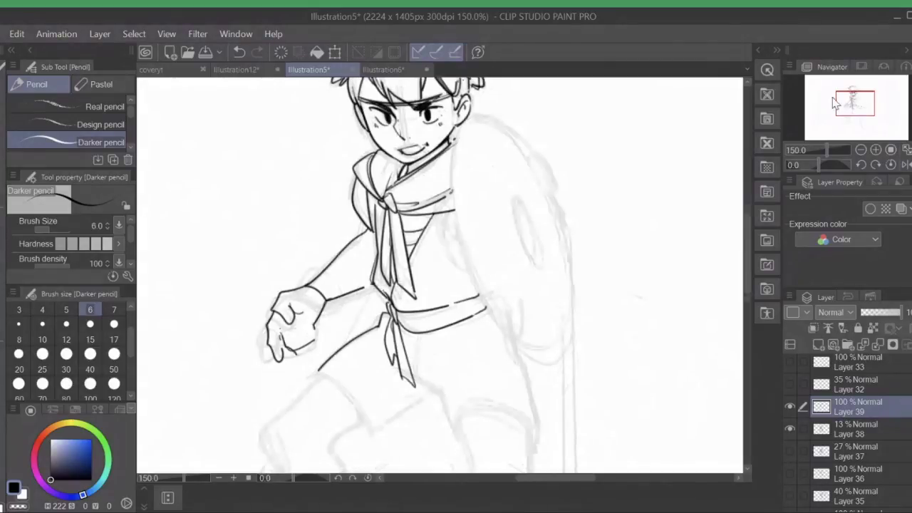
pyautogui.moveTo(357, 180); pyautogui.dragTo(366, 156)
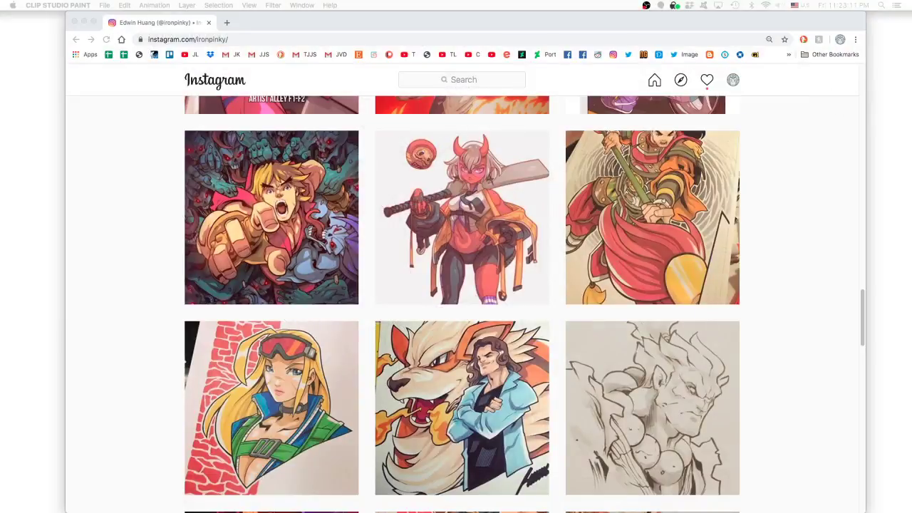
# Switch to Chrome, view the shouting blond fighter post on the artist's Instagram profile, and return to the profile header
pyautogui.click(238, 194)
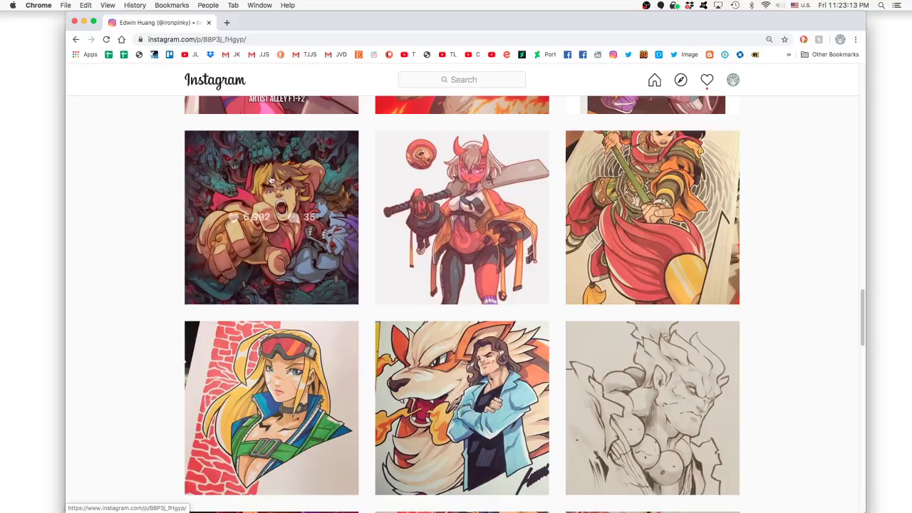
pyautogui.click(167, 216)
pyautogui.scroll(20, 176, 213)
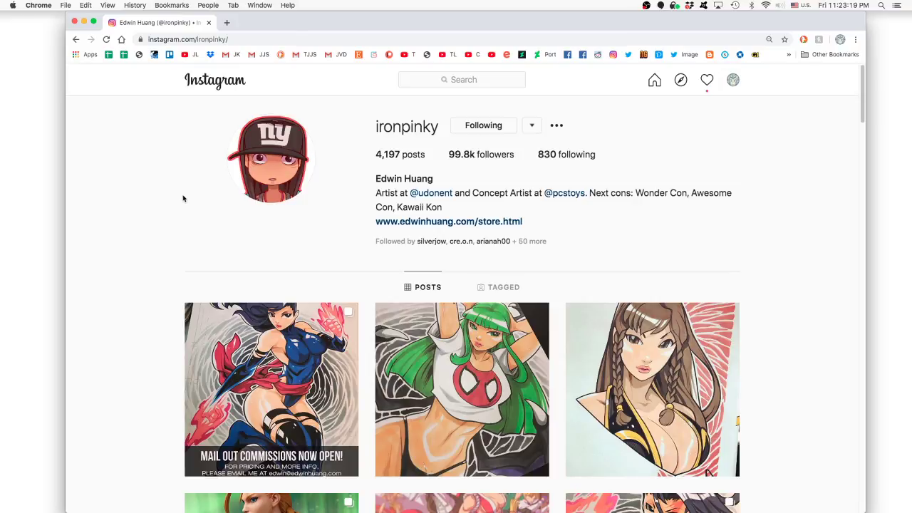
# Browse the artist's posts, view the Megalo Box boxer illustration at full size, and close it
pyautogui.scroll(-1, 182, 199)
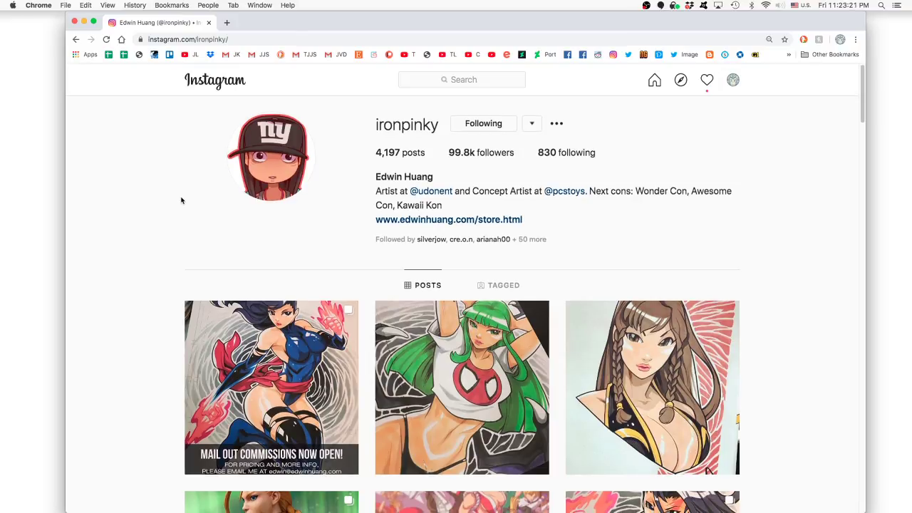
pyautogui.scroll(-2, 181, 200)
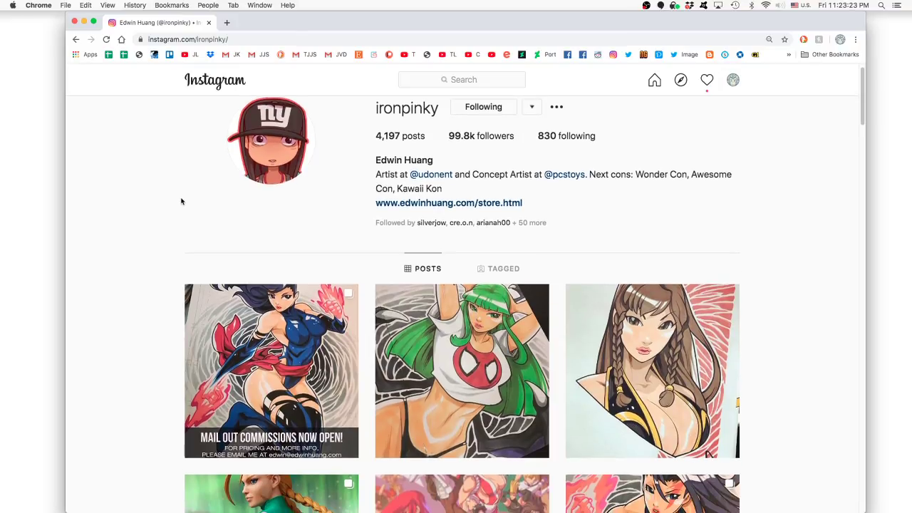
pyautogui.scroll(-10, 180, 201)
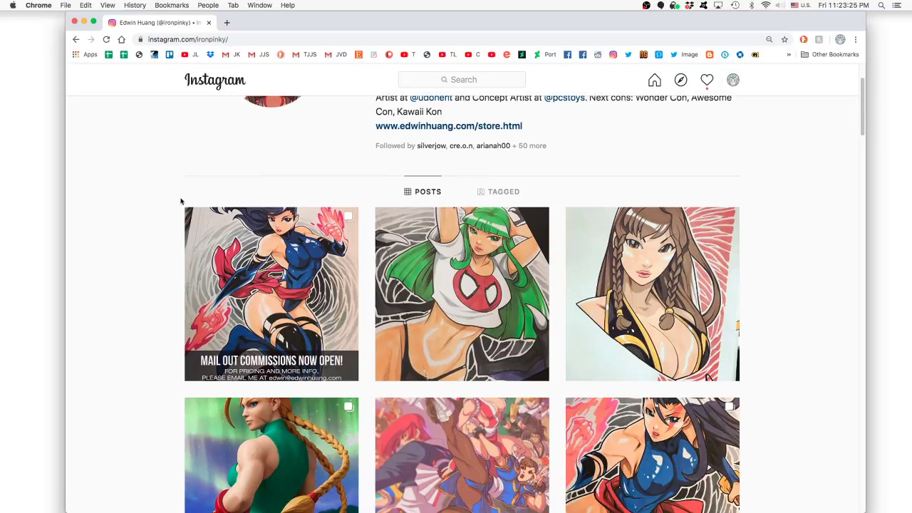
pyautogui.scroll(-10, 181, 201)
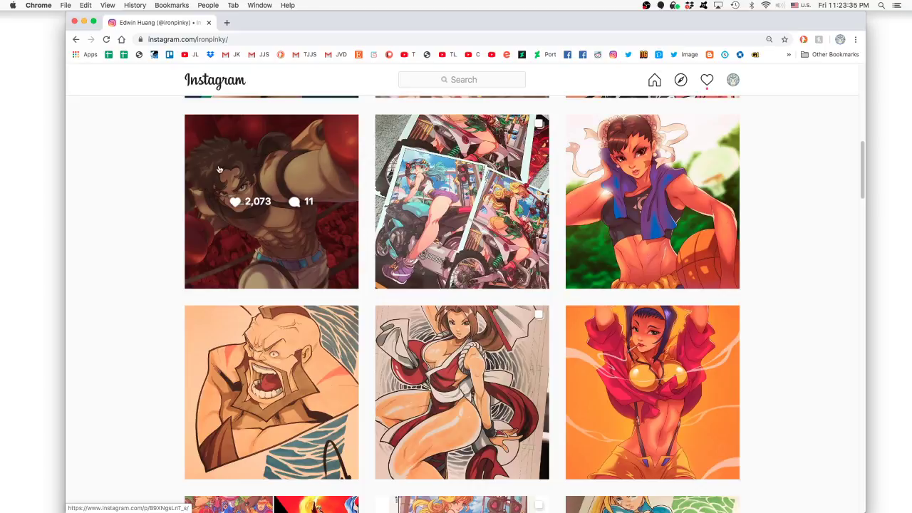
pyautogui.scroll(-1, 292, 221)
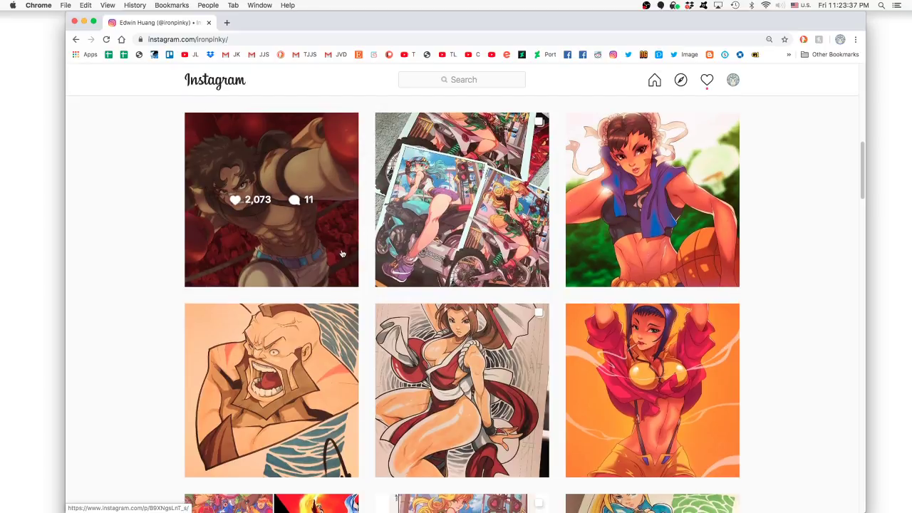
pyautogui.click(340, 251)
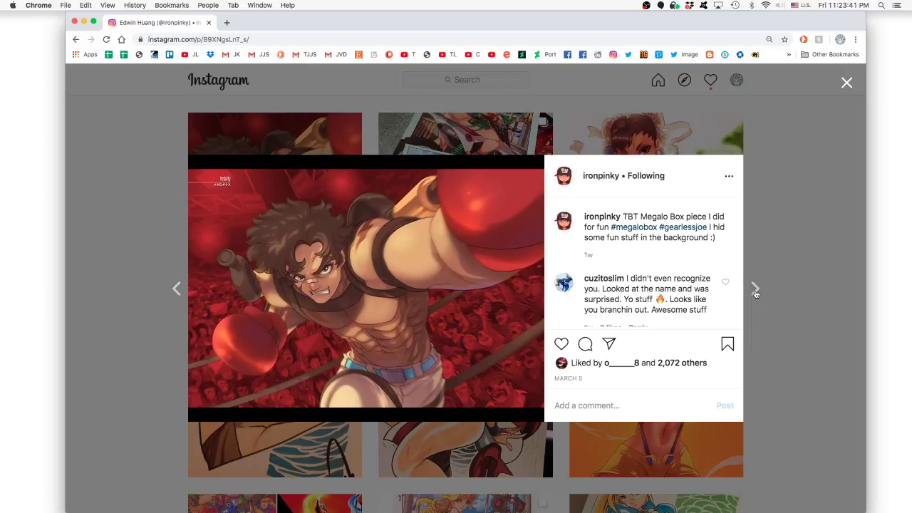
pyautogui.click(773, 265)
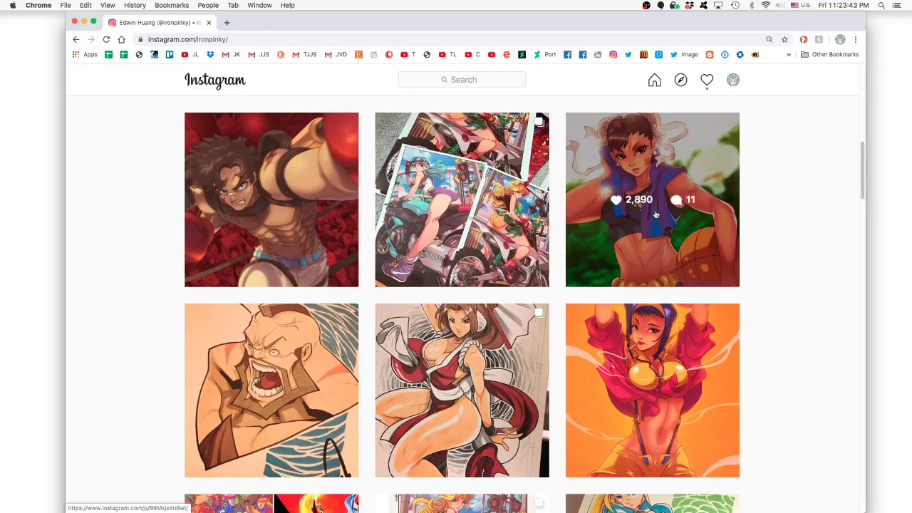
# Browse further through the artist's posts and open the illustration of the teal-haired girl on a motorcycle
pyautogui.scroll(-5, 640, 232)
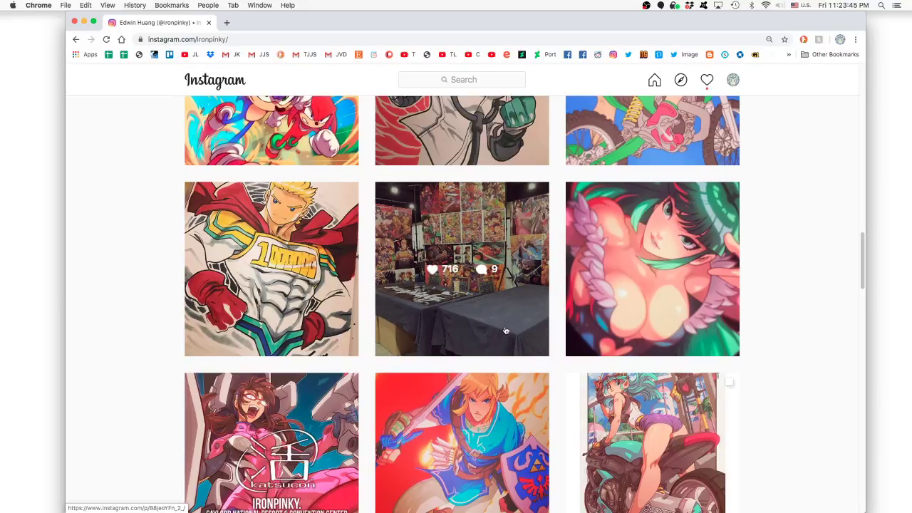
pyautogui.scroll(-4, 505, 330)
pyautogui.scroll(5, 474, 301)
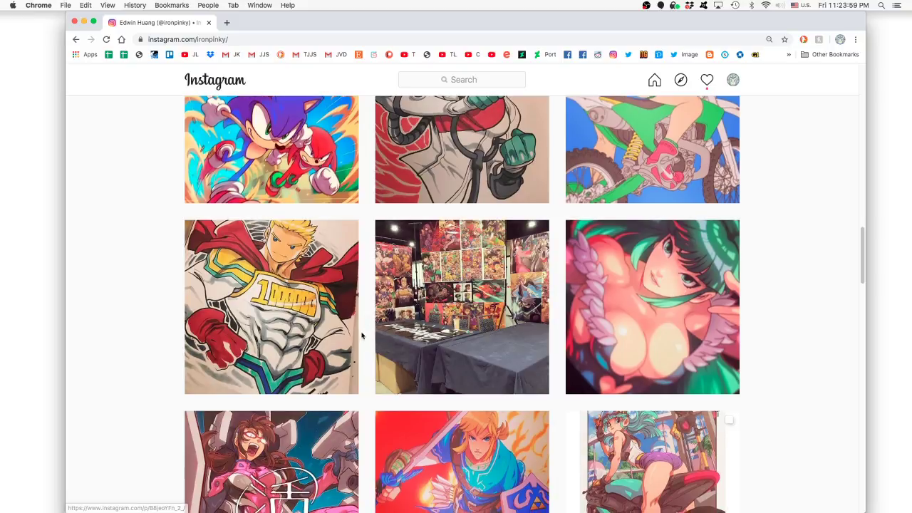
pyautogui.scroll(-2, 351, 350)
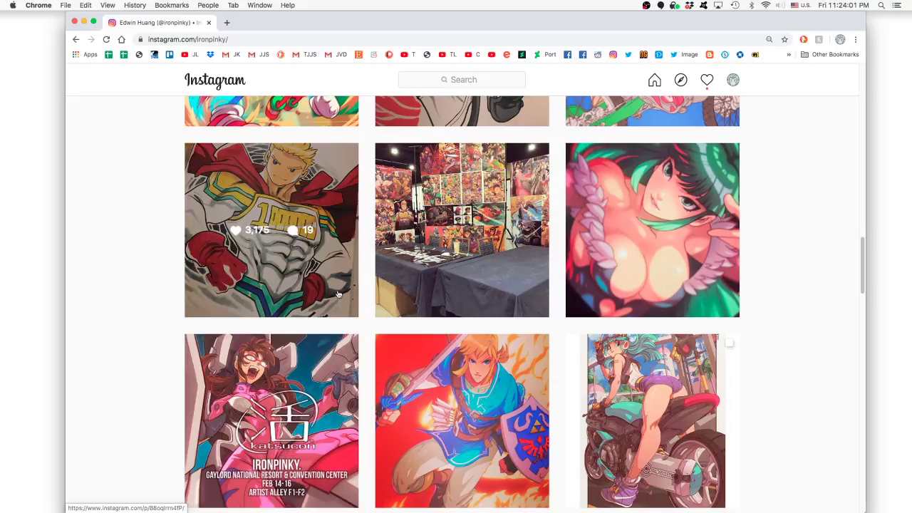
pyautogui.scroll(-5, 339, 291)
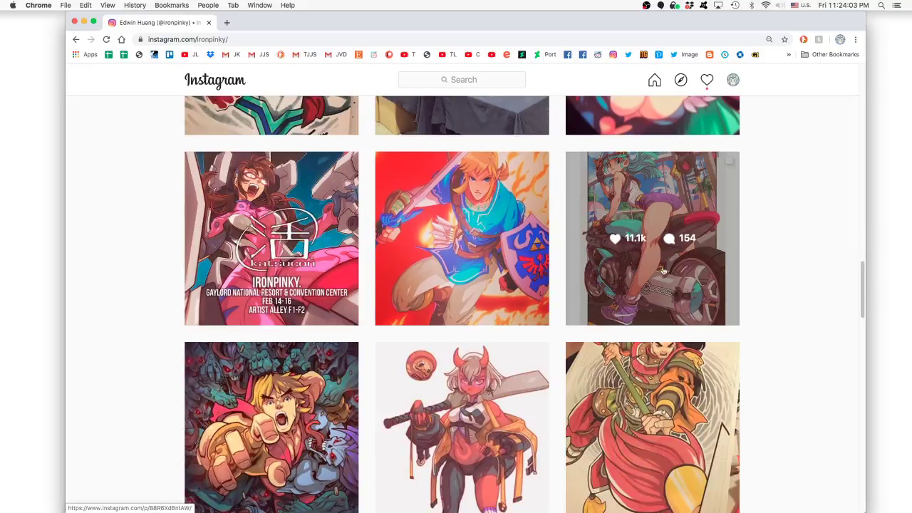
pyautogui.click(658, 283)
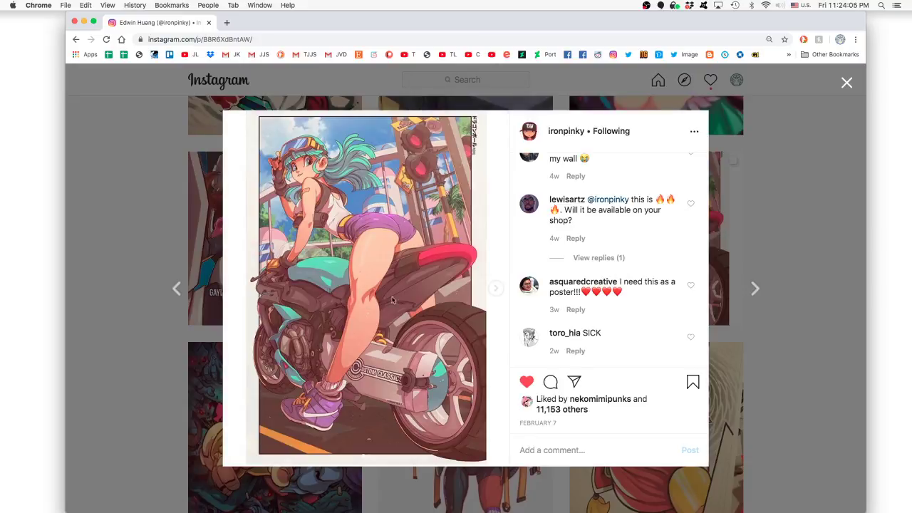